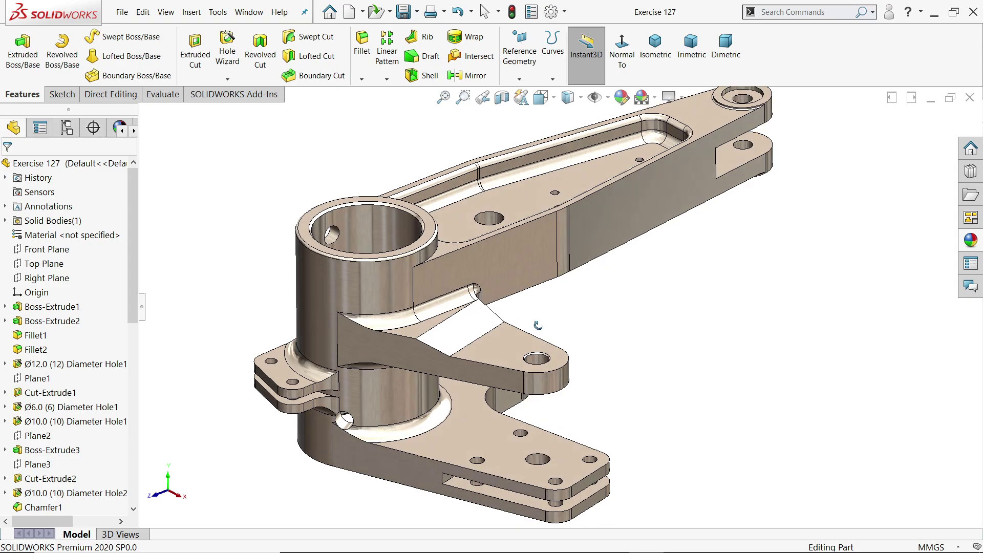
Switch to the Photos app and examine drawing 127.PNG, especially the dimensions of Section M-M, Section L-L and Section A-A
{"action": "key", "text": "alt+Tab"}
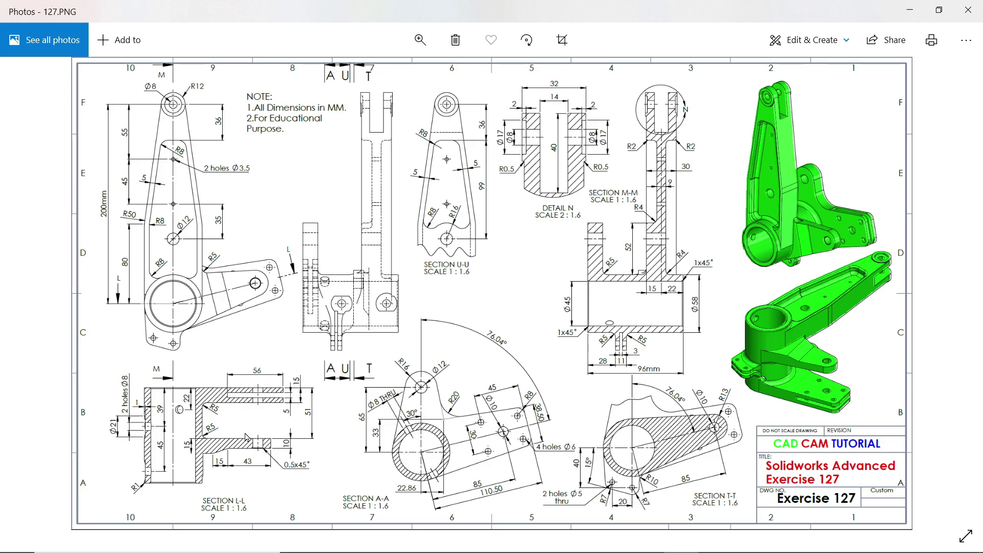
{"action": "scroll", "coordinate": [245, 437], "scroll_direction": "up", "scroll_amount": 5}
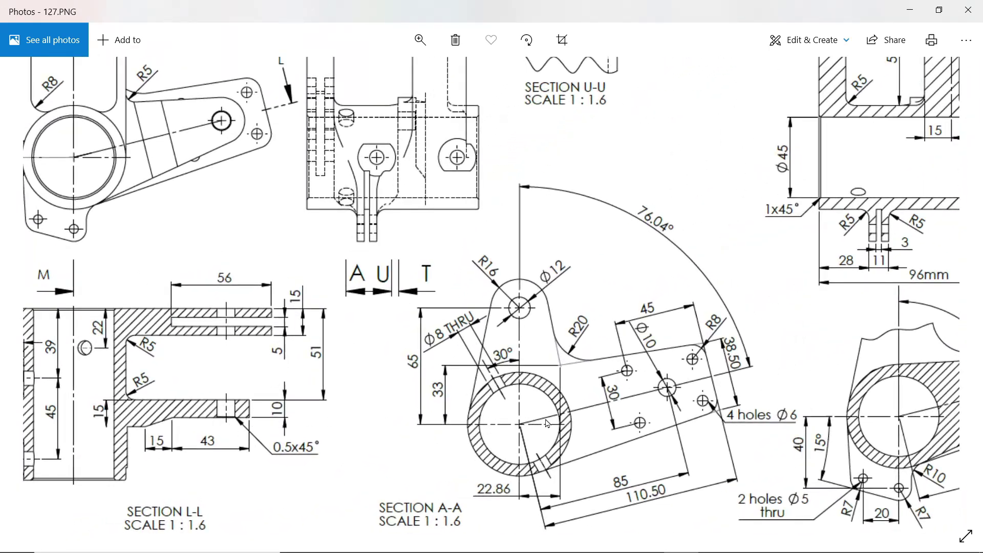
{"action": "left_click_drag", "start_coordinate": [611, 395], "coordinate": [439, 273]}
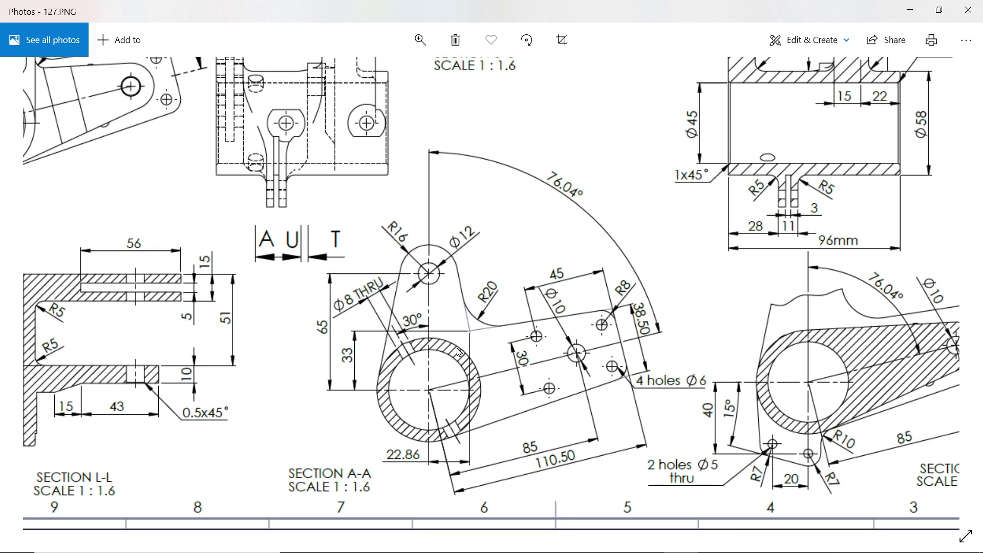
{"action": "scroll", "coordinate": [478, 360], "scroll_direction": "up", "scroll_amount": 1}
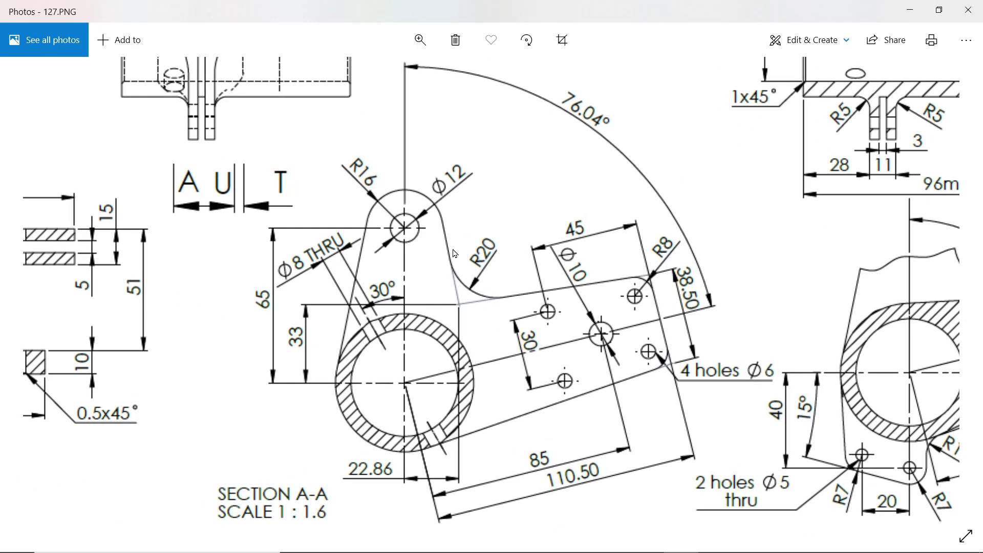
{"action": "scroll", "coordinate": [501, 275], "scroll_direction": "down", "scroll_amount": 2}
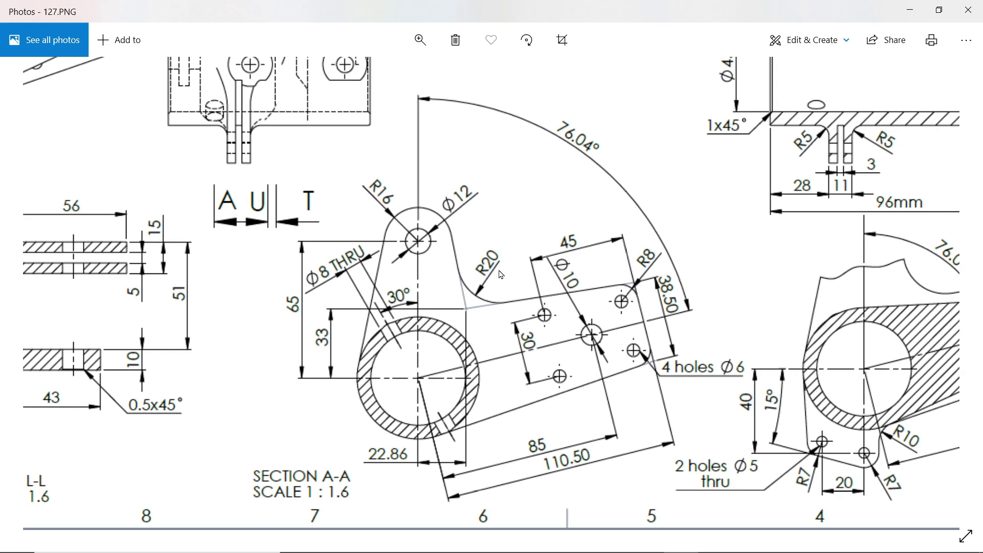
{"action": "left_click_drag", "start_coordinate": [505, 256], "coordinate": [657, 337]}
{"action": "left_click_drag", "start_coordinate": [533, 122], "coordinate": [522, 237]}
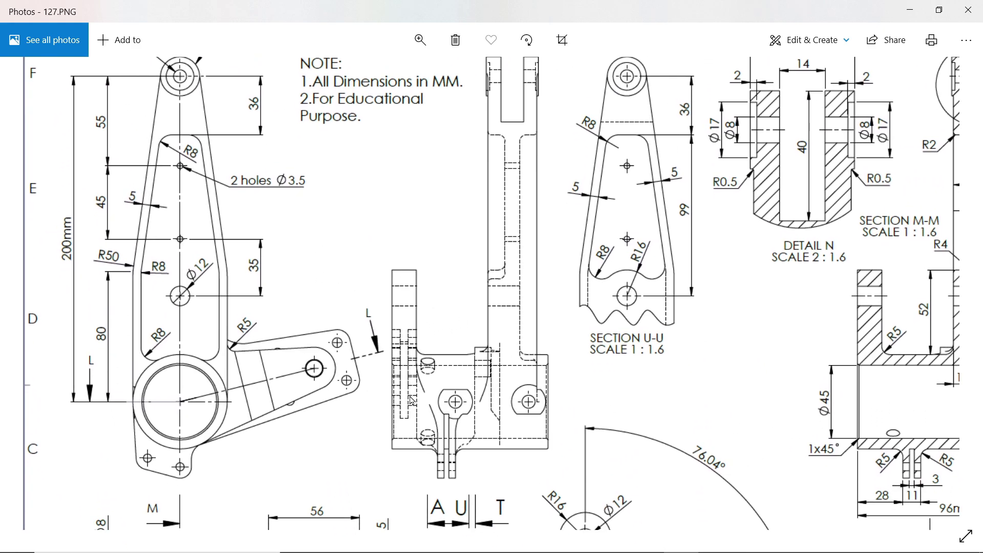
{"action": "left_click_drag", "start_coordinate": [552, 415], "coordinate": [379, 326]}
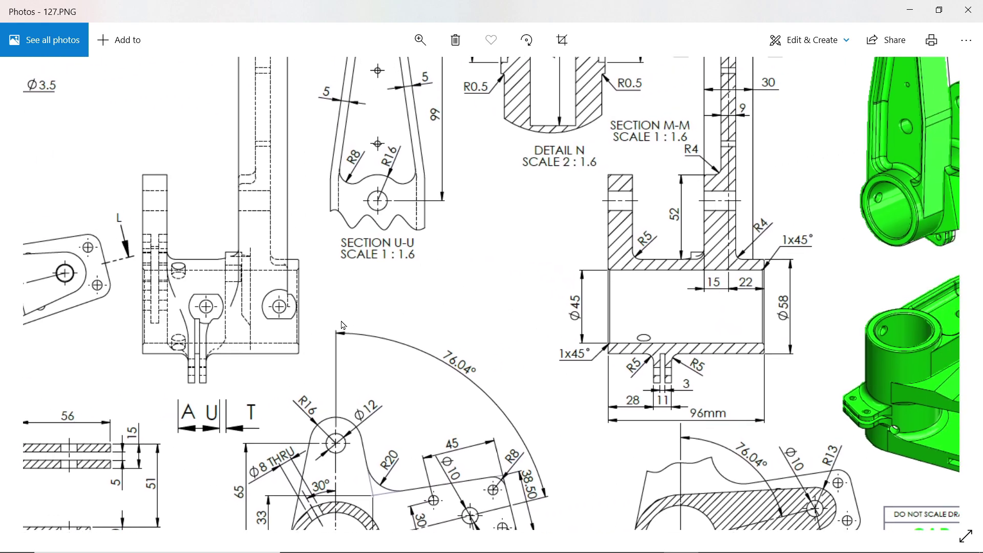
{"action": "mouse_move", "coordinate": [704, 310]}
{"action": "left_mouse_down"}
{"action": "mouse_move", "coordinate": [685, 464]}
{"action": "mouse_move", "coordinate": [623, 311]}
{"action": "left_mouse_up"}
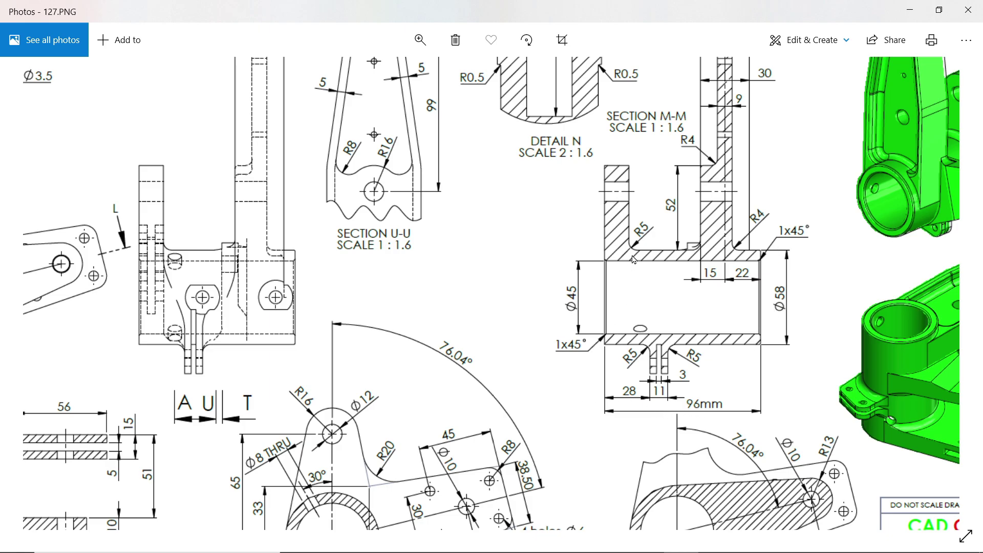
{"action": "left_click_drag", "start_coordinate": [607, 308], "coordinate": [704, 171]}
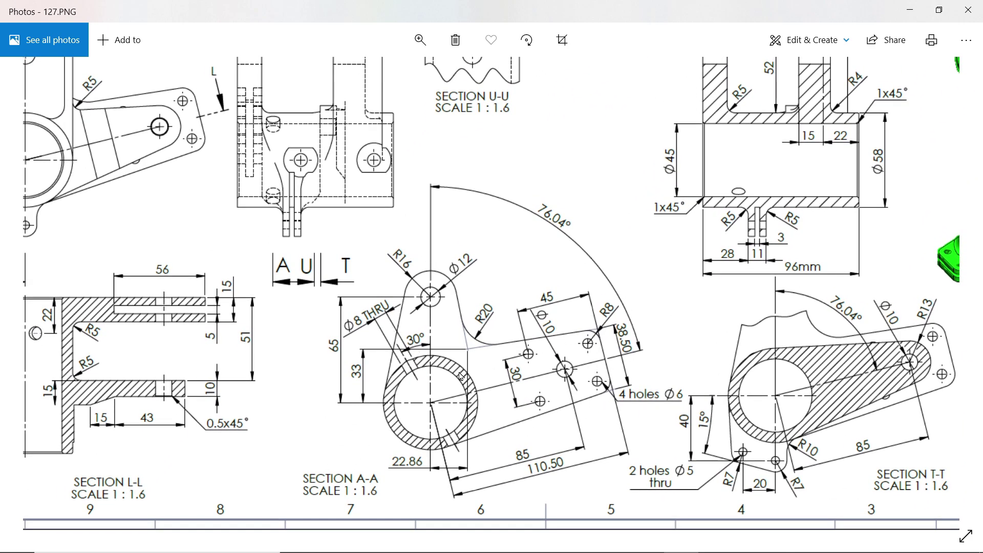
{"action": "scroll", "coordinate": [462, 402], "scroll_direction": "up", "scroll_amount": 2}
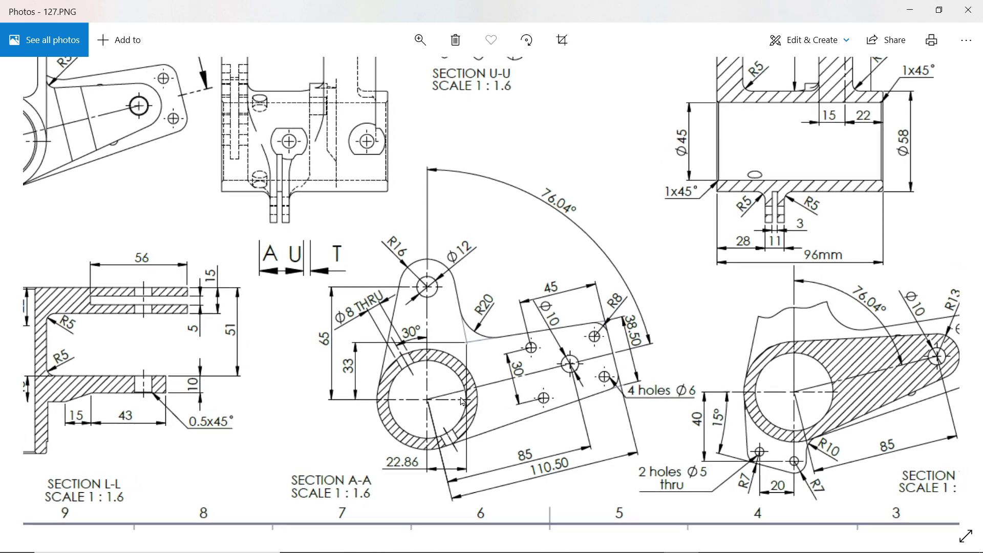
{"action": "left_click_drag", "start_coordinate": [476, 350], "coordinate": [604, 369]}
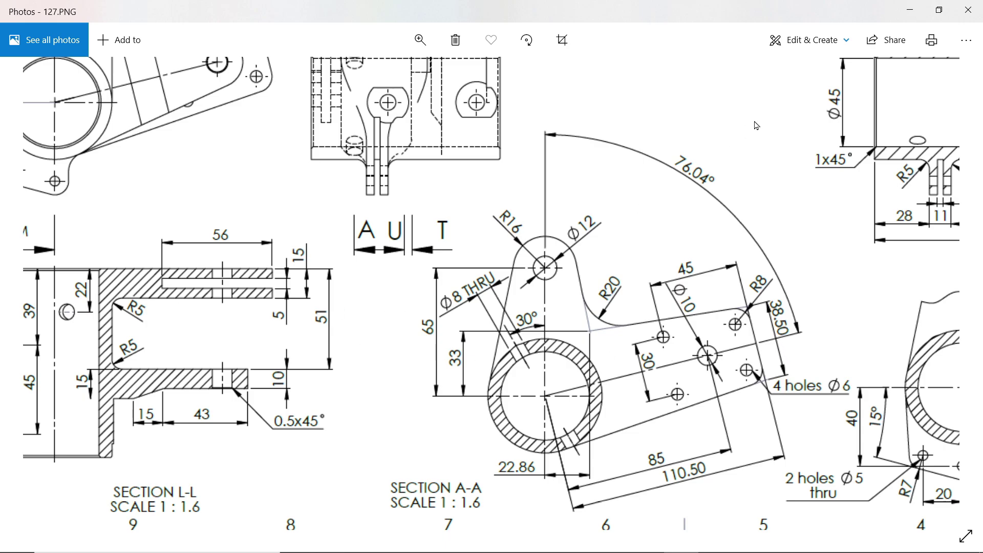
Return to SOLIDWORKS and sketch a 58 mm diameter circle centred on the origin on the Top Plane
{"action": "left_click", "coordinate": [909, 10]}
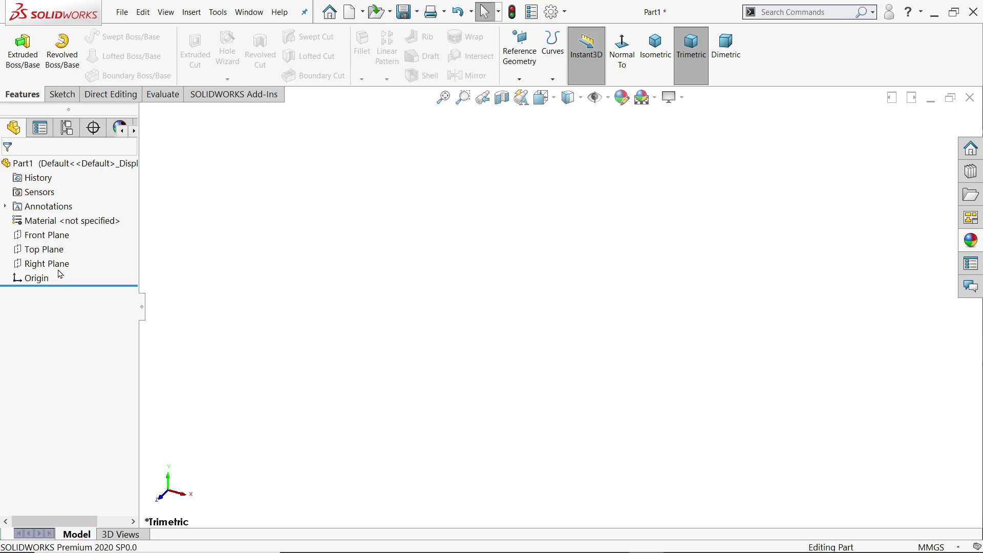
{"action": "left_click", "coordinate": [47, 250]}
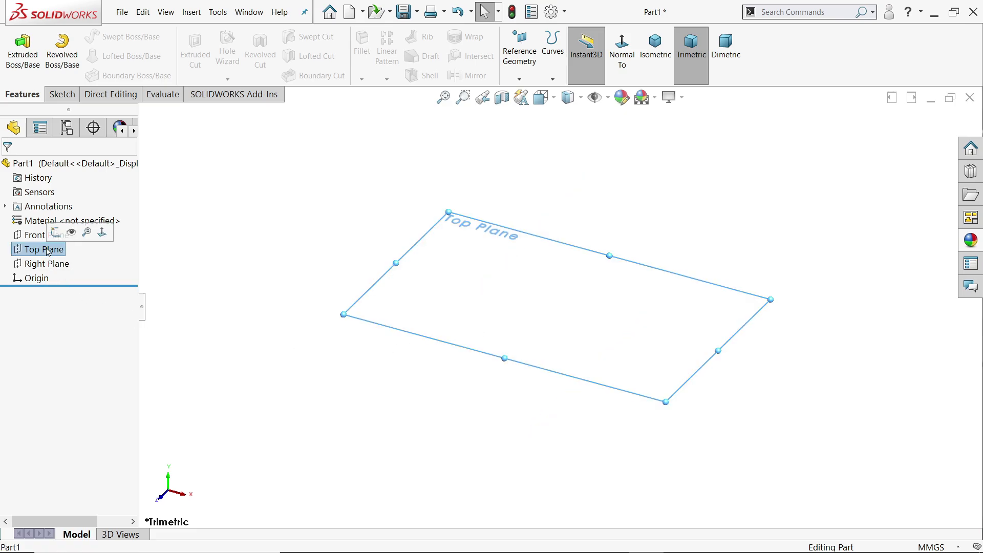
{"action": "left_click", "coordinate": [59, 234]}
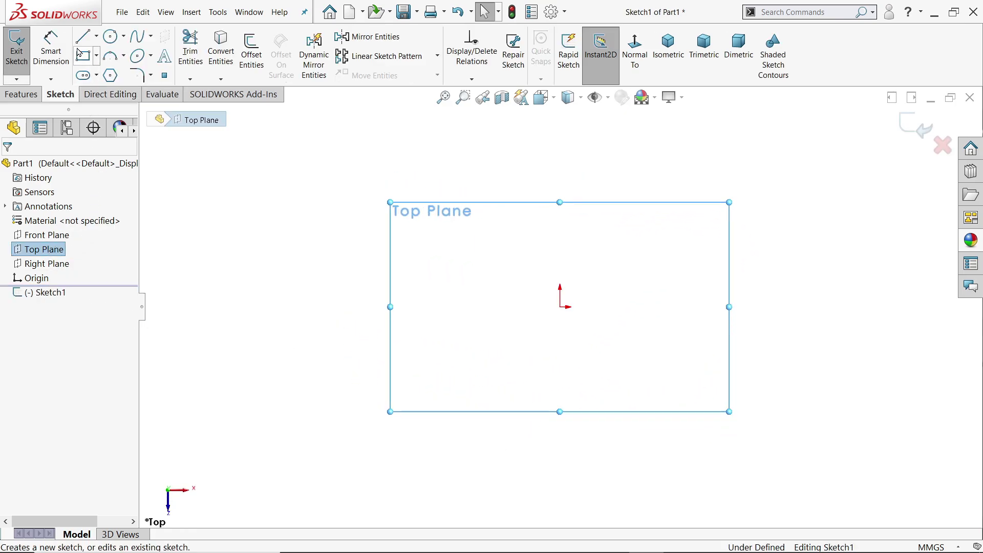
{"action": "left_click", "coordinate": [111, 38]}
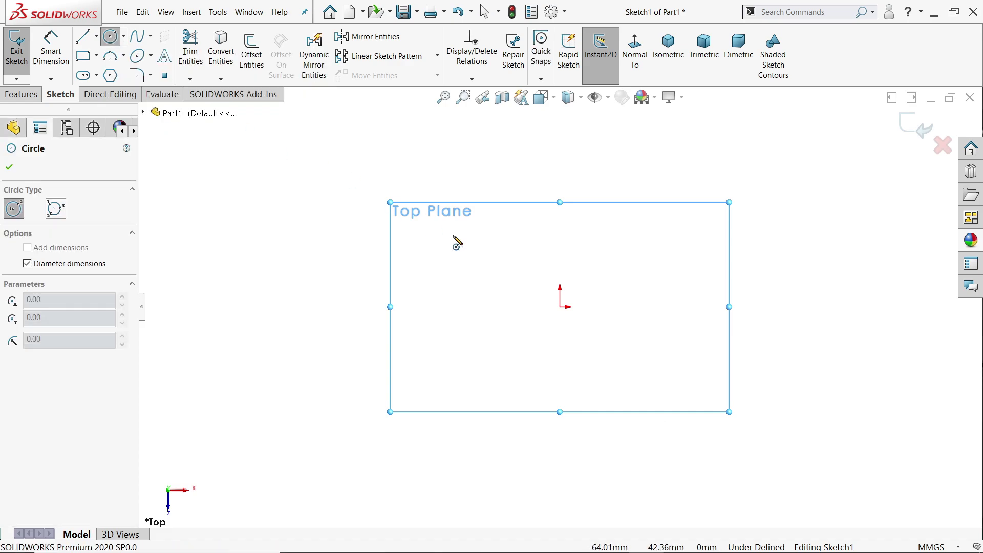
{"action": "left_click", "coordinate": [561, 307]}
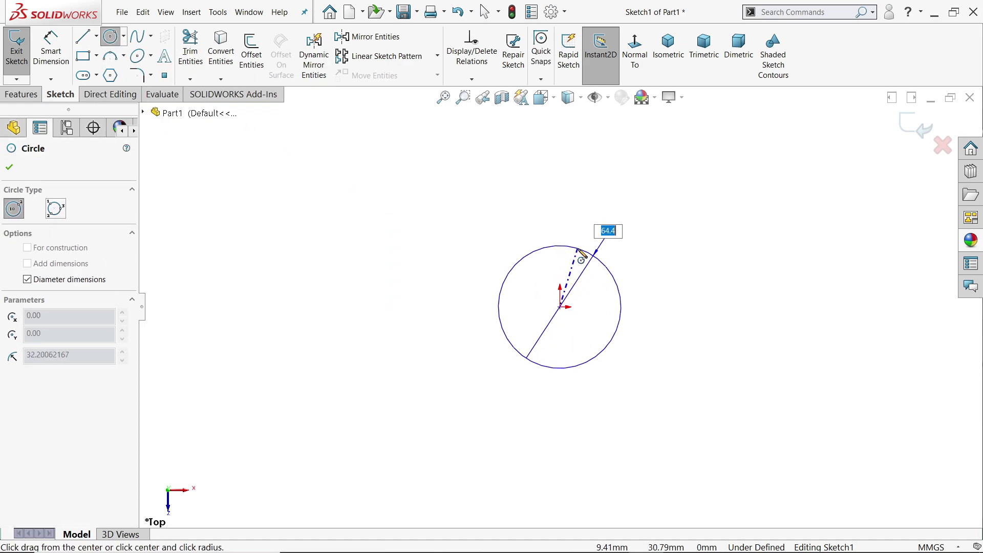
{"action": "type", "text": "58"}
{"action": "key", "text": "Return"}
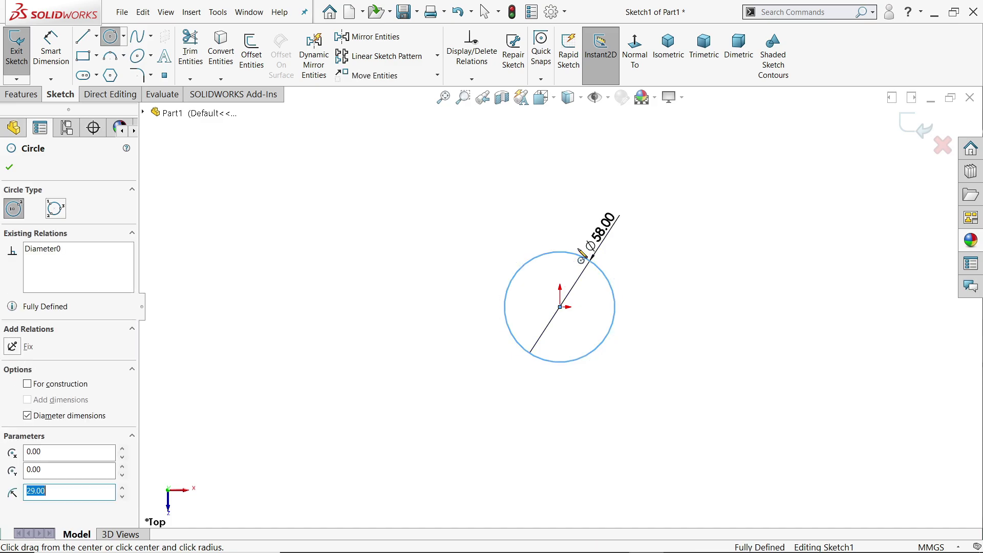
Draw a line upward from the circle's left side, tangent to it, and continue it with a rounded end arc of about 14 mm radius
{"action": "left_click", "coordinate": [77, 38]}
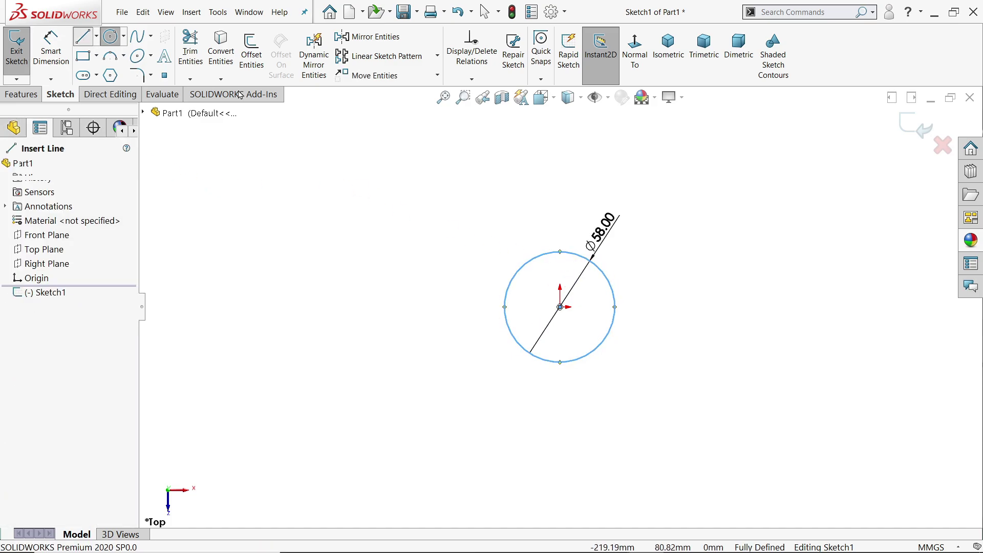
{"action": "scroll", "coordinate": [605, 170], "scroll_direction": "down", "scroll_amount": 1}
{"action": "scroll", "coordinate": [597, 186], "scroll_direction": "down", "scroll_amount": 2}
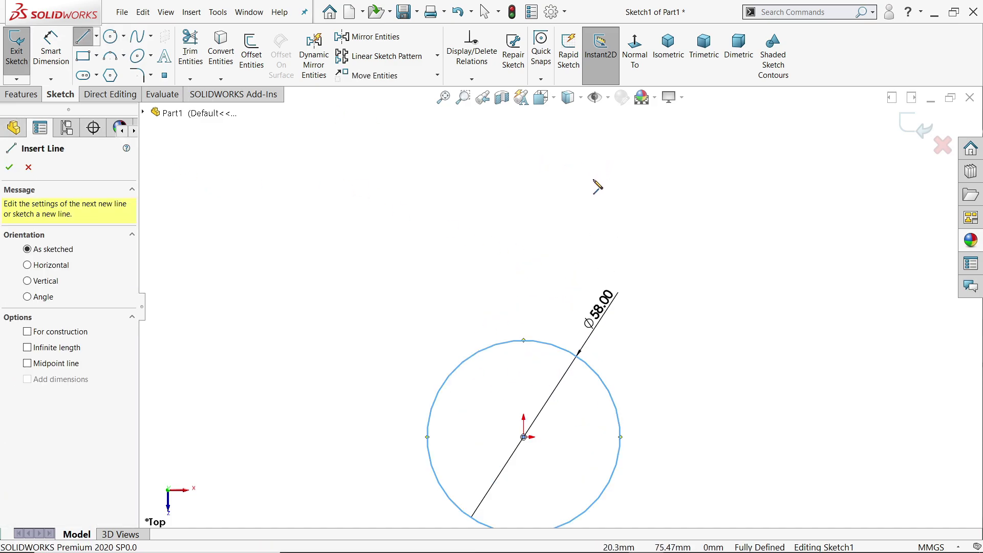
{"action": "scroll", "coordinate": [513, 296], "scroll_direction": "up", "scroll_amount": 1}
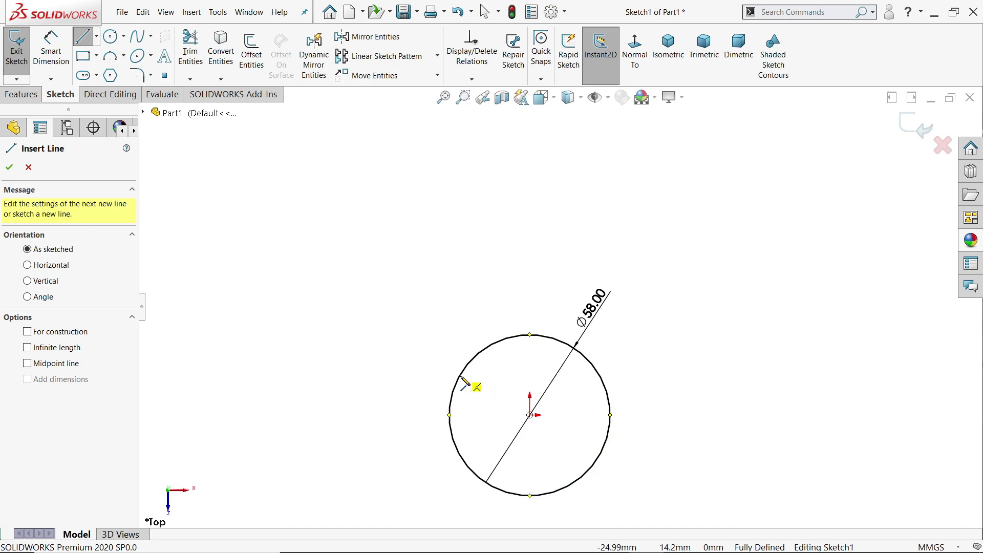
{"action": "left_click", "coordinate": [452, 391]}
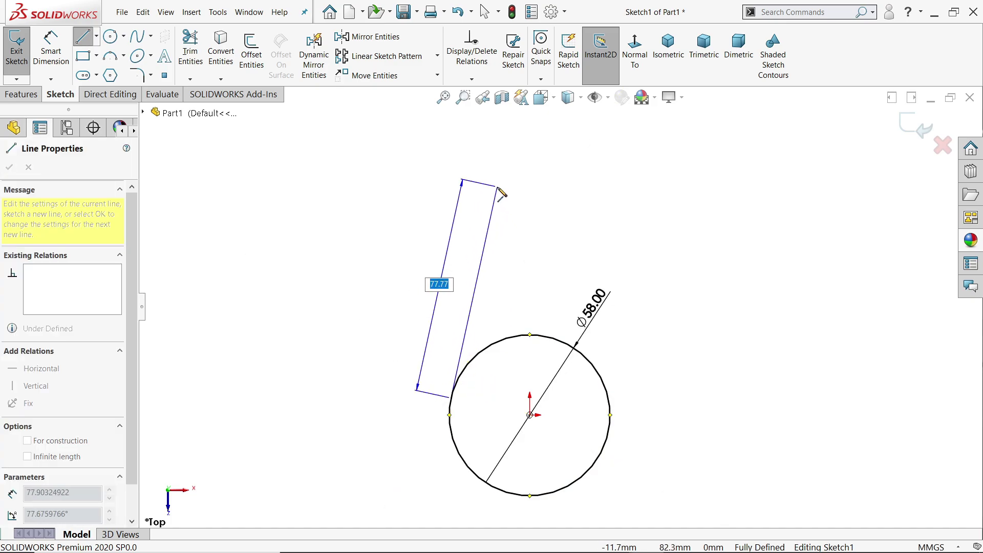
{"action": "left_click", "coordinate": [482, 202]}
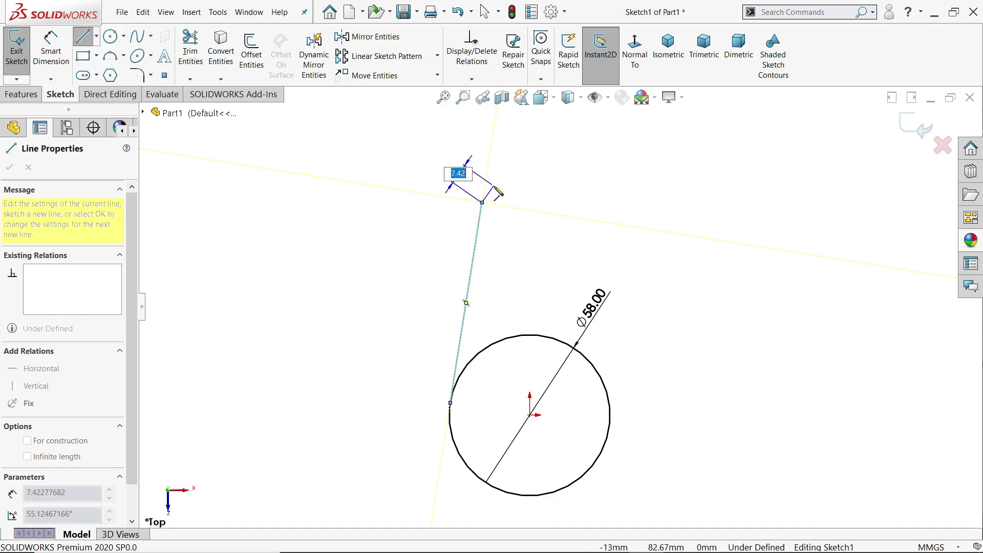
{"action": "mouse_move", "coordinate": [482, 202]}
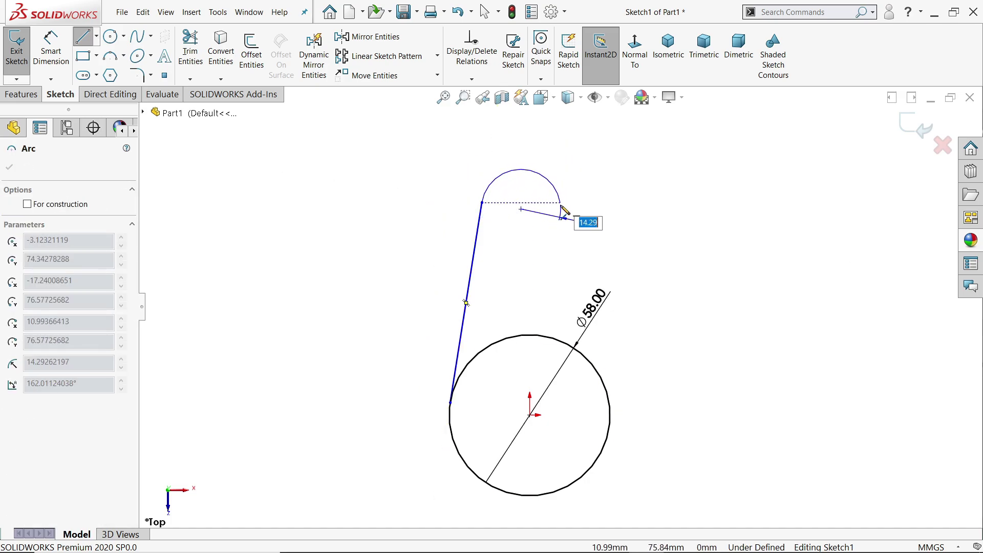
{"action": "left_click", "coordinate": [561, 203]}
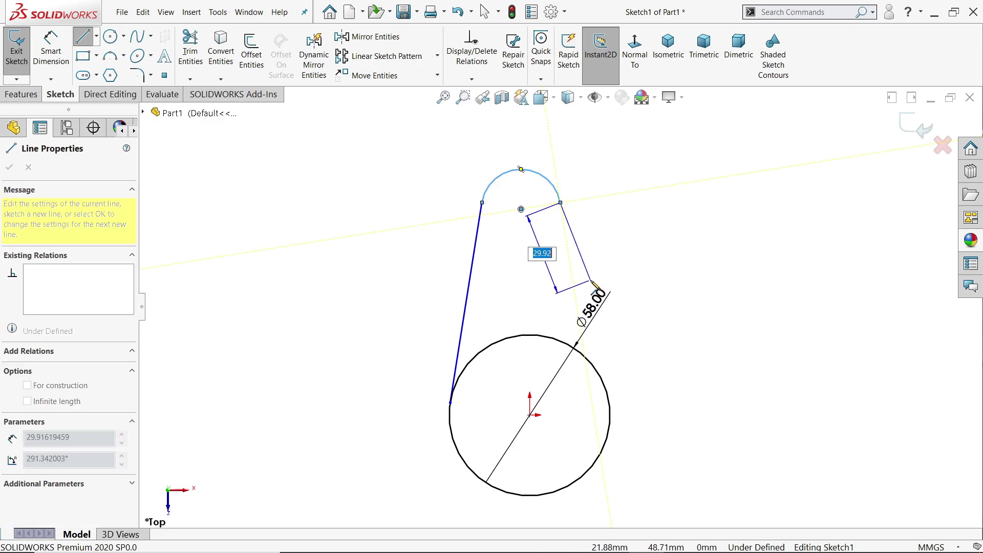
Continue the outline with an inner corner, a side arm with a perpendicular end about 40 mm long, and a closing line back to the circle
{"action": "left_click", "coordinate": [605, 312]}
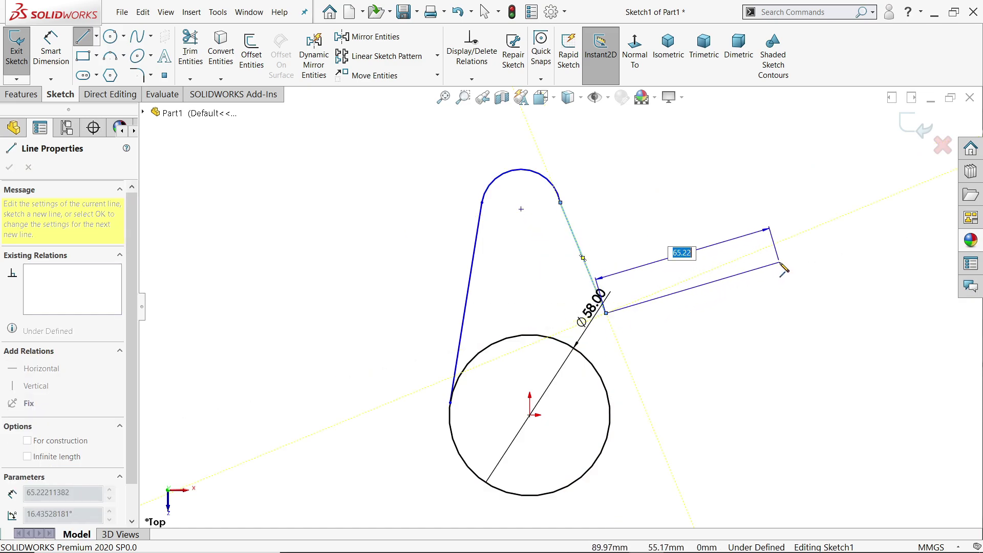
{"action": "left_click", "coordinate": [818, 281]}
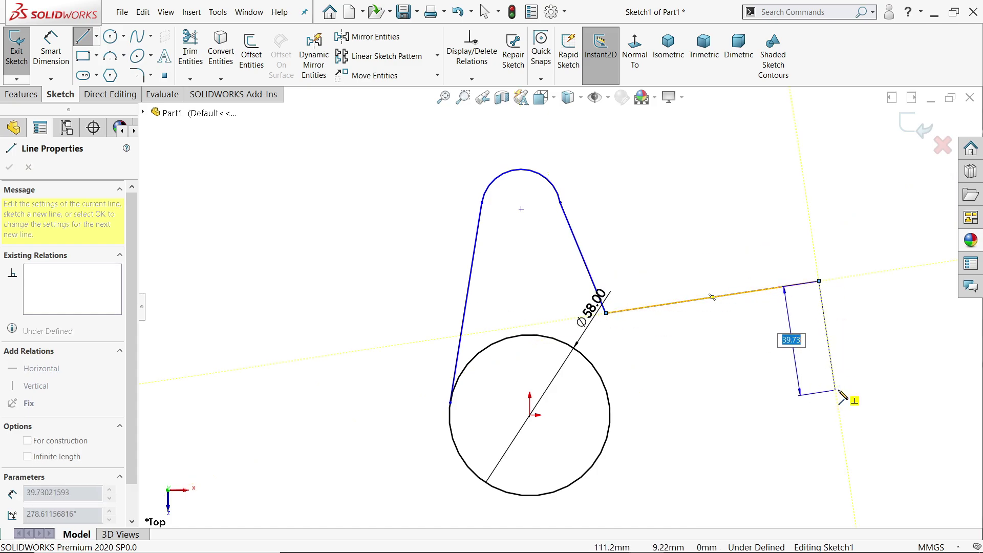
{"action": "left_click", "coordinate": [835, 390]}
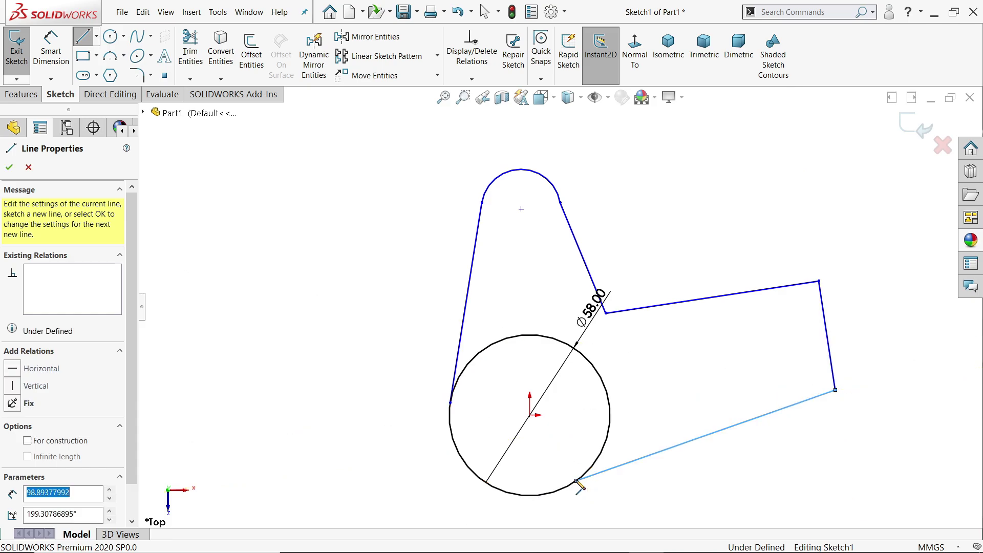
{"action": "left_click", "coordinate": [578, 482]}
{"action": "right_click", "coordinate": [666, 381]}
{"action": "left_click", "coordinate": [697, 389]}
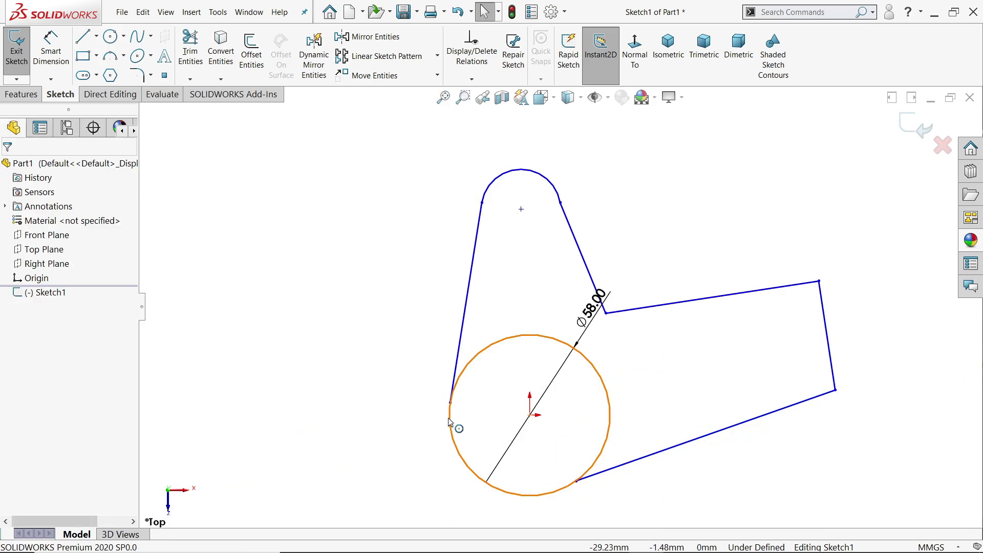
Ensure both outer outline lines are tangent to the 58 mm circle, adding the tangent relation to the lower closing line
{"action": "left_click_drag", "start_coordinate": [470, 383], "coordinate": [415, 426]}
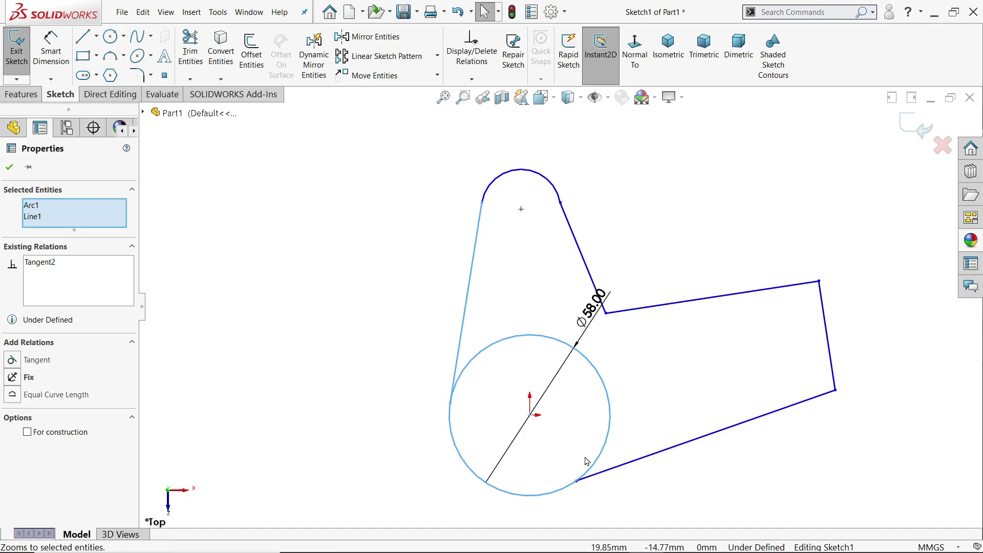
{"action": "left_click_drag", "start_coordinate": [586, 461], "coordinate": [563, 499]}
{"action": "left_click", "coordinate": [598, 446]}
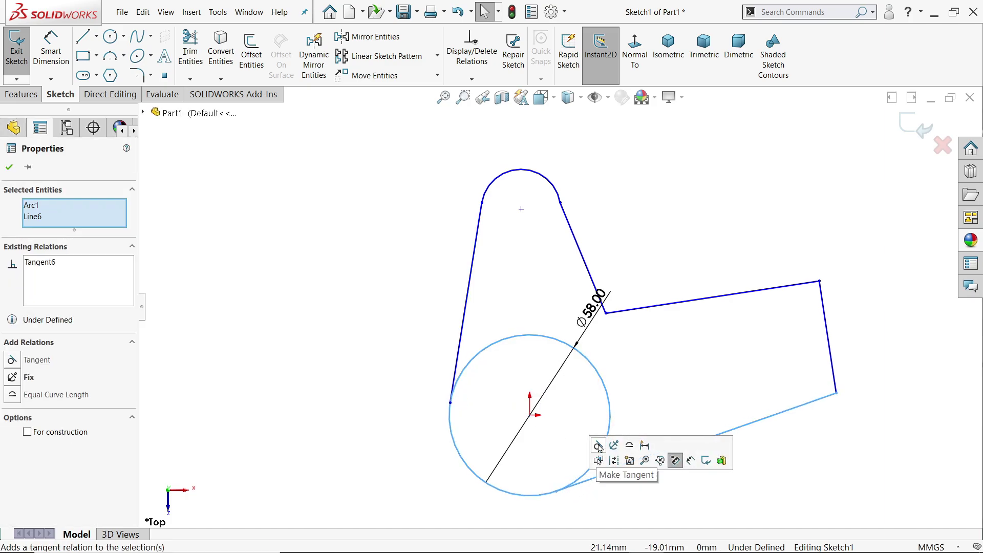
{"action": "left_click", "coordinate": [674, 366]}
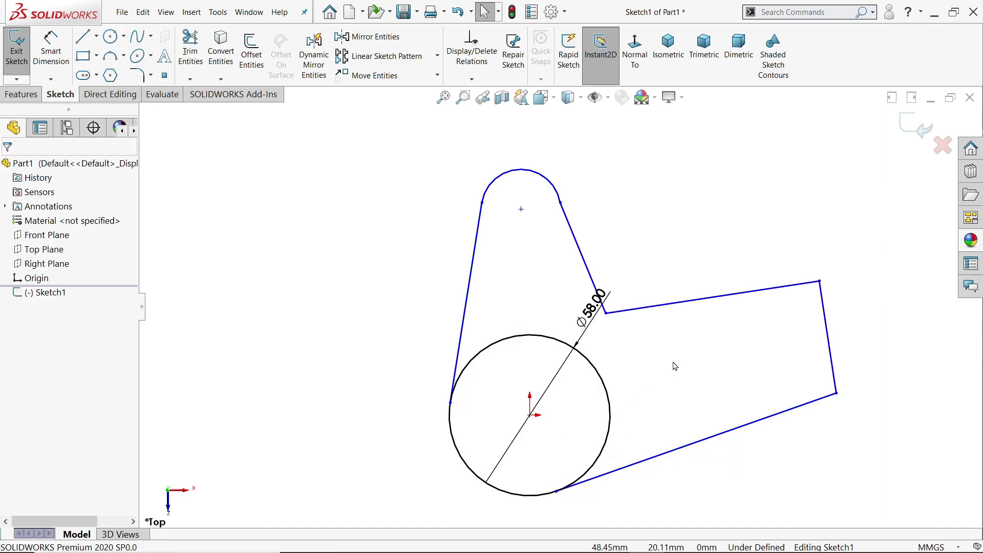
Draw centerlines from the midpoint of the side arm's end line to the origin and from the origin to the upper arc's centre
{"action": "left_click", "coordinate": [96, 36]}
{"action": "left_click", "coordinate": [154, 66]}
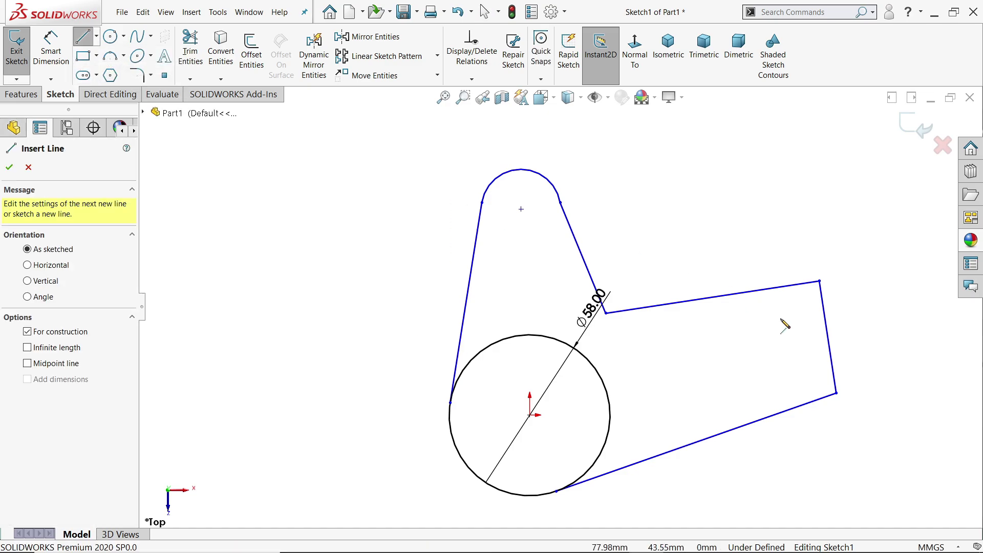
{"action": "left_click", "coordinate": [828, 337]}
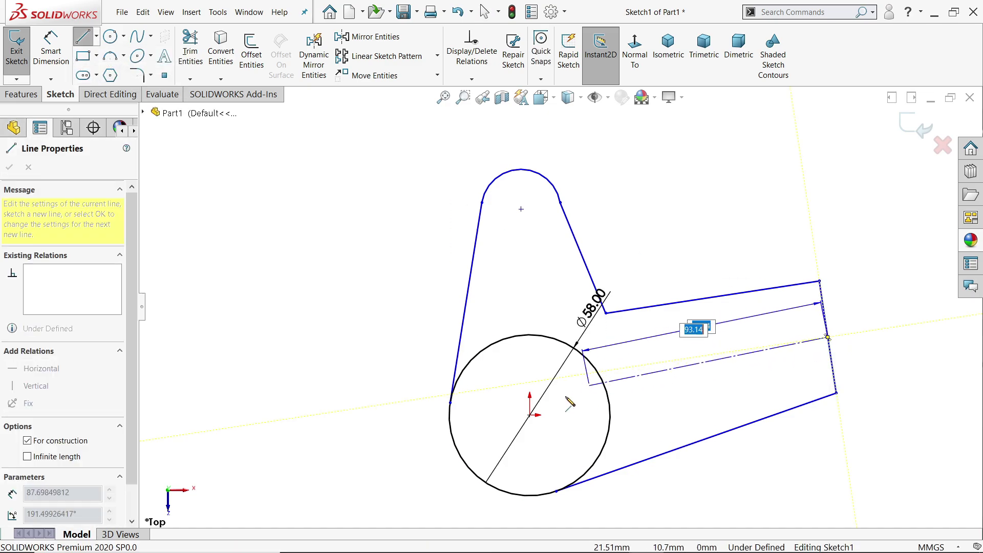
{"action": "left_click", "coordinate": [529, 414]}
{"action": "left_click", "coordinate": [520, 209]}
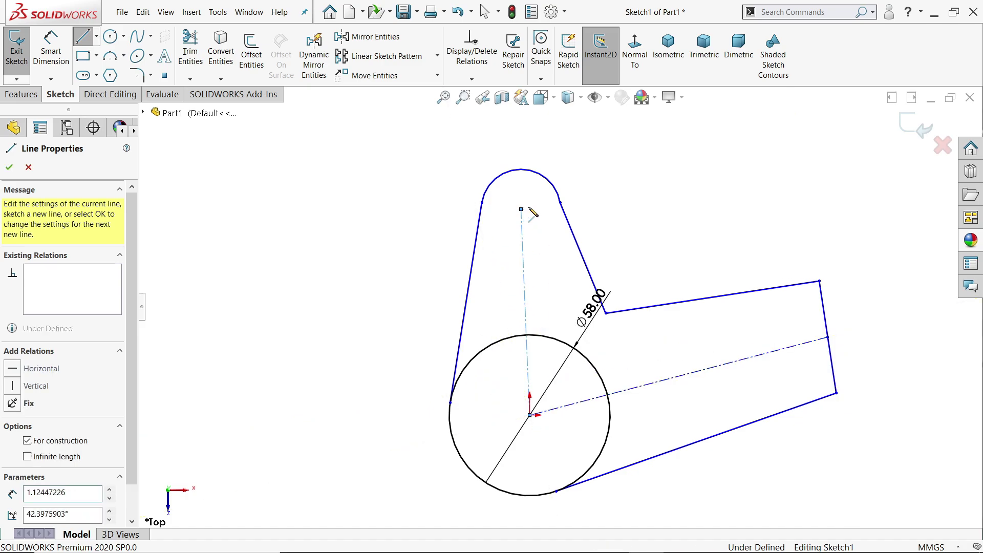
{"action": "right_click", "coordinate": [618, 172]}
{"action": "left_click", "coordinate": [656, 189]}
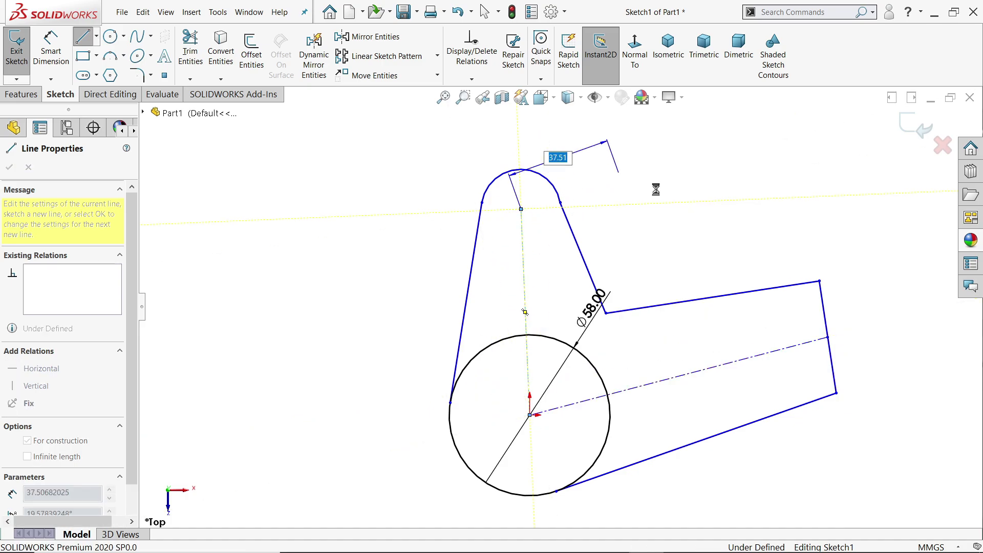
Make the upper centerline vertical and constrain the side arm's end line perpendicular to the arm's centerline
{"action": "left_click", "coordinate": [523, 266]}
{"action": "left_click", "coordinate": [567, 225]}
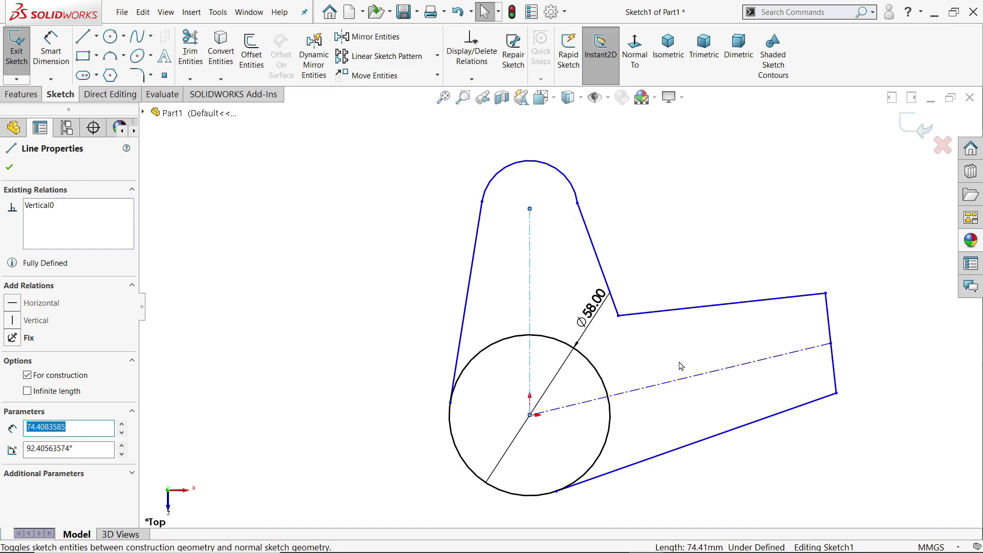
{"action": "left_click", "coordinate": [837, 374]}
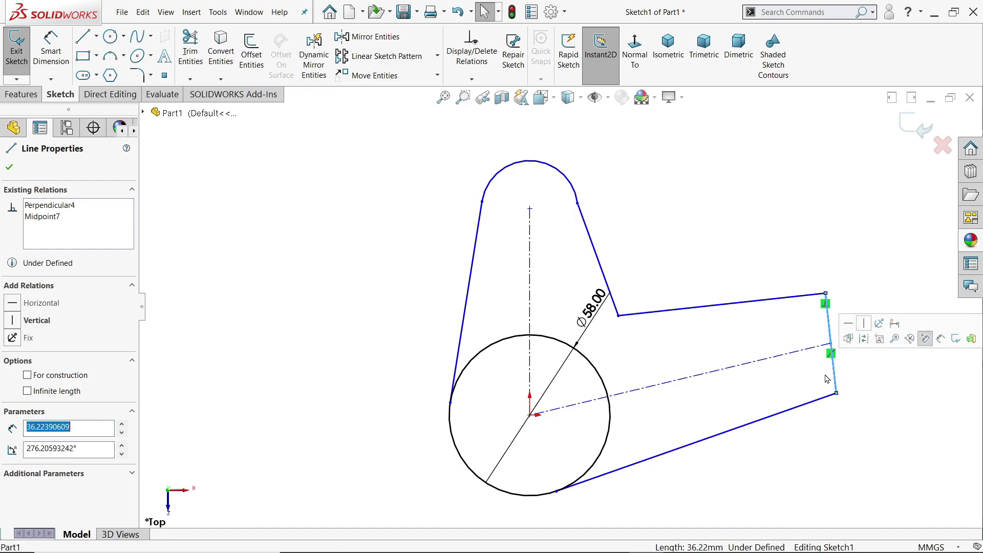
{"action": "left_click", "coordinate": [788, 354], "text": "ctrl"}
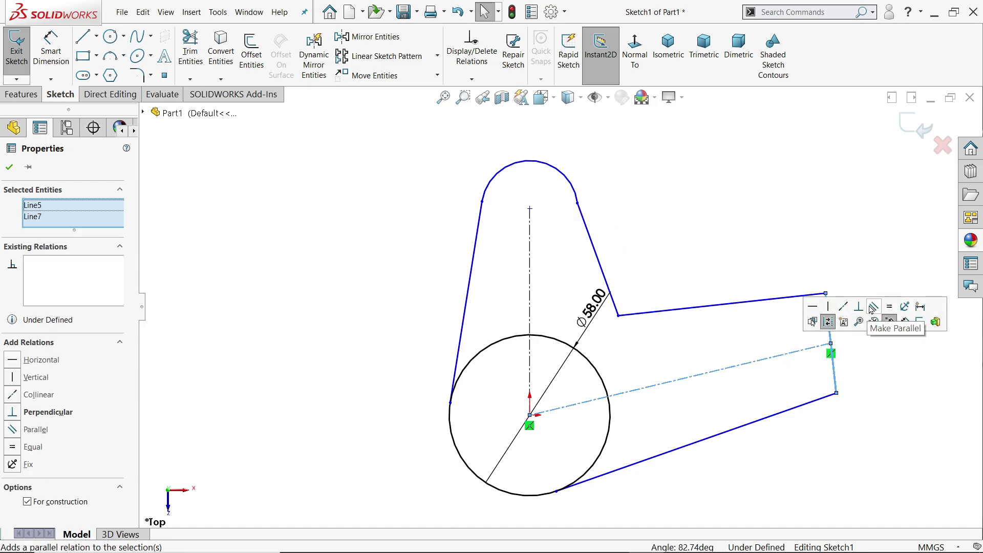
{"action": "left_click", "coordinate": [859, 306]}
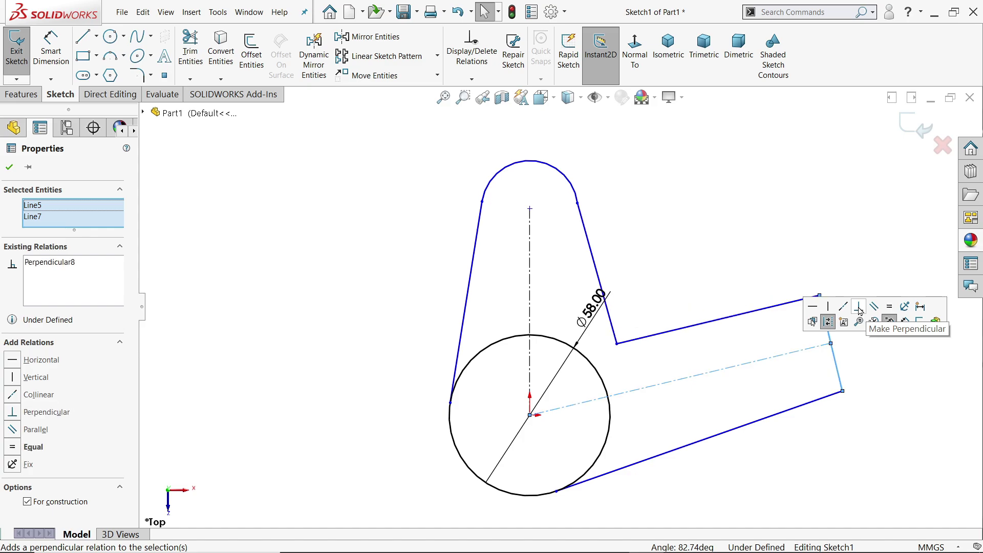
{"action": "left_click", "coordinate": [791, 223]}
Reposition the inner corner and the side arm's end line, and make the upper arc tangent to the line running to the inner corner
{"action": "left_click_drag", "start_coordinate": [617, 344], "coordinate": [639, 325]}
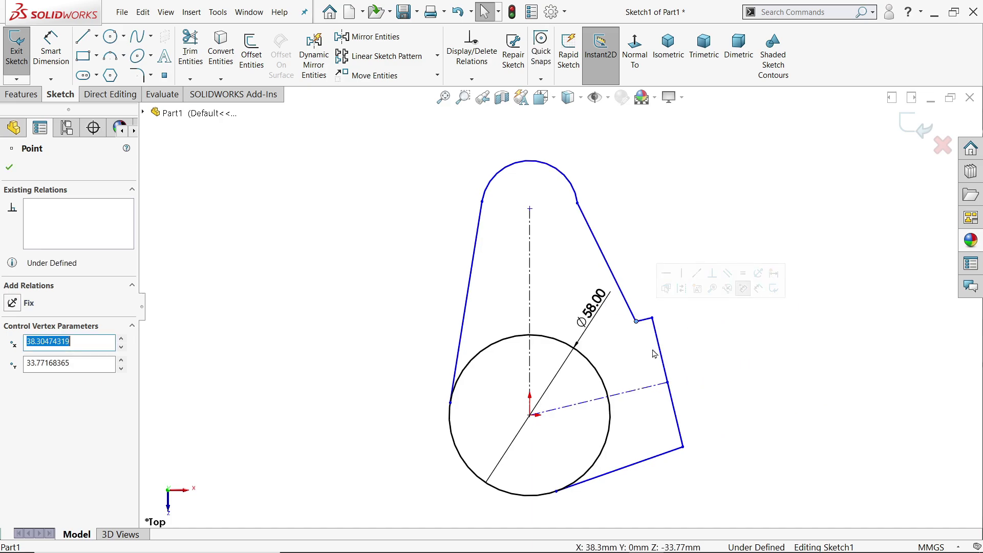
{"action": "left_click_drag", "start_coordinate": [665, 371], "coordinate": [818, 309]}
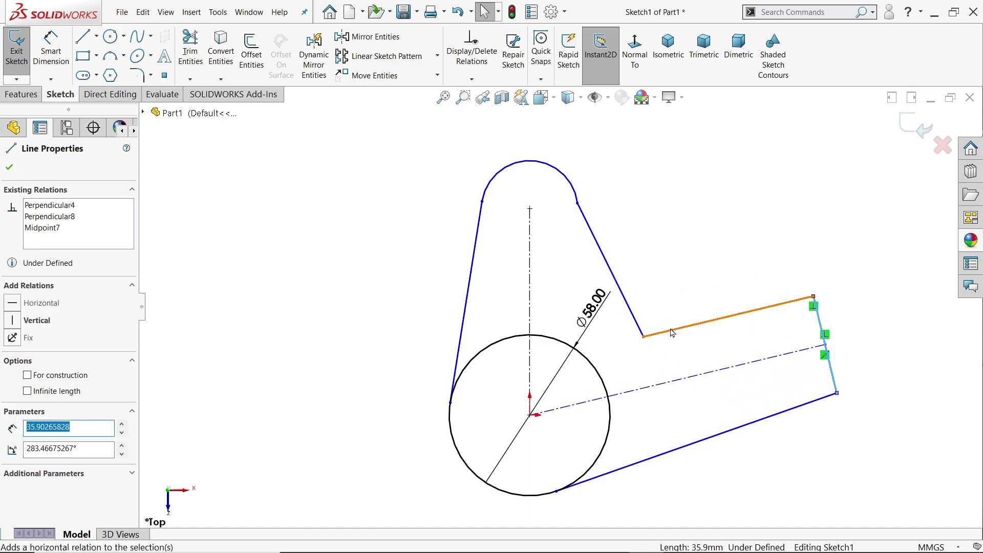
{"action": "left_click", "coordinate": [688, 325]}
{"action": "left_click", "coordinate": [669, 351]}
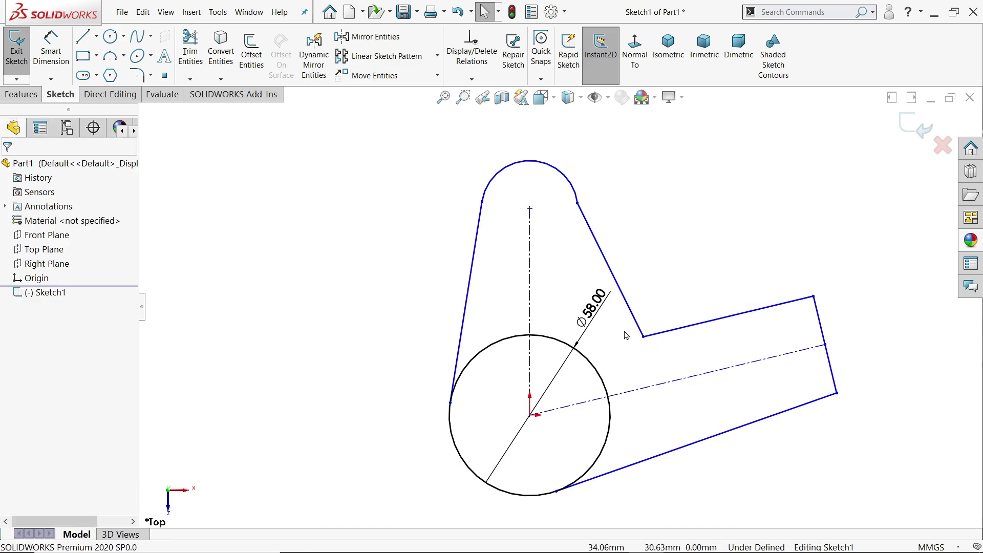
{"action": "left_click", "coordinate": [578, 204]}
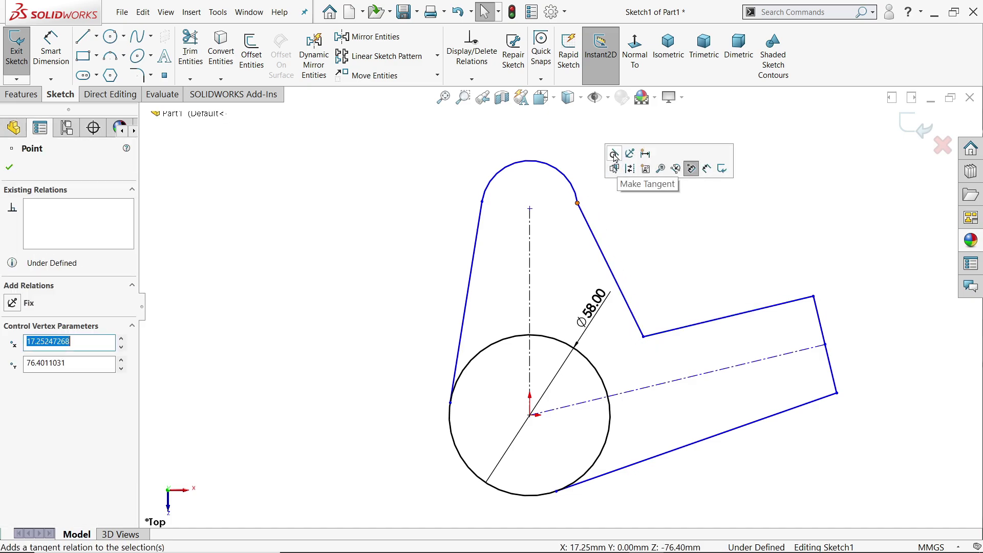
{"action": "left_click", "coordinate": [691, 169]}
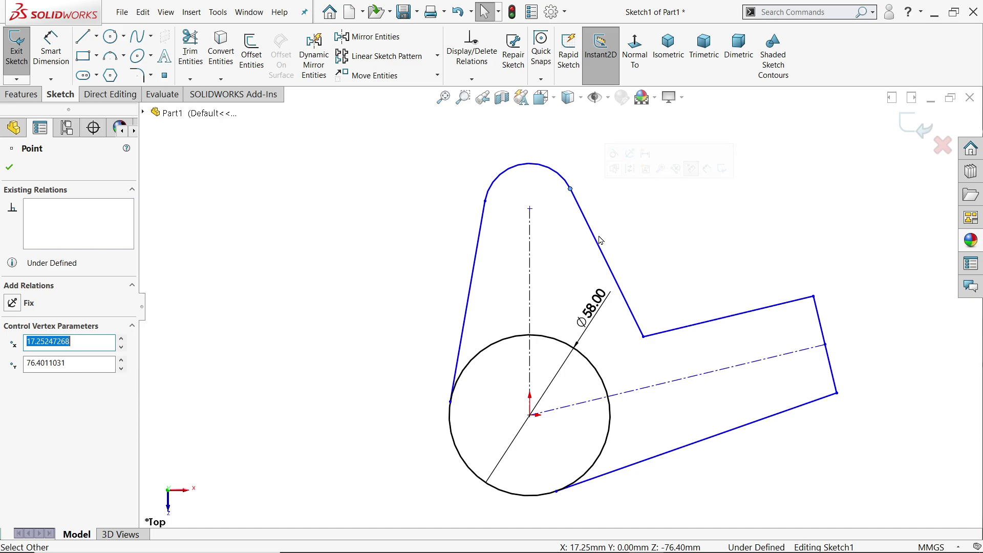
Dimension the side arm's centerline with an aligned length of 110.5 mm
{"action": "left_click", "coordinate": [43, 54]}
{"action": "scroll", "coordinate": [584, 342], "scroll_direction": "up", "scroll_amount": 2}
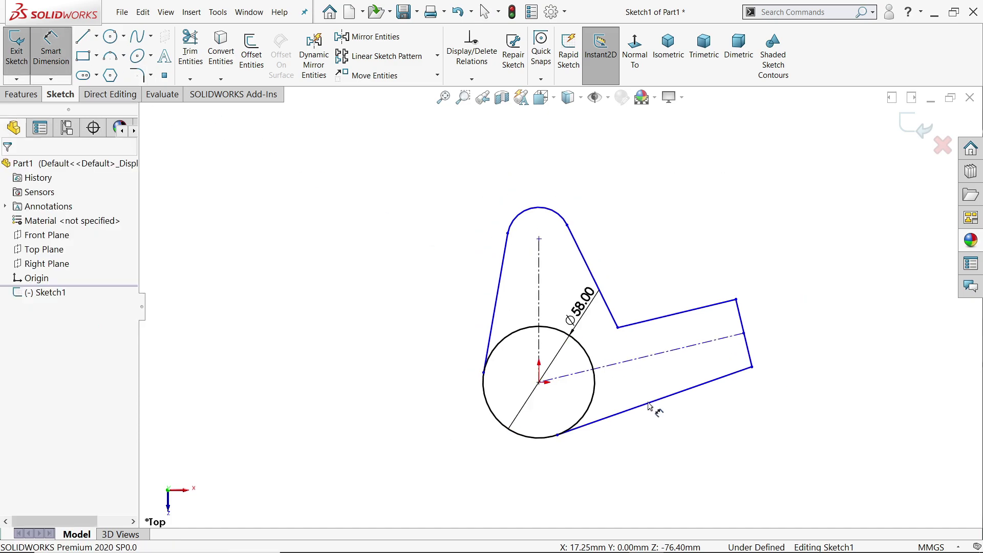
{"action": "scroll", "coordinate": [649, 402], "scroll_direction": "down", "scroll_amount": 2}
{"action": "left_click", "coordinate": [611, 341]}
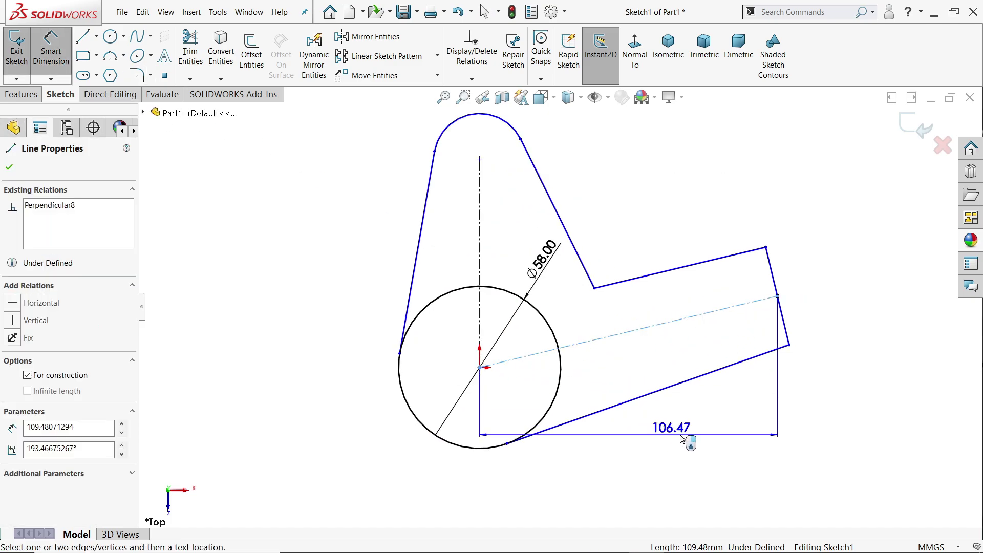
{"action": "left_click", "coordinate": [806, 421]}
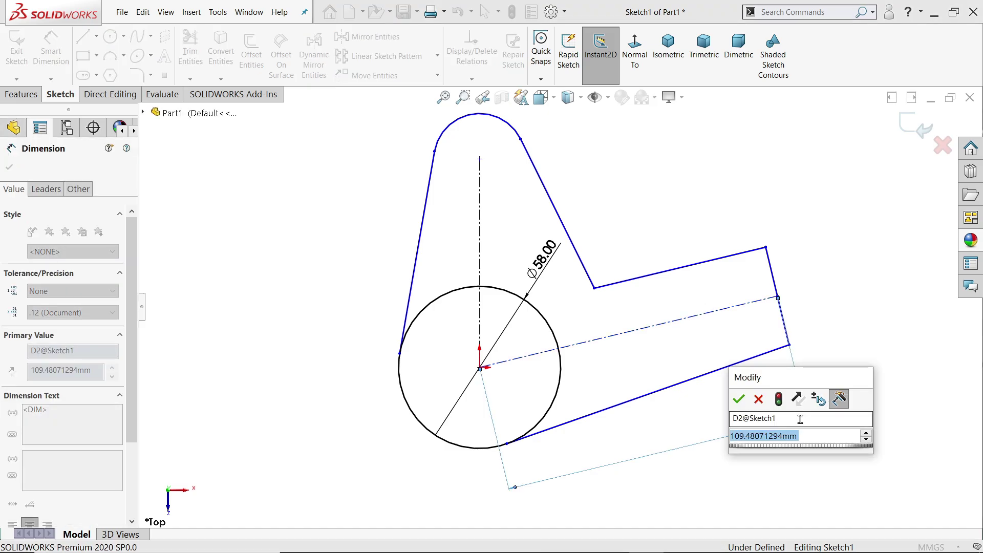
{"action": "type", "text": "110.5"}
{"action": "key", "text": "Return"}
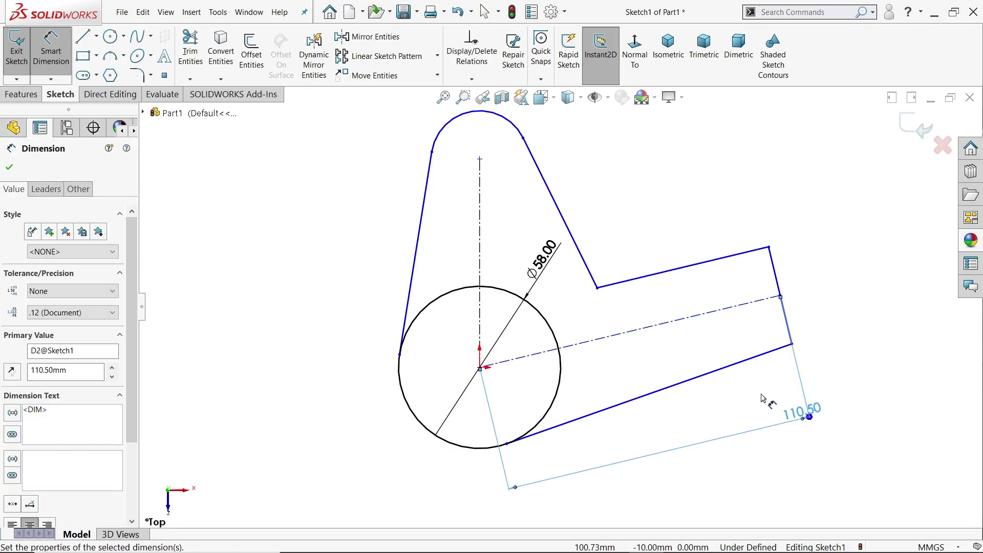
Dimension the side arm's end line with an aligned length of 38.5 mm
{"action": "left_click", "coordinate": [781, 281]}
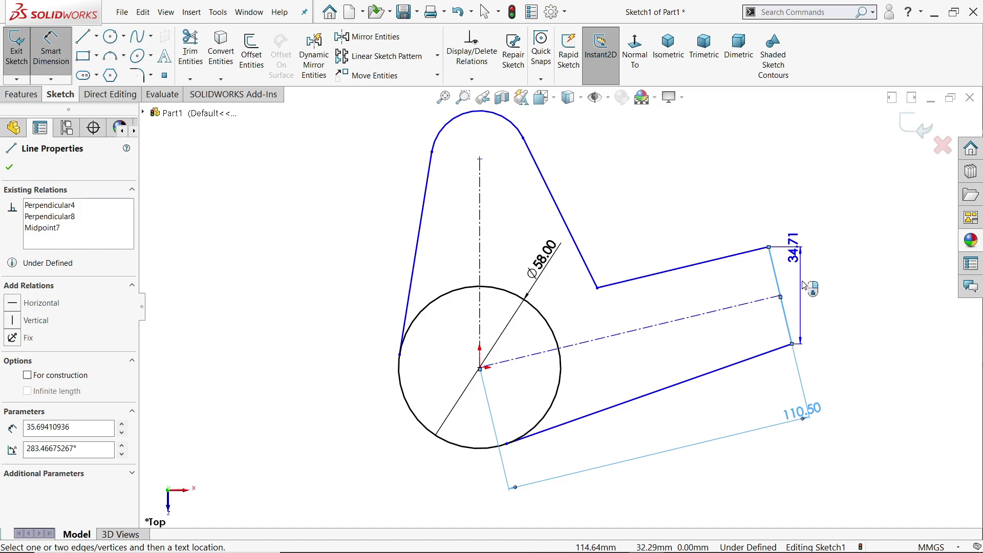
{"action": "left_click", "coordinate": [808, 240]}
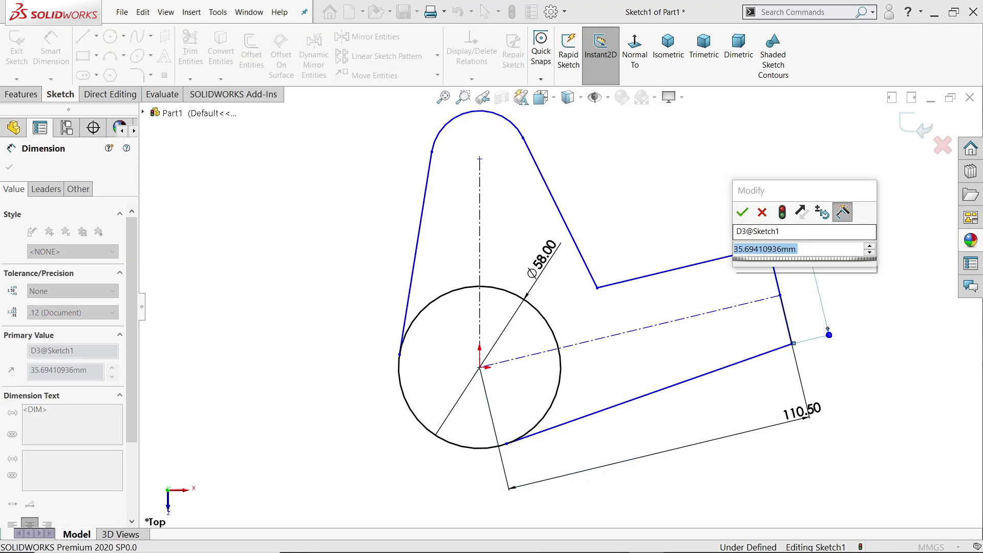
{"action": "type", "text": "30"}
{"action": "key", "text": "Escape"}
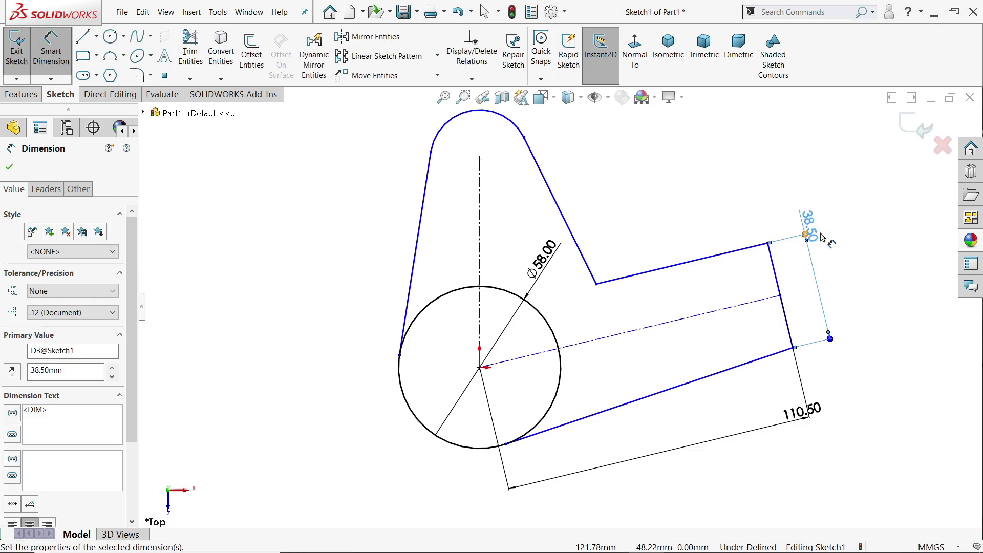
Dimension the vertical centerline from the origin to the upper arc's centre as 65 mm
{"action": "left_click", "coordinate": [480, 201]}
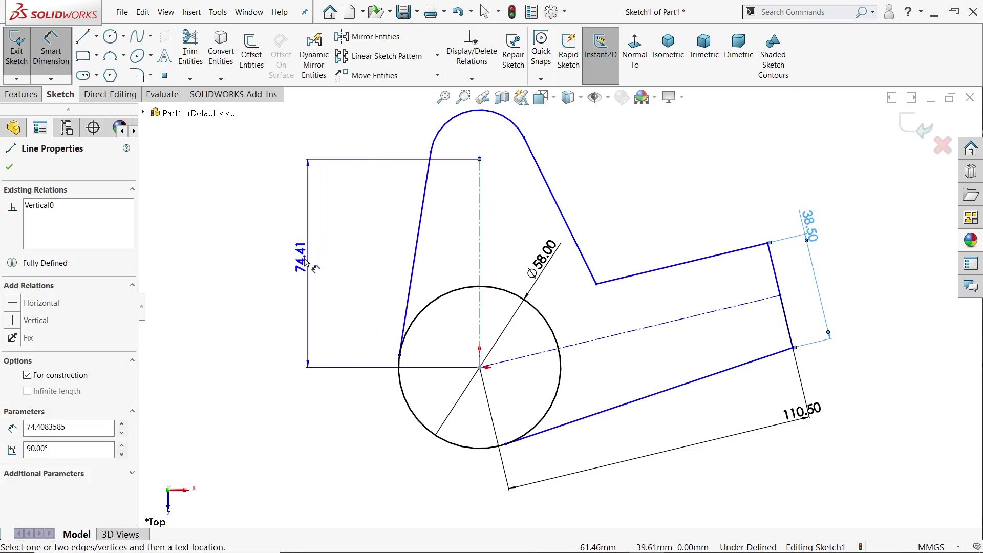
{"action": "left_click", "coordinate": [296, 262]}
{"action": "type", "text": "65"}
{"action": "key", "text": "Return"}
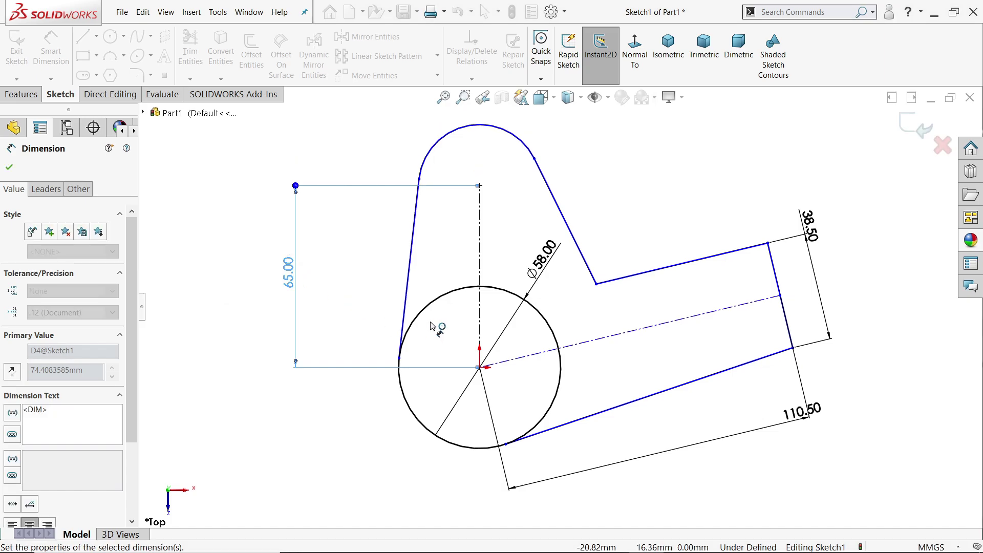
Dimension the vertical distance between the inner corner and the origin as 33 mm
{"action": "left_click", "coordinate": [596, 285]}
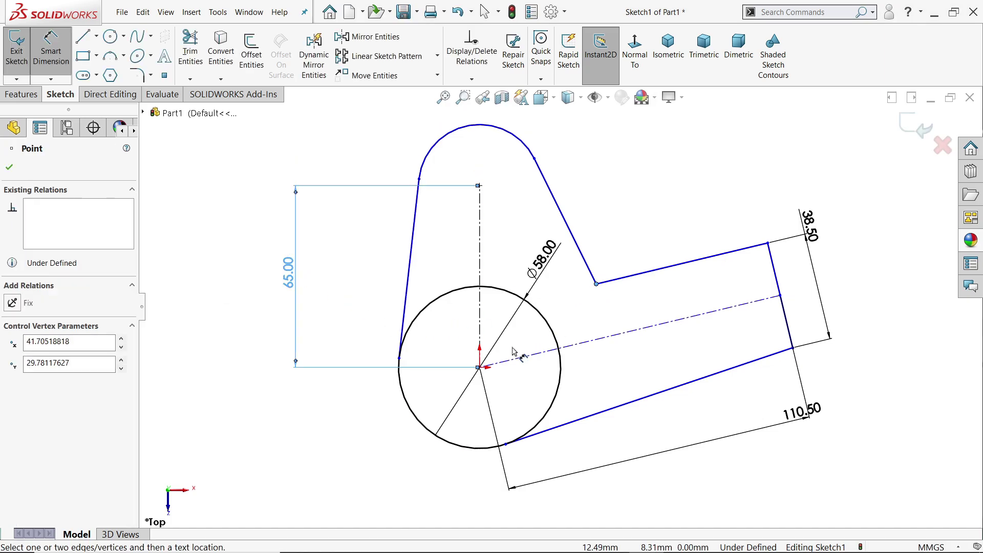
{"action": "left_click", "coordinate": [479, 367]}
{"action": "left_click", "coordinate": [358, 333]}
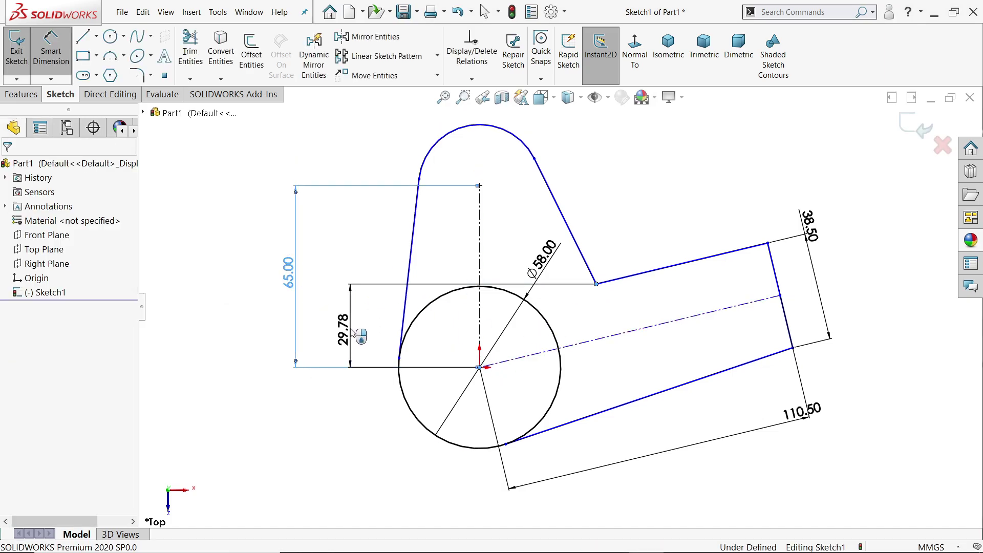
{"action": "type", "text": "33"}
{"action": "key", "text": "Return"}
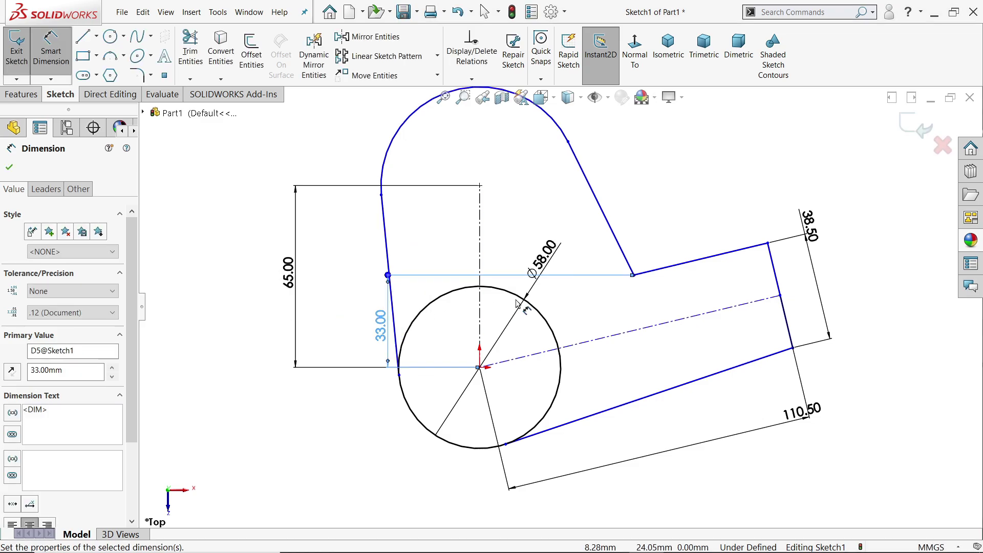
Pull the upper arc's outer endpoint inward to shrink the arc, and set its radius to 16 mm
{"action": "left_click", "coordinate": [8, 169]}
{"action": "left_click_drag", "start_coordinate": [382, 196], "coordinate": [453, 181]}
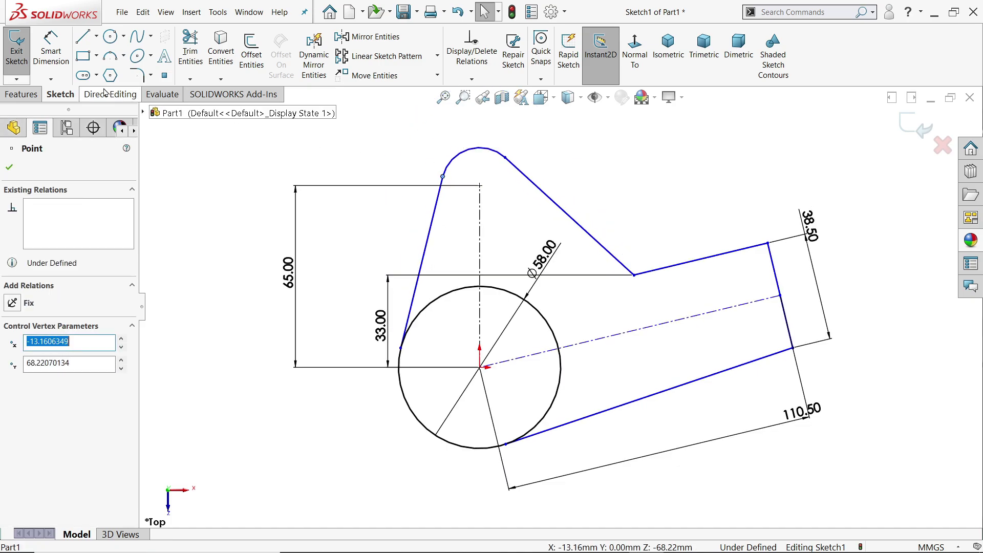
{"action": "left_click", "coordinate": [50, 52]}
{"action": "left_click", "coordinate": [450, 156]}
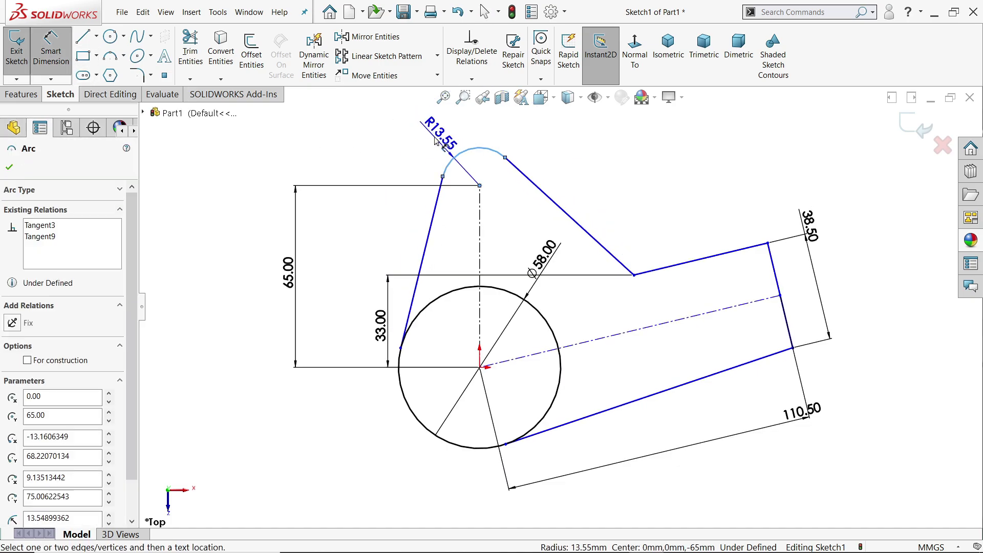
{"action": "left_click", "coordinate": [434, 139]}
{"action": "type", "text": "16"}
{"action": "key", "text": "Return"}
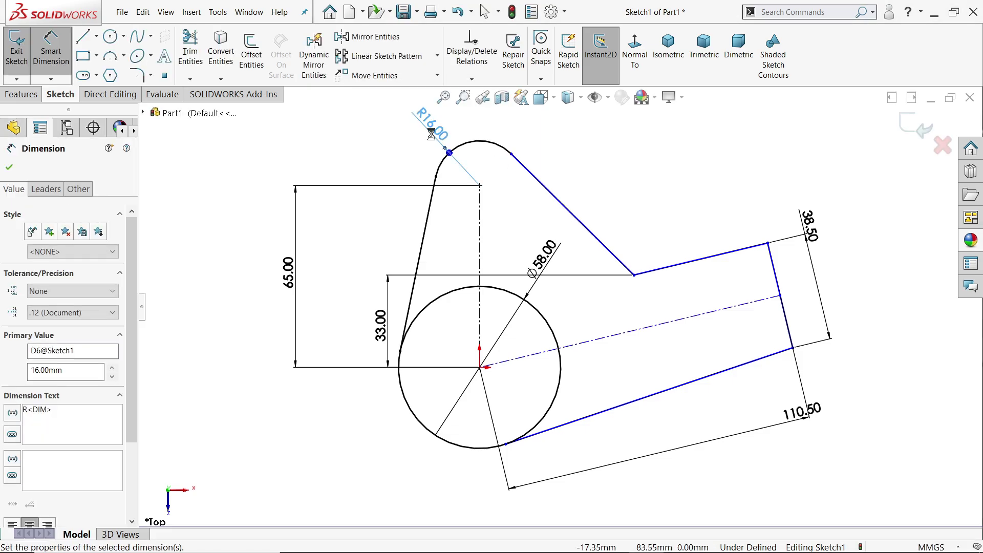
Dimension the horizontal distance between the inner corner and the origin as 22.86 mm
{"action": "left_click", "coordinate": [634, 275]}
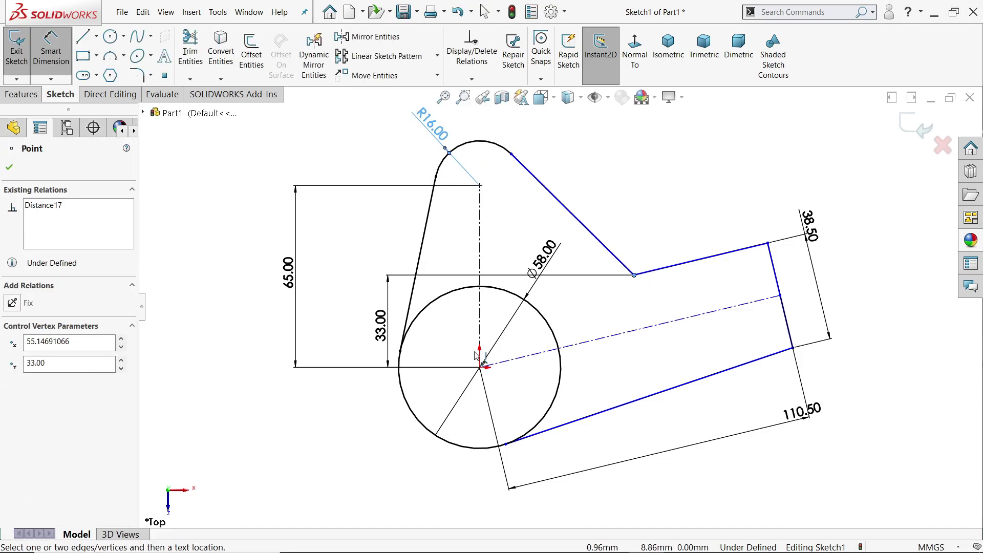
{"action": "left_click", "coordinate": [479, 367]}
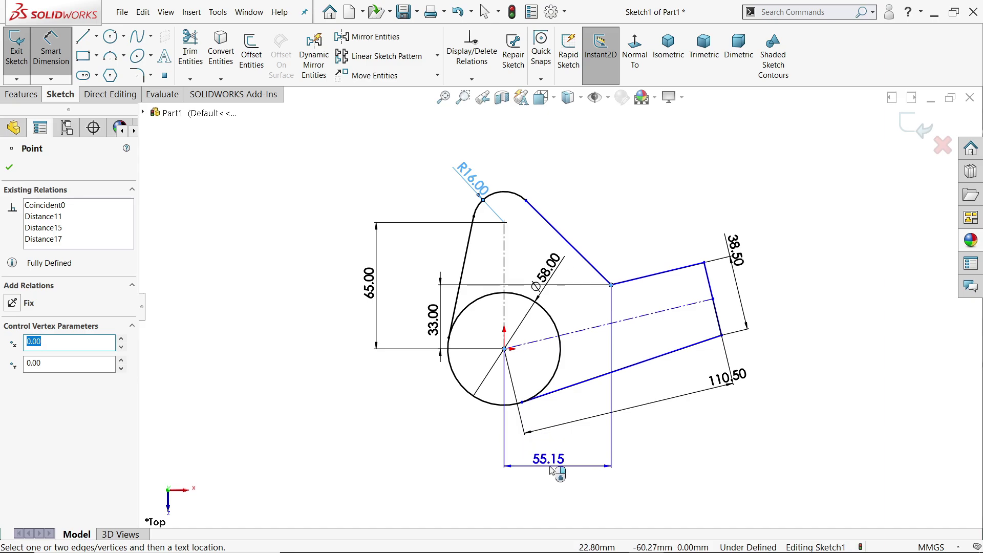
{"action": "left_click", "coordinate": [552, 457]}
{"action": "type", "text": "22.86"}
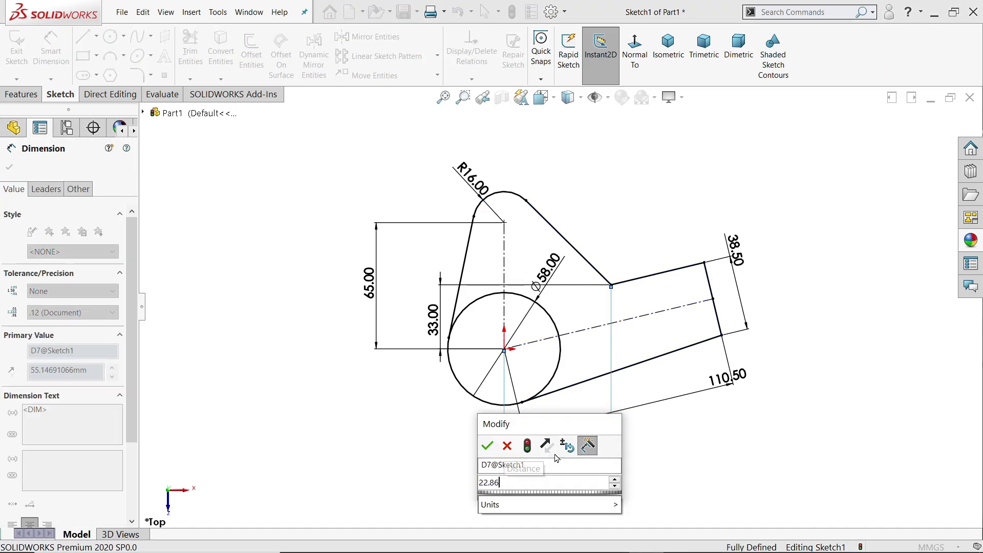
{"action": "key", "text": "Return"}
Try to dimension the angle between the vertical centerline and the side arm's centerline
{"action": "left_click", "coordinate": [505, 250]}
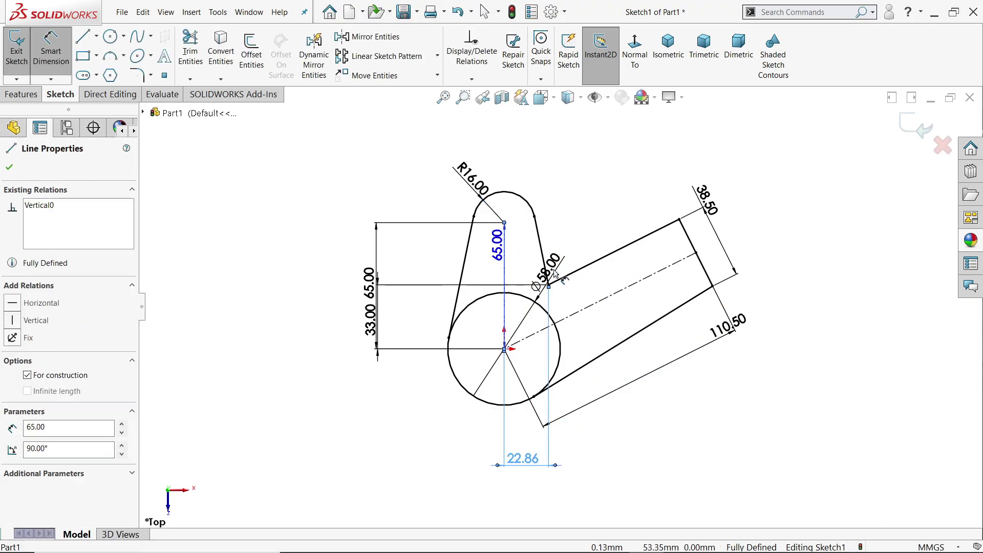
{"action": "left_click", "coordinate": [640, 282]}
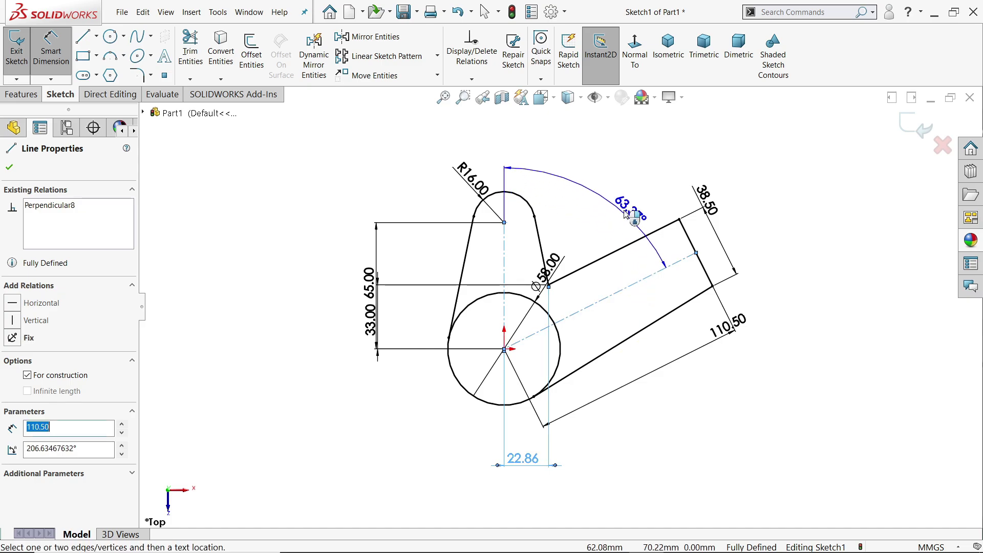
{"action": "left_click", "coordinate": [619, 192]}
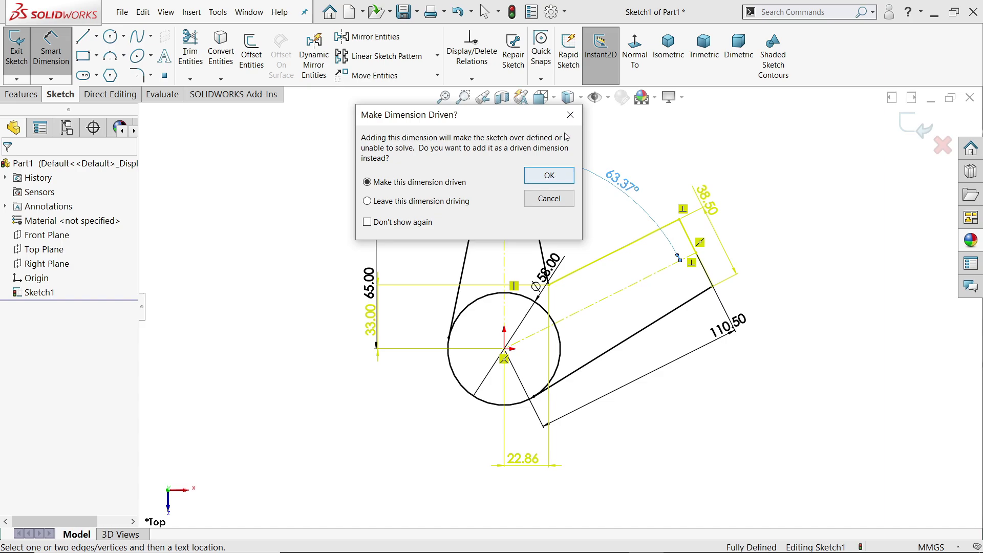
{"action": "left_click", "coordinate": [570, 114]}
{"action": "scroll", "coordinate": [665, 225], "scroll_direction": "down", "scroll_amount": 2}
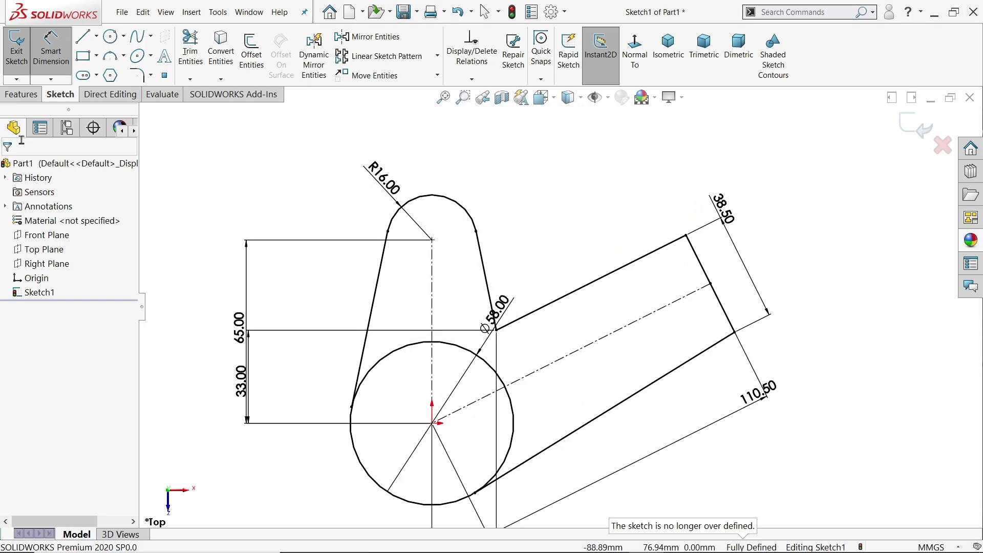
Delete the perpendicular relation between the side arm's upper edge and end line, and swing the arm's outer corner downward
{"action": "key", "text": "Escape"}
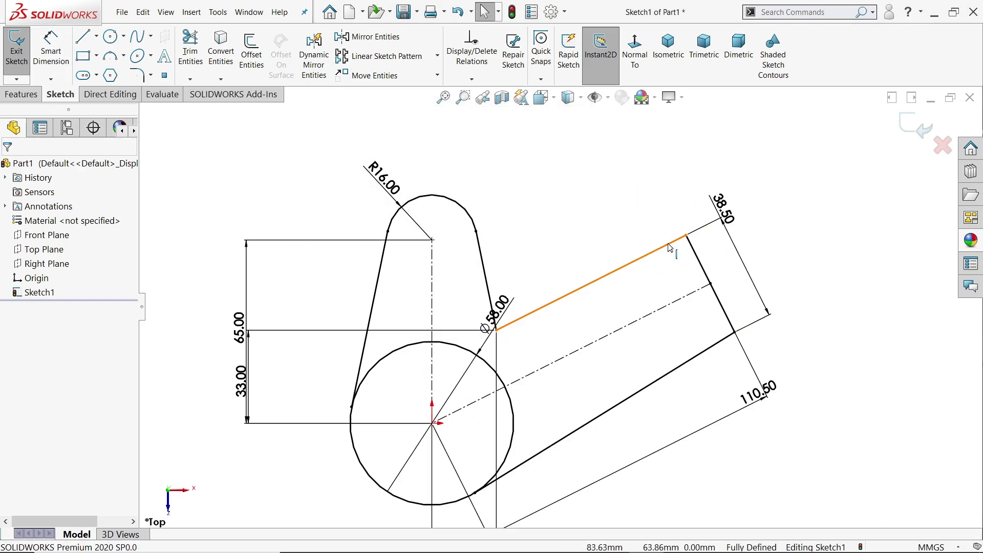
{"action": "left_click", "coordinate": [660, 246]}
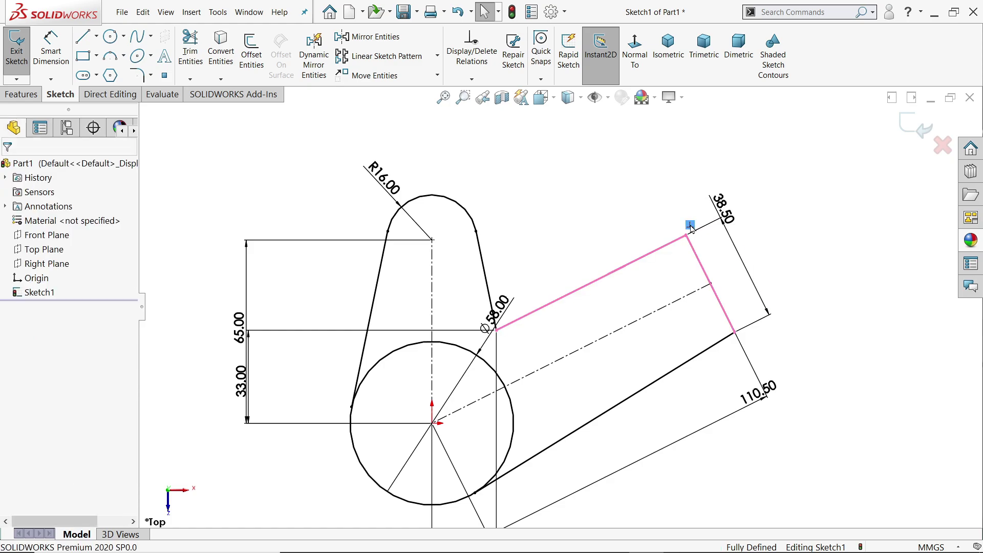
{"action": "left_click_drag", "start_coordinate": [688, 237], "coordinate": [717, 290]}
Dimension the angle between the vertical centerline and the side arm's centerline as 76.04°, and move the circle's diameter label clear of the inner corner
{"action": "left_click", "coordinate": [50, 51]}
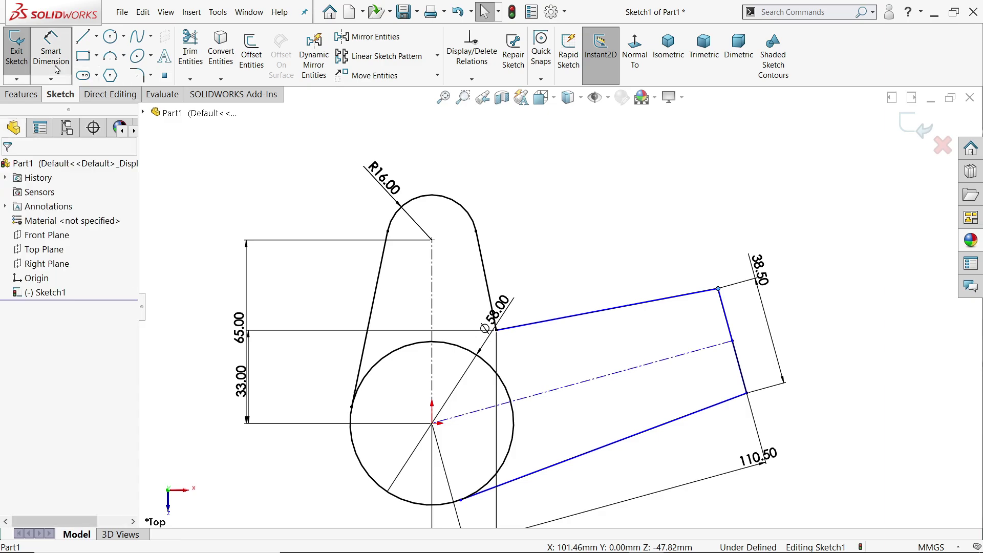
{"action": "left_click", "coordinate": [663, 366]}
{"action": "left_click", "coordinate": [433, 289]}
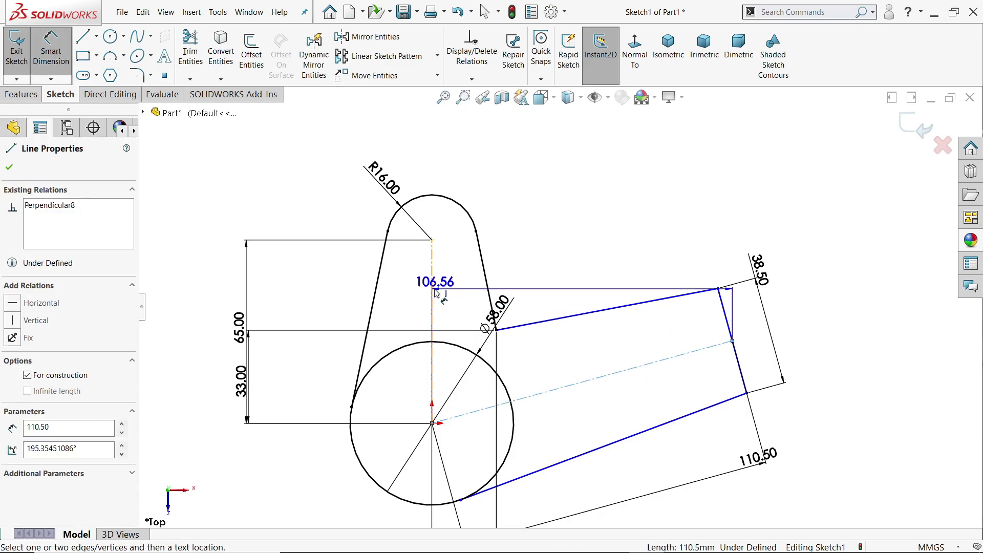
{"action": "left_click", "coordinate": [582, 235]}
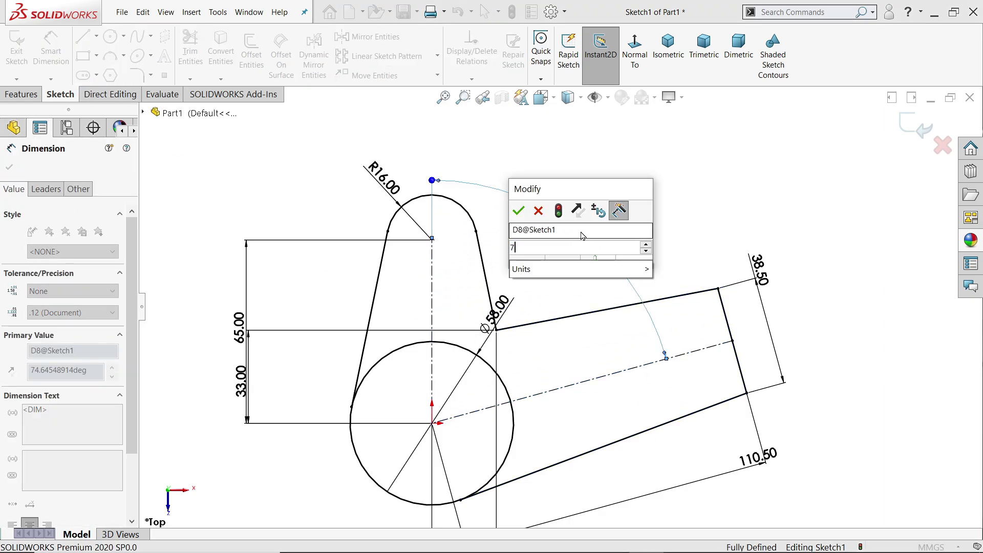
{"action": "type", "text": "76.04"}
{"action": "key", "text": "Return"}
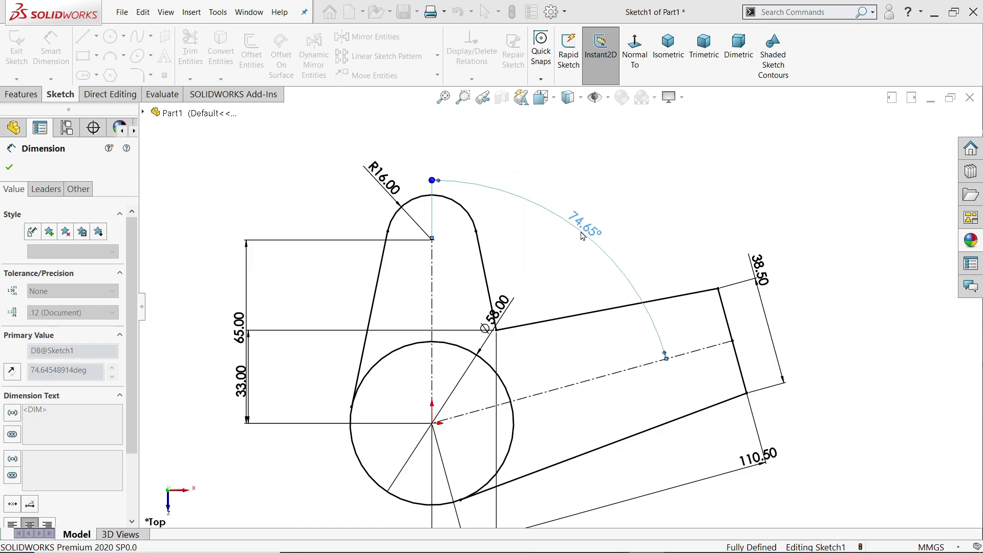
{"action": "scroll", "coordinate": [588, 333], "scroll_direction": "up", "scroll_amount": 2}
{"action": "scroll", "coordinate": [506, 384], "scroll_direction": "down", "scroll_amount": 2}
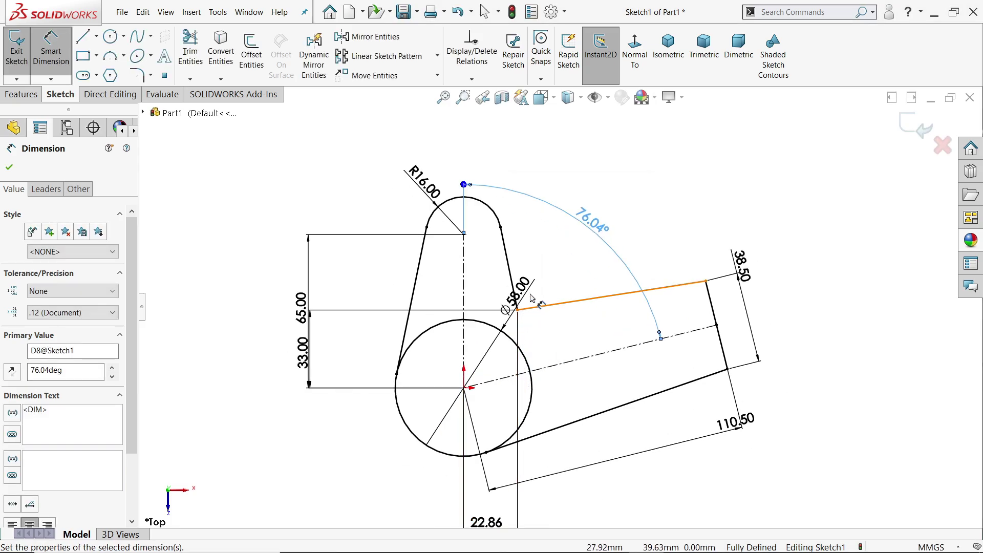
{"action": "mouse_move", "coordinate": [514, 295]}
{"action": "left_mouse_down"}
{"action": "mouse_move", "coordinate": [491, 291]}
{"action": "mouse_move", "coordinate": [497, 280]}
{"action": "left_mouse_up"}
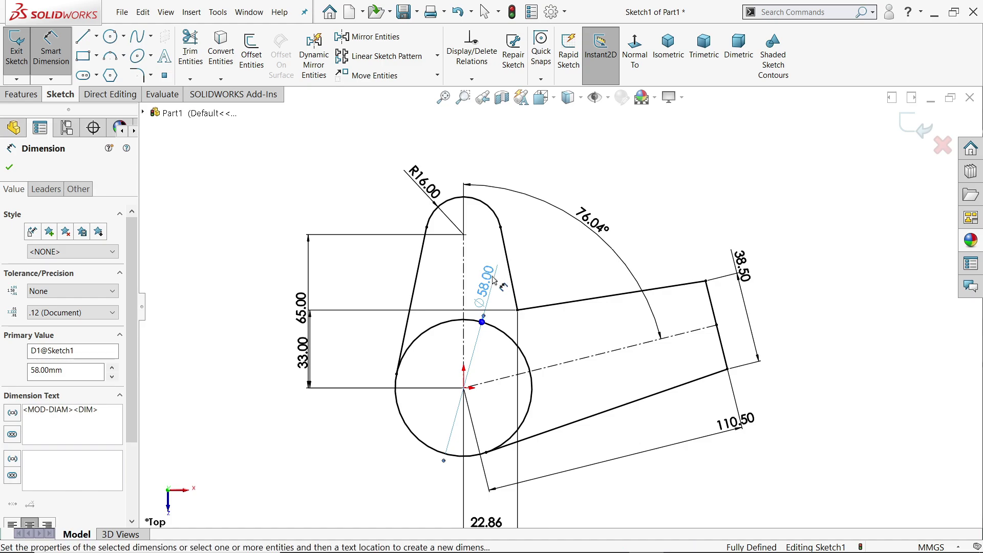
Extrude only the 58 mm circle region of the sketch upward as a blind boss 96 mm deep
{"action": "left_click", "coordinate": [21, 97]}
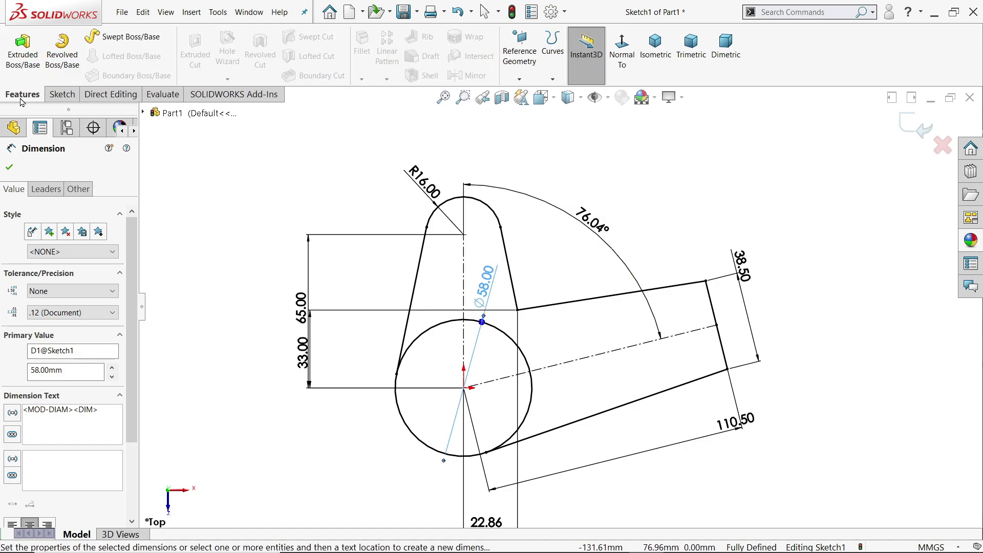
{"action": "left_click", "coordinate": [24, 62]}
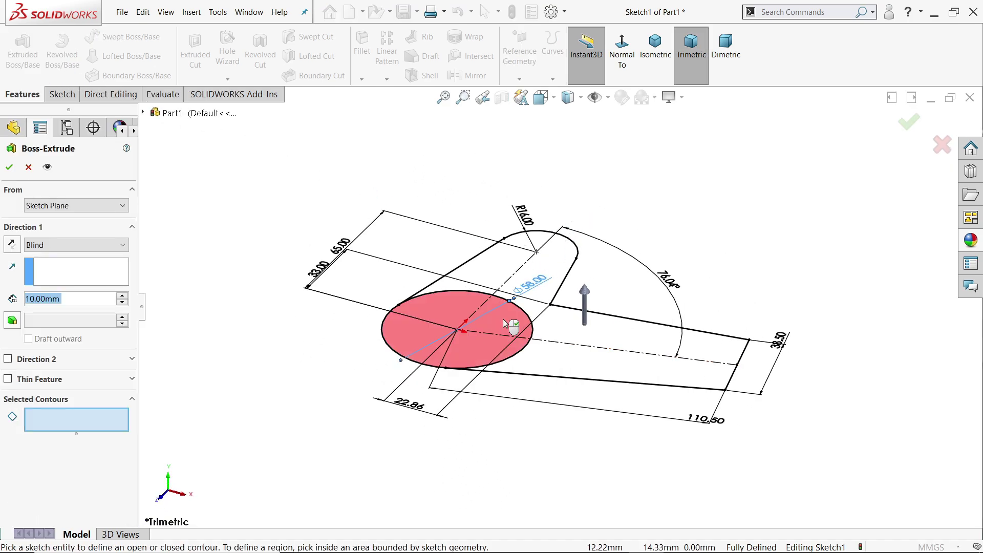
{"action": "left_click", "coordinate": [506, 323]}
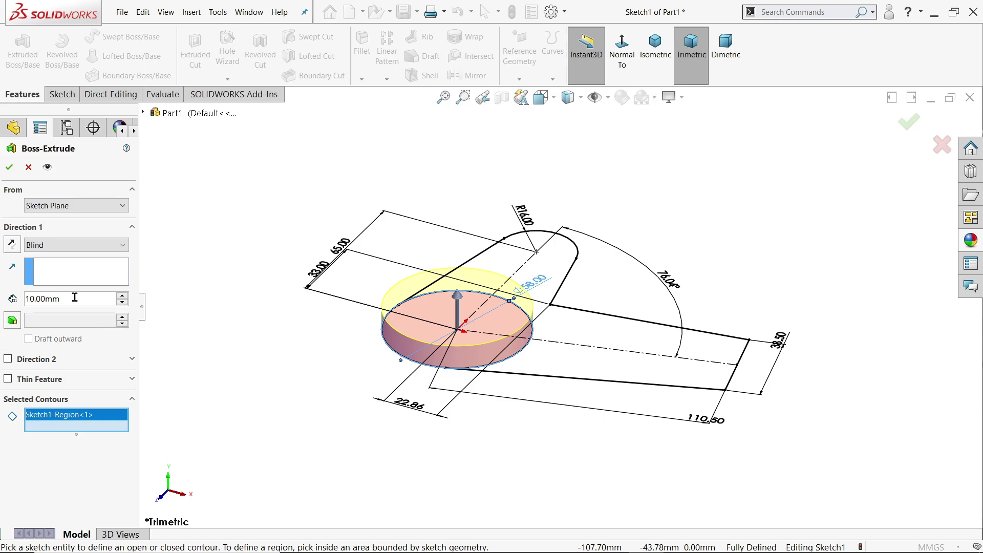
{"action": "left_click_drag", "start_coordinate": [65, 302], "coordinate": [14, 299]}
{"action": "type", "text": "96"}
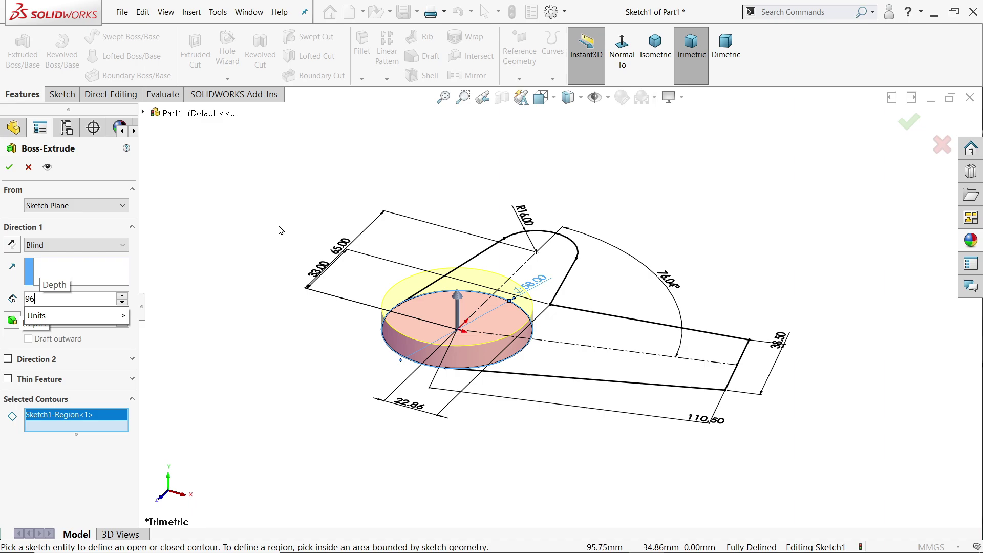
{"action": "key", "text": "Return"}
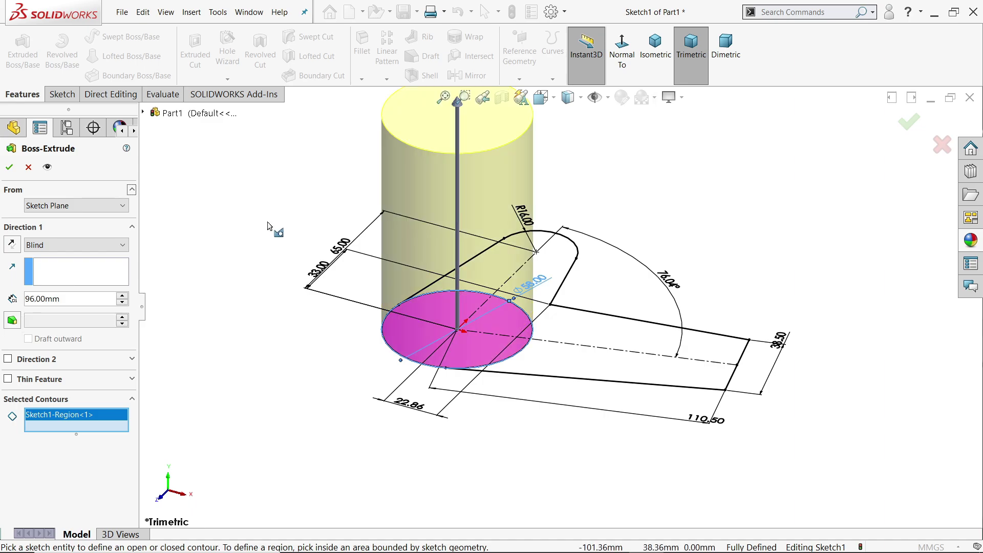
{"action": "left_click", "coordinate": [9, 167]}
Reuse the base sketch to extrude the region of the two arms as a blind boss 15 mm deep, merged with the cylinder
{"action": "left_click", "coordinate": [5, 307]}
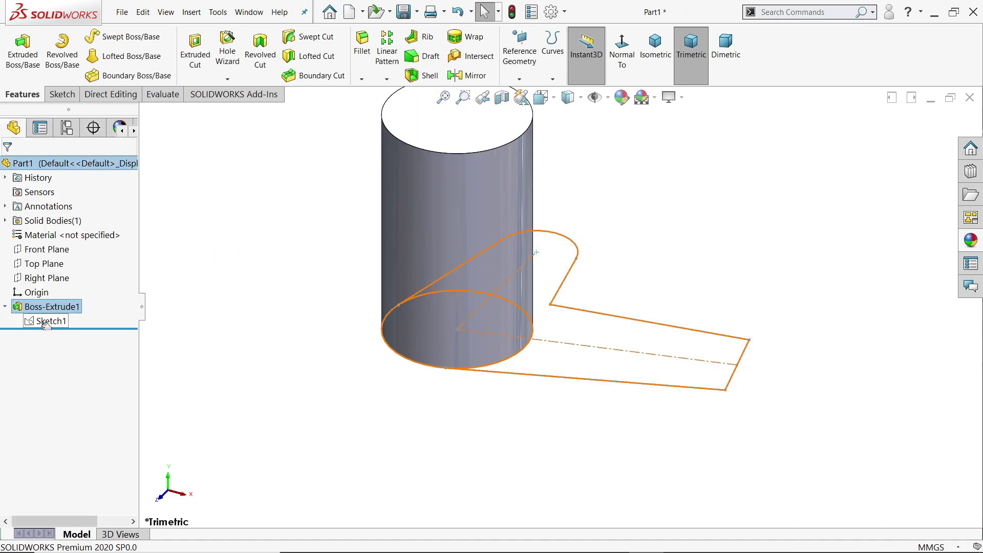
{"action": "left_click", "coordinate": [50, 321]}
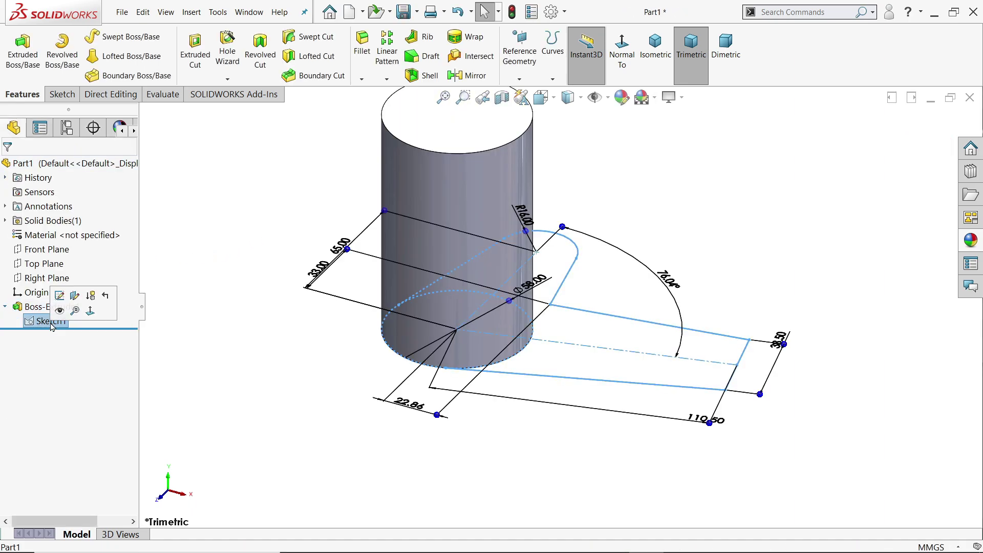
{"action": "left_click", "coordinate": [23, 59]}
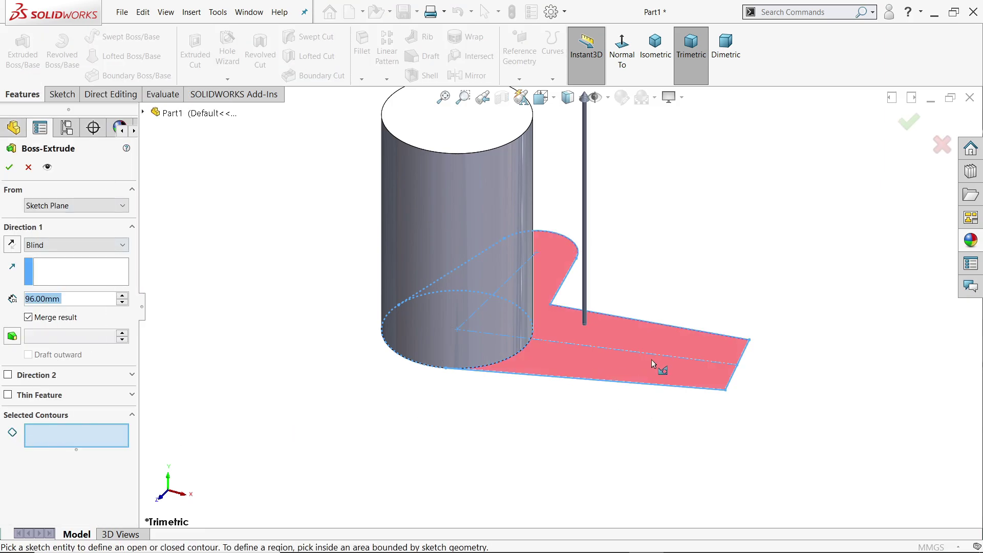
{"action": "left_click", "coordinate": [660, 341]}
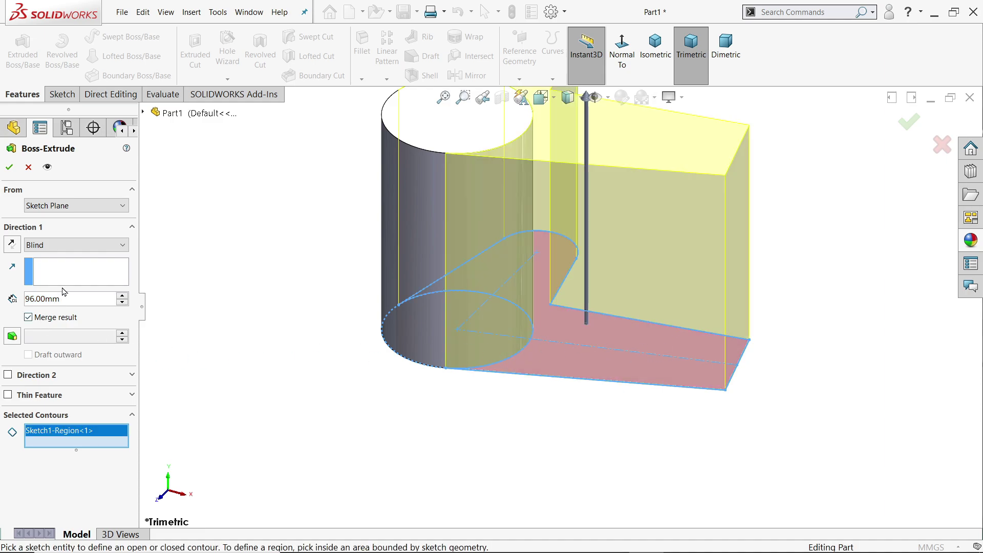
{"action": "left_click", "coordinate": [62, 245]}
{"action": "left_click", "coordinate": [51, 263]}
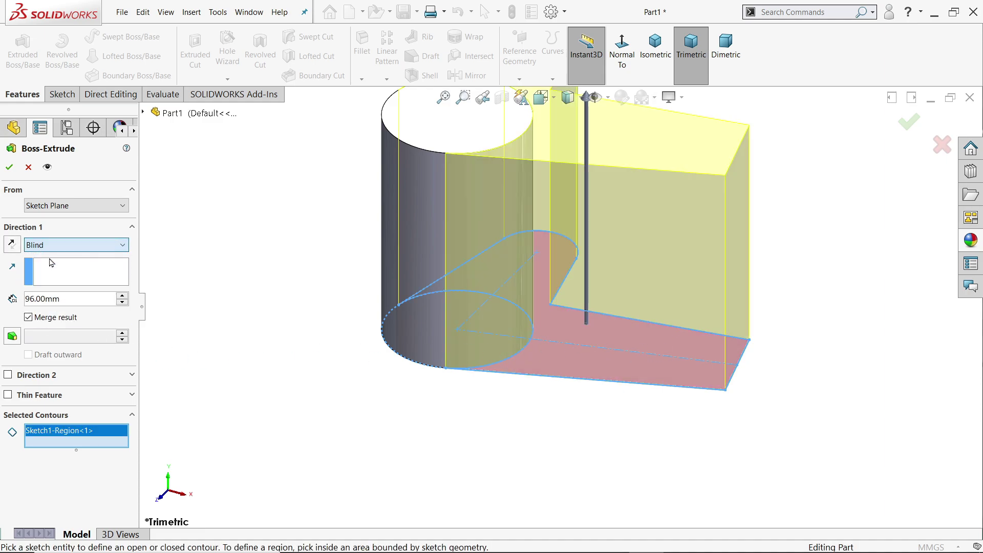
{"action": "left_click", "coordinate": [74, 299]}
{"action": "type", "text": "15"}
{"action": "key", "text": "Return"}
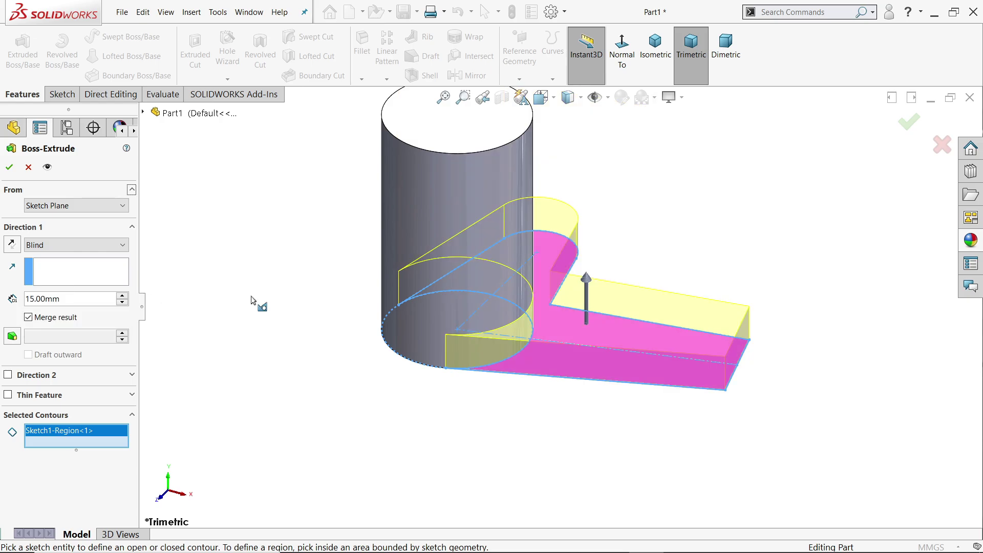
{"action": "left_click", "coordinate": [9, 166]}
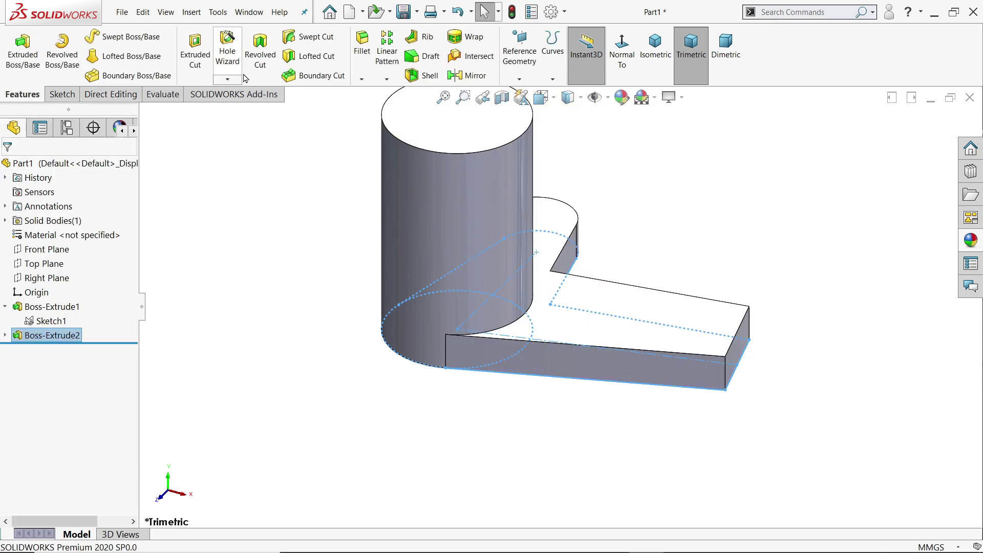
Fillet the two vertical corner edges at the side arm's free end with an 8 mm radius
{"action": "left_click", "coordinate": [729, 370]}
{"action": "left_click", "coordinate": [817, 342]}
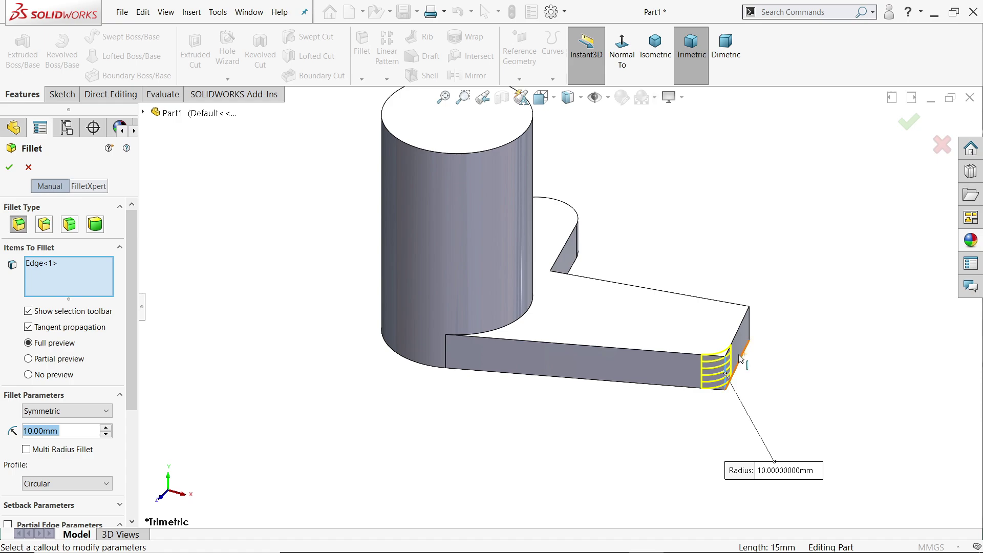
{"action": "type", "text": "8"}
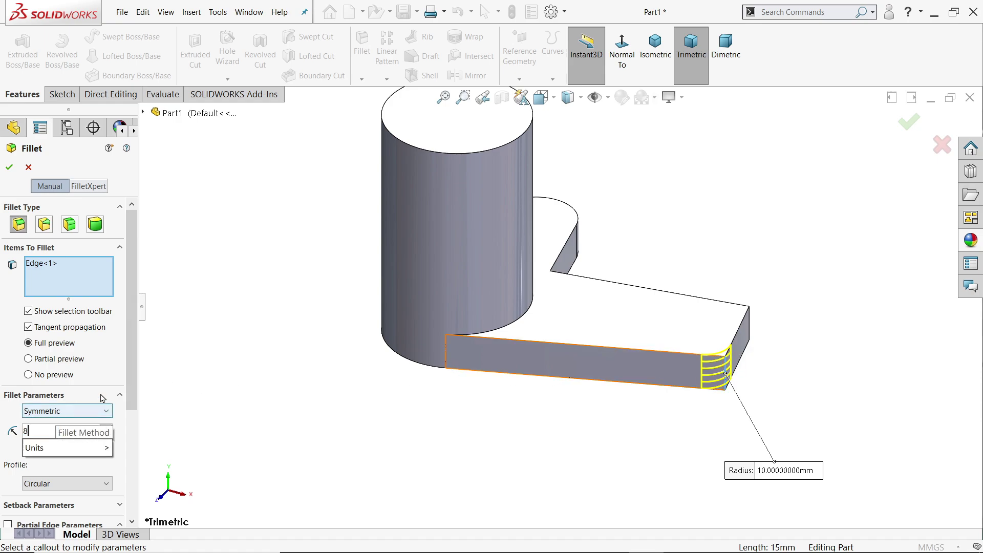
{"action": "key", "text": "Return"}
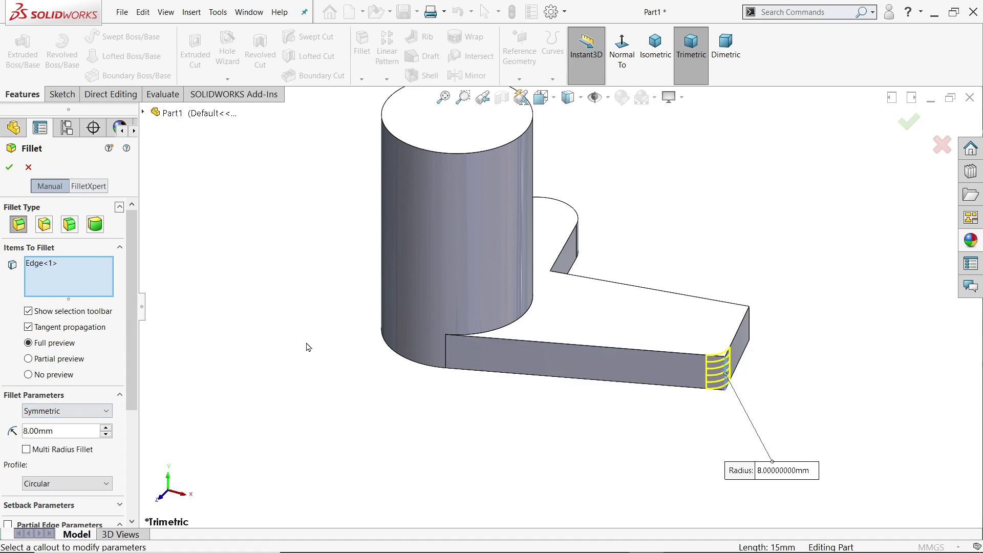
{"action": "left_click", "coordinate": [749, 330]}
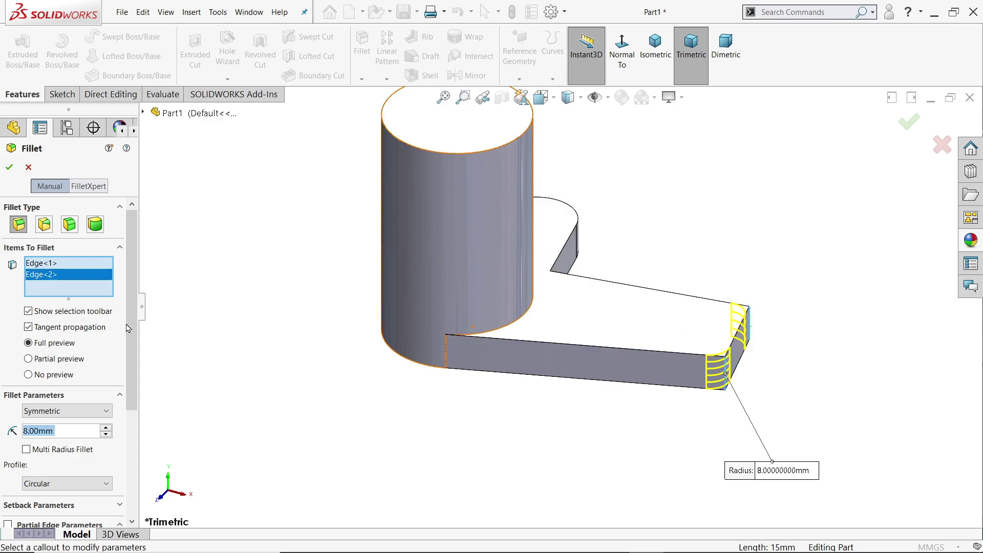
{"action": "left_click", "coordinate": [9, 167]}
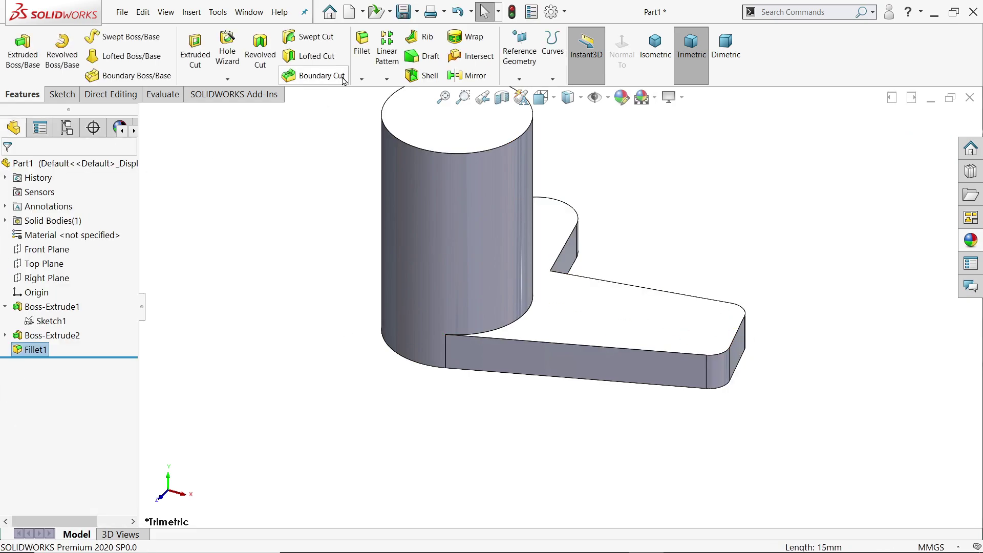
Fillet the vertical inner corner edge between the two arms with a 20 mm radius
{"action": "left_click", "coordinate": [365, 54]}
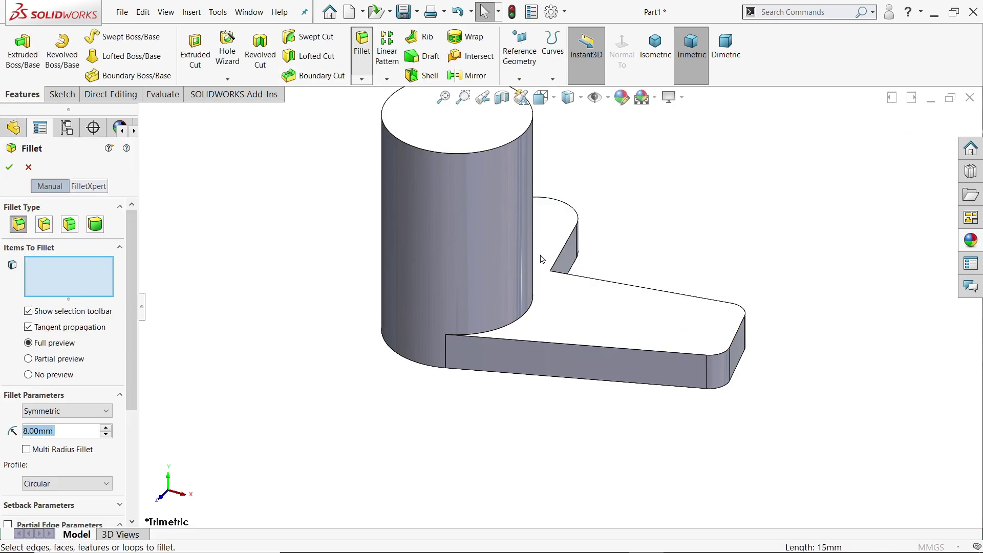
{"action": "left_click", "coordinate": [551, 288]}
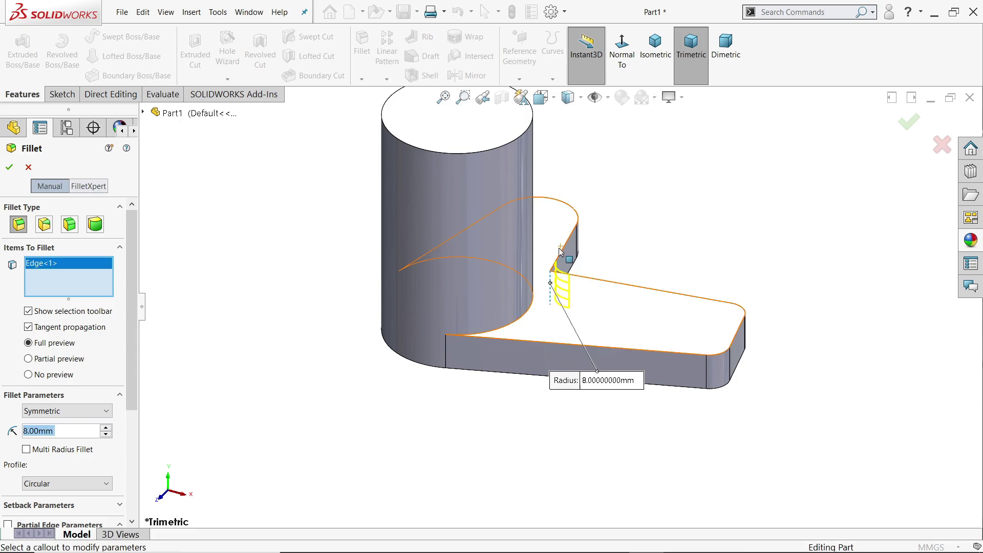
{"action": "middle_click_drag", "start_coordinate": [718, 246], "coordinate": [517, 235]}
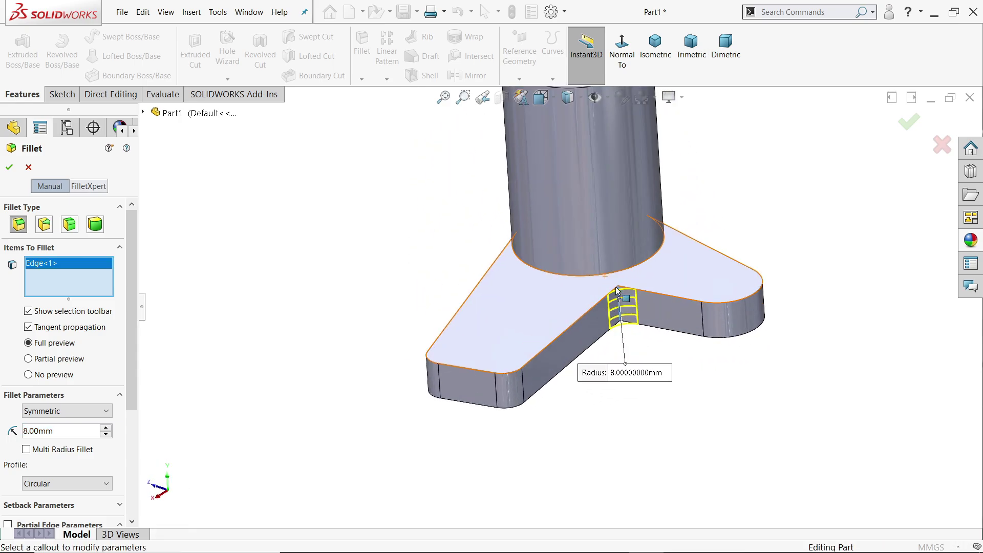
{"action": "scroll", "coordinate": [614, 317], "scroll_direction": "up", "scroll_amount": 3}
{"action": "left_click", "coordinate": [58, 431]}
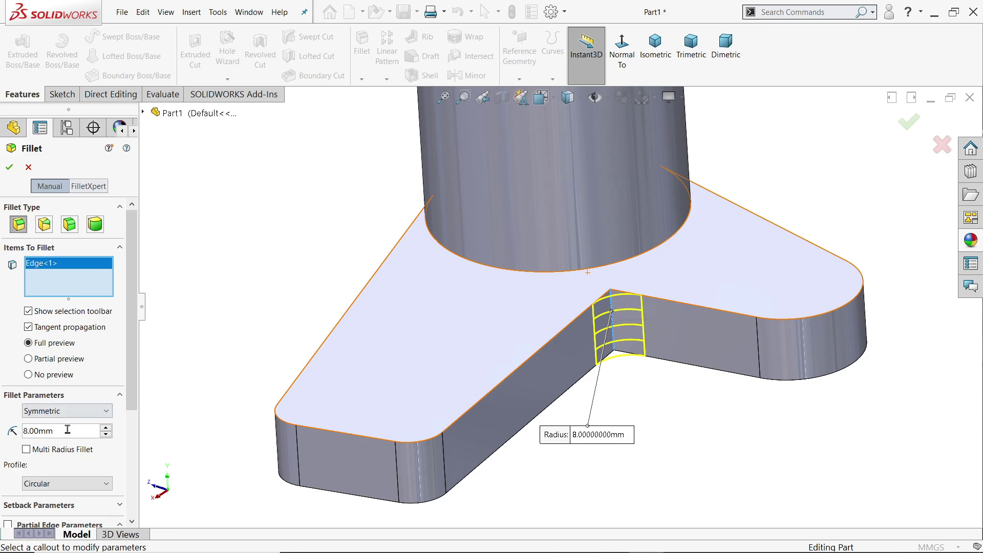
{"action": "left_click_drag", "start_coordinate": [68, 430], "coordinate": [1, 428]}
{"action": "type", "text": "20"}
{"action": "key", "text": "Return"}
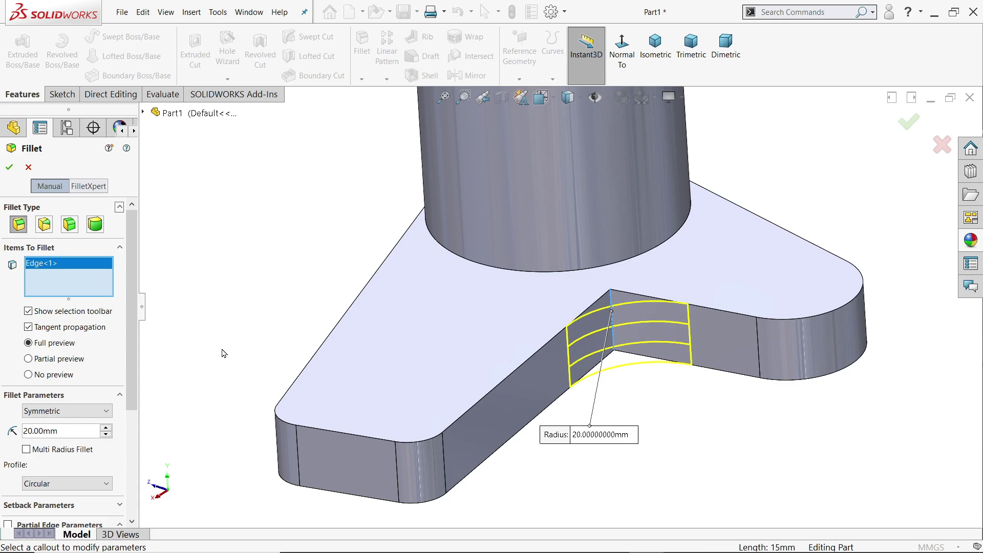
{"action": "left_click", "coordinate": [10, 167]}
Start a Hole Wizard hole with the DIN standard and the Drill sizes type
{"action": "scroll", "coordinate": [560, 304], "scroll_direction": "up", "scroll_amount": 3}
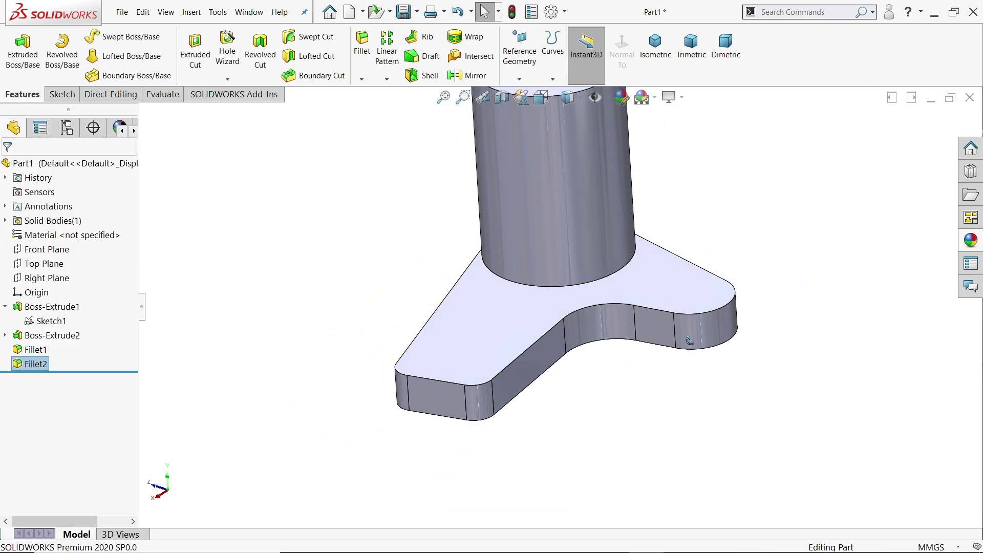
{"action": "middle_click_drag", "start_coordinate": [689, 339], "coordinate": [727, 292]}
{"action": "scroll", "coordinate": [727, 293], "scroll_direction": "up", "scroll_amount": 4}
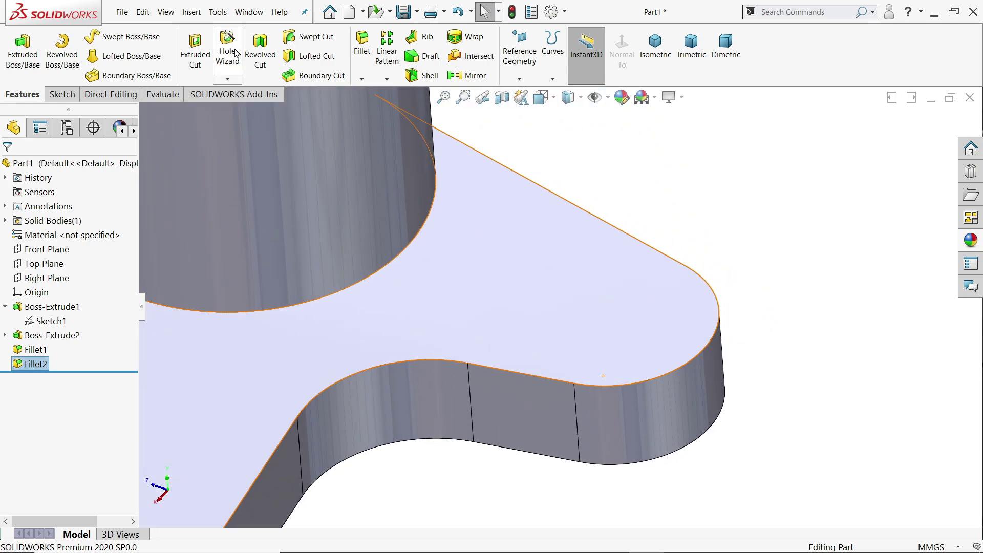
{"action": "left_click", "coordinate": [231, 46]}
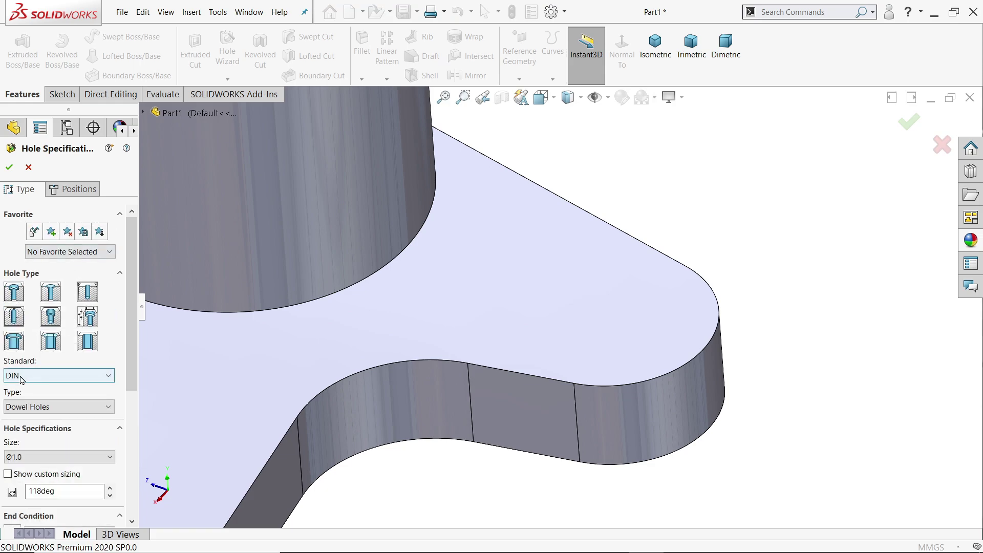
{"action": "left_click", "coordinate": [22, 377]}
{"action": "left_click", "coordinate": [22, 378]}
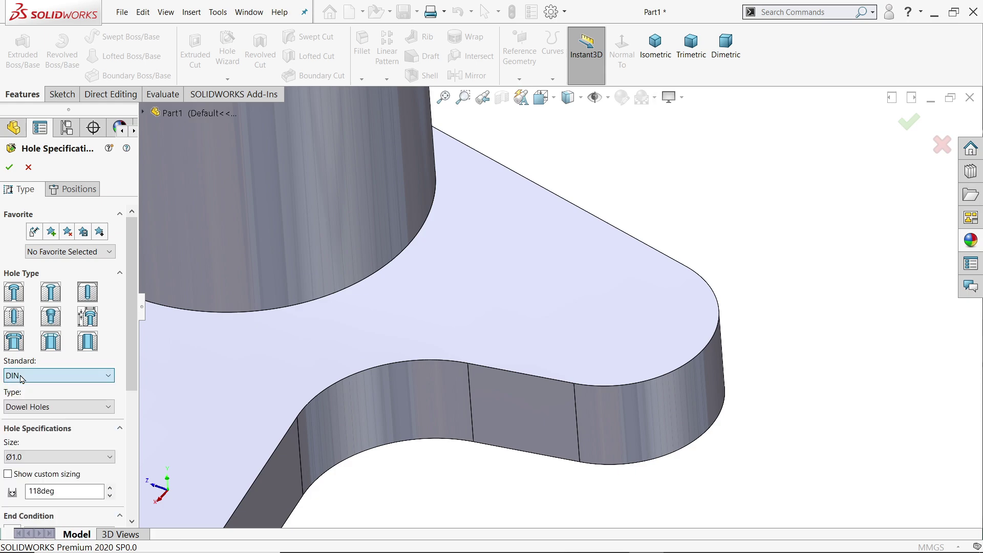
{"action": "left_click", "coordinate": [27, 408]}
{"action": "left_click", "coordinate": [26, 431]}
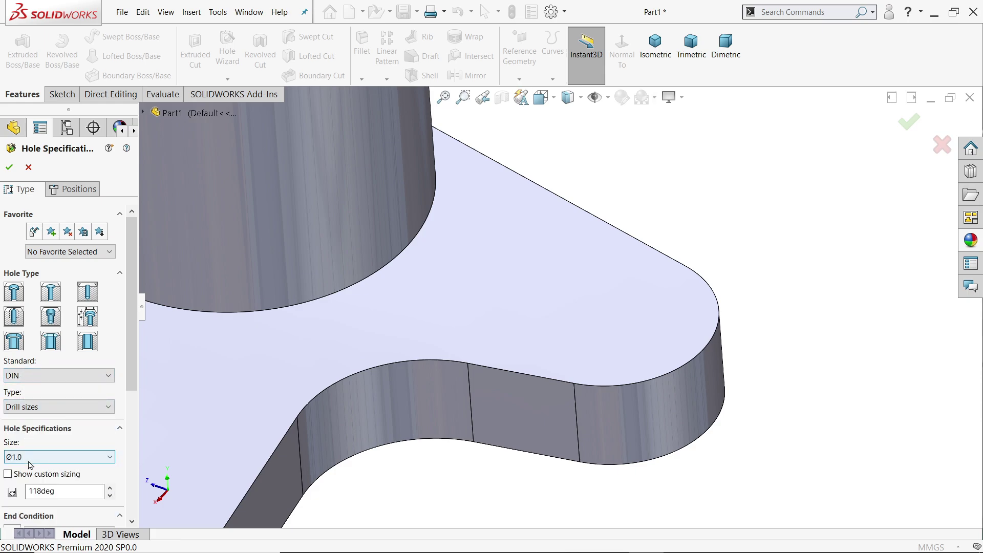
Set the drill hole's size to Ø12.0 and its end condition to Through All
{"action": "scroll", "coordinate": [45, 457], "scroll_direction": "down", "scroll_amount": 5}
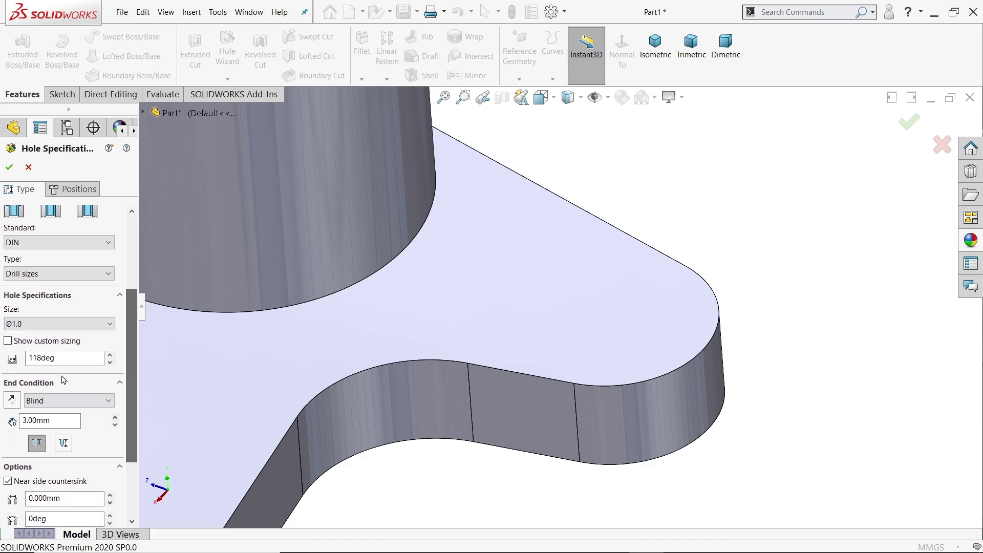
{"action": "left_click", "coordinate": [39, 324]}
{"action": "scroll", "coordinate": [41, 402], "scroll_direction": "down", "scroll_amount": 6}
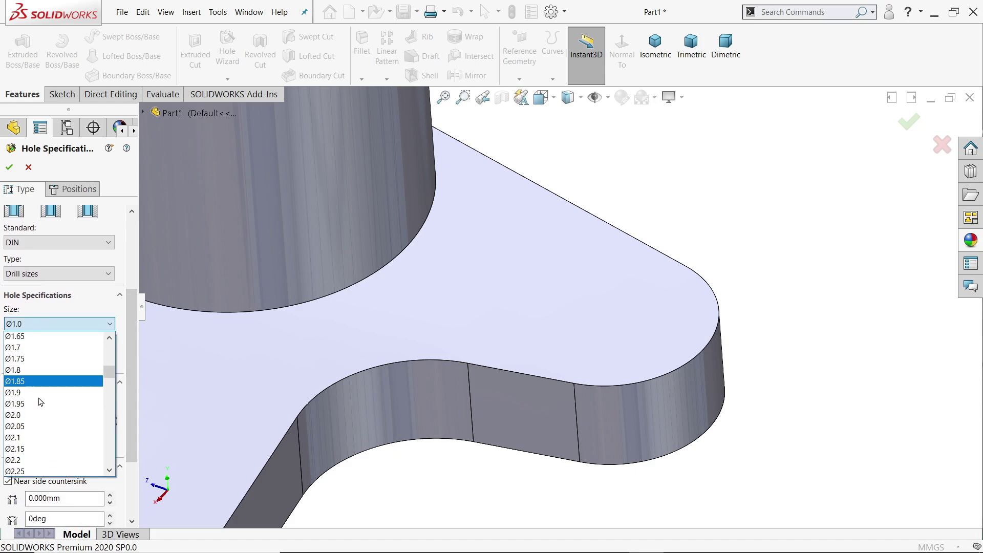
{"action": "scroll", "coordinate": [40, 402], "scroll_direction": "down", "scroll_amount": 18}
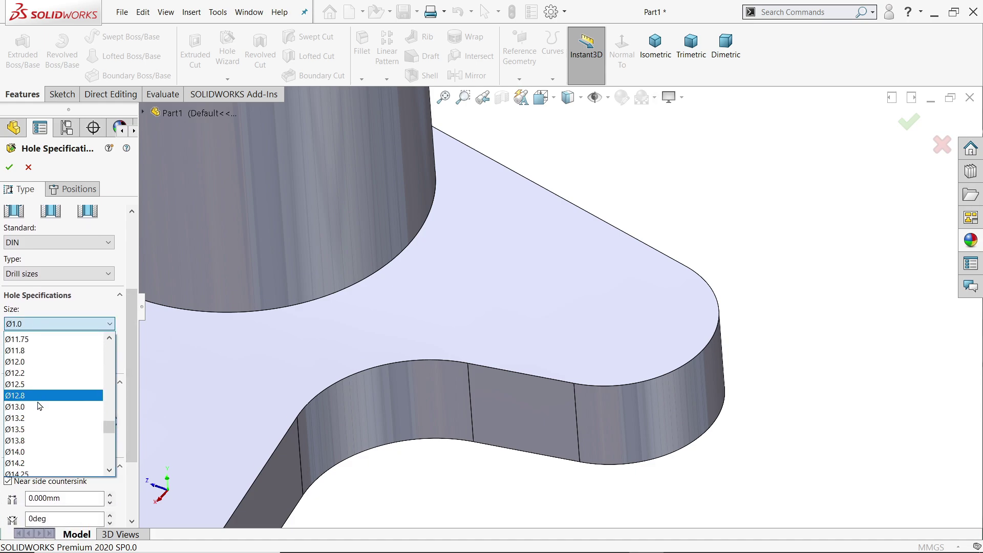
{"action": "scroll", "coordinate": [39, 406], "scroll_direction": "up", "scroll_amount": 7}
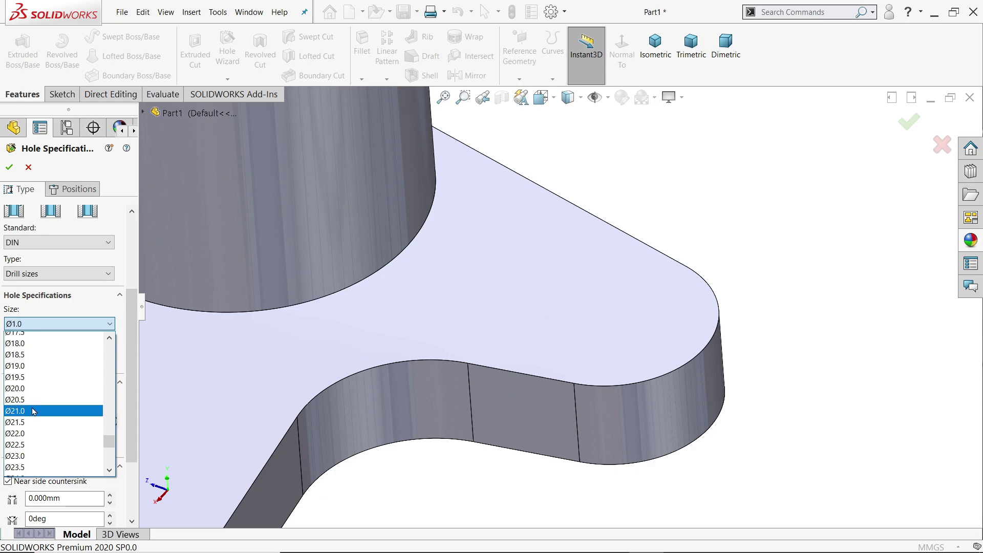
{"action": "scroll", "coordinate": [31, 403], "scroll_direction": "up", "scroll_amount": 3}
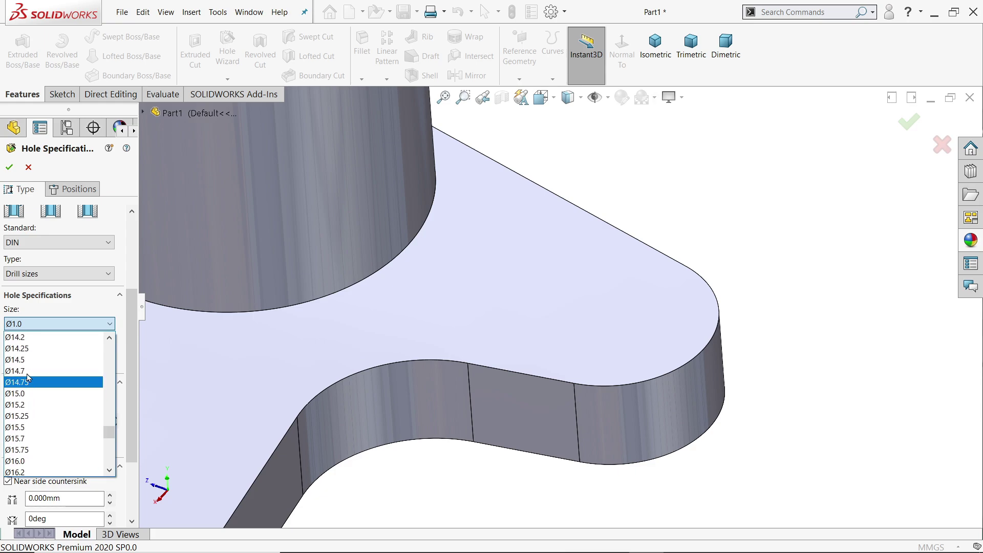
{"action": "scroll", "coordinate": [25, 366], "scroll_direction": "up", "scroll_amount": 3}
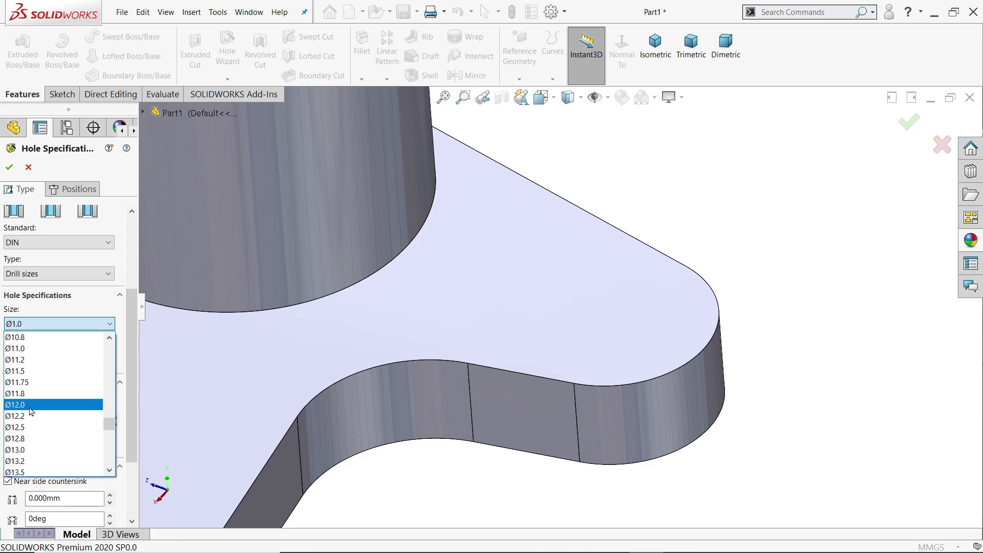
{"action": "left_click", "coordinate": [30, 404]}
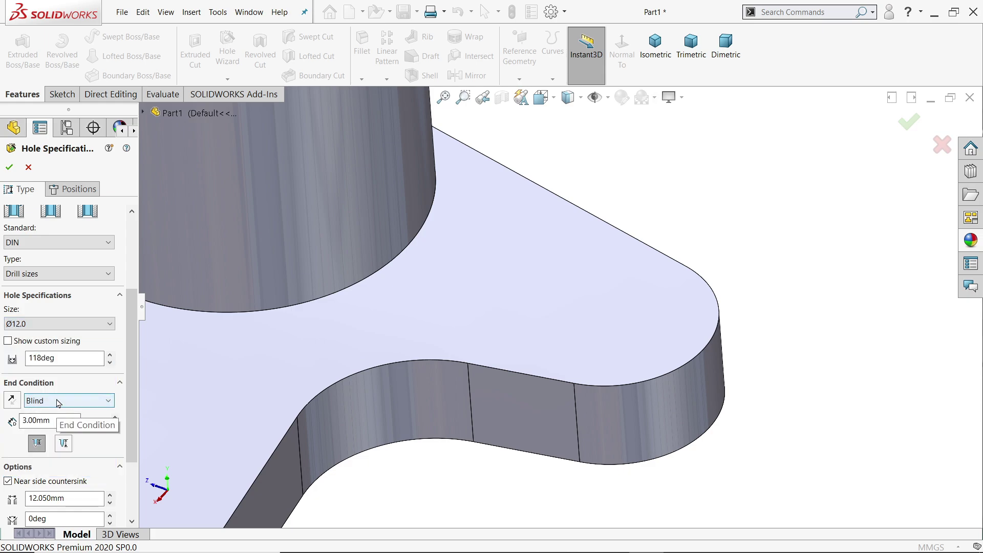
{"action": "left_click", "coordinate": [58, 402]}
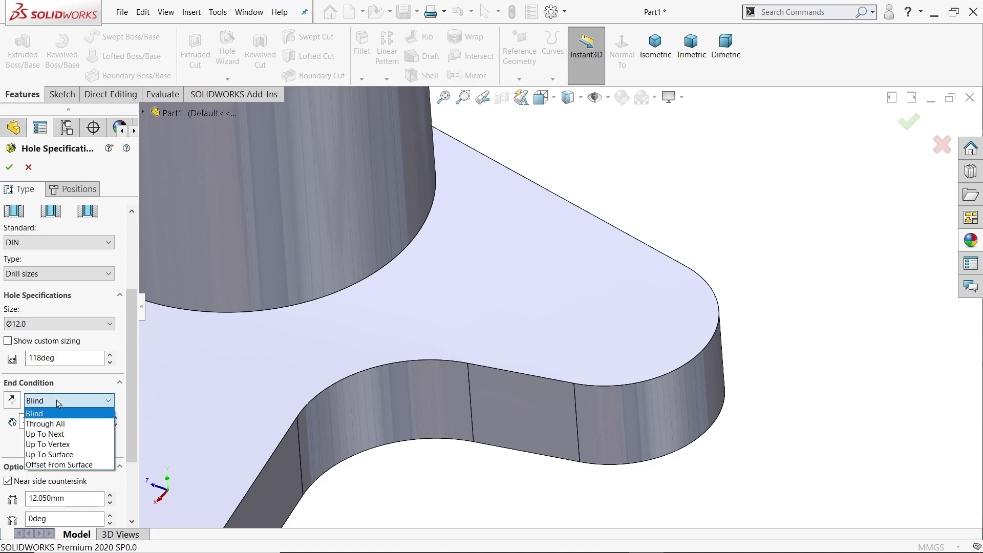
{"action": "left_click", "coordinate": [56, 425]}
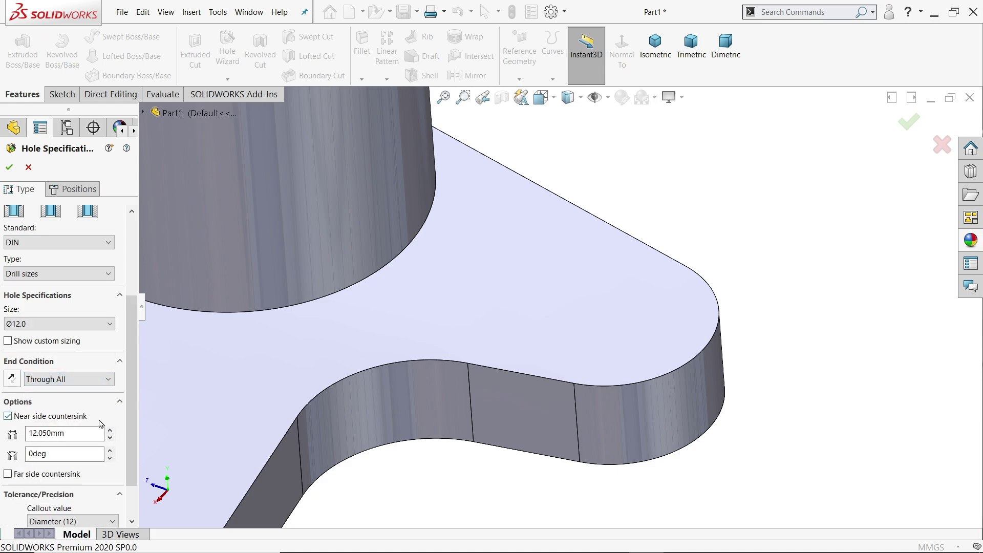
Position the hole on the arms' upper face at the centre of the R16 rounded arm end and create it
{"action": "left_click", "coordinate": [77, 189]}
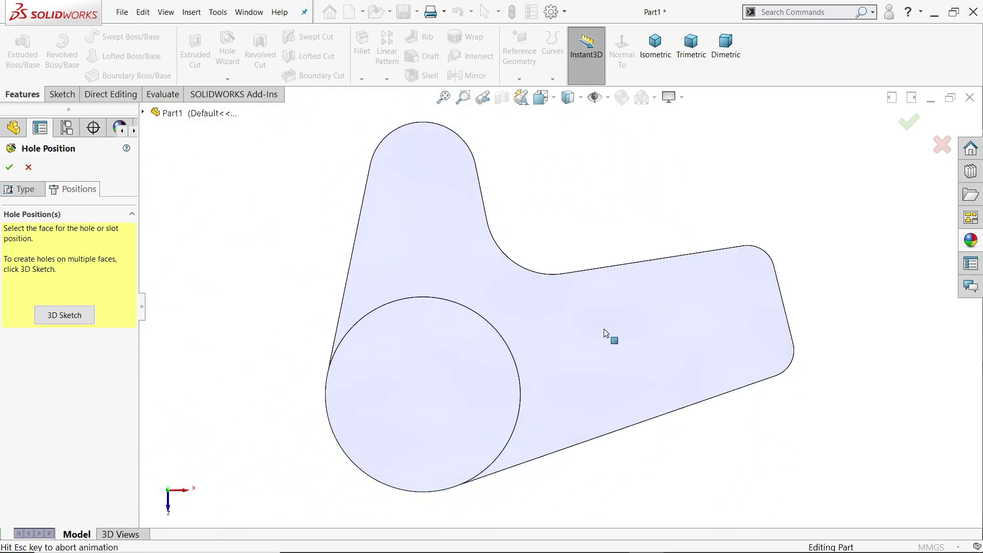
{"action": "left_click", "coordinate": [610, 336]}
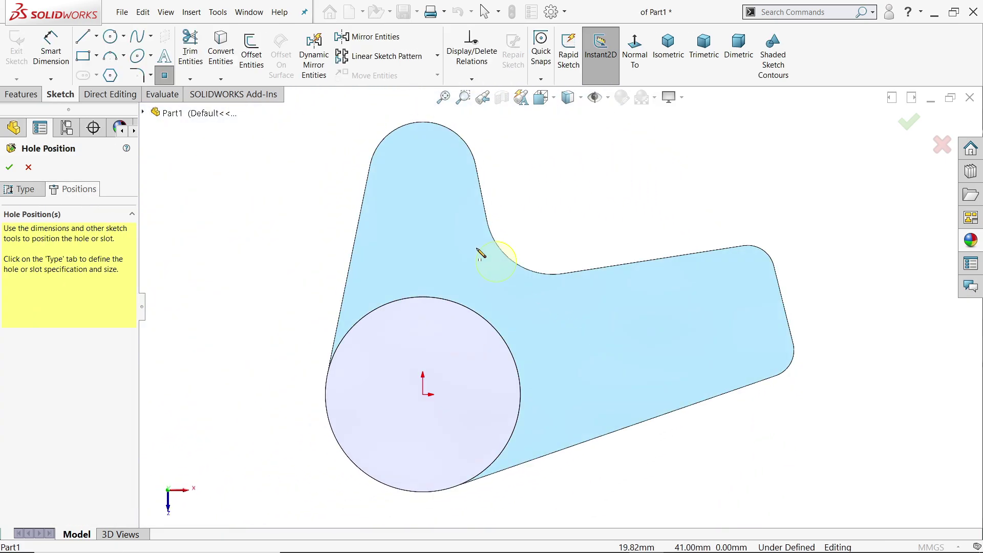
{"action": "scroll", "coordinate": [417, 139], "scroll_direction": "down", "scroll_amount": 3}
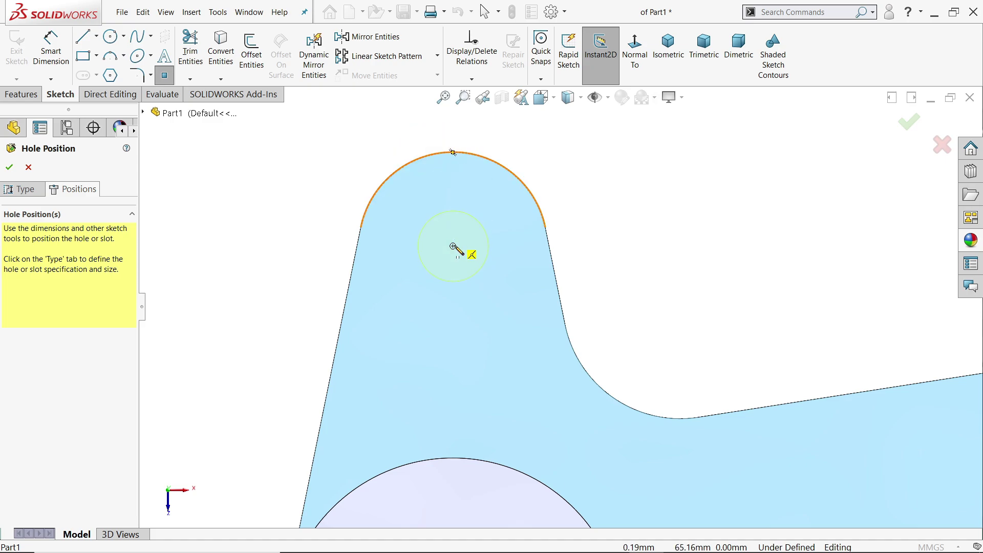
{"action": "scroll", "coordinate": [455, 250], "scroll_direction": "down", "scroll_amount": 4}
{"action": "left_click", "coordinate": [491, 271]}
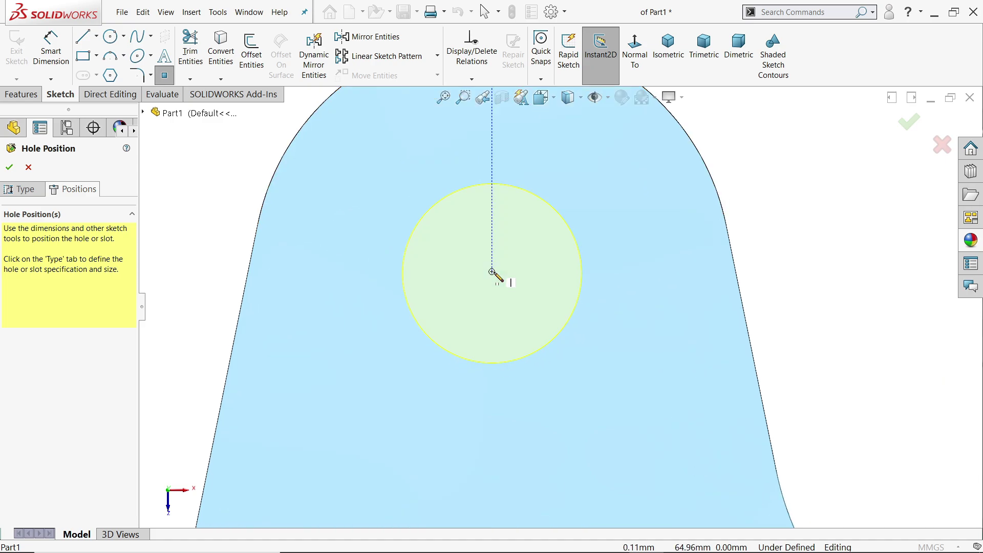
{"action": "key", "text": "Escape"}
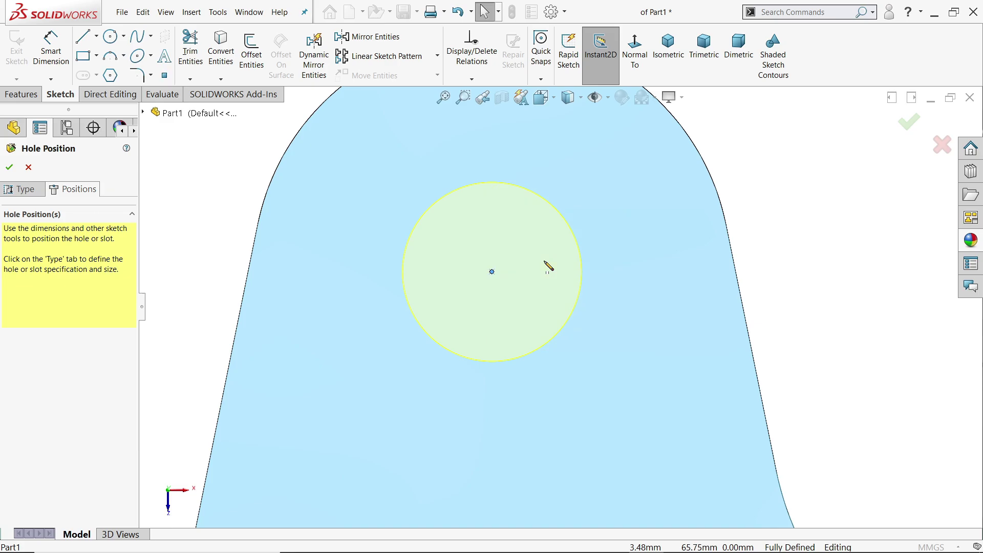
{"action": "left_click", "coordinate": [667, 61]}
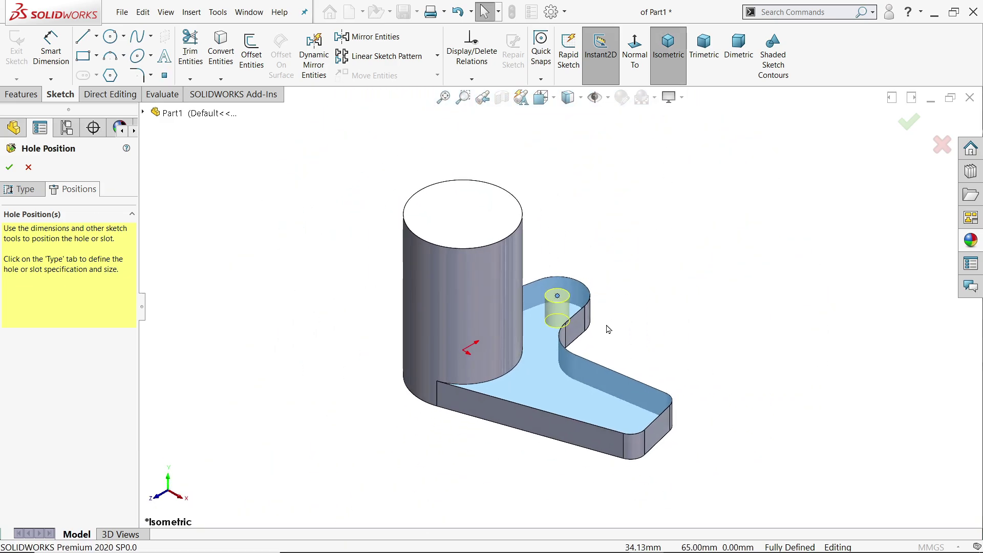
{"action": "scroll", "coordinate": [604, 333], "scroll_direction": "down", "scroll_amount": 4}
{"action": "middle_click_drag", "start_coordinate": [599, 338], "coordinate": [562, 368]}
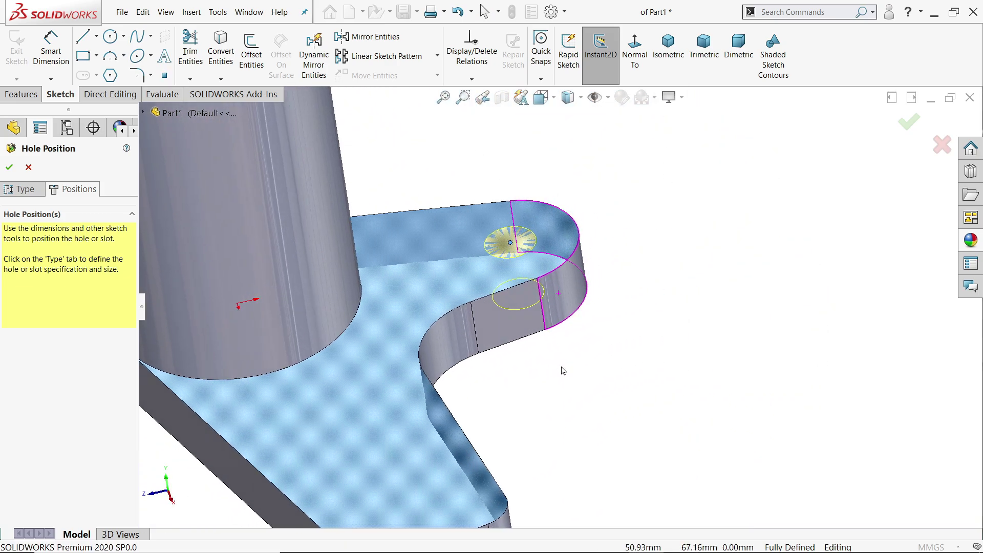
{"action": "left_click", "coordinate": [12, 171]}
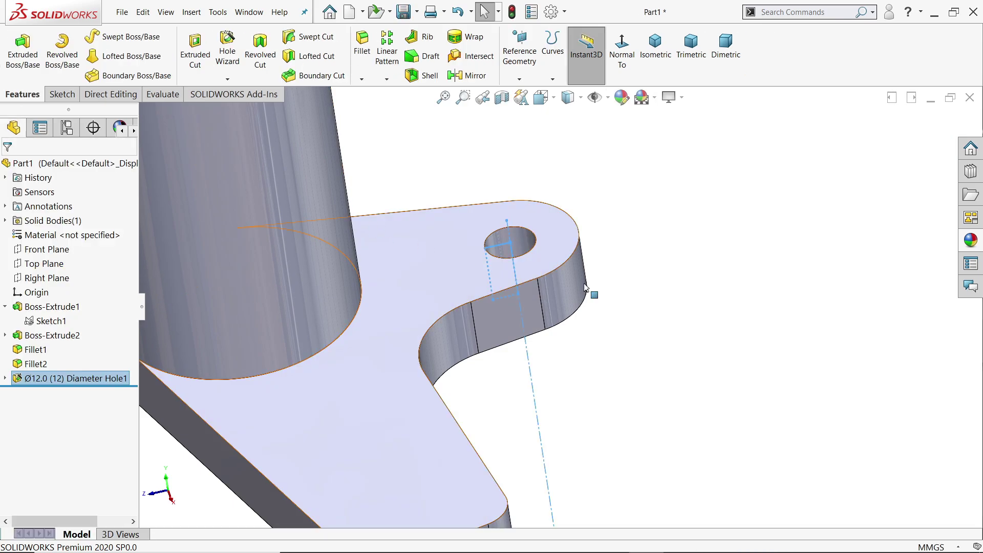
Show the part in isometric view and turn off RealView Graphics
{"action": "mouse_move", "coordinate": [625, 358]}
{"action": "middle_mouse_down"}
{"action": "mouse_move", "coordinate": [647, 374]}
{"action": "mouse_move", "coordinate": [654, 327]}
{"action": "mouse_move", "coordinate": [641, 268]}
{"action": "middle_mouse_up"}
{"action": "left_click", "coordinate": [653, 64]}
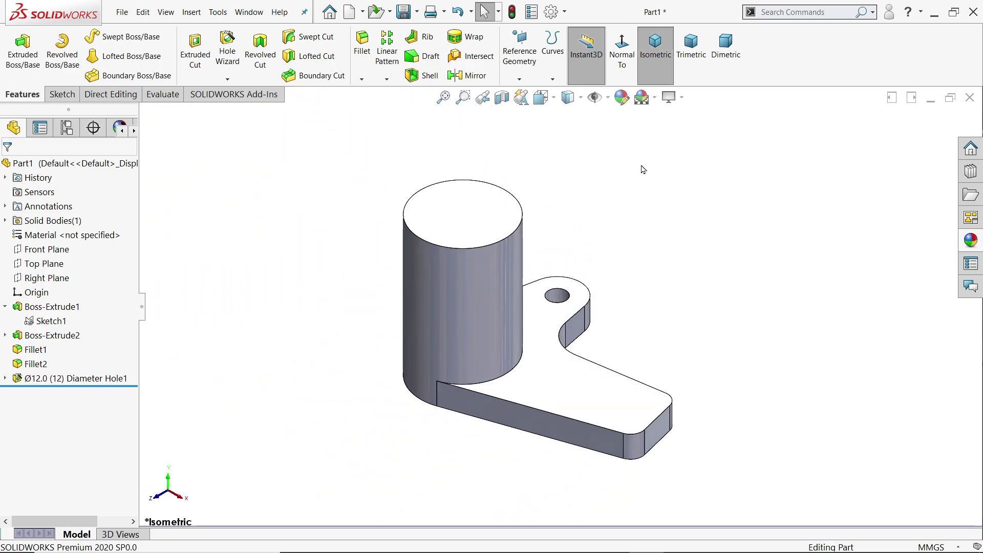
{"action": "left_click", "coordinate": [668, 97]}
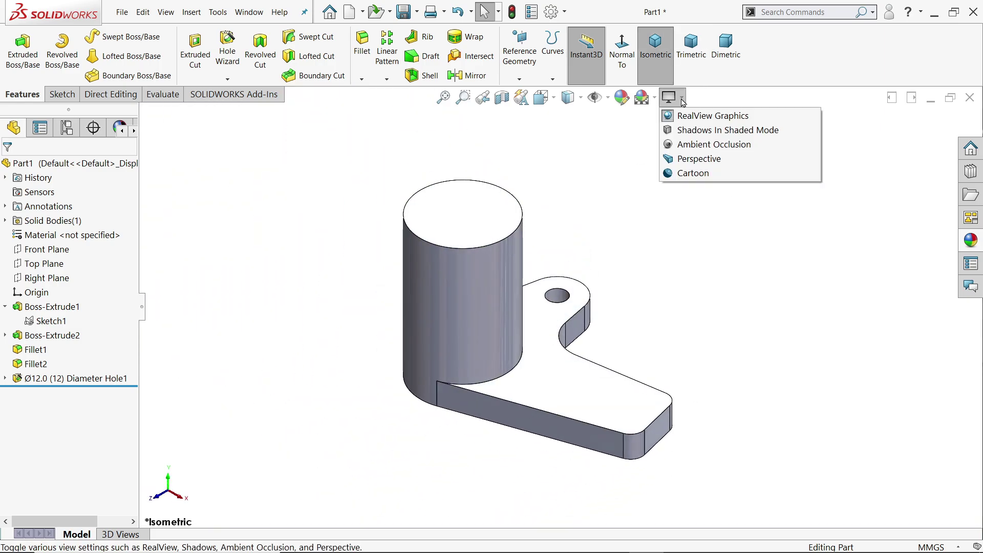
{"action": "left_click", "coordinate": [676, 115]}
{"action": "scroll", "coordinate": [625, 360], "scroll_direction": "down", "scroll_amount": 2}
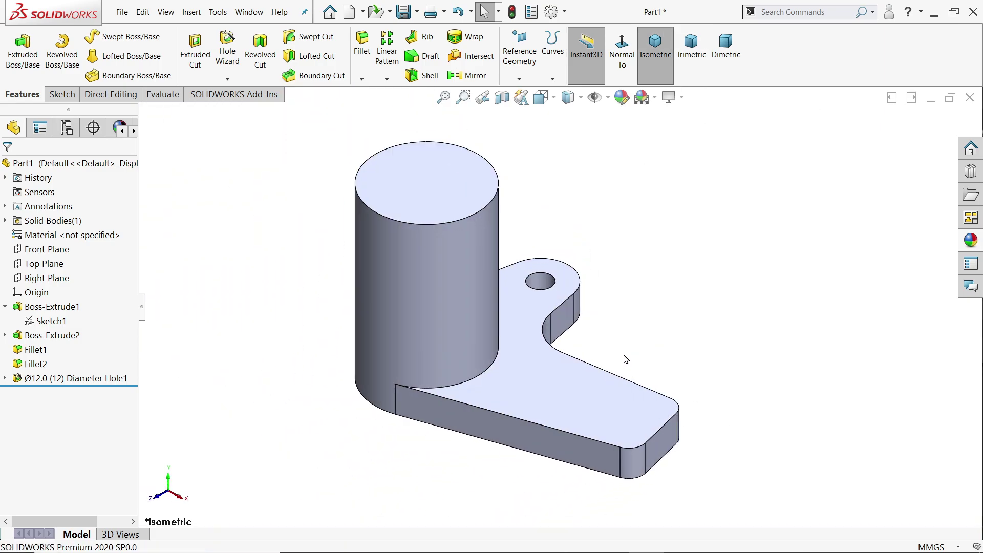
Switch to the 127.PNG drawing in Photos, examine the arm's slot and hole dimensions, and return to SOLIDWORKS
{"action": "key", "text": "alt+Tab"}
{"action": "scroll", "coordinate": [236, 420], "scroll_direction": "up", "scroll_amount": 3}
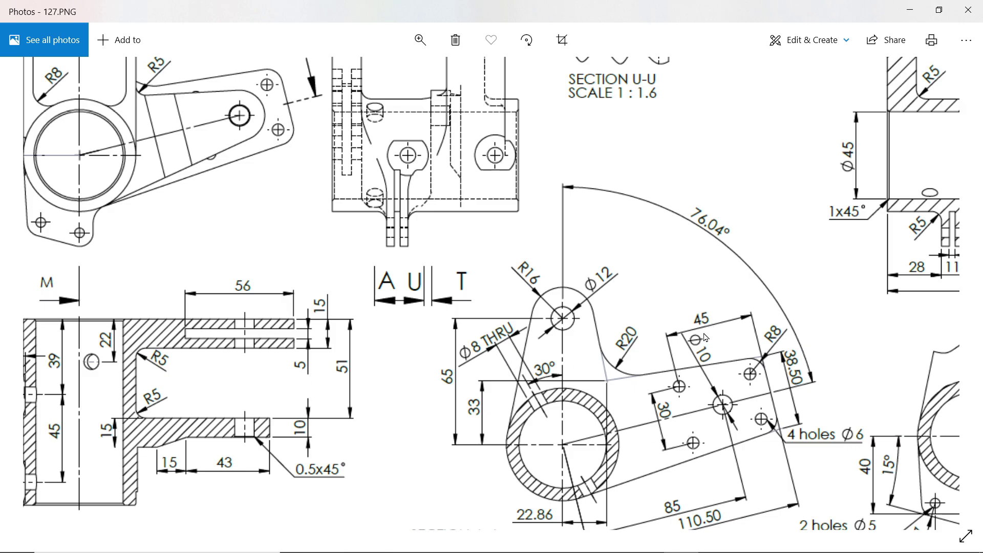
{"action": "mouse_move", "coordinate": [701, 290]}
{"action": "left_mouse_down"}
{"action": "mouse_move", "coordinate": [558, 384]}
{"action": "mouse_move", "coordinate": [524, 420]}
{"action": "mouse_move", "coordinate": [654, 336]}
{"action": "mouse_move", "coordinate": [728, 312]}
{"action": "mouse_move", "coordinate": [668, 360]}
{"action": "left_mouse_up"}
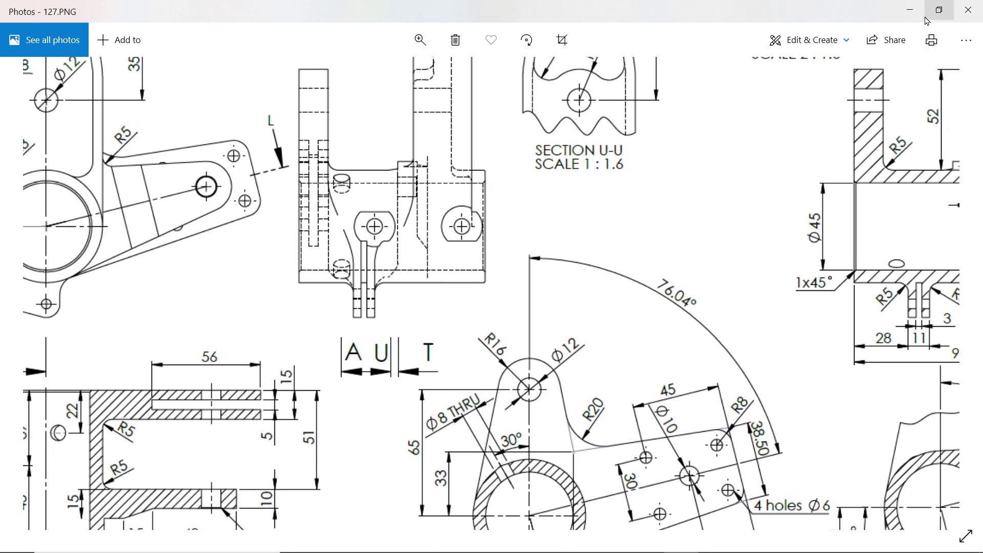
{"action": "left_click", "coordinate": [910, 10]}
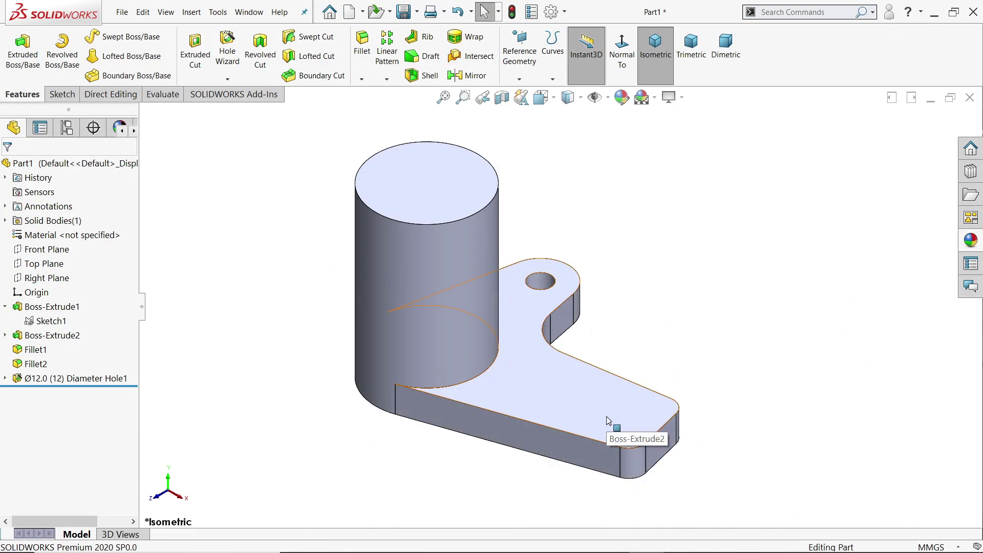
Create a reference plane midway between the upper and lower faces of the base arms
{"action": "left_click", "coordinate": [613, 417]}
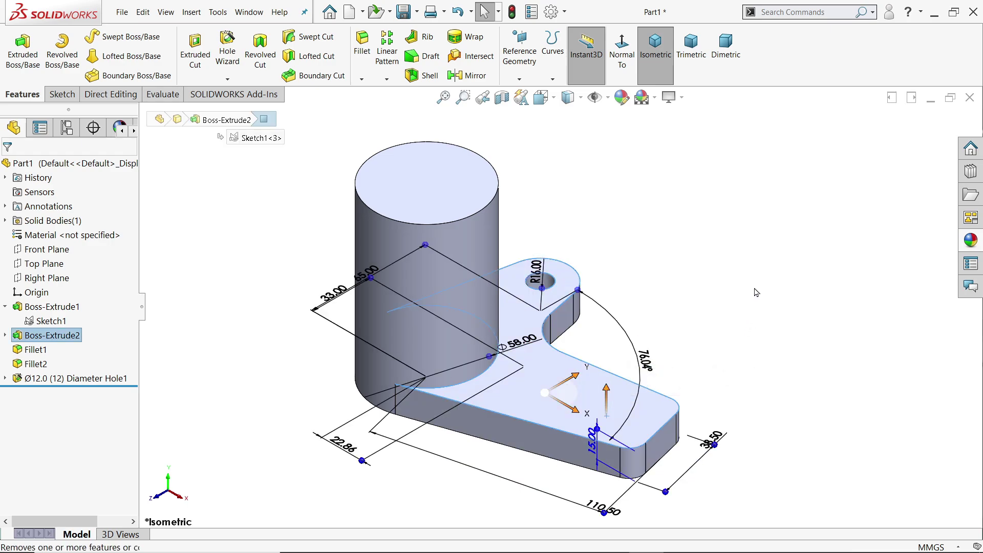
{"action": "left_click", "coordinate": [732, 302]}
{"action": "left_click", "coordinate": [519, 78]}
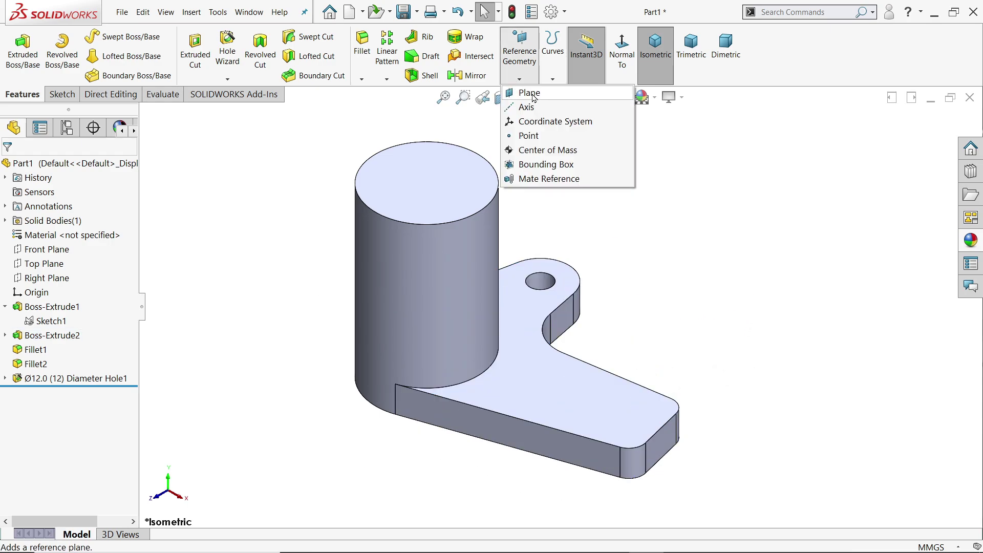
{"action": "left_click", "coordinate": [528, 90]}
{"action": "mouse_move", "coordinate": [635, 410]}
{"action": "middle_mouse_down"}
{"action": "mouse_move", "coordinate": [713, 351]}
{"action": "mouse_move", "coordinate": [626, 417]}
{"action": "middle_mouse_up"}
{"action": "left_click", "coordinate": [638, 399]}
{"action": "middle_click_drag", "start_coordinate": [643, 379], "coordinate": [661, 449]}
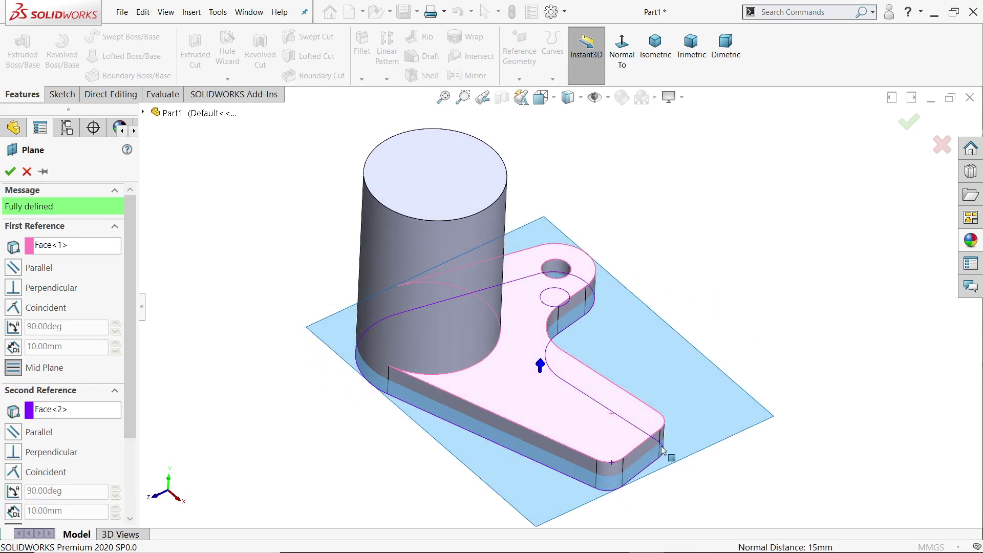
{"action": "left_click", "coordinate": [10, 171]}
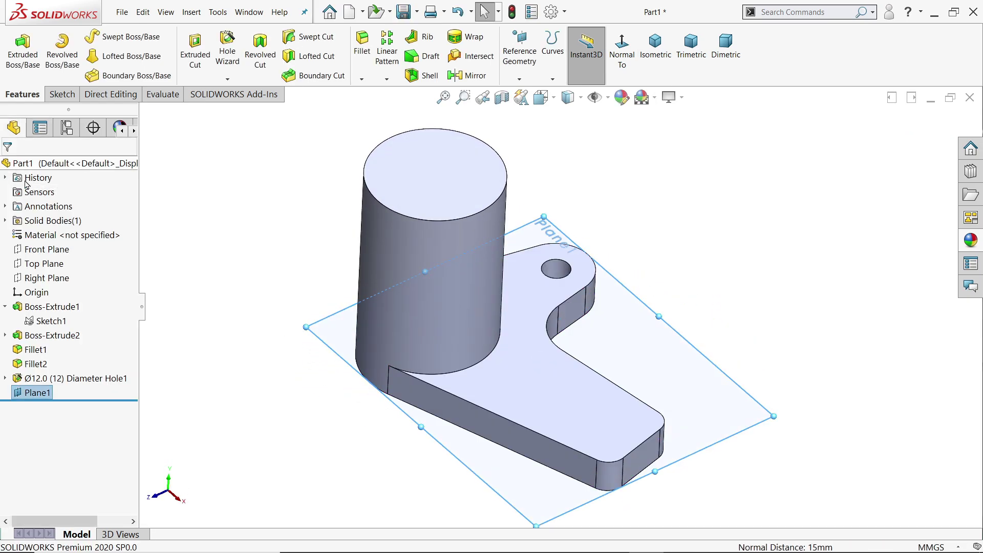
Start a sketch on the arms' mid-plane and convert the outline of their upper face into sketch entities
{"action": "left_click", "coordinate": [56, 96]}
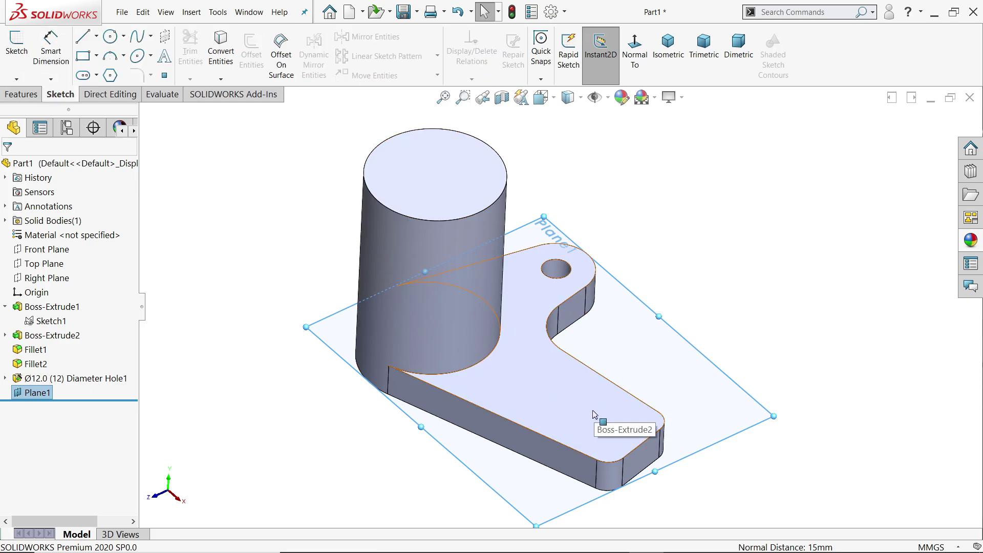
{"action": "left_click", "coordinate": [26, 63]}
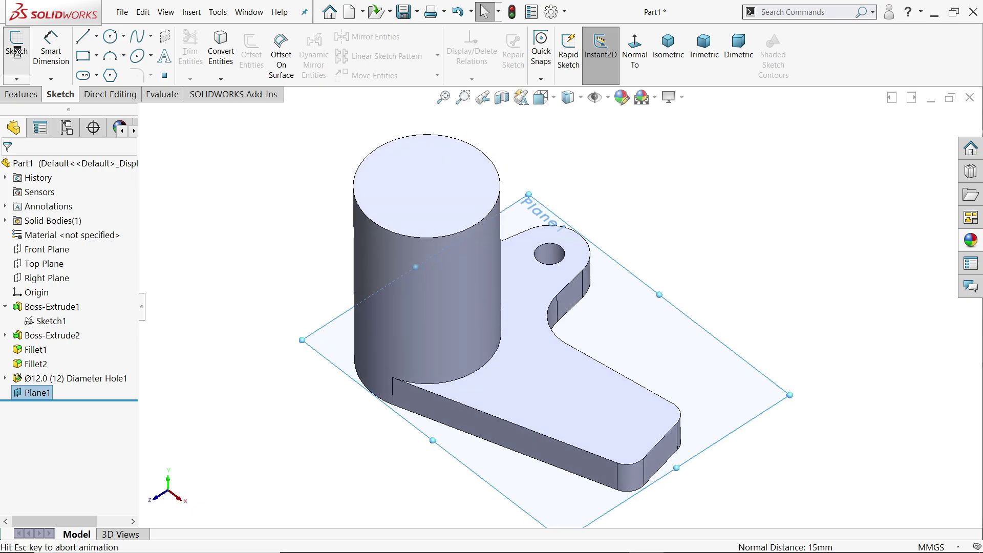
{"action": "scroll", "coordinate": [597, 346], "scroll_direction": "down", "scroll_amount": 3}
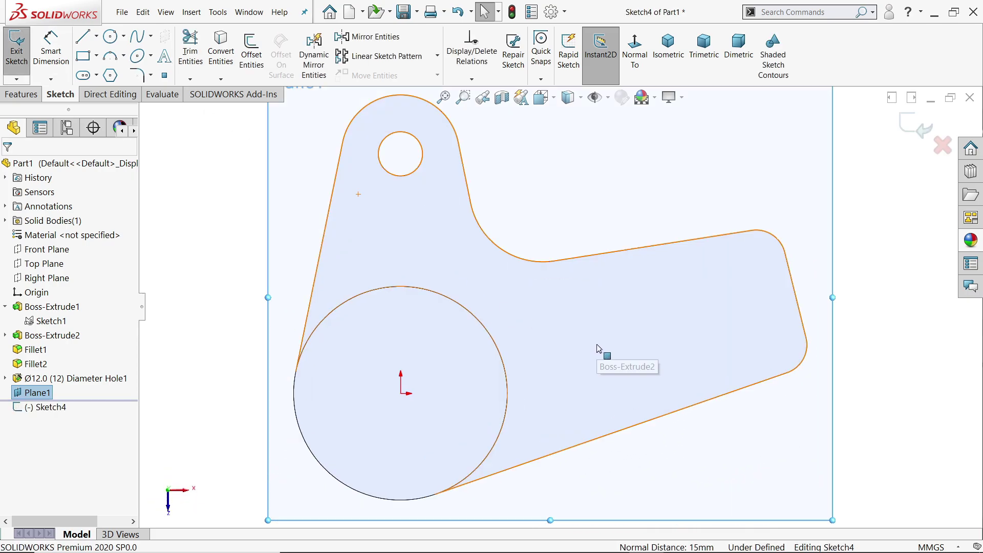
{"action": "left_click", "coordinate": [670, 321]}
{"action": "key", "text": "ctrl+shift+c"}
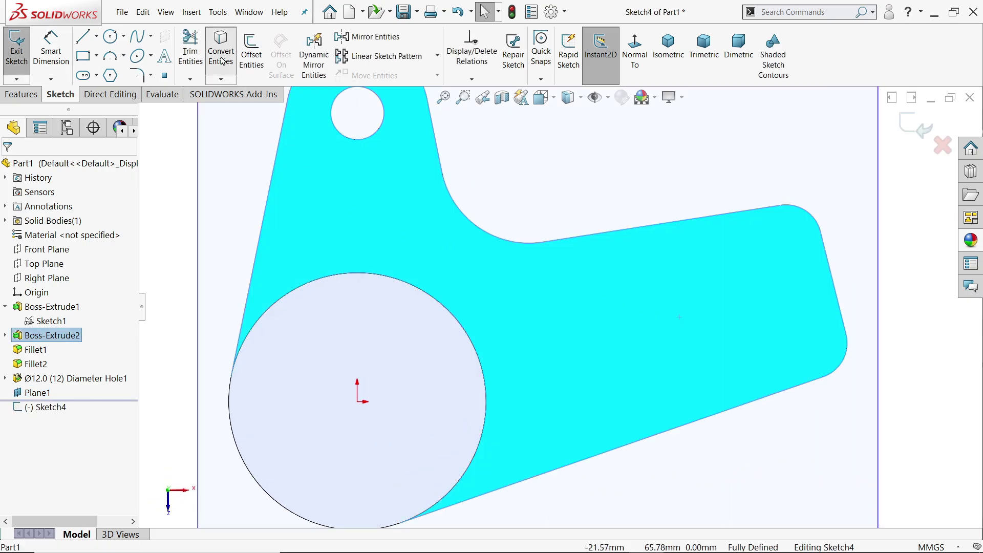
Sketch a line about 46 mm long across the side arm between its long edges and make it parallel to the arm's end edge
{"action": "left_click", "coordinate": [87, 38]}
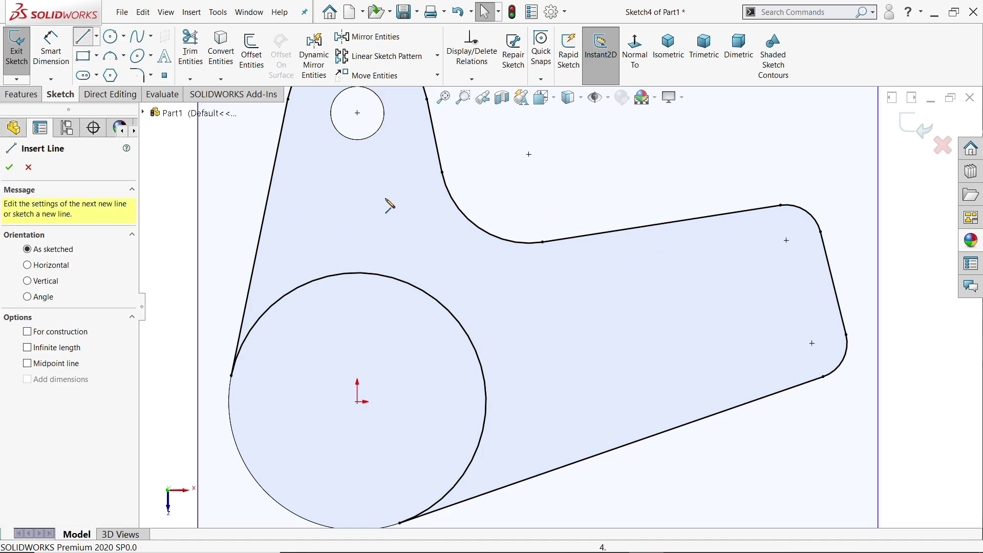
{"action": "left_click", "coordinate": [625, 229]}
{"action": "left_click", "coordinate": [682, 425]}
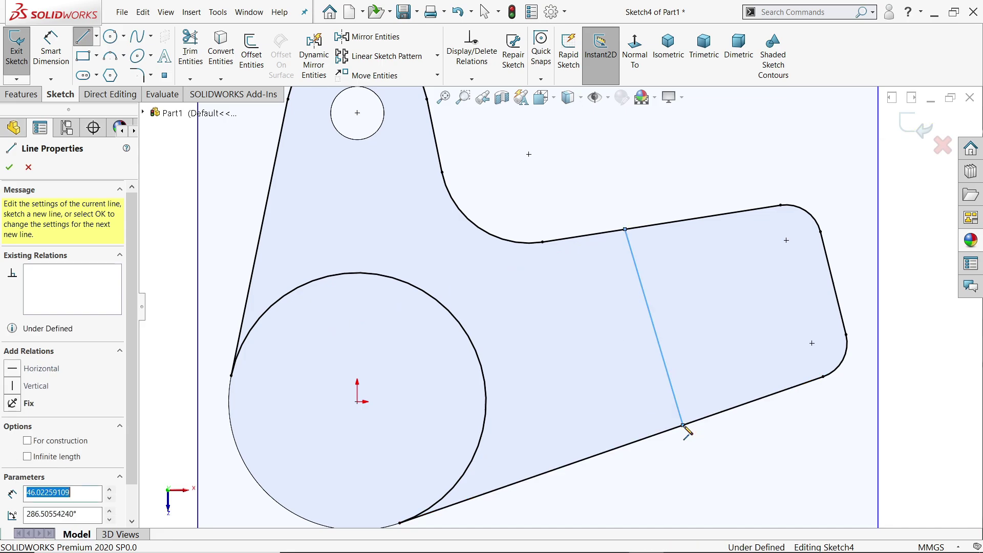
{"action": "right_click", "coordinate": [711, 361]}
{"action": "left_click", "coordinate": [741, 365]}
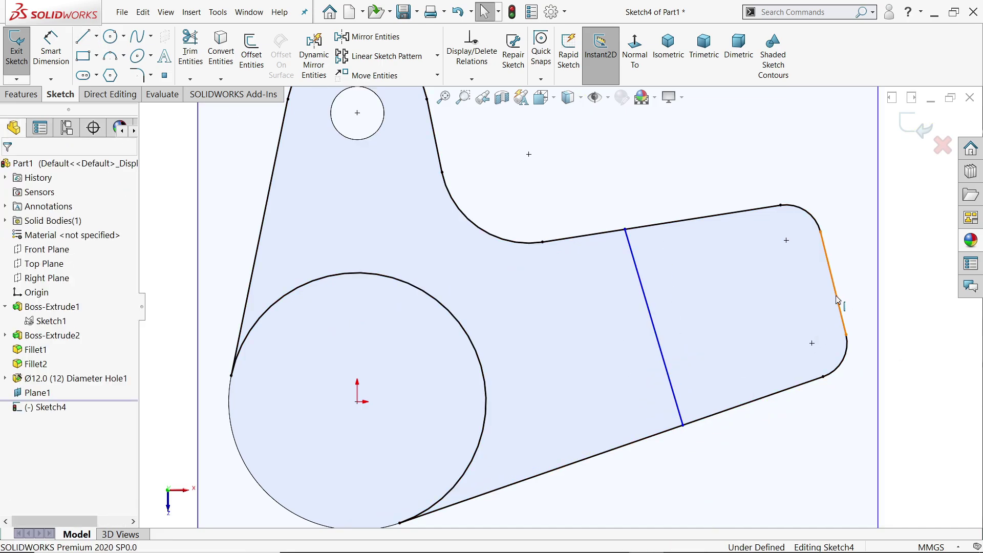
{"action": "left_click", "coordinate": [656, 333]}
{"action": "left_click", "coordinate": [657, 333], "text": "ctrl"}
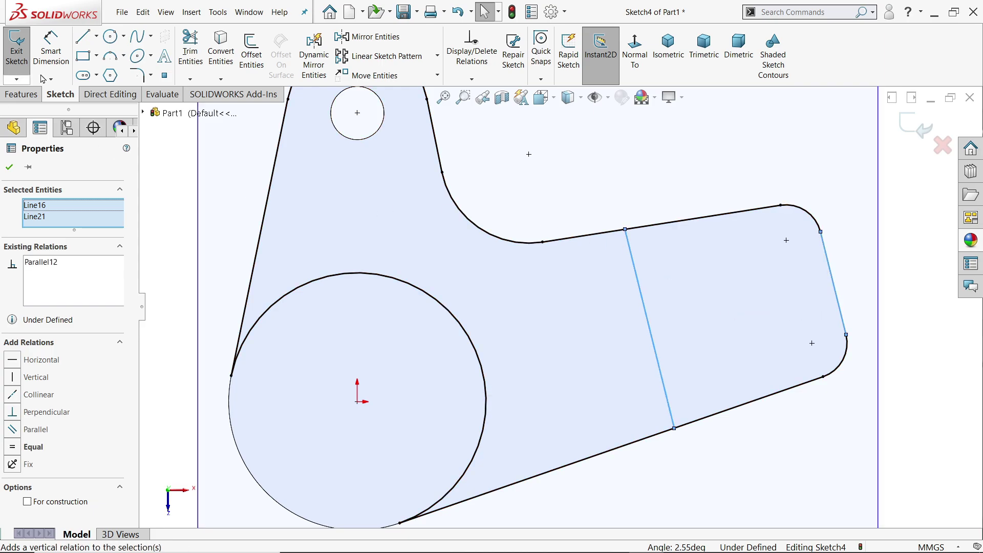
Dimension the line across the side arm at 56 mm from the arm's end edge
{"action": "left_click", "coordinate": [50, 50]}
{"action": "left_click", "coordinate": [646, 306]}
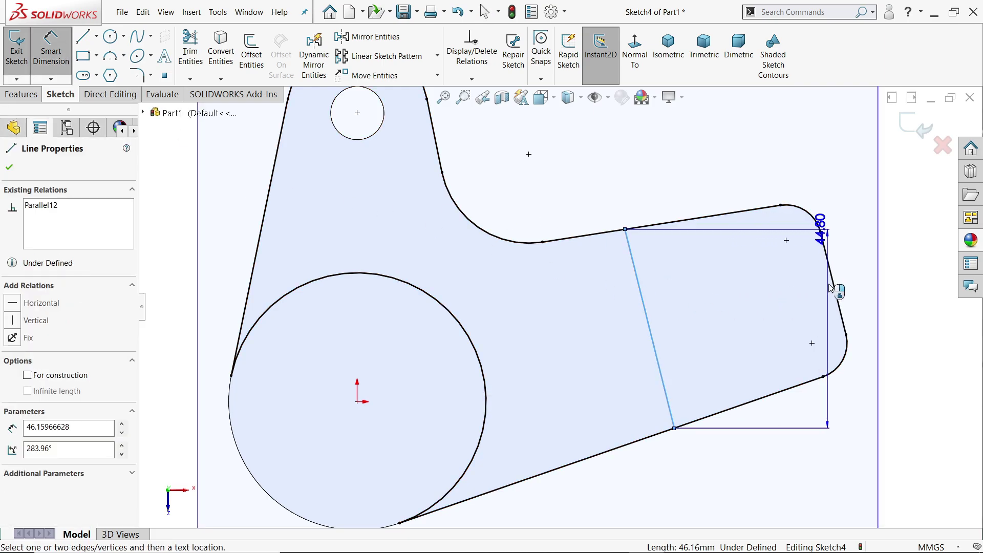
{"action": "left_click", "coordinate": [834, 286]}
{"action": "left_click", "coordinate": [704, 168]}
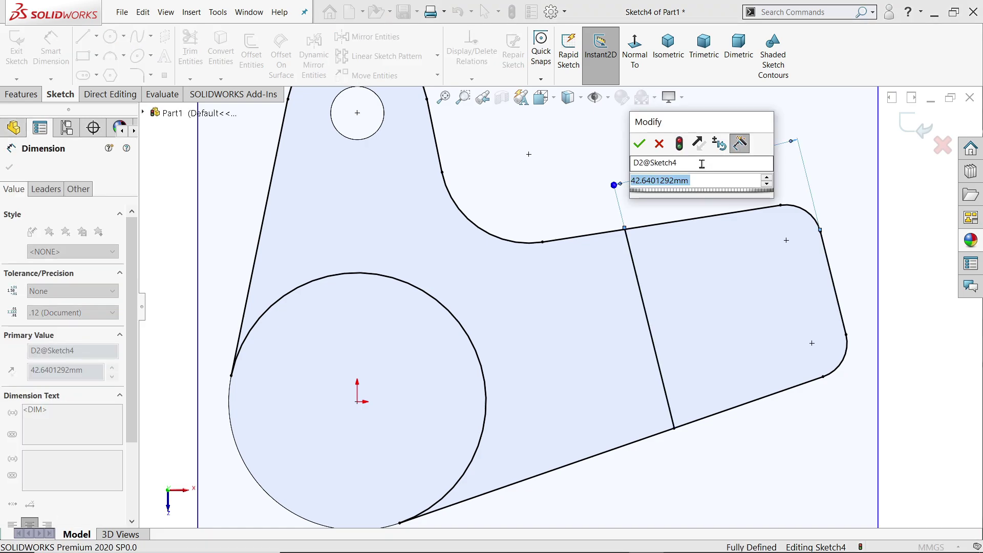
{"action": "left_click", "coordinate": [641, 142]}
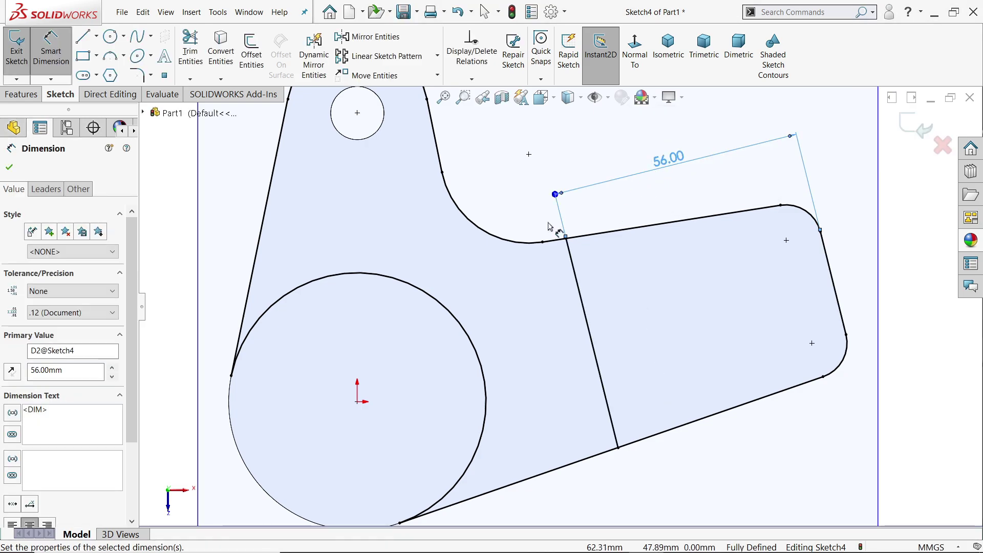
Trim away the converted outline on the cylinder side of the dividing line, leaving a closed profile at the side arm's outer end
{"action": "left_click", "coordinate": [191, 54]}
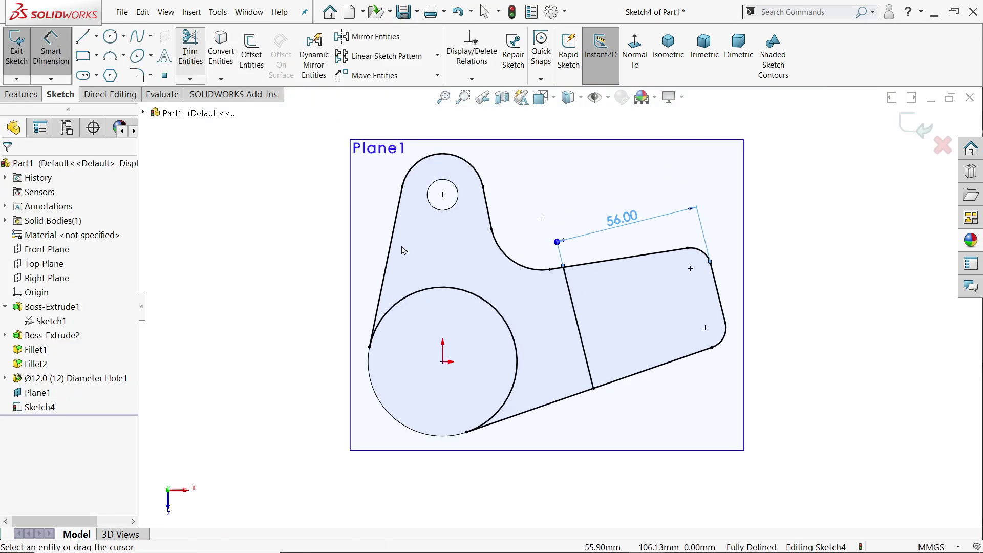
{"action": "scroll", "coordinate": [429, 267], "scroll_direction": "down", "scroll_amount": 1}
{"action": "mouse_move", "coordinate": [351, 233]}
{"action": "left_mouse_down"}
{"action": "mouse_move", "coordinate": [422, 307]}
{"action": "mouse_move", "coordinate": [486, 308]}
{"action": "left_mouse_up"}
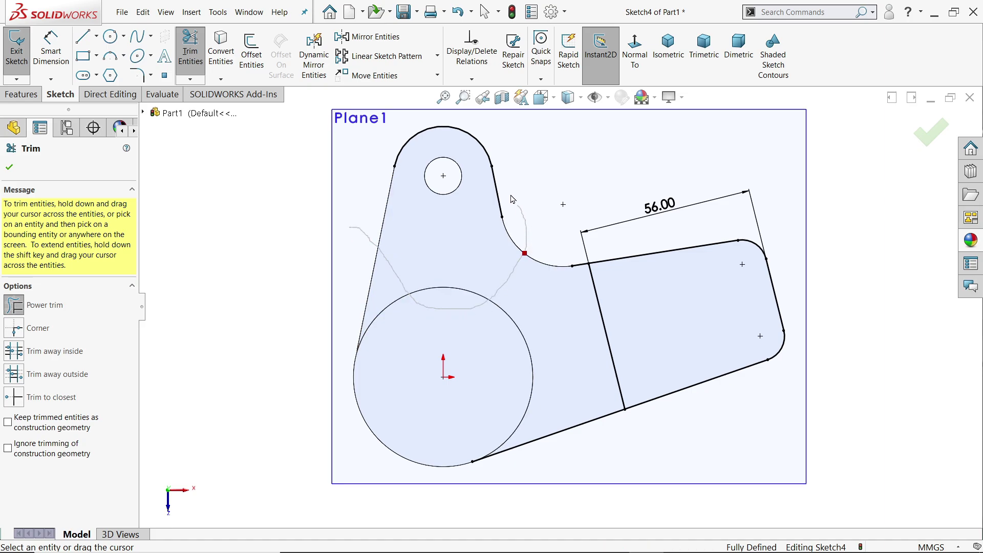
{"action": "left_click_drag", "start_coordinate": [408, 125], "coordinate": [409, 126]}
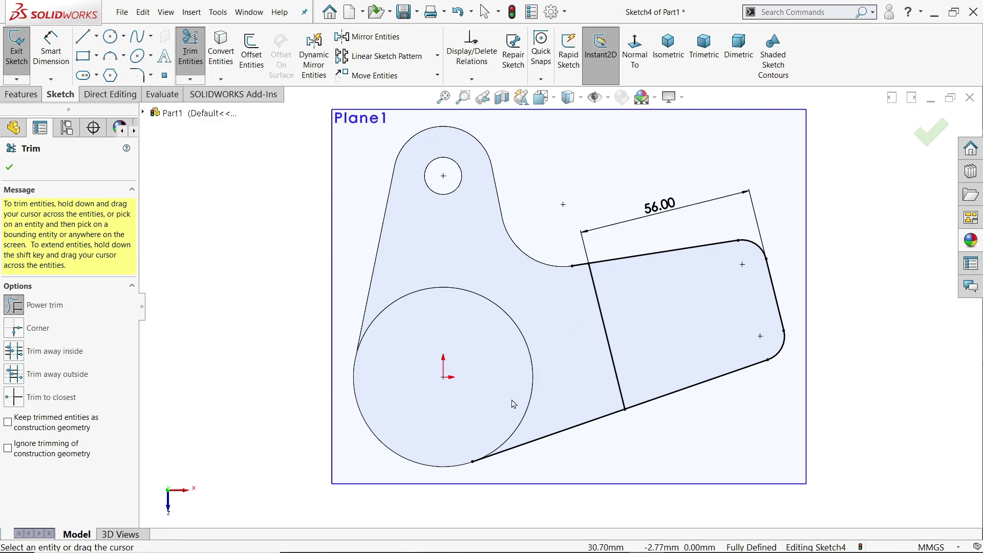
{"action": "mouse_move", "coordinate": [514, 404]}
{"action": "left_mouse_down"}
{"action": "mouse_move", "coordinate": [555, 437]}
{"action": "mouse_move", "coordinate": [578, 352]}
{"action": "left_mouse_up"}
{"action": "left_click_drag", "start_coordinate": [580, 283], "coordinate": [577, 261], "text": "shift"}
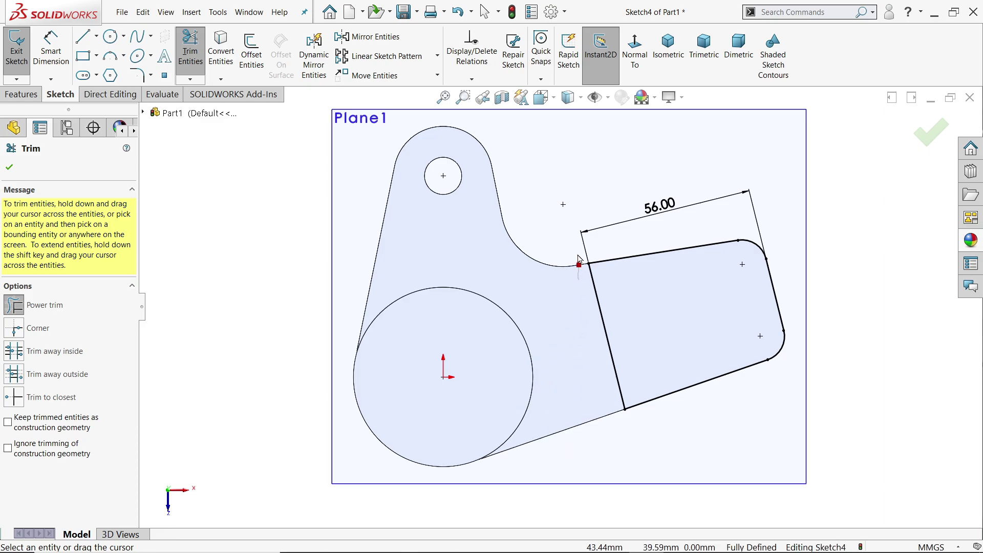
{"action": "left_click", "coordinate": [7, 170]}
Extrude-cut the closed profile 5 mm with the Mid Plane end condition to form the side arm's slot
{"action": "left_click", "coordinate": [668, 48]}
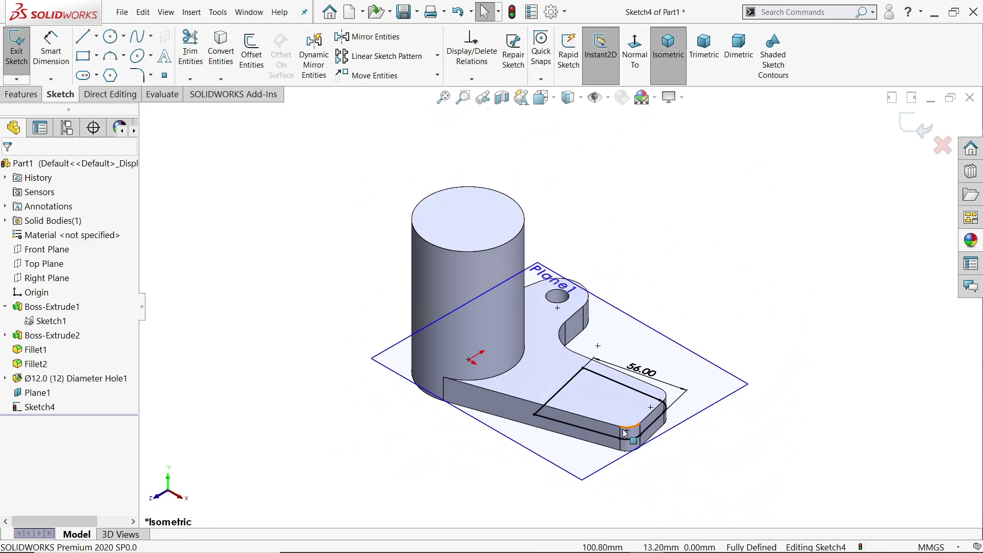
{"action": "scroll", "coordinate": [625, 434], "scroll_direction": "down", "scroll_amount": 5}
{"action": "left_click", "coordinate": [17, 95]}
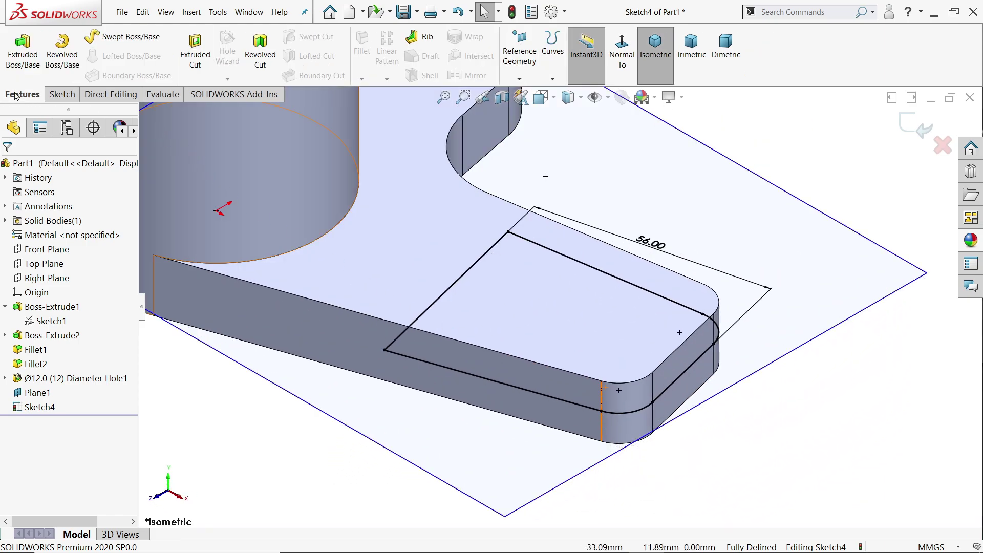
{"action": "left_click", "coordinate": [195, 49]}
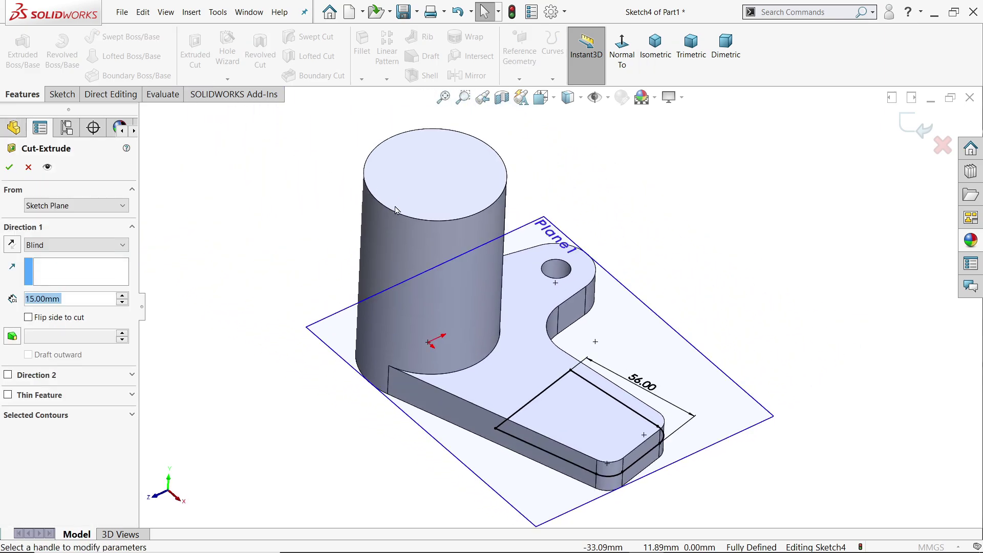
{"action": "scroll", "coordinate": [566, 401], "scroll_direction": "down", "scroll_amount": 5}
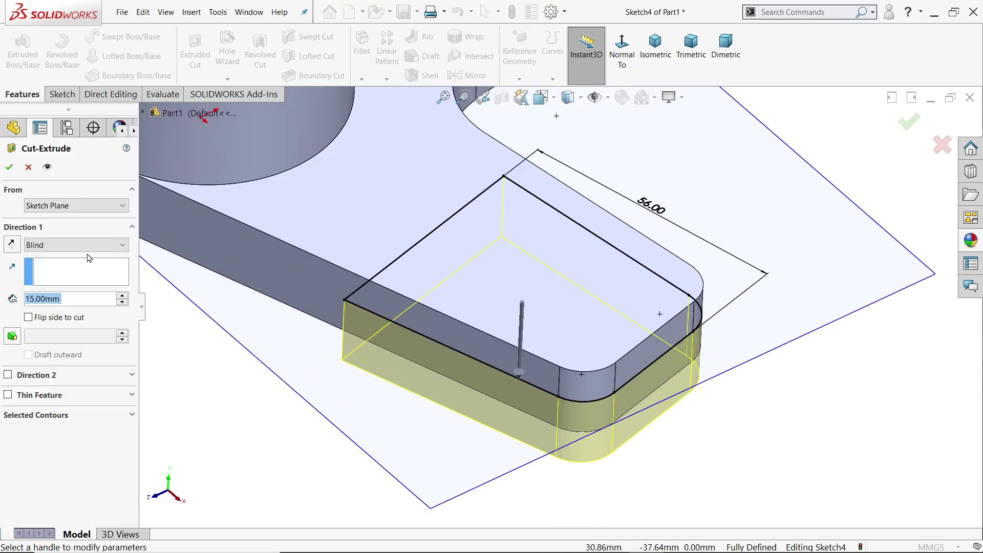
{"action": "left_click", "coordinate": [87, 245]}
{"action": "left_click", "coordinate": [51, 341]}
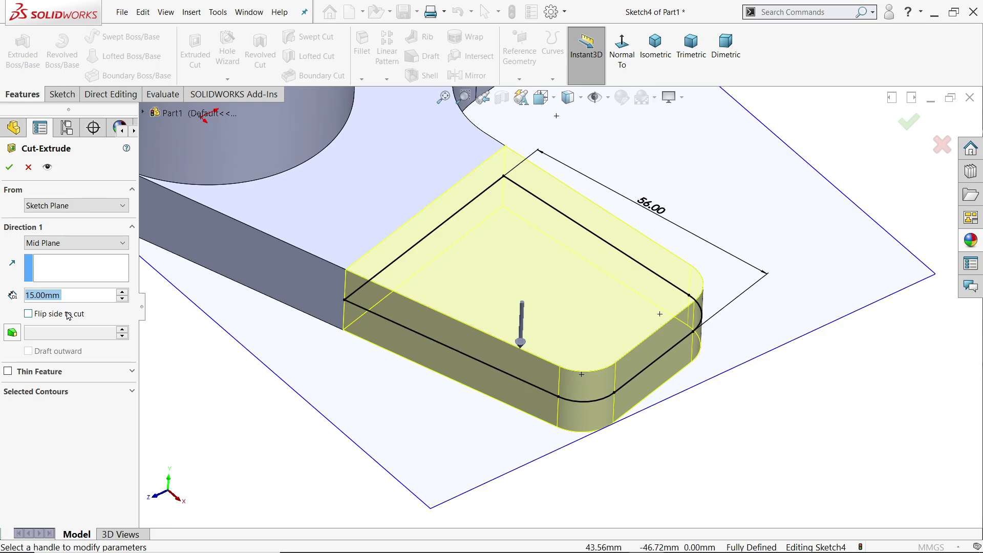
{"action": "type", "text": "5"}
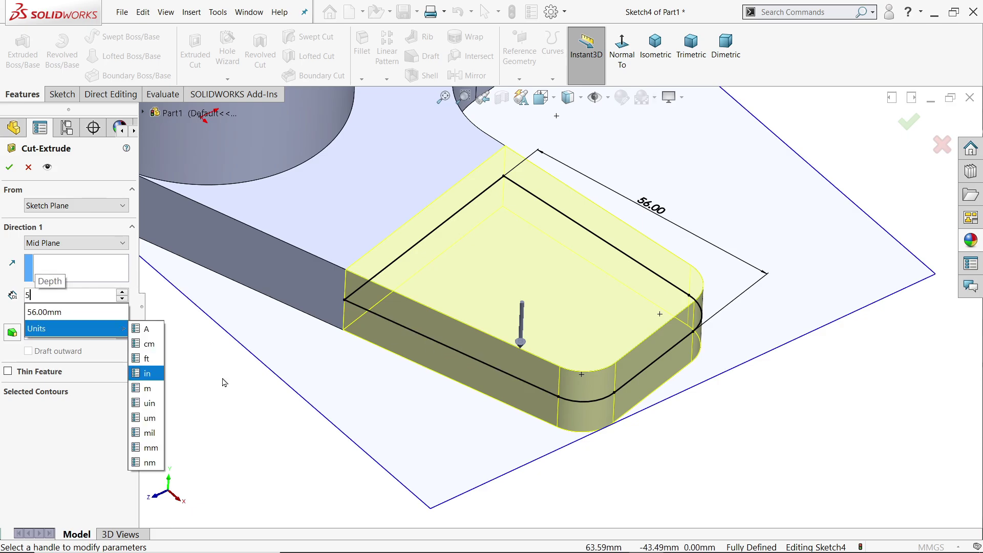
{"action": "key", "text": "Return"}
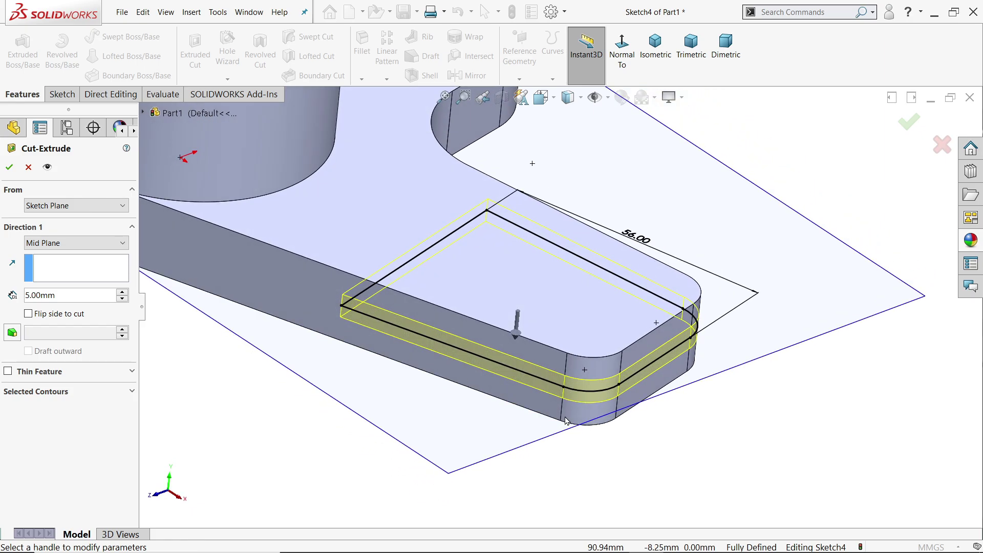
{"action": "scroll", "coordinate": [594, 379], "scroll_direction": "down", "scroll_amount": 3}
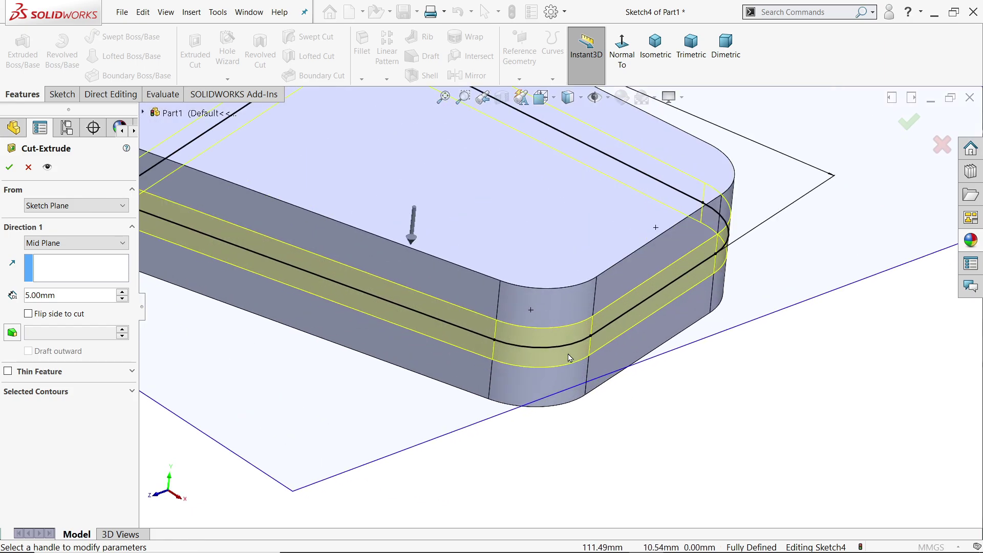
{"action": "left_click", "coordinate": [11, 166]}
Hide the reference plane midway through the arms
{"action": "scroll", "coordinate": [686, 399], "scroll_direction": "up", "scroll_amount": 5}
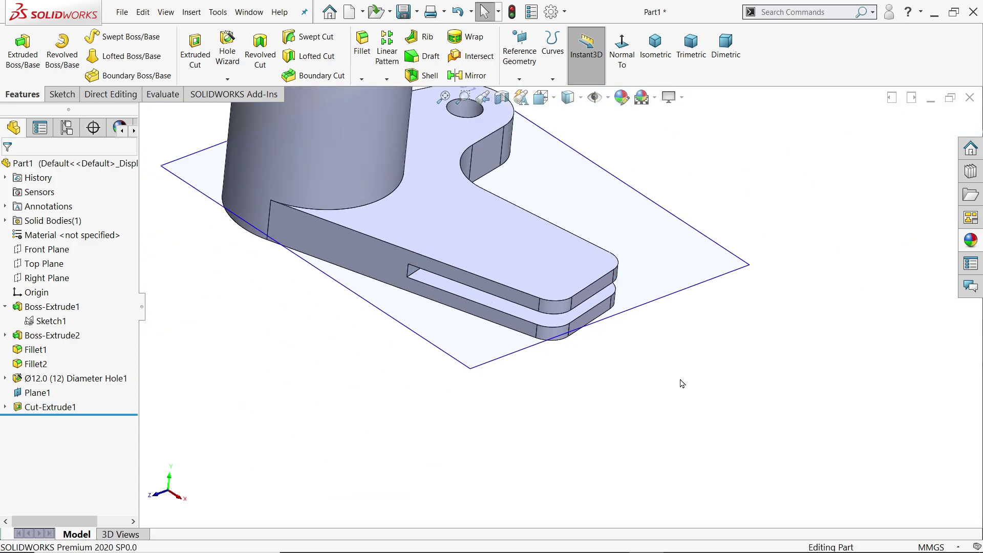
{"action": "middle_click_drag", "start_coordinate": [682, 383], "coordinate": [689, 311]}
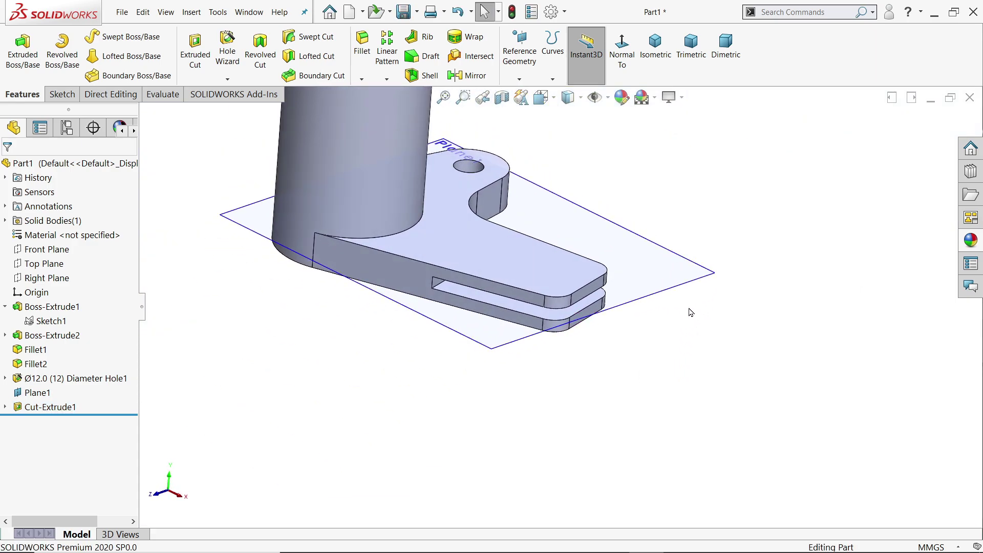
{"action": "left_click", "coordinate": [694, 279]}
{"action": "left_click", "coordinate": [753, 246]}
{"action": "middle_click_drag", "start_coordinate": [701, 353], "coordinate": [702, 388]}
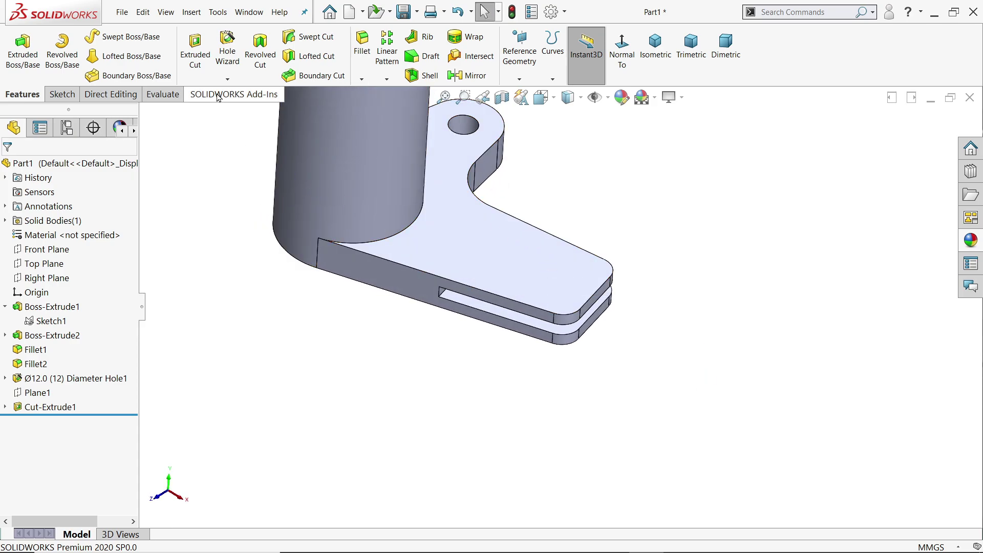
Set up a Hole Wizard hole using DIN drill sizes, size Ø6.0 and the Through All end condition
{"action": "left_click", "coordinate": [231, 68]}
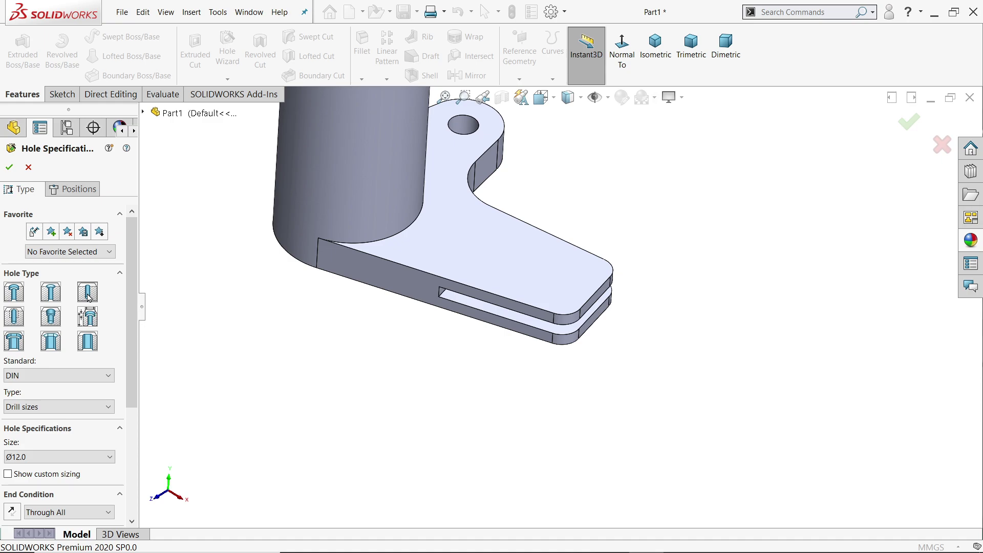
{"action": "left_click", "coordinate": [28, 381]}
{"action": "left_click", "coordinate": [36, 390]}
{"action": "left_click", "coordinate": [43, 407]}
{"action": "left_click", "coordinate": [44, 430]}
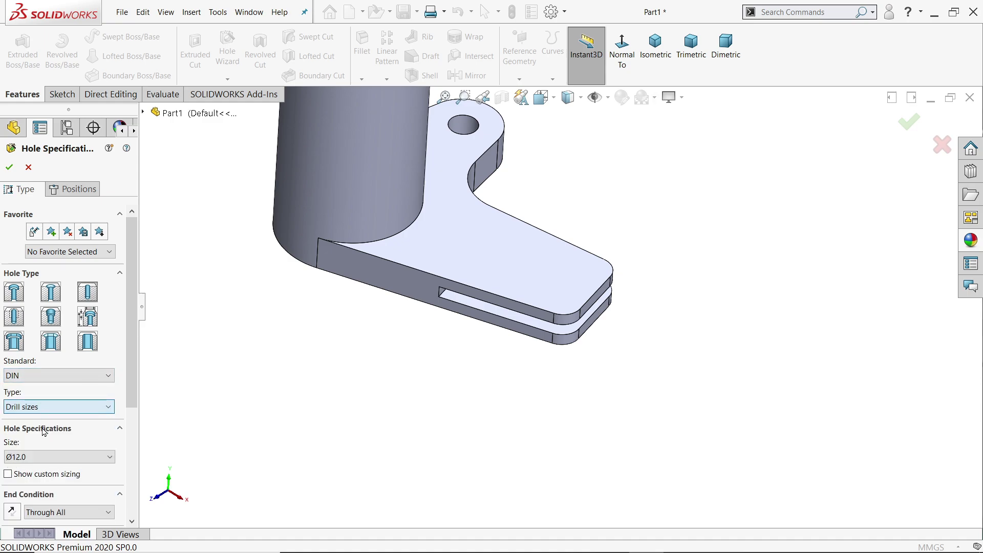
{"action": "left_click", "coordinate": [38, 462]}
{"action": "scroll", "coordinate": [41, 391], "scroll_direction": "up", "scroll_amount": 7}
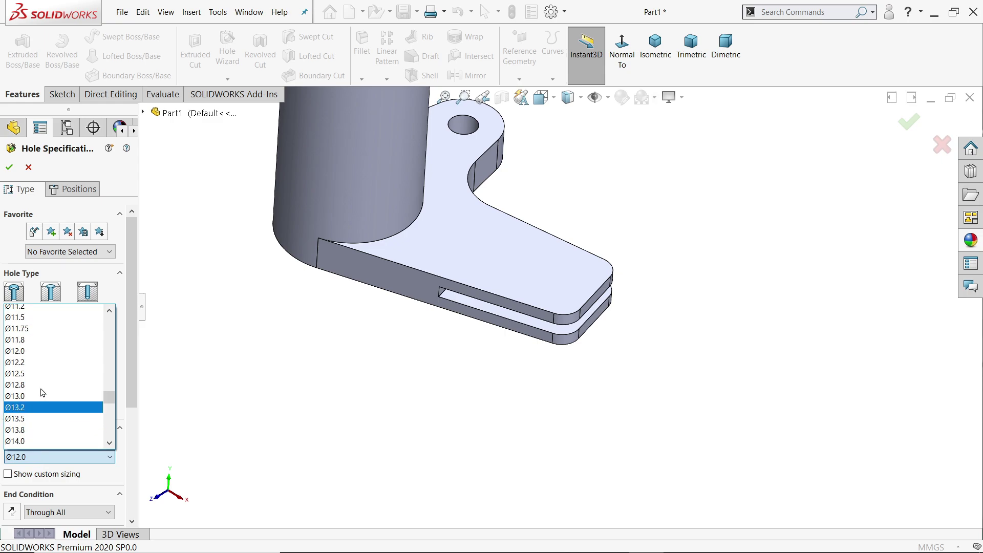
{"action": "scroll", "coordinate": [43, 392], "scroll_direction": "up", "scroll_amount": 4}
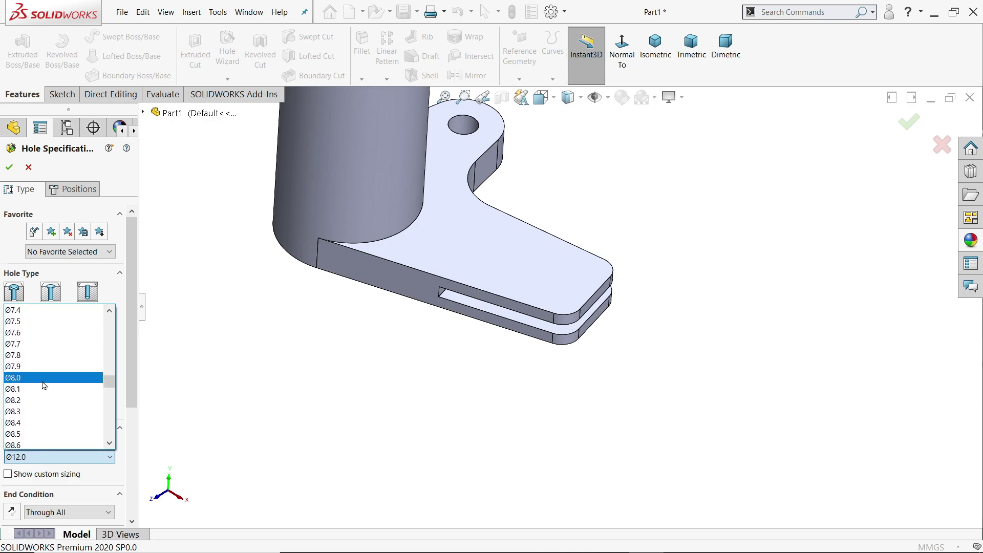
{"action": "scroll", "coordinate": [36, 358], "scroll_direction": "up", "scroll_amount": 3}
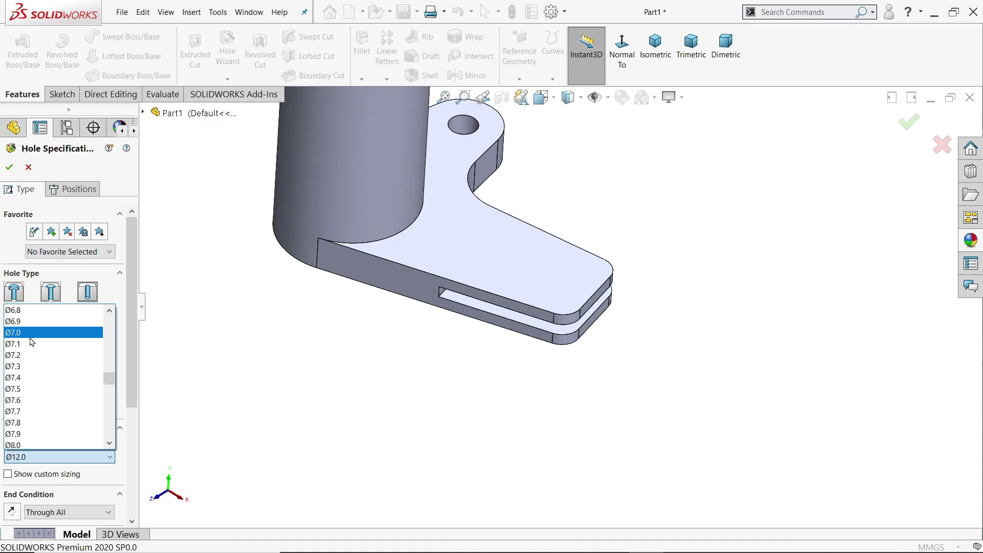
{"action": "scroll", "coordinate": [33, 328], "scroll_direction": "up", "scroll_amount": 2}
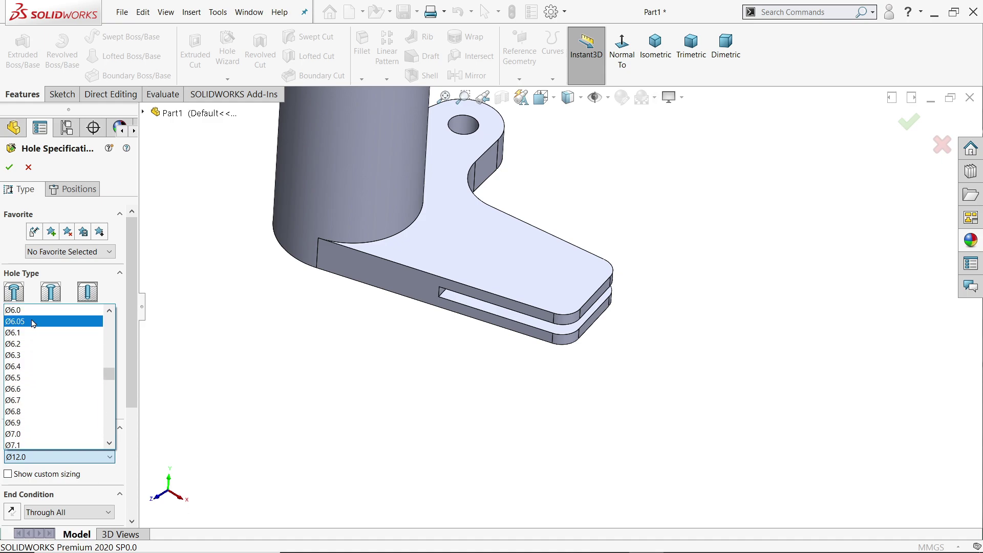
{"action": "left_click", "coordinate": [36, 314]}
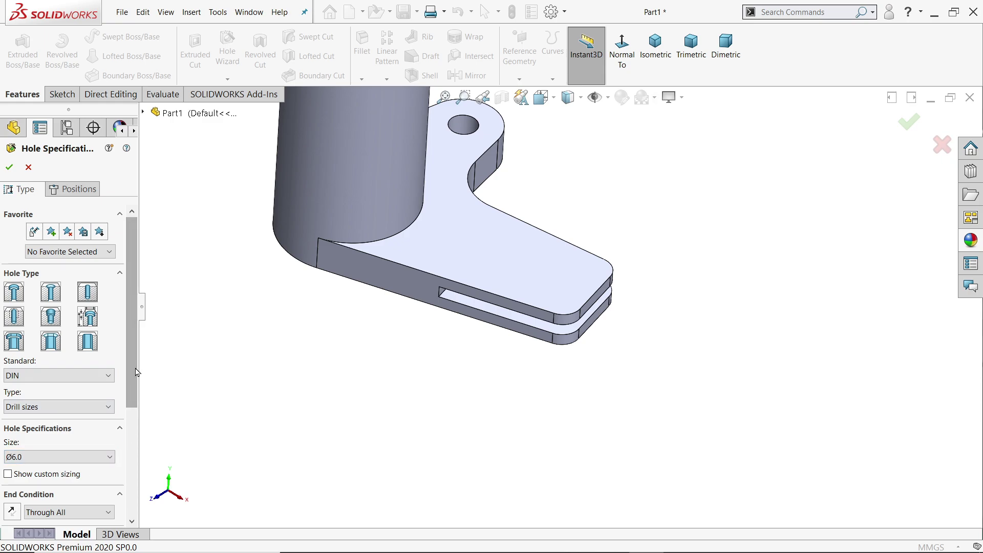
{"action": "left_click_drag", "start_coordinate": [131, 371], "coordinate": [129, 423]}
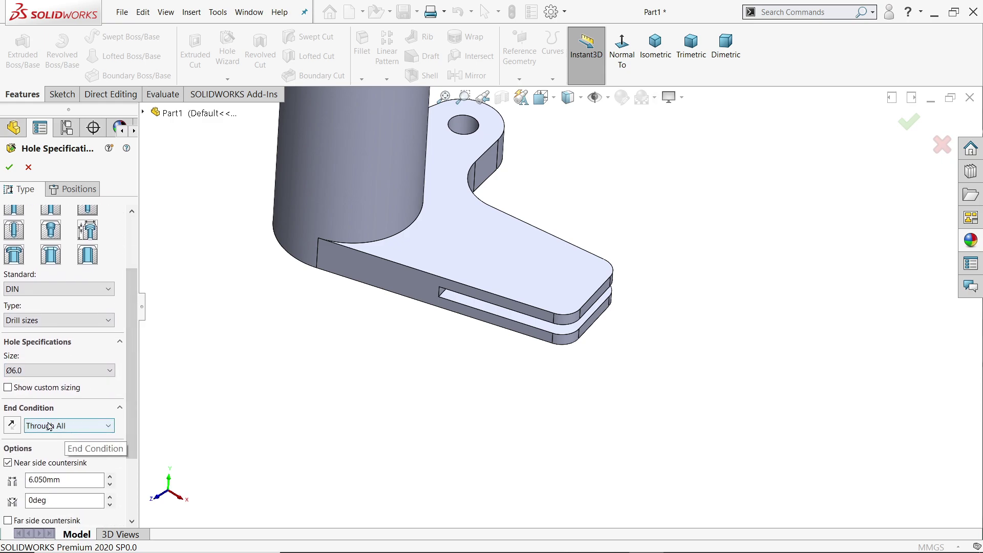
Place two hole positions on the side arm's upper face, at the centres of its two rounded outer corners
{"action": "left_click", "coordinate": [82, 189]}
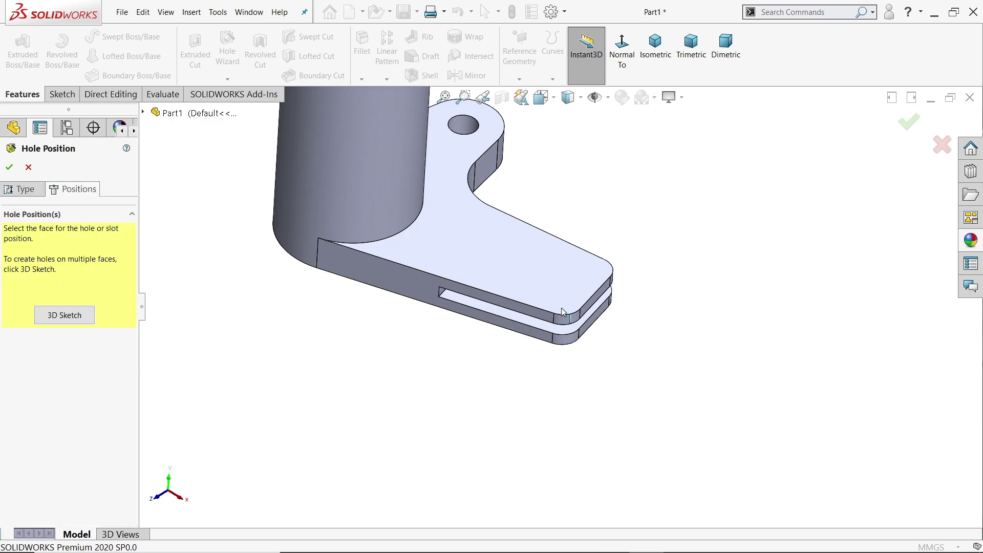
{"action": "left_click", "coordinate": [566, 284]}
{"action": "scroll", "coordinate": [768, 308], "scroll_direction": "down", "scroll_amount": 5}
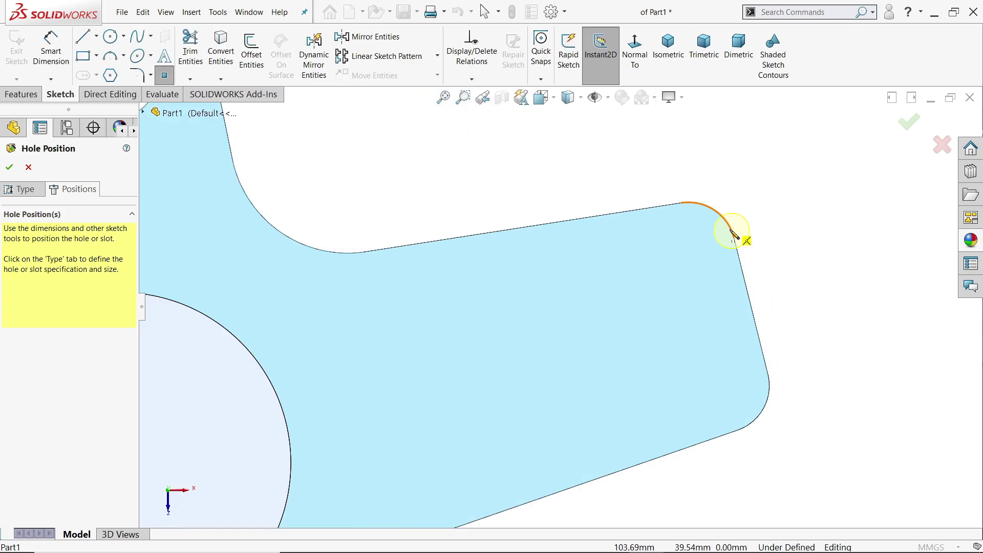
{"action": "left_click", "coordinate": [688, 250]}
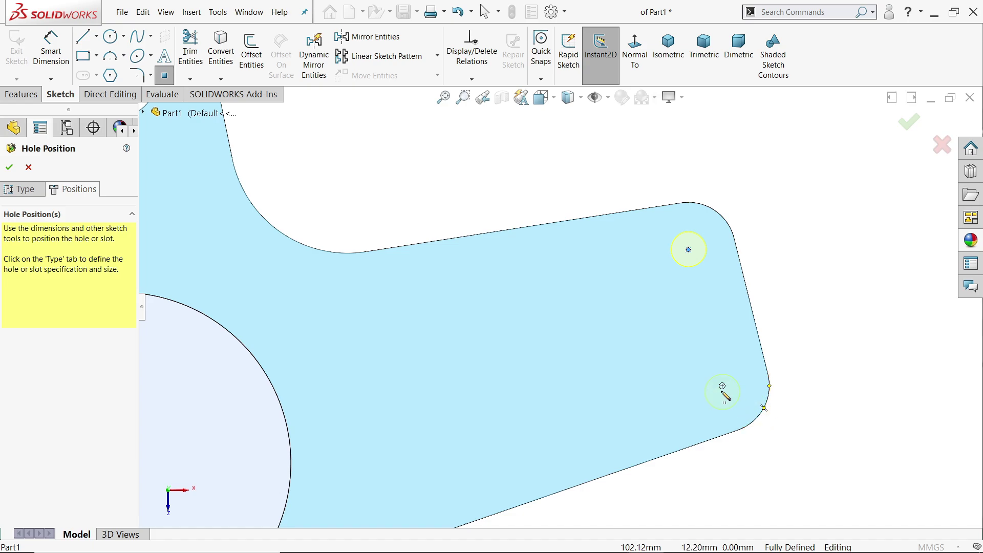
{"action": "left_click", "coordinate": [722, 386]}
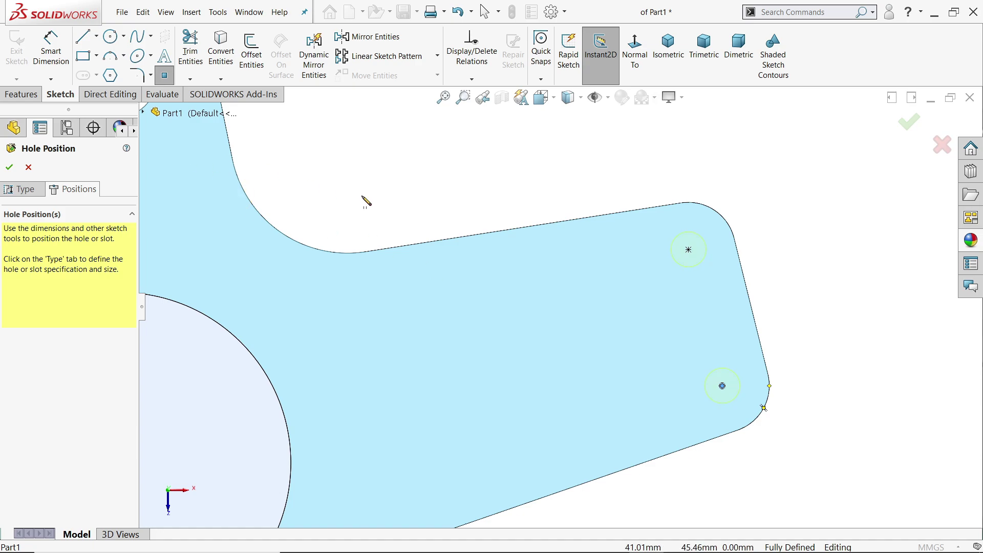
{"action": "key", "text": "Escape"}
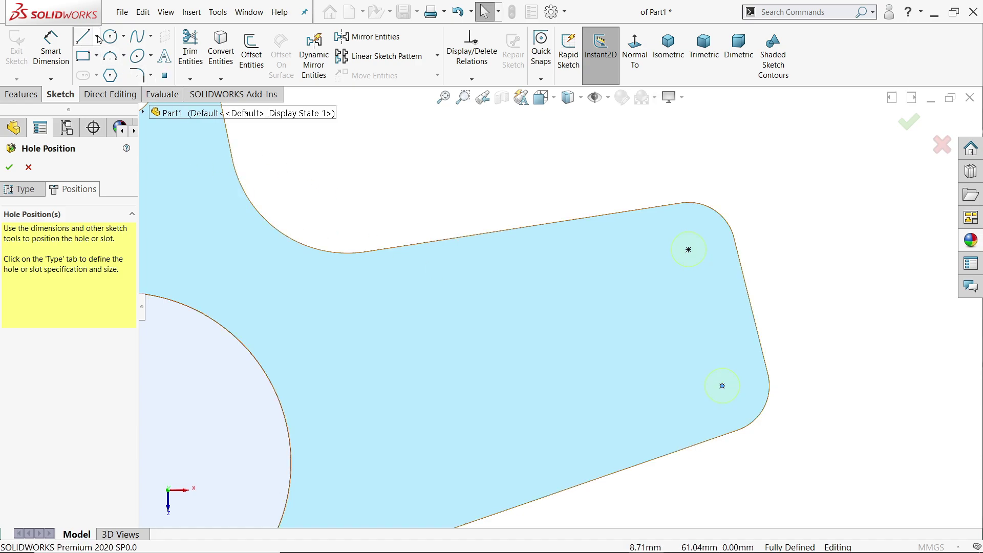
Sketch a centerline about 27 mm long across the side arm's upper face, inward of the two placed hole positions
{"action": "left_click", "coordinate": [96, 35]}
{"action": "left_click", "coordinate": [109, 66]}
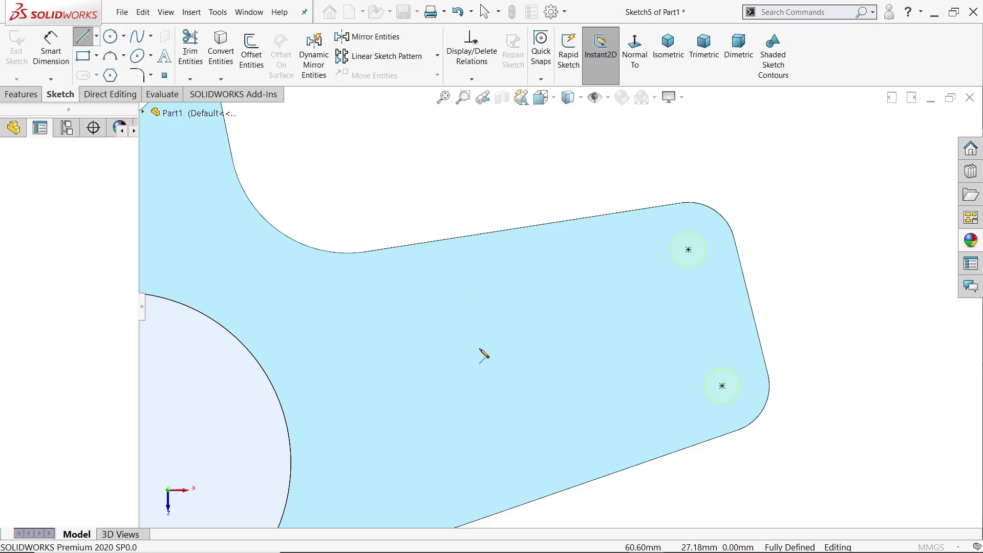
{"action": "left_click", "coordinate": [476, 301]}
{"action": "left_click", "coordinate": [514, 454]}
{"action": "right_click", "coordinate": [572, 400]}
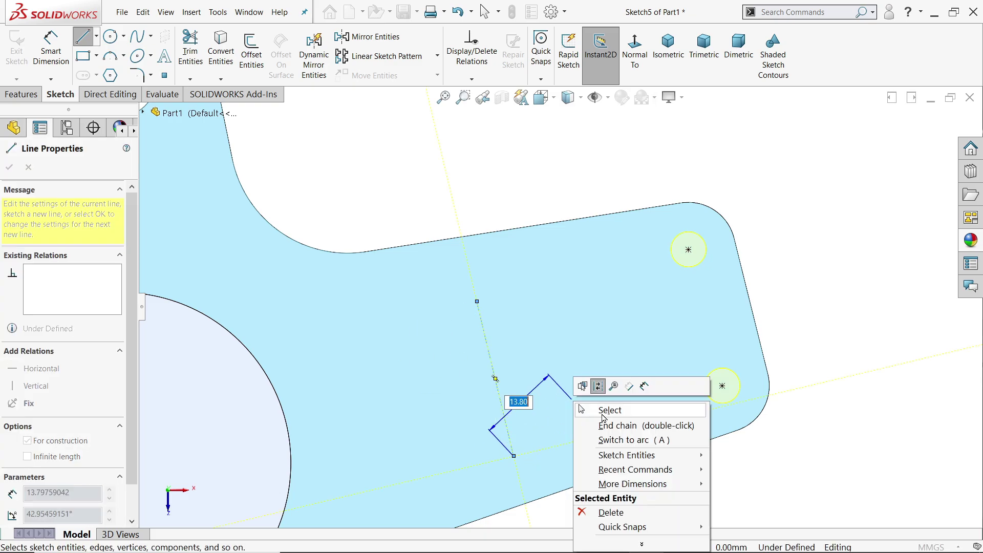
{"action": "left_click", "coordinate": [602, 414]}
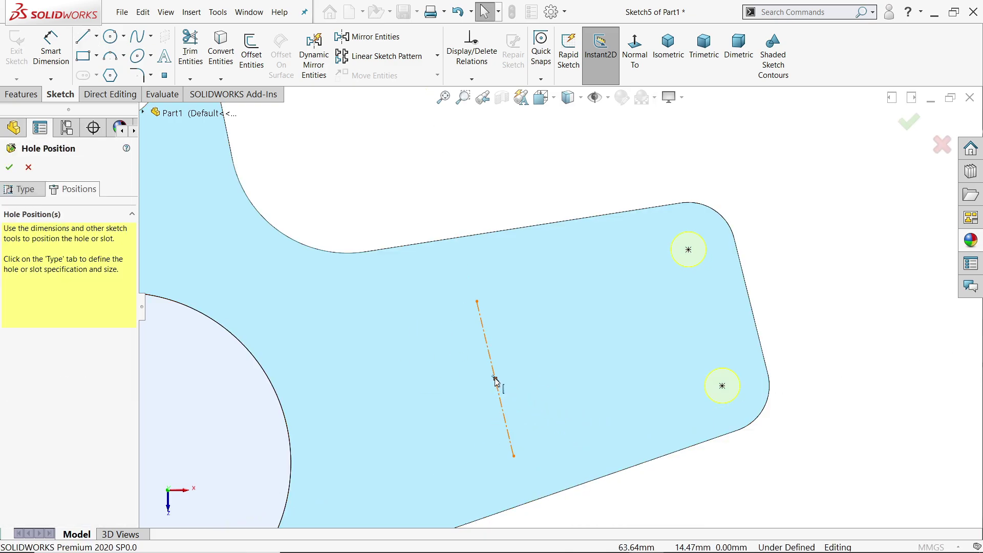
Make the new centerline parallel to the side arm's straight outer edge
{"action": "left_click", "coordinate": [500, 399]}
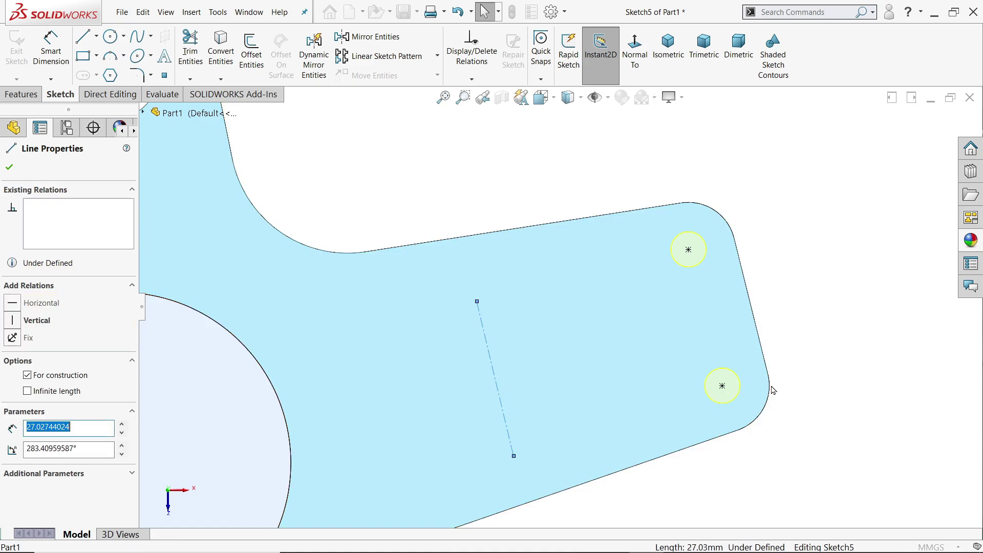
{"action": "left_click", "coordinate": [759, 336], "text": "ctrl"}
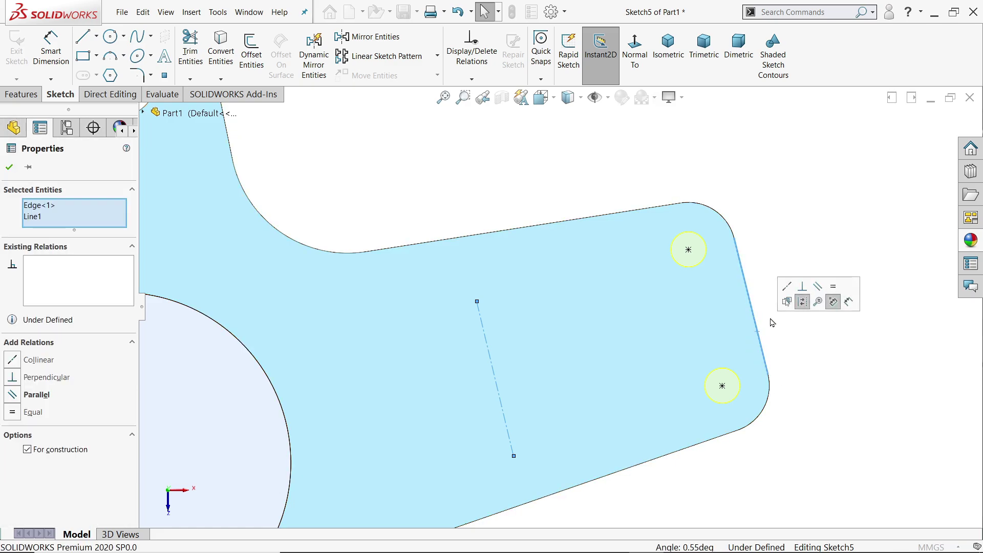
{"action": "left_click", "coordinate": [818, 288]}
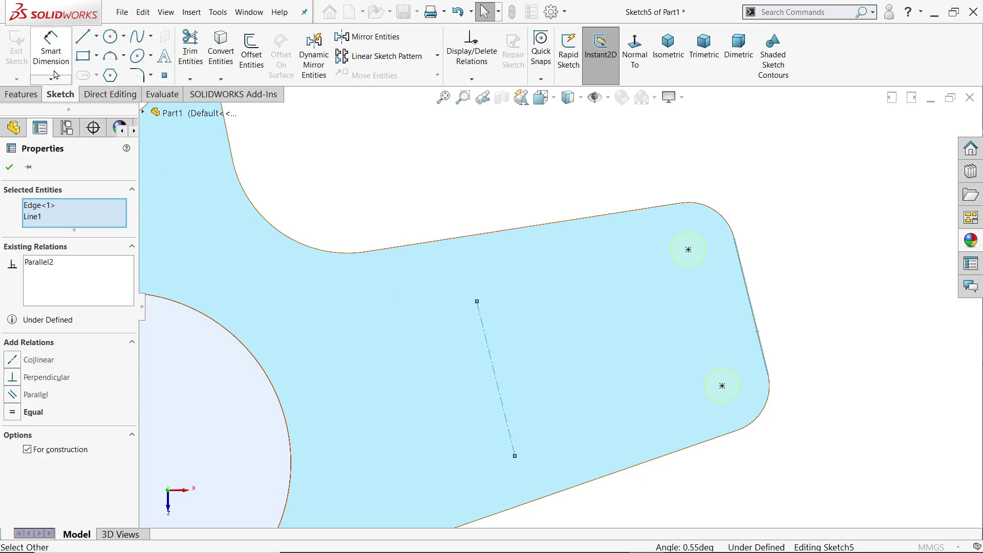
Dimension the centerline's length as 30 mm
{"action": "left_click", "coordinate": [50, 52]}
{"action": "left_click", "coordinate": [488, 350]}
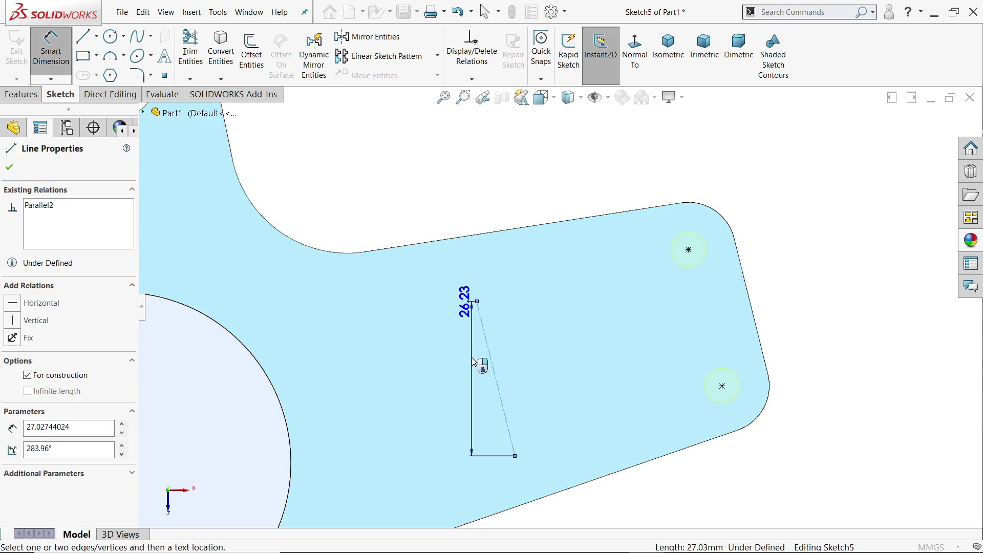
{"action": "left_click", "coordinate": [480, 420]}
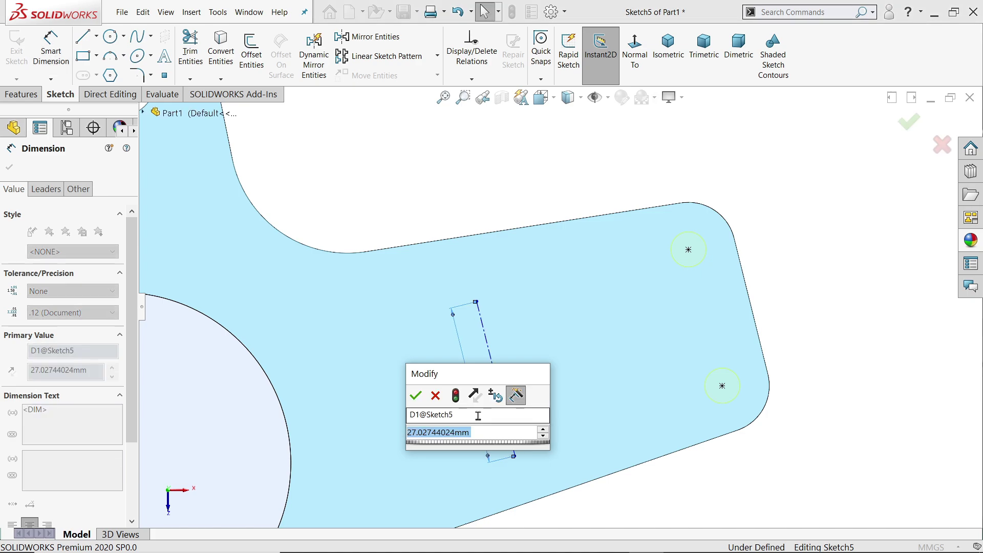
{"action": "type", "text": "30"}
{"action": "key", "text": "Return"}
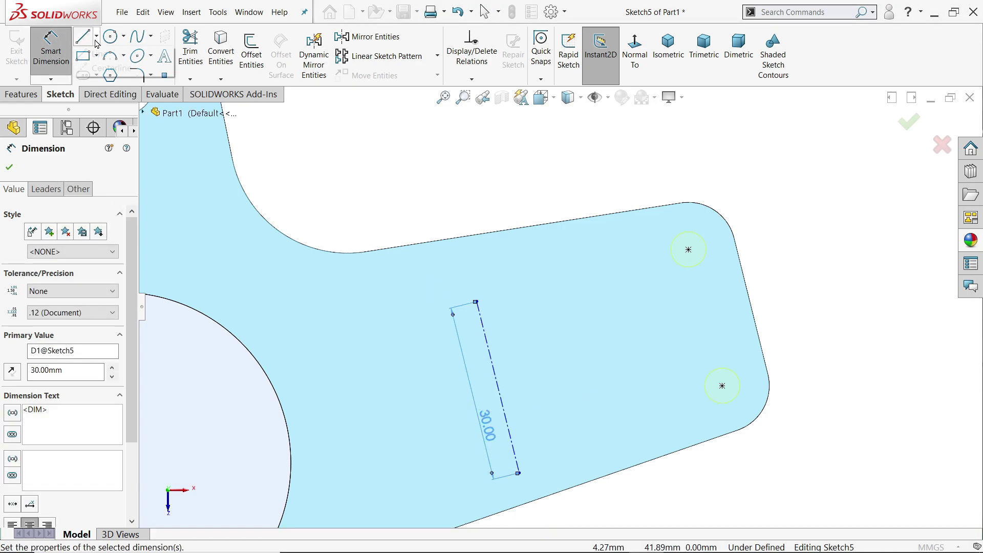
Sketch a second centerline from the midpoint of the 30 mm centerline to the midpoint of the arm's outer edge
{"action": "left_click", "coordinate": [102, 70]}
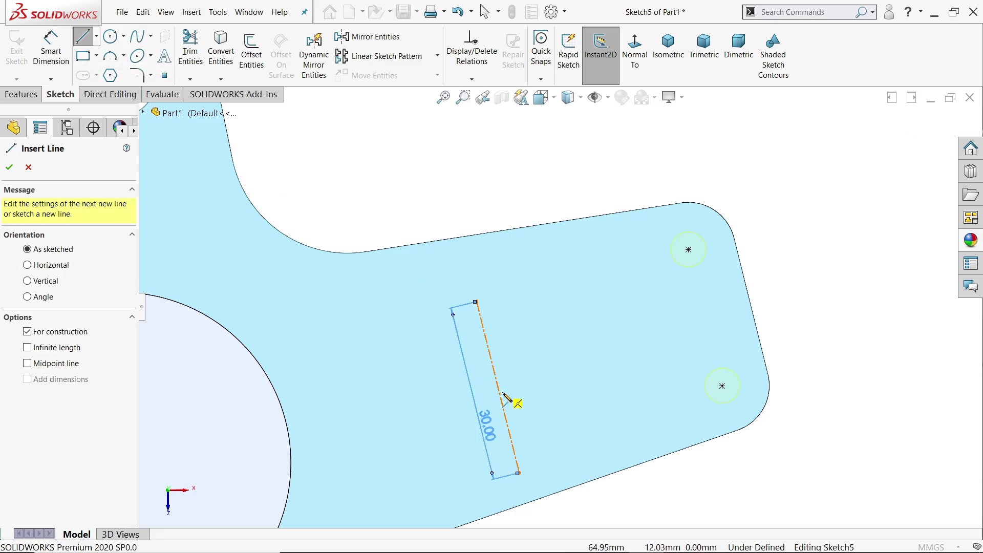
{"action": "mouse_move", "coordinate": [497, 387]}
{"action": "left_mouse_down"}
{"action": "mouse_move", "coordinate": [751, 323]}
{"action": "mouse_move", "coordinate": [762, 305]}
{"action": "left_mouse_up"}
{"action": "right_click", "coordinate": [762, 305]}
{"action": "left_click", "coordinate": [799, 281]}
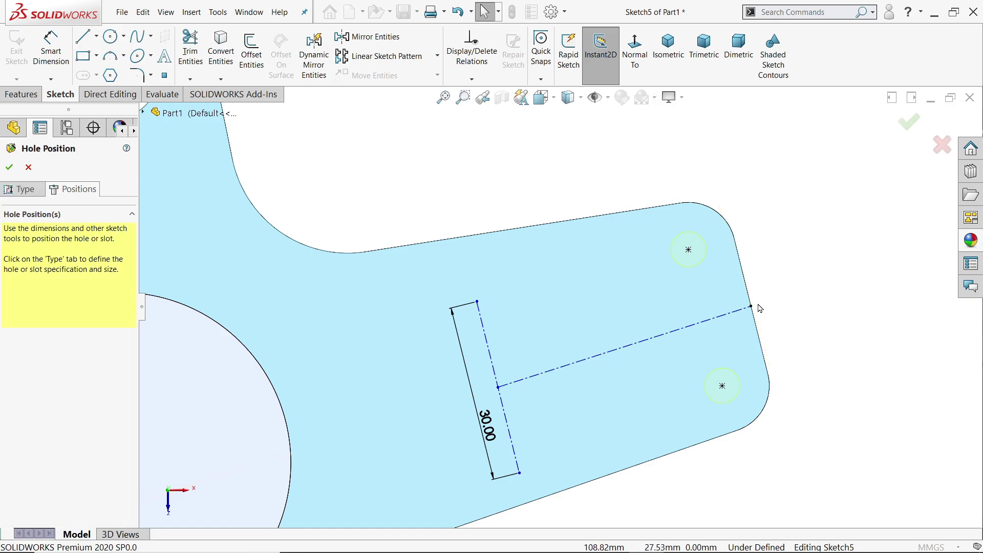
Make the second centerline perpendicular to the side arm's straight outer edge
{"action": "left_click", "coordinate": [737, 315]}
{"action": "left_click", "coordinate": [754, 320], "text": "ctrl"}
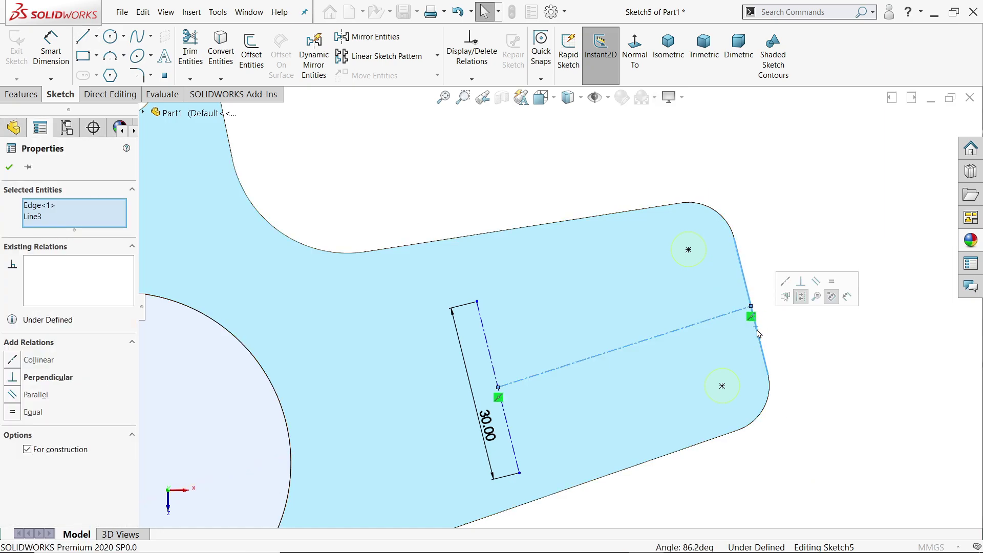
{"action": "left_click", "coordinate": [800, 283]}
{"action": "key", "text": "Escape"}
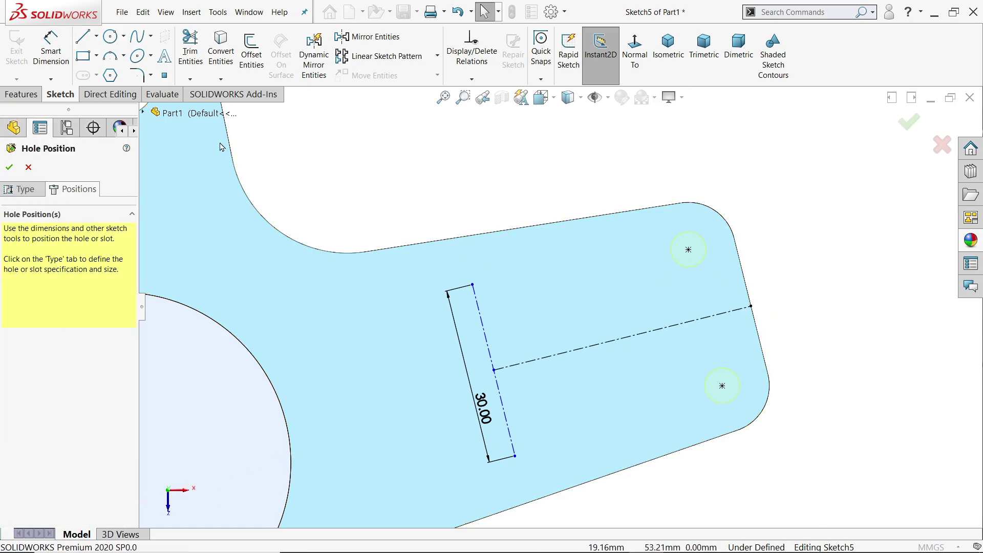
Dimension the distance between the 30 mm centerline and the arm's outer edge as 45 mm
{"action": "left_click", "coordinate": [51, 51]}
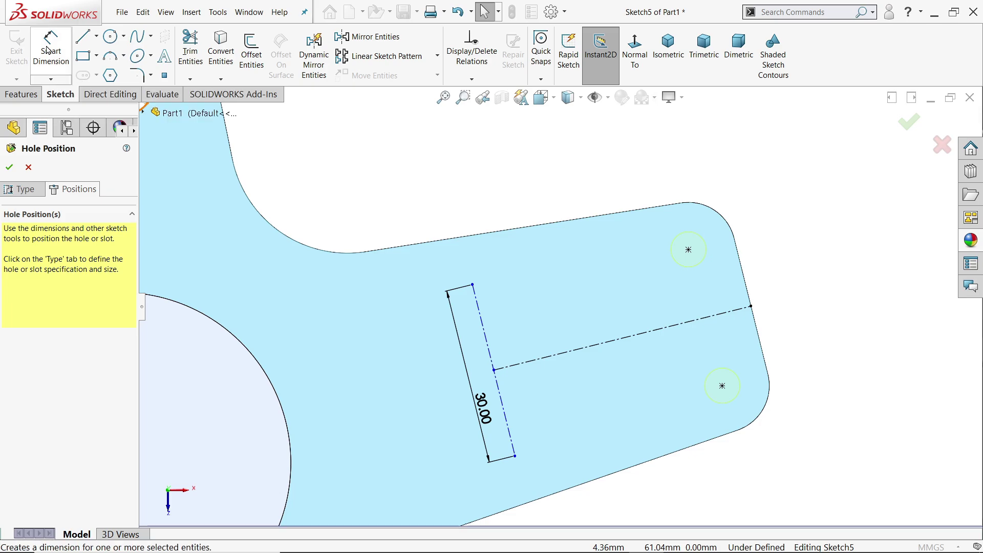
{"action": "left_click", "coordinate": [482, 328]}
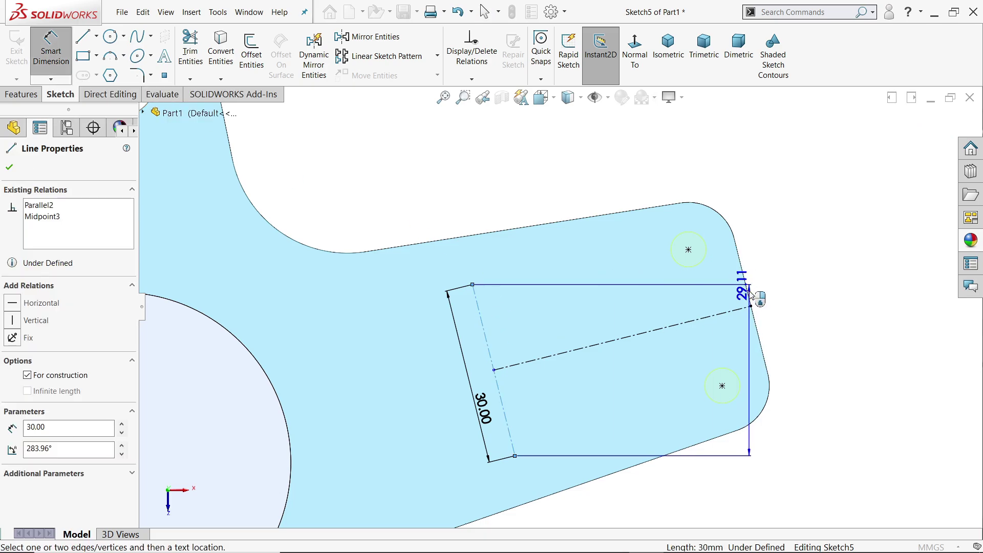
{"action": "left_click", "coordinate": [748, 289]}
{"action": "left_click", "coordinate": [617, 189]}
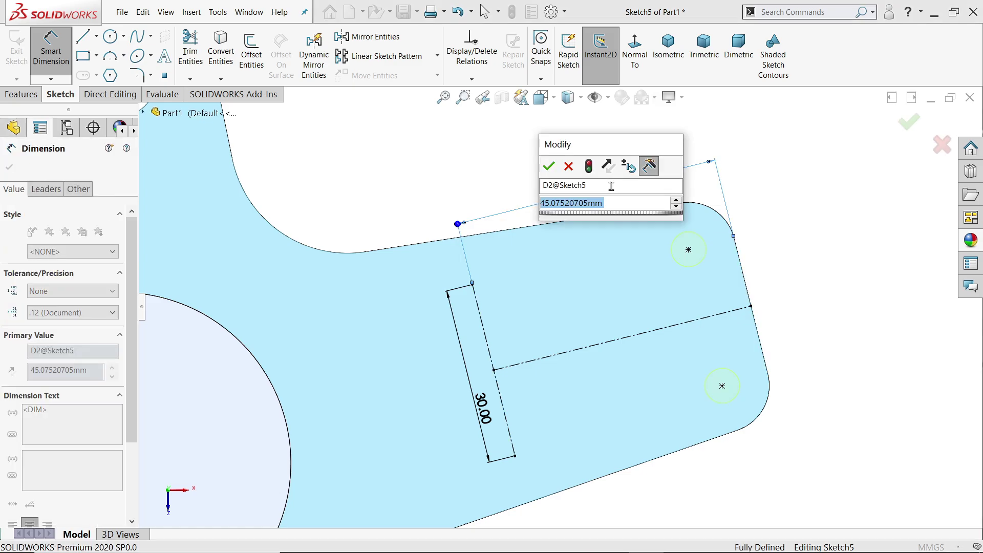
{"action": "type", "text": "45"}
{"action": "left_click", "coordinate": [548, 166]}
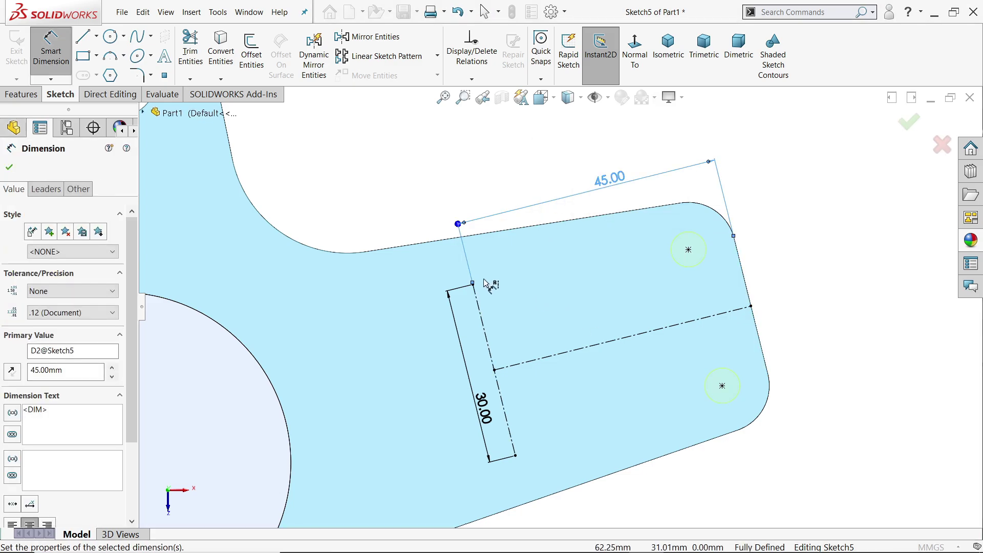
Place two more hole positions at the two endpoints of the 30 mm centerline
{"action": "left_click", "coordinate": [164, 76]}
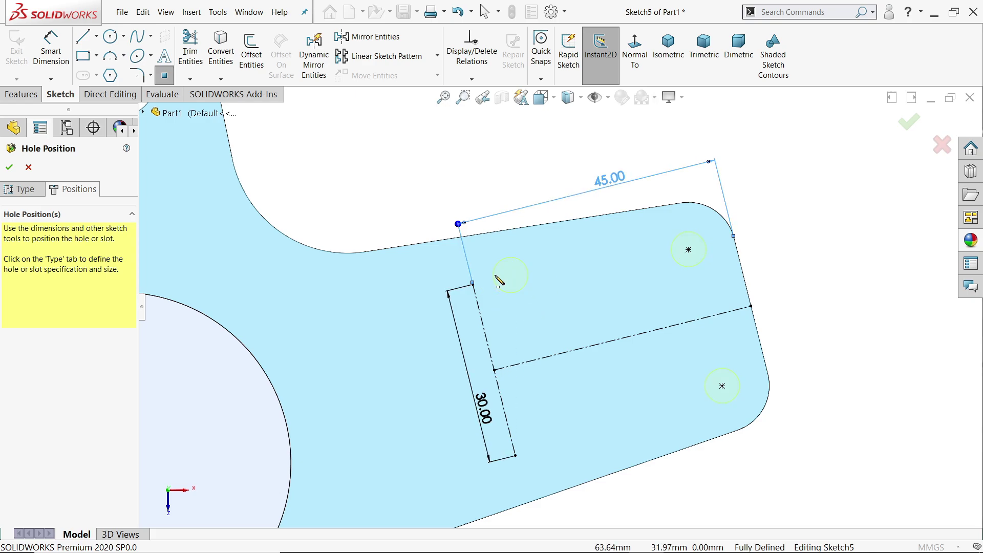
{"action": "left_click", "coordinate": [471, 284]}
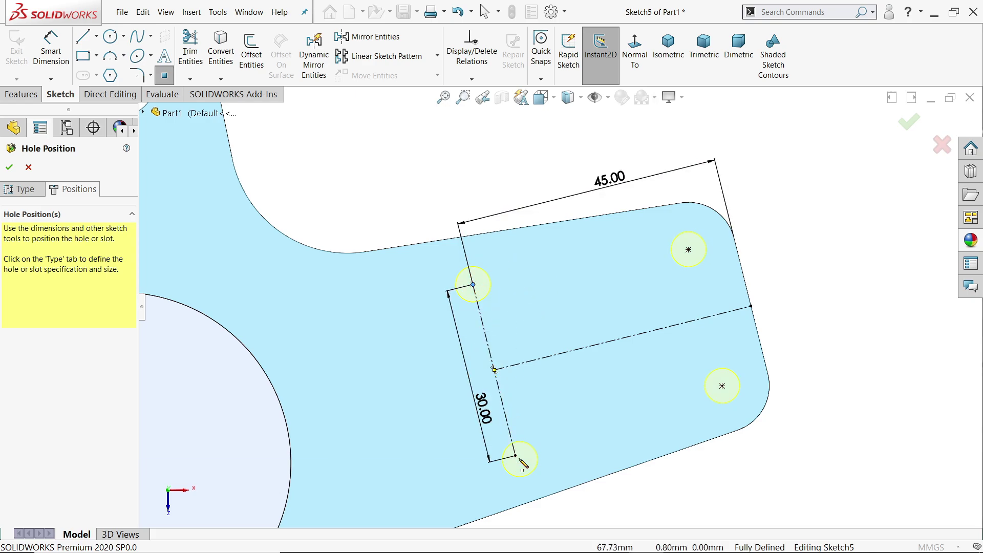
{"action": "key", "text": "Escape"}
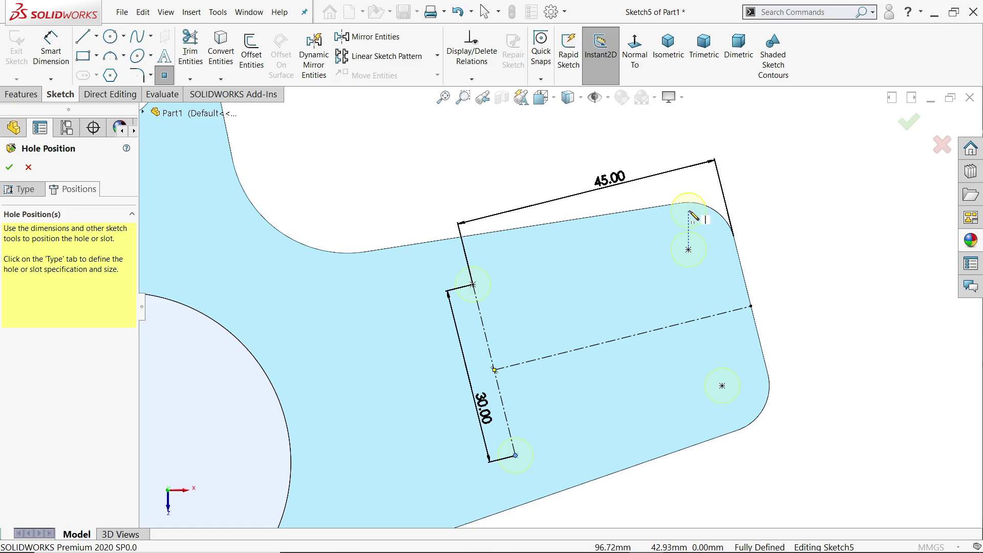
Check the hole preview through the slotted side arm and finish the 6 mm hole feature
{"action": "scroll", "coordinate": [814, 286], "scroll_direction": "down", "scroll_amount": 5}
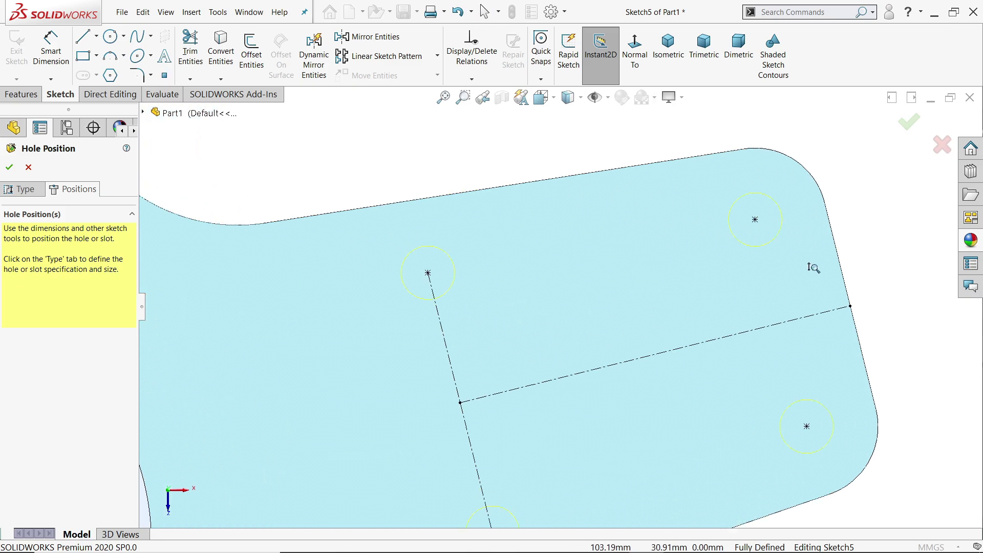
{"action": "scroll", "coordinate": [773, 270], "scroll_direction": "up", "scroll_amount": 6}
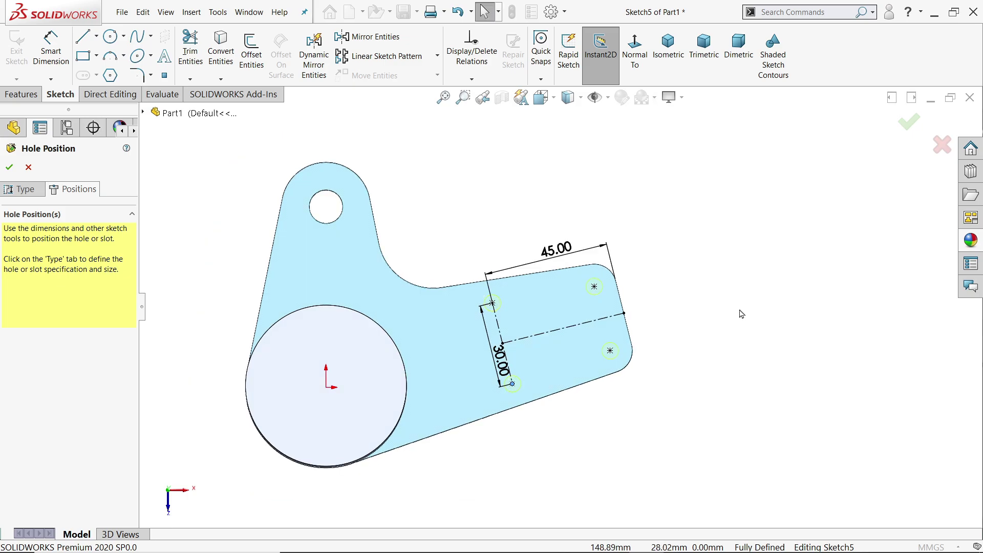
{"action": "middle_click_drag", "start_coordinate": [738, 308], "coordinate": [676, 145]}
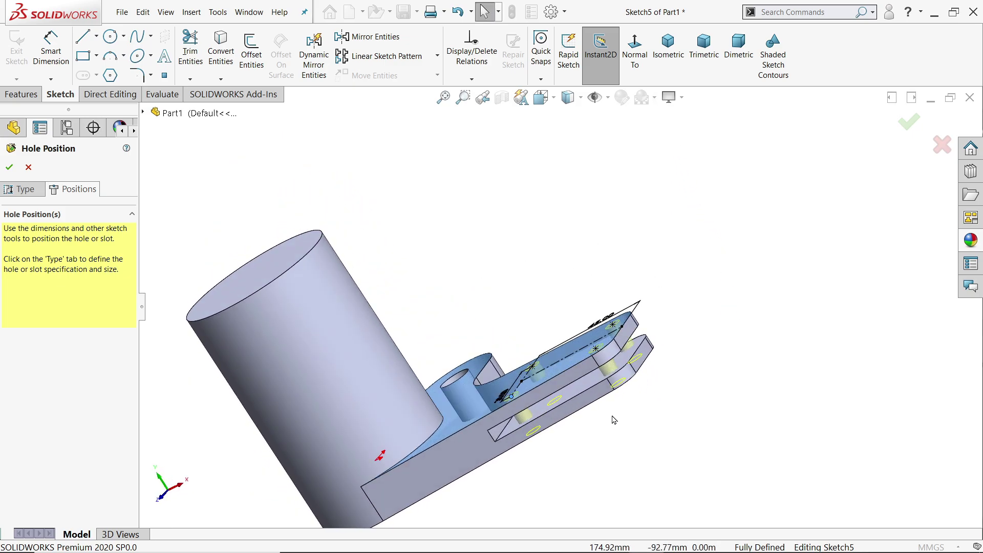
{"action": "scroll", "coordinate": [606, 412], "scroll_direction": "down", "scroll_amount": 3}
{"action": "left_click", "coordinate": [11, 168]}
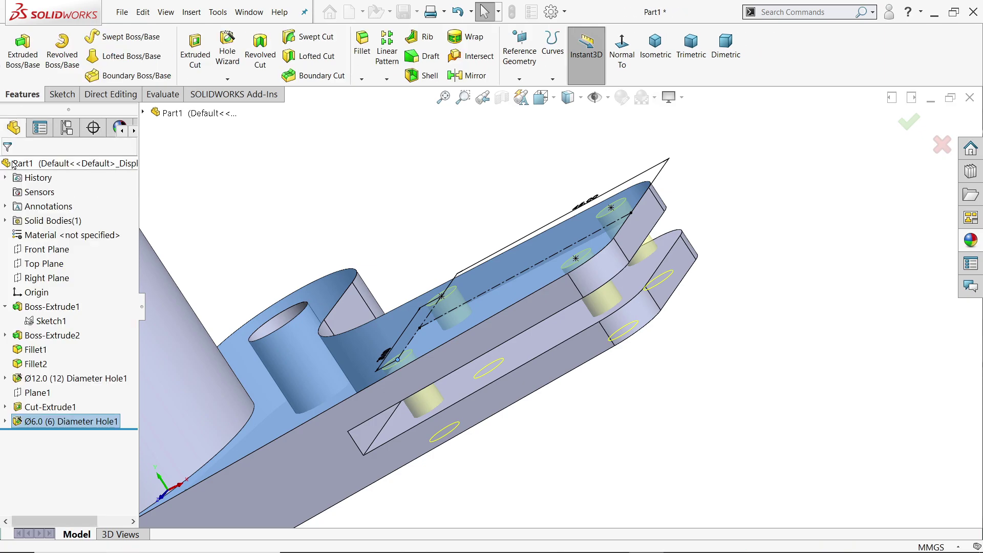
{"action": "middle_click_drag", "start_coordinate": [479, 216], "coordinate": [368, 175]}
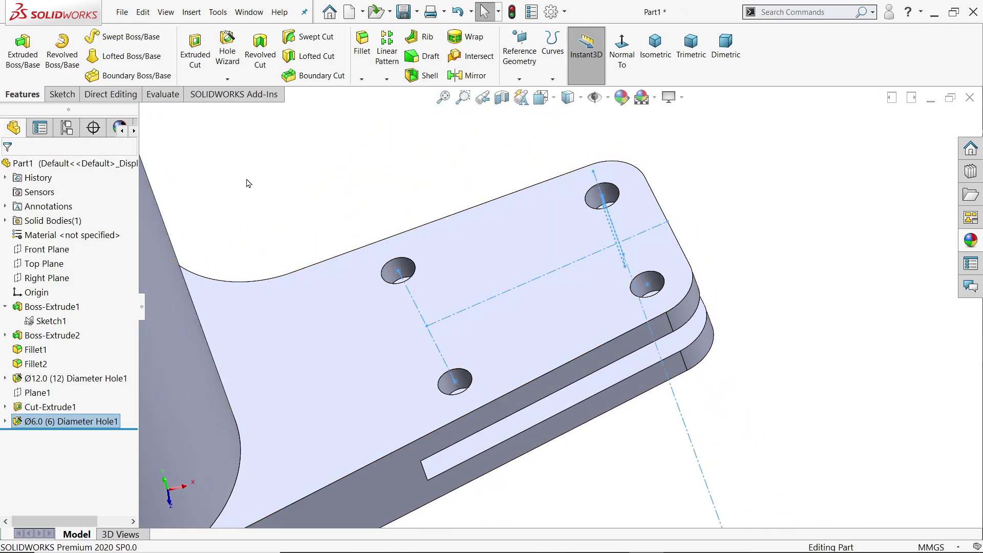
{"action": "left_click", "coordinate": [234, 160]}
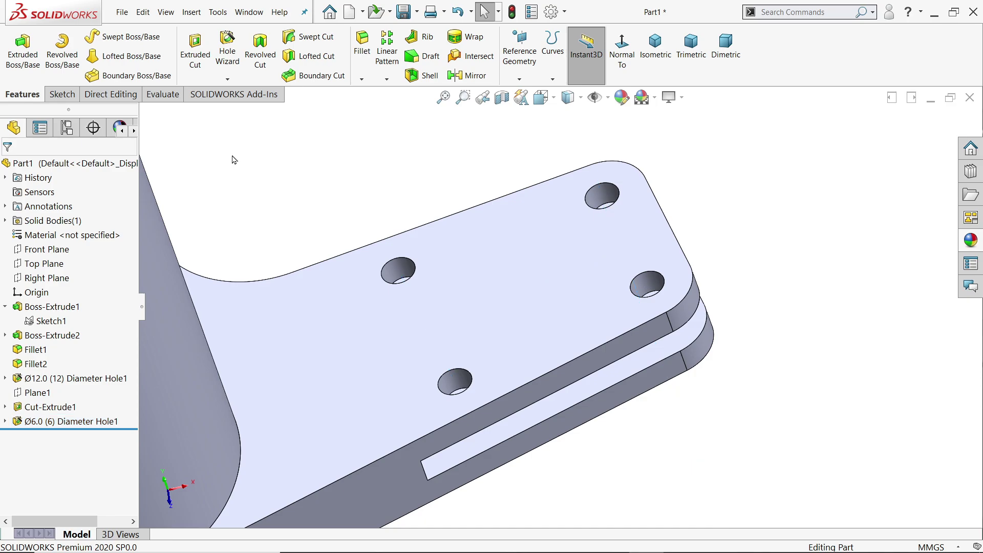
Show the position sketch of the 6 mm hole feature so its centerlines can be referenced
{"action": "left_click", "coordinate": [5, 421]}
{"action": "left_click", "coordinate": [52, 437]}
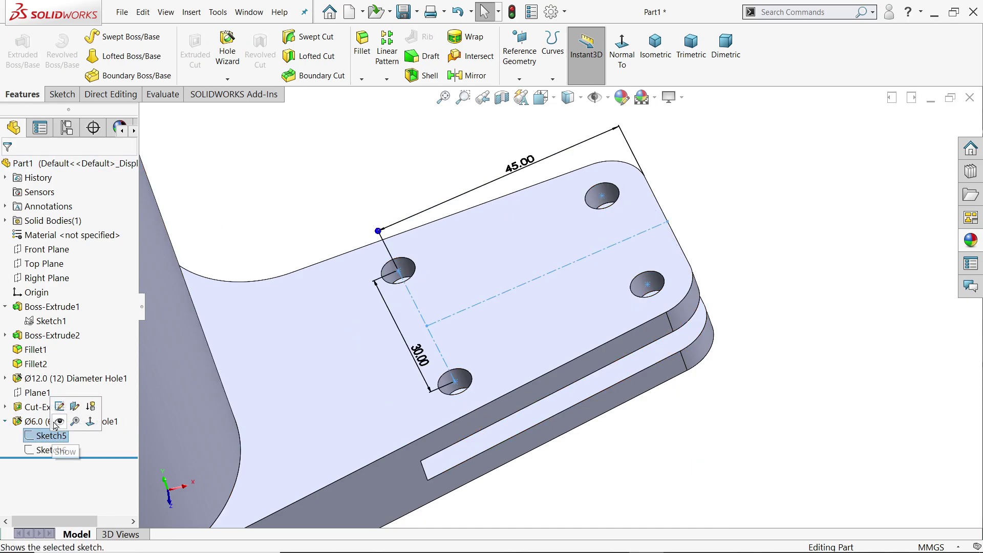
{"action": "left_click", "coordinate": [60, 421]}
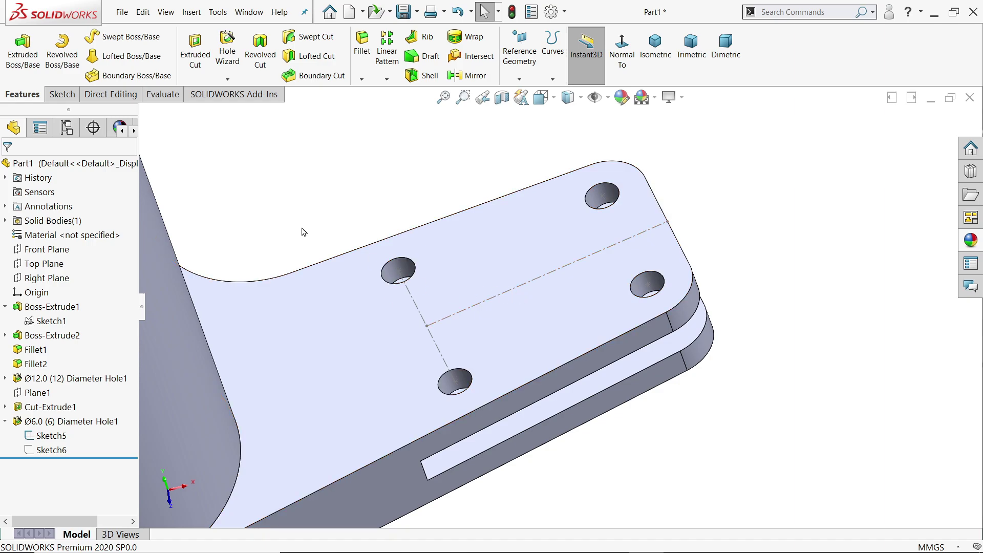
Set up a new Hole Wizard hole with size Ø10.0
{"action": "left_click", "coordinate": [236, 56]}
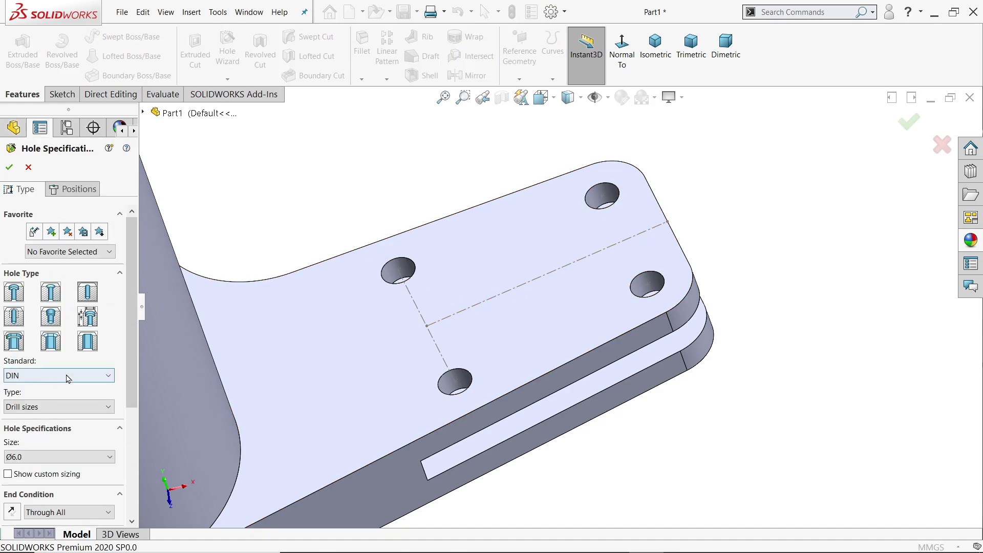
{"action": "left_click", "coordinate": [51, 457]}
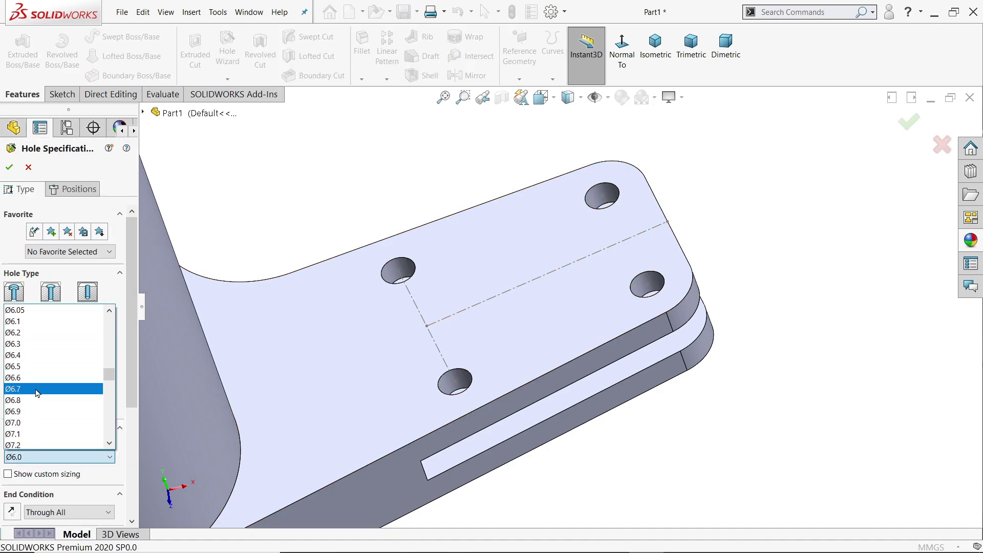
{"action": "scroll", "coordinate": [37, 392], "scroll_direction": "down", "scroll_amount": 10}
{"action": "scroll", "coordinate": [37, 393], "scroll_direction": "down", "scroll_amount": 3}
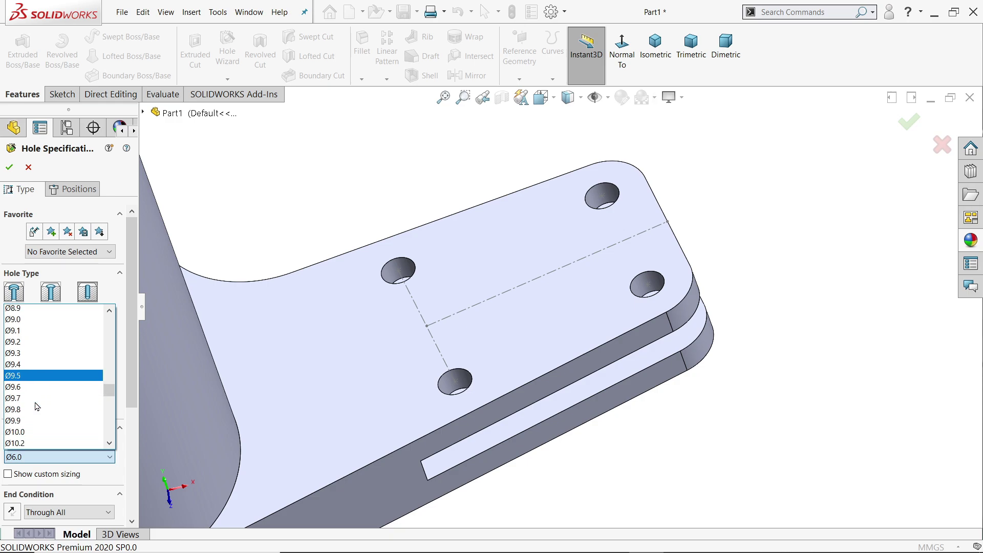
{"action": "left_click", "coordinate": [23, 392]}
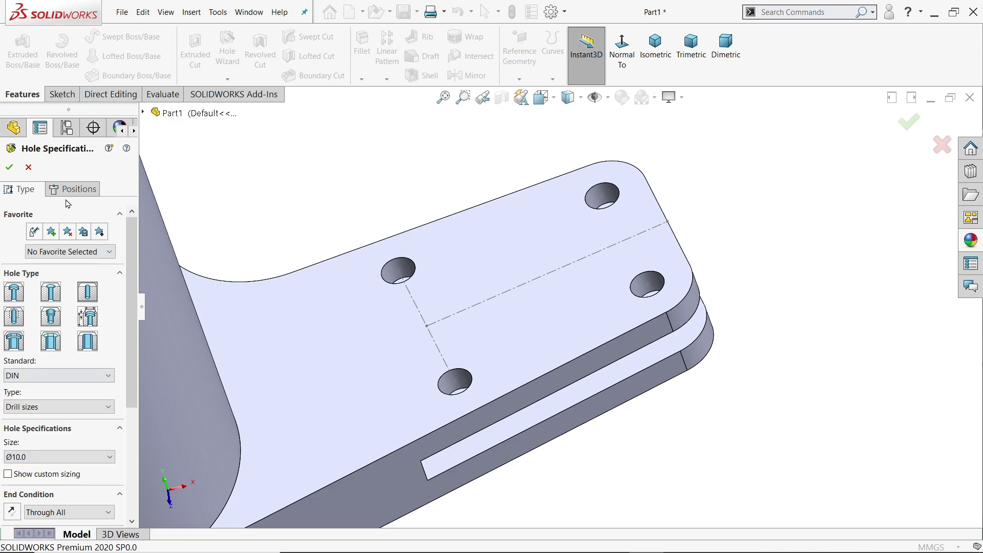
{"action": "scroll", "coordinate": [132, 392], "scroll_direction": "down", "scroll_amount": 3}
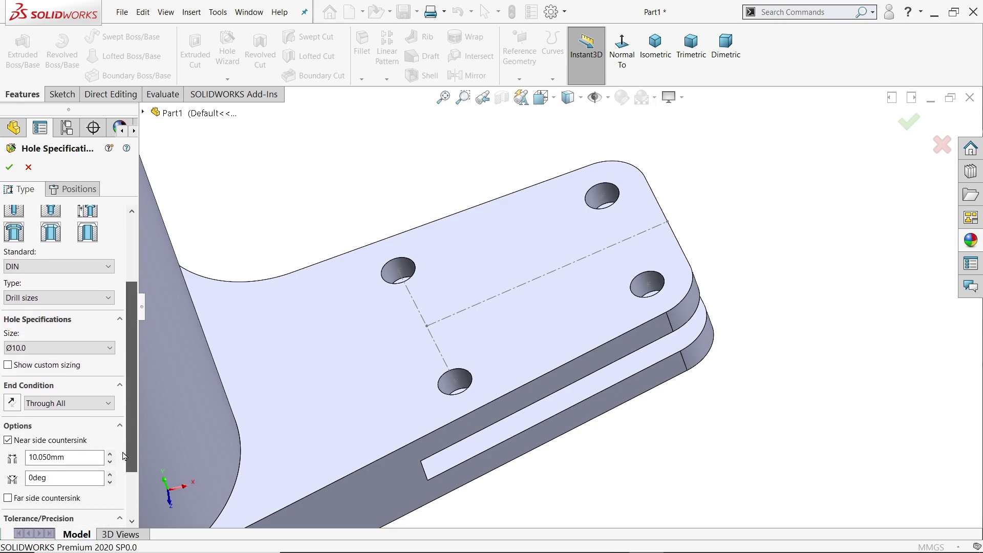
Place the Ø10 hole's position point on the side arm's long centerline, between the four 6 mm holes
{"action": "left_click", "coordinate": [77, 189]}
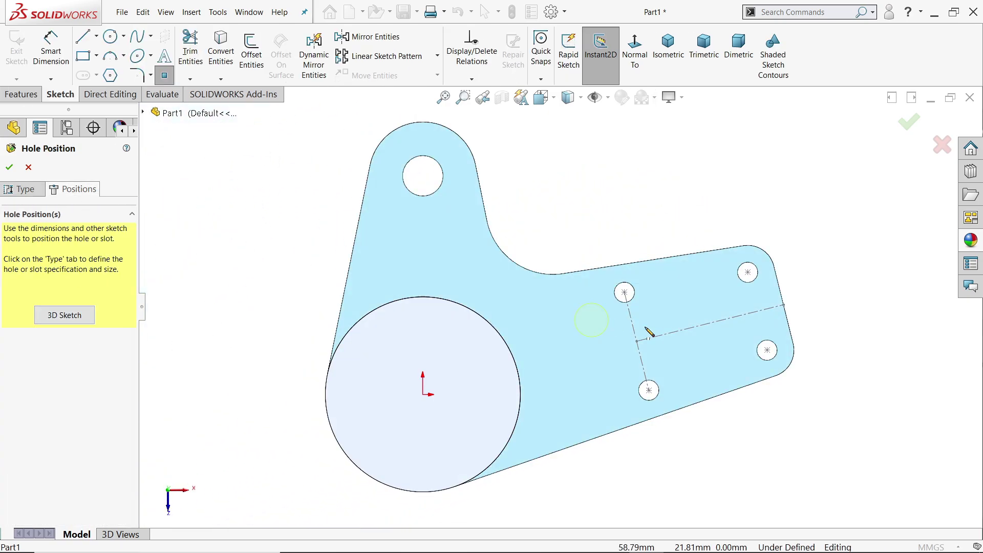
{"action": "scroll", "coordinate": [737, 335], "scroll_direction": "down", "scroll_amount": 4}
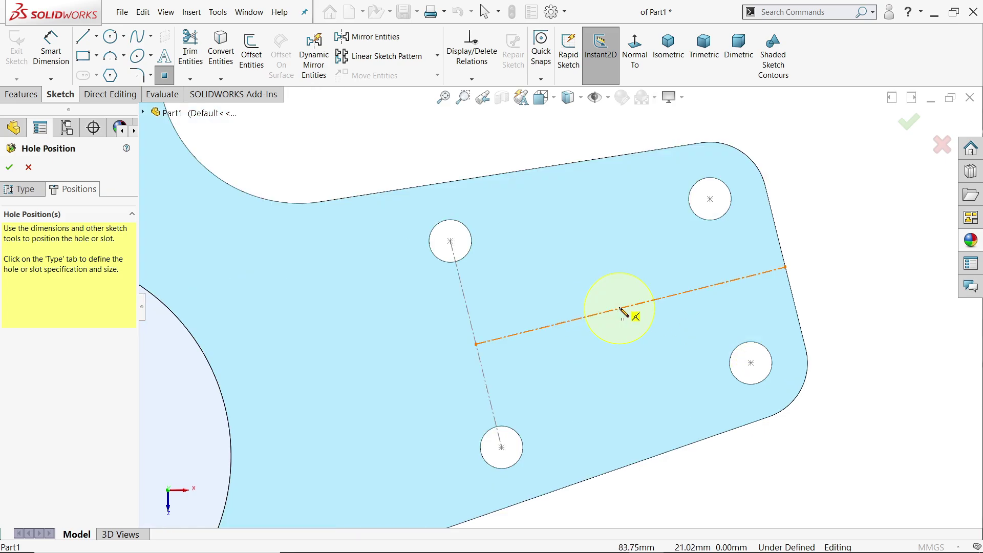
{"action": "left_click", "coordinate": [595, 314]}
{"action": "scroll", "coordinate": [595, 314], "scroll_direction": "up", "scroll_amount": 5}
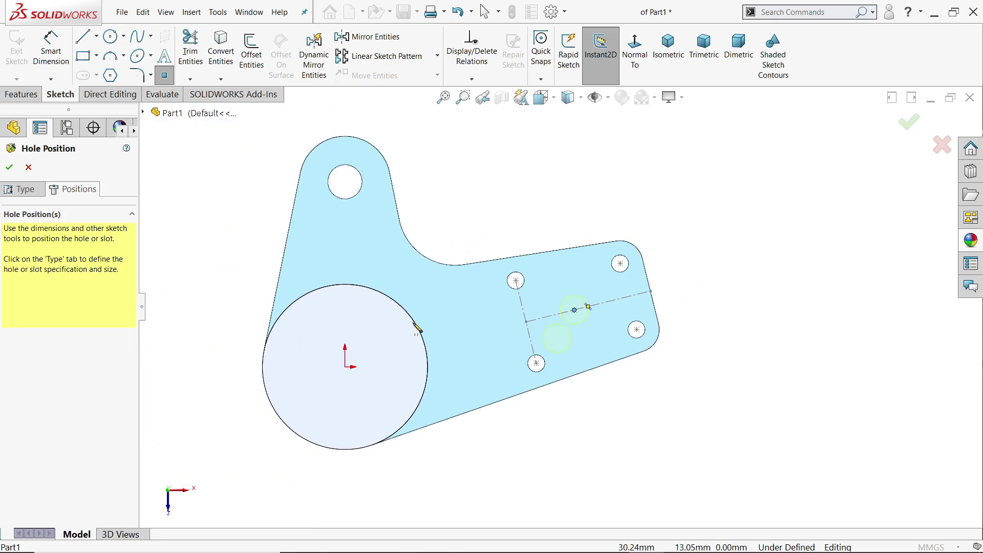
Dimension the distance from the origin to the hole position point, aligned along the arm, as 85 mm
{"action": "left_click", "coordinate": [50, 49]}
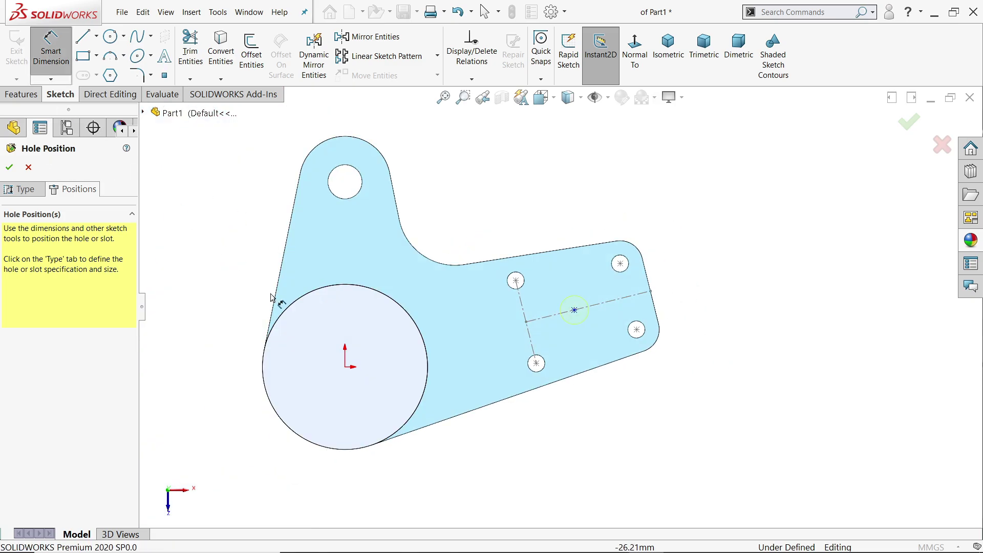
{"action": "left_click", "coordinate": [346, 368]}
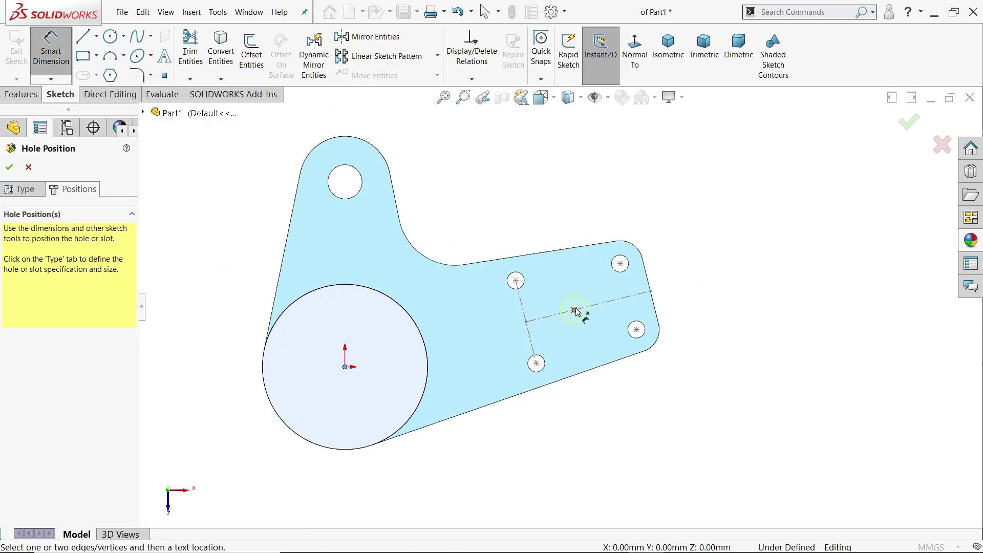
{"action": "left_click", "coordinate": [574, 311]}
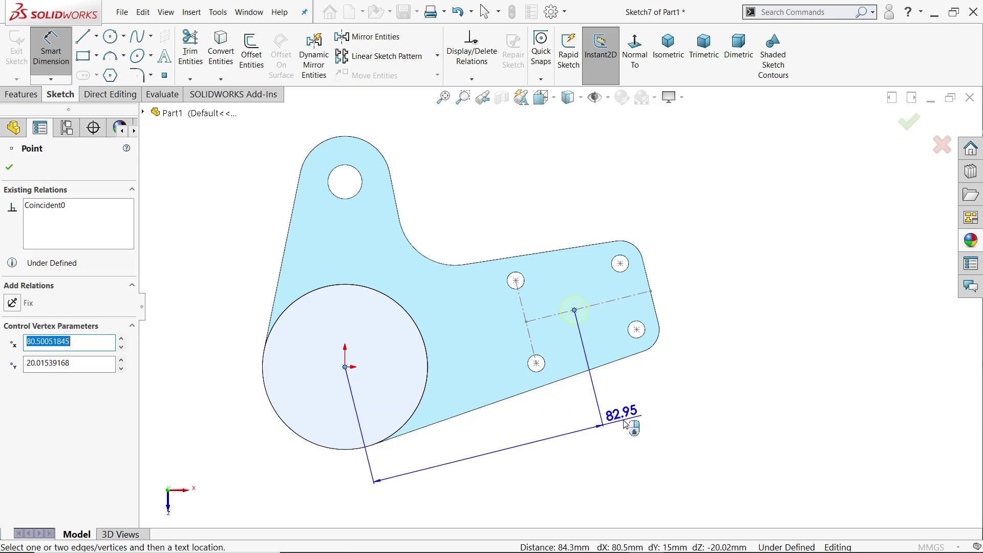
{"action": "left_click", "coordinate": [625, 422]}
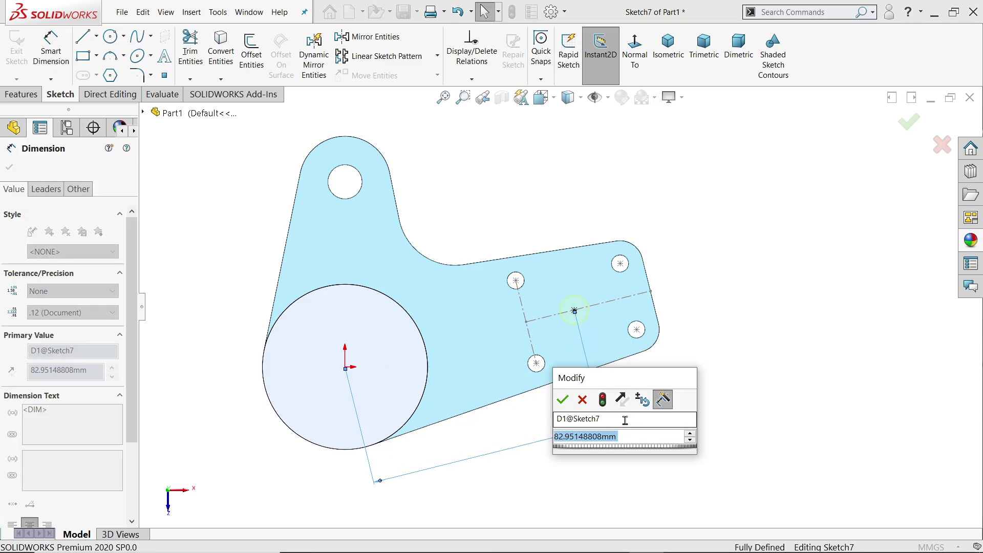
{"action": "type", "text": "85"}
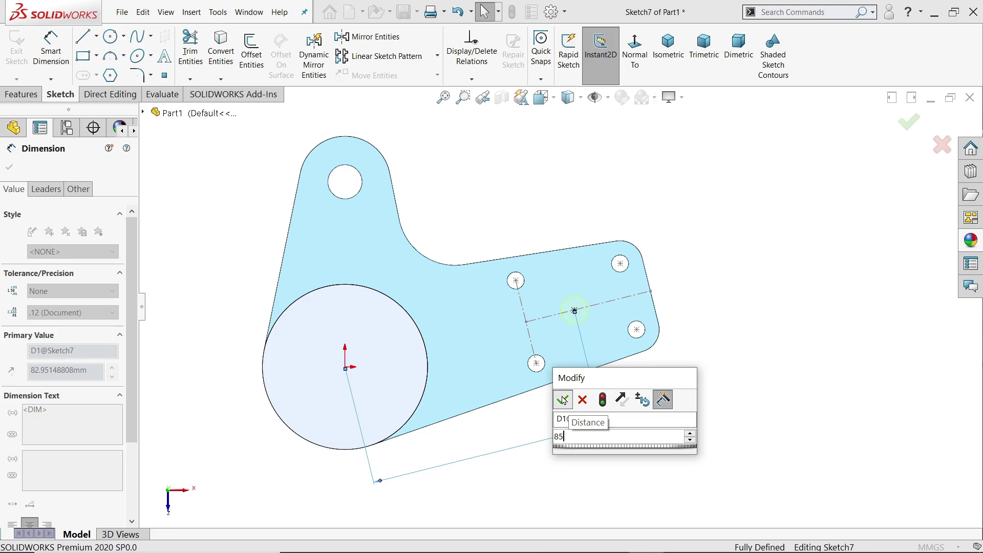
{"action": "left_click", "coordinate": [562, 400]}
{"action": "scroll", "coordinate": [572, 374], "scroll_direction": "down", "scroll_amount": 2}
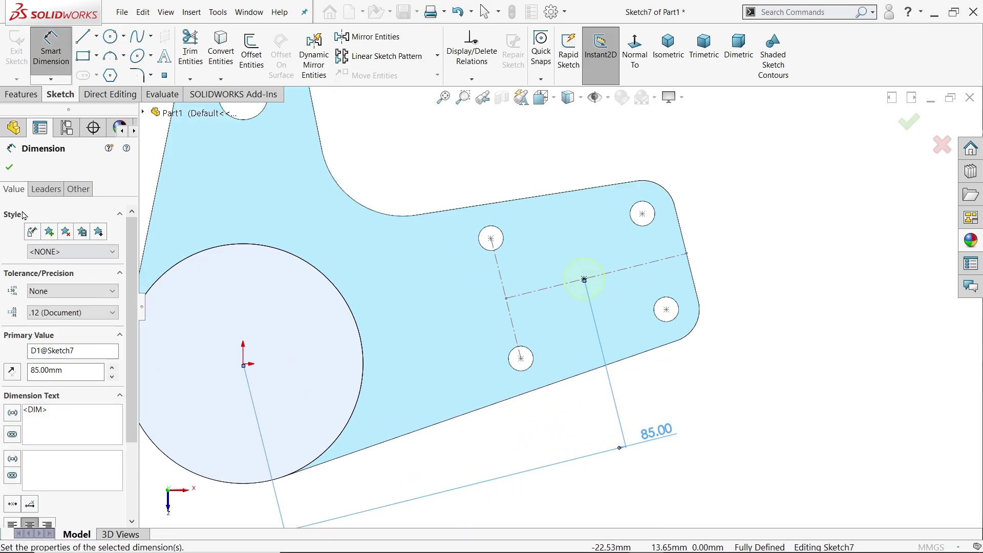
{"action": "left_click", "coordinate": [9, 170]}
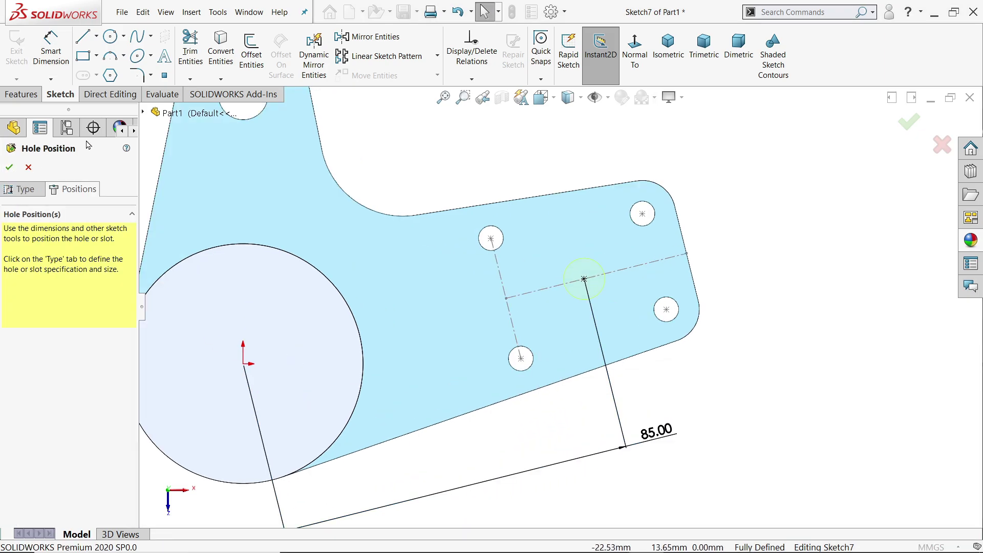
Finish the 10 mm hole feature and hide the 6 mm holes' position sketch
{"action": "left_click", "coordinate": [9, 167]}
{"action": "mouse_move", "coordinate": [588, 422]}
{"action": "middle_mouse_down"}
{"action": "mouse_move", "coordinate": [528, 194]}
{"action": "mouse_move", "coordinate": [537, 241]}
{"action": "mouse_move", "coordinate": [593, 318]}
{"action": "middle_mouse_up"}
{"action": "left_click", "coordinate": [702, 395]}
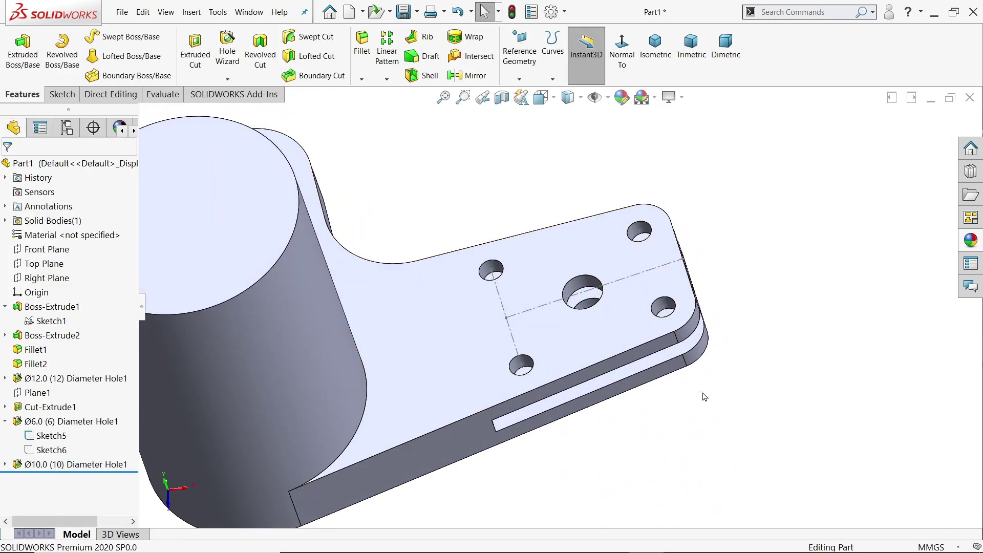
{"action": "left_click", "coordinate": [644, 273]}
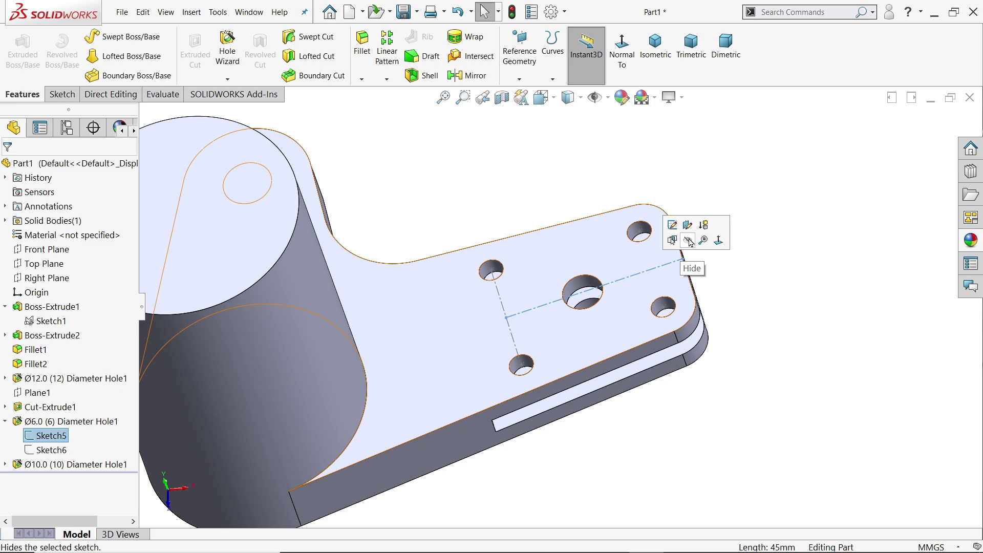
{"action": "left_click", "coordinate": [688, 240]}
Switch to the 127.PNG drawing in Photos and examine sections L-L, A-A and T-T for the second arm's offset, thickness and profile
{"action": "key", "text": "alt+Tab"}
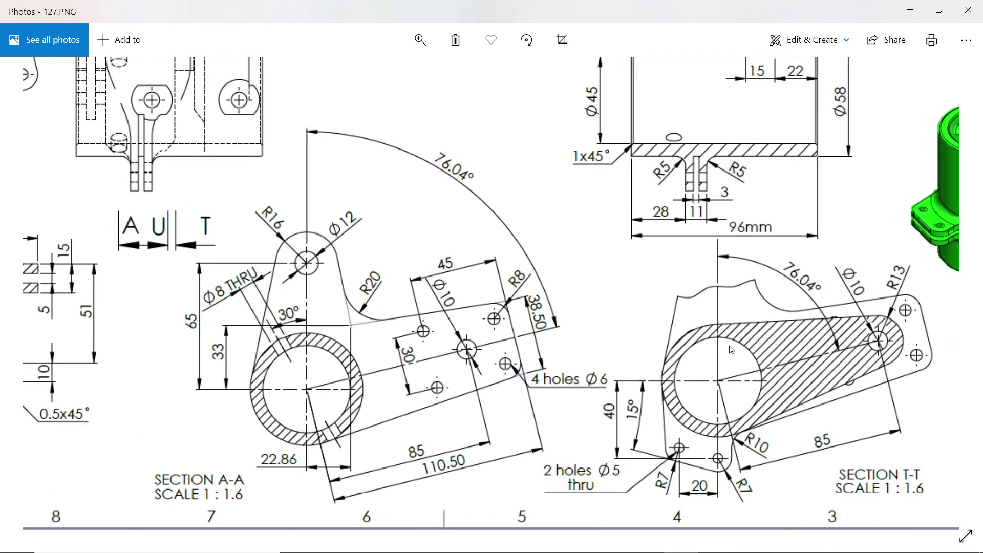
{"action": "left_click_drag", "start_coordinate": [393, 286], "coordinate": [588, 459]}
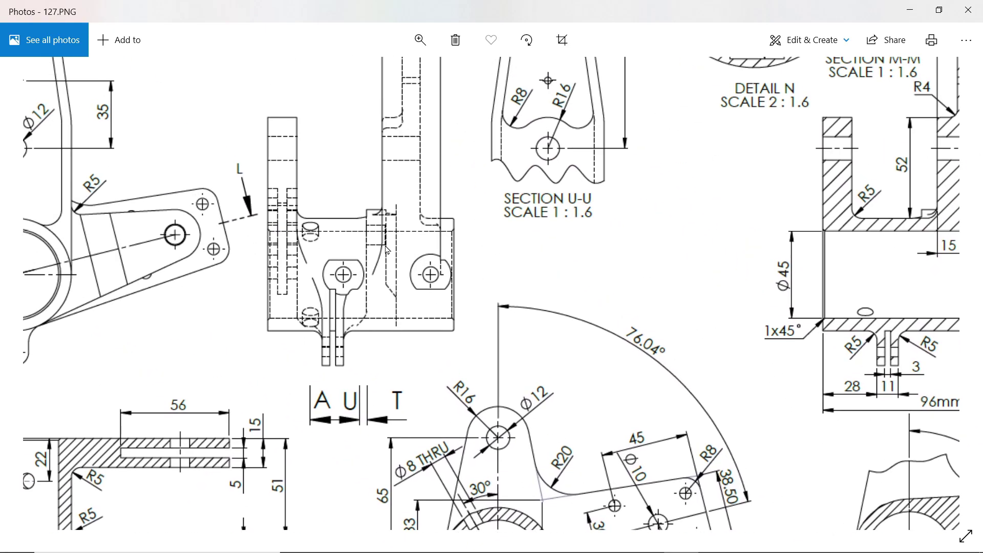
{"action": "left_click_drag", "start_coordinate": [369, 239], "coordinate": [528, 400]}
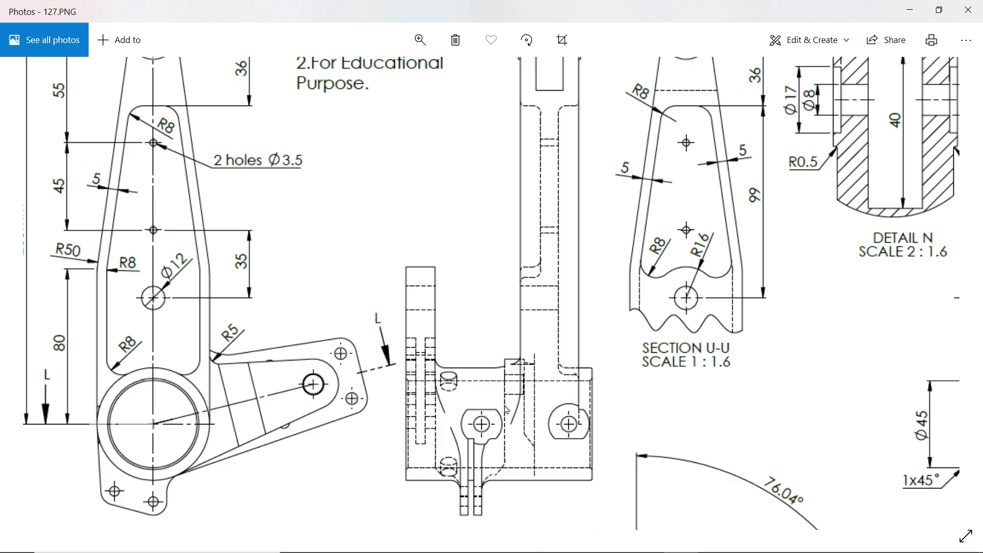
{"action": "scroll", "coordinate": [507, 410], "scroll_direction": "down", "scroll_amount": 6}
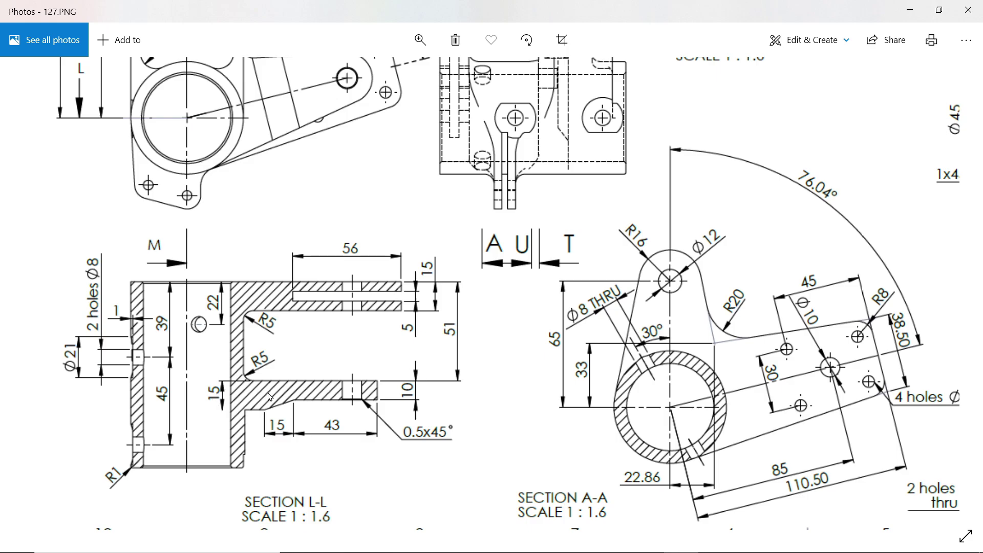
{"action": "left_click_drag", "start_coordinate": [480, 415], "coordinate": [257, 377]}
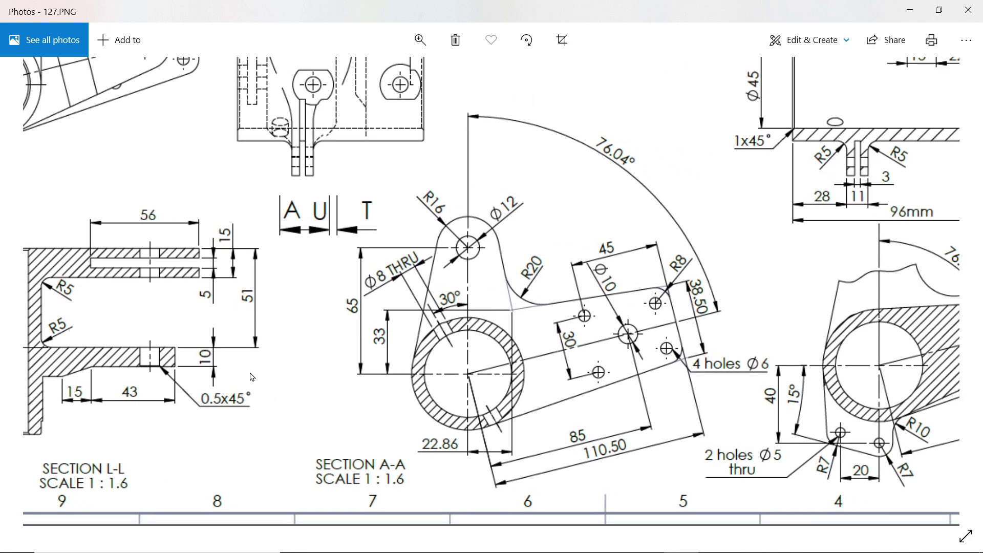
{"action": "left_click_drag", "start_coordinate": [635, 402], "coordinate": [391, 378]}
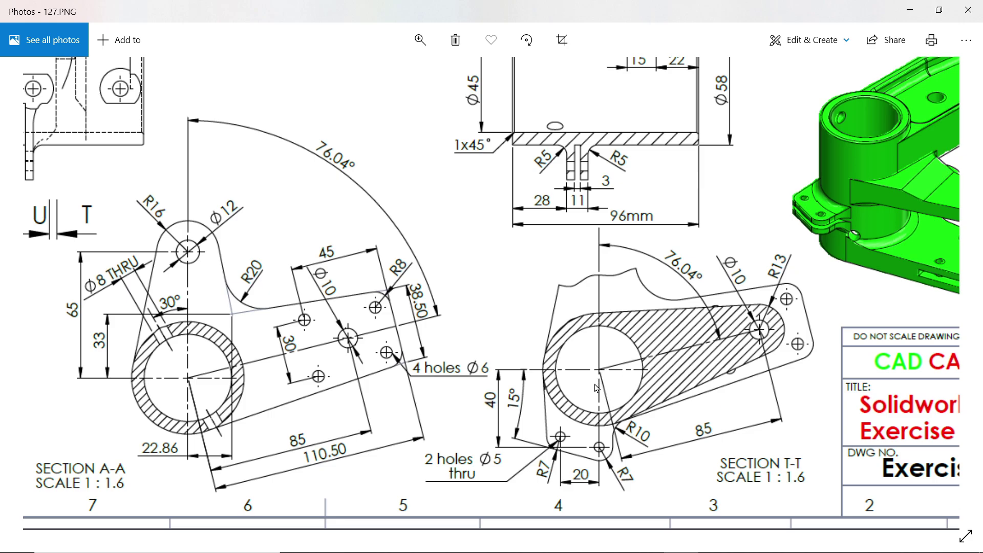
{"action": "left_click", "coordinate": [910, 9]}
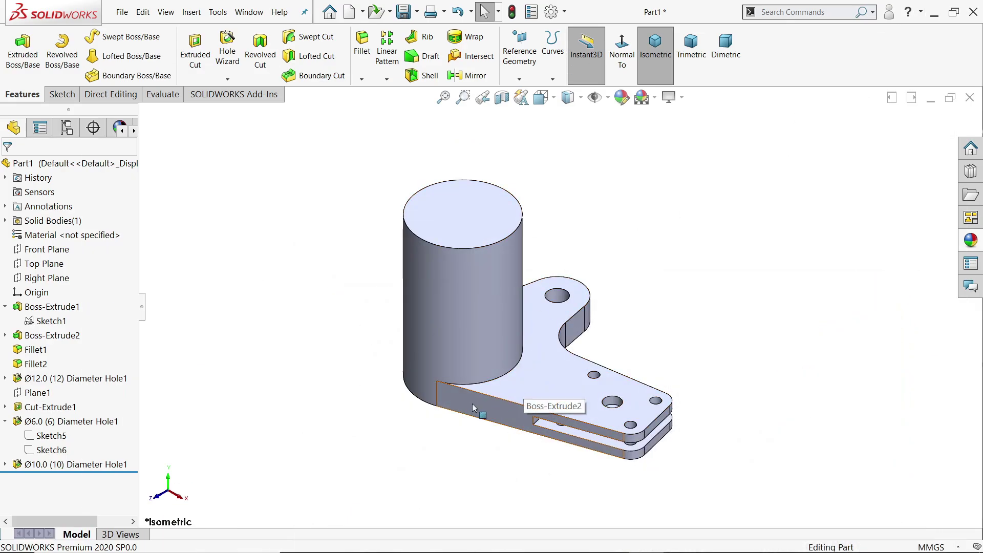
Create a reference plane offset 51 mm from the base plate's underside, flipped toward the cylinder
{"action": "left_click", "coordinate": [520, 67]}
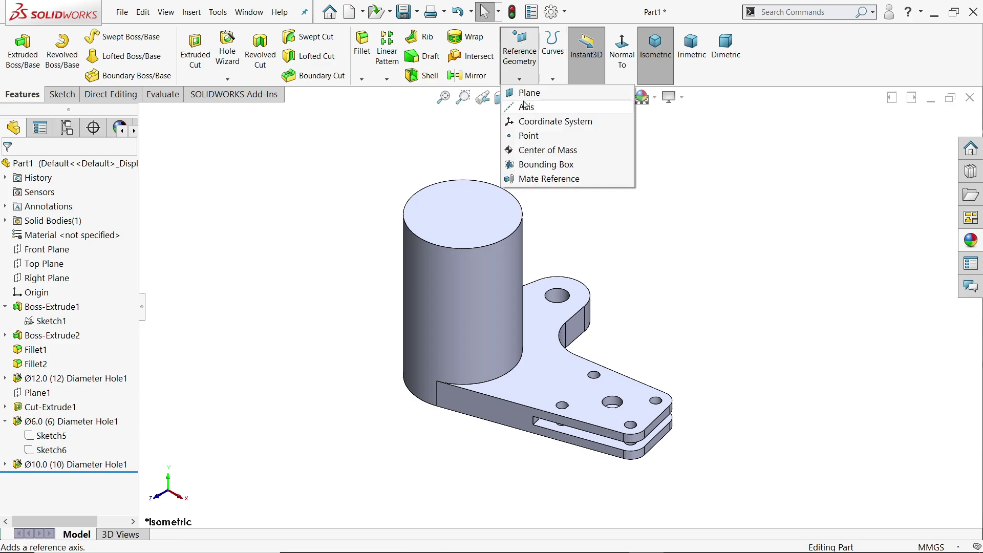
{"action": "left_click", "coordinate": [527, 94]}
{"action": "middle_click_drag", "start_coordinate": [599, 267], "coordinate": [599, 220]}
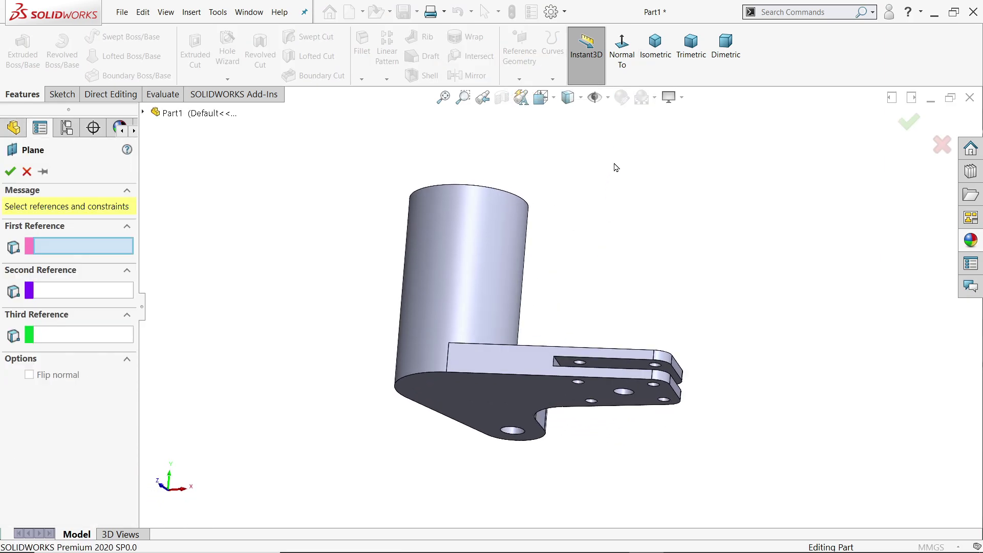
{"action": "left_click", "coordinate": [486, 399]}
{"action": "type", "text": "51"}
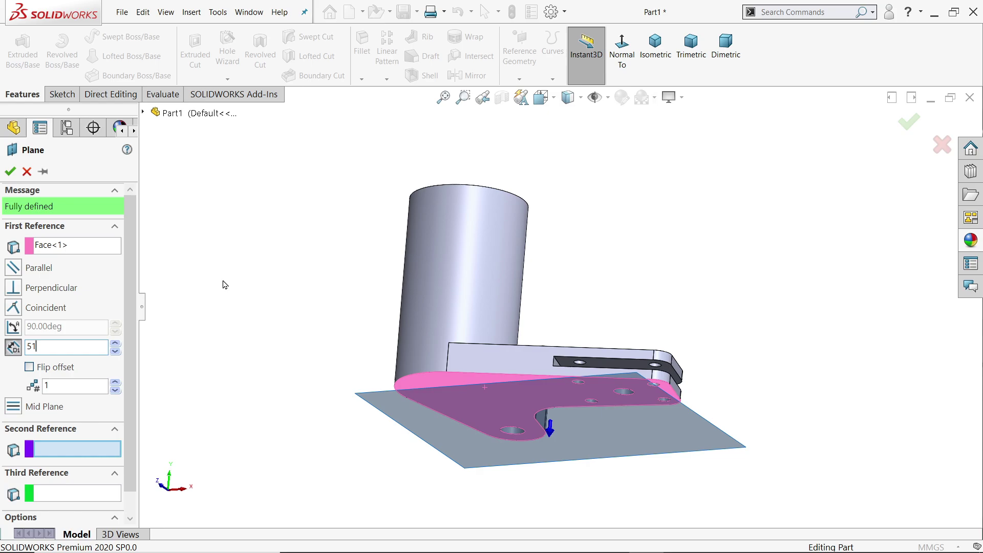
{"action": "key", "text": "Return"}
{"action": "left_click", "coordinate": [29, 367]}
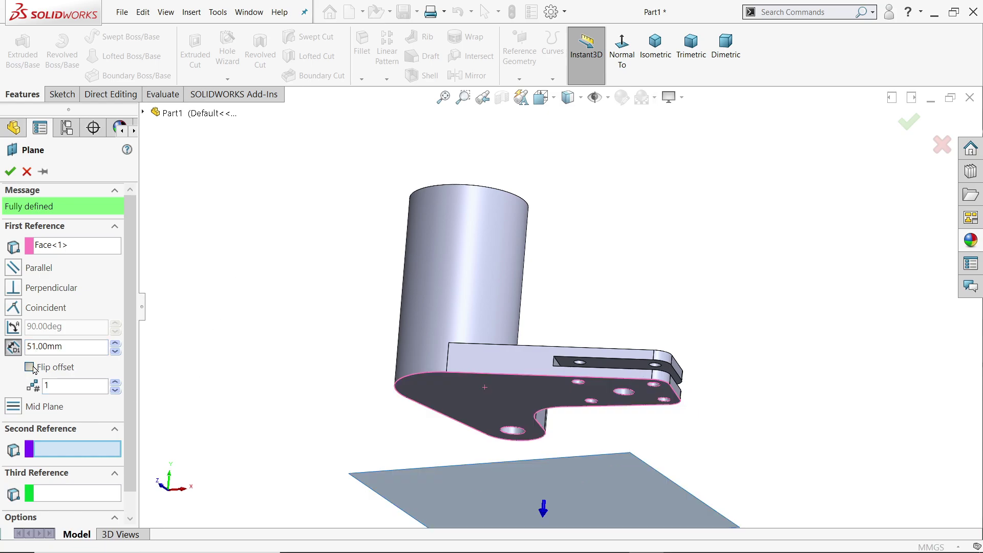
{"action": "middle_click_drag", "start_coordinate": [241, 303], "coordinate": [191, 368]}
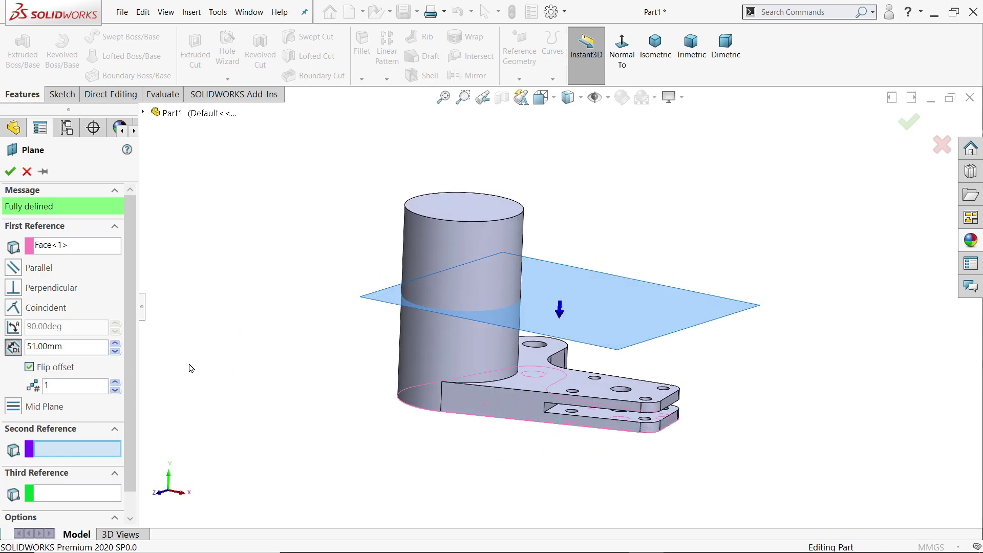
{"action": "left_click", "coordinate": [12, 169]}
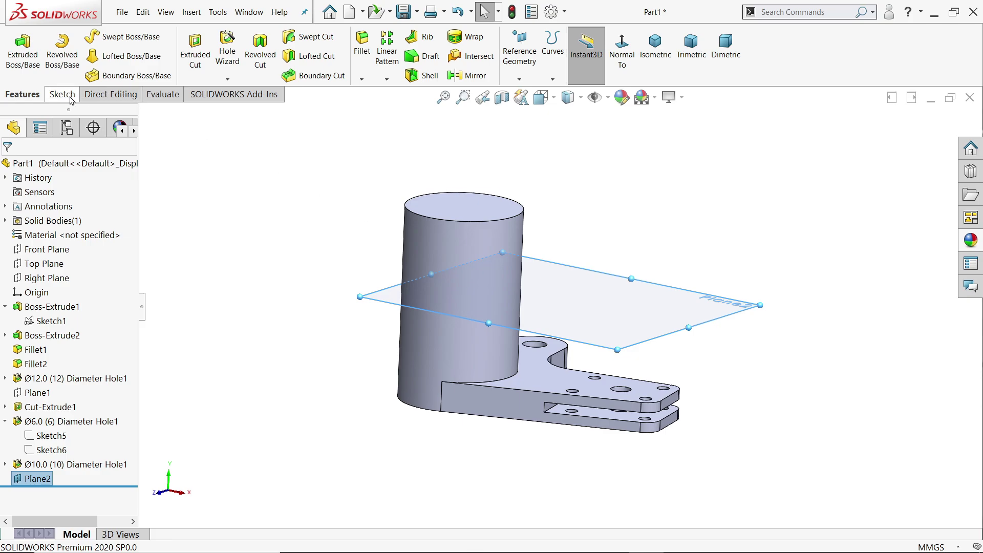
Start a sketch on the new offset plane, viewed normal to it, and convert the cylinder's circular end face into sketch geometry
{"action": "left_click", "coordinate": [70, 98]}
{"action": "left_click", "coordinate": [16, 51]}
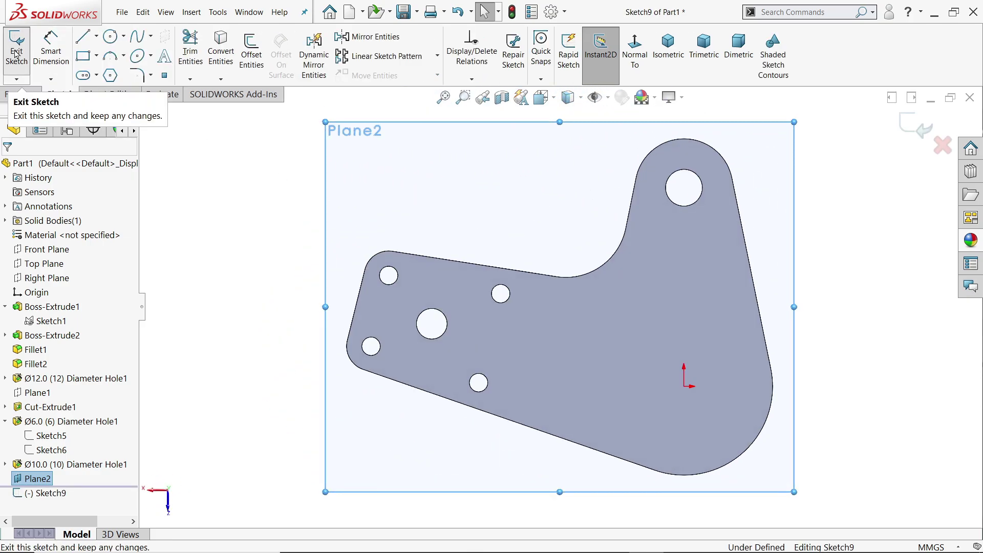
{"action": "left_click", "coordinate": [637, 63]}
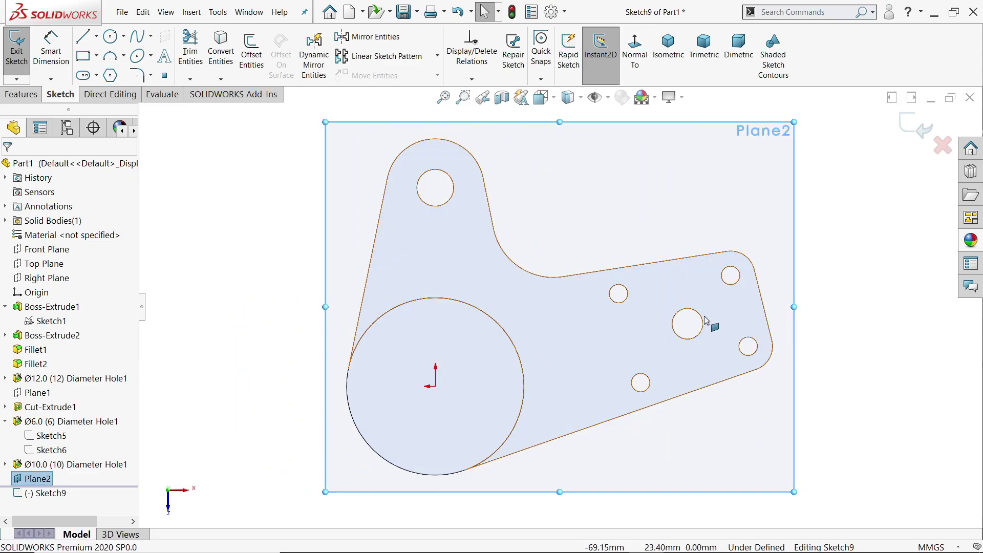
{"action": "scroll", "coordinate": [614, 366], "scroll_direction": "up", "scroll_amount": 2}
{"action": "scroll", "coordinate": [541, 383], "scroll_direction": "down", "scroll_amount": 1}
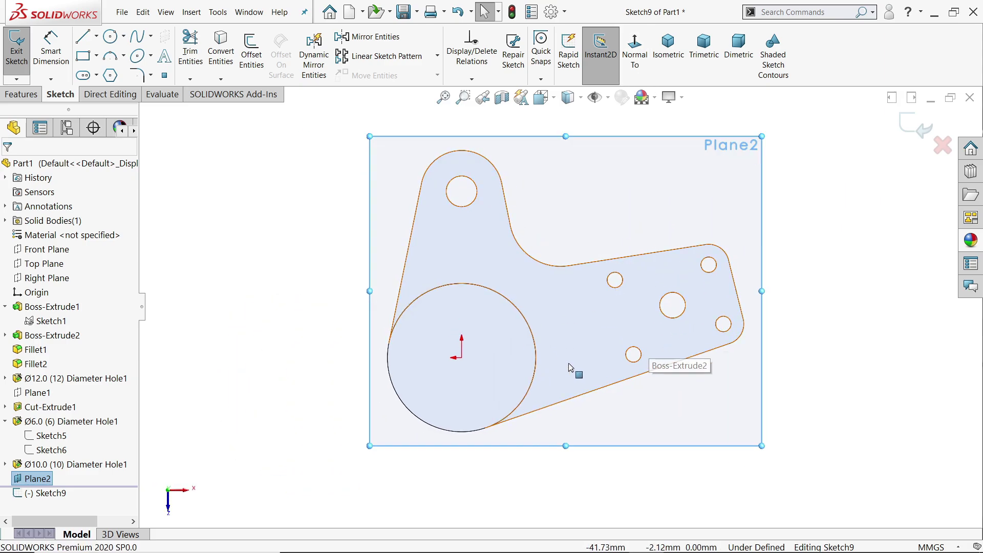
{"action": "left_click", "coordinate": [501, 344]}
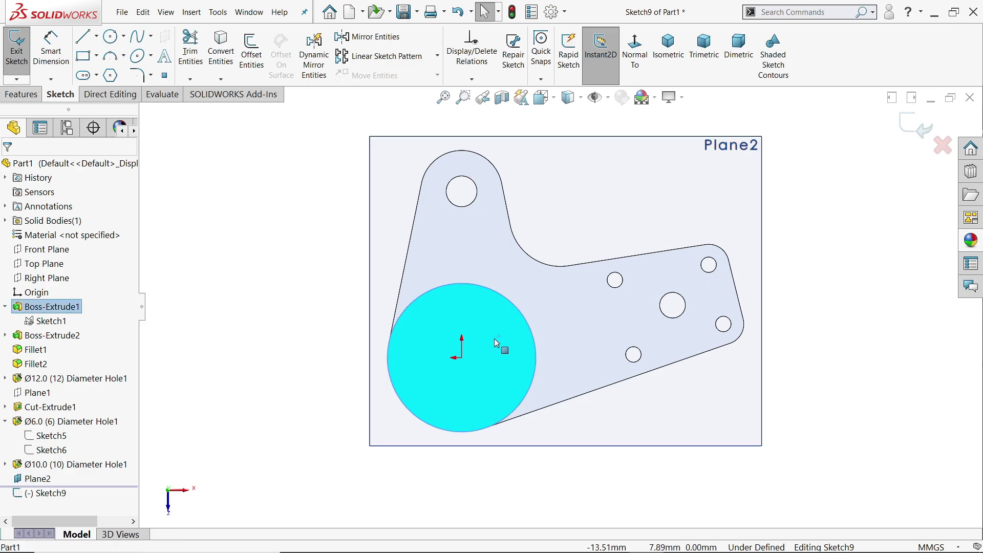
{"action": "left_click", "coordinate": [224, 49]}
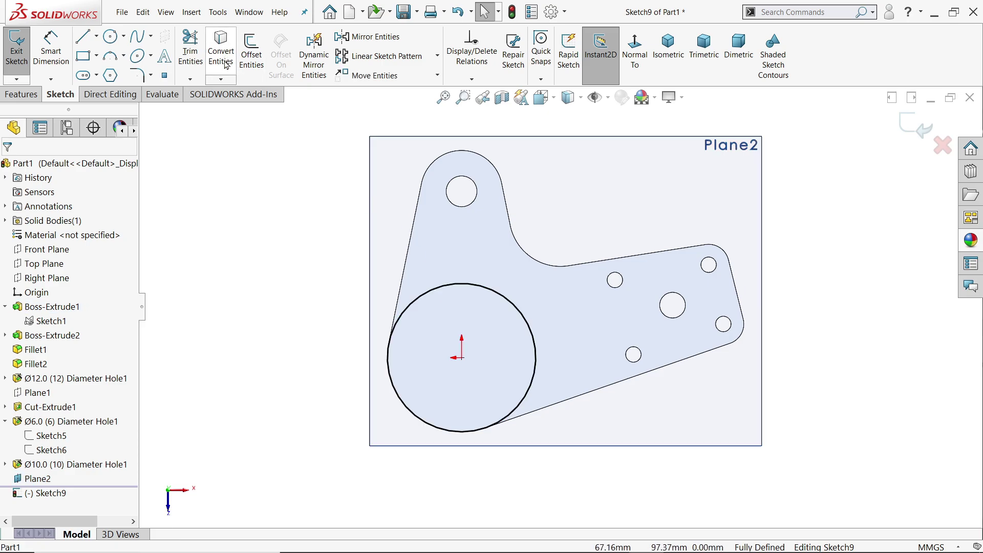
Draw a centerline from the origin to the center of the side arm's 10 mm hole
{"action": "left_click", "coordinate": [96, 36]}
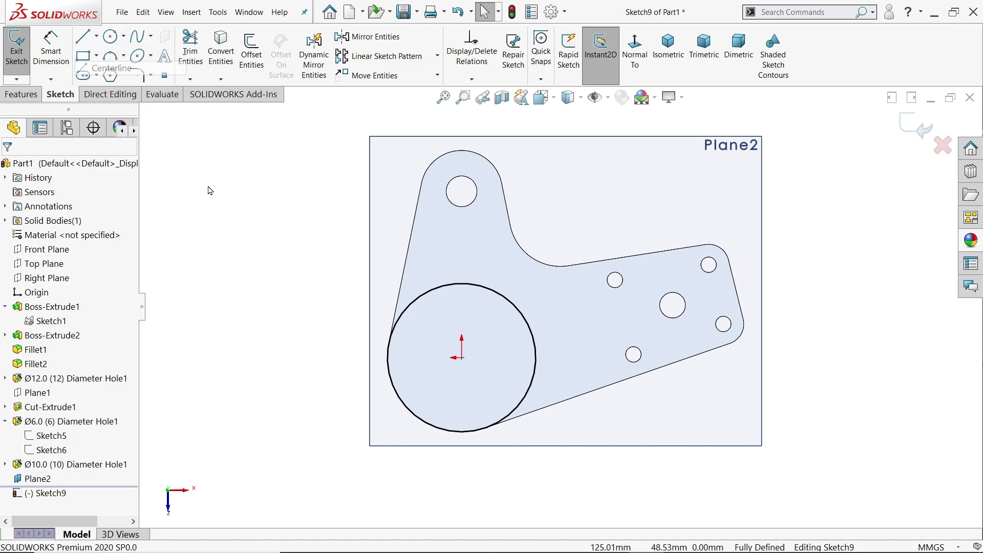
{"action": "left_click", "coordinate": [461, 357]}
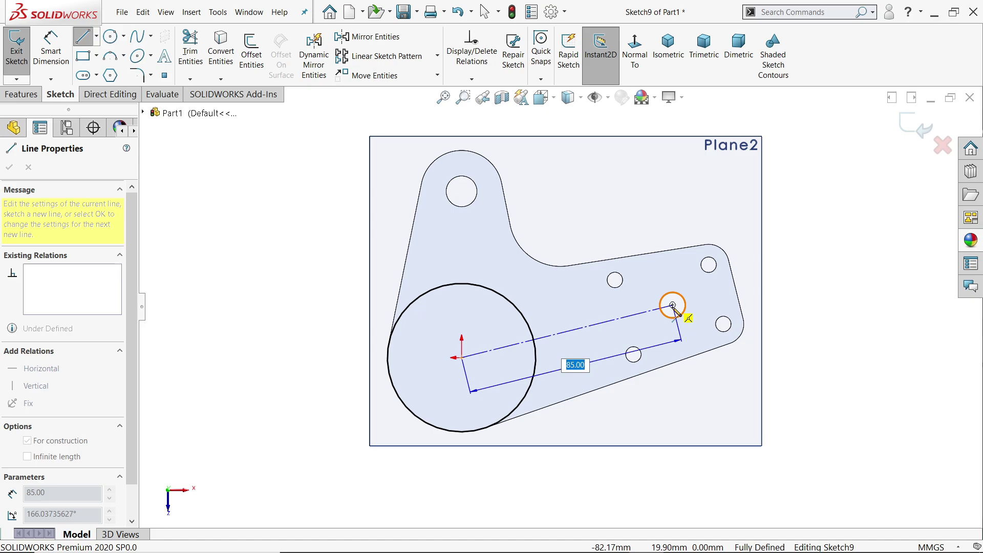
{"action": "left_click", "coordinate": [672, 305]}
{"action": "right_click", "coordinate": [737, 274]}
{"action": "left_click", "coordinate": [739, 281]}
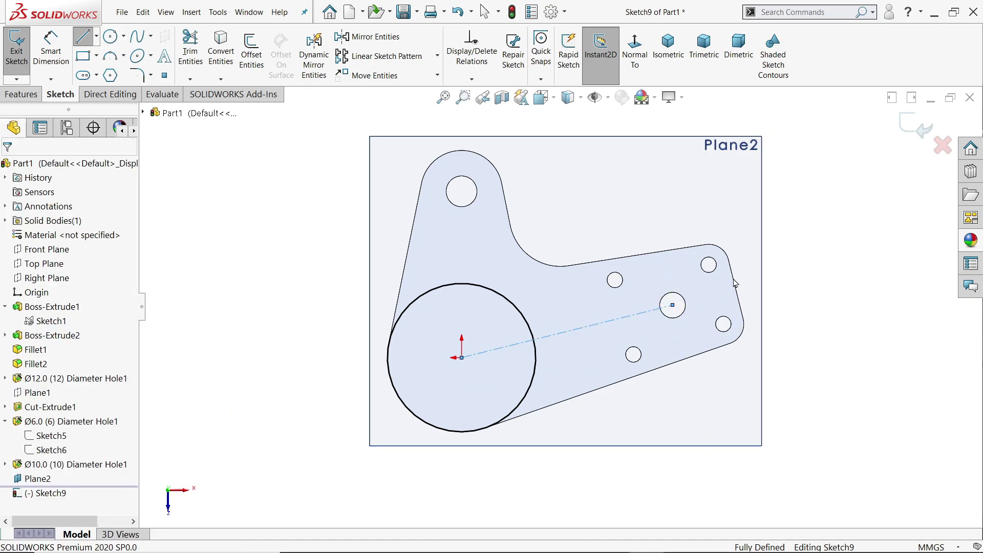
Sketch the arm outline from the circle's top: a line, a rounded end arc of about 11 mm radius, and a line back to the circle
{"action": "left_click", "coordinate": [83, 36]}
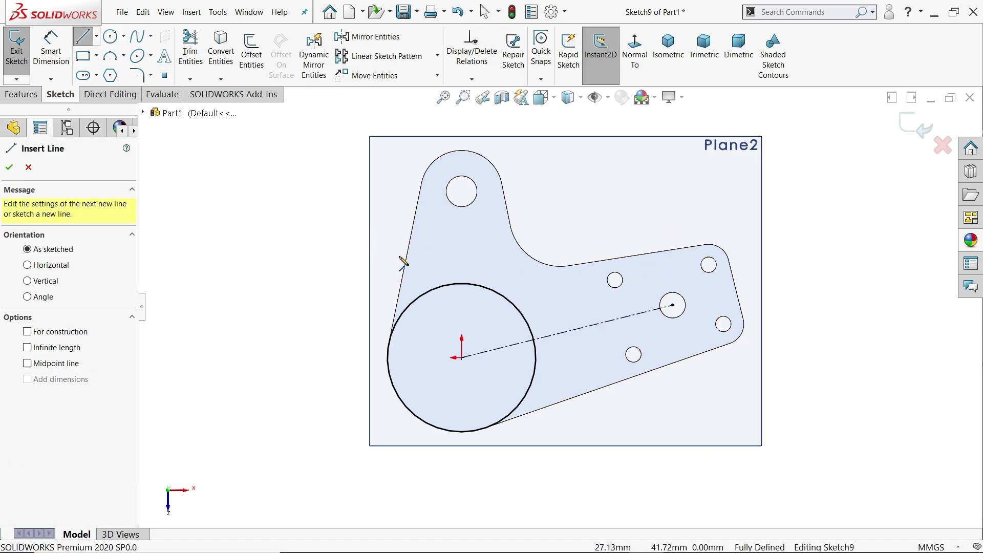
{"action": "left_click", "coordinate": [461, 283]}
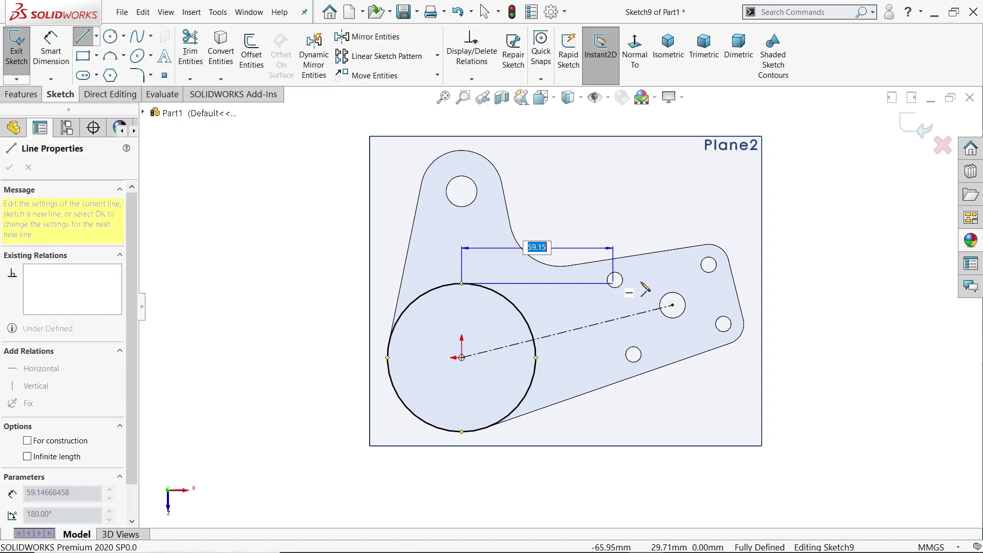
{"action": "left_click", "coordinate": [664, 281]}
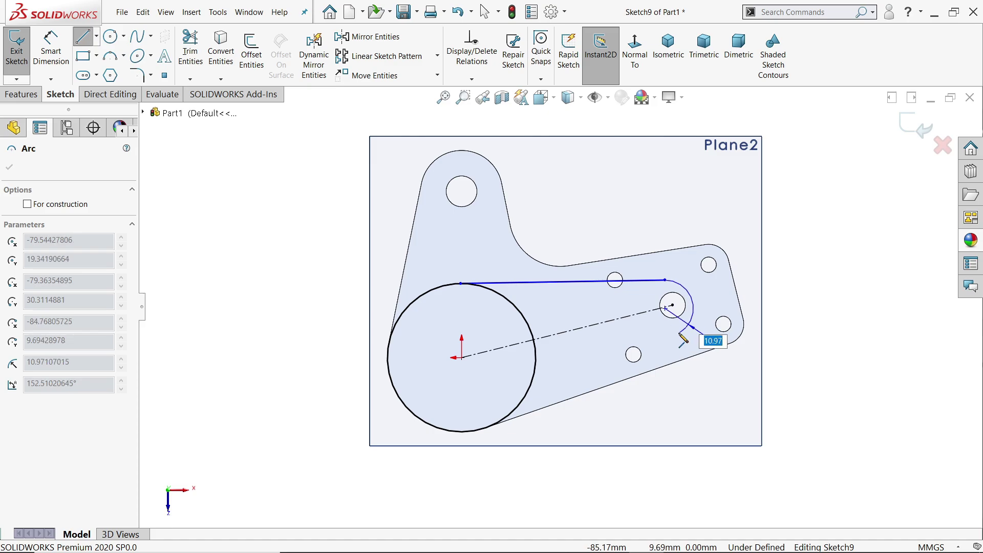
{"action": "left_click", "coordinate": [677, 333]}
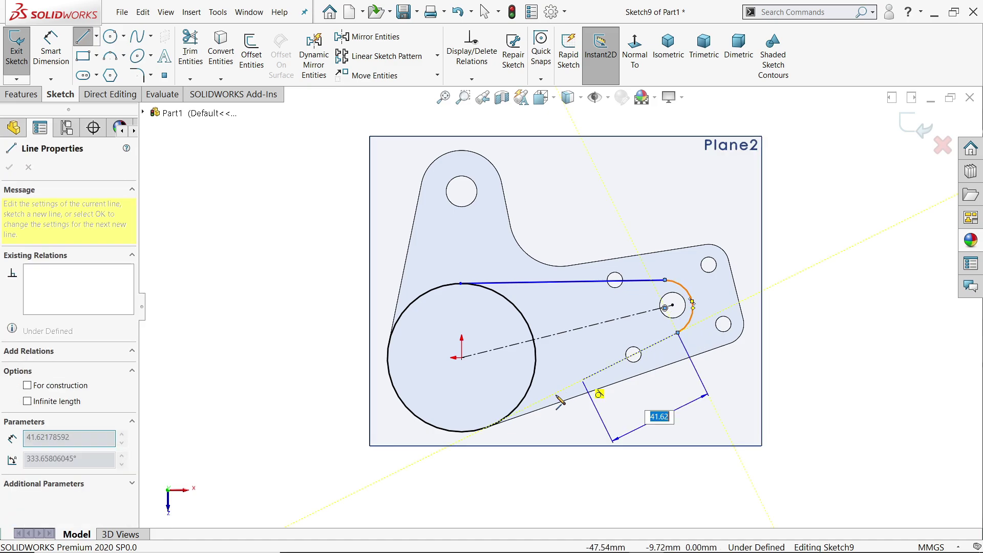
{"action": "left_click", "coordinate": [512, 411]}
{"action": "right_click", "coordinate": [558, 372]}
{"action": "left_click", "coordinate": [576, 380]}
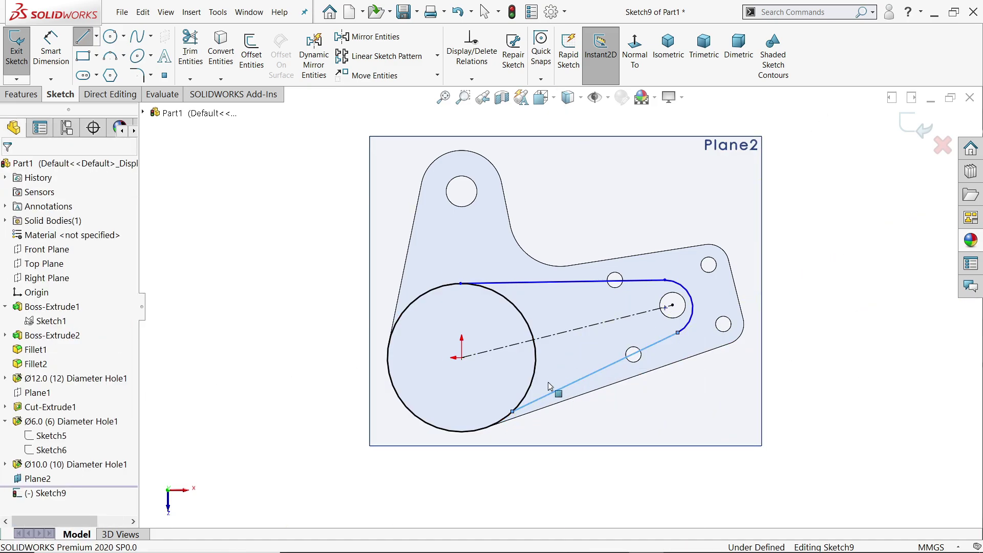
Make the outline's lower line tangent to the large circle and to the rounded end arc
{"action": "scroll", "coordinate": [549, 386], "scroll_direction": "down", "scroll_amount": 4}
{"action": "mouse_move", "coordinate": [493, 384]}
{"action": "left_mouse_down"}
{"action": "mouse_move", "coordinate": [463, 440]}
{"action": "mouse_move", "coordinate": [477, 442]}
{"action": "left_mouse_up"}
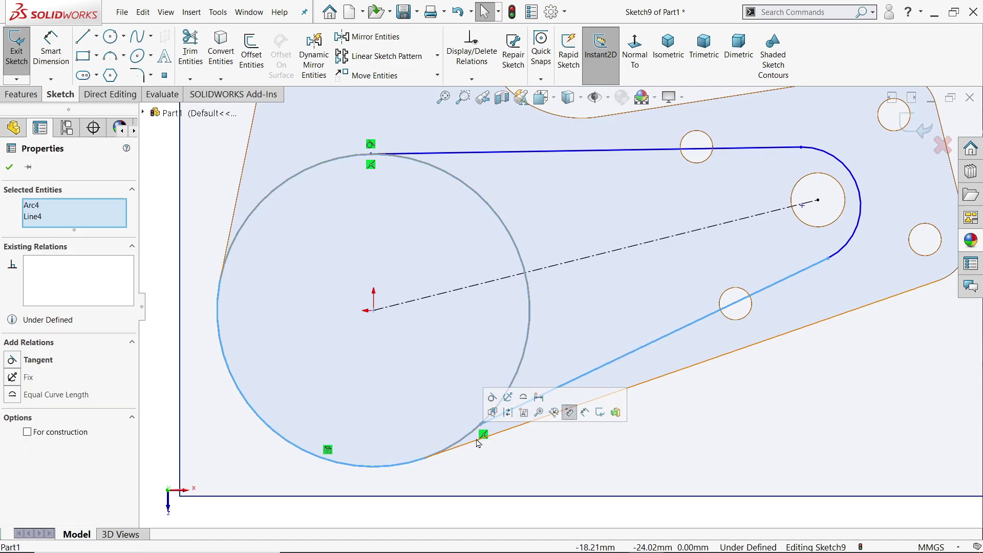
{"action": "left_click", "coordinate": [492, 397]}
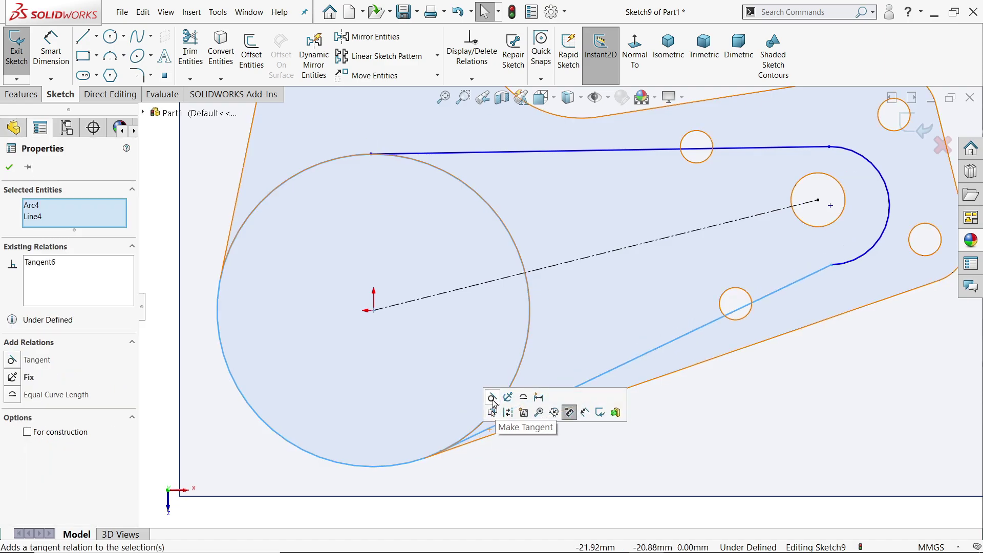
{"action": "left_click", "coordinate": [830, 266]}
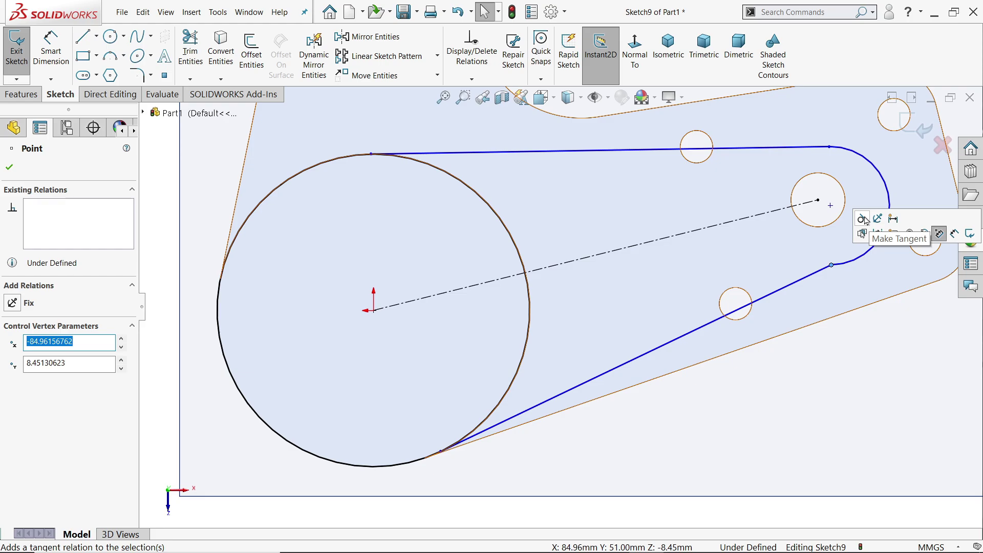
Merge the end arc's center with the centerline's endpoint at the 10 mm hole center
{"action": "left_click_drag", "start_coordinate": [831, 266], "coordinate": [817, 200]}
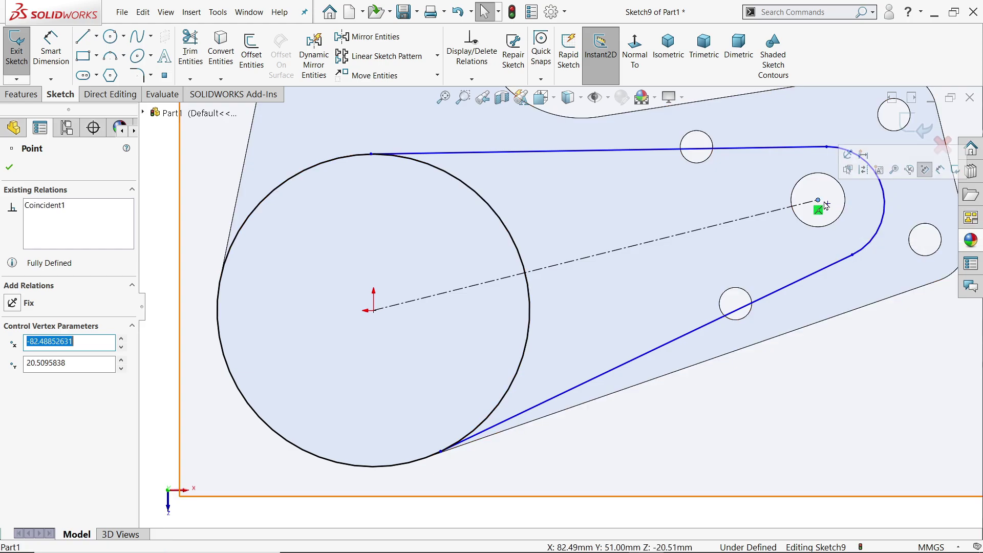
{"action": "key", "text": "ctrl+z"}
{"action": "left_click", "coordinate": [818, 200], "text": "ctrl"}
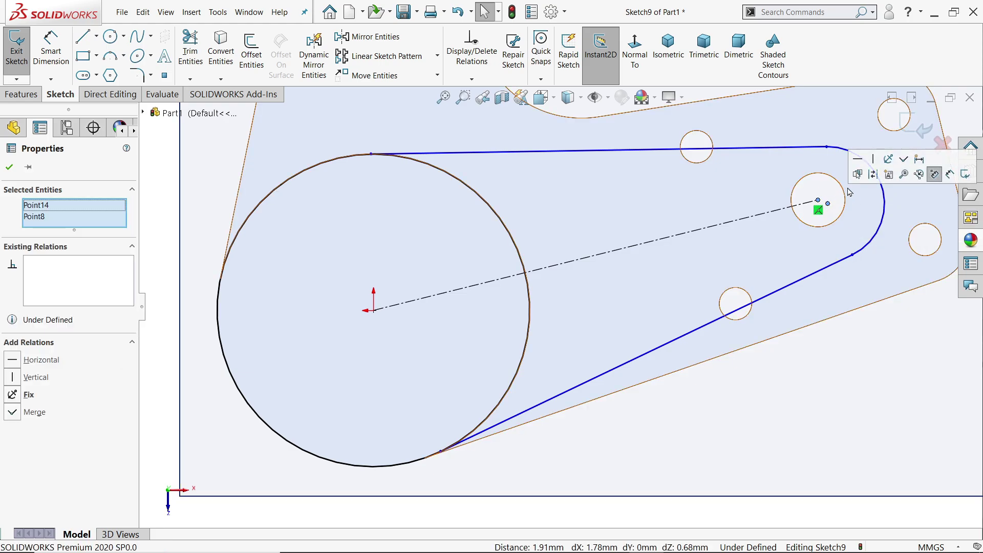
{"action": "left_click", "coordinate": [903, 159]}
{"action": "scroll", "coordinate": [569, 310], "scroll_direction": "up", "scroll_amount": 3}
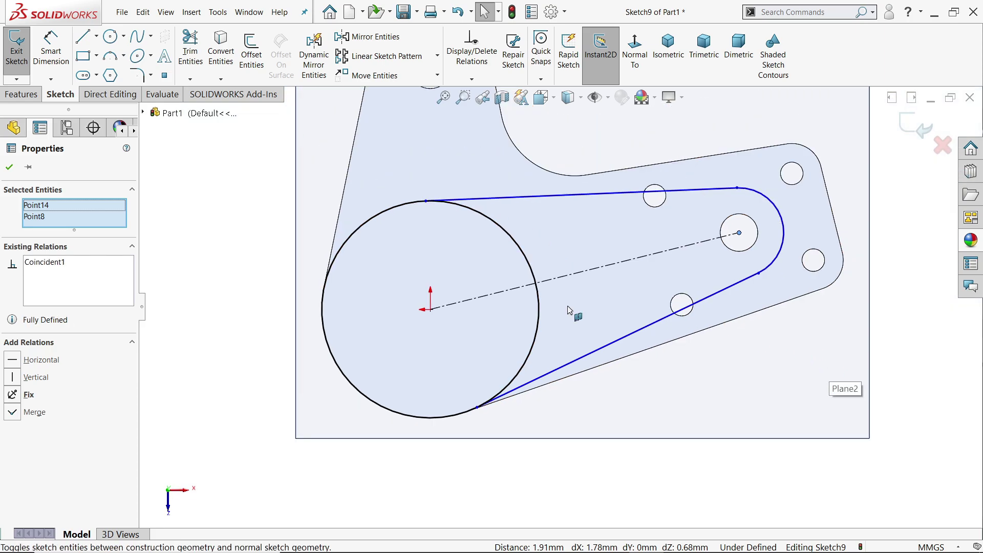
Dimension the arm's rounded end arc with a radius of 13 mm and view the sketch in isometric orientation
{"action": "right_click_drag", "start_coordinate": [569, 310], "coordinate": [570, 266]}
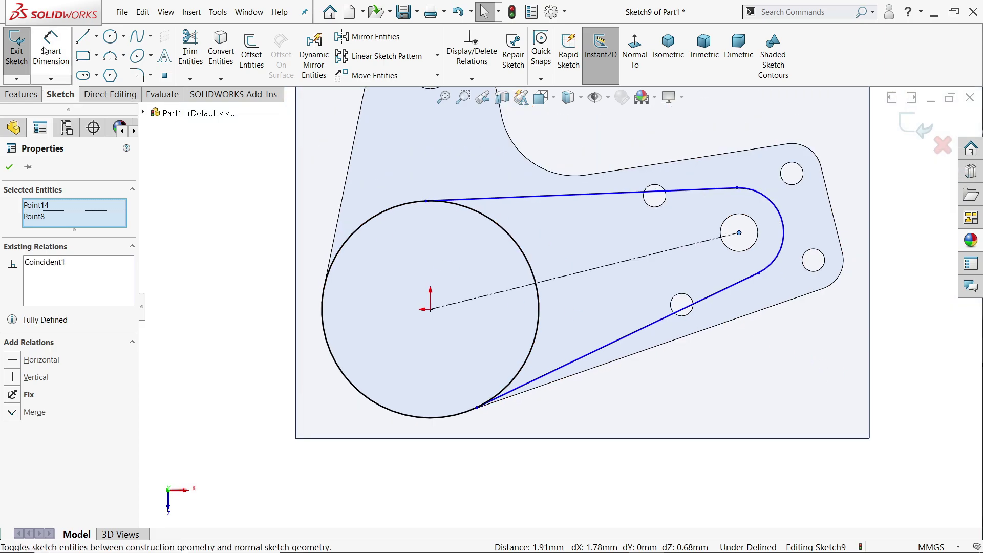
{"action": "left_click", "coordinate": [757, 196]}
{"action": "left_click", "coordinate": [761, 121]}
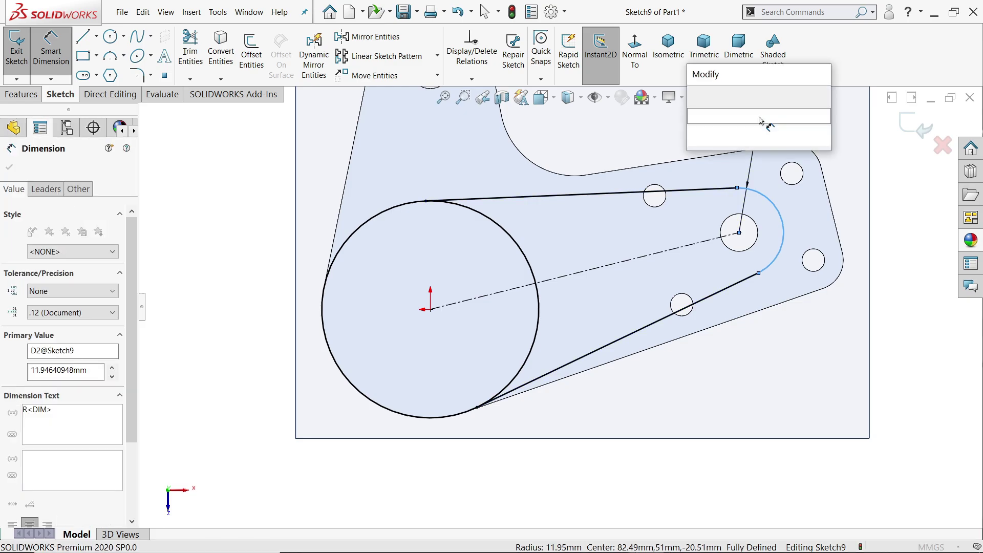
{"action": "type", "text": "13"}
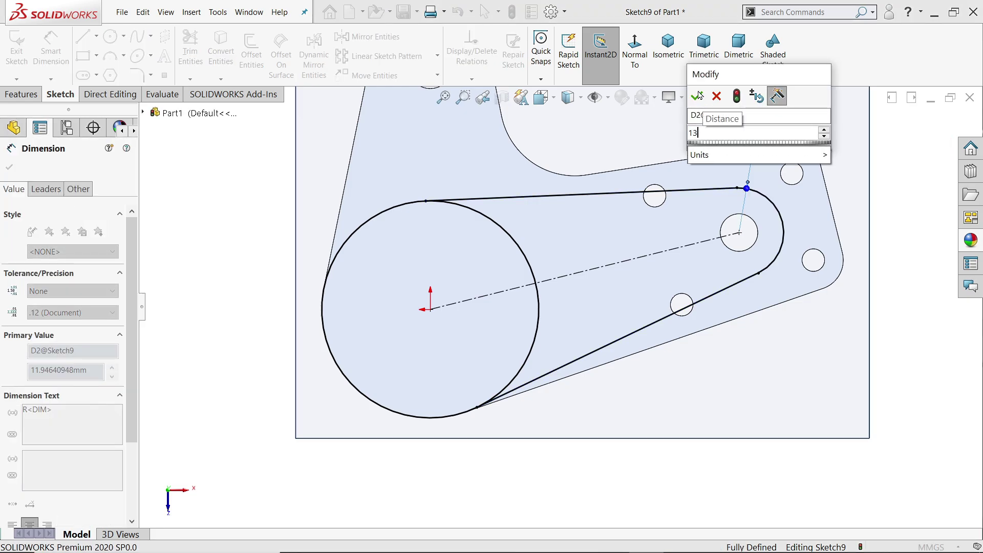
{"action": "left_click", "coordinate": [699, 101]}
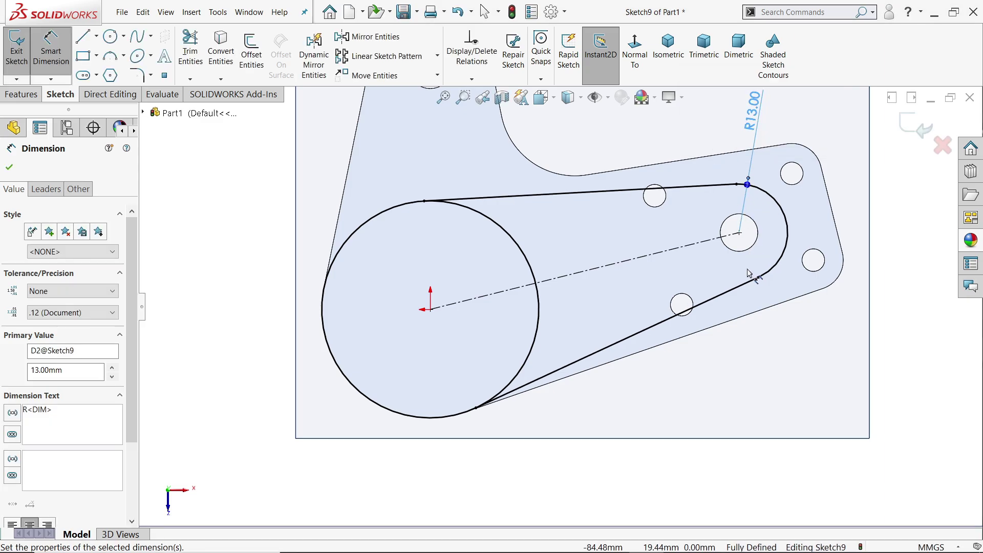
{"action": "key", "text": "z"}
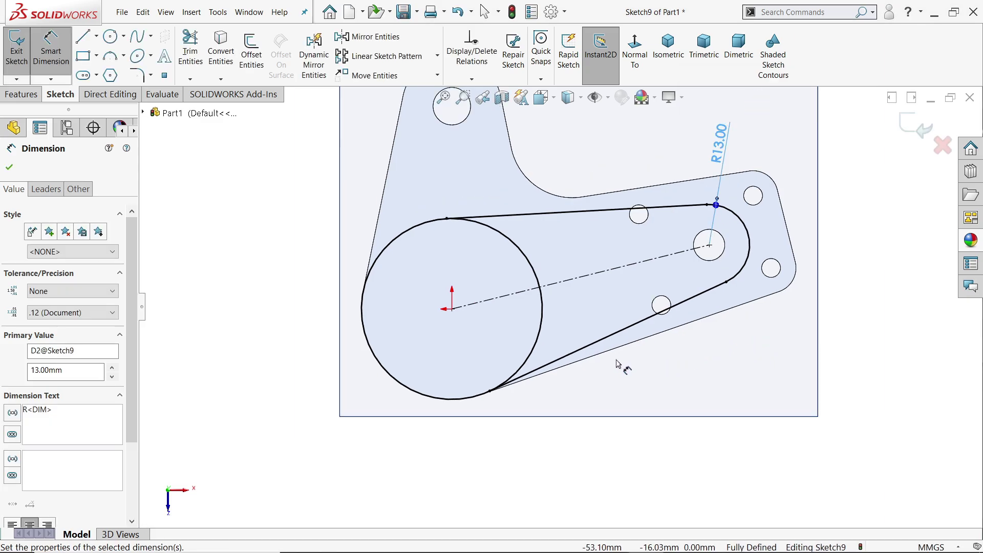
{"action": "key", "text": "ctrl+7"}
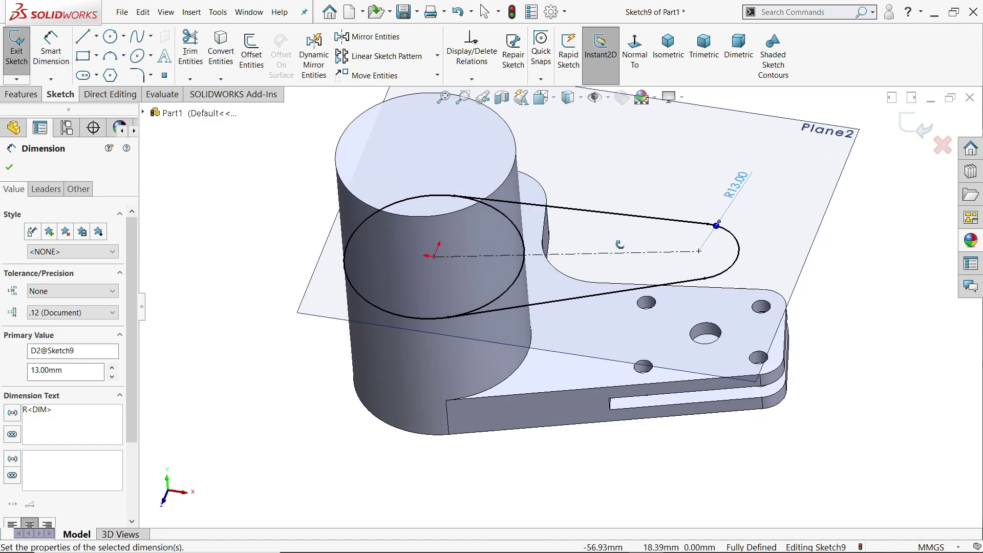
{"action": "left_click", "coordinate": [10, 167]}
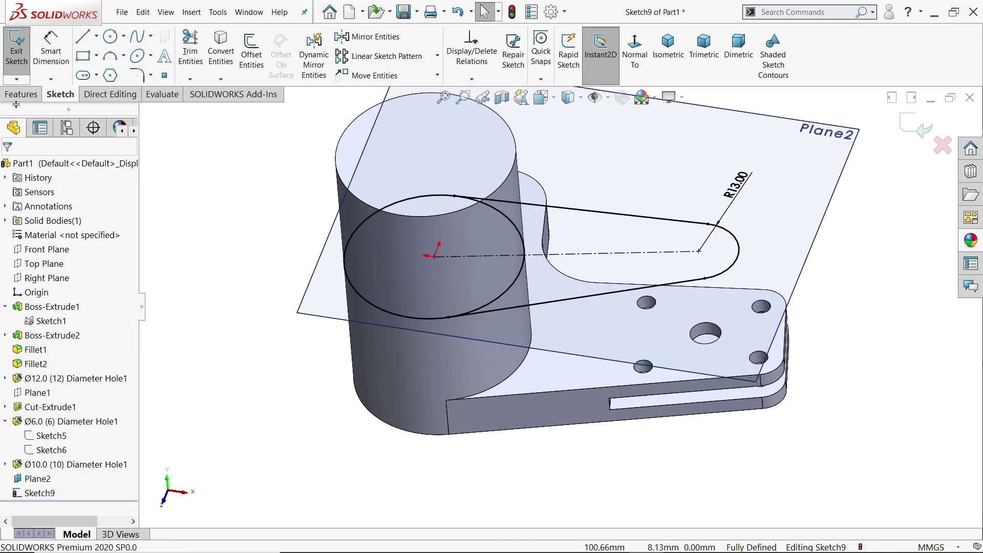
Begin an Extruded Boss/Base from the arm sketch, selecting only the region between the cylinder and the rounded end as contour
{"action": "left_click", "coordinate": [21, 94]}
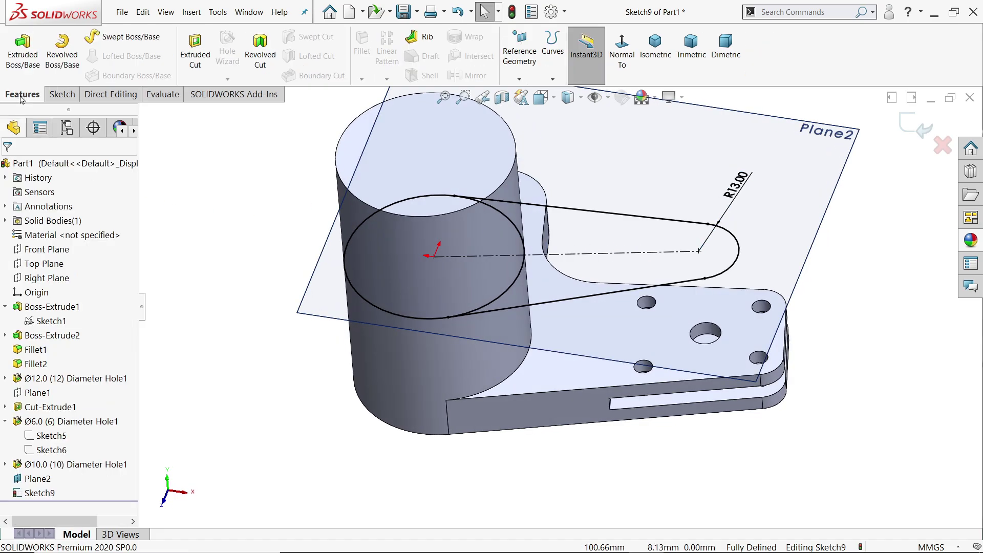
{"action": "left_click", "coordinate": [23, 52]}
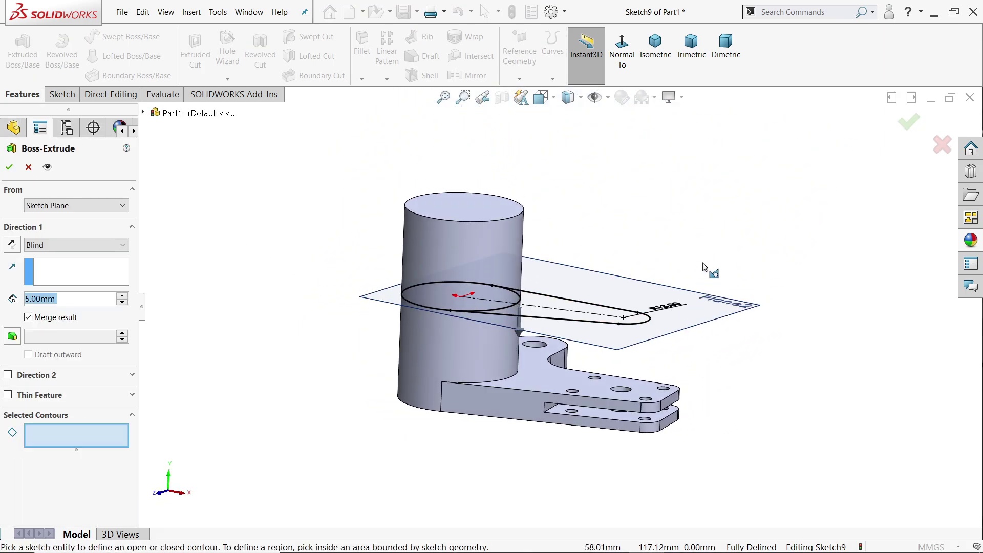
{"action": "middle_click_drag", "start_coordinate": [709, 270], "coordinate": [644, 302]}
{"action": "scroll", "coordinate": [625, 311], "scroll_direction": "down", "scroll_amount": 5}
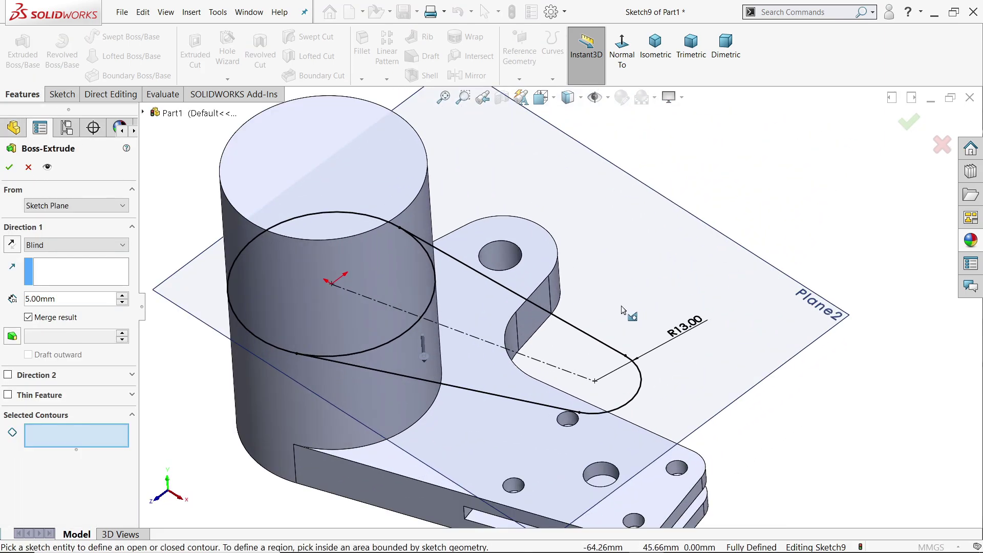
{"action": "left_click", "coordinate": [609, 394]}
{"action": "middle_click_drag", "start_coordinate": [461, 394], "coordinate": [472, 352]}
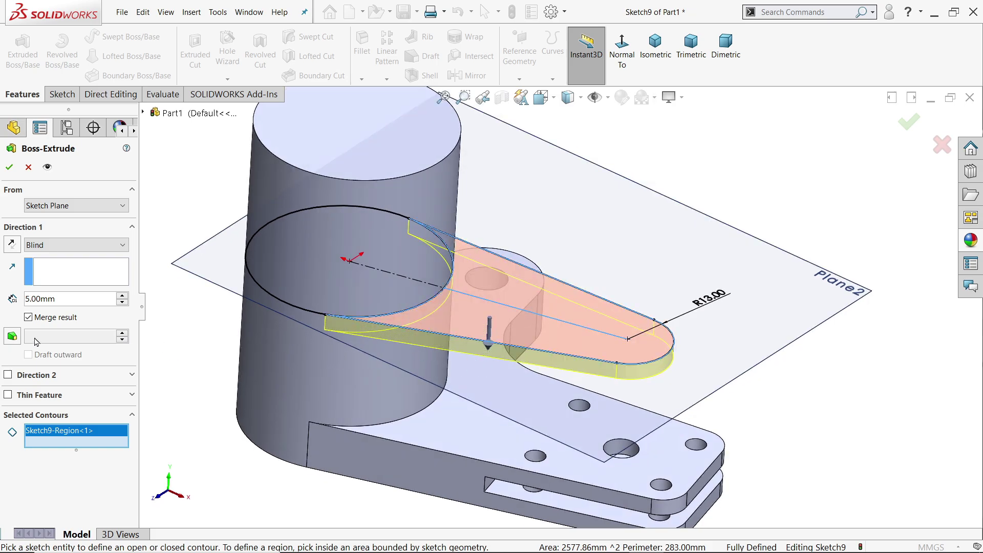
Extrude the arm region to a blind depth of 15 mm in the reversed, upward direction, and hide the 51 mm offset plane
{"action": "double_click", "coordinate": [61, 298]}
{"action": "type", "text": "15"}
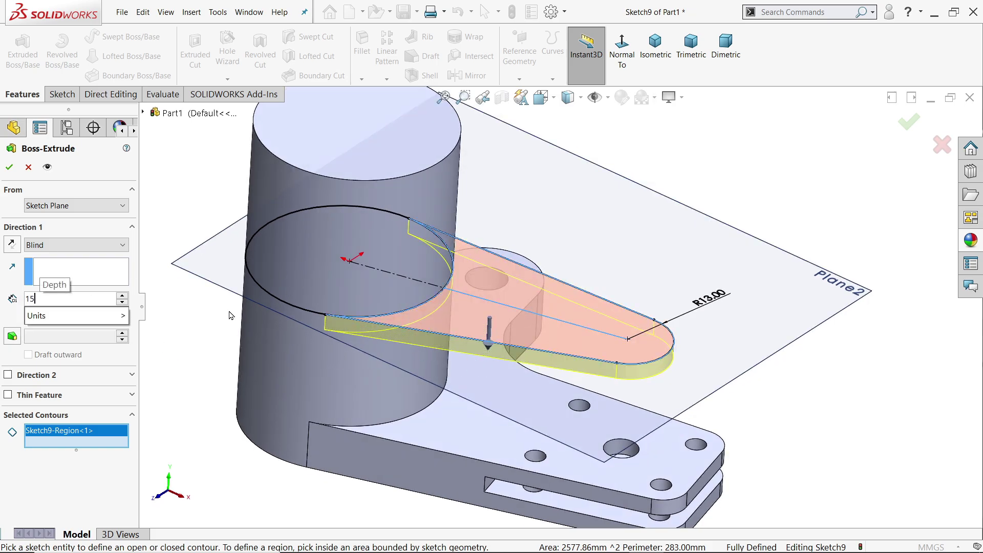
{"action": "key", "text": "Return"}
{"action": "scroll", "coordinate": [433, 366], "scroll_direction": "down", "scroll_amount": 2}
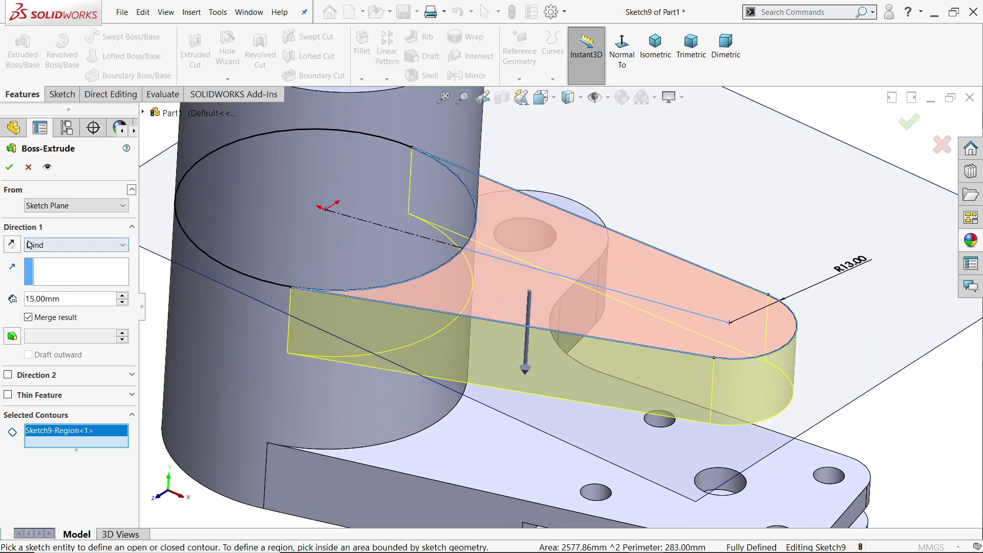
{"action": "left_click", "coordinate": [11, 244]}
{"action": "key", "text": "f"}
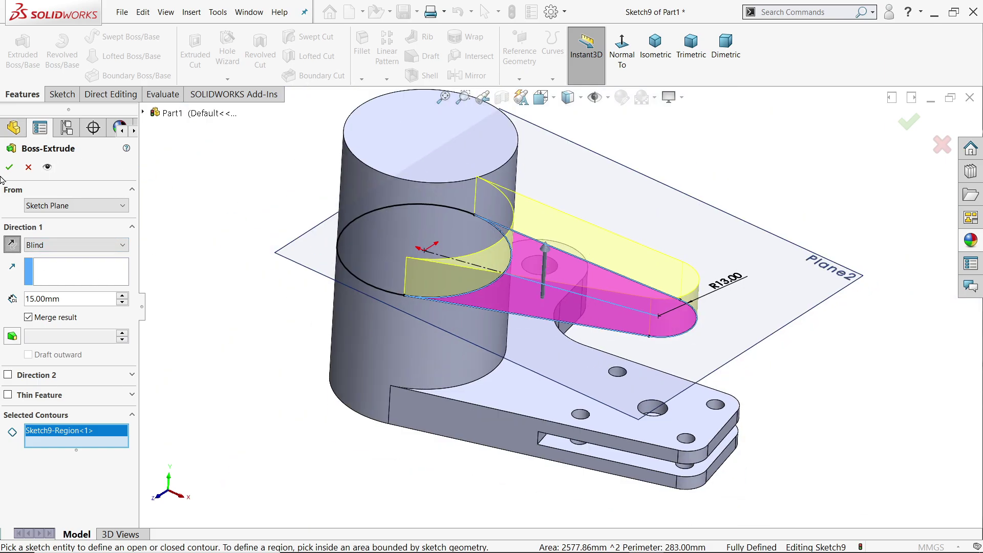
{"action": "left_click", "coordinate": [9, 167]}
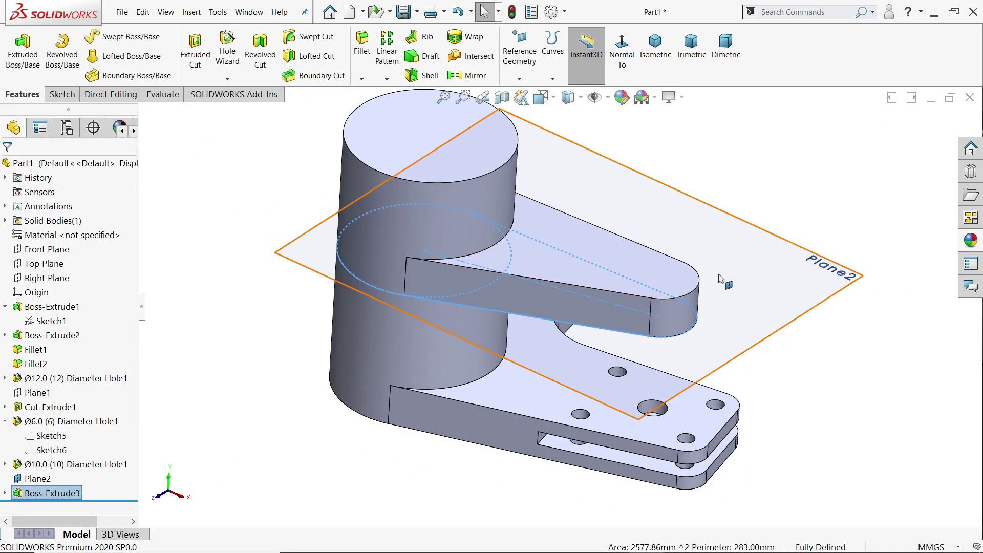
{"action": "left_click", "coordinate": [797, 250]}
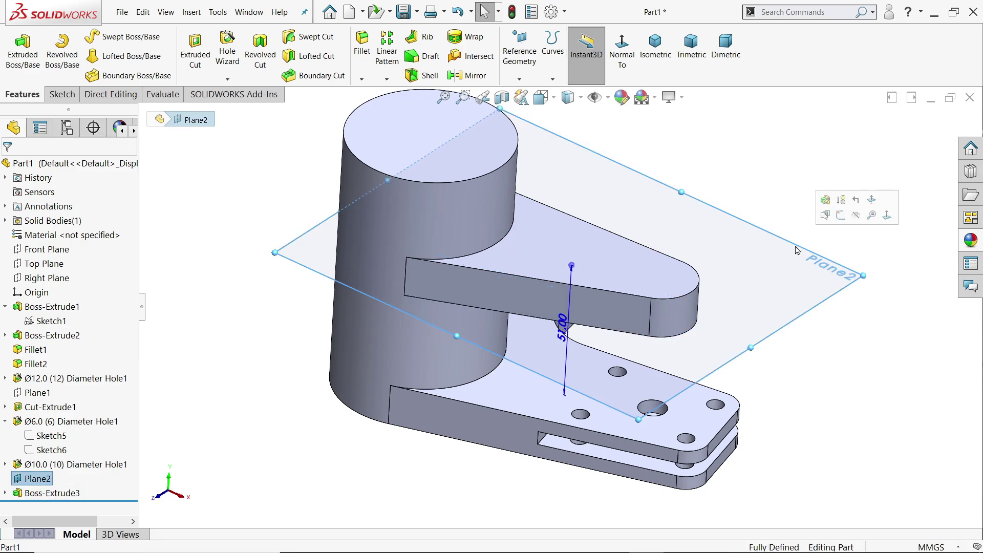
{"action": "left_click", "coordinate": [858, 220]}
Switch to the 127.PNG drawing in Photos, examine sections L-L and A-A for the second arm's thickness and hole details, and return to SOLIDWORKS
{"action": "key", "text": "alt+Tab"}
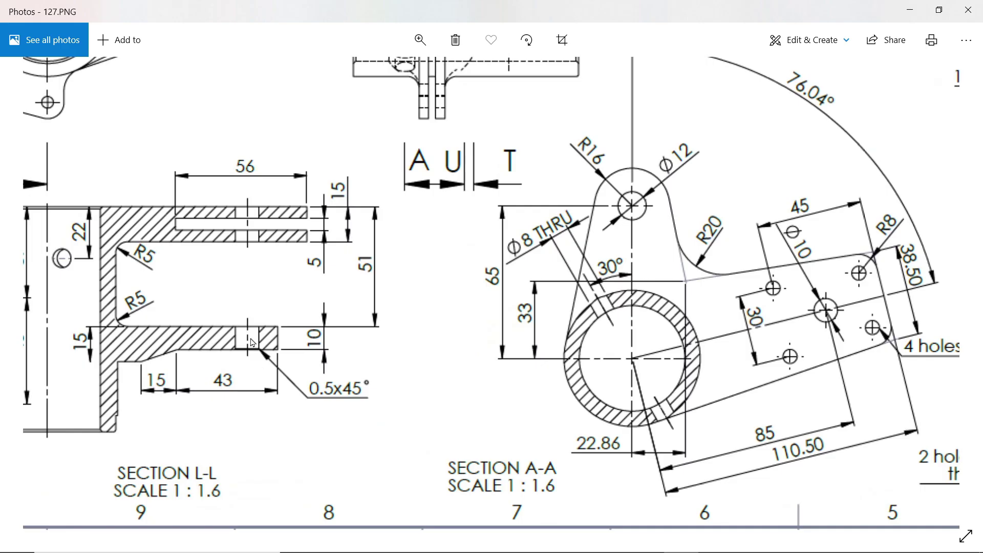
{"action": "scroll", "coordinate": [299, 350], "scroll_direction": "right", "scroll_amount": 10}
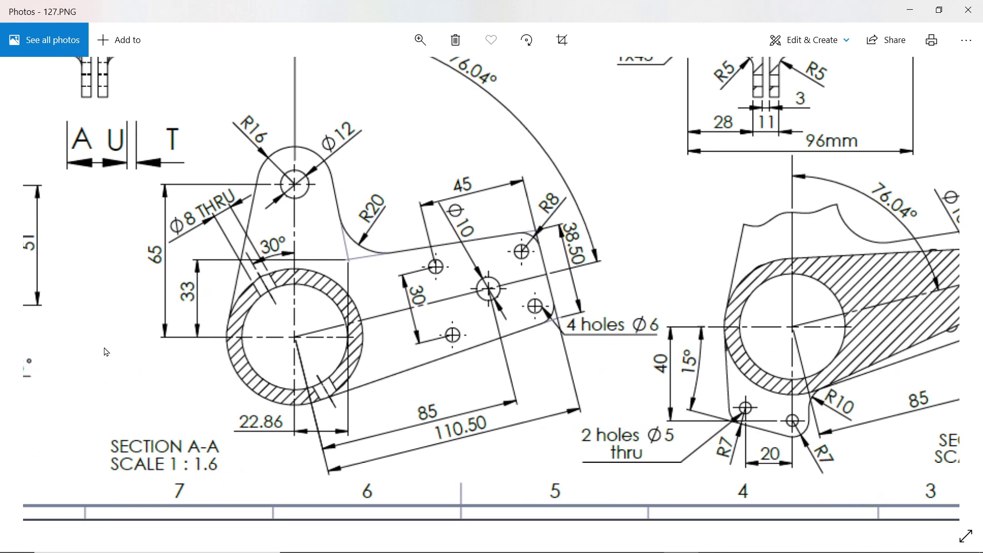
{"action": "scroll", "coordinate": [377, 340], "scroll_direction": "left", "scroll_amount": 11}
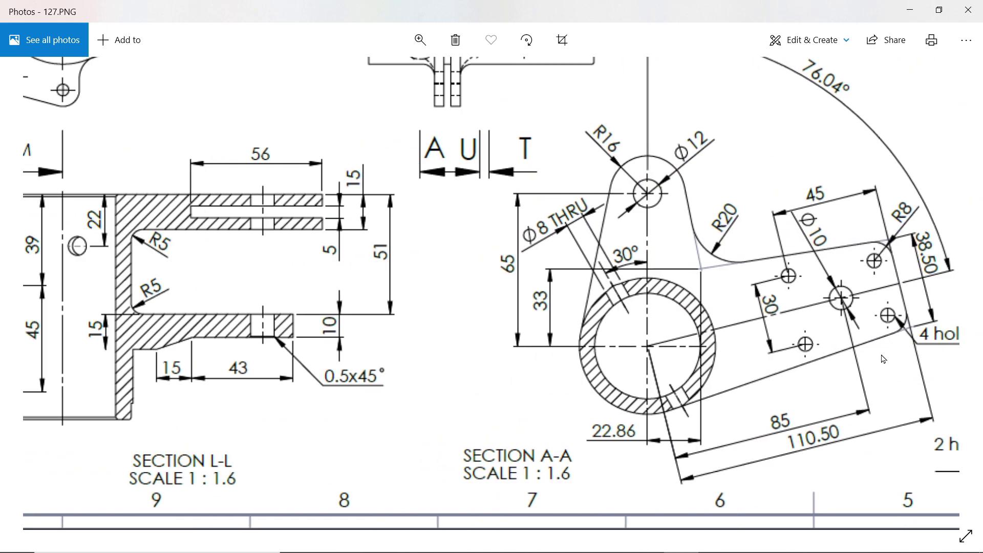
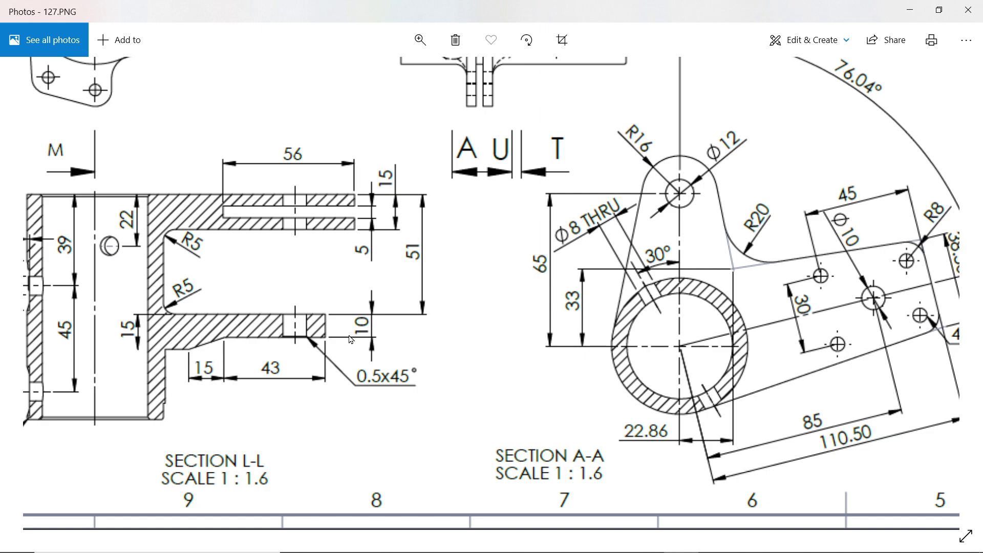
{"action": "key", "text": "alt+Tab"}
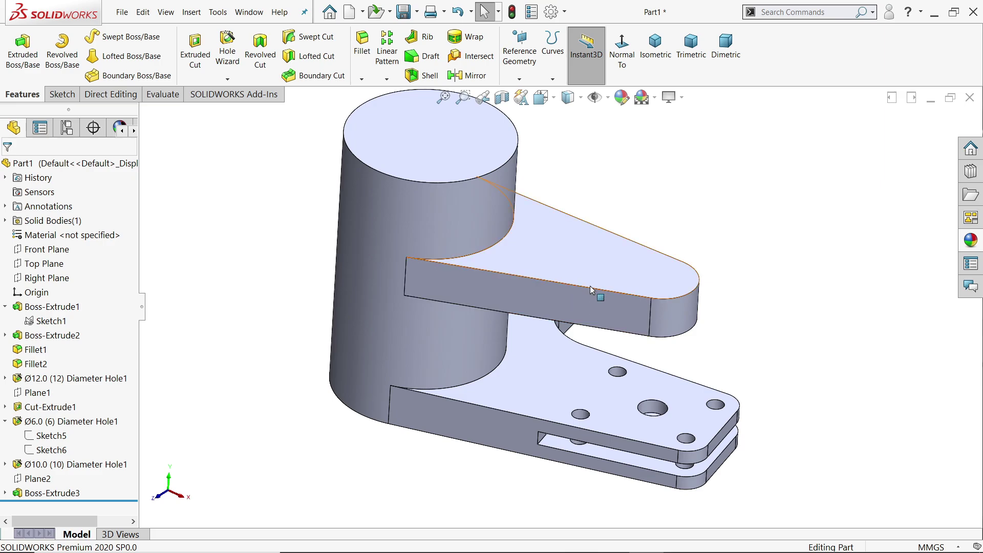
Turn on the display of temporary axes for the model's cylindrical faces and holes
{"action": "middle_click_drag", "start_coordinate": [574, 288], "coordinate": [587, 282]}
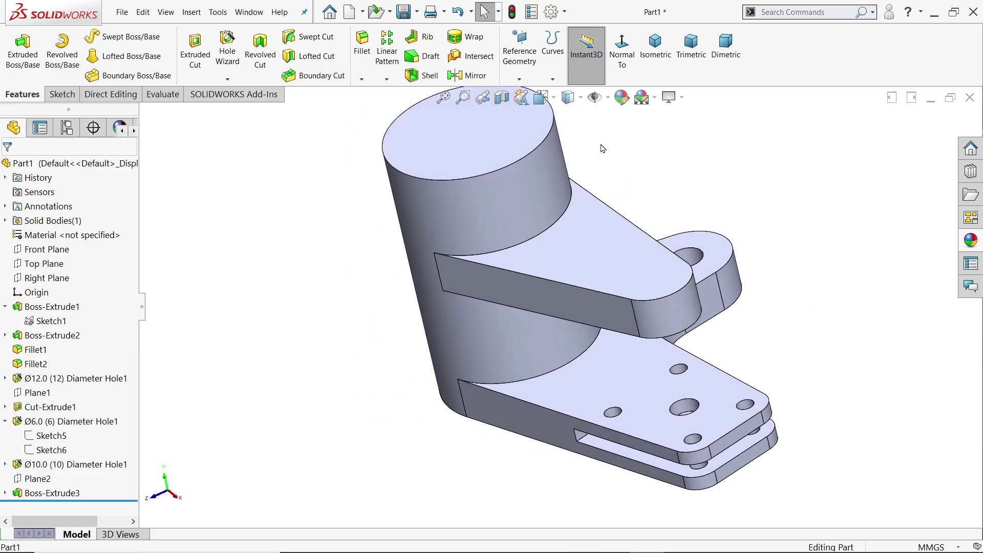
{"action": "left_click", "coordinate": [609, 100]}
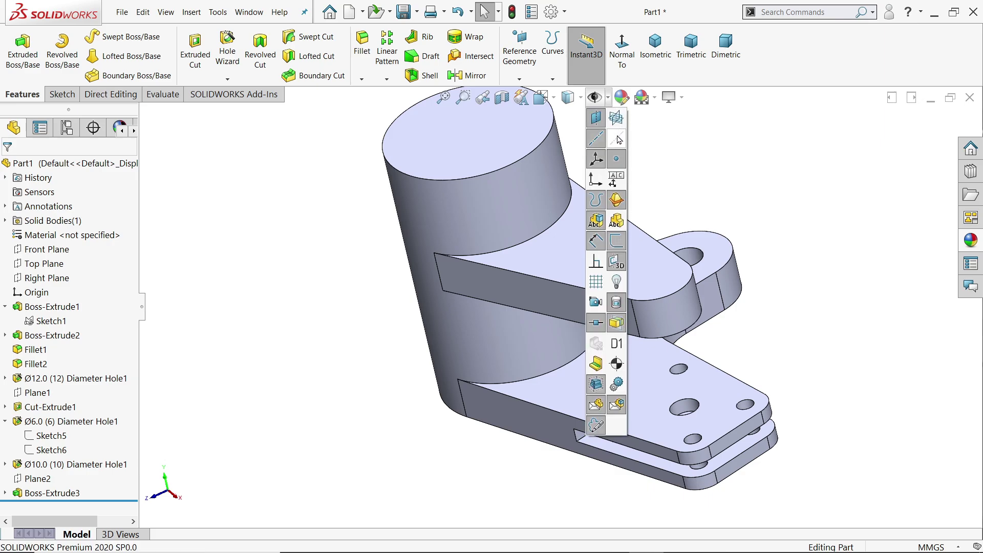
{"action": "left_click", "coordinate": [616, 138]}
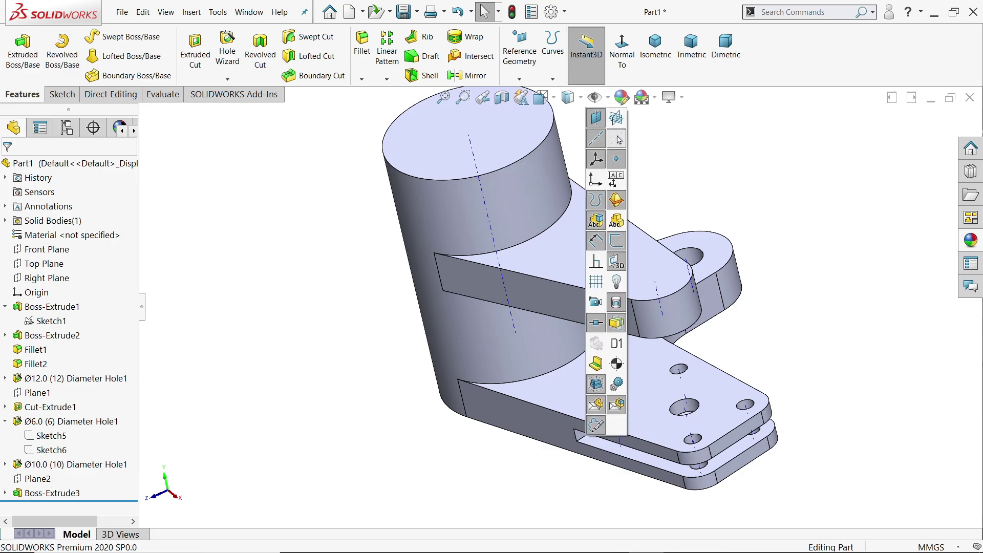
Create a reference plane through the large cylinder's axis and the axis of the second arm's rounded end
{"action": "left_click", "coordinate": [518, 79]}
{"action": "left_click", "coordinate": [523, 91]}
{"action": "left_click", "coordinate": [485, 219]}
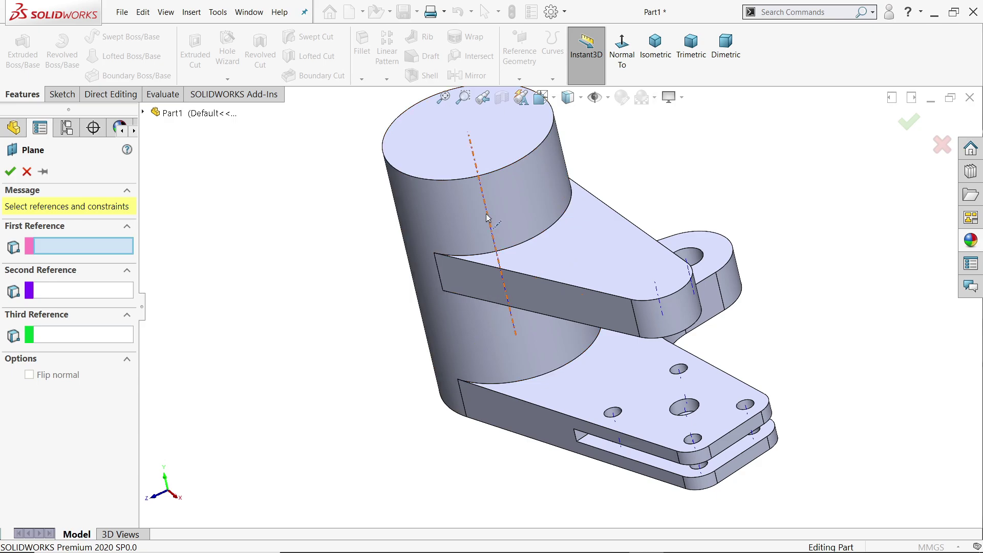
{"action": "scroll", "coordinate": [491, 225], "scroll_direction": "down", "scroll_amount": 2}
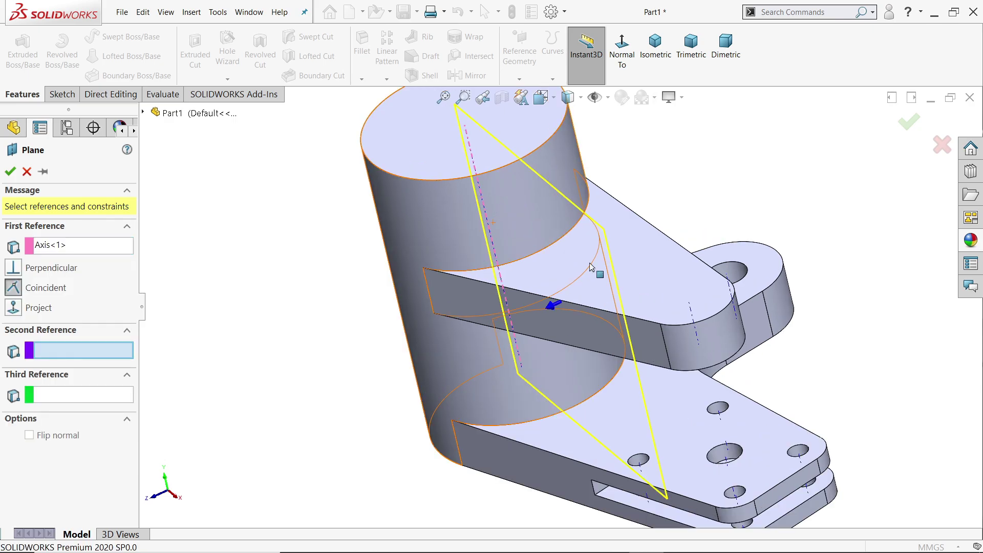
{"action": "left_click", "coordinate": [692, 314]}
{"action": "middle_click_drag", "start_coordinate": [794, 334], "coordinate": [751, 317]}
{"action": "key", "text": "ctrl+7"}
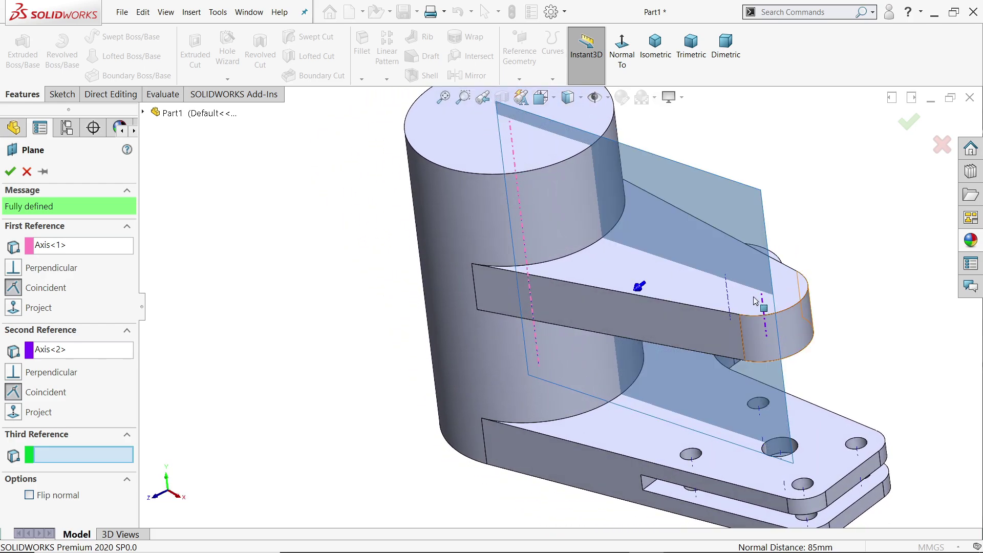
{"action": "left_click", "coordinate": [10, 172]}
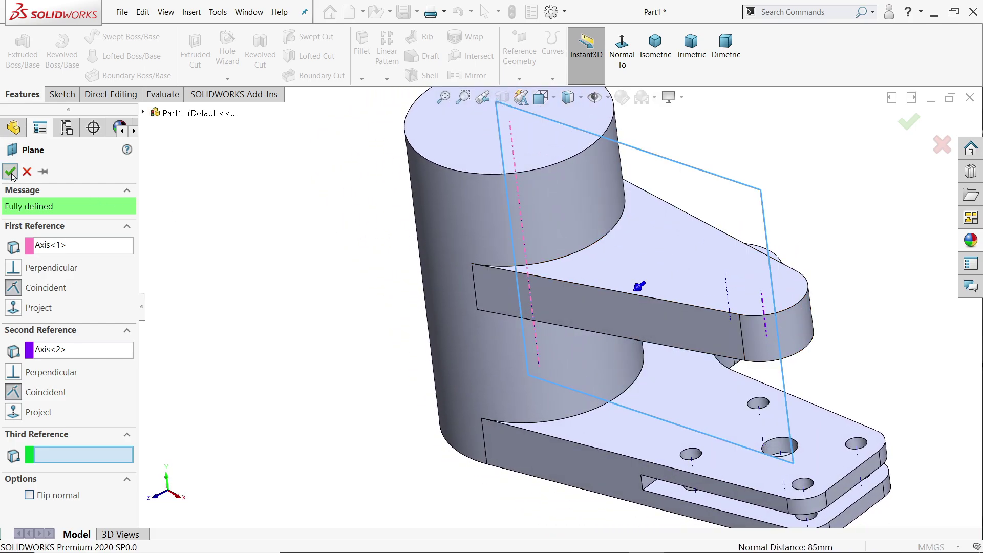
Sketch on the new plane a nearly horizontal line about 40 mm long from the arm's rounded end, connected to a slope reaching its top edge
{"action": "left_click", "coordinate": [61, 94]}
{"action": "left_click", "coordinate": [17, 47]}
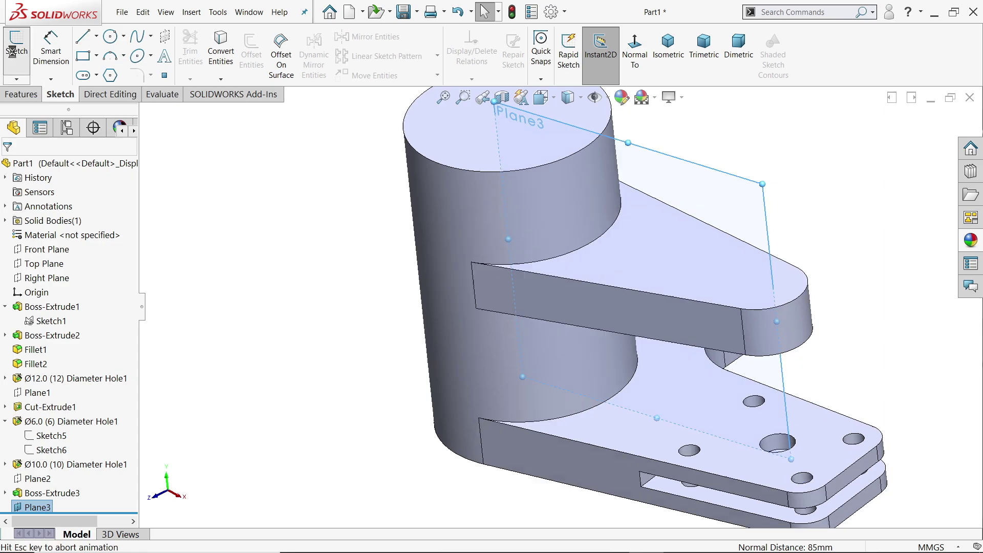
{"action": "left_click", "coordinate": [85, 40]}
{"action": "scroll", "coordinate": [653, 276], "scroll_direction": "down", "scroll_amount": 5}
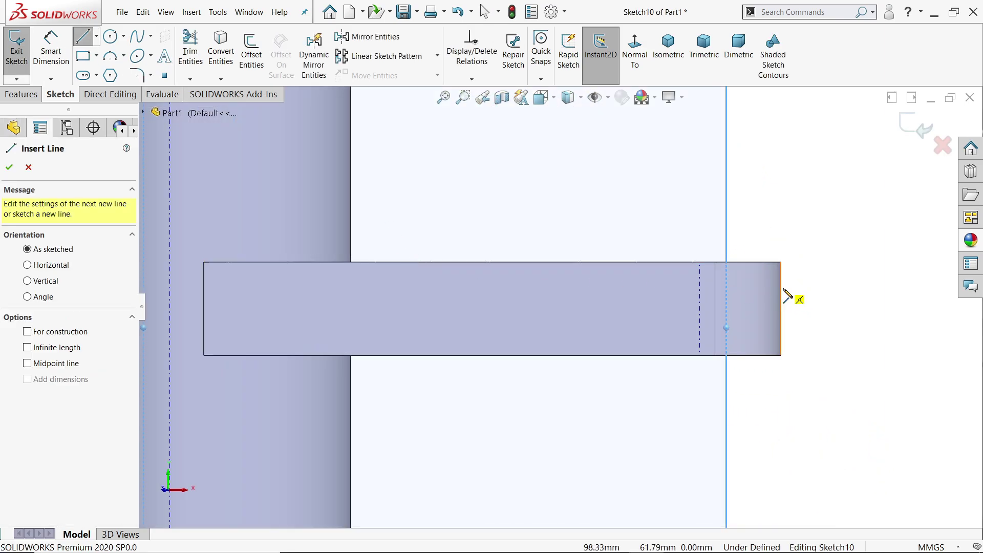
{"action": "left_click", "coordinate": [781, 289]}
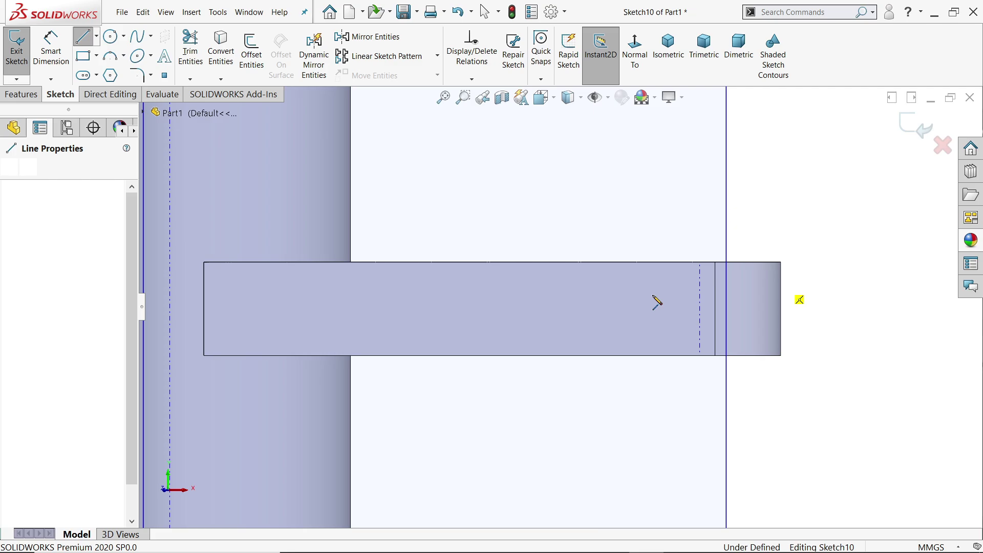
{"action": "left_click", "coordinate": [530, 292]}
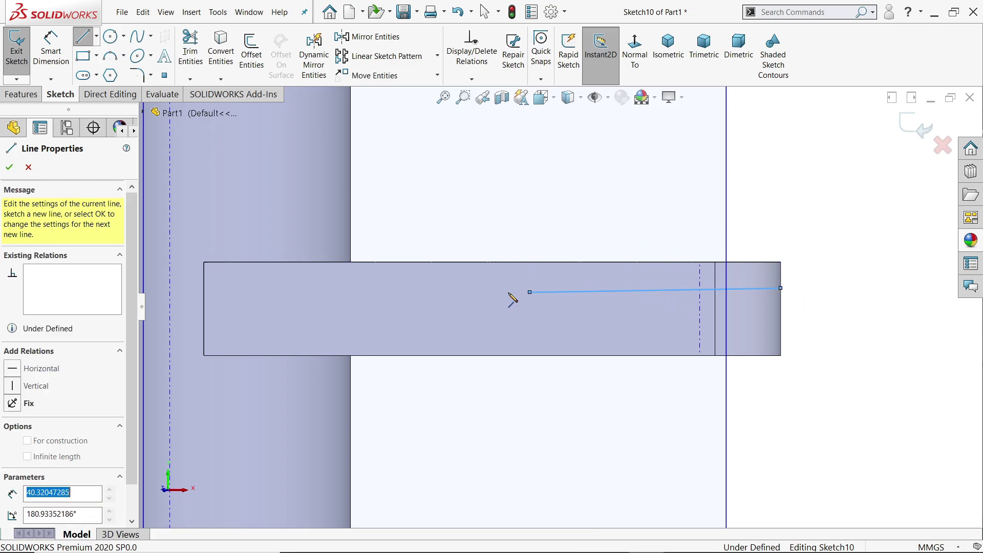
{"action": "left_click", "coordinate": [428, 265]}
{"action": "right_click", "coordinate": [441, 182]}
{"action": "left_click", "coordinate": [468, 195]}
{"action": "scroll", "coordinate": [512, 281], "scroll_direction": "up", "scroll_amount": 2}
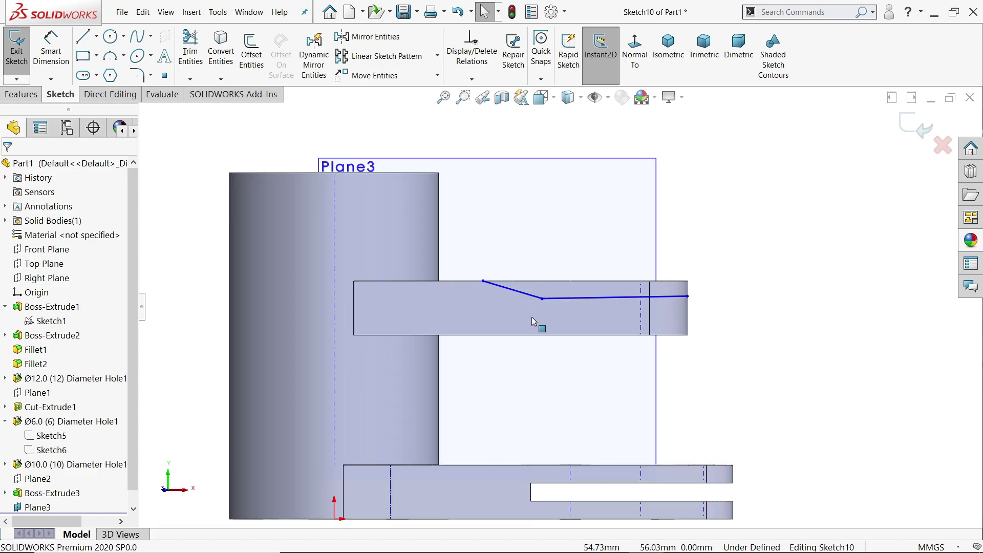
{"action": "scroll", "coordinate": [532, 320], "scroll_direction": "down", "scroll_amount": 4}
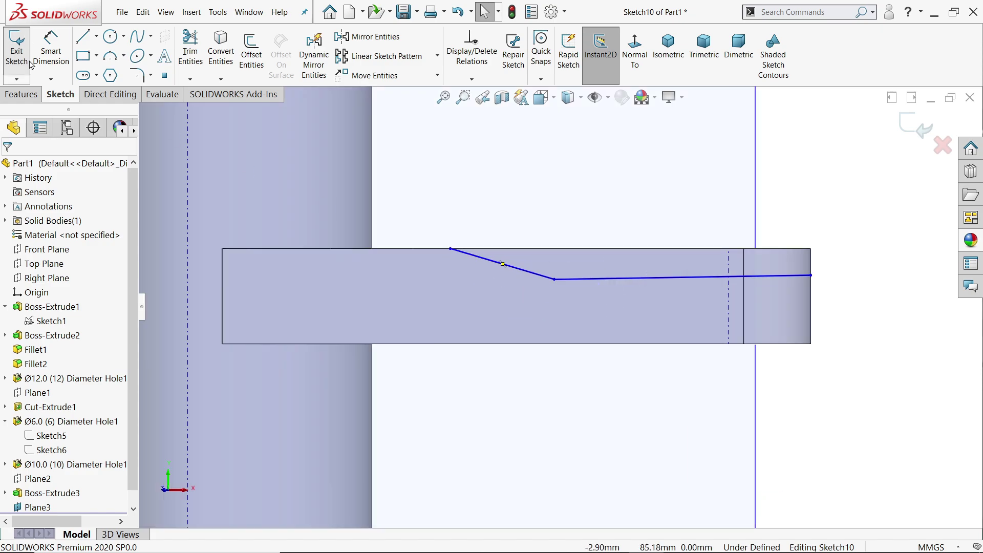
Dimension the profile's endpoint at the rounded end 10 mm above the arm's bottom edge
{"action": "left_click", "coordinate": [51, 51]}
{"action": "scroll", "coordinate": [831, 290], "scroll_direction": "down", "scroll_amount": 1}
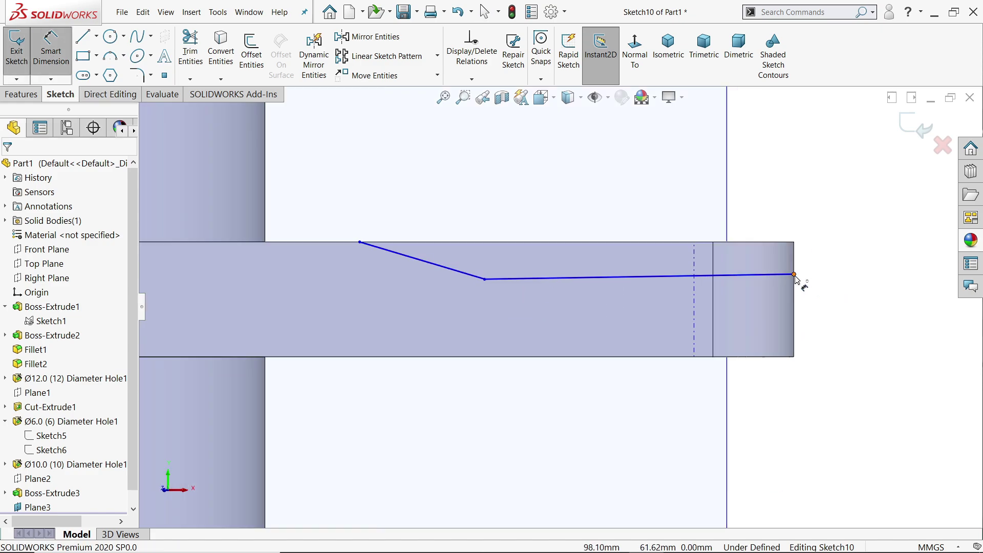
{"action": "left_click", "coordinate": [794, 275]}
{"action": "left_click", "coordinate": [779, 359]}
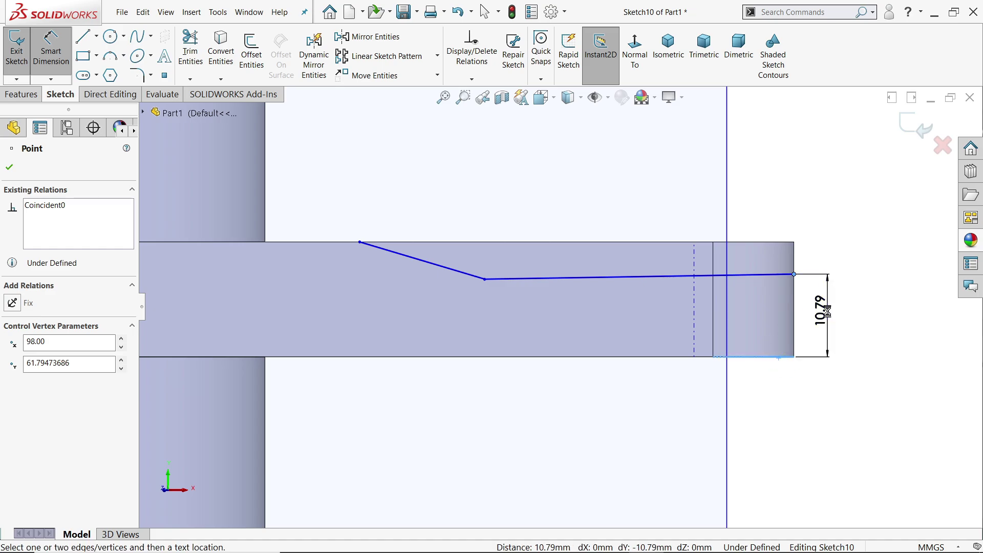
{"action": "left_click", "coordinate": [828, 320]}
{"action": "type", "text": "10"}
{"action": "key", "text": "Return"}
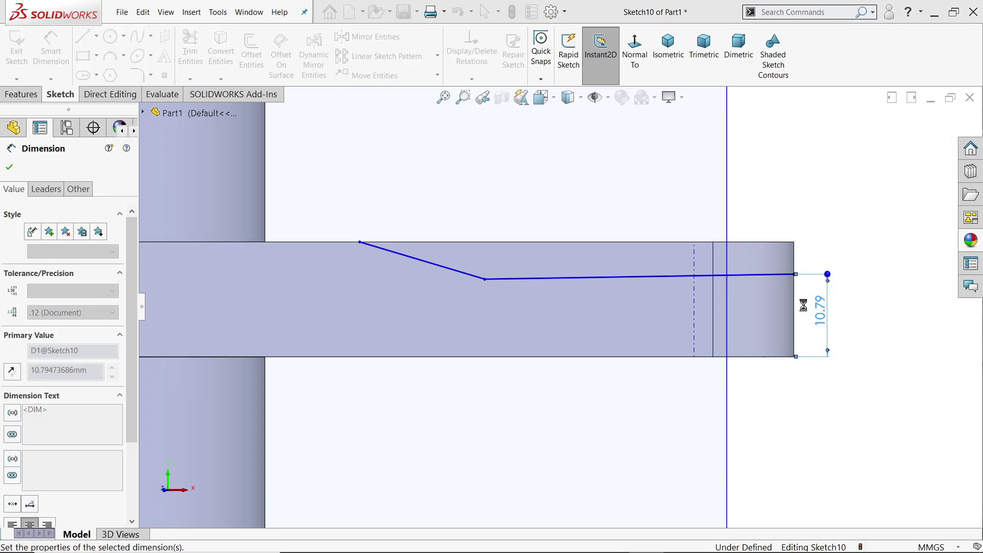
Dimension the profile lines horizontally, 43 mm for the long line and 15 mm for the sloped line
{"action": "left_click", "coordinate": [664, 281]}
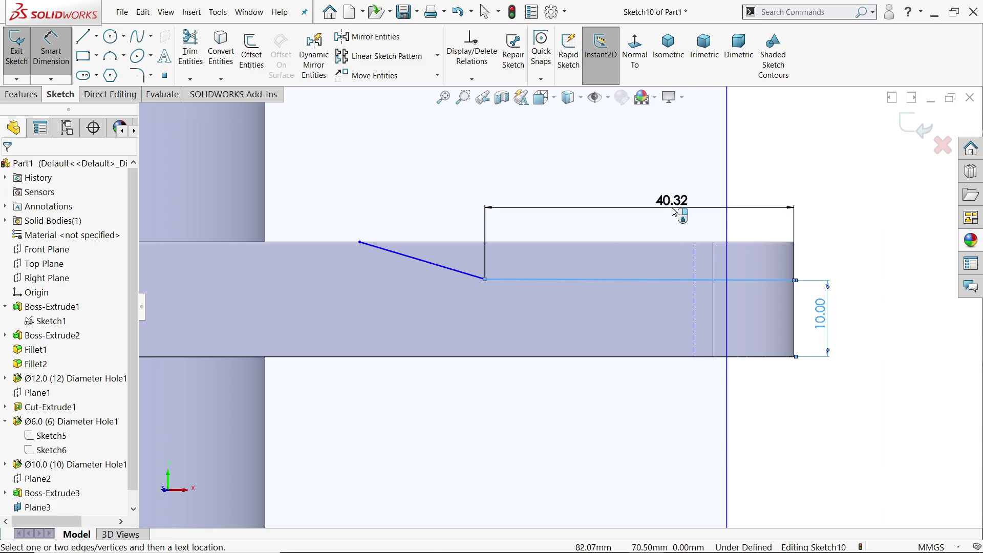
{"action": "left_click", "coordinate": [677, 214]}
{"action": "type", "text": "43"}
{"action": "key", "text": "Return"}
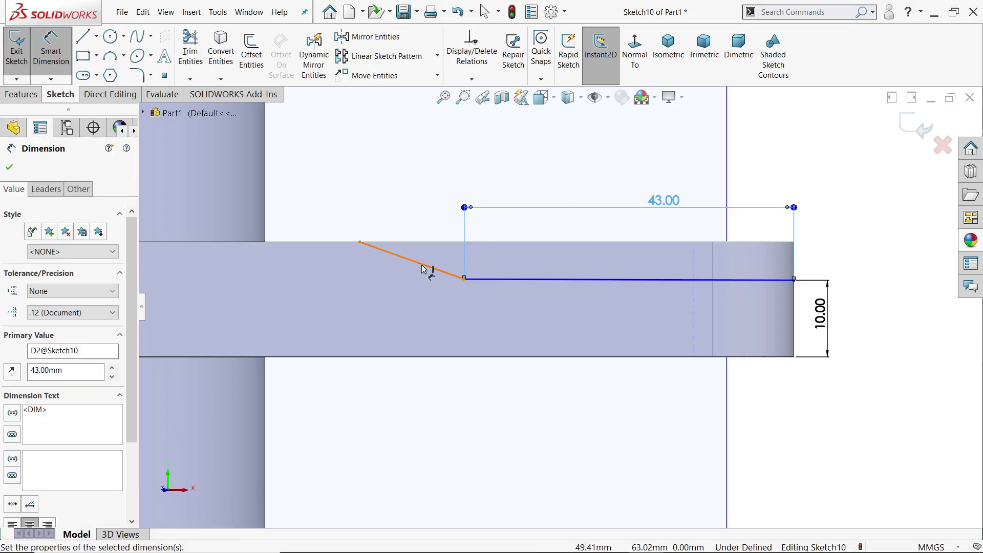
{"action": "left_click", "coordinate": [425, 261]}
{"action": "left_click", "coordinate": [420, 190]}
{"action": "type", "text": "15"}
{"action": "key", "text": "Return"}
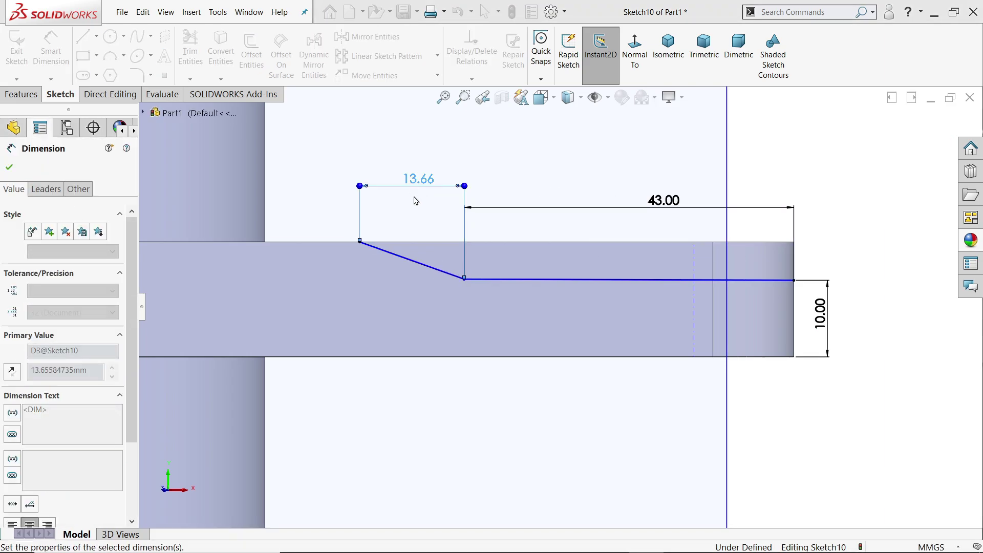
{"action": "left_click", "coordinate": [10, 168]}
{"action": "key", "text": "Escape"}
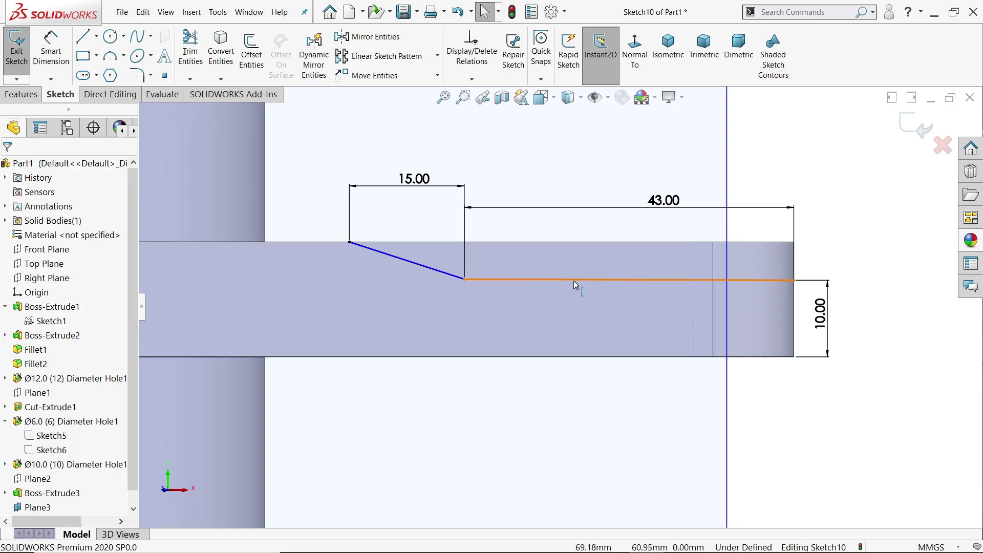
Add a horizontal relation to the 43 mm line of the profile
{"action": "left_click", "coordinate": [575, 280]}
{"action": "left_click", "coordinate": [605, 234]}
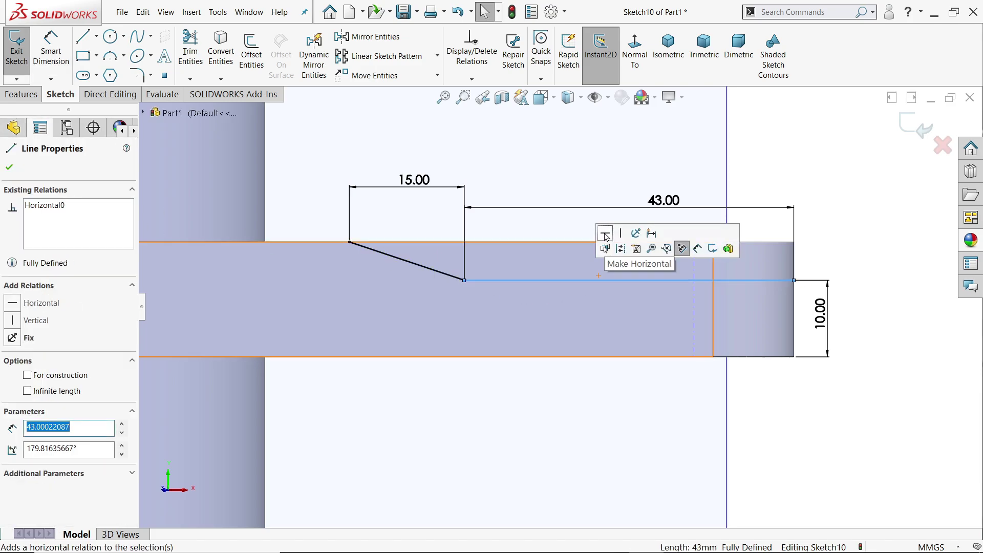
{"action": "left_click", "coordinate": [582, 149]}
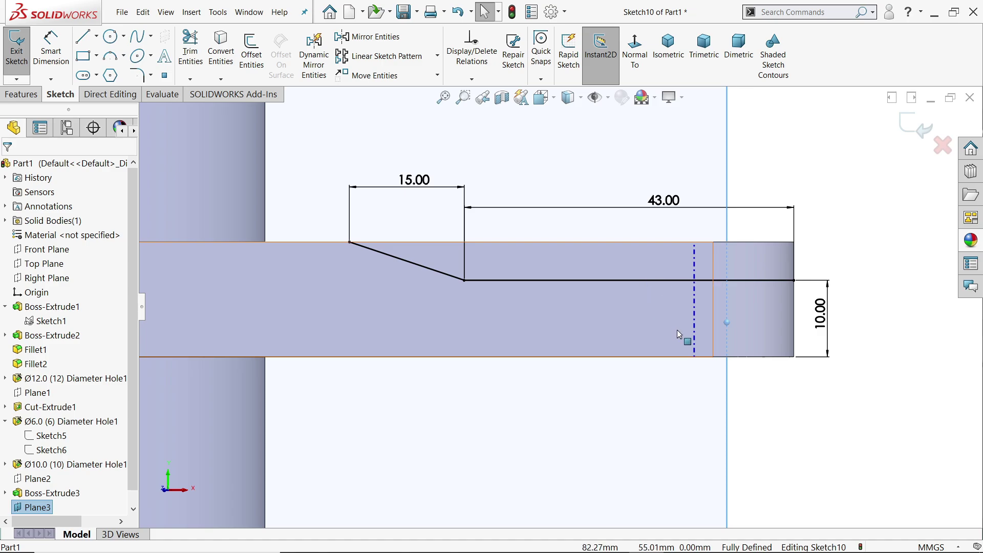
Begin an Extruded Cut from the open profile with the end condition Through All - Both
{"action": "left_click", "coordinate": [668, 49]}
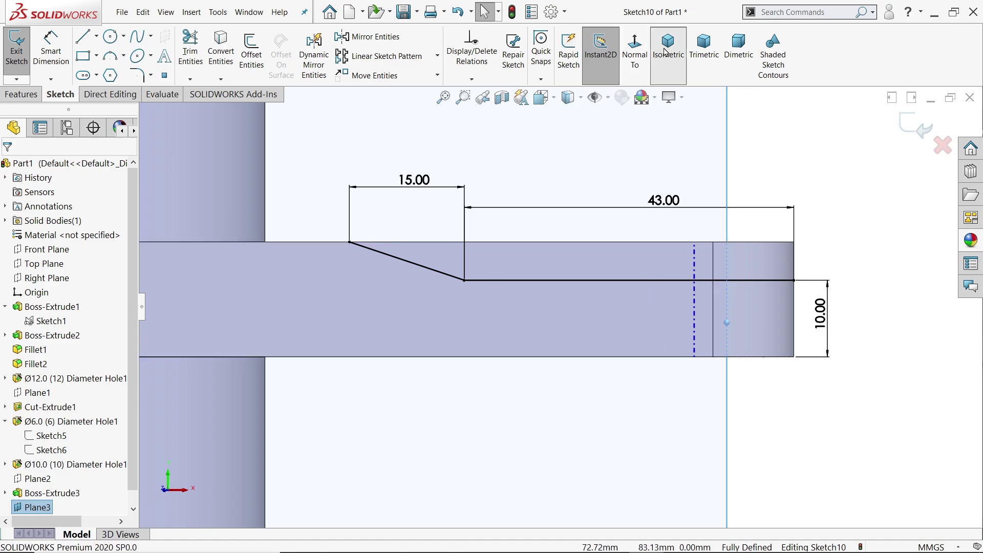
{"action": "scroll", "coordinate": [599, 347], "scroll_direction": "down", "scroll_amount": 5}
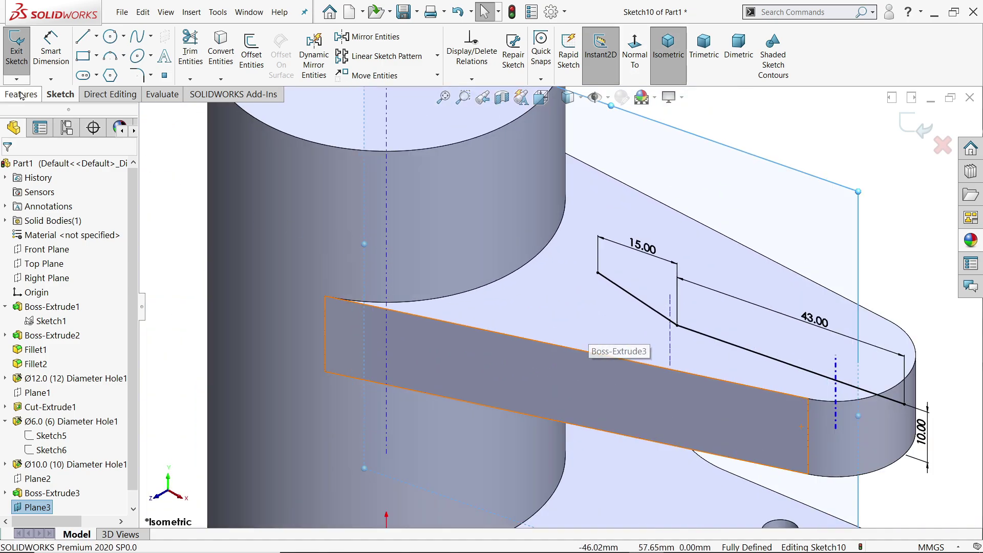
{"action": "left_click", "coordinate": [22, 94]}
{"action": "left_click", "coordinate": [260, 54]}
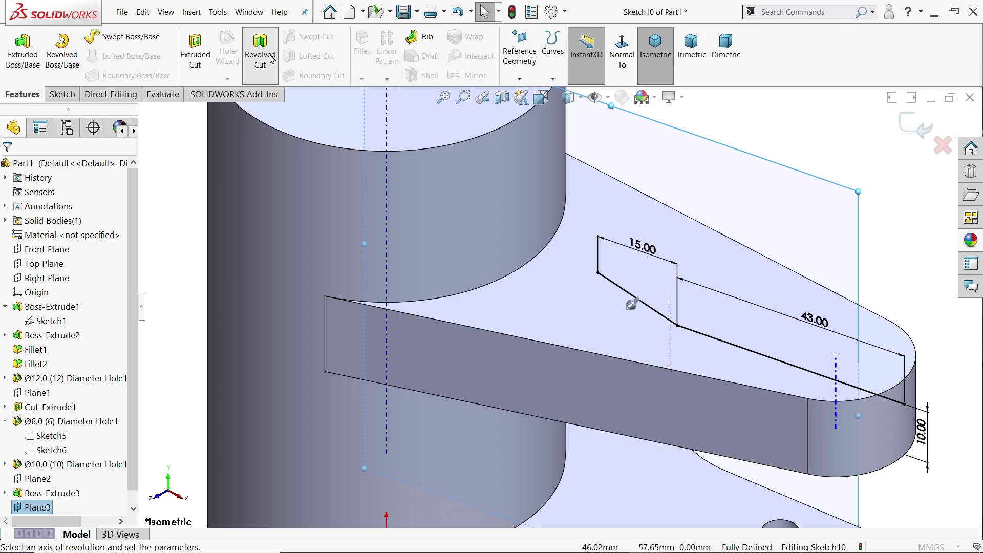
{"action": "left_click", "coordinate": [27, 168]}
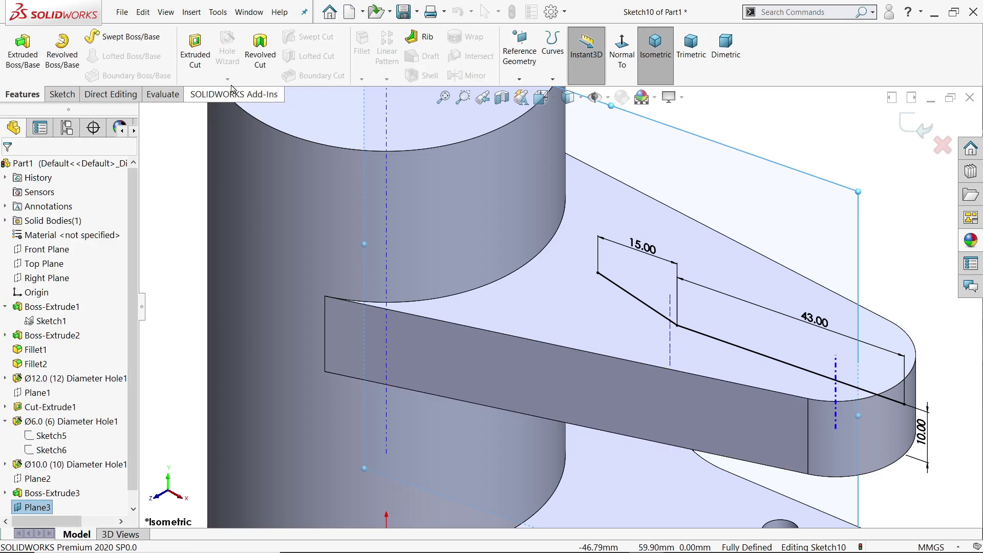
{"action": "left_click", "coordinate": [195, 54]}
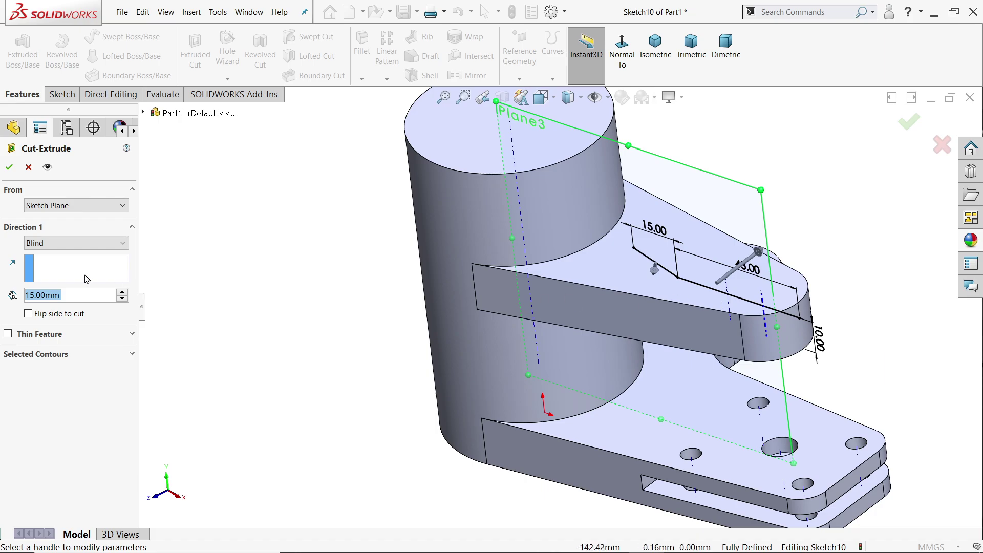
{"action": "left_click", "coordinate": [76, 242]}
{"action": "left_click", "coordinate": [51, 277]}
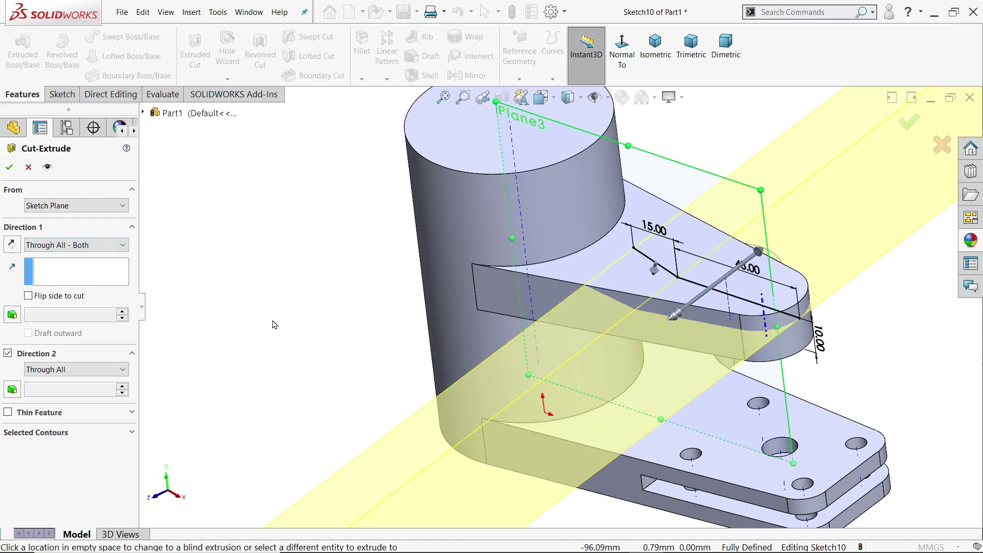
Flip the side to cut so that the material above the profile is removed from the arm, and complete the cut
{"action": "key", "text": "f"}
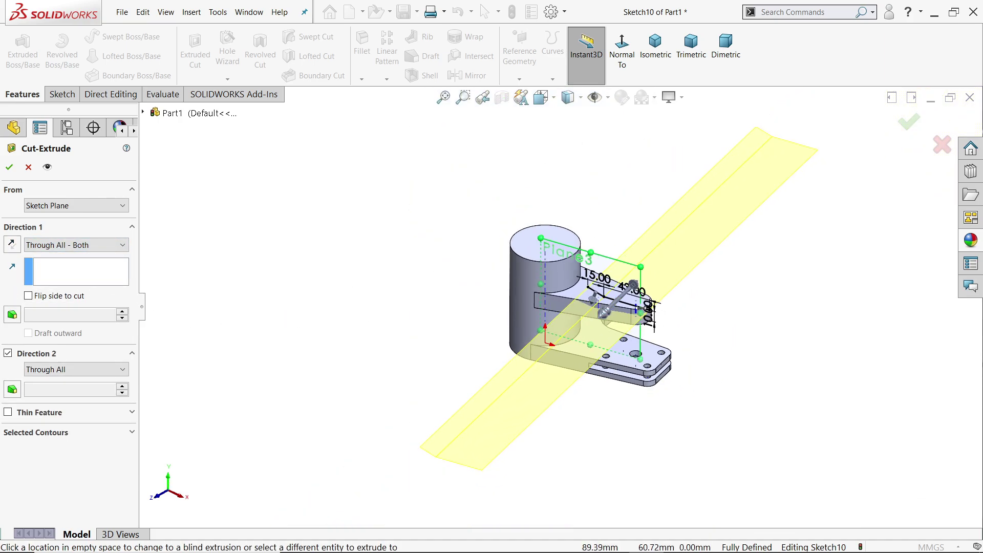
{"action": "scroll", "coordinate": [578, 287], "scroll_direction": "up", "scroll_amount": 6}
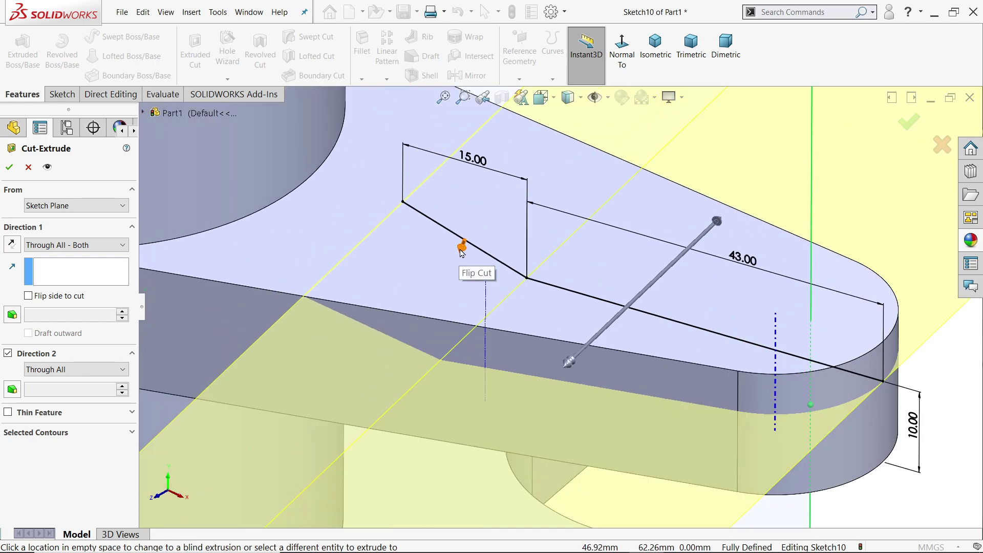
{"action": "left_click", "coordinate": [11, 245]}
{"action": "left_click", "coordinate": [17, 252]}
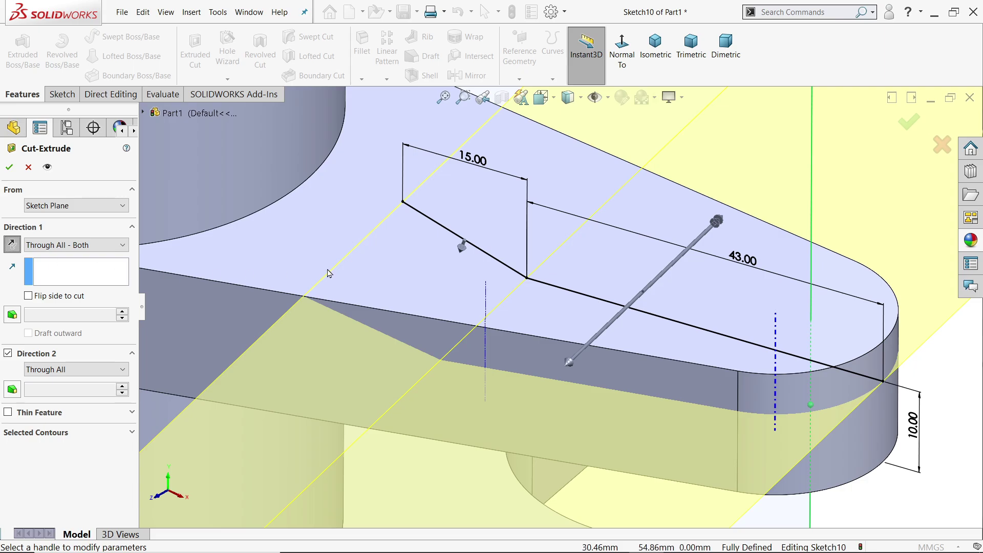
{"action": "left_click", "coordinate": [13, 245]}
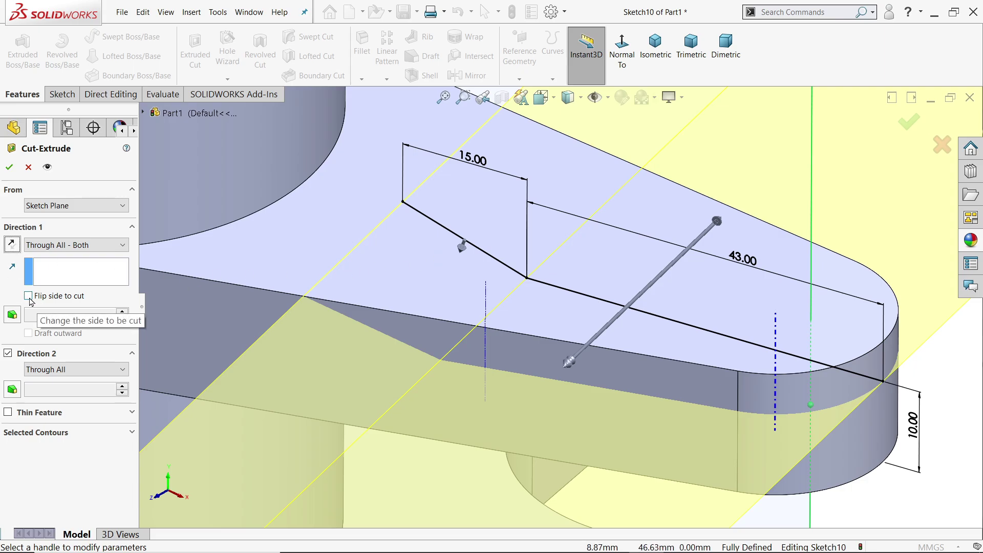
{"action": "left_click", "coordinate": [29, 296]}
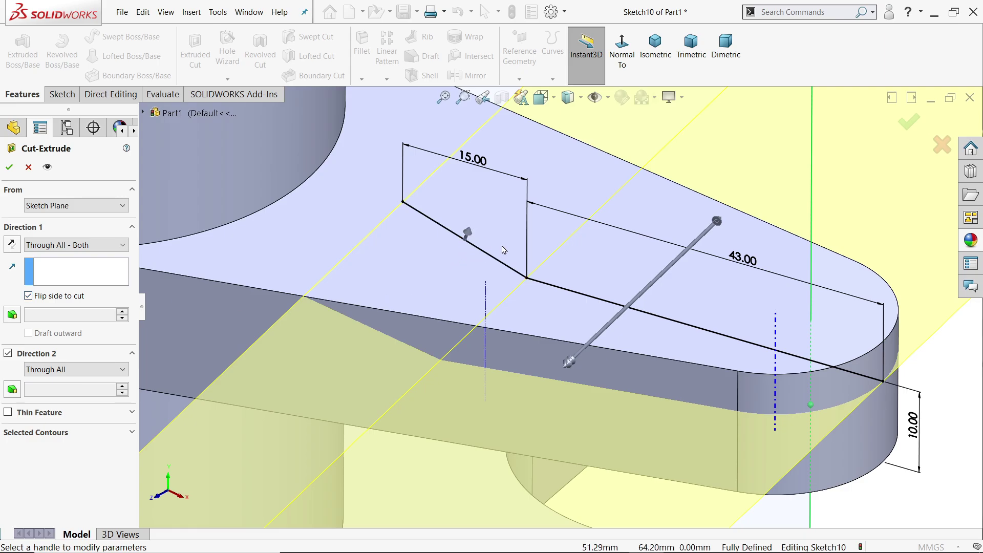
{"action": "key", "text": "f"}
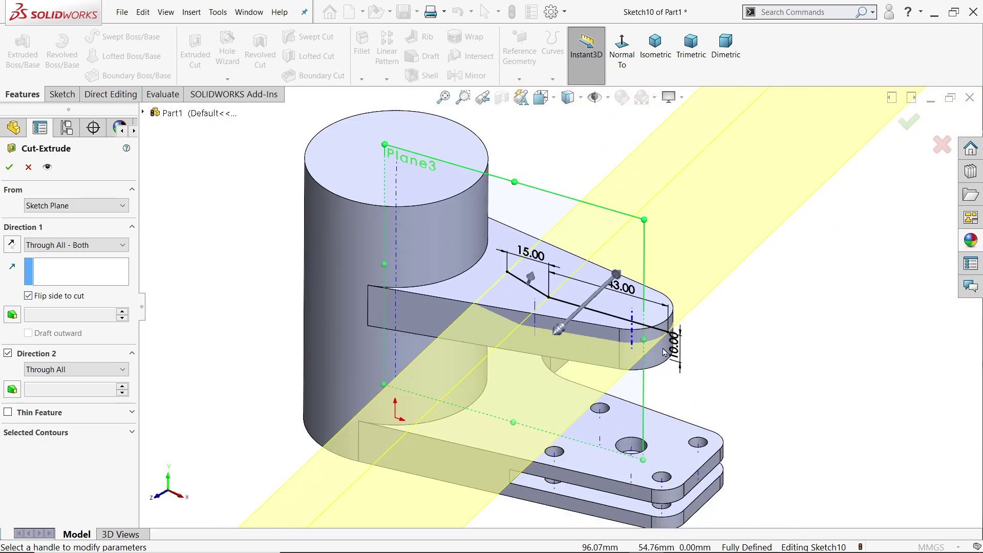
{"action": "left_click", "coordinate": [8, 167]}
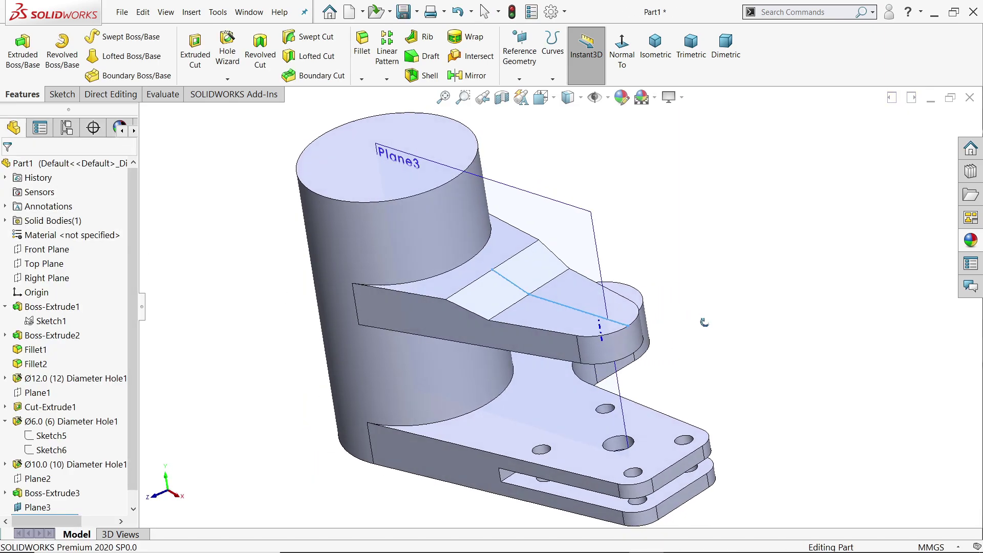
Hide the plane through the arm's axes and turn off the temporary axes display
{"action": "left_click", "coordinate": [646, 241]}
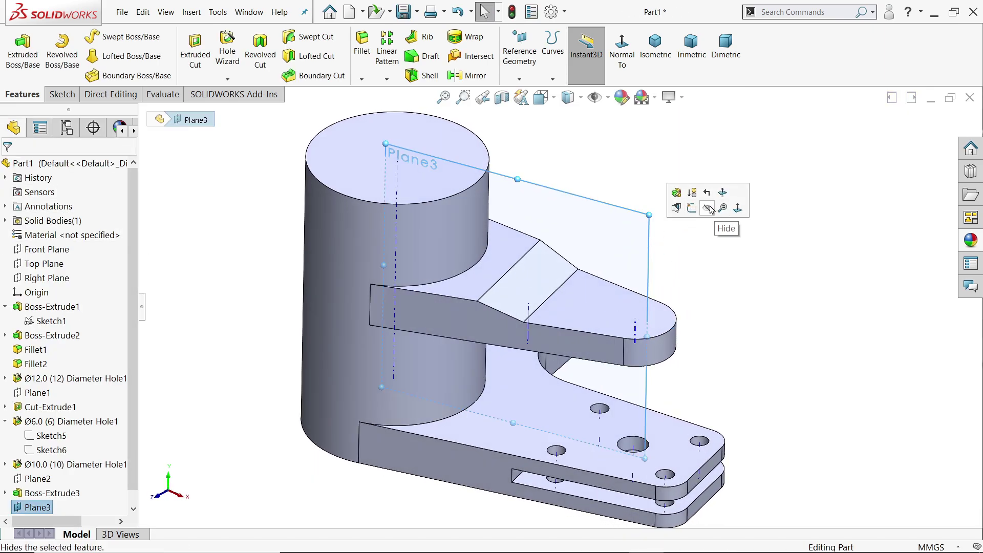
{"action": "left_click", "coordinate": [706, 208]}
{"action": "left_click", "coordinate": [607, 97]}
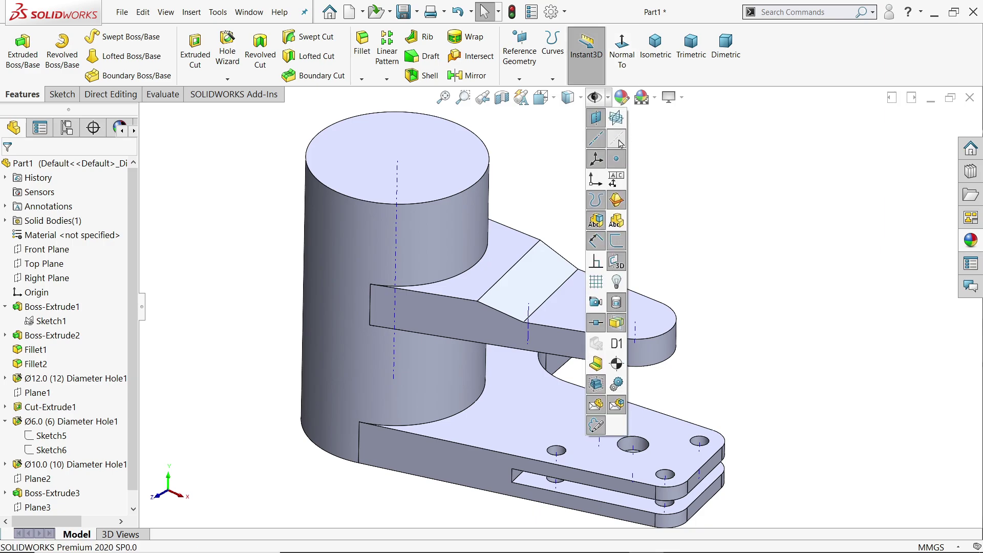
{"action": "left_click", "coordinate": [617, 140]}
Begin a Ø10.0 Through All drill-size hole with the Hole Wizard, choosing the arm's lowered end face for its position
{"action": "scroll", "coordinate": [647, 284], "scroll_direction": "down", "scroll_amount": 2}
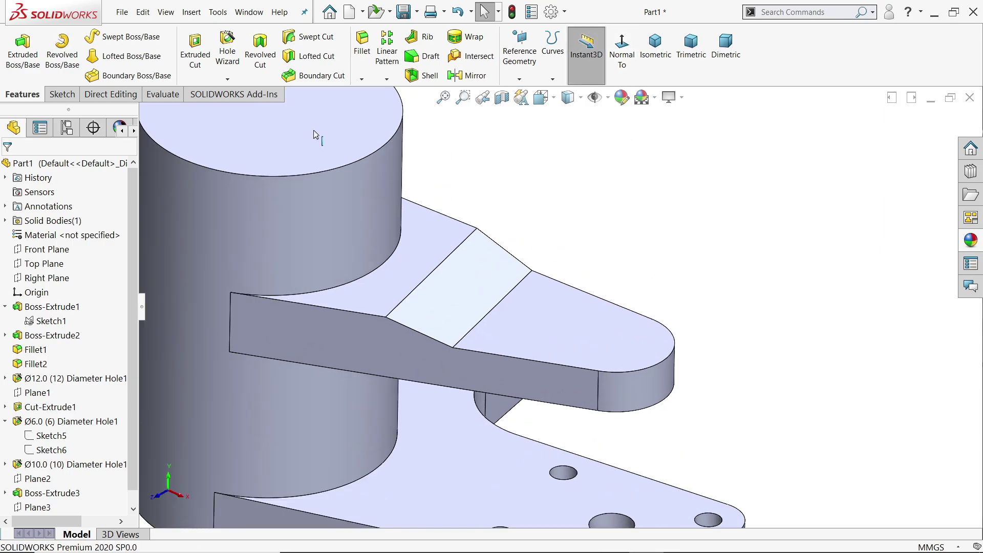
{"action": "left_click", "coordinate": [227, 45]}
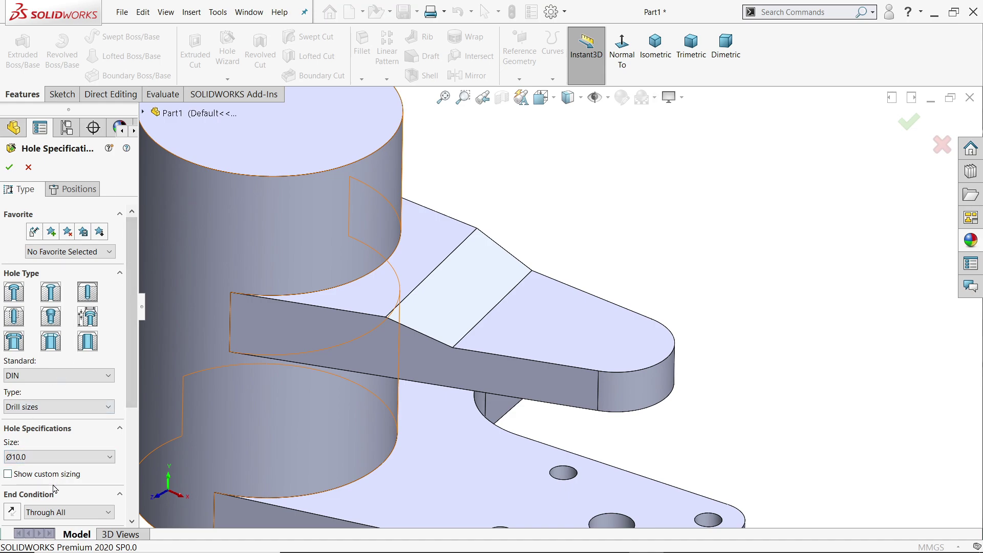
{"action": "left_click", "coordinate": [76, 189]}
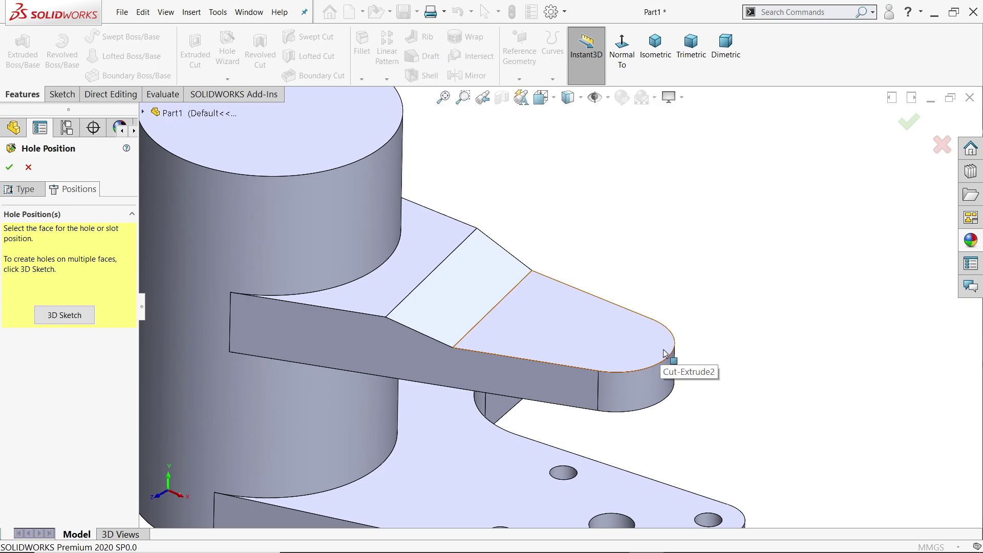
{"action": "left_click", "coordinate": [664, 353]}
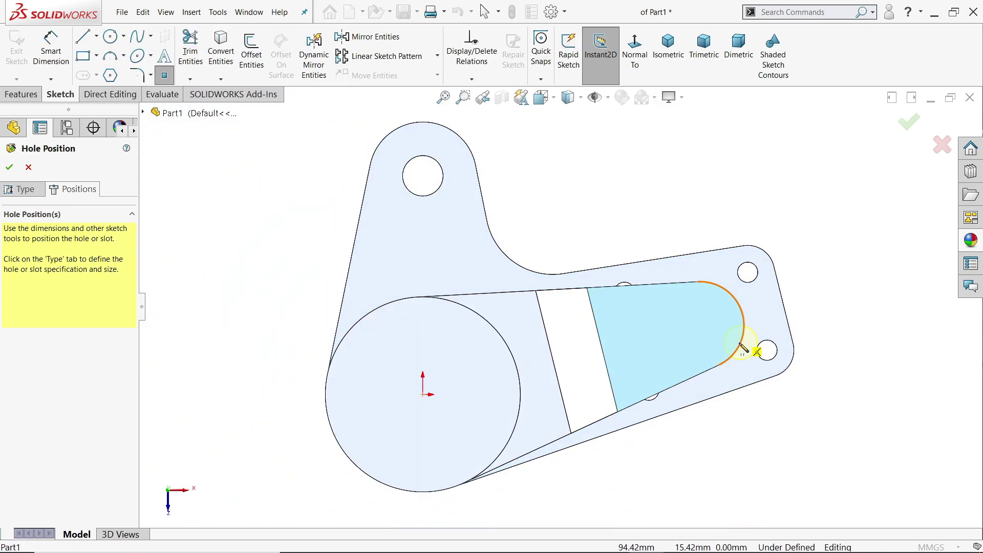
{"action": "scroll", "coordinate": [721, 350], "scroll_direction": "down", "scroll_amount": 8}
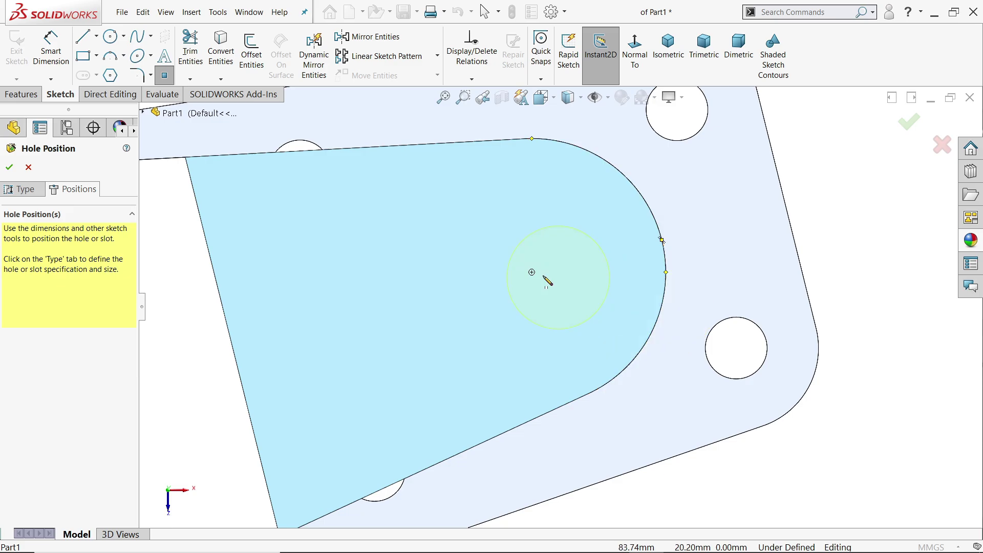
Place the hole at the centre of the upper arm's rounded end and finish the hole feature
{"action": "left_click", "coordinate": [531, 272]}
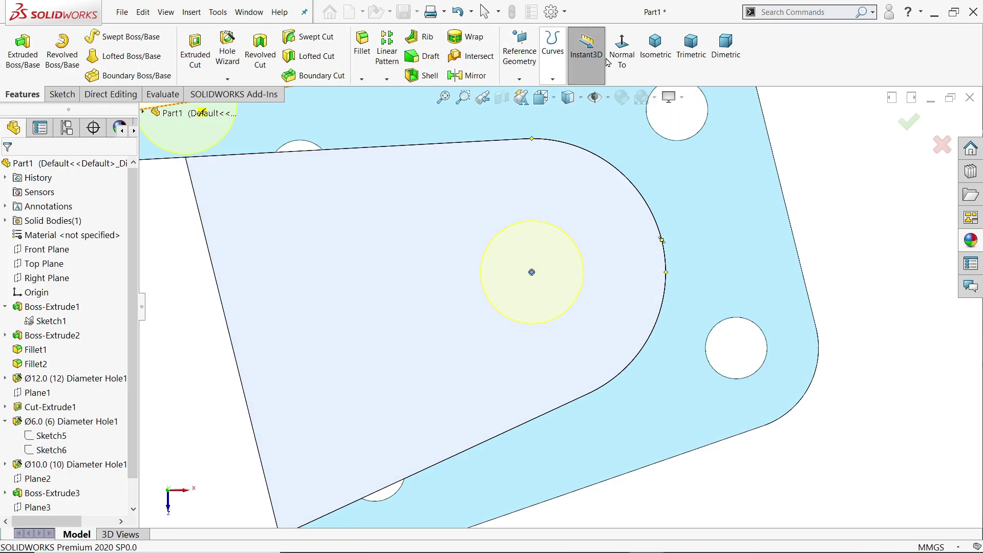
{"action": "left_click", "coordinate": [655, 46]}
{"action": "scroll", "coordinate": [666, 359], "scroll_direction": "down", "scroll_amount": 3}
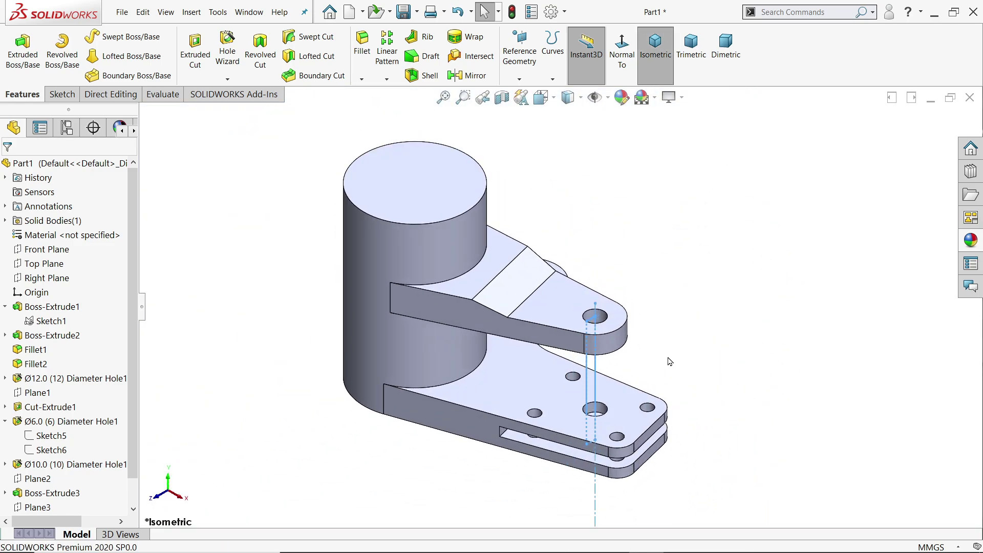
{"action": "scroll", "coordinate": [671, 300], "scroll_direction": "down", "scroll_amount": 2}
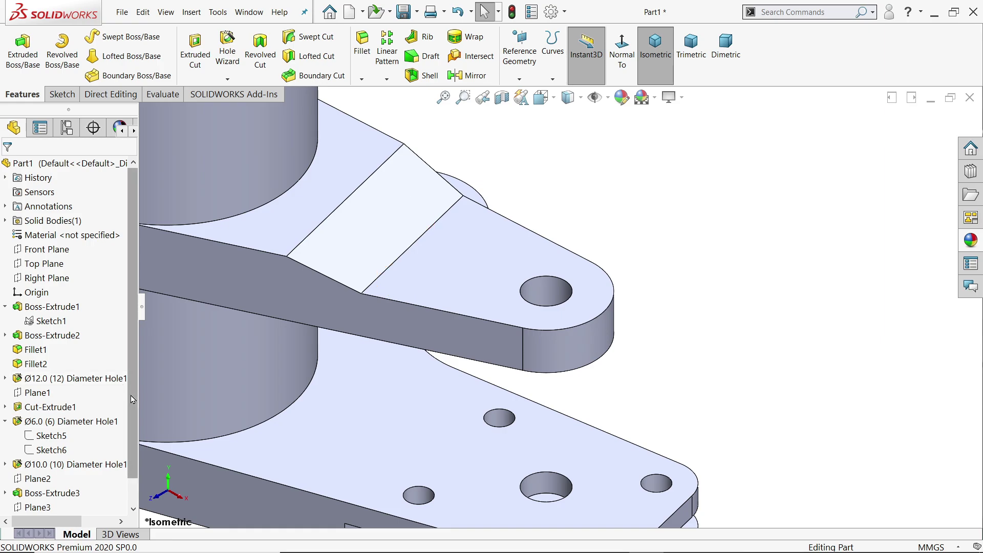
Change the end condition of the upper arm's 10 mm hole to Up To Next
{"action": "scroll", "coordinate": [89, 461], "scroll_direction": "down", "scroll_amount": 1}
{"action": "left_click", "coordinate": [17, 507]}
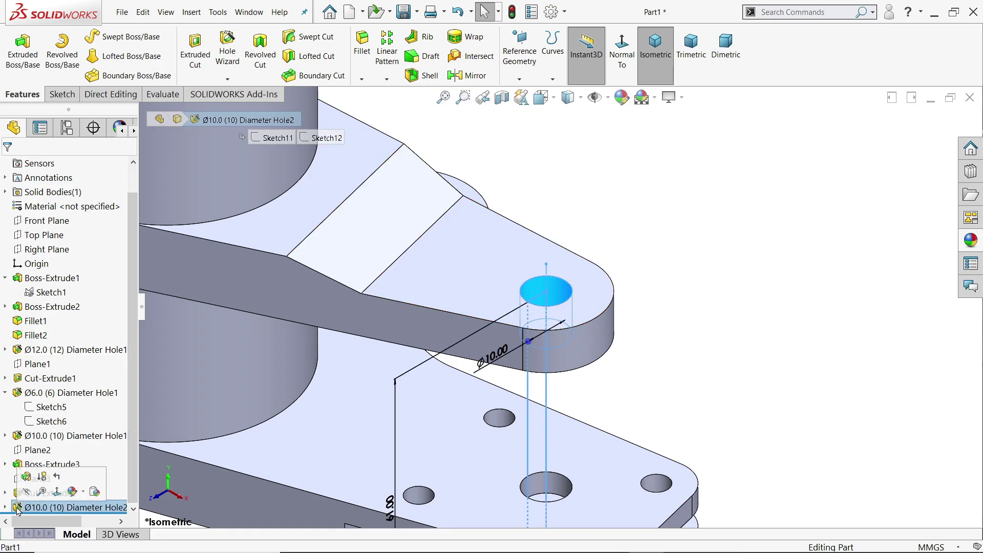
{"action": "left_click", "coordinate": [95, 416]}
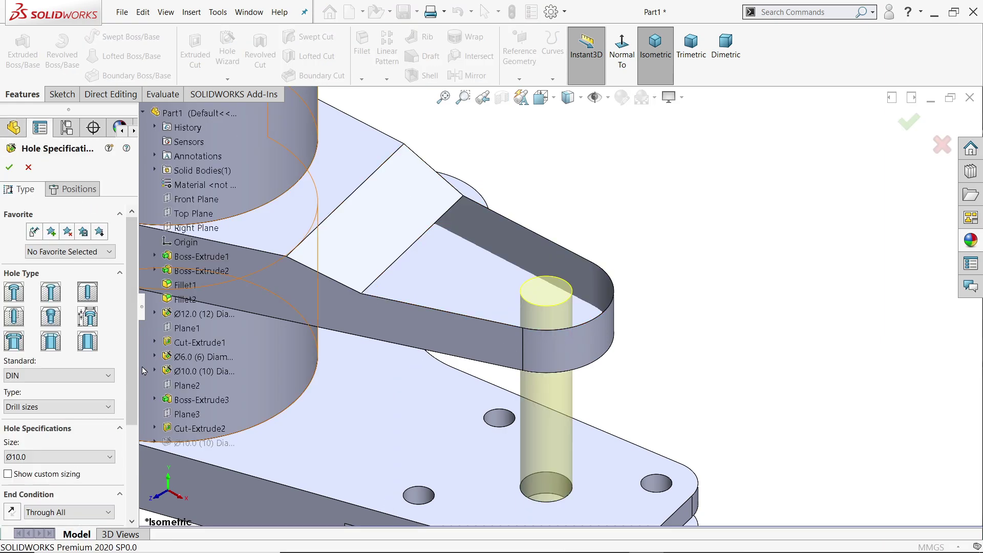
{"action": "scroll", "coordinate": [706, 388], "scroll_direction": "up", "scroll_amount": 3}
{"action": "scroll", "coordinate": [568, 410], "scroll_direction": "down", "scroll_amount": 3}
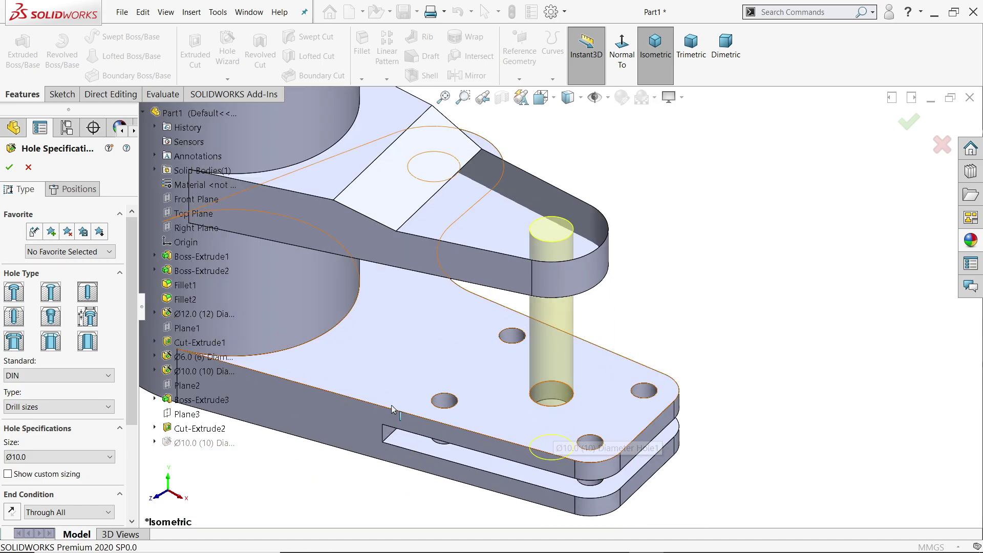
{"action": "scroll", "coordinate": [67, 387], "scroll_direction": "down", "scroll_amount": 3}
{"action": "left_click", "coordinate": [67, 377]}
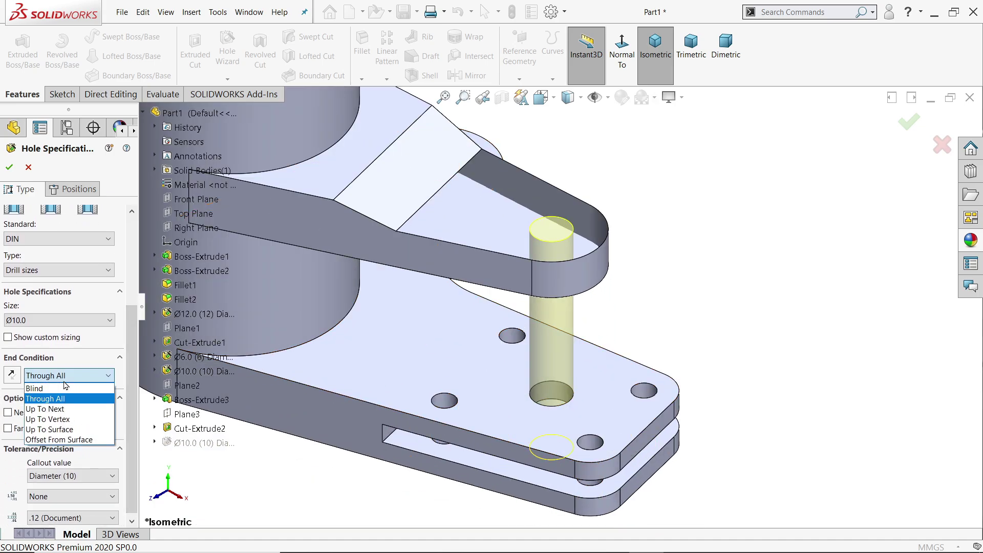
{"action": "left_click", "coordinate": [65, 408]}
{"action": "middle_click_drag", "start_coordinate": [650, 316], "coordinate": [655, 266]}
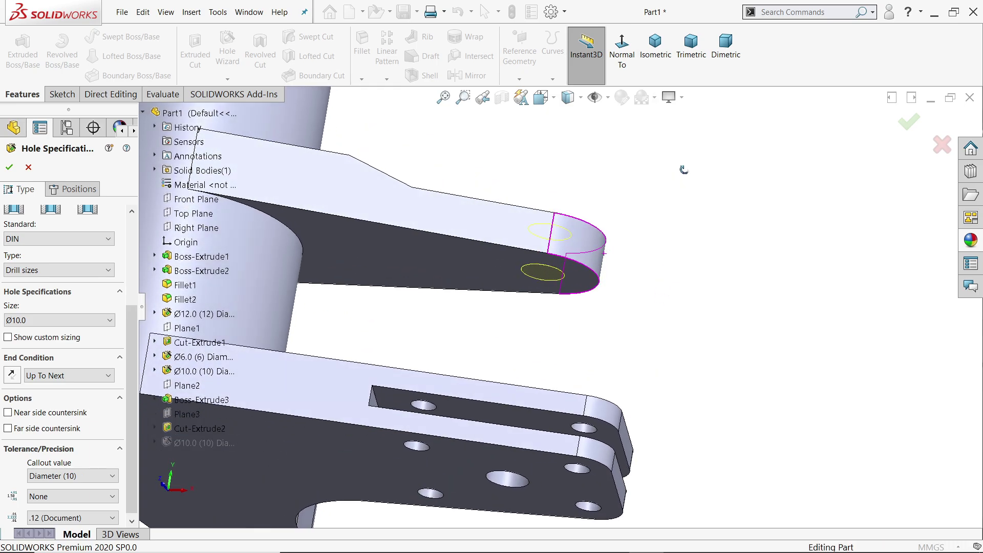
{"action": "left_click", "coordinate": [10, 168]}
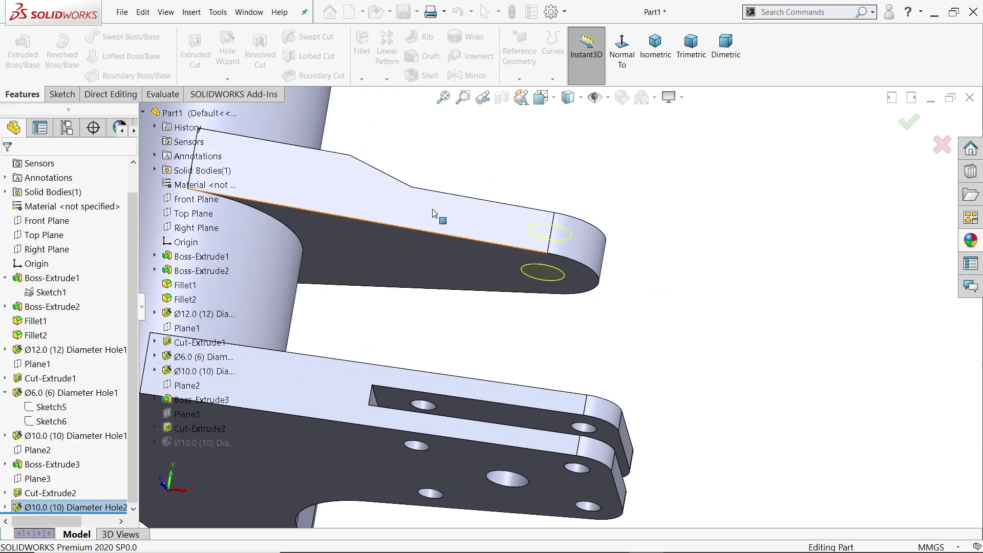
Chamfer the upper edge of the upper arm's hole with a distance of 0.5 mm at 45 degrees
{"action": "middle_click_drag", "start_coordinate": [438, 215], "coordinate": [358, 97]}
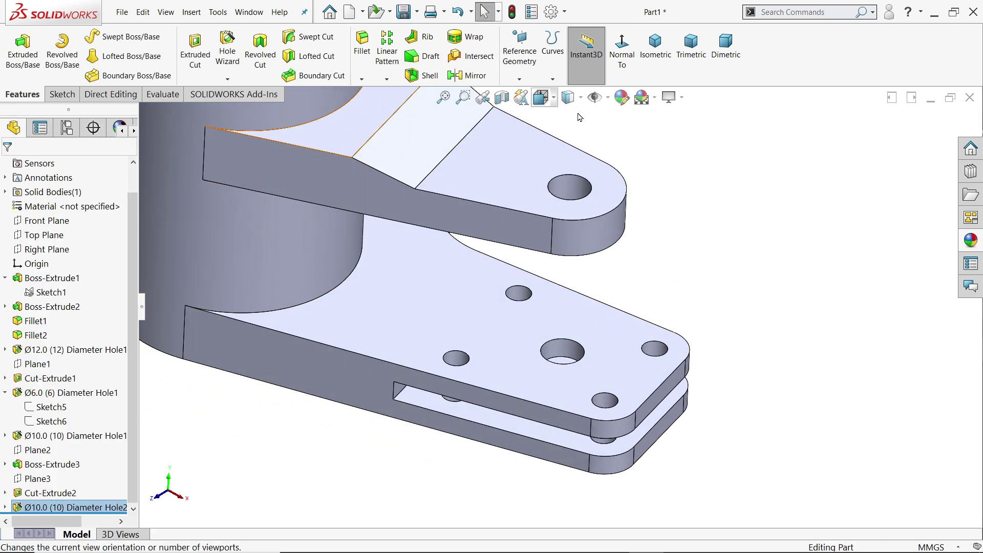
{"action": "scroll", "coordinate": [581, 116], "scroll_direction": "down", "scroll_amount": 4}
{"action": "left_click", "coordinate": [548, 253]}
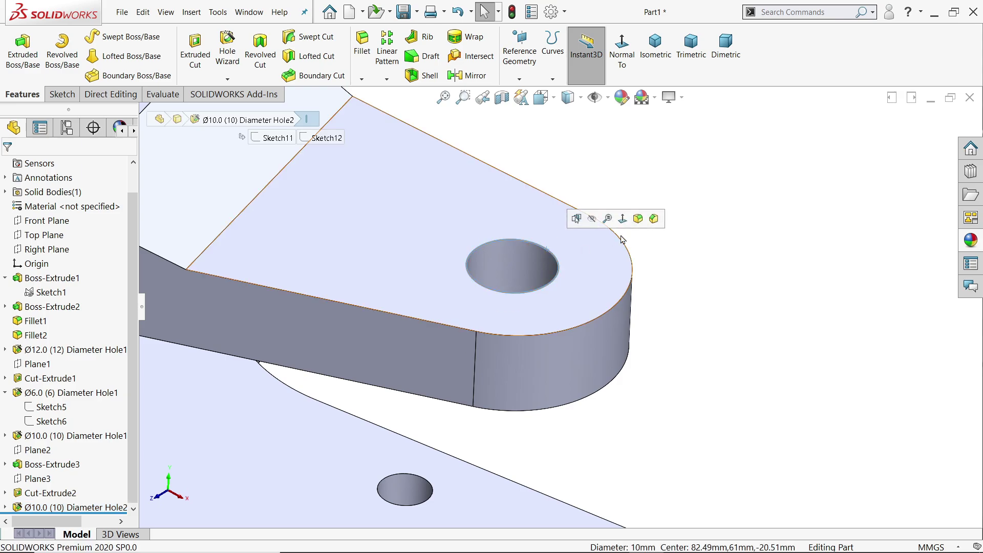
{"action": "left_click", "coordinate": [654, 219]}
{"action": "type", "text": "0"}
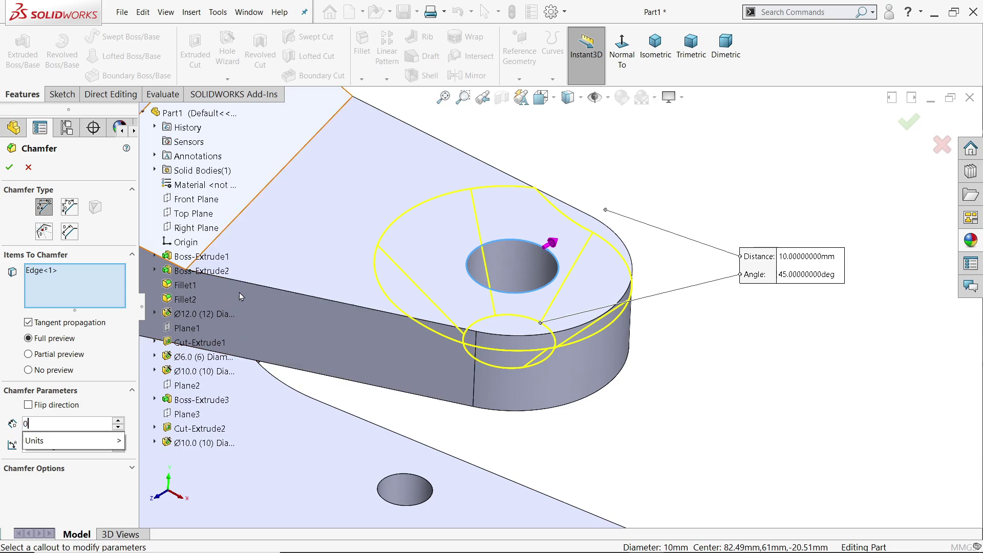
{"action": "type", "text": ".5"}
{"action": "key", "text": "Return"}
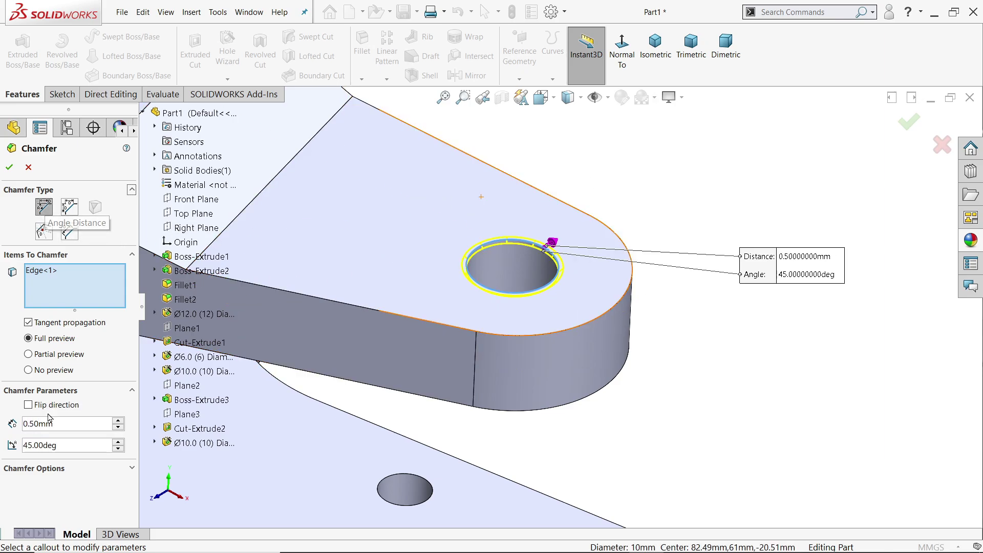
{"action": "left_click", "coordinate": [10, 167]}
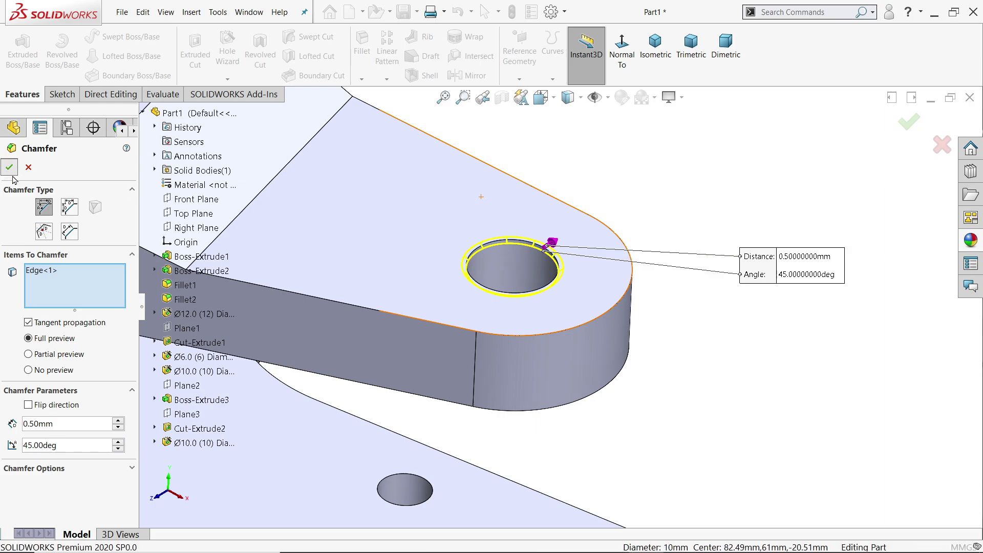
{"action": "key", "text": "f"}
Switch to the reference drawing in Photos and examine the small two-hole lug's dimensions in Section T-T and the longitudinal section
{"action": "key", "text": "alt+Tab"}
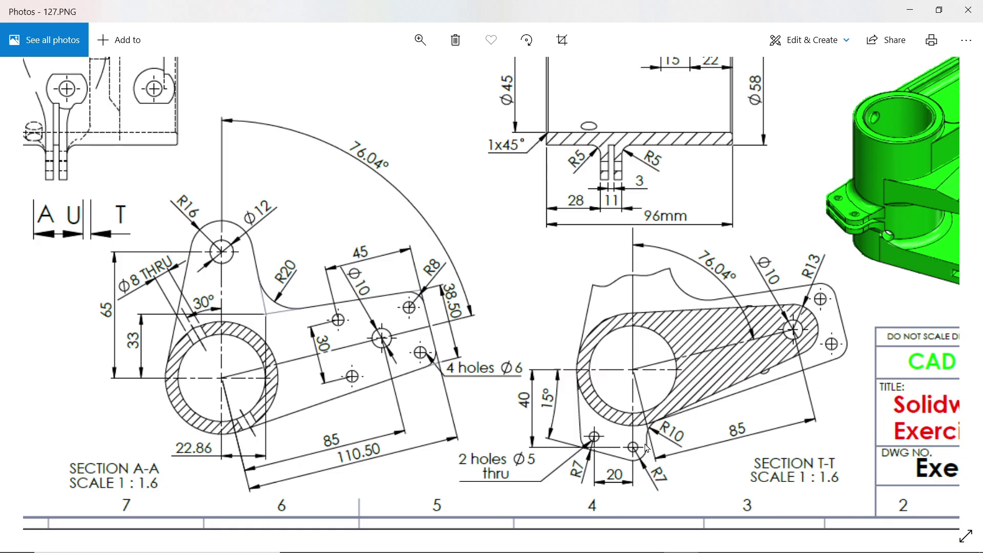
{"action": "scroll", "coordinate": [647, 432], "scroll_direction": "up", "scroll_amount": 3}
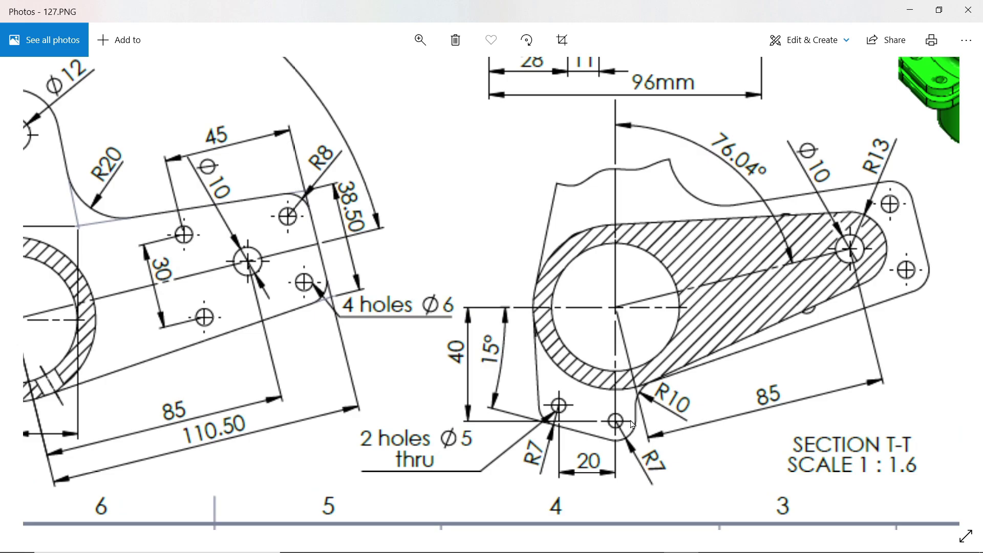
{"action": "scroll", "coordinate": [565, 251], "scroll_direction": "up", "scroll_amount": 5}
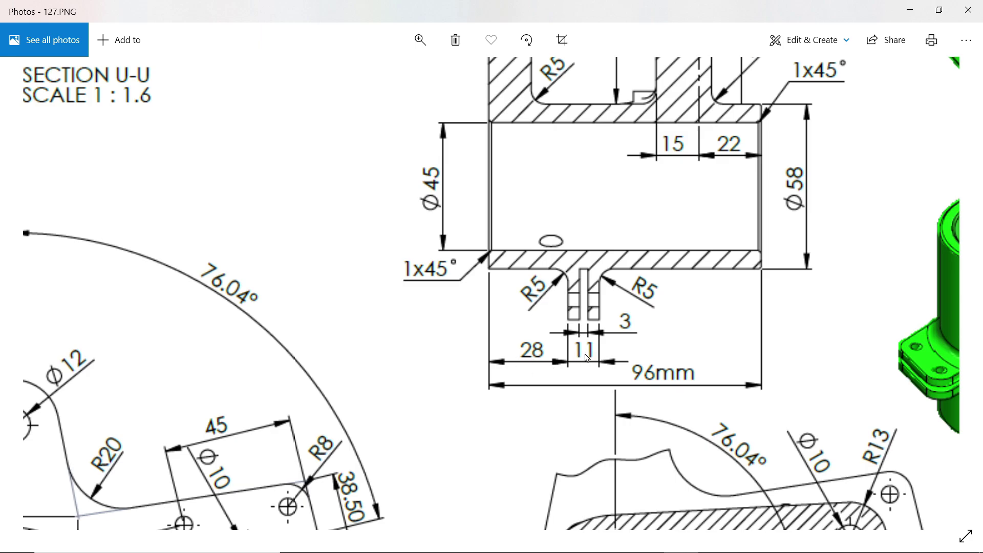
{"action": "scroll", "coordinate": [603, 383], "scroll_direction": "down", "scroll_amount": 6}
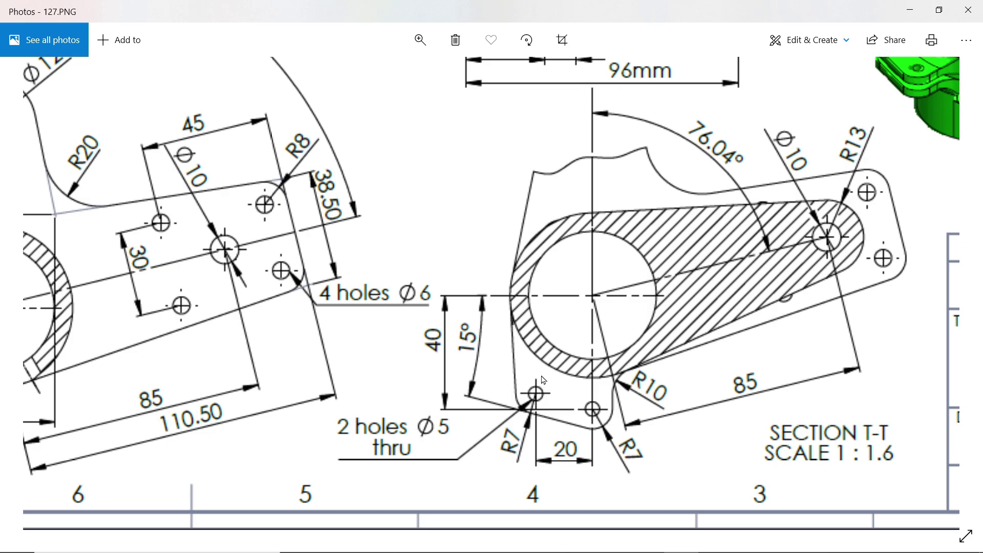
{"action": "scroll", "coordinate": [602, 422], "scroll_direction": "up", "scroll_amount": 4}
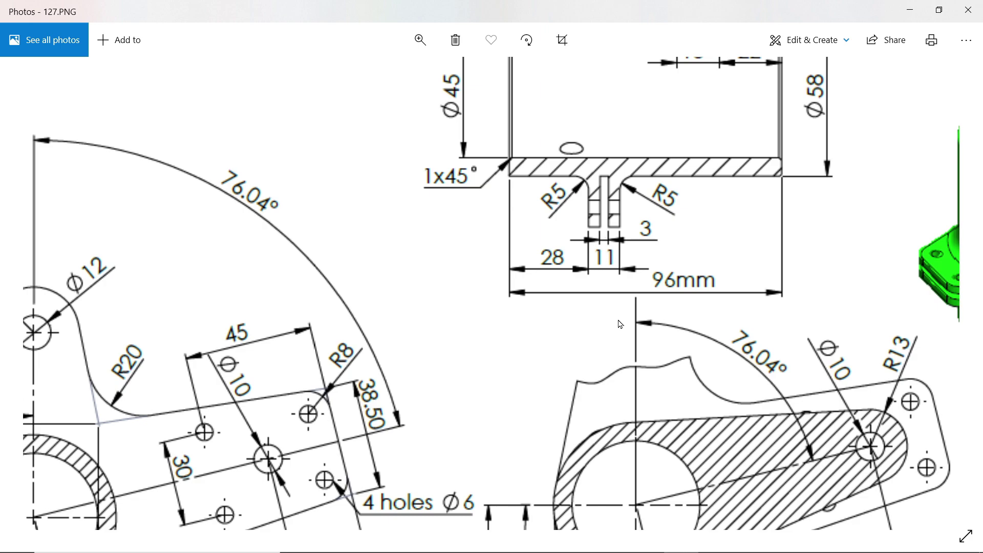
{"action": "scroll", "coordinate": [618, 358], "scroll_direction": "down", "scroll_amount": 5}
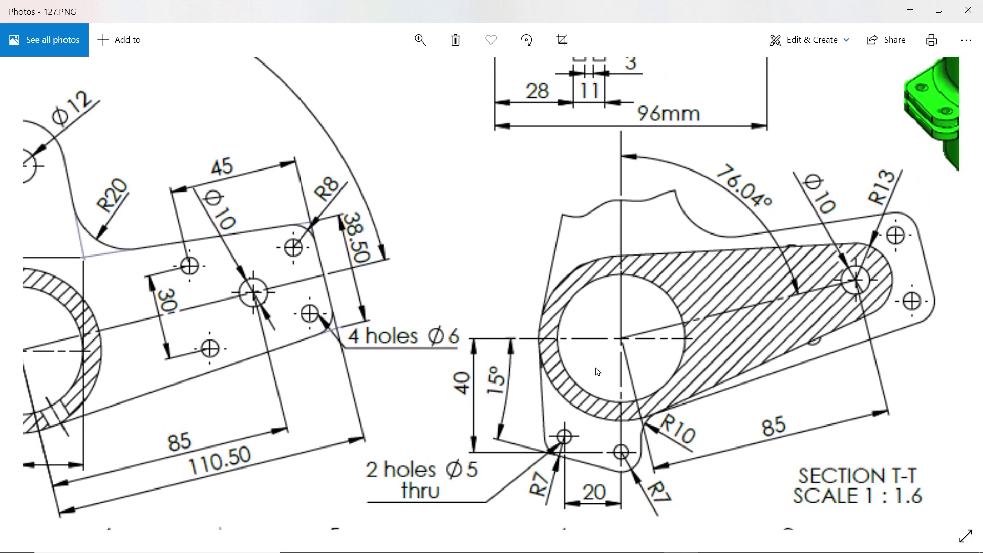
{"action": "scroll", "coordinate": [604, 304], "scroll_direction": "down", "scroll_amount": 2}
{"action": "scroll", "coordinate": [604, 304], "scroll_direction": "up", "scroll_amount": 1}
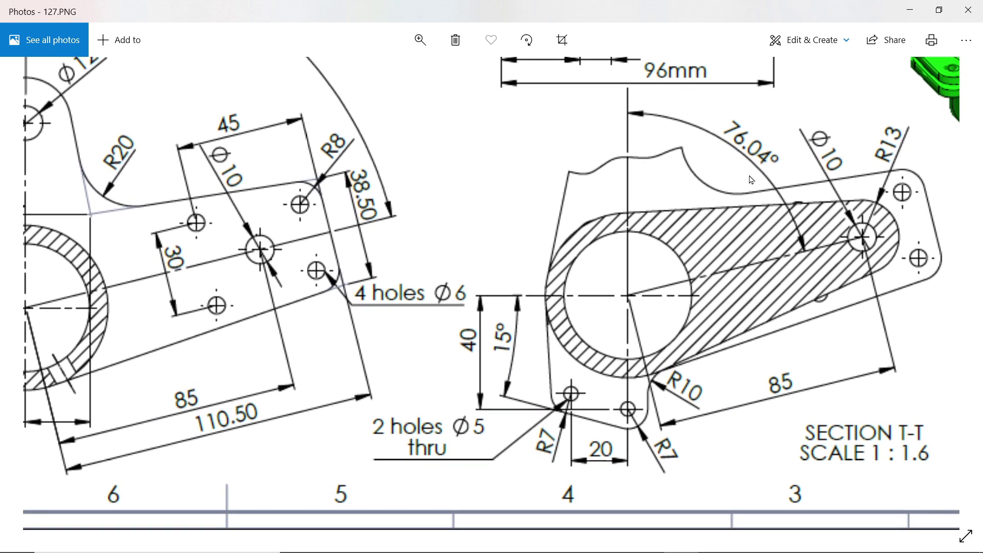
{"action": "left_click", "coordinate": [909, 12]}
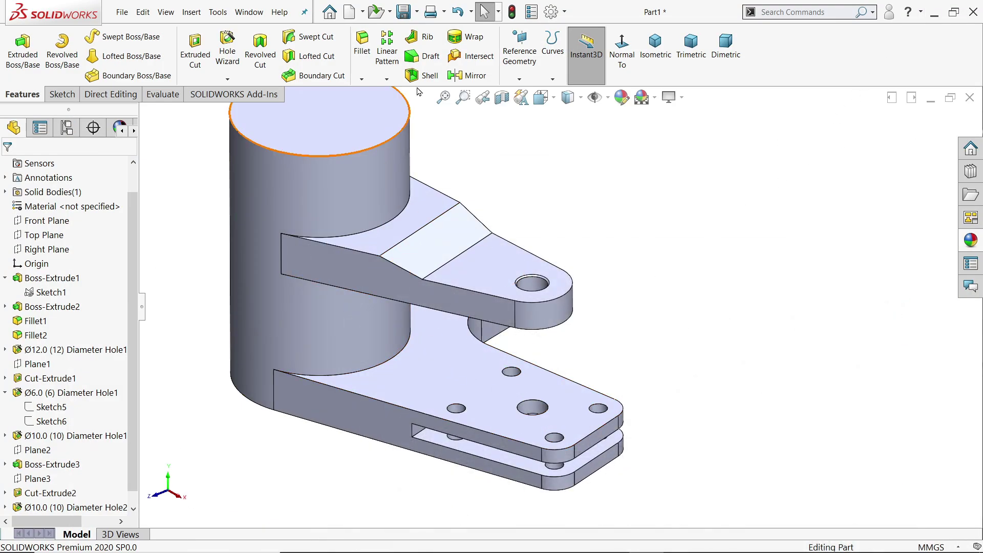
Create a reference plane offset 28 mm from the part's bottom face, flipped upward into the body
{"action": "left_click", "coordinate": [519, 79]}
{"action": "left_click", "coordinate": [526, 90]}
{"action": "middle_click_drag", "start_coordinate": [474, 193], "coordinate": [442, 278]}
{"action": "left_click", "coordinate": [410, 338]}
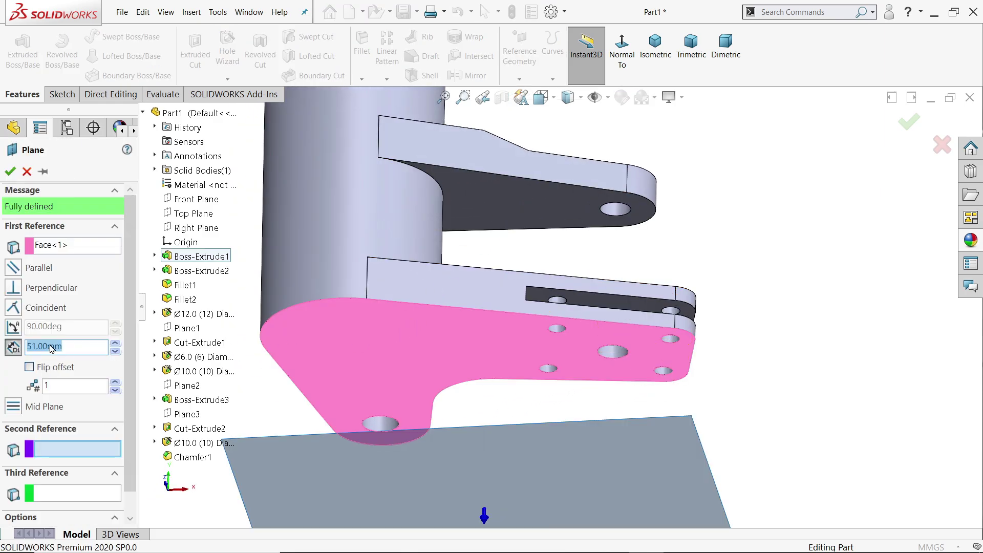
{"action": "type", "text": "28"}
{"action": "key", "text": "Return"}
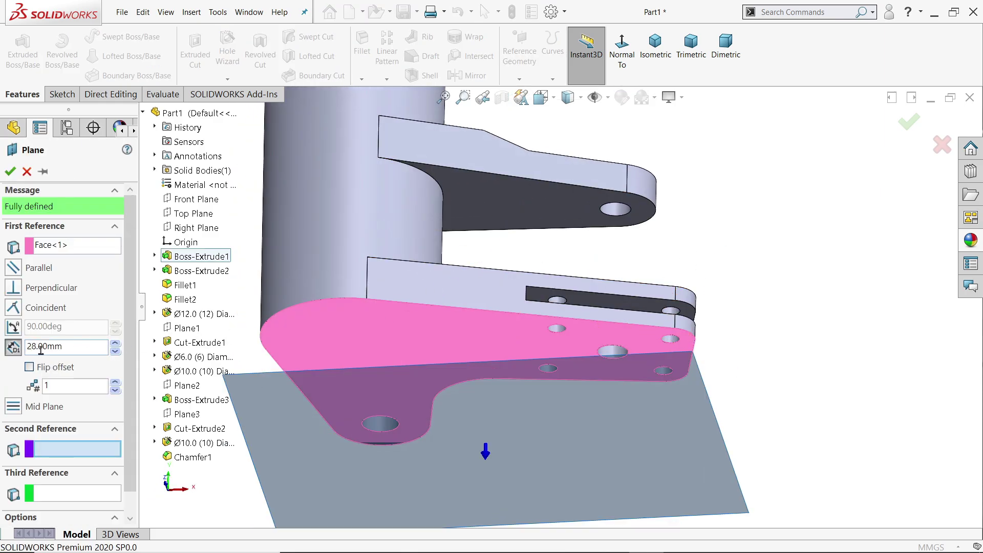
{"action": "left_click", "coordinate": [30, 367]}
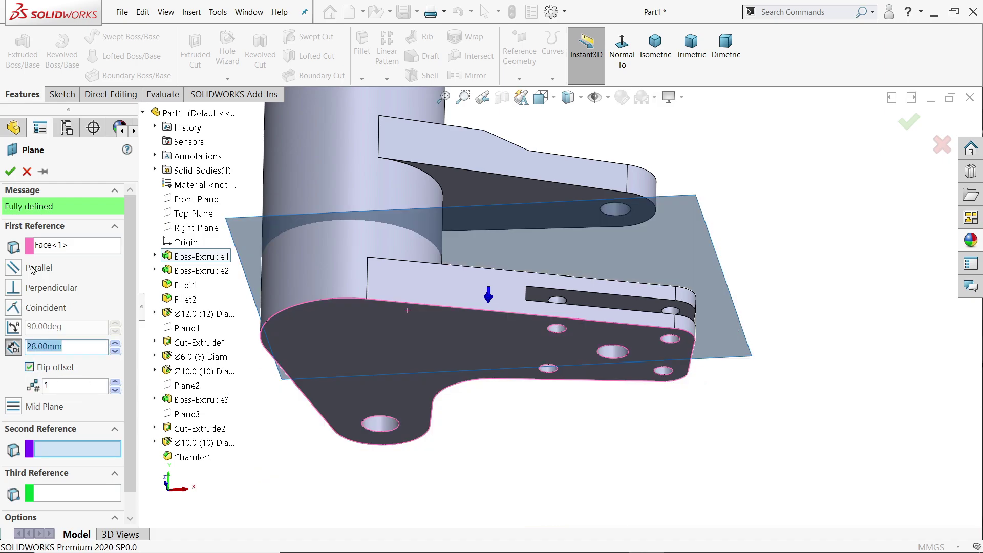
{"action": "left_click", "coordinate": [10, 170]}
Start a sketch on the new plane and draw a horizontal construction line about 42 mm long and a vertical one meeting at the origin
{"action": "middle_click_drag", "start_coordinate": [742, 389], "coordinate": [811, 318]}
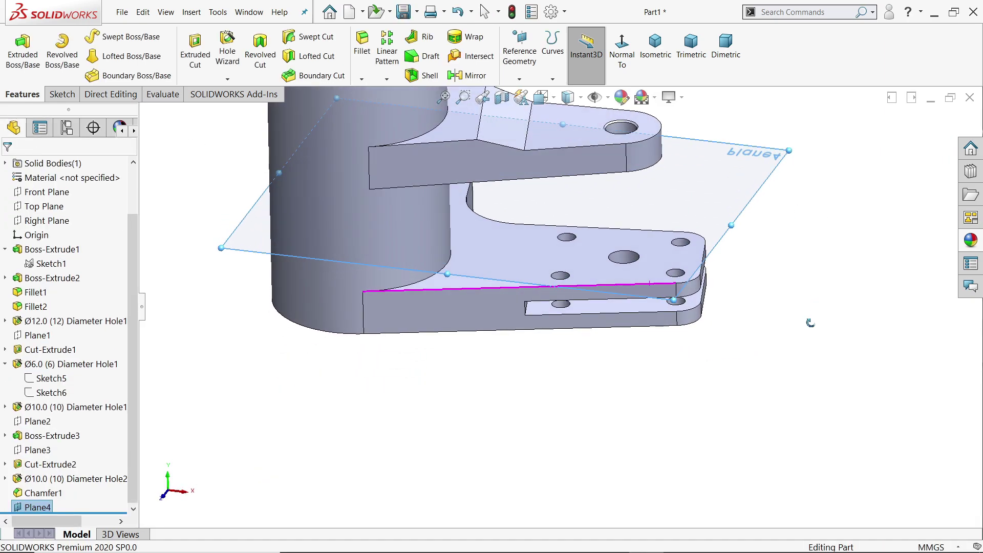
{"action": "left_click", "coordinate": [62, 94]}
{"action": "left_click", "coordinate": [17, 53]}
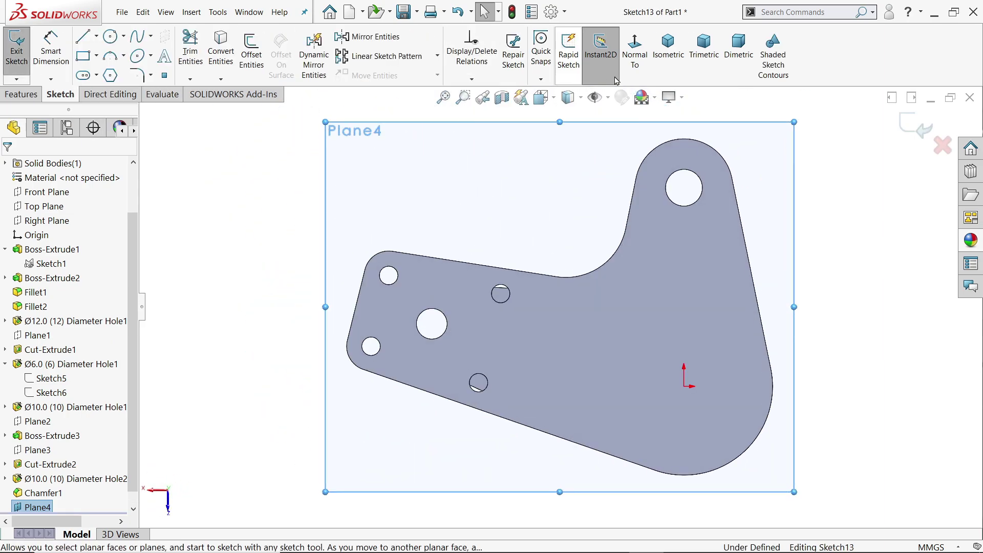
{"action": "left_click", "coordinate": [635, 57]}
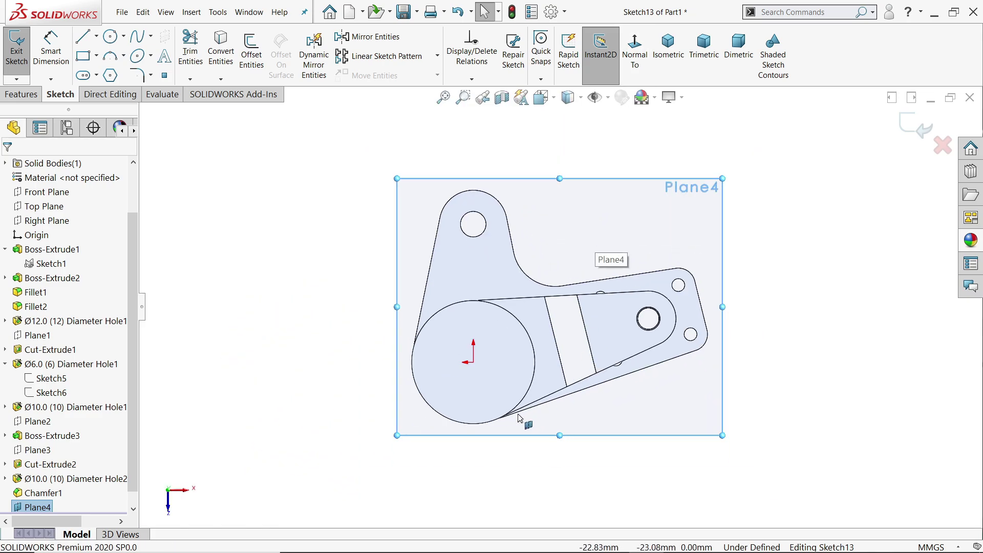
{"action": "scroll", "coordinate": [473, 429], "scroll_direction": "down", "scroll_amount": 1}
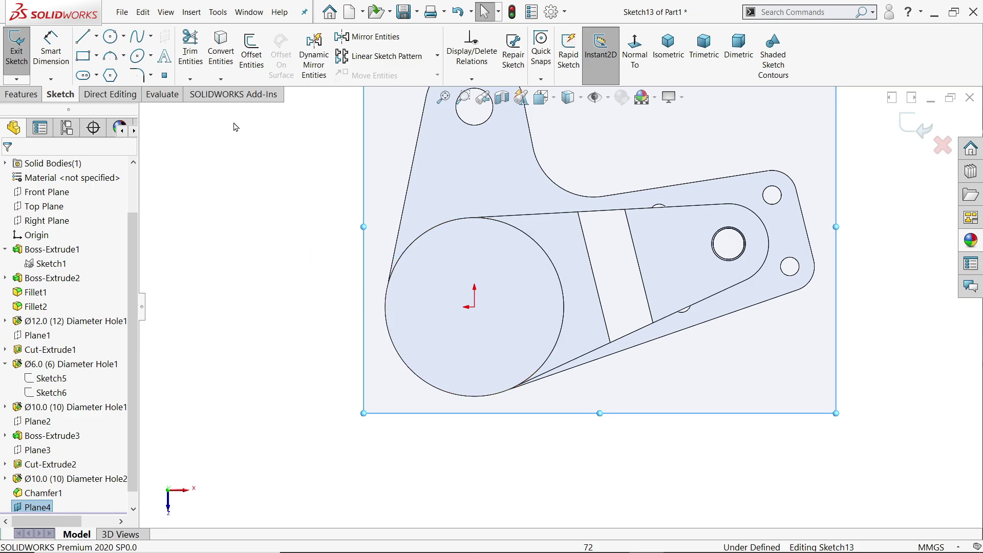
{"action": "left_click", "coordinate": [96, 36]}
{"action": "left_click", "coordinate": [98, 72]}
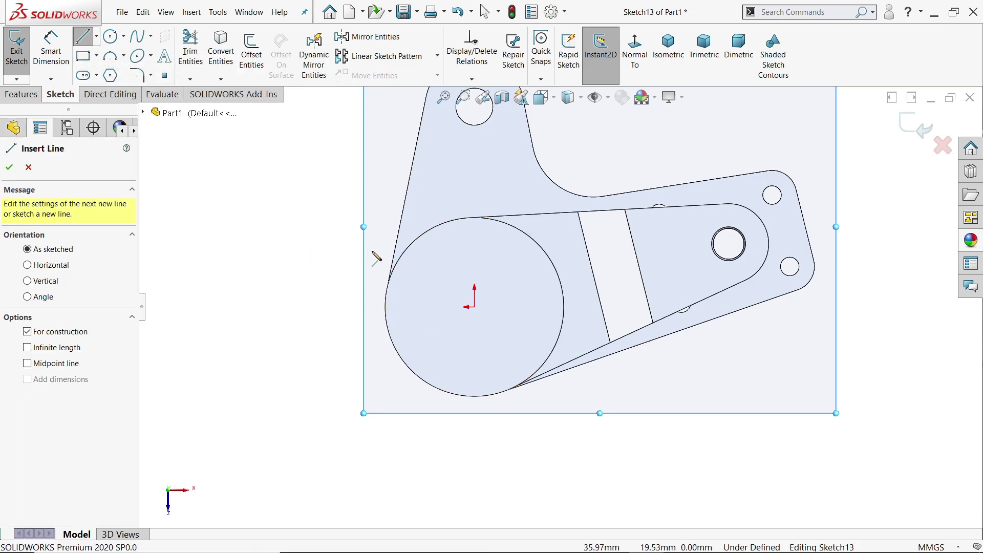
{"action": "left_click", "coordinate": [347, 307]}
{"action": "left_click", "coordinate": [475, 310]}
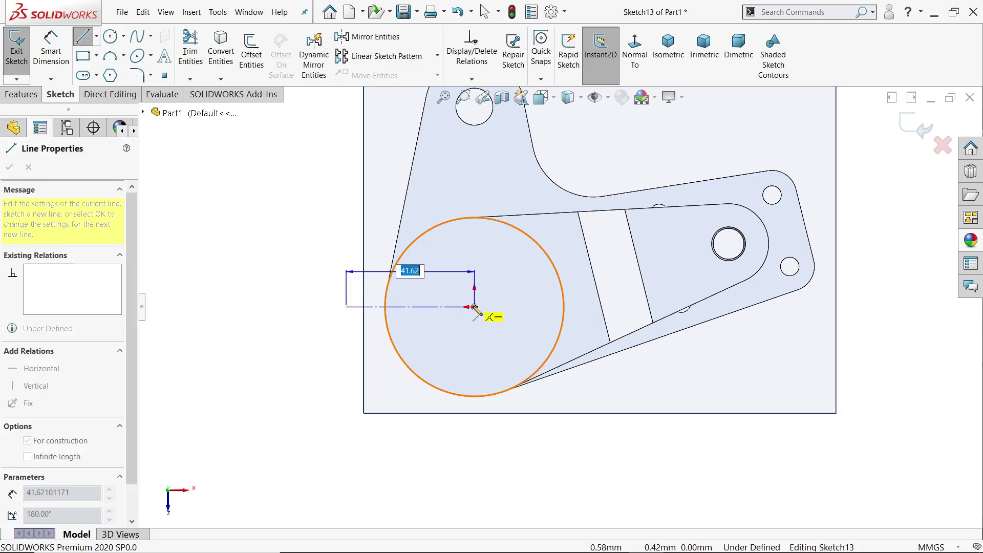
{"action": "left_click", "coordinate": [474, 306]}
{"action": "left_click", "coordinate": [475, 478]}
{"action": "right_click", "coordinate": [561, 459]}
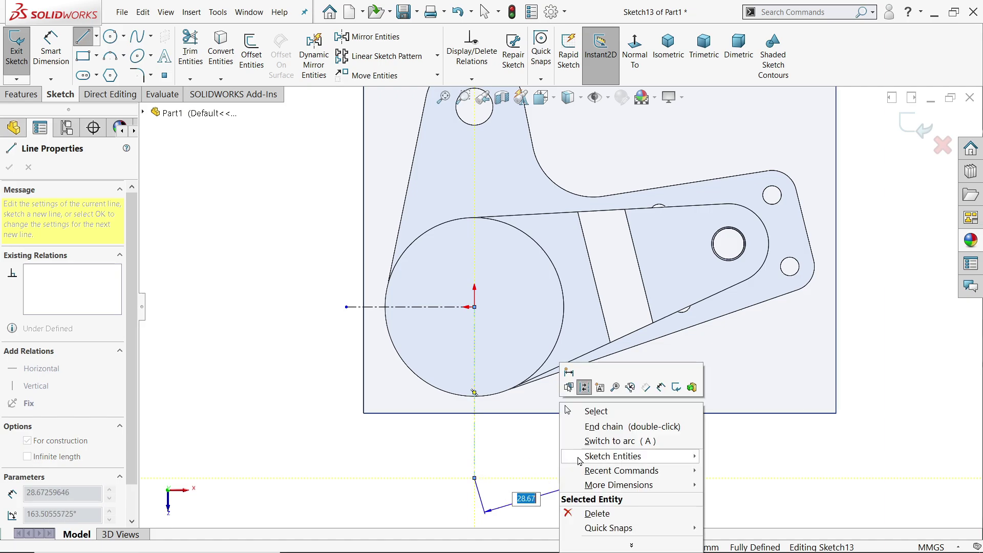
{"action": "left_click", "coordinate": [578, 411]}
Sketch the lug's open three-line outline below the cylinder, with a sloped lower line about 33 mm long, and convert the cylinder's circular edge into the sketch
{"action": "scroll", "coordinate": [458, 413], "scroll_direction": "down", "scroll_amount": 2}
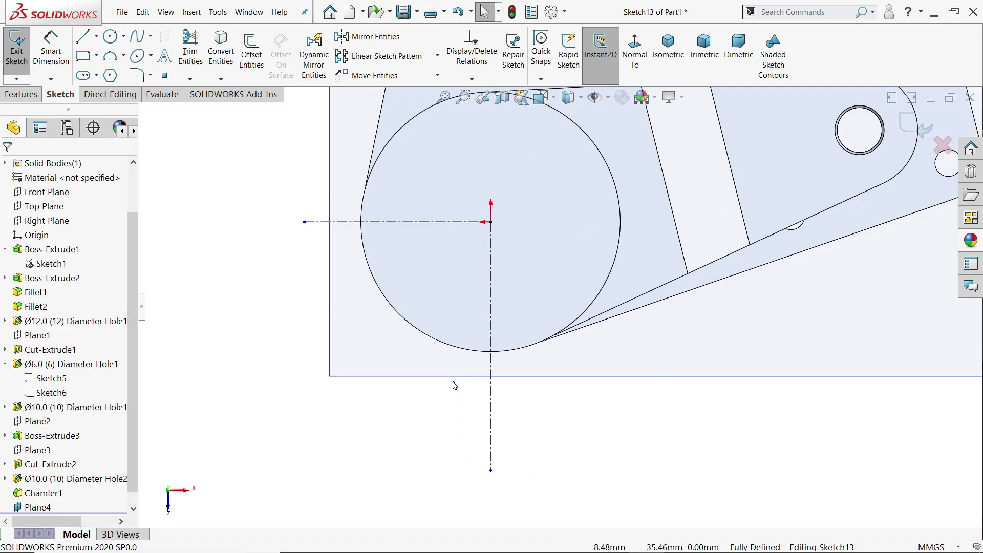
{"action": "left_click", "coordinate": [82, 41]}
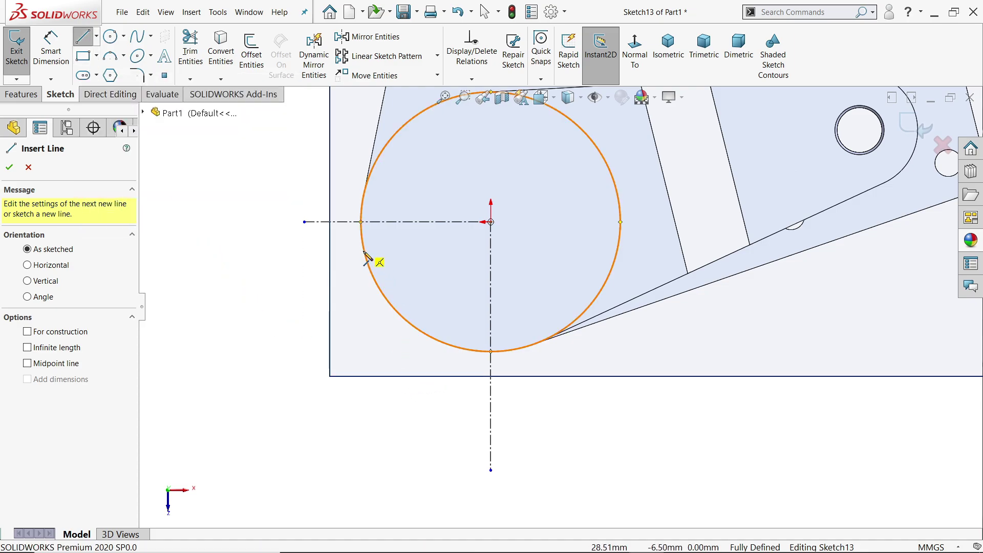
{"action": "left_click", "coordinate": [362, 229]}
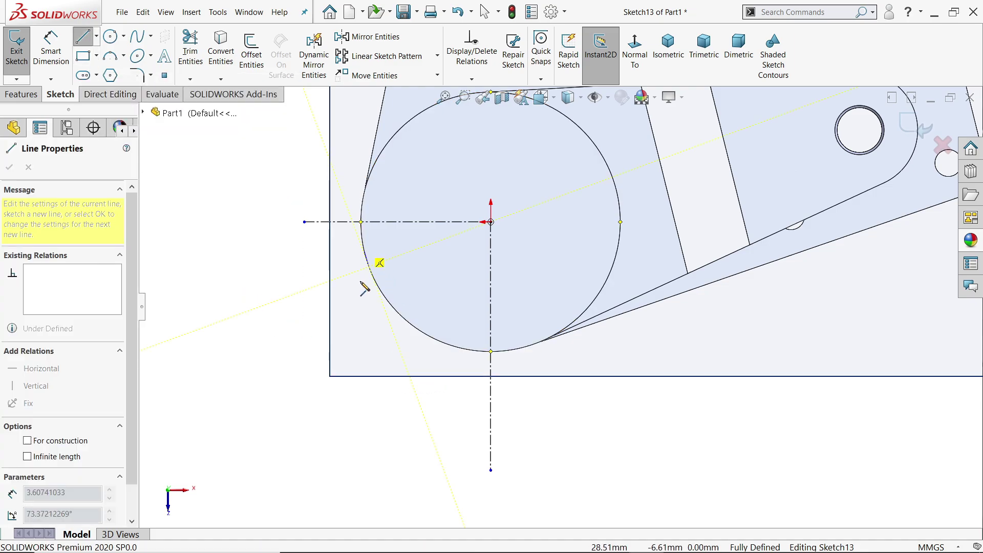
{"action": "left_click", "coordinate": [373, 405]}
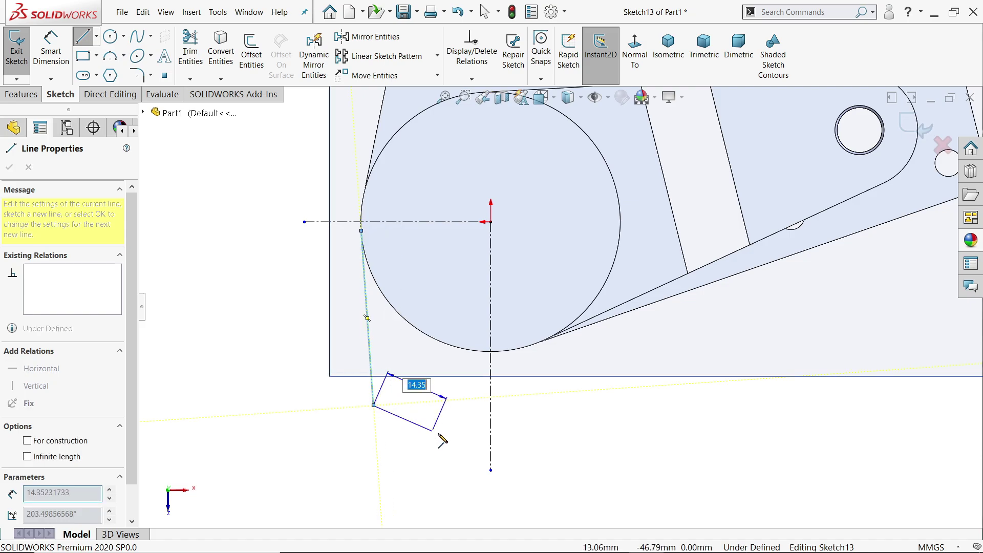
{"action": "left_click", "coordinate": [511, 453]}
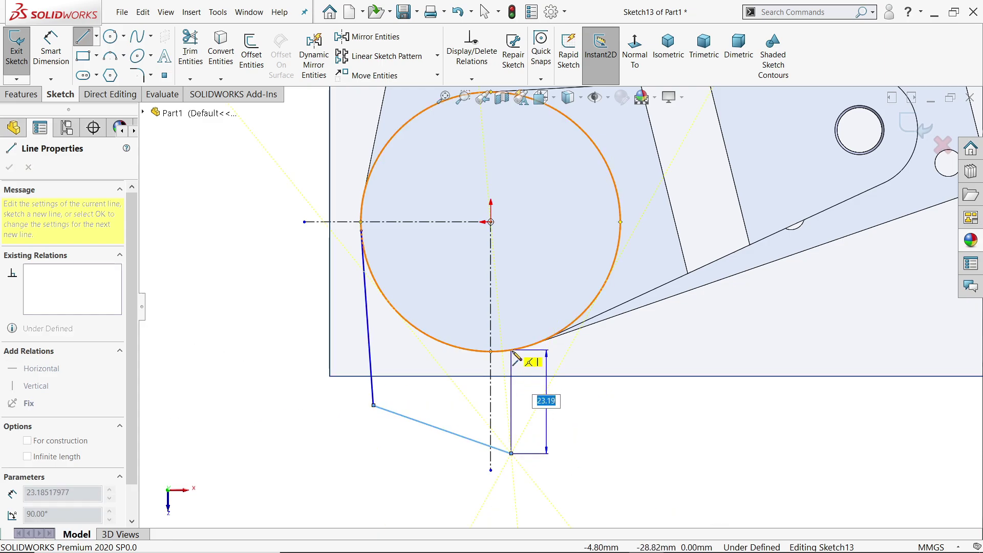
{"action": "left_click", "coordinate": [510, 351]}
{"action": "right_click", "coordinate": [549, 350]}
{"action": "left_click", "coordinate": [568, 406]}
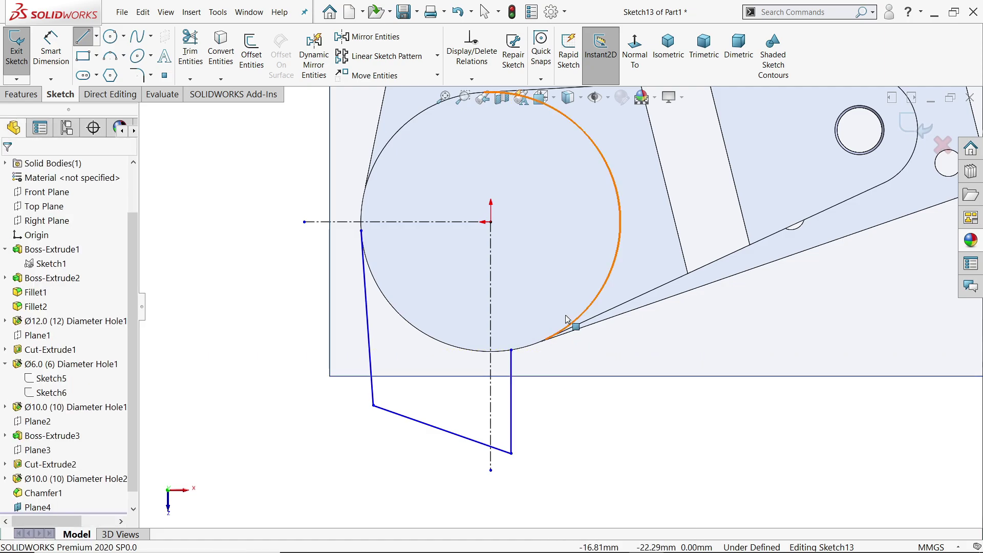
{"action": "left_click", "coordinate": [559, 265]}
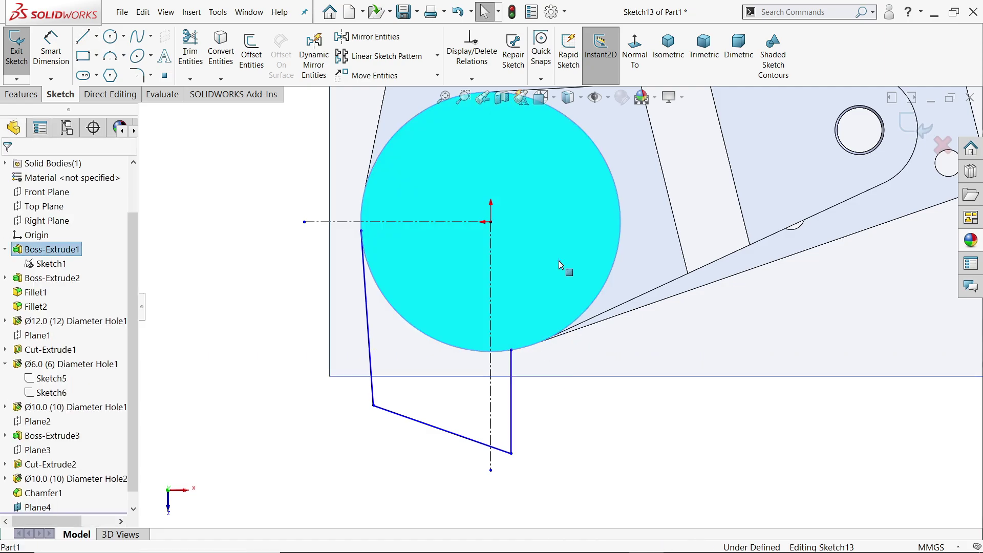
{"action": "left_click", "coordinate": [220, 51]}
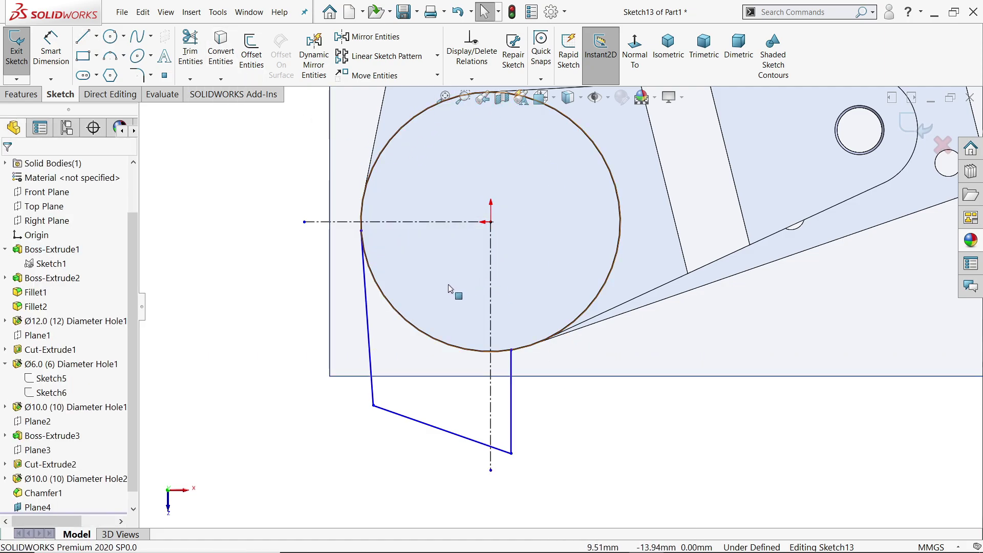
Dimension the angle between the outline's sloped lower line and the horizontal construction line as 15 degrees
{"action": "left_click", "coordinate": [51, 49]}
{"action": "left_click", "coordinate": [409, 420]}
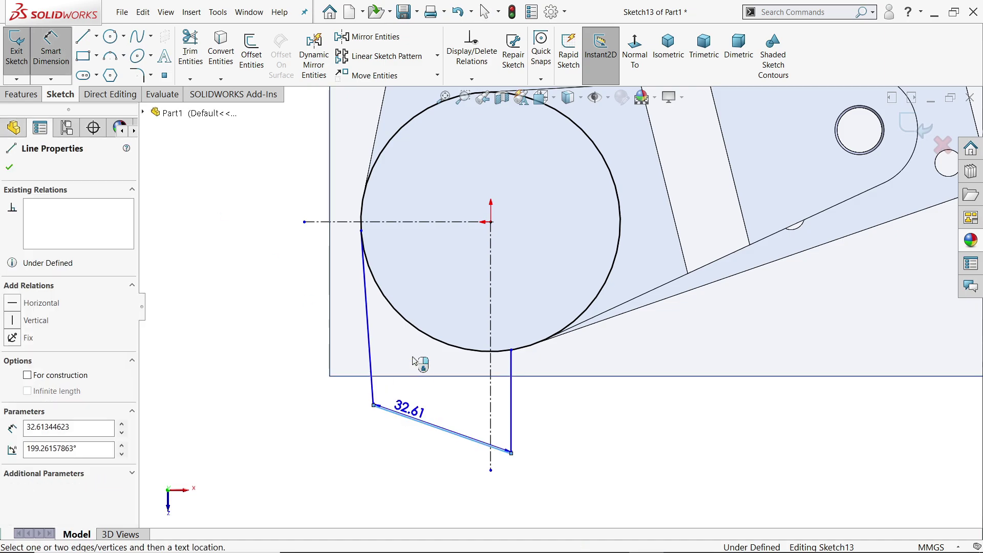
{"action": "left_click", "coordinate": [420, 222]}
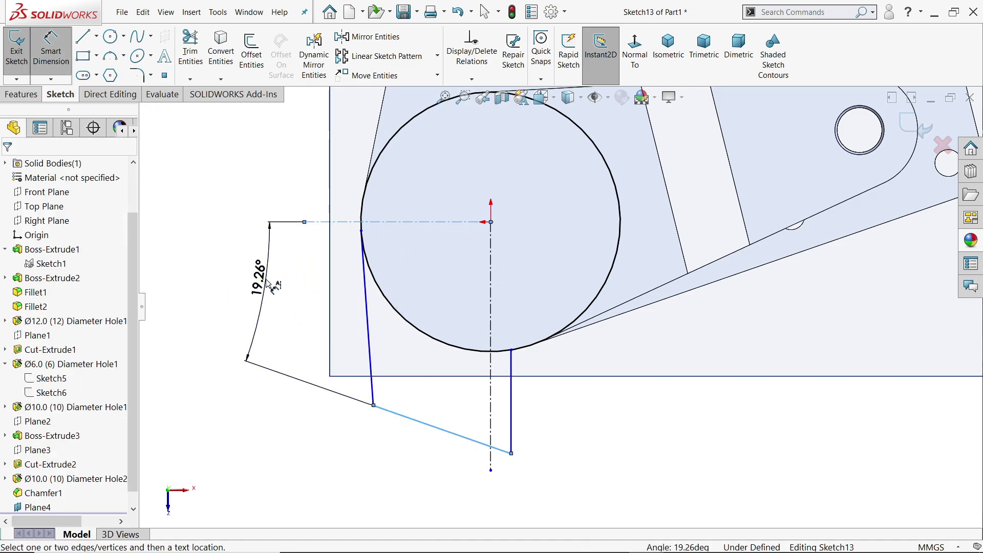
{"action": "left_click", "coordinate": [258, 279]}
{"action": "type", "text": "15"}
{"action": "key", "text": "Return"}
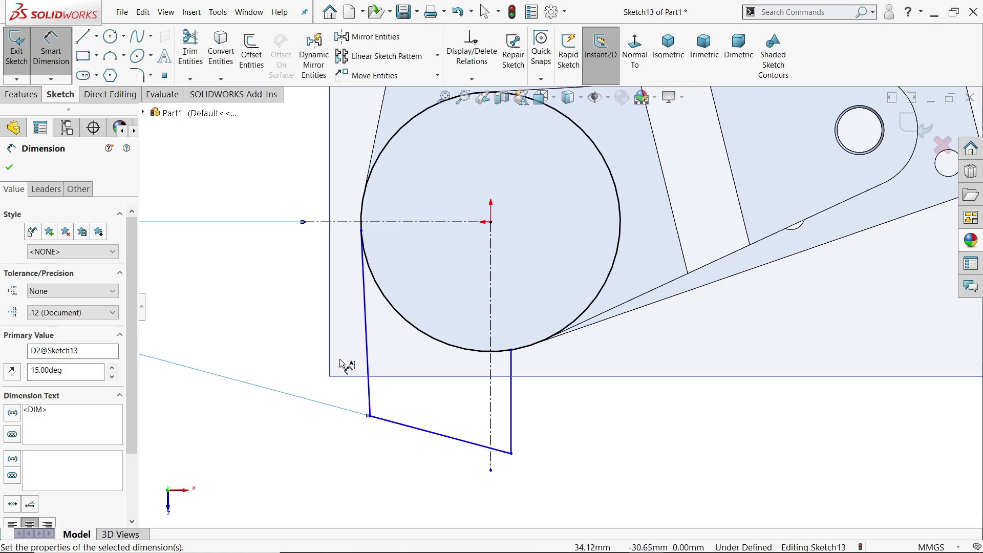
Round both lower corners of the lug outline with 7 mm sketch fillets
{"action": "left_click", "coordinate": [143, 76]}
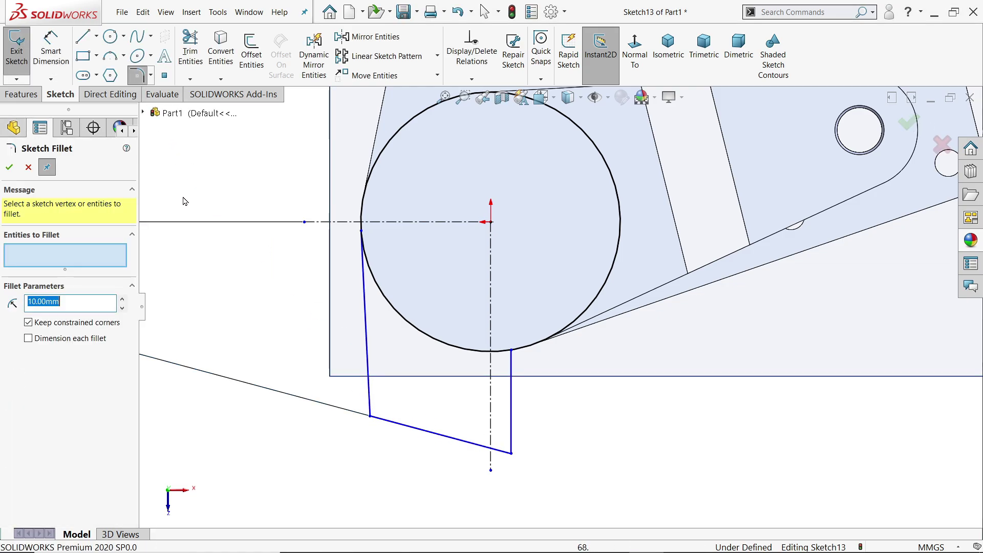
{"action": "type", "text": "7"}
{"action": "left_click", "coordinate": [369, 415]}
{"action": "left_click", "coordinate": [373, 419]}
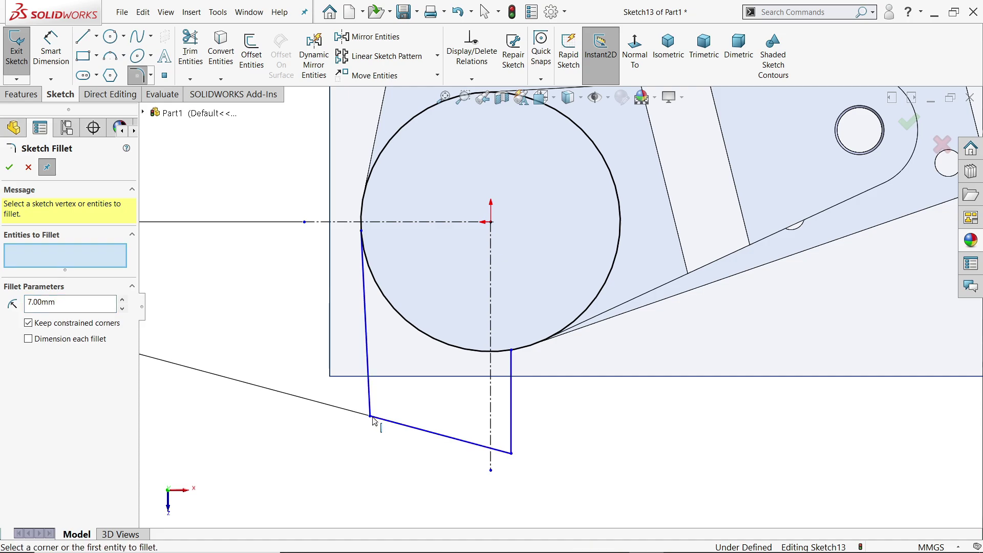
{"action": "left_click", "coordinate": [370, 417]}
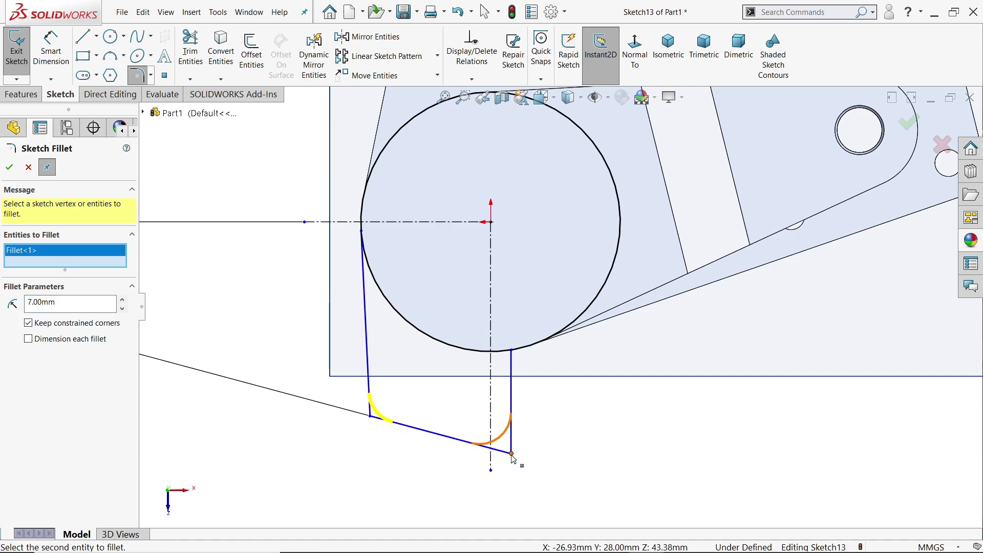
{"action": "left_click", "coordinate": [511, 454]}
{"action": "left_click", "coordinate": [11, 171]}
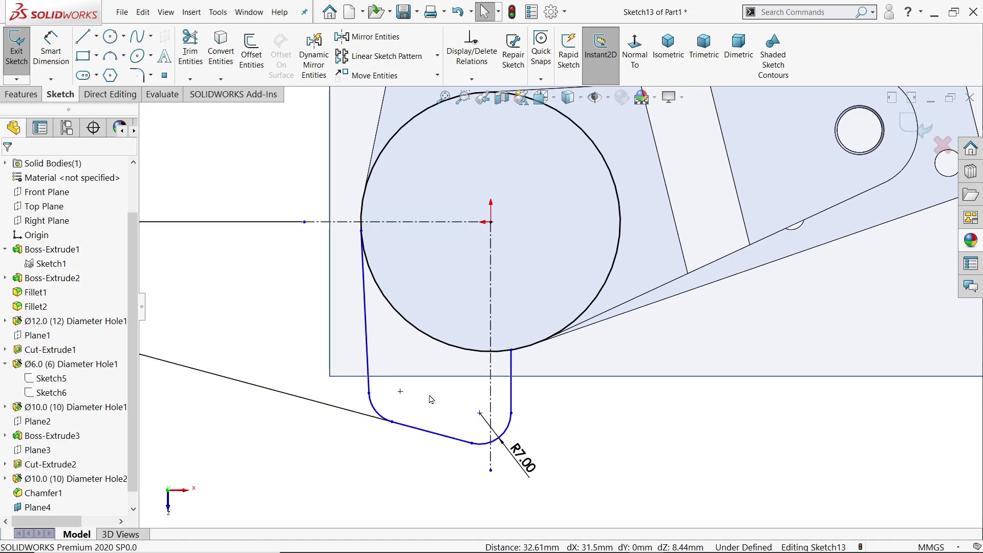
Bring the 15° dimension closer to the outline and make the R7 fillet's centre point coincident with the vertical construction line
{"action": "key", "text": "f"}
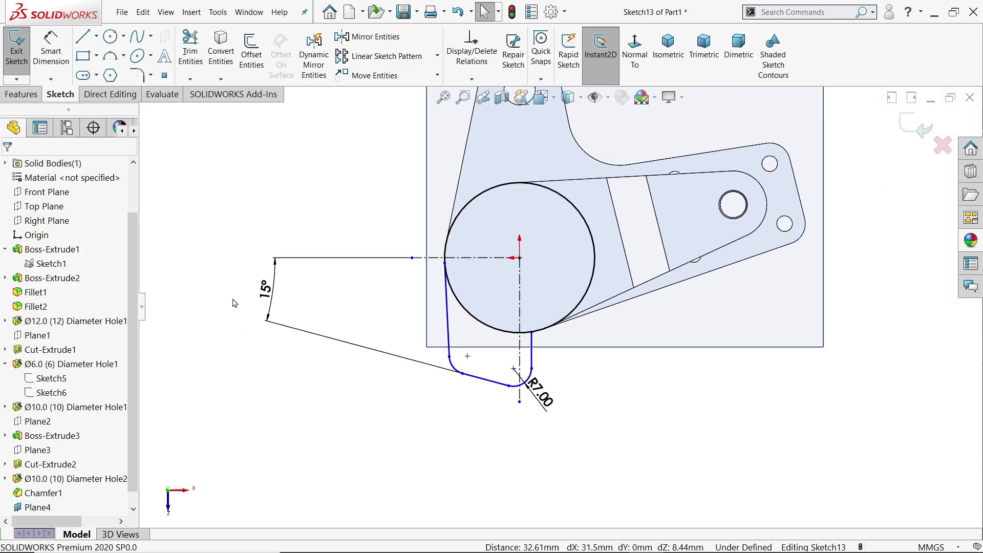
{"action": "left_click_drag", "start_coordinate": [274, 295], "coordinate": [393, 313]}
{"action": "scroll", "coordinate": [514, 338], "scroll_direction": "down", "scroll_amount": 5}
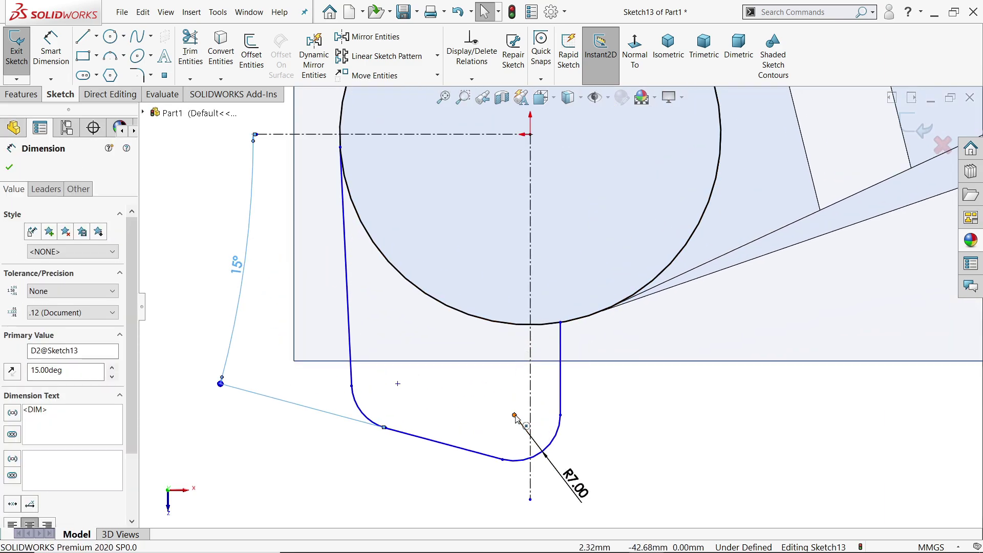
{"action": "left_click", "coordinate": [530, 417]}
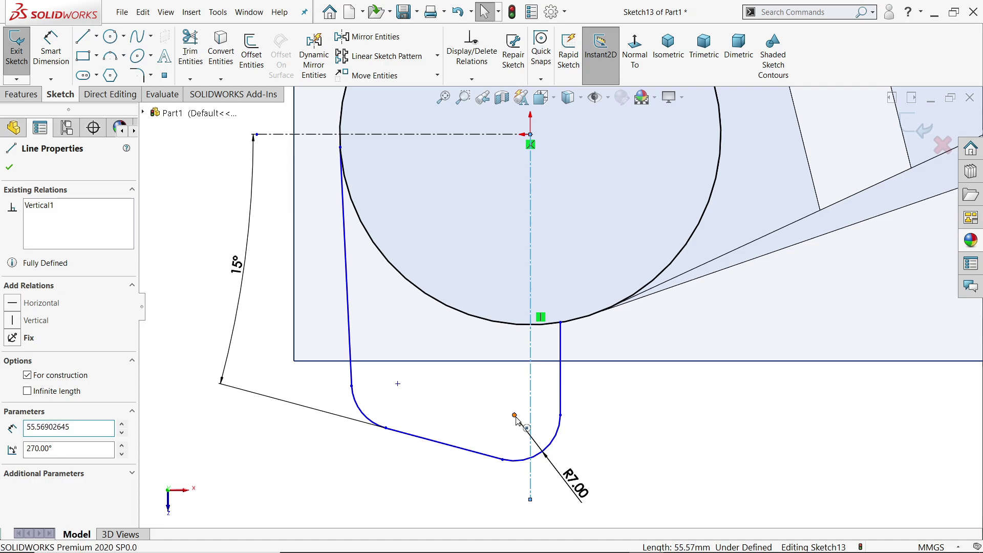
{"action": "left_click", "coordinate": [514, 415], "text": "ctrl"}
{"action": "left_click", "coordinate": [561, 387]}
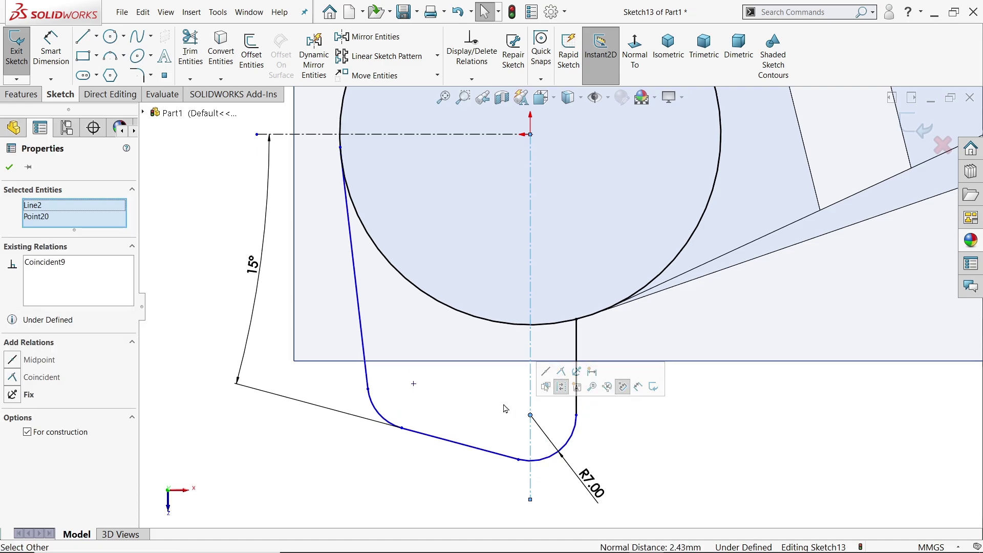
Dimension the distance from the R7 fillet's centre on the vertical construction line to the horizontal construction line as 40 mm
{"action": "left_click", "coordinate": [51, 51]}
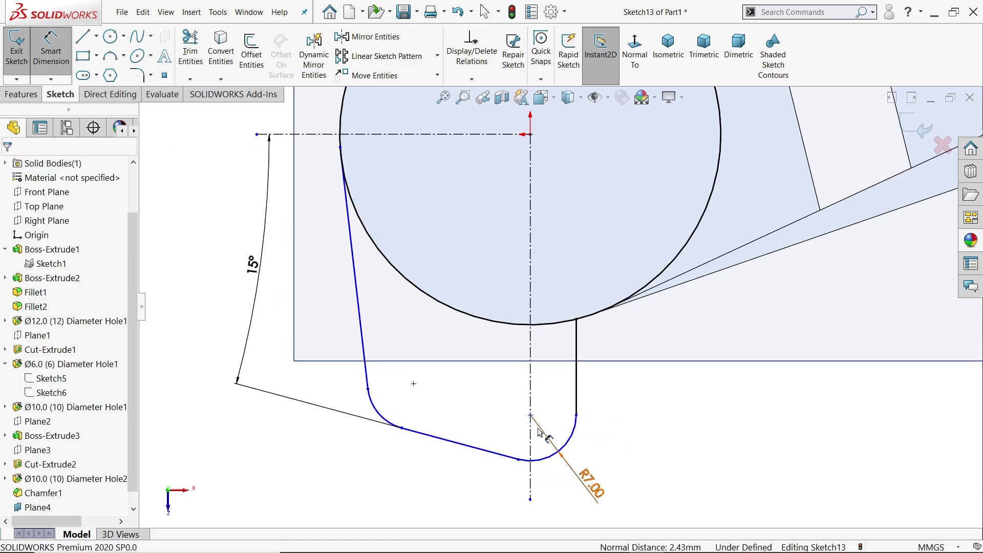
{"action": "left_click", "coordinate": [530, 415]}
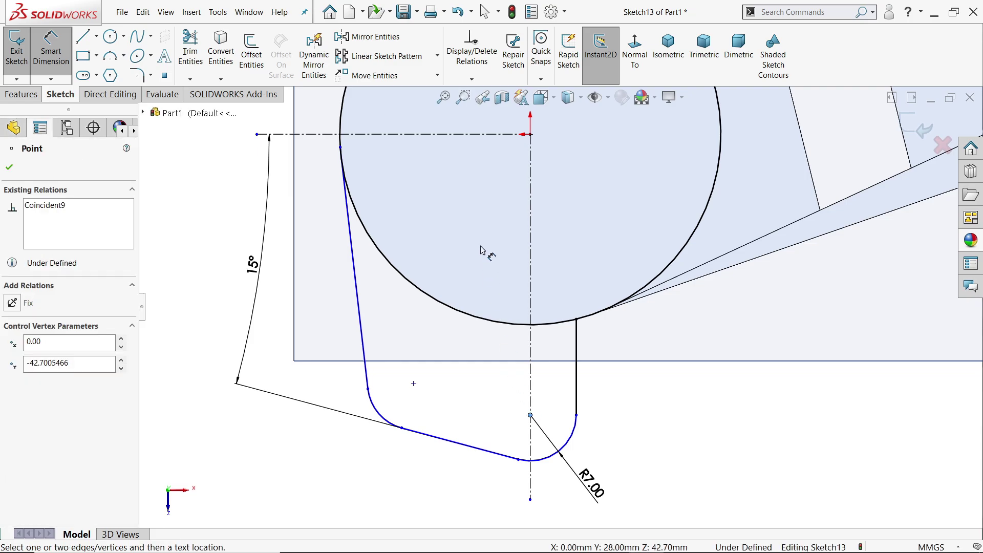
{"action": "left_click", "coordinate": [459, 135]}
{"action": "left_click", "coordinate": [195, 238]}
{"action": "type", "text": "4"}
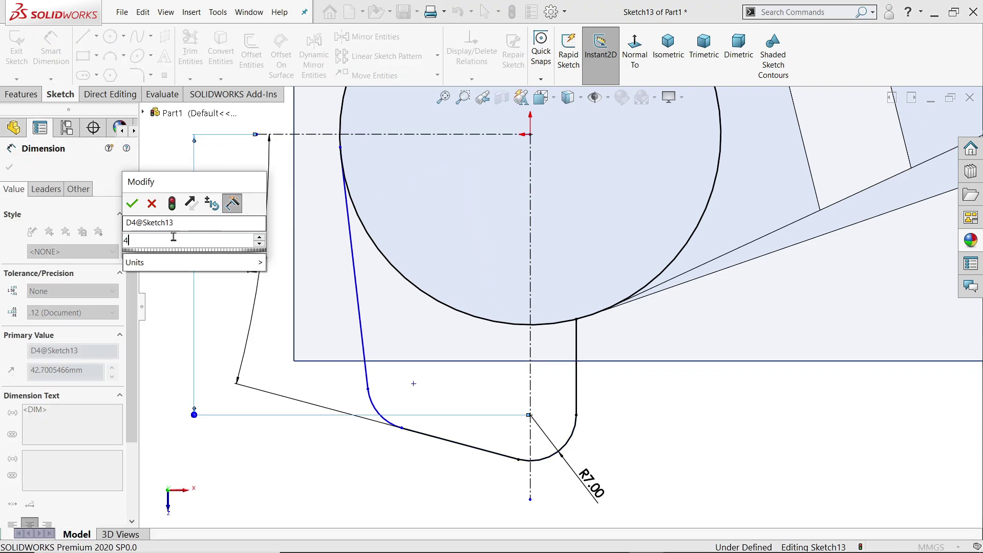
{"action": "type", "text": "0"}
{"action": "left_click", "coordinate": [132, 203]}
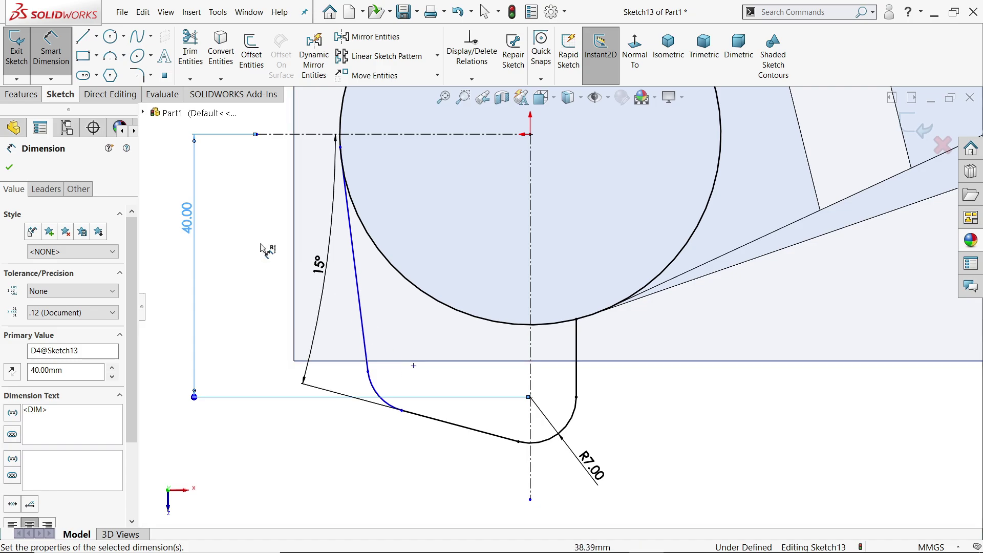
{"action": "left_click", "coordinate": [8, 168]}
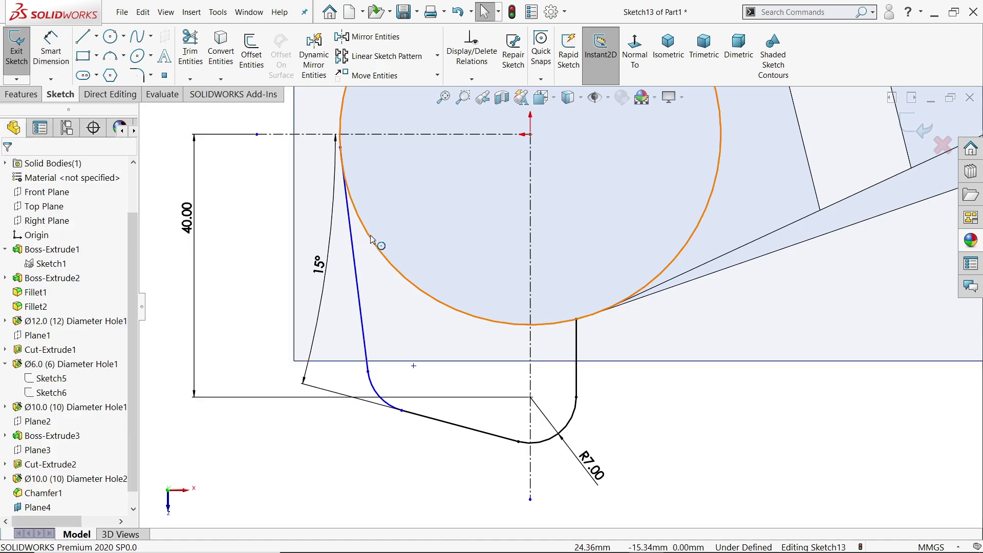
Make the upper endpoint of the outline's long side line coincident with the converted circle, and the line tangent to it
{"action": "left_click", "coordinate": [366, 239]}
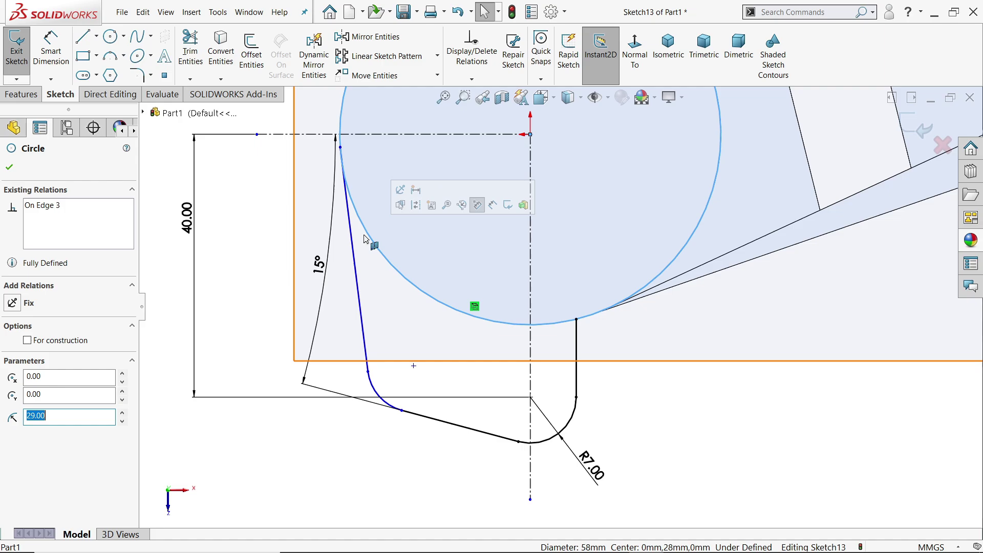
{"action": "left_click", "coordinate": [341, 148]}
{"action": "left_click", "coordinate": [342, 157], "text": "ctrl"}
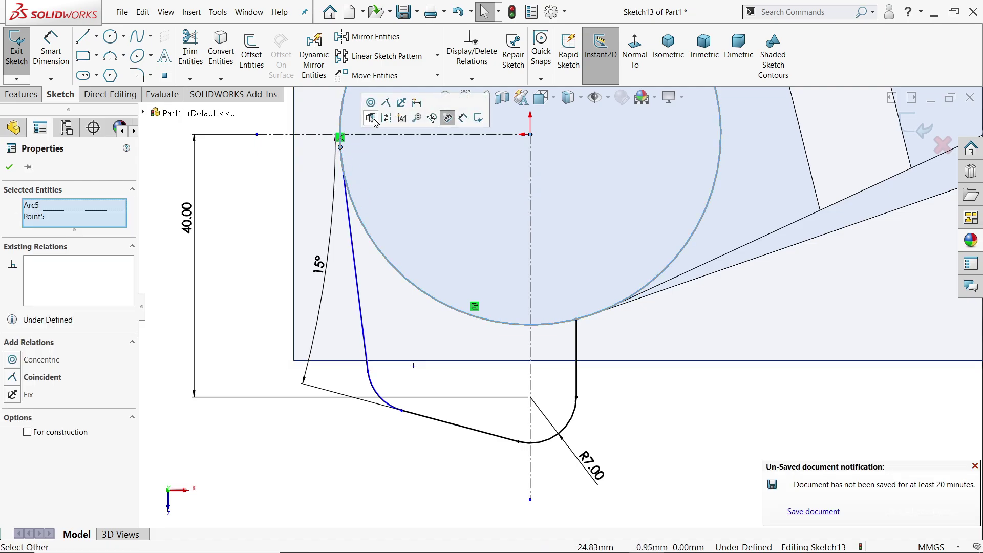
{"action": "left_click", "coordinate": [233, 214]}
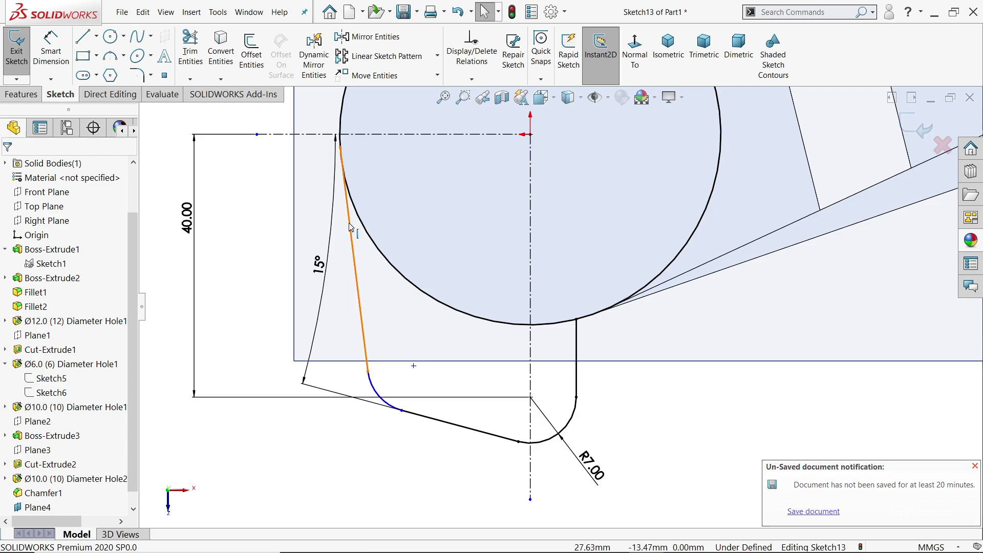
{"action": "left_click", "coordinate": [350, 227]}
{"action": "left_click", "coordinate": [366, 231], "text": "ctrl"}
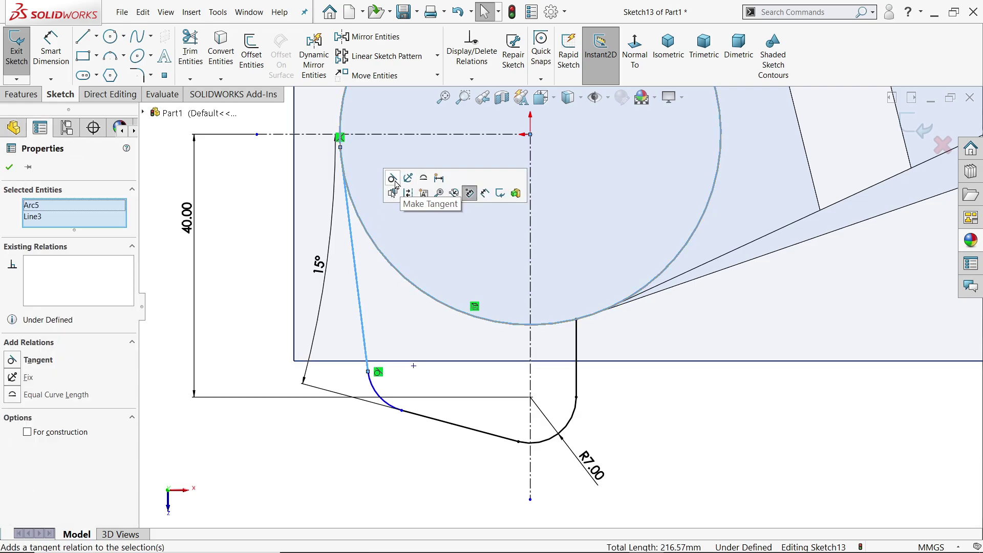
{"action": "left_click", "coordinate": [394, 180]}
{"action": "left_click", "coordinate": [254, 280]}
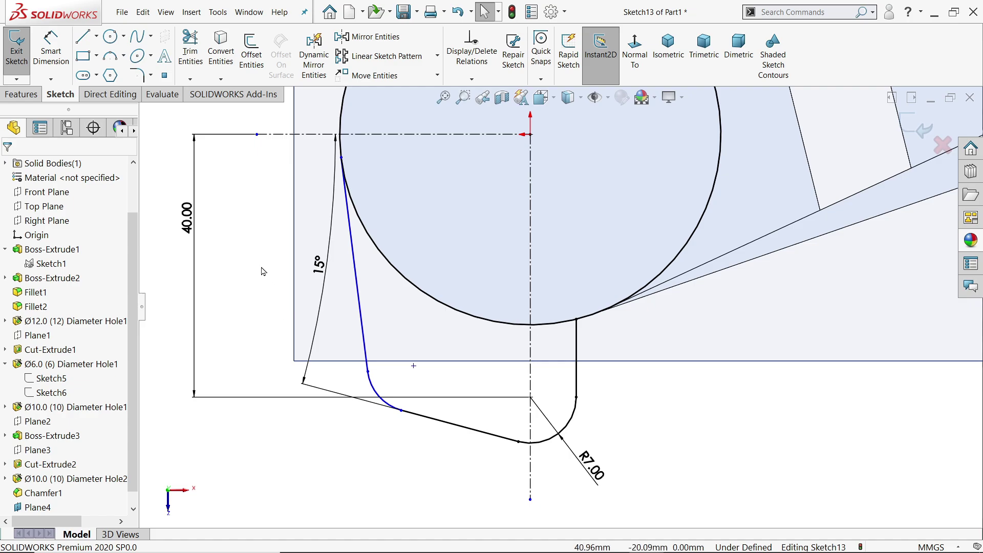
Dimension the horizontal distance between the two fillet centre points as 20 mm
{"action": "key", "text": "d"}
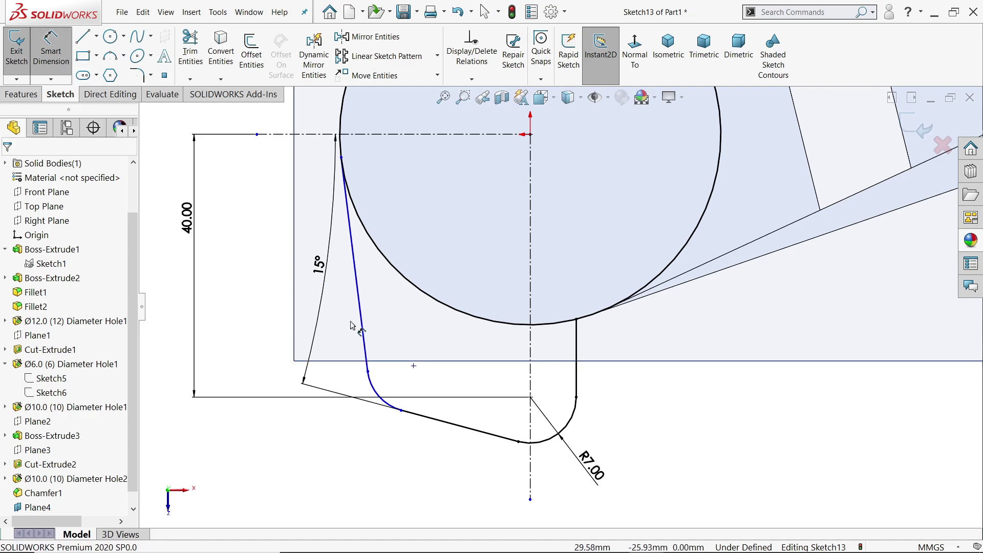
{"action": "left_click", "coordinate": [414, 366]}
{"action": "left_click", "coordinate": [531, 397]}
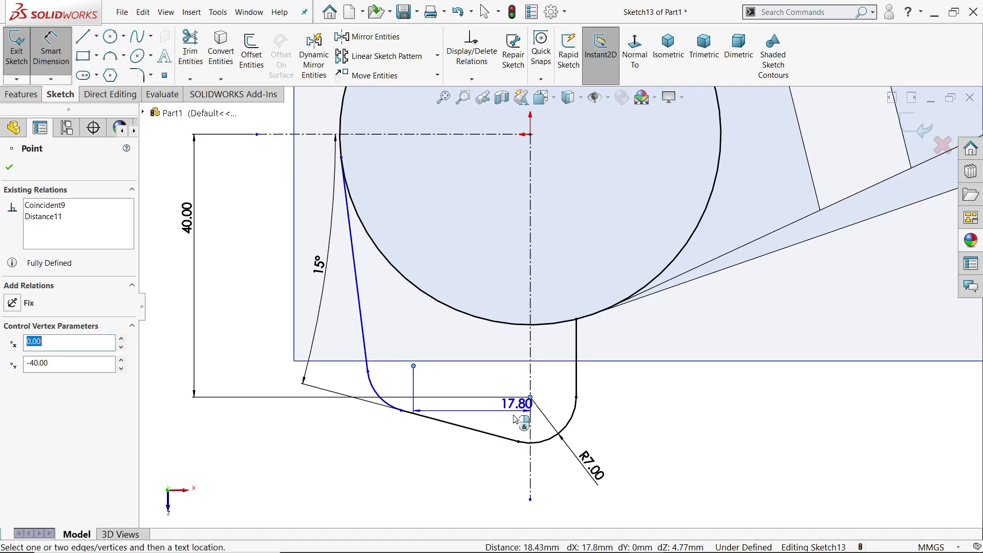
{"action": "left_click", "coordinate": [476, 451]}
{"action": "type", "text": "20"}
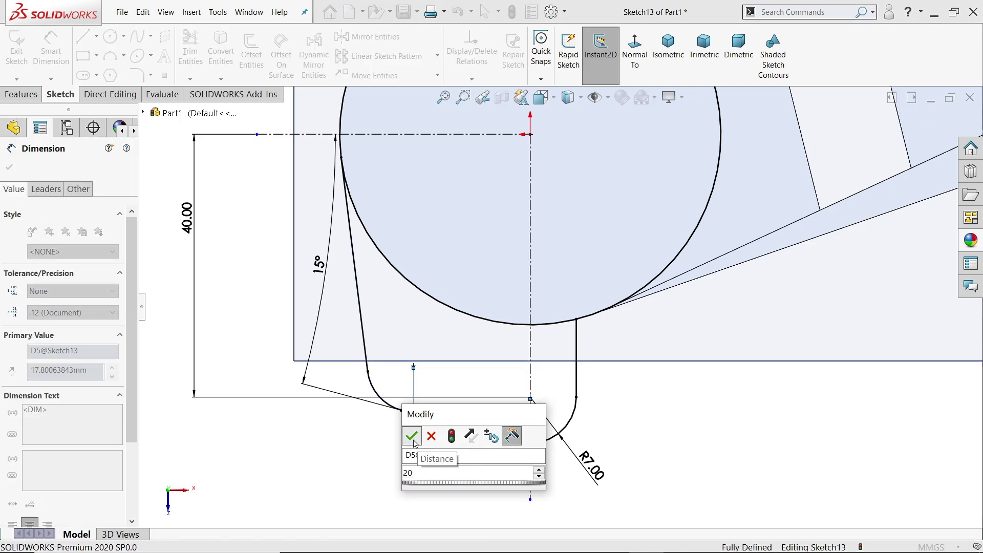
{"action": "left_click", "coordinate": [411, 436]}
Trim the converted circle with Power trim, keeping only the arc that closes the lug outline
{"action": "scroll", "coordinate": [476, 377], "scroll_direction": "down", "scroll_amount": 1}
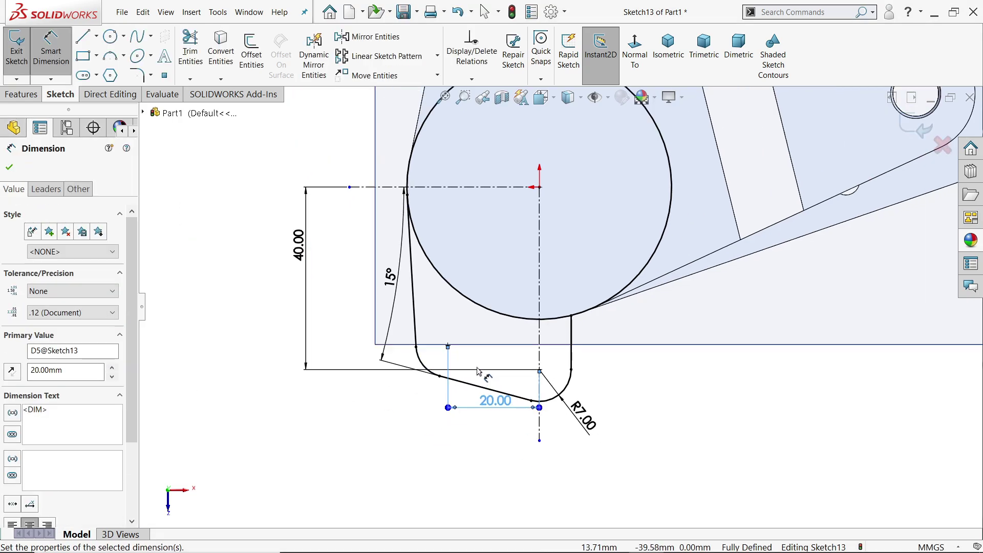
{"action": "scroll", "coordinate": [547, 296], "scroll_direction": "down", "scroll_amount": 2}
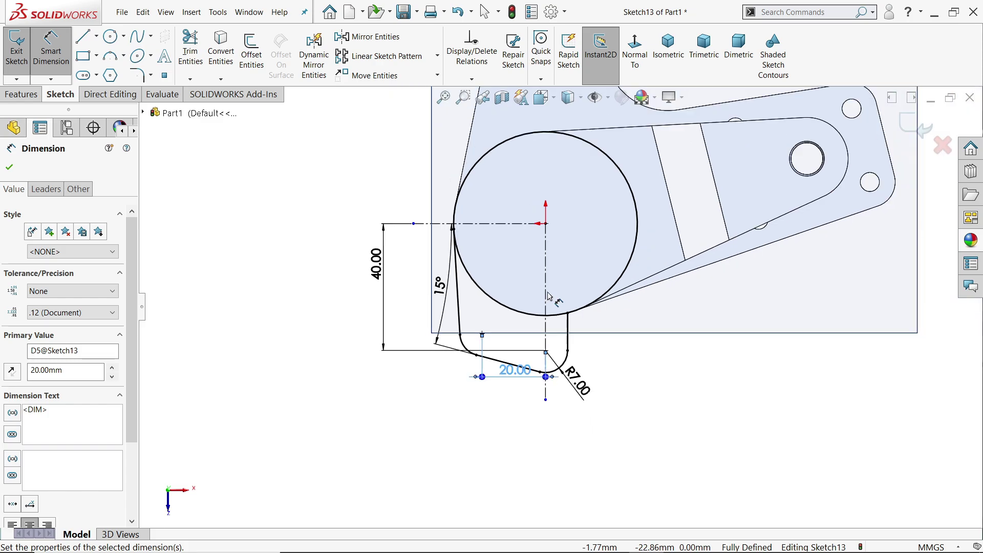
{"action": "left_click", "coordinate": [191, 53]}
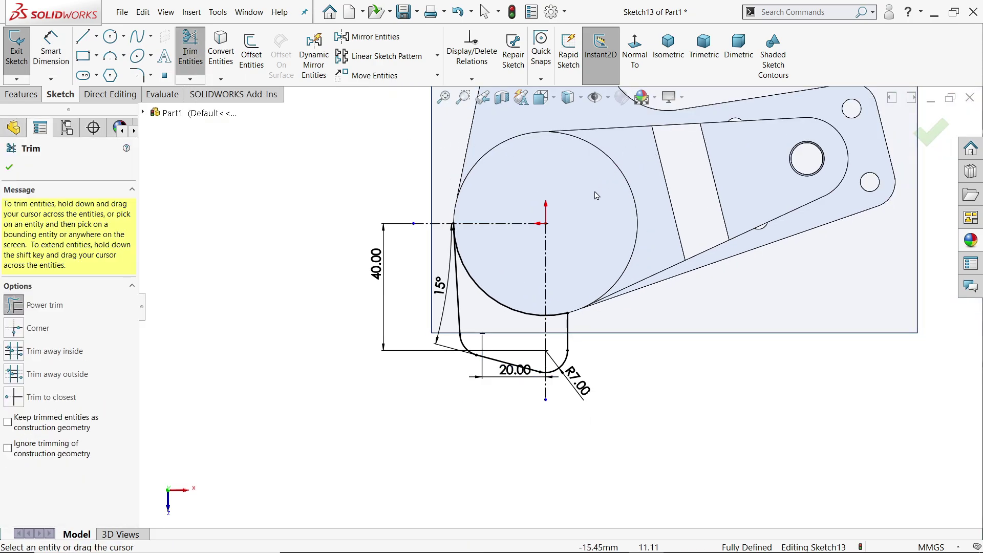
Finish trimming the lug outline and extrude it 11 mm blind in the reversed direction, merged with the cylinder
{"action": "scroll", "coordinate": [555, 240], "scroll_direction": "up", "scroll_amount": 1}
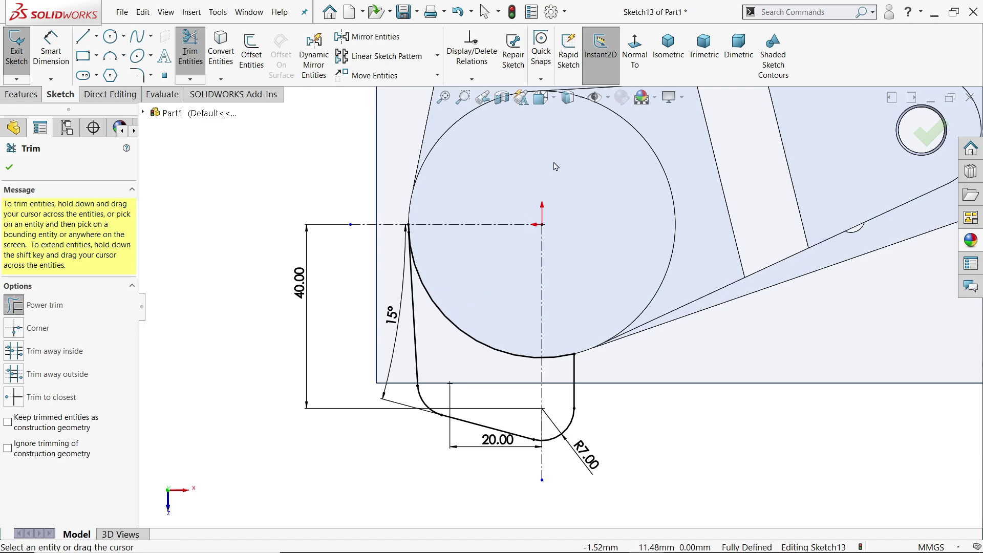
{"action": "scroll", "coordinate": [443, 246], "scroll_direction": "up", "scroll_amount": 5}
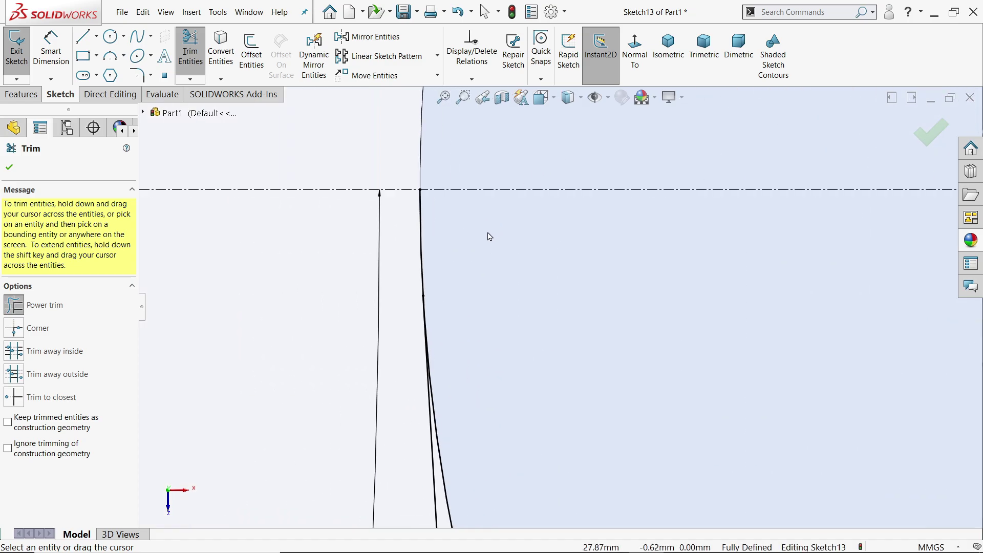
{"action": "scroll", "coordinate": [475, 302], "scroll_direction": "down", "scroll_amount": 6}
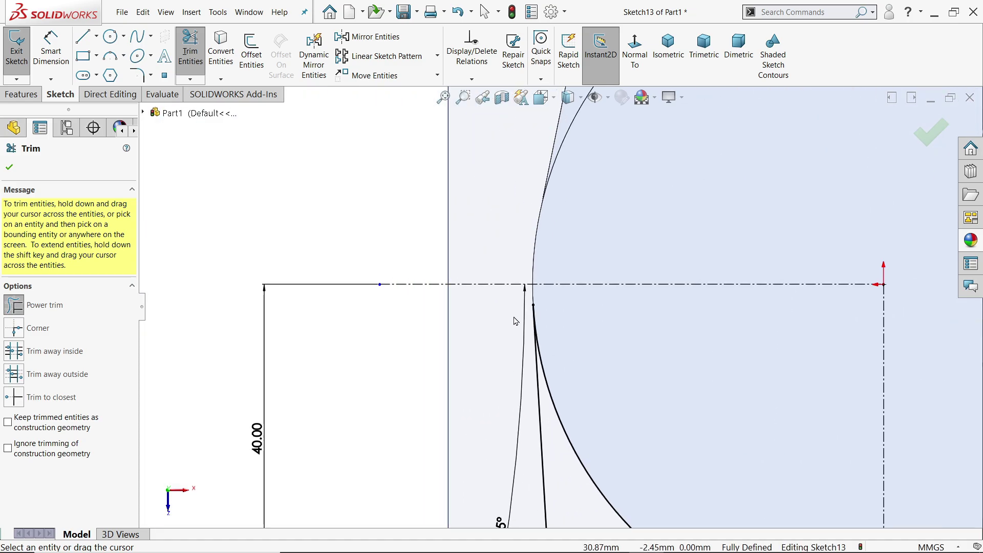
{"action": "left_click", "coordinate": [667, 49]}
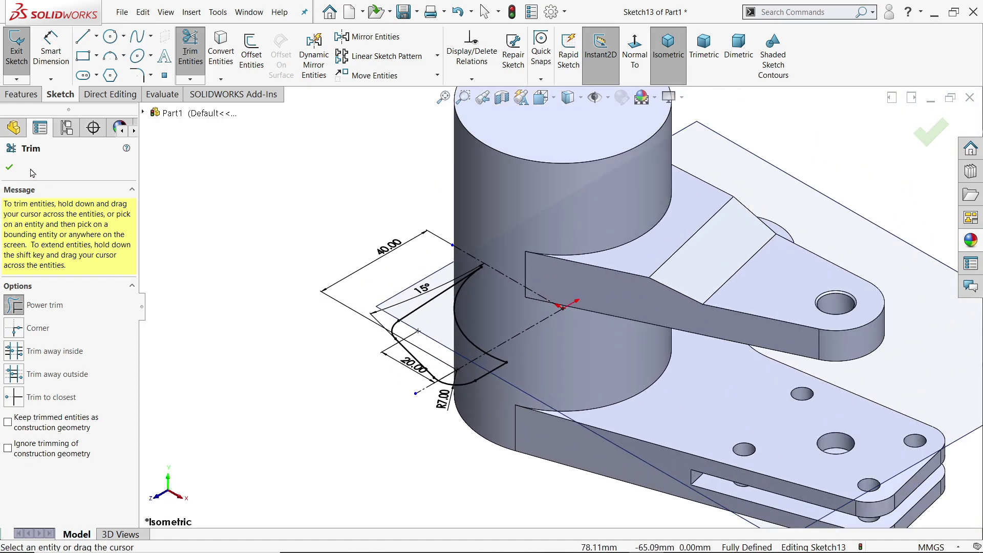
{"action": "left_click", "coordinate": [10, 167]}
{"action": "left_click", "coordinate": [26, 95]}
{"action": "left_click", "coordinate": [22, 51]}
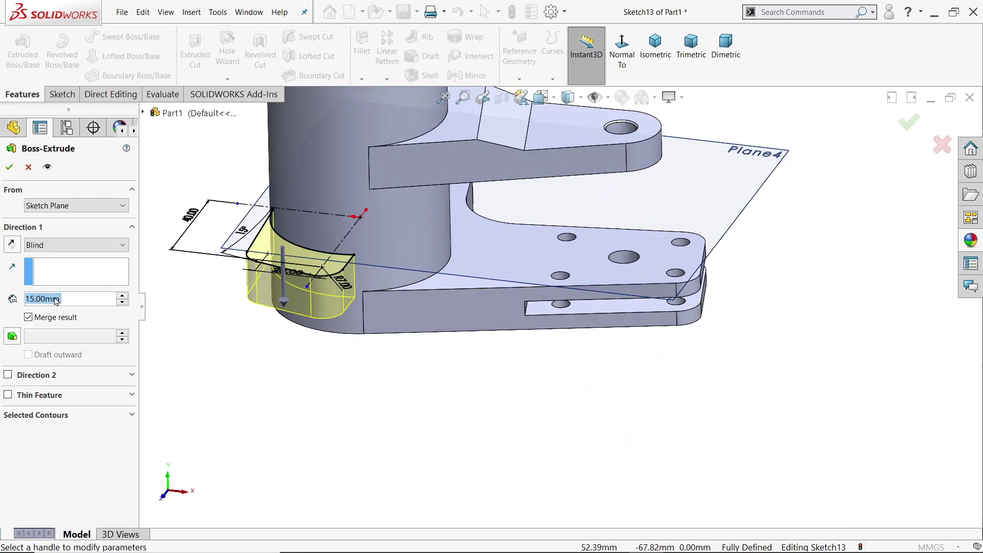
{"action": "type", "text": "11"}
{"action": "key", "text": "Return"}
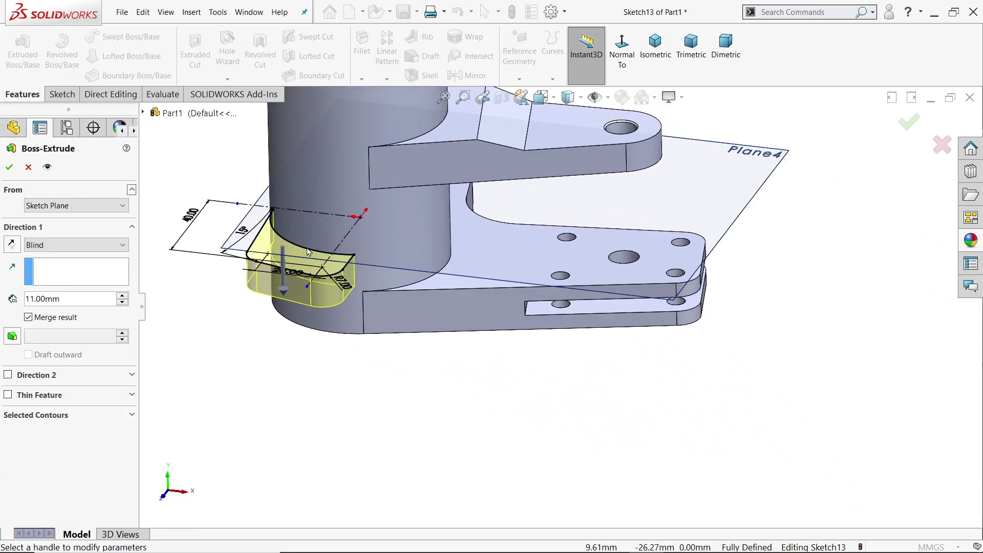
{"action": "scroll", "coordinate": [308, 252], "scroll_direction": "down", "scroll_amount": 3}
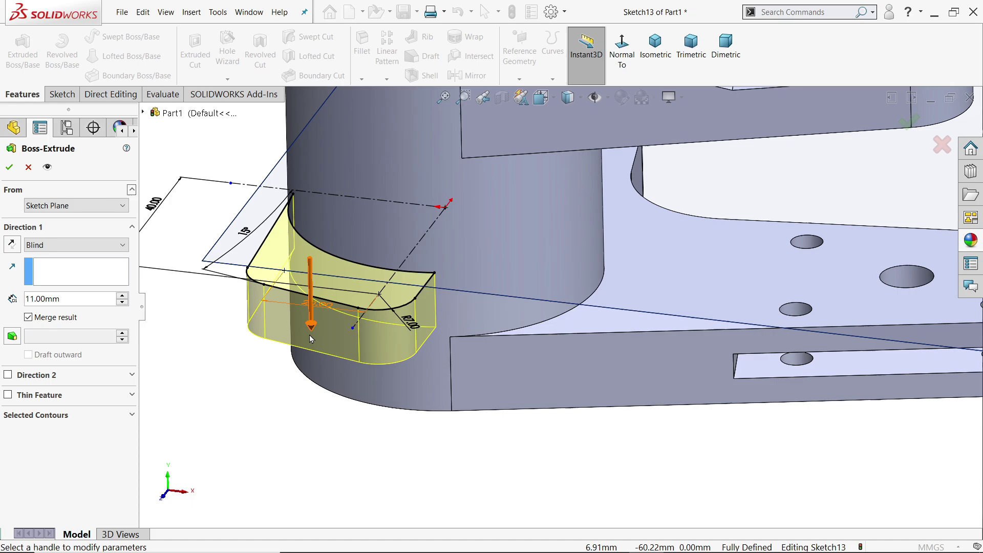
{"action": "left_click", "coordinate": [12, 245]}
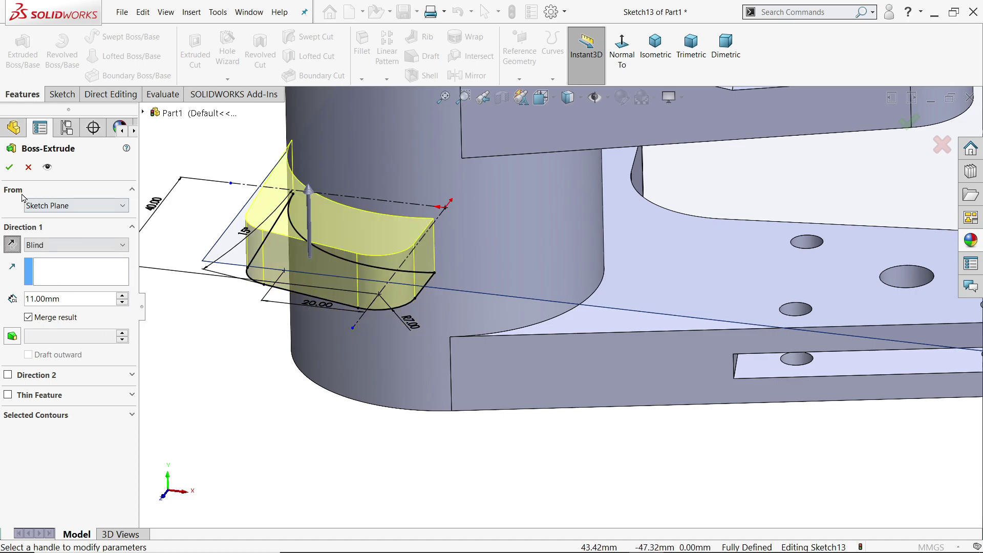
{"action": "left_click", "coordinate": [7, 168]}
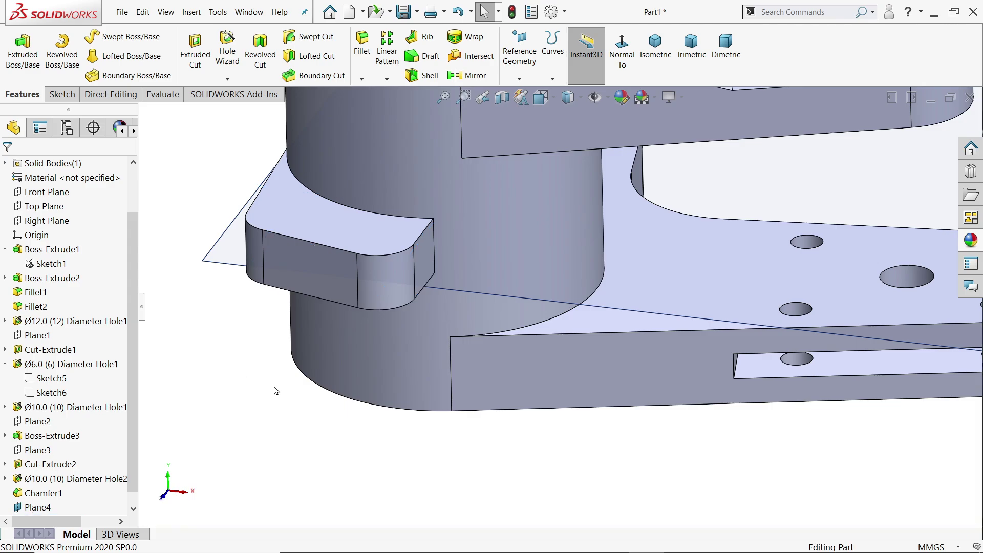
Hide Plane4 and create a reference plane midway between the lug's upper and lower faces
{"action": "left_click", "coordinate": [229, 257]}
{"action": "left_click", "coordinate": [288, 224]}
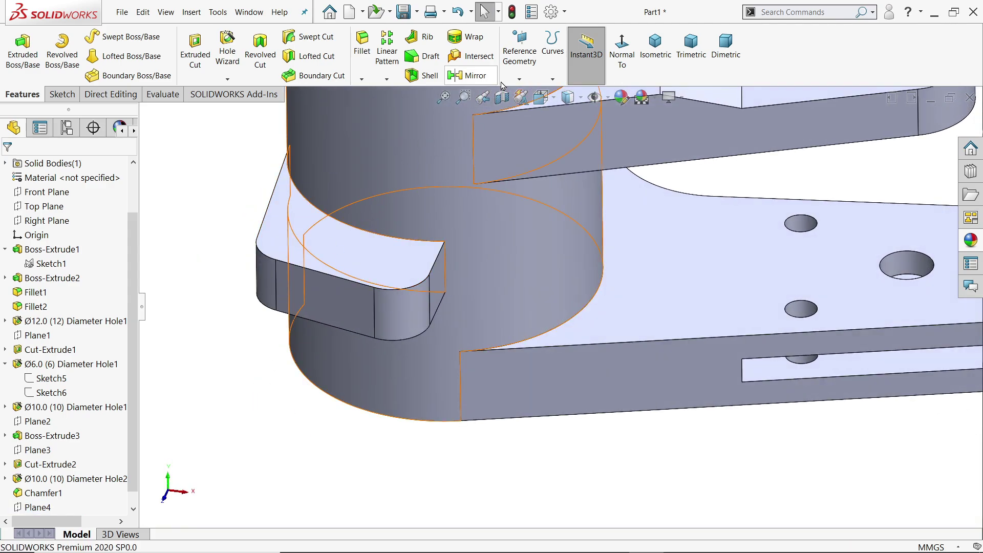
{"action": "left_click", "coordinate": [519, 78]}
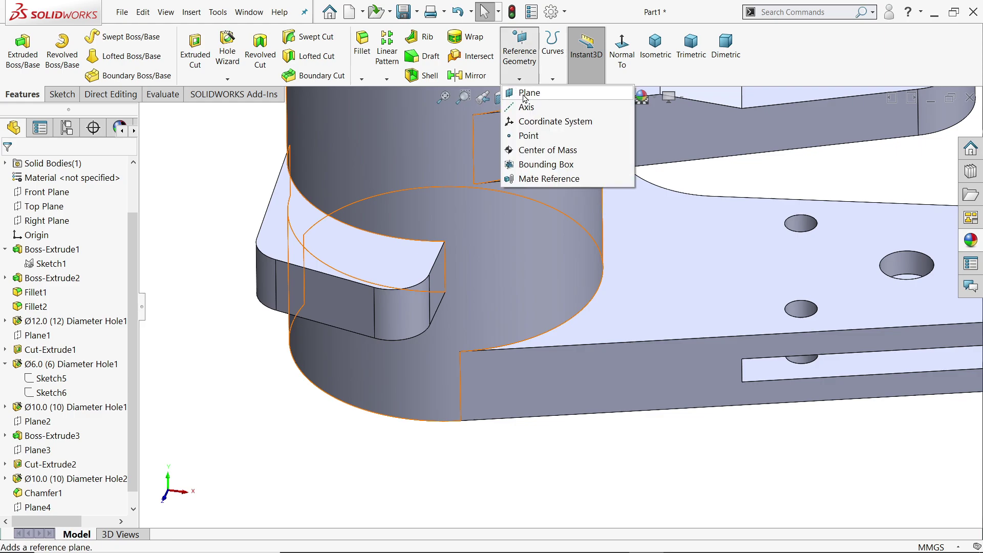
{"action": "left_click", "coordinate": [641, 88]}
{"action": "left_click", "coordinate": [322, 249]}
{"action": "middle_click_drag", "start_coordinate": [290, 298], "coordinate": [435, 236]}
{"action": "left_click", "coordinate": [359, 175]}
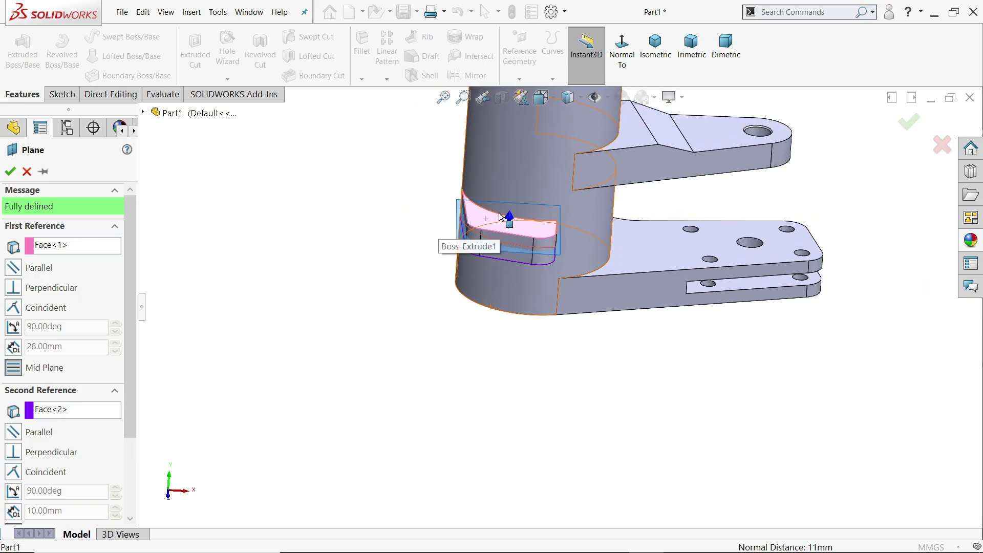
{"action": "scroll", "coordinate": [432, 312], "scroll_direction": "up", "scroll_amount": 5}
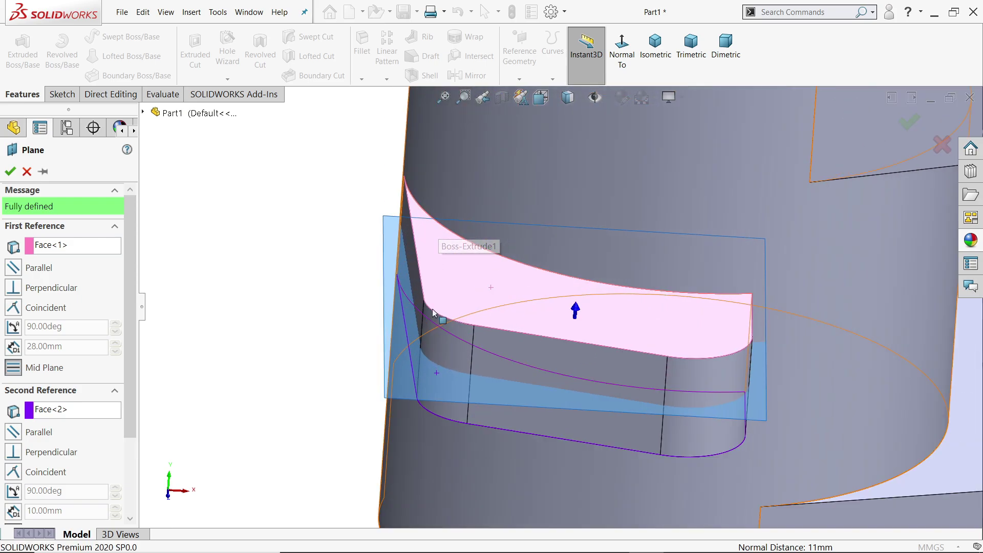
{"action": "left_click", "coordinate": [10, 172]}
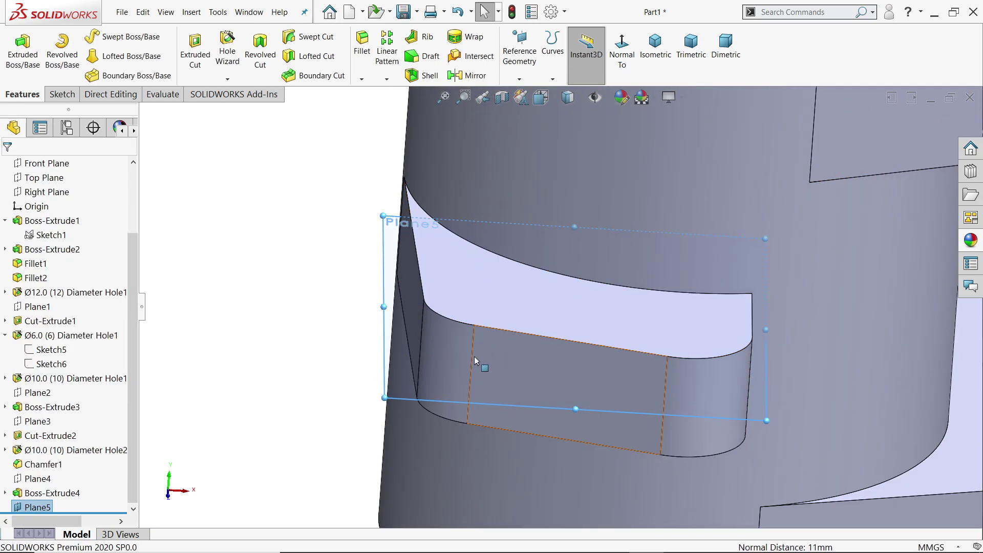
{"action": "left_click", "coordinate": [60, 95]}
{"action": "left_click", "coordinate": [16, 49]}
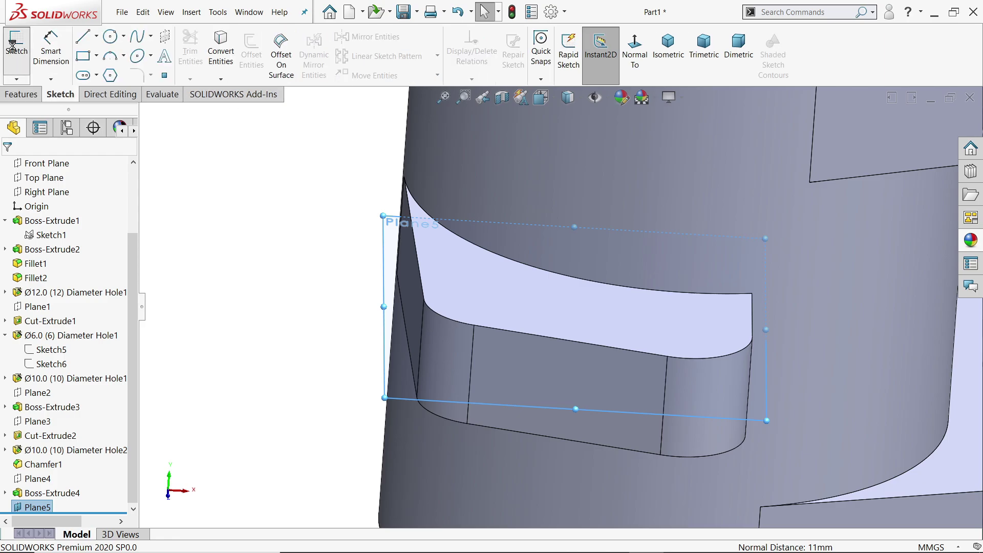
{"action": "scroll", "coordinate": [385, 423], "scroll_direction": "down", "scroll_amount": 3}
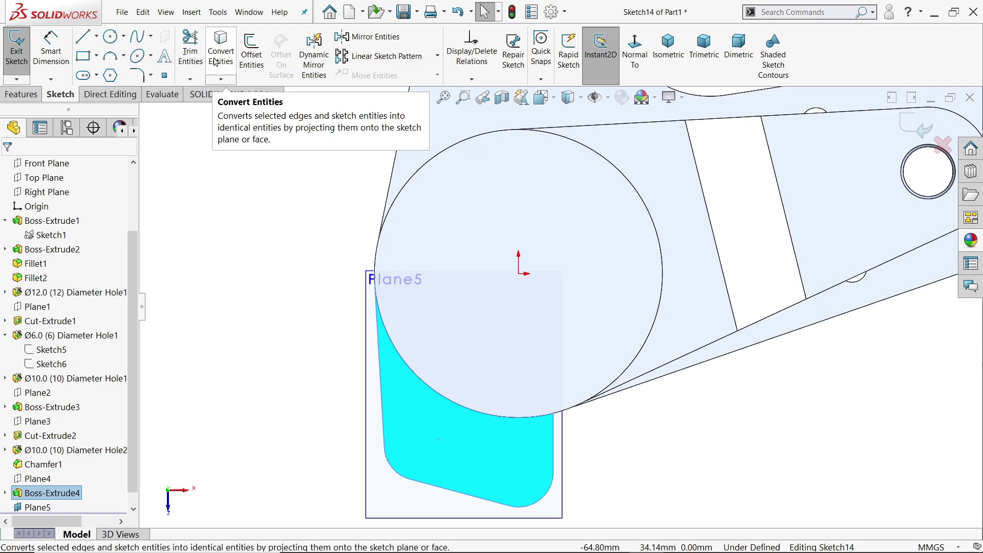
{"action": "left_click", "coordinate": [916, 124]}
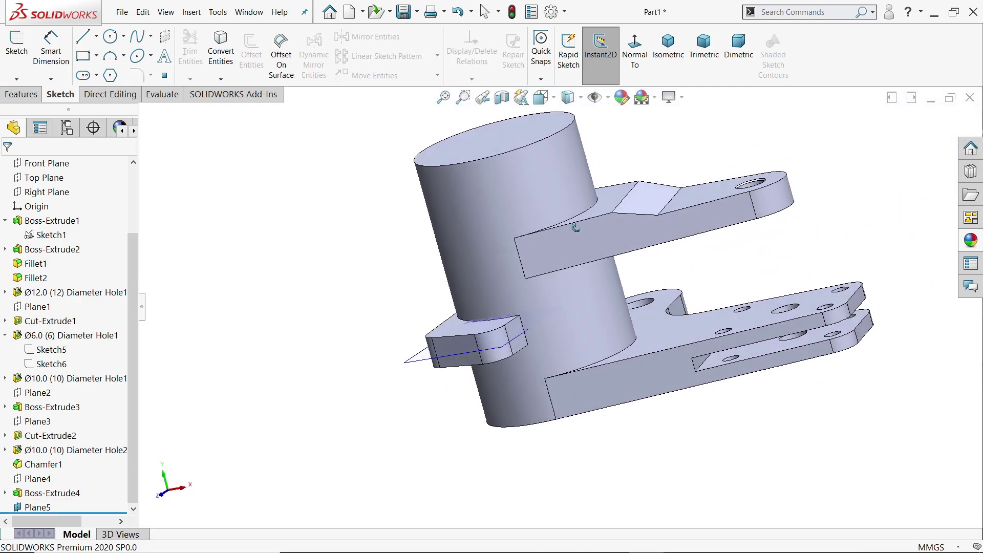
Fillet the vertical edge where the lug's short straight side meets the cylinder with a 10 mm radius
{"action": "middle_click_drag", "start_coordinate": [575, 227], "coordinate": [540, 320]}
{"action": "scroll", "coordinate": [540, 320], "scroll_direction": "down", "scroll_amount": 5}
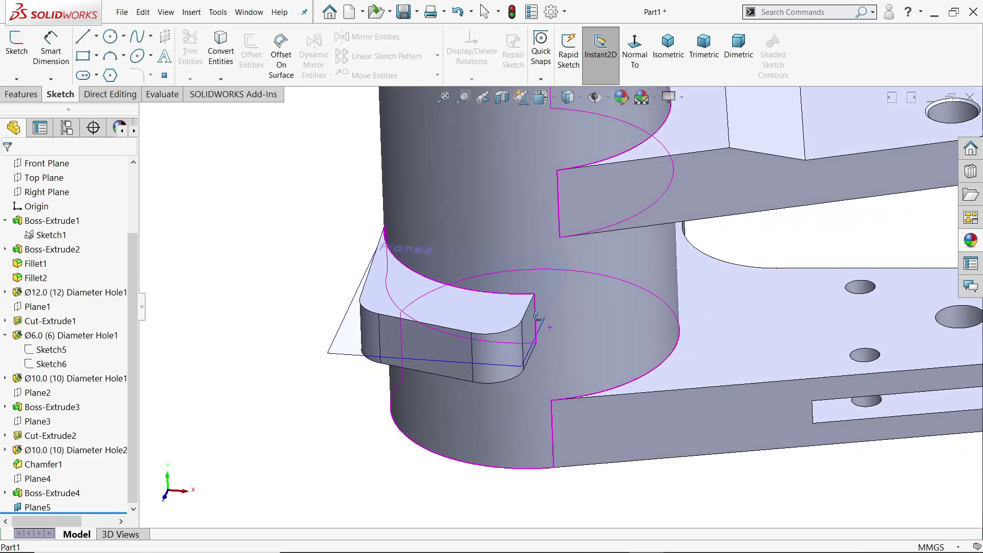
{"action": "scroll", "coordinate": [542, 333], "scroll_direction": "down", "scroll_amount": 4}
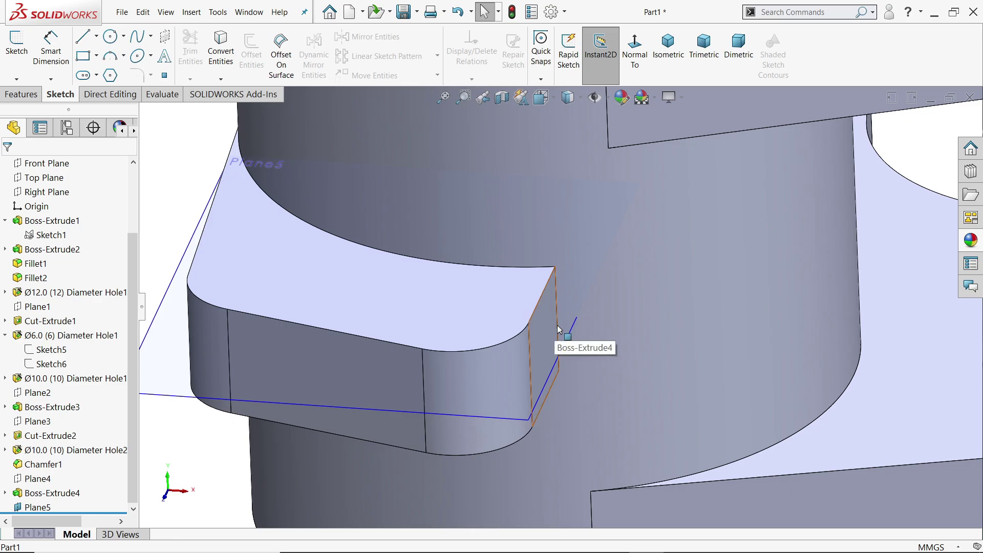
{"action": "left_click", "coordinate": [557, 328]}
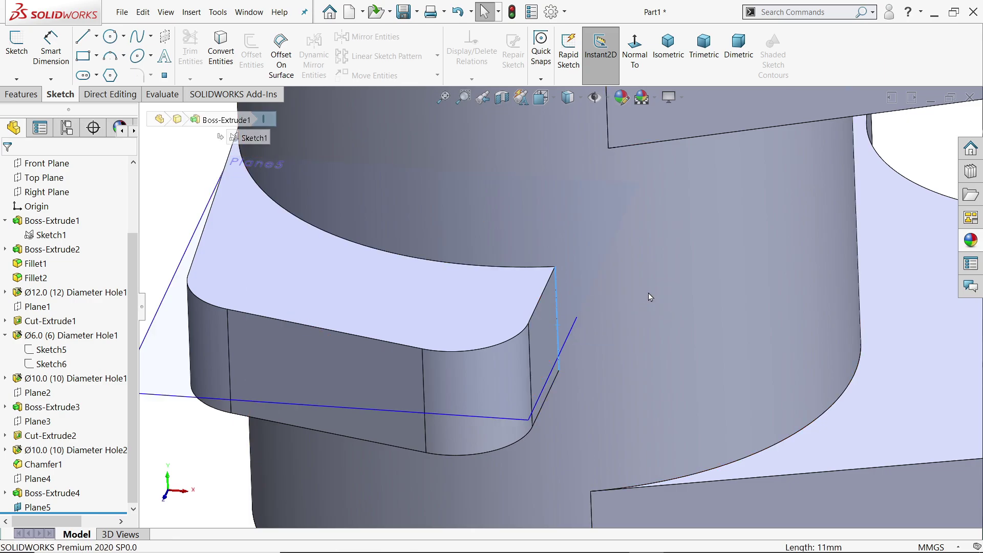
{"action": "key", "text": "Return"}
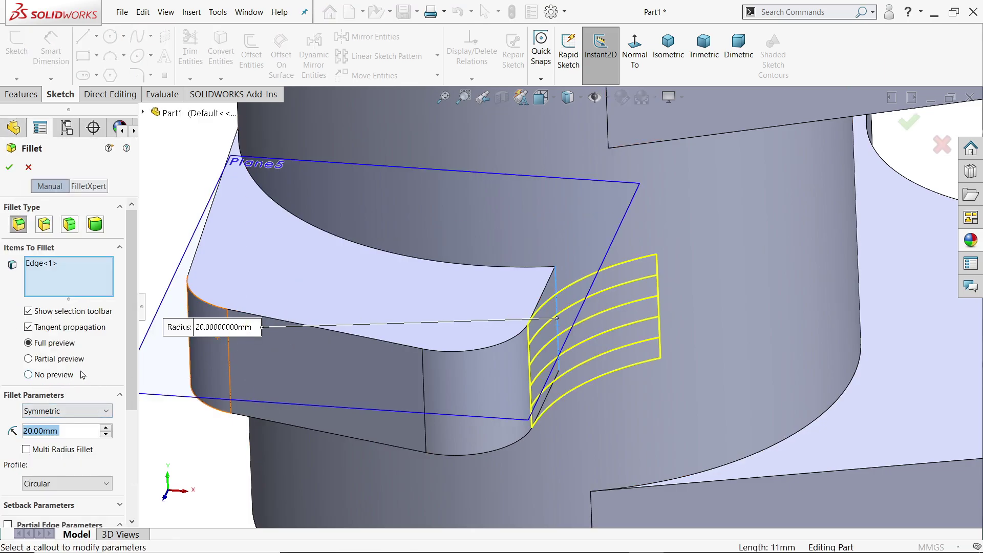
{"action": "type", "text": "10"}
{"action": "key", "text": "Return"}
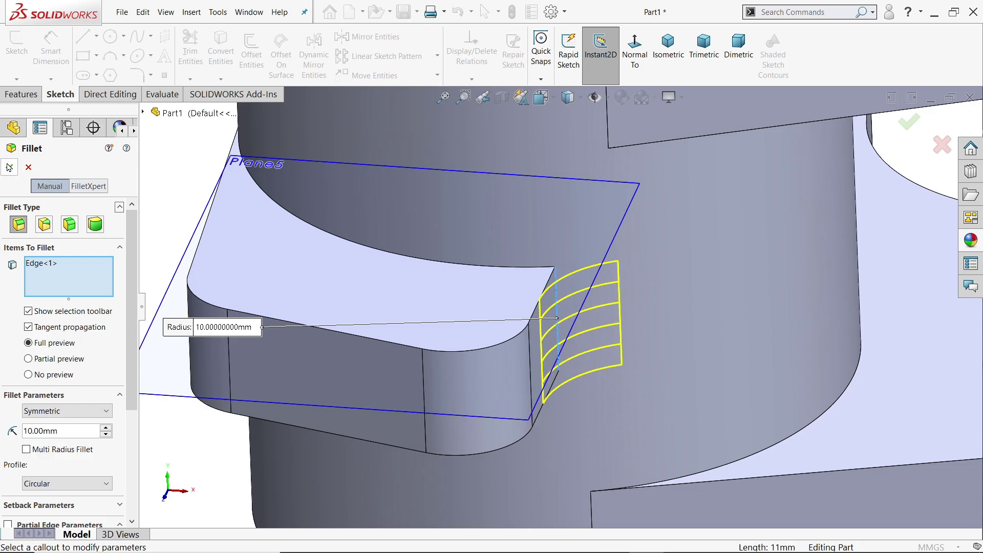
{"action": "left_click", "coordinate": [8, 168]}
{"action": "scroll", "coordinate": [556, 340], "scroll_direction": "up", "scroll_amount": 3}
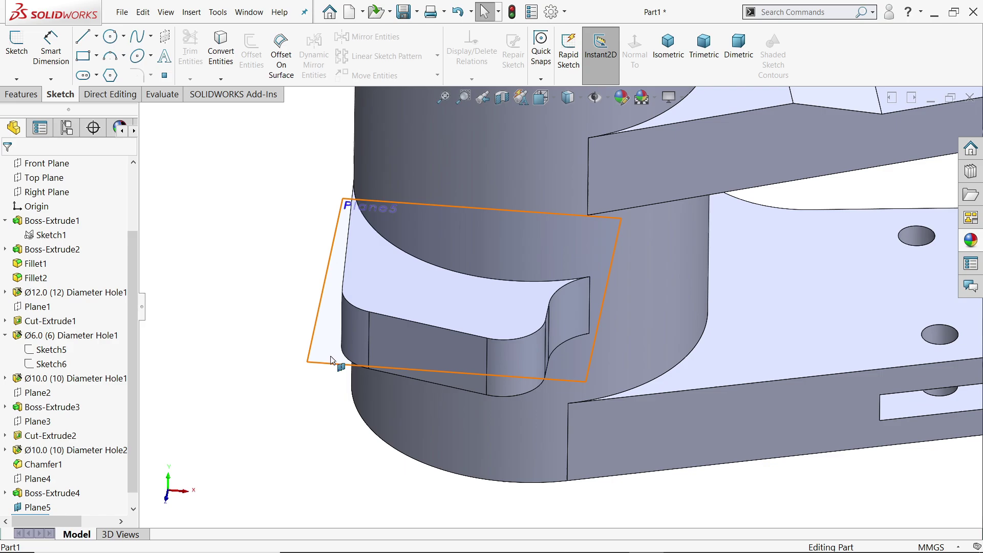
Start a sketch on the lug's mid plane and convert the outline of the lug's upper face into it
{"action": "left_click", "coordinate": [324, 361]}
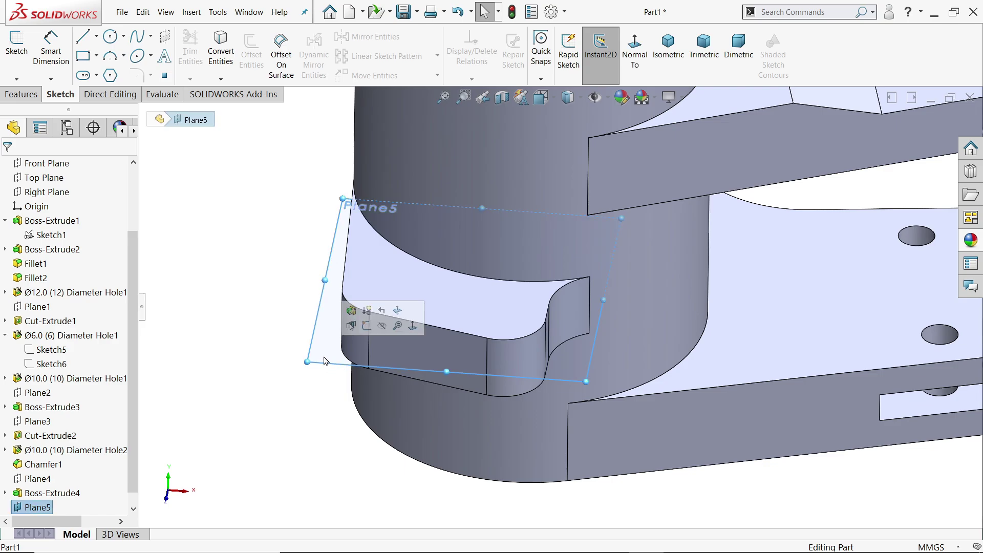
{"action": "left_click", "coordinate": [366, 326]}
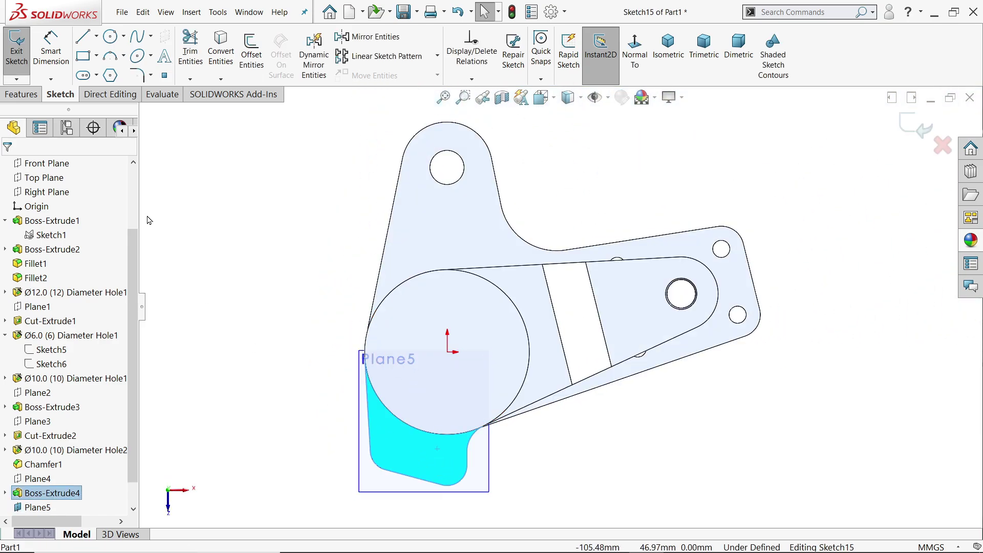
{"action": "left_click", "coordinate": [231, 56]}
{"action": "mouse_move", "coordinate": [320, 344]}
{"action": "middle_mouse_down"}
{"action": "mouse_move", "coordinate": [313, 164]}
{"action": "mouse_move", "coordinate": [324, 164]}
{"action": "middle_mouse_up"}
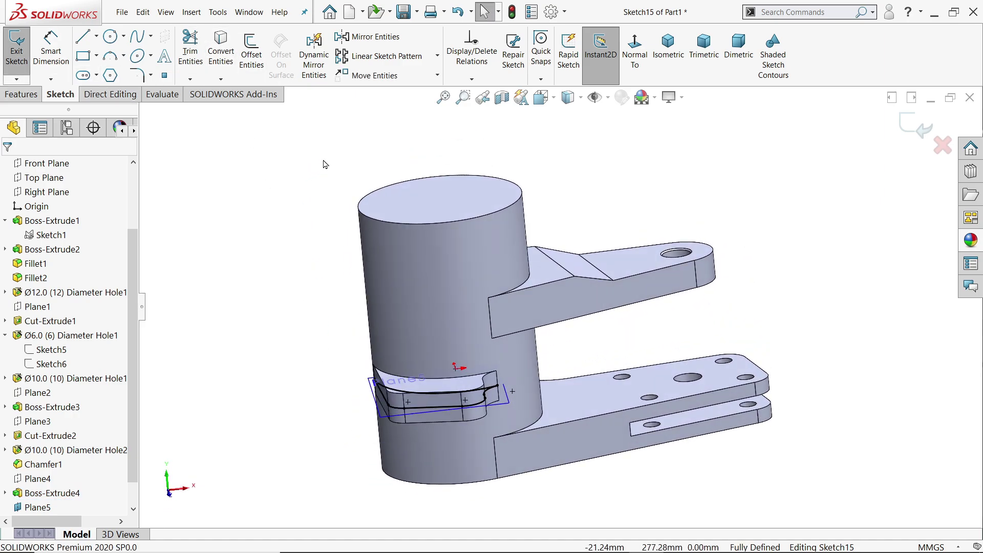
{"action": "scroll", "coordinate": [445, 368], "scroll_direction": "down", "scroll_amount": 5}
{"action": "middle_click_drag", "start_coordinate": [446, 368], "coordinate": [475, 353]}
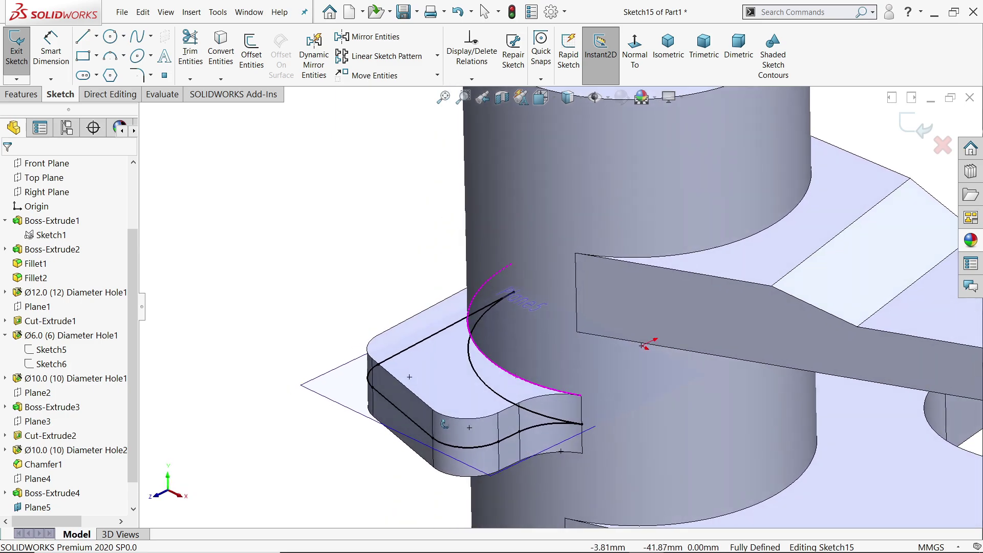
{"action": "scroll", "coordinate": [461, 455], "scroll_direction": "down", "scroll_amount": 3}
Cut a 3 mm slot through the lug by extruding the converted outline as a Mid Plane cut
{"action": "left_click", "coordinate": [32, 96]}
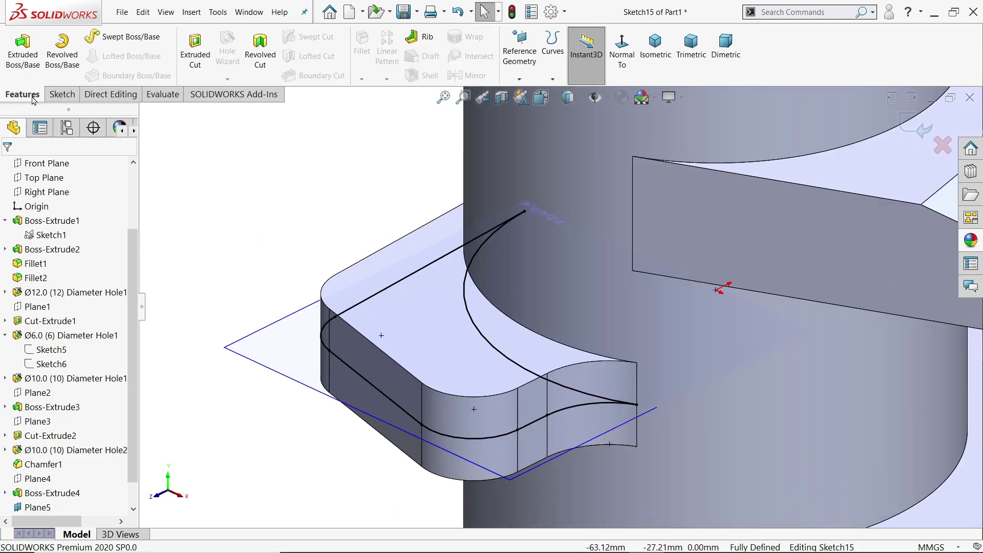
{"action": "left_click", "coordinate": [200, 56]}
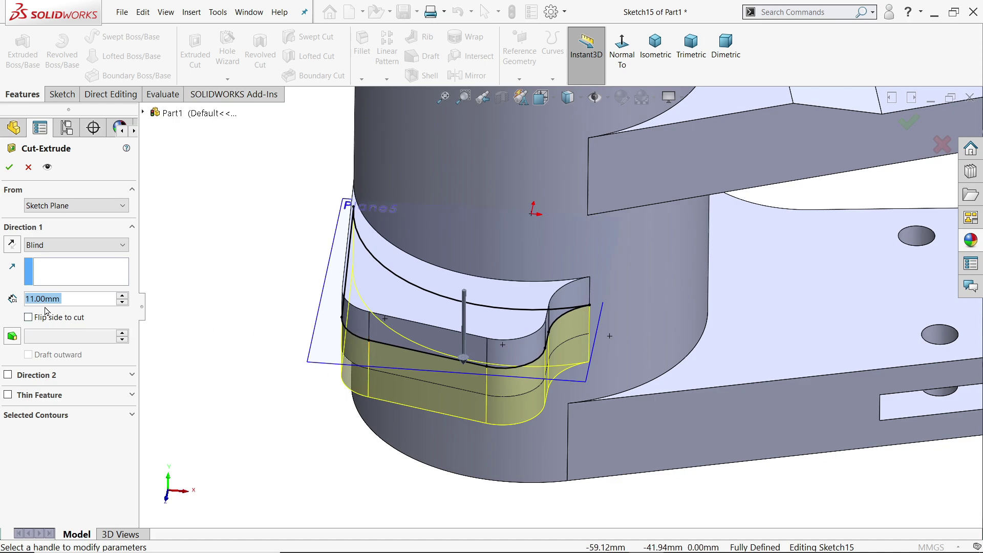
{"action": "type", "text": "3"}
{"action": "key", "text": "Return"}
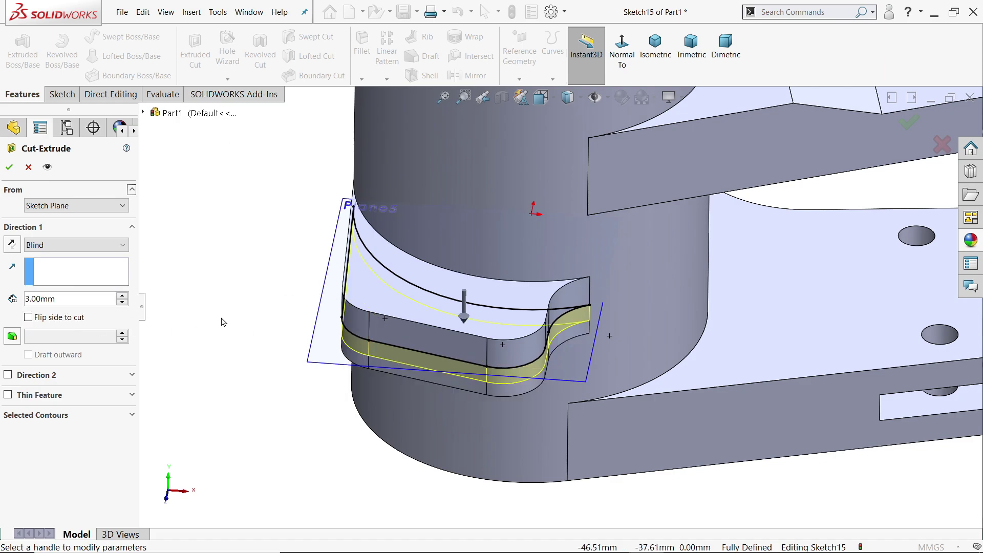
{"action": "left_click", "coordinate": [71, 245]}
{"action": "left_click", "coordinate": [47, 337]}
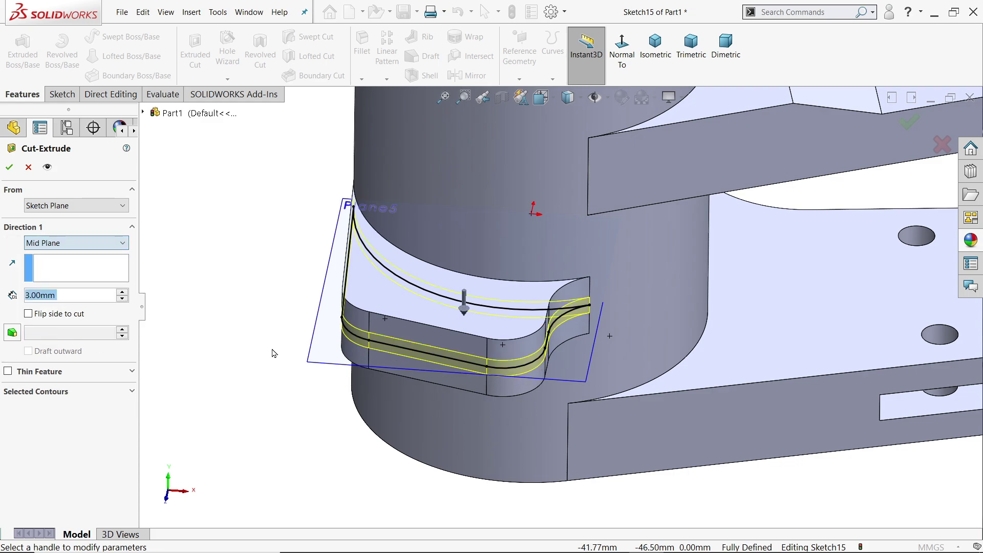
{"action": "scroll", "coordinate": [560, 353], "scroll_direction": "down", "scroll_amount": 3}
{"action": "scroll", "coordinate": [561, 352], "scroll_direction": "down", "scroll_amount": 2}
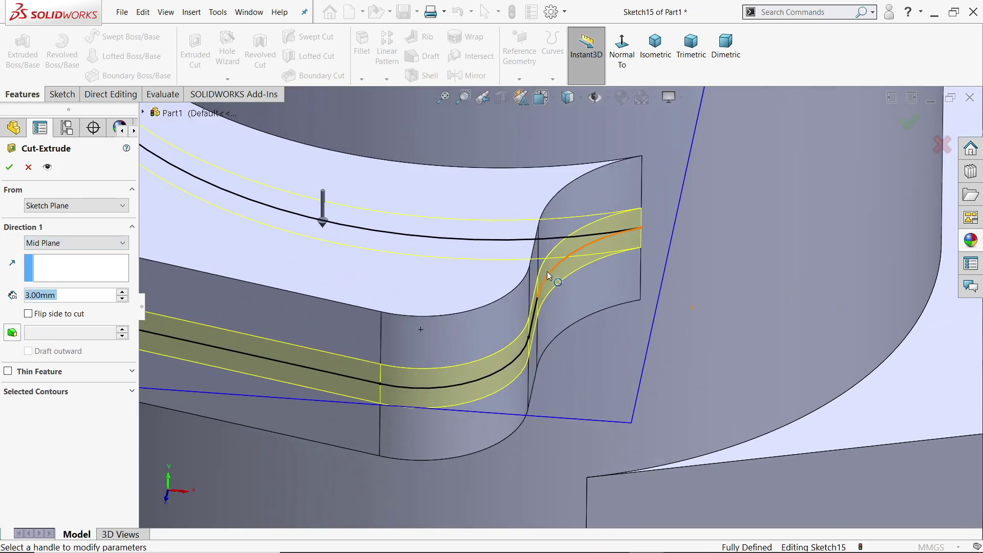
{"action": "scroll", "coordinate": [419, 299], "scroll_direction": "up", "scroll_amount": 3}
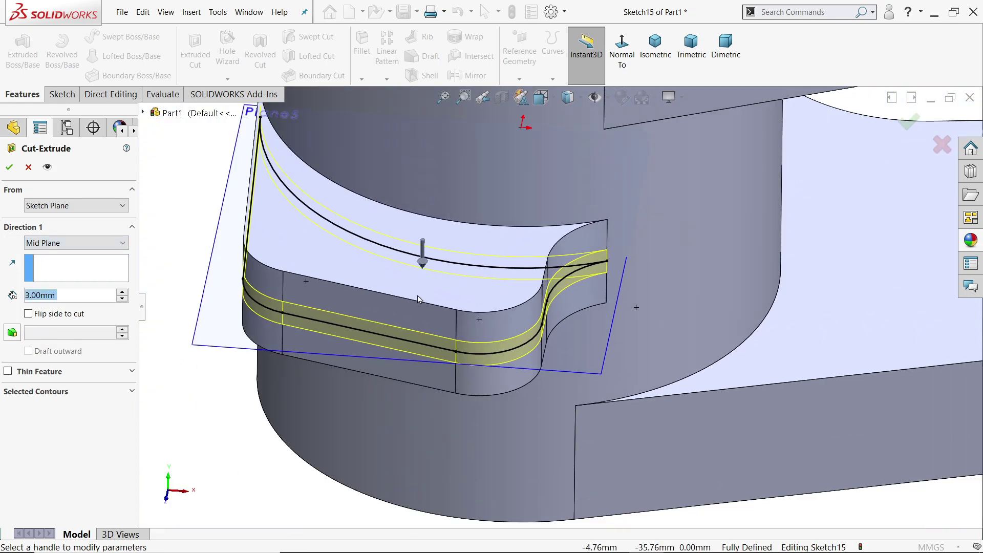
{"action": "left_click", "coordinate": [9, 168]}
Hide Plane5 at the middle of the slotted lug
{"action": "left_click", "coordinate": [246, 287]}
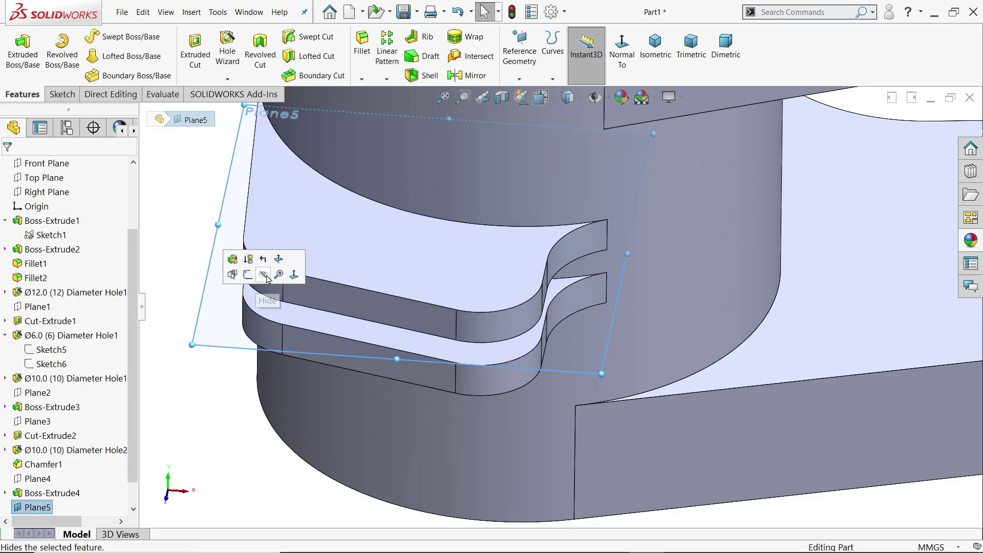
{"action": "left_click", "coordinate": [263, 277]}
{"action": "scroll", "coordinate": [263, 287], "scroll_direction": "up", "scroll_amount": 3}
{"action": "middle_click_drag", "start_coordinate": [263, 286], "coordinate": [264, 367]}
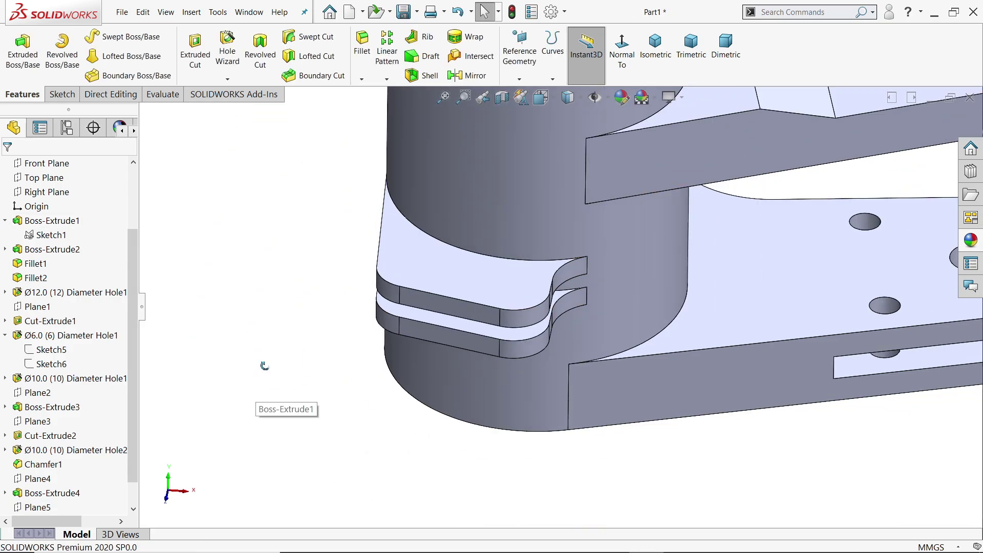
Start a Hole Wizard hole for the slotted lug using a Ø5.0 DIN drill size
{"action": "scroll", "coordinate": [276, 235], "scroll_direction": "down", "scroll_amount": 3}
{"action": "scroll", "coordinate": [277, 235], "scroll_direction": "up", "scroll_amount": 3}
{"action": "middle_click_drag", "start_coordinate": [276, 234], "coordinate": [270, 405]}
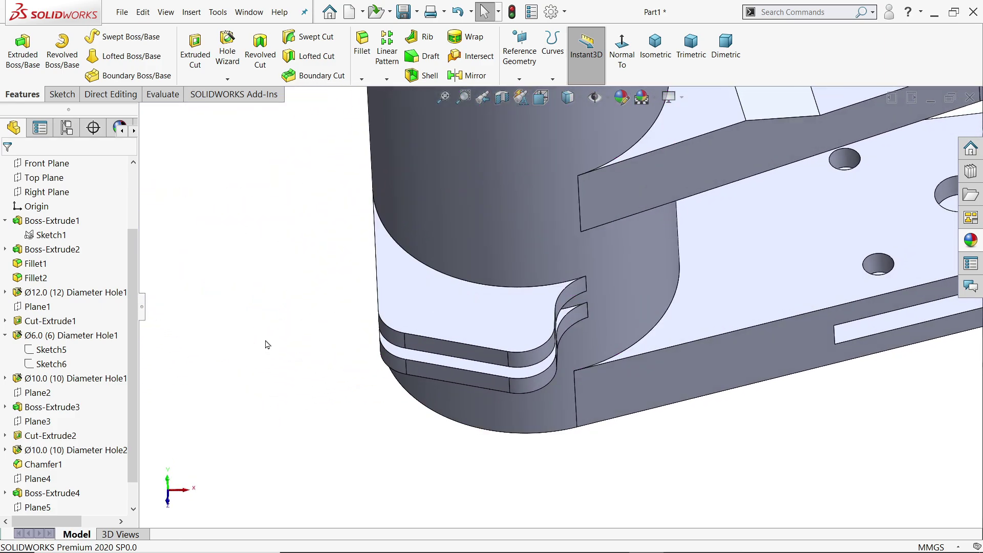
{"action": "left_click", "coordinate": [222, 53]}
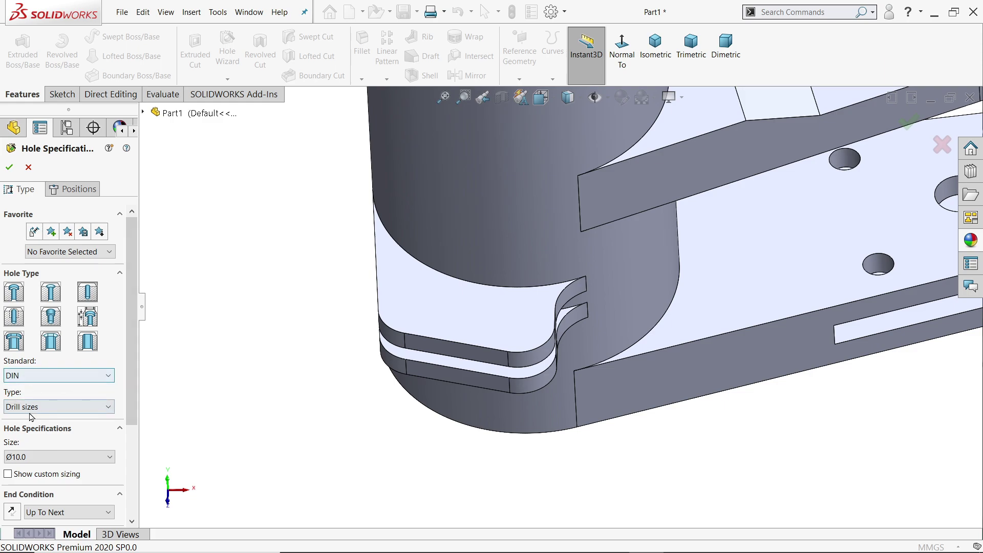
{"action": "left_click", "coordinate": [31, 457]}
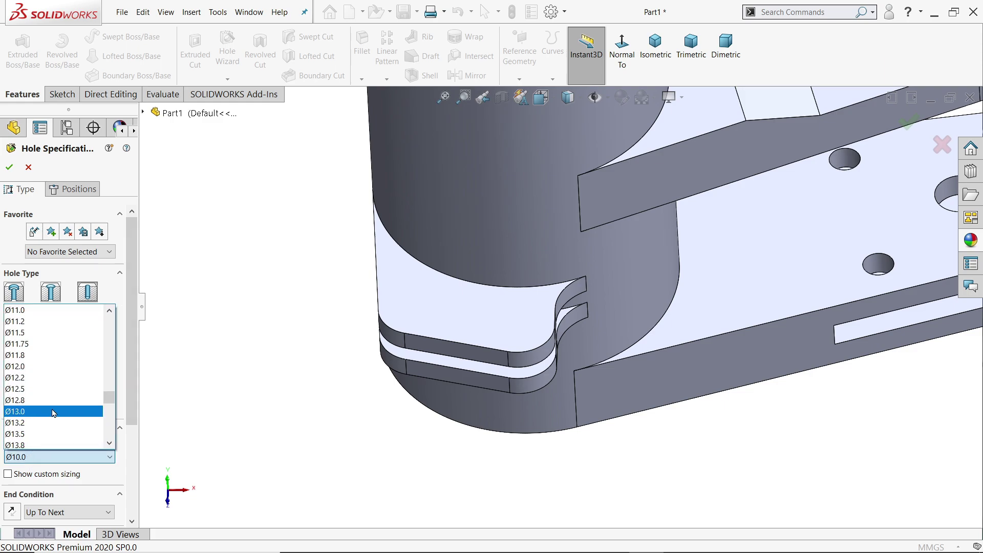
{"action": "scroll", "coordinate": [53, 411], "scroll_direction": "up", "scroll_amount": 1}
{"action": "scroll", "coordinate": [52, 407], "scroll_direction": "up", "scroll_amount": 7}
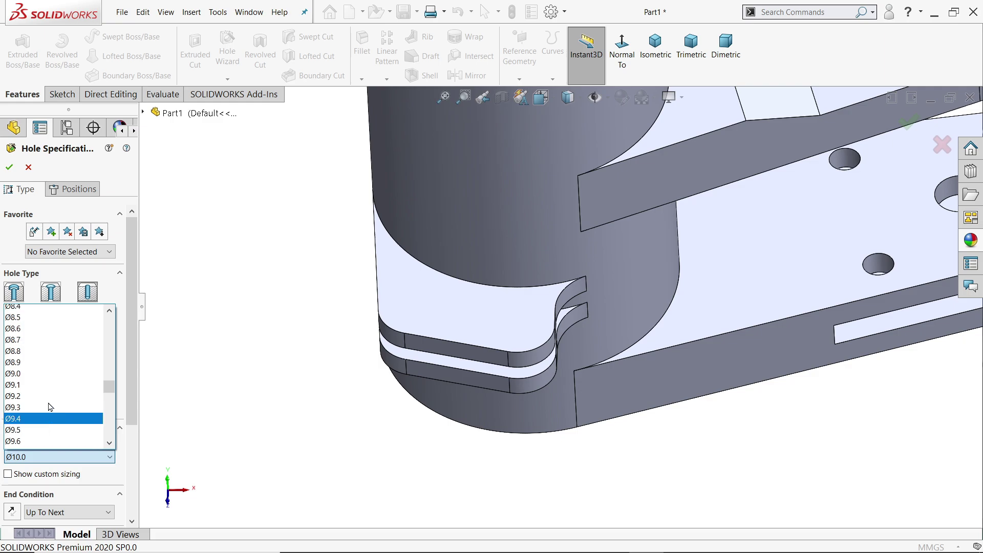
{"action": "scroll", "coordinate": [37, 381], "scroll_direction": "up", "scroll_amount": 6}
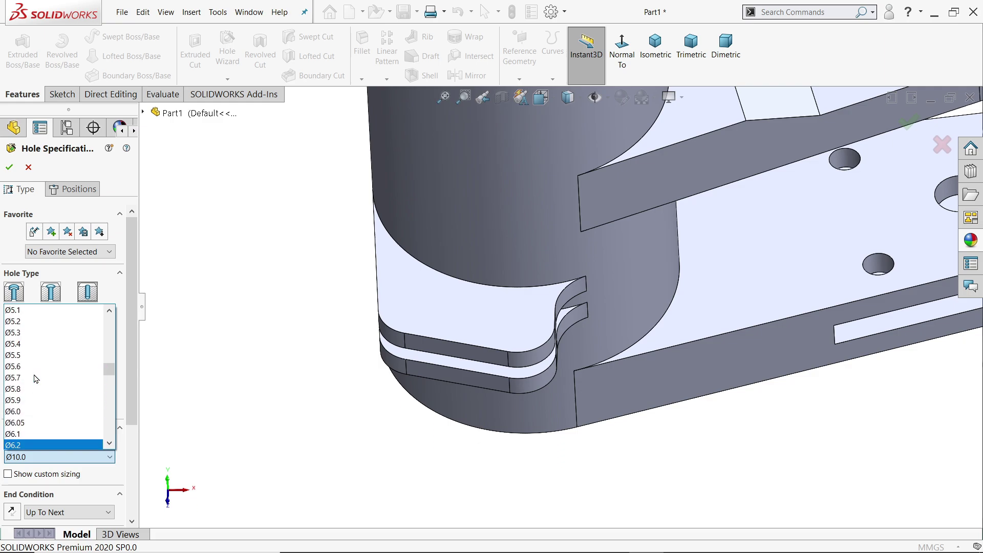
{"action": "scroll", "coordinate": [36, 378], "scroll_direction": "up", "scroll_amount": 1}
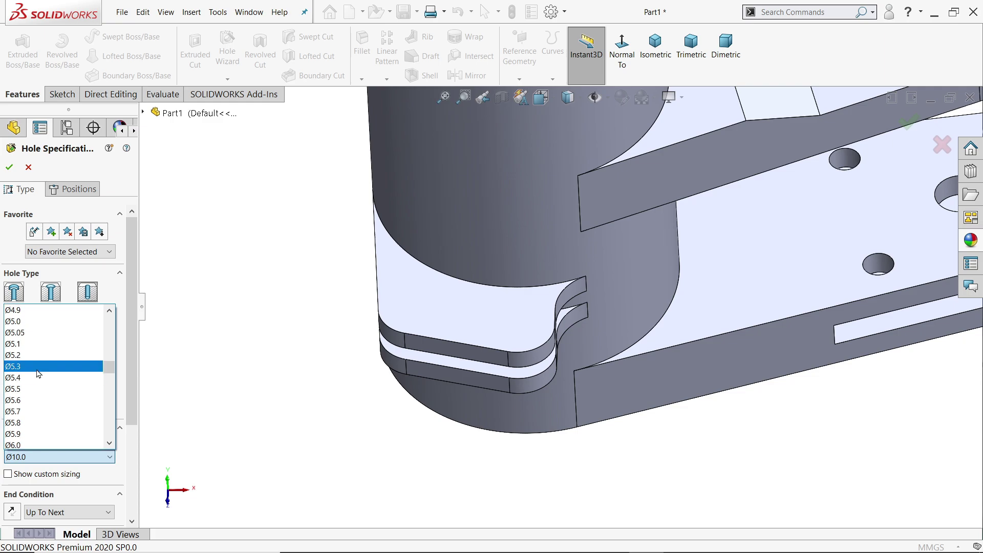
{"action": "scroll", "coordinate": [48, 344], "scroll_direction": "up", "scroll_amount": 2}
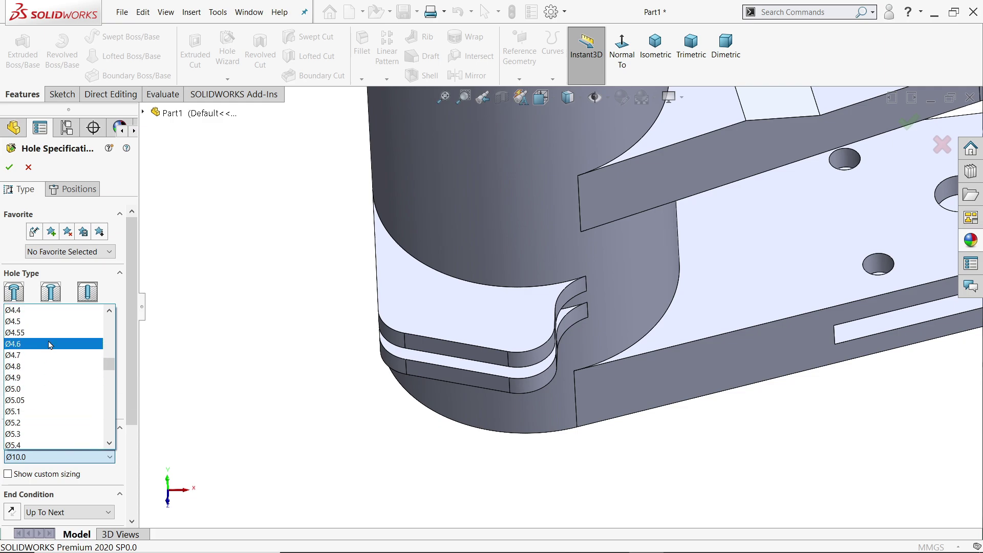
{"action": "left_click", "coordinate": [29, 389]}
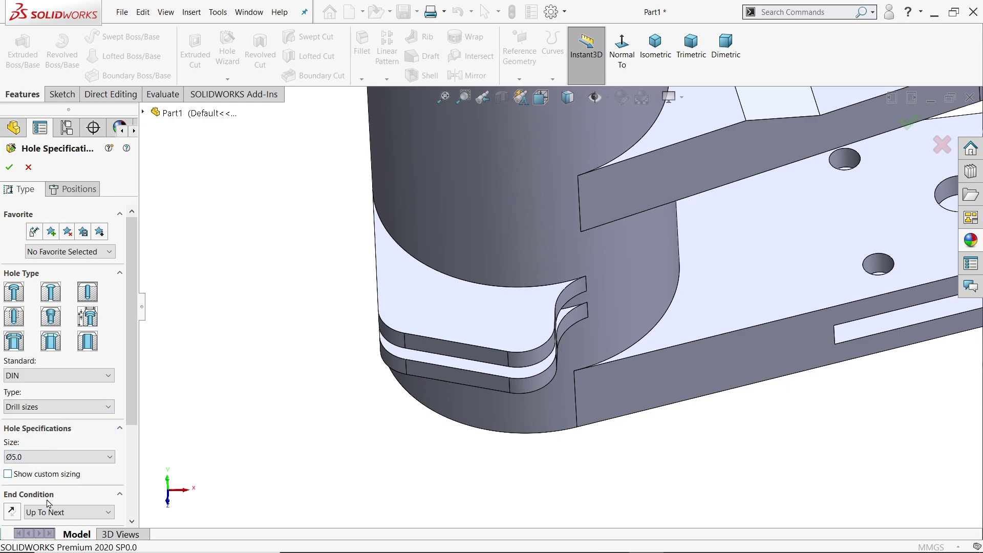
Set the 5 mm hole's end condition to Through All
{"action": "scroll", "coordinate": [134, 389], "scroll_direction": "down", "scroll_amount": 1}
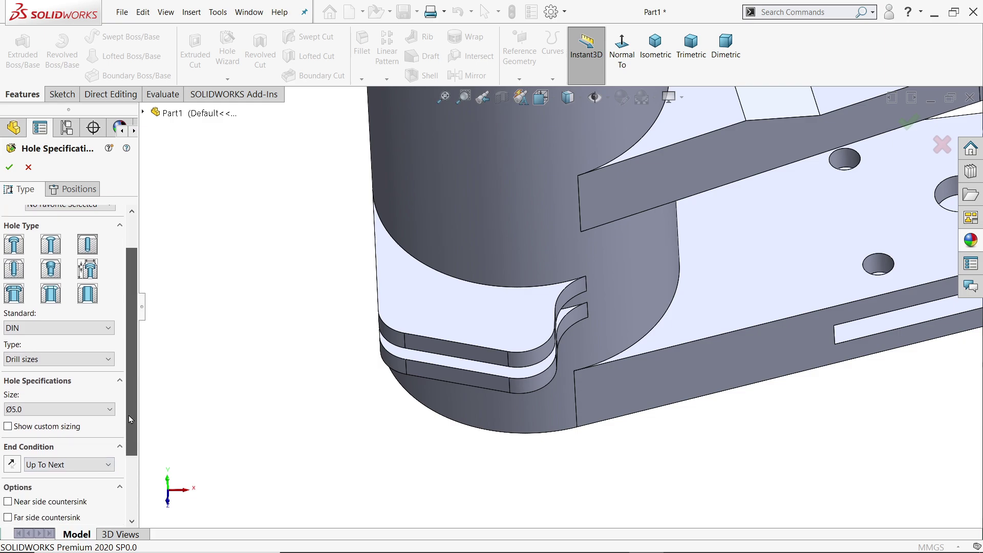
{"action": "left_click", "coordinate": [47, 464]}
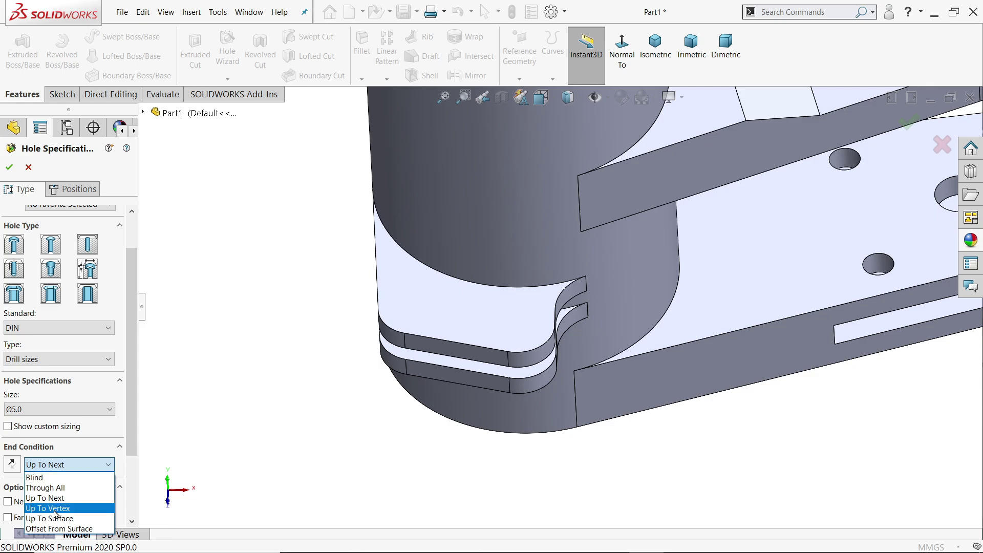
{"action": "left_click", "coordinate": [57, 488]}
{"action": "middle_click_drag", "start_coordinate": [422, 469], "coordinate": [435, 409]}
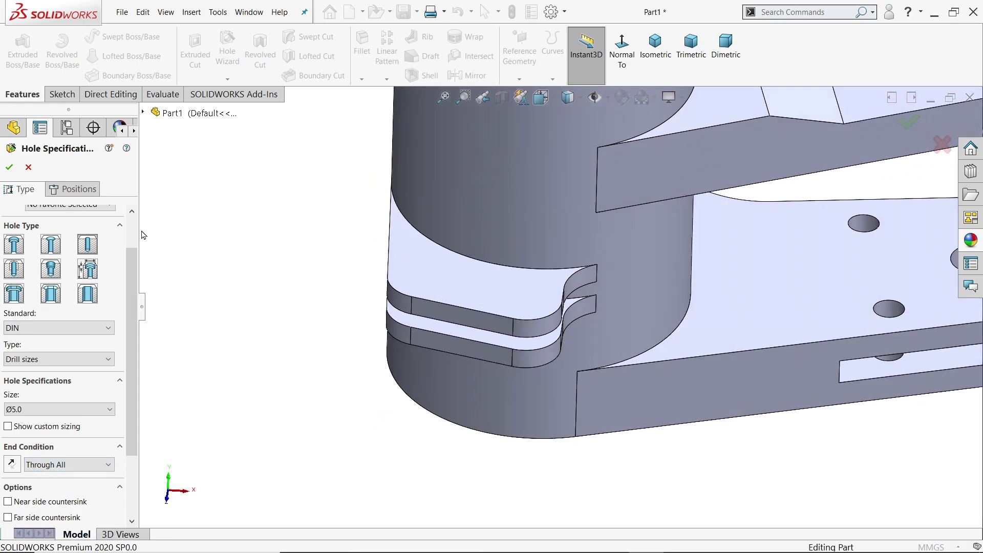
Place two holes on the lug's upper face, centred on its two rounded outer corners, and finish the hole feature
{"action": "left_click", "coordinate": [83, 191]}
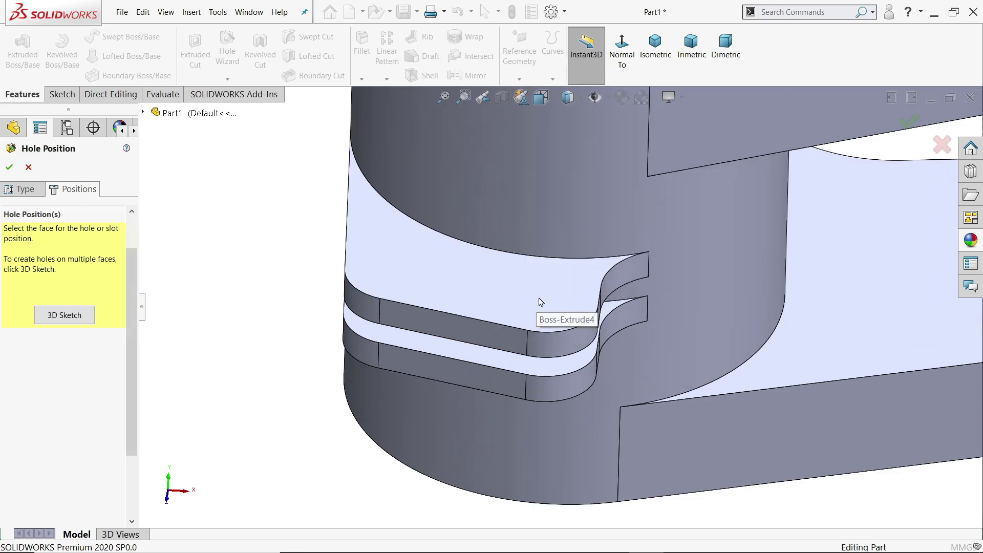
{"action": "left_click", "coordinate": [538, 302]}
{"action": "scroll", "coordinate": [457, 477], "scroll_direction": "down", "scroll_amount": 5}
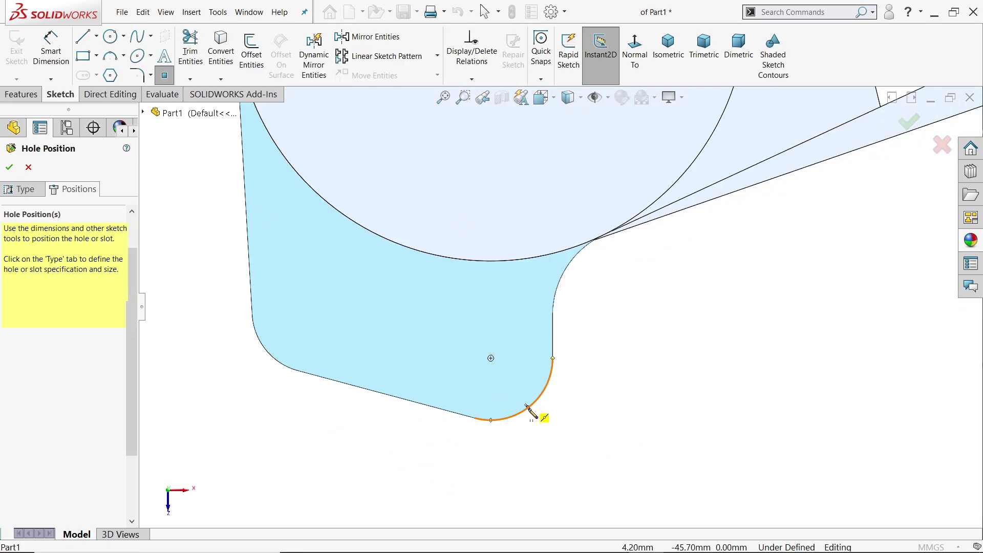
{"action": "left_click", "coordinate": [491, 357]}
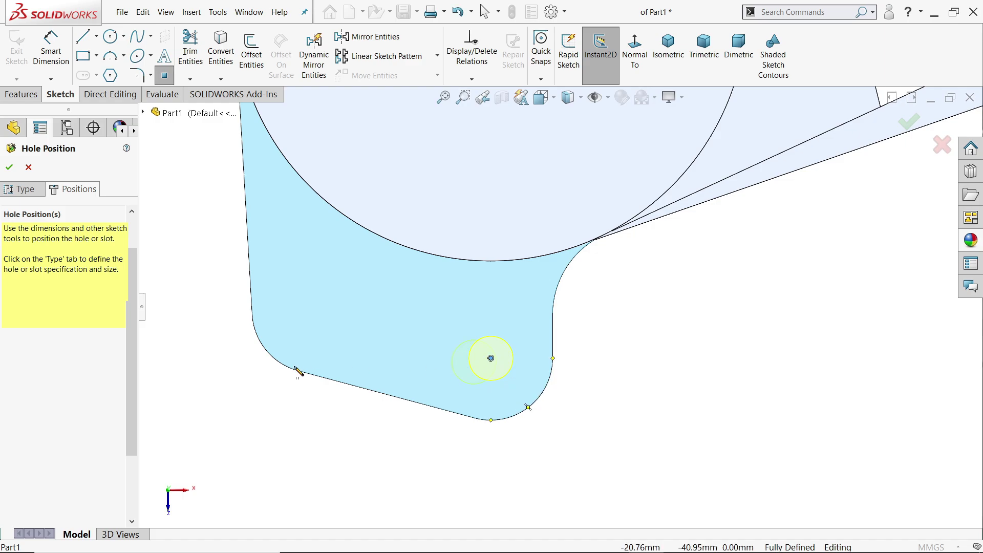
{"action": "left_click", "coordinate": [314, 311]}
{"action": "right_click", "coordinate": [697, 313]}
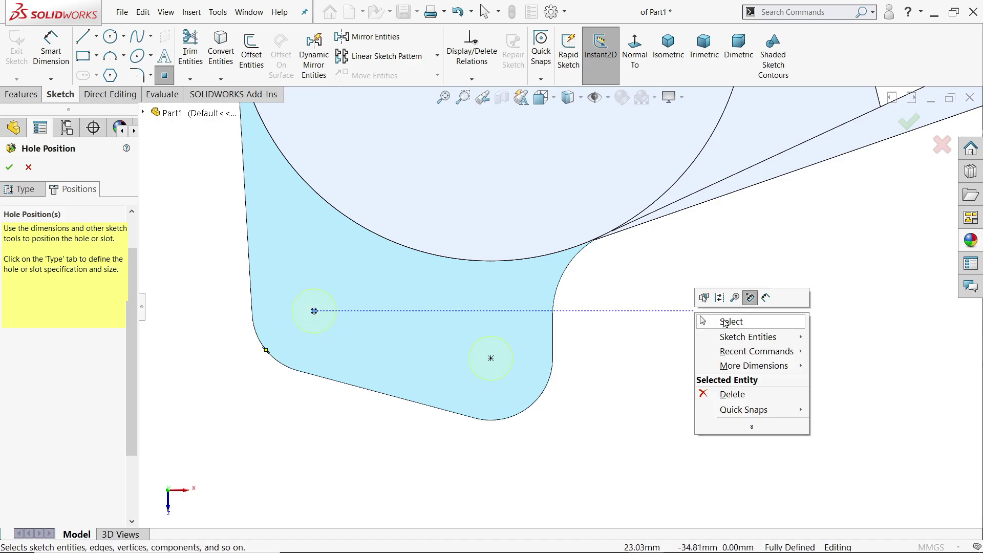
{"action": "scroll", "coordinate": [649, 349], "scroll_direction": "up", "scroll_amount": 2}
{"action": "middle_click_drag", "start_coordinate": [649, 348], "coordinate": [589, 234]}
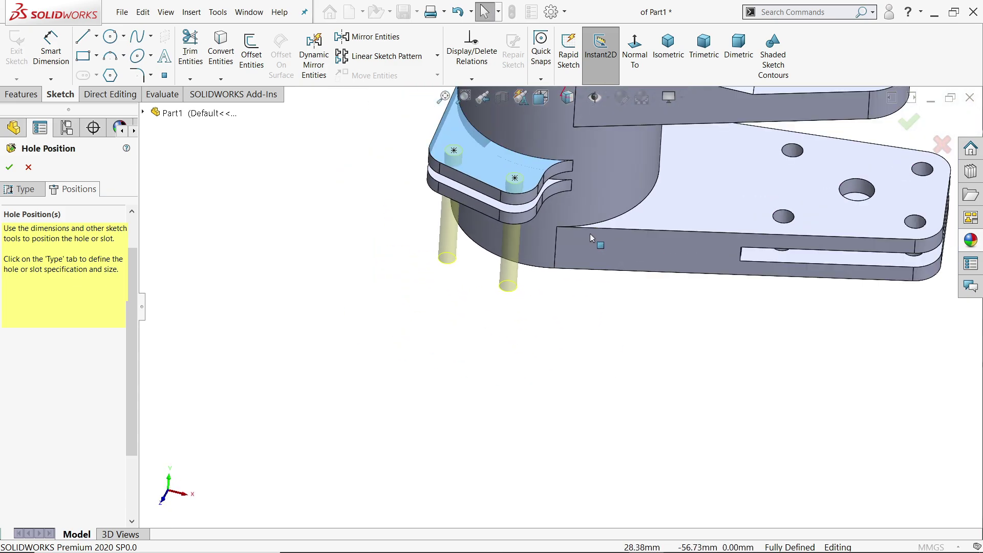
{"action": "scroll", "coordinate": [589, 233], "scroll_direction": "up", "scroll_amount": 2}
{"action": "left_click", "coordinate": [28, 168]}
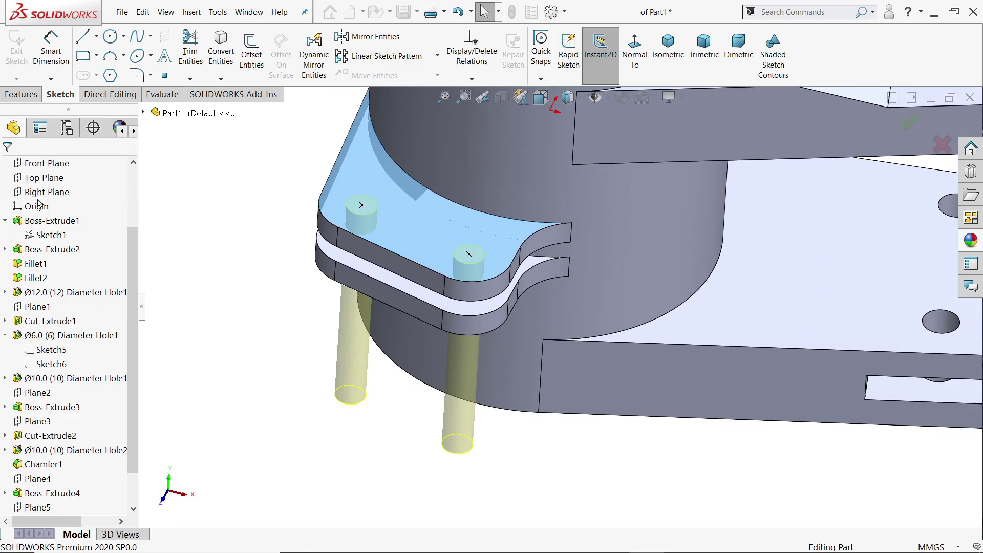
Switch to the 127.PNG drawing in Photos and examine the long arm's dimensions in the front view, Section U-U, Detail N and Section M-M
{"action": "middle_click_drag", "start_coordinate": [277, 345], "coordinate": [279, 293]}
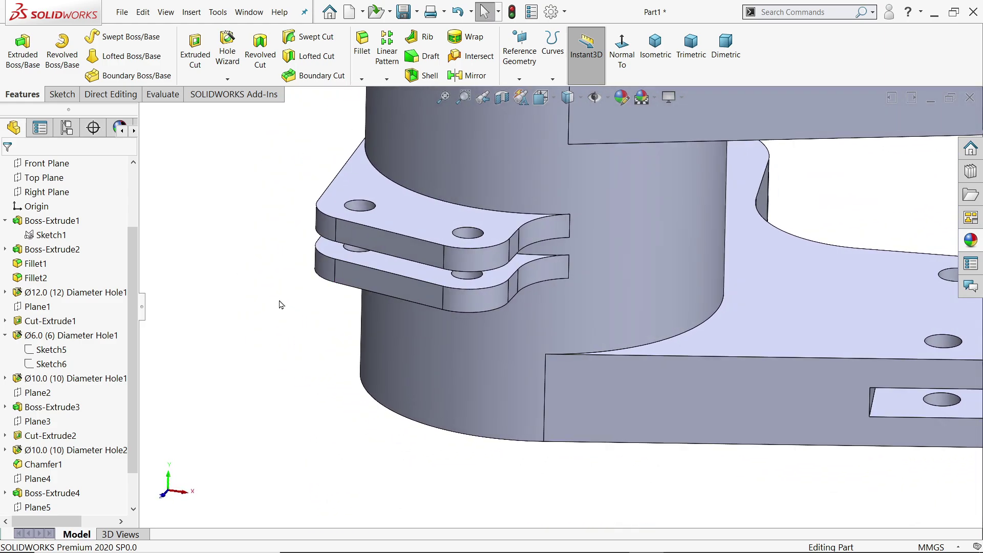
{"action": "key", "text": "ctrl+7"}
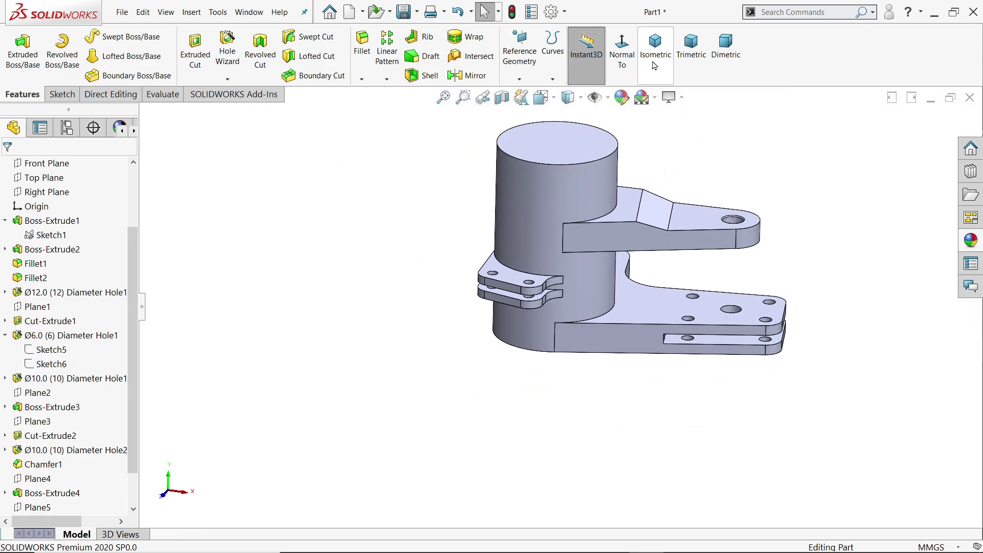
{"action": "left_click", "coordinate": [655, 48]}
{"action": "key", "text": "alt+Tab"}
{"action": "scroll", "coordinate": [226, 197], "scroll_direction": "up", "scroll_amount": 4}
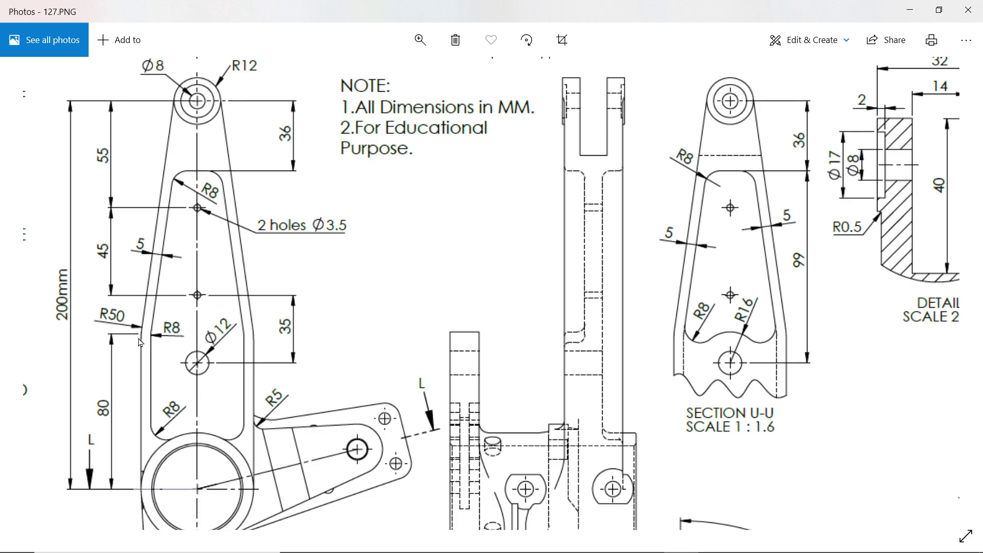
{"action": "scroll", "coordinate": [285, 377], "scroll_direction": "right", "scroll_amount": 3}
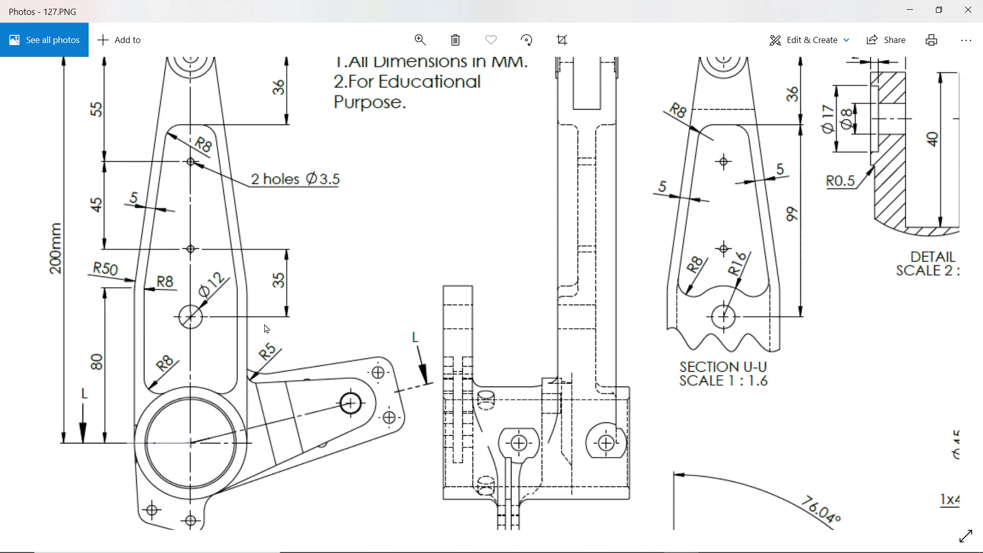
{"action": "mouse_move", "coordinate": [822, 364]}
{"action": "left_mouse_down"}
{"action": "mouse_move", "coordinate": [386, 397]}
{"action": "mouse_move", "coordinate": [345, 351]}
{"action": "mouse_move", "coordinate": [363, 385]}
{"action": "left_mouse_up"}
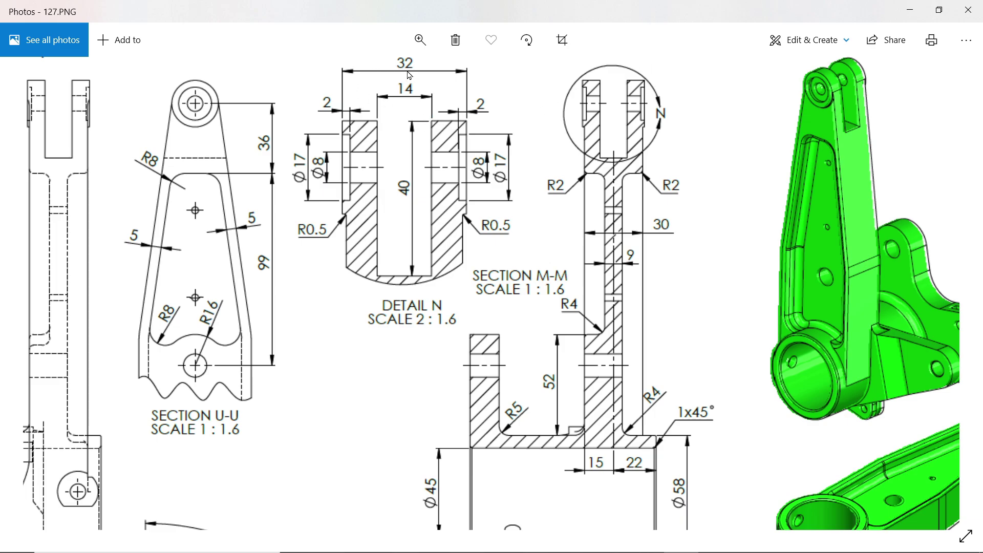
{"action": "scroll", "coordinate": [538, 241], "scroll_direction": "down", "scroll_amount": 1}
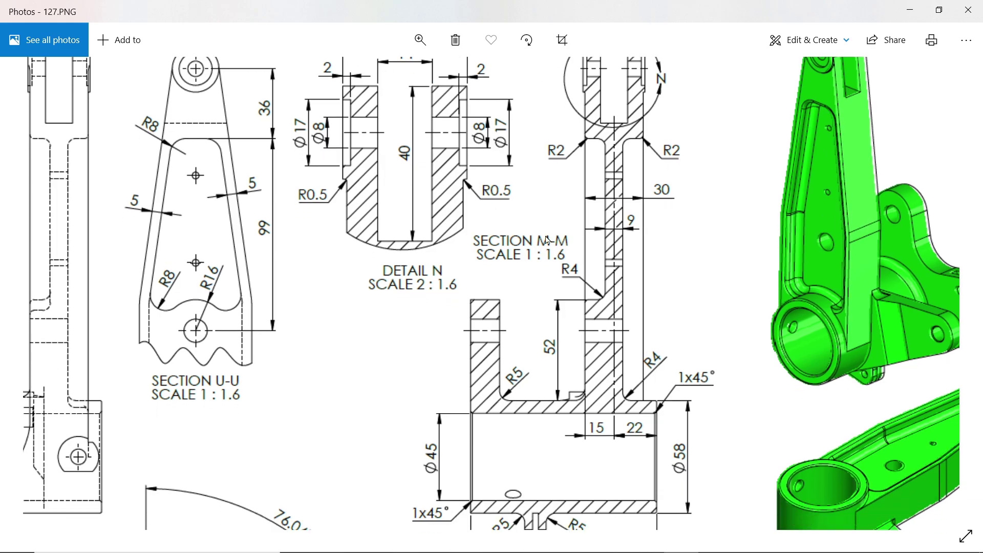
{"action": "scroll", "coordinate": [659, 195], "scroll_direction": "up", "scroll_amount": 1}
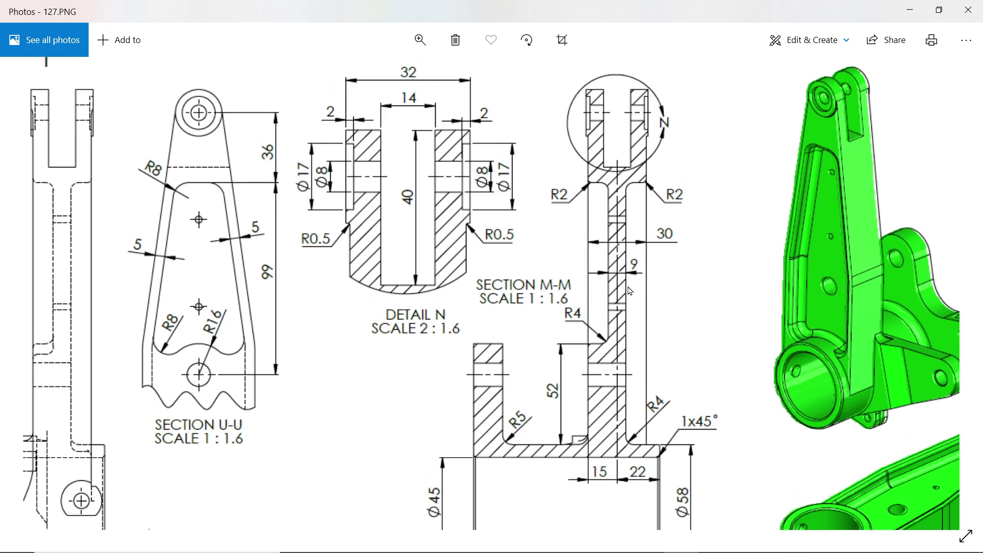
{"action": "scroll", "coordinate": [646, 312], "scroll_direction": "down", "scroll_amount": 1}
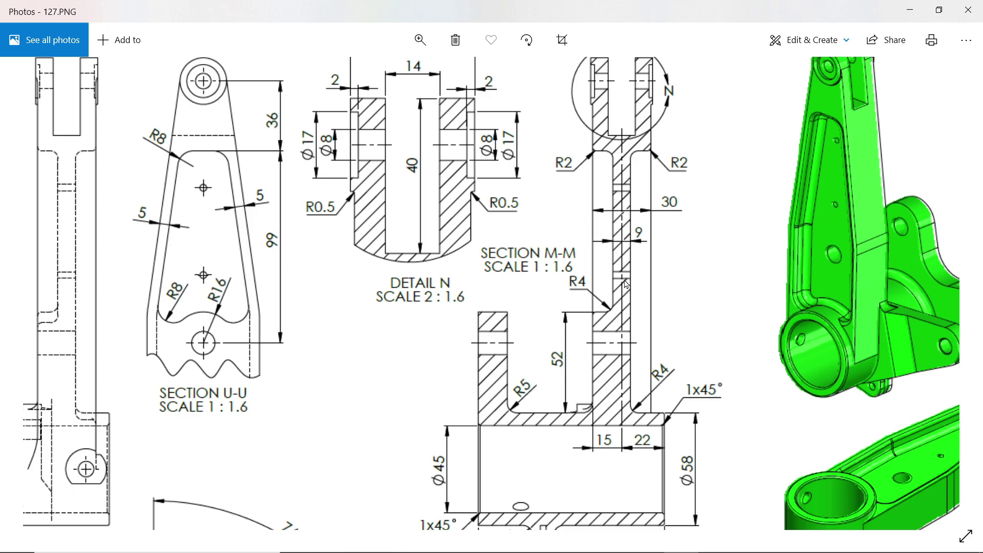
{"action": "mouse_move", "coordinate": [624, 286]}
{"action": "left_mouse_down"}
{"action": "mouse_move", "coordinate": [680, 276]}
{"action": "mouse_move", "coordinate": [714, 300]}
{"action": "mouse_move", "coordinate": [681, 294]}
{"action": "left_mouse_up"}
{"action": "left_click_drag", "start_coordinate": [453, 326], "coordinate": [657, 230]}
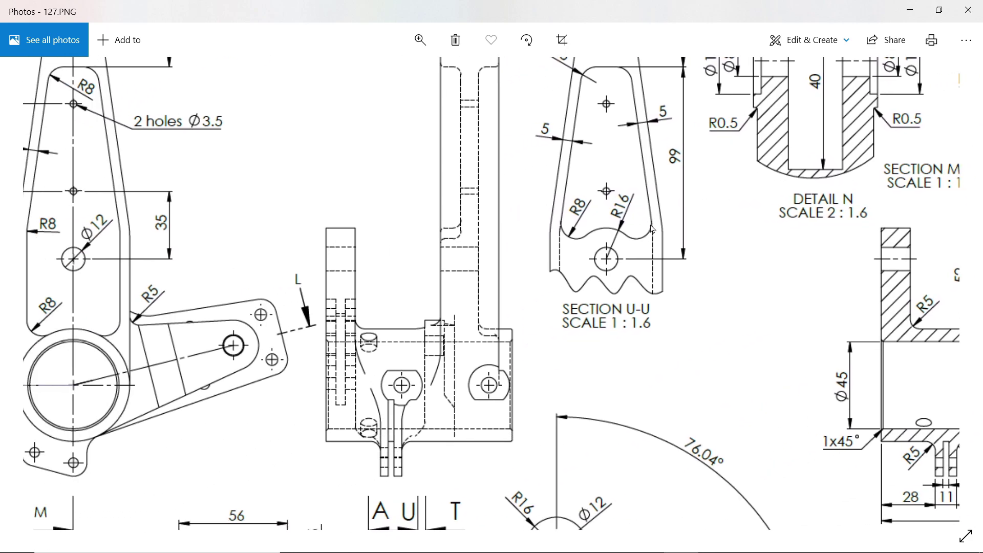
{"action": "left_click_drag", "start_coordinate": [153, 245], "coordinate": [237, 248]}
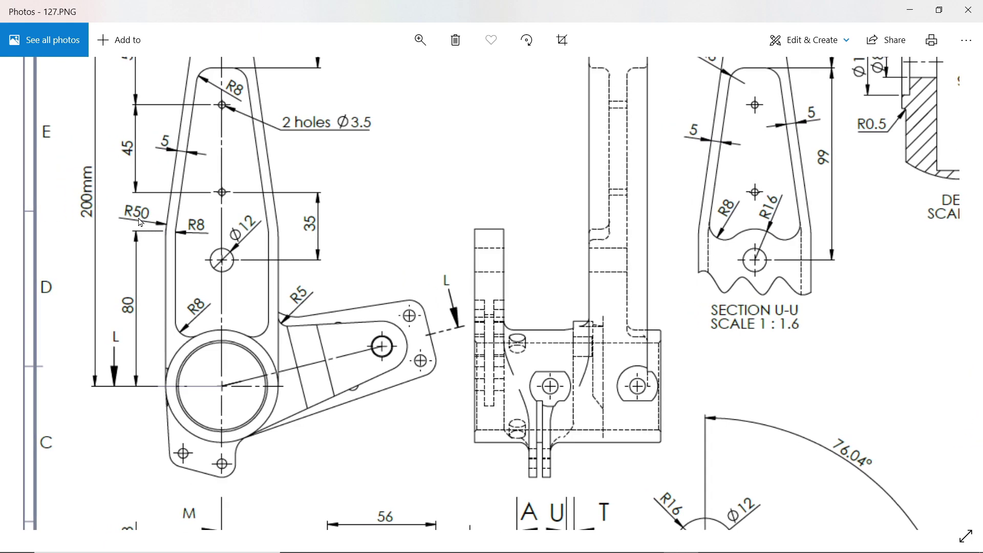
{"action": "left_click_drag", "start_coordinate": [411, 190], "coordinate": [152, 314]}
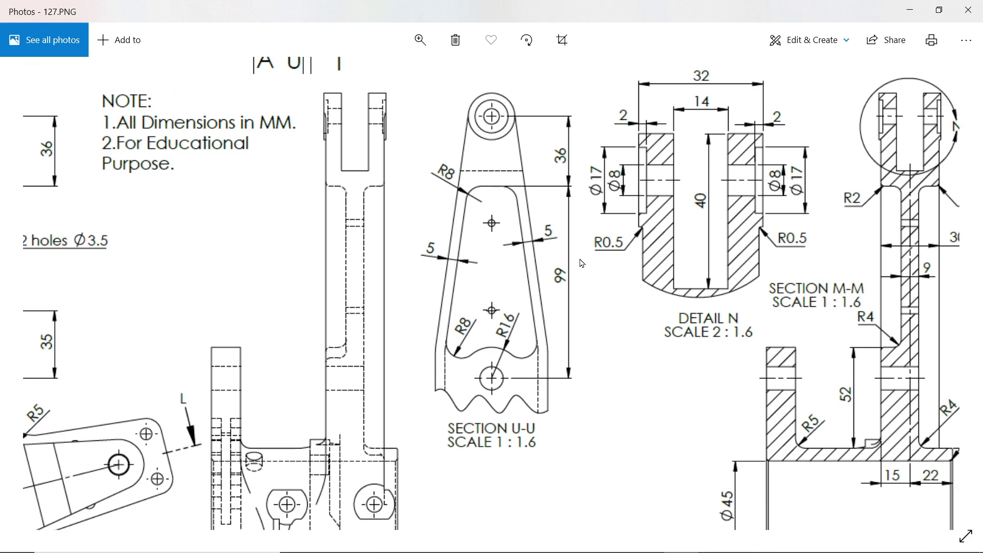
{"action": "left_click_drag", "start_coordinate": [848, 209], "coordinate": [745, 245]}
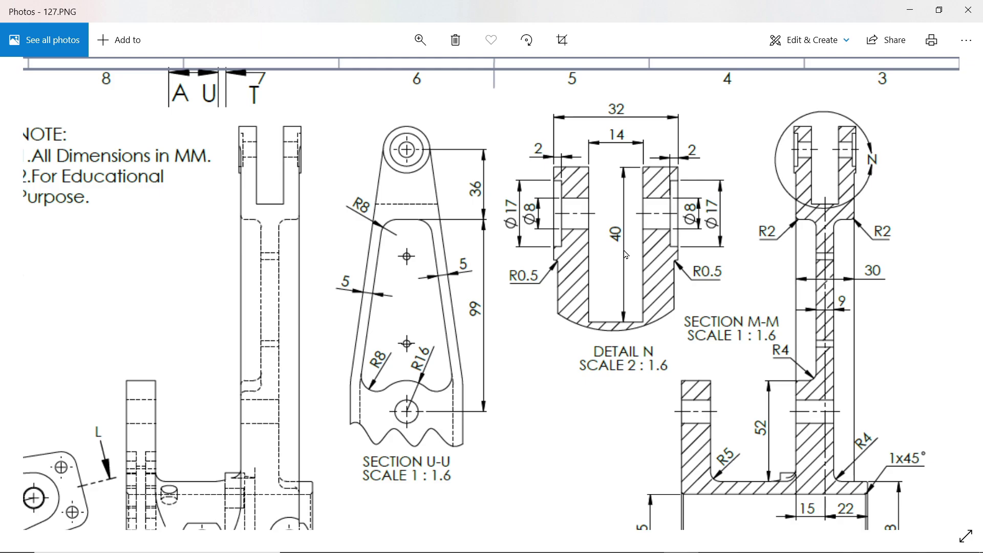
{"action": "left_click", "coordinate": [909, 9]}
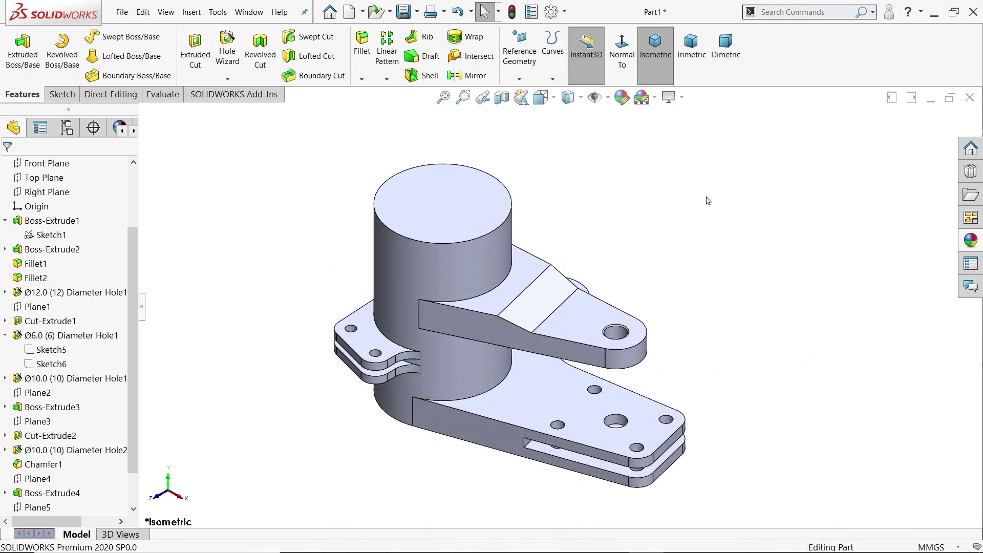
Create a reference plane offset 22 mm from the cylinder's top face, flipped downward into the cylinder
{"action": "left_click", "coordinate": [527, 79]}
{"action": "left_click", "coordinate": [532, 95]}
{"action": "left_click", "coordinate": [486, 191]}
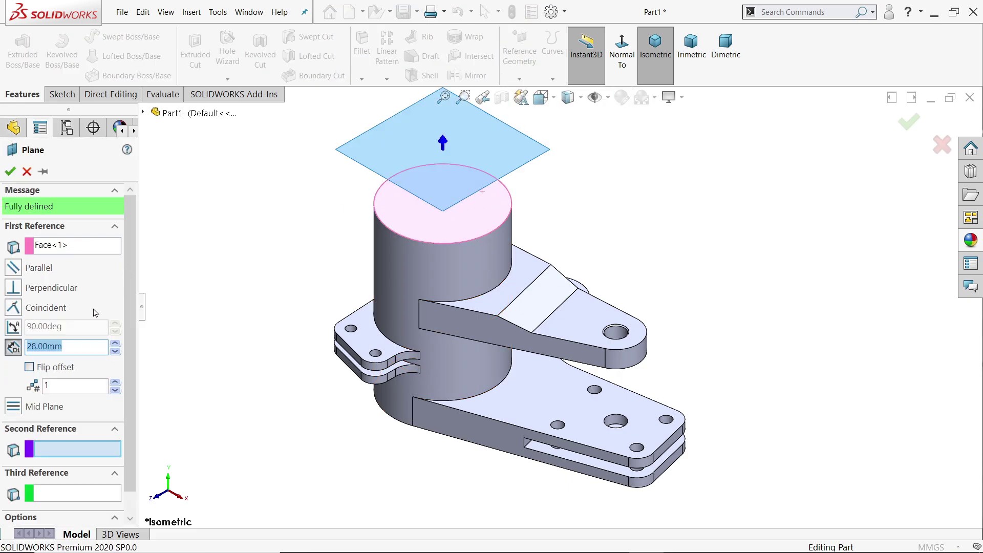
{"action": "key", "text": "Return"}
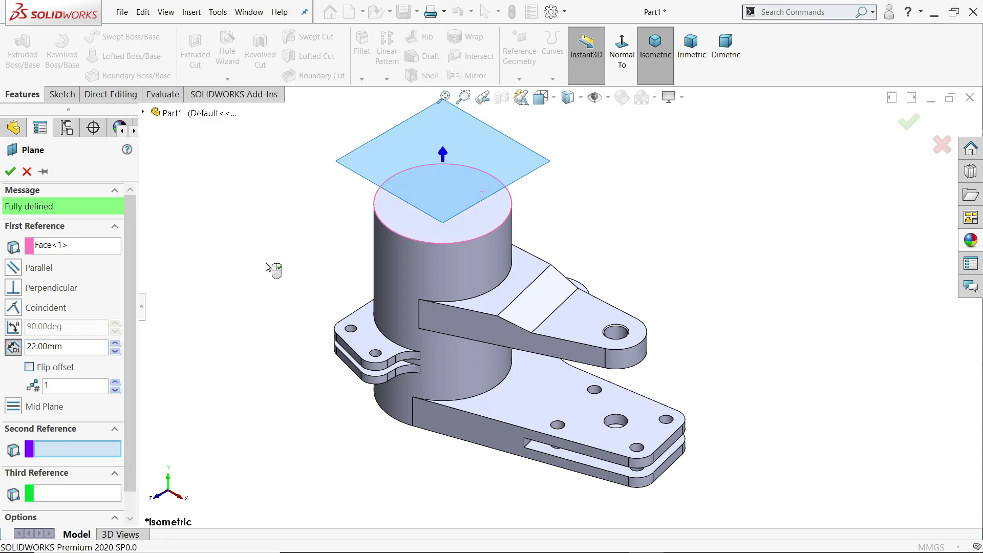
{"action": "left_click", "coordinate": [30, 367]}
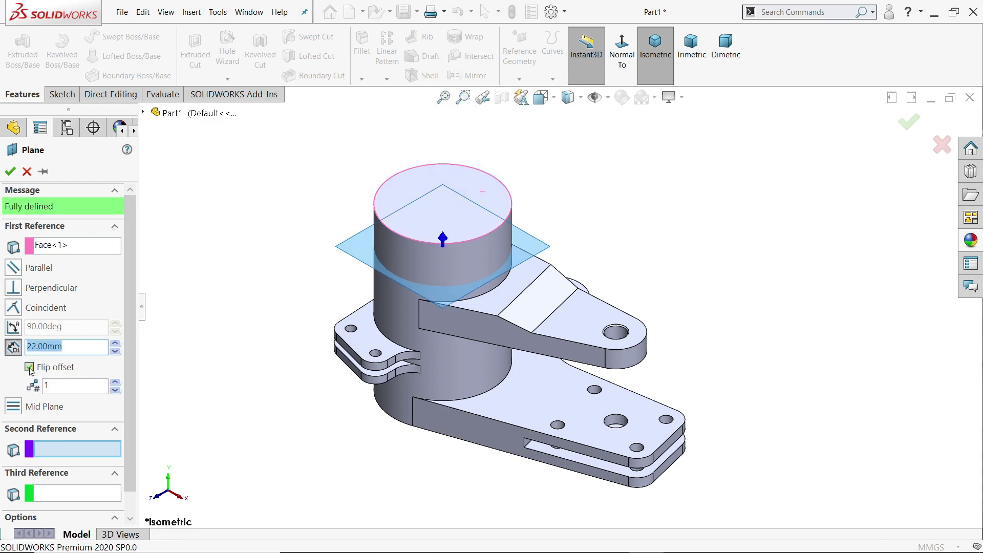
{"action": "left_click", "coordinate": [9, 172]}
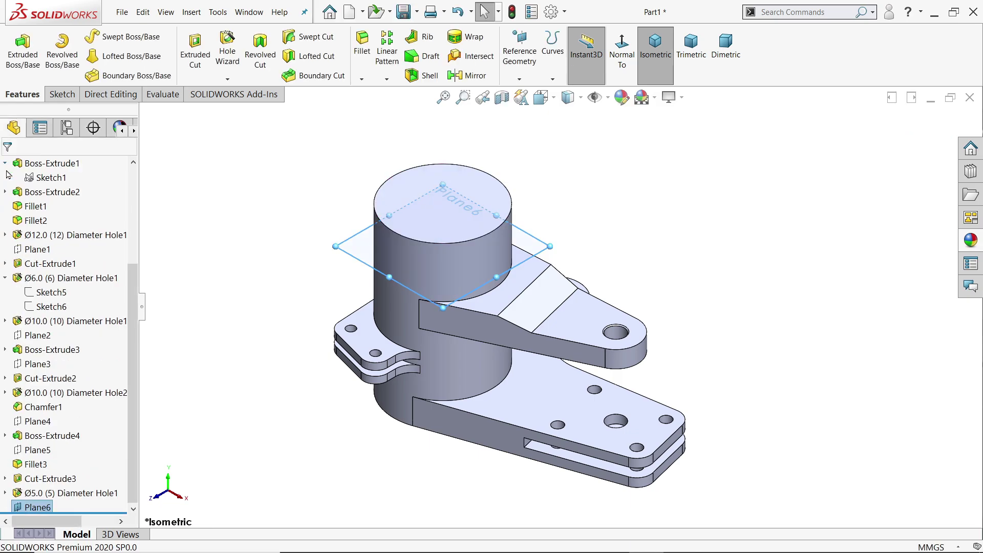
Start a sketch on the new offset plane and convert the cylinder's circular outline into a sketch circle
{"action": "left_click", "coordinate": [61, 94]}
{"action": "left_click", "coordinate": [16, 48]}
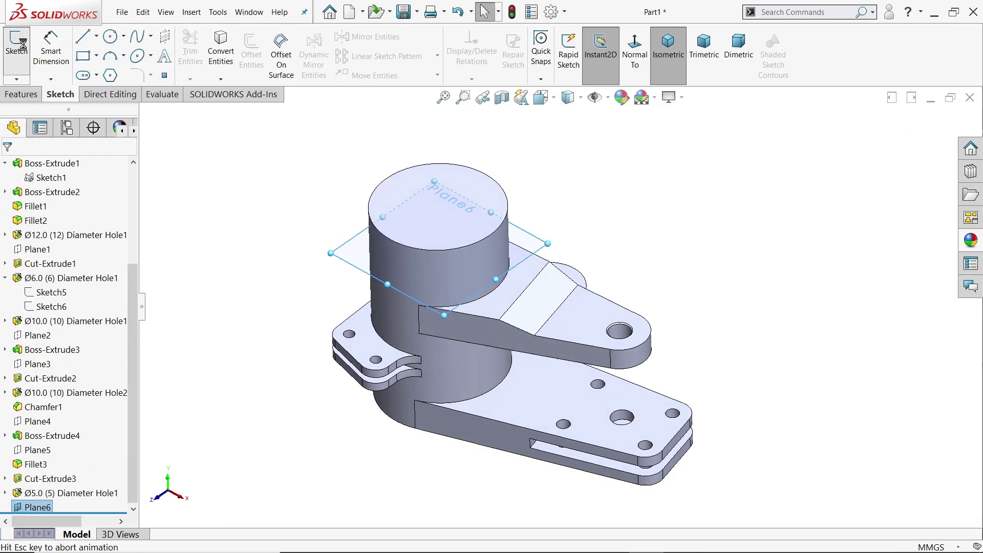
{"action": "scroll", "coordinate": [450, 325], "scroll_direction": "up", "scroll_amount": 3}
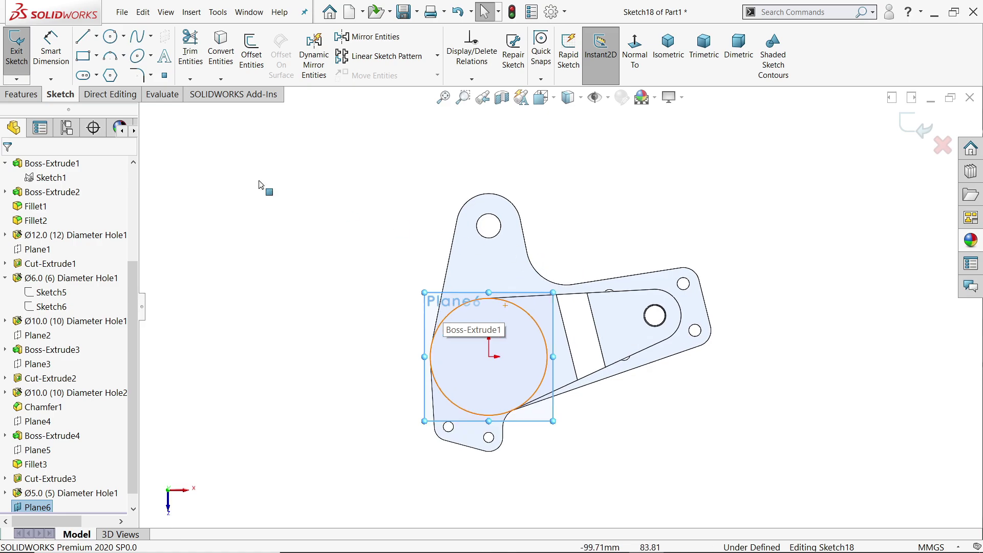
{"action": "left_click", "coordinate": [487, 348]}
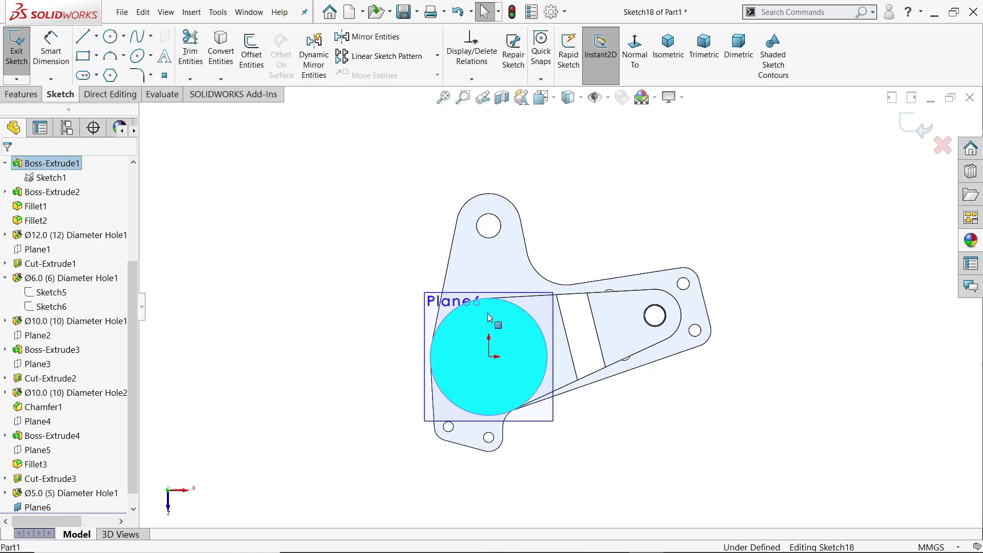
{"action": "left_click", "coordinate": [223, 52]}
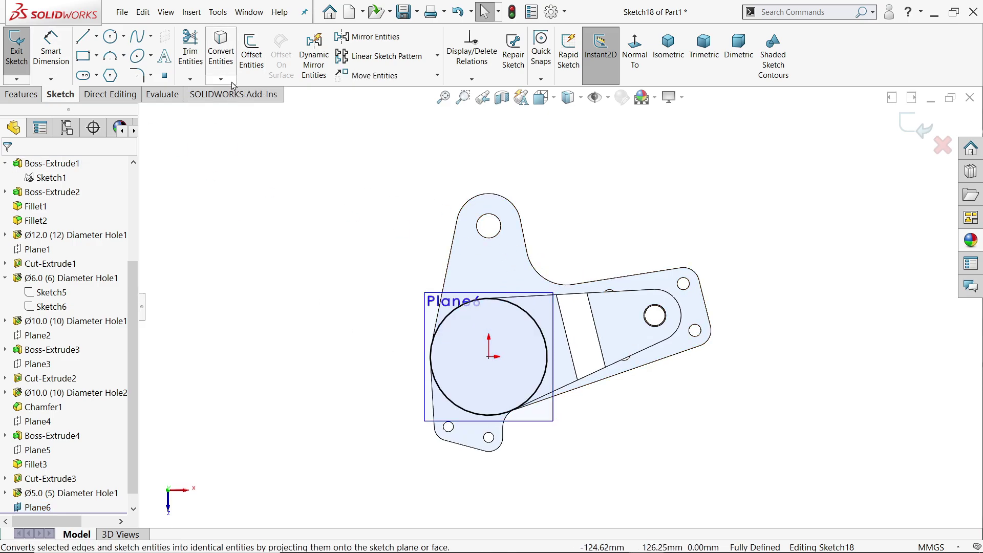
Sketch a vertical construction centreline about 225 mm long upward from the origin
{"action": "left_click", "coordinate": [96, 36]}
{"action": "left_click", "coordinate": [114, 51]}
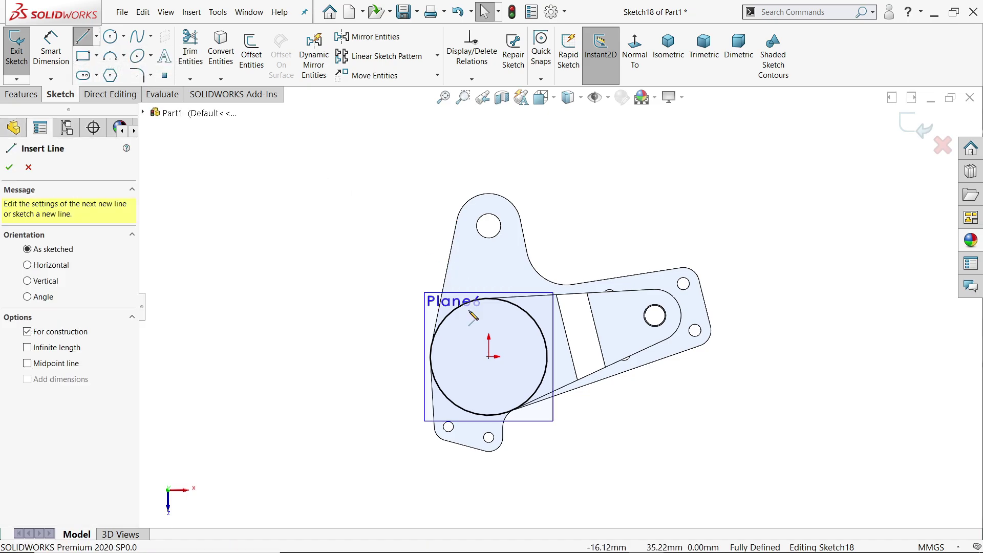
{"action": "left_click", "coordinate": [489, 356]}
{"action": "scroll", "coordinate": [558, 305], "scroll_direction": "down", "scroll_amount": 5}
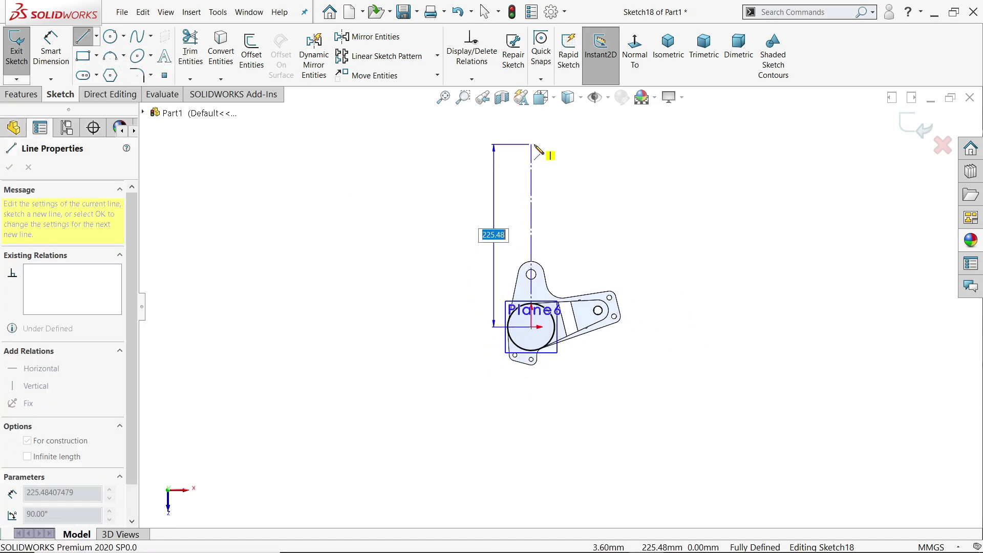
{"action": "left_click", "coordinate": [531, 144]}
{"action": "right_click", "coordinate": [567, 144]}
{"action": "left_click", "coordinate": [563, 195]}
{"action": "scroll", "coordinate": [563, 194], "scroll_direction": "down", "scroll_amount": 2}
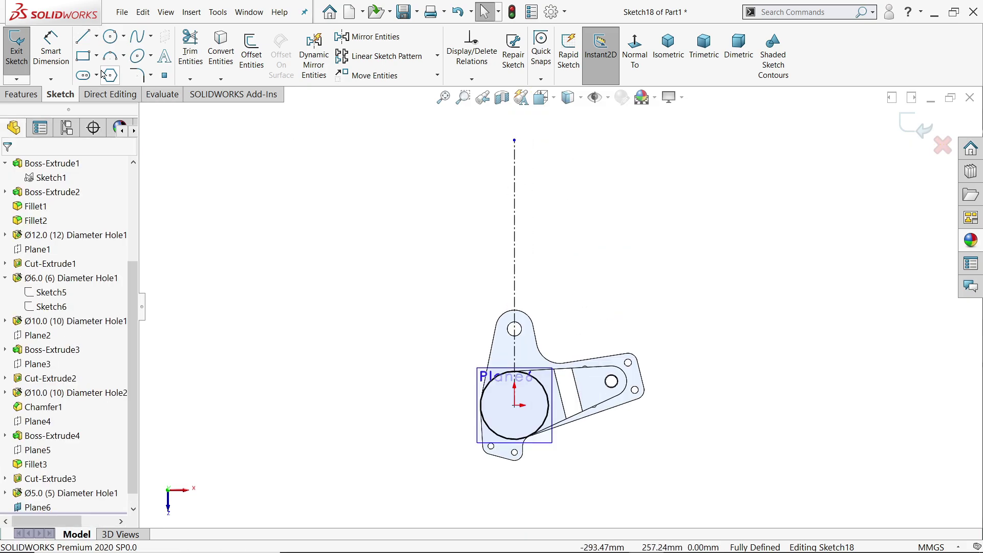
Sketch the long arm's outline from the circle's sides: vertical lines about 111 mm long, tapering lines and a closing tip arc of about 12 mm radius
{"action": "left_click", "coordinate": [82, 37]}
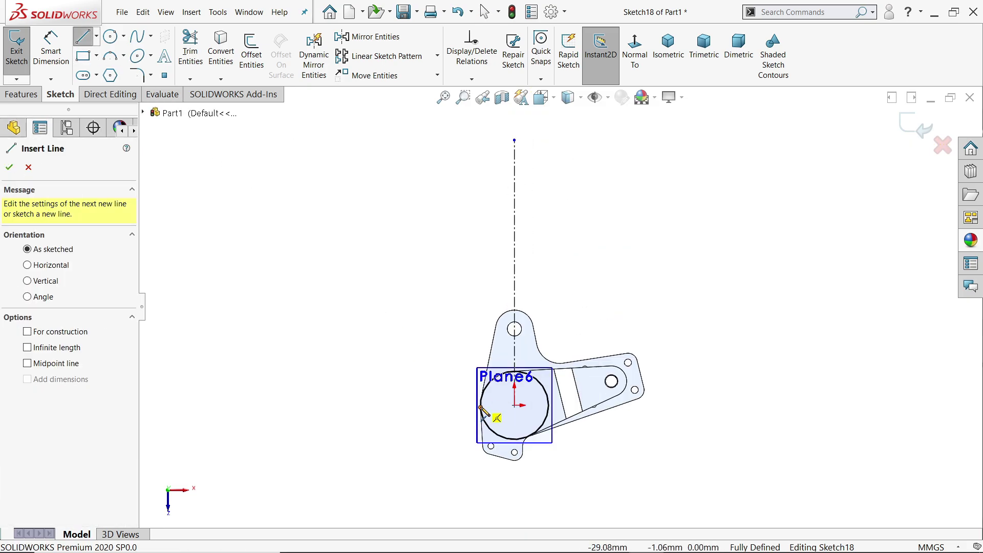
{"action": "left_click", "coordinate": [481, 408]}
{"action": "left_click", "coordinate": [480, 278]}
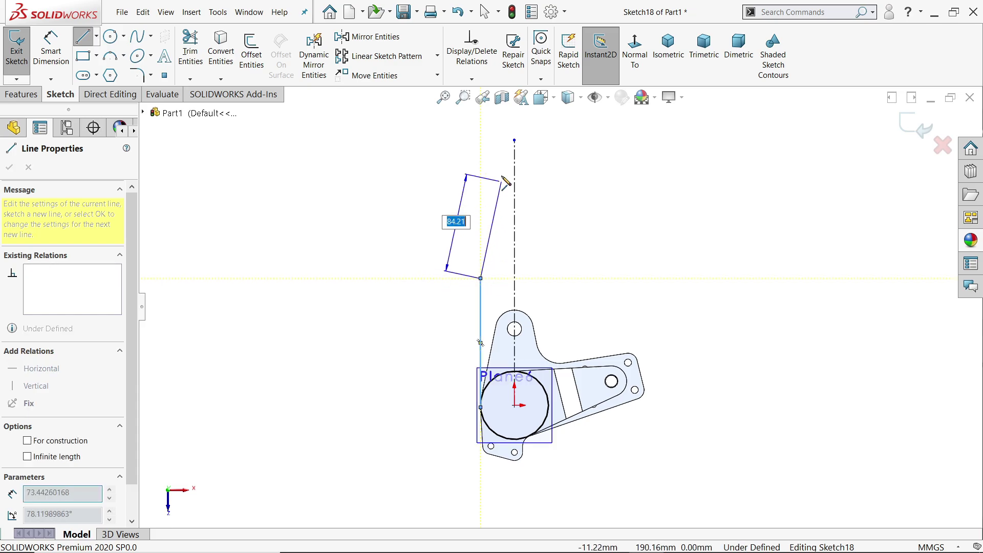
{"action": "scroll", "coordinate": [509, 148], "scroll_direction": "down", "scroll_amount": 4}
{"action": "left_click", "coordinate": [513, 167]}
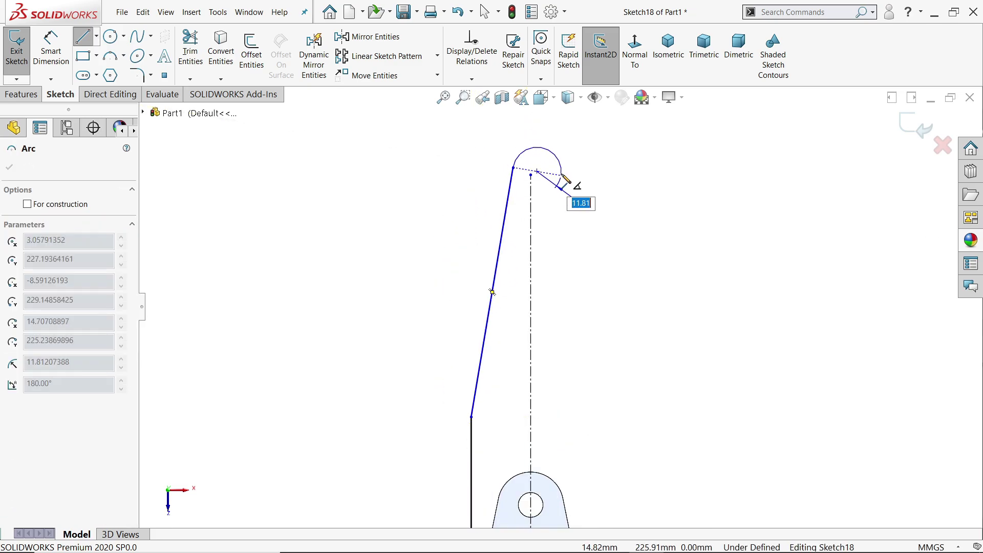
{"action": "left_click", "coordinate": [562, 163]}
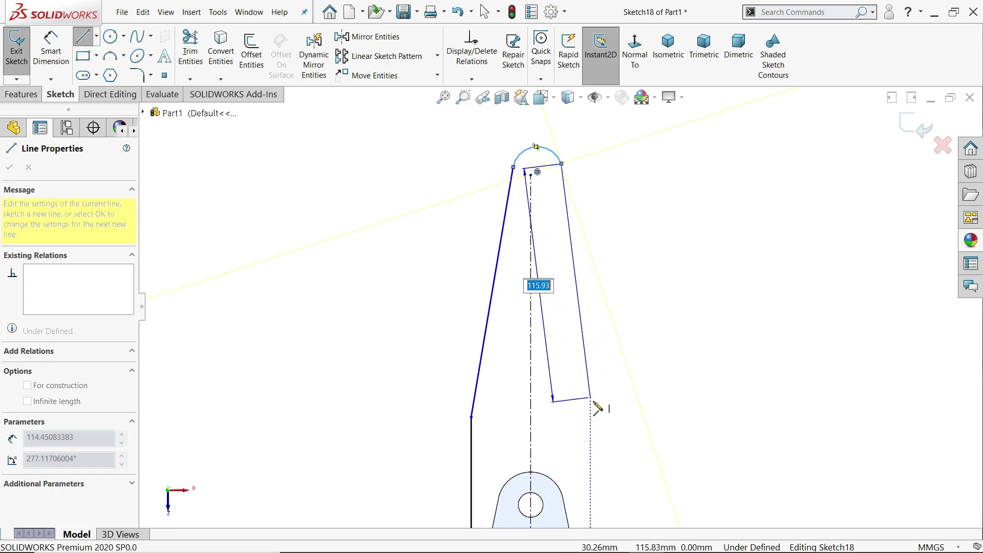
{"action": "left_click", "coordinate": [592, 410]}
{"action": "scroll", "coordinate": [574, 422], "scroll_direction": "up", "scroll_amount": 3}
{"action": "scroll", "coordinate": [570, 429], "scroll_direction": "down", "scroll_amount": 3}
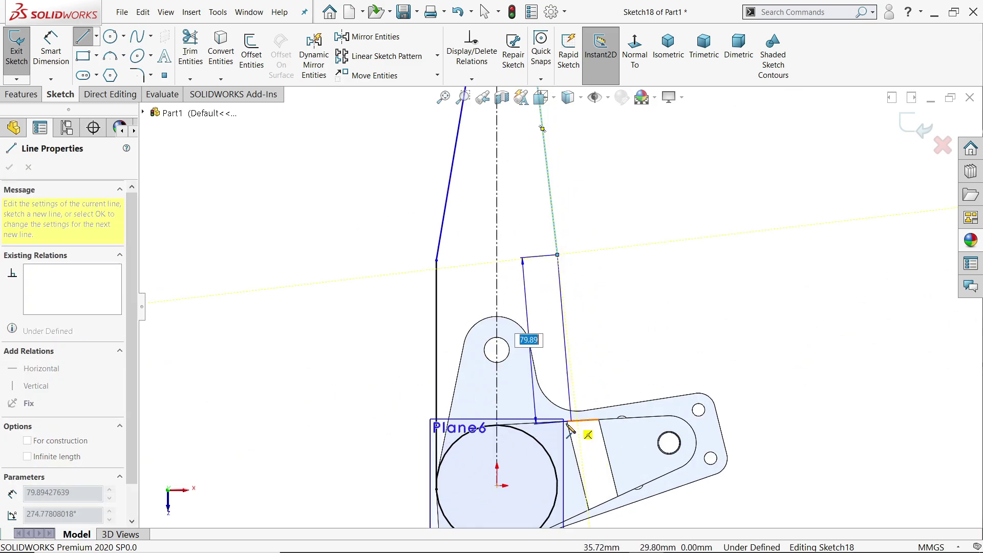
{"action": "left_click", "coordinate": [557, 485]}
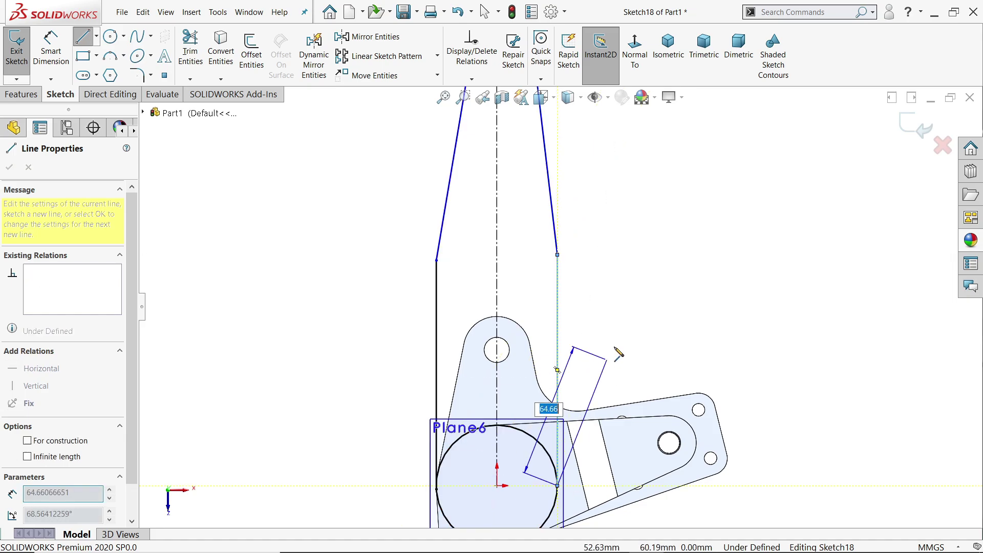
{"action": "right_click", "coordinate": [616, 351]}
{"action": "left_click", "coordinate": [625, 353]}
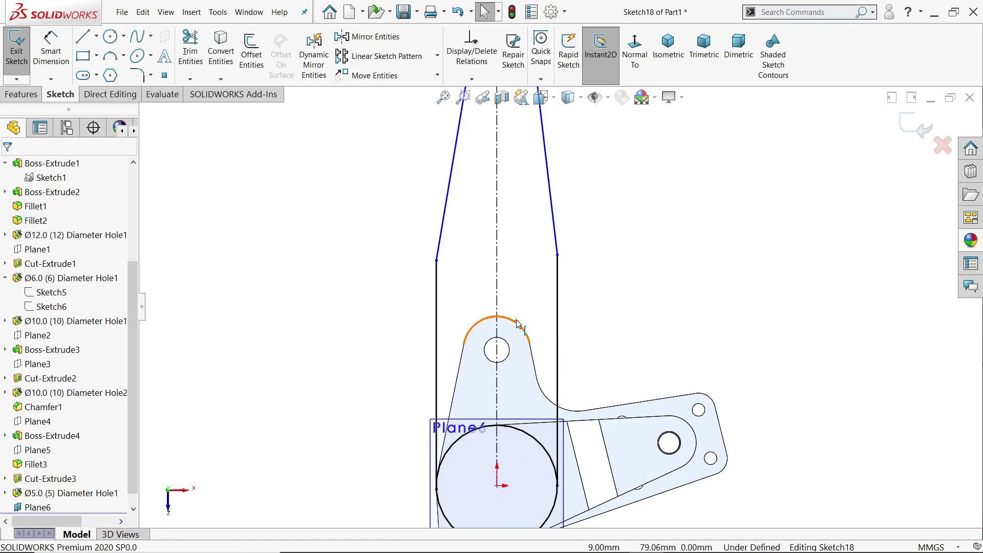
Try to make the arm's two vertical side lines symmetric about the centreline, and delete the conflicting symmetric relation
{"action": "scroll", "coordinate": [518, 322], "scroll_direction": "up", "scroll_amount": 3}
{"action": "scroll", "coordinate": [553, 282], "scroll_direction": "down", "scroll_amount": 4}
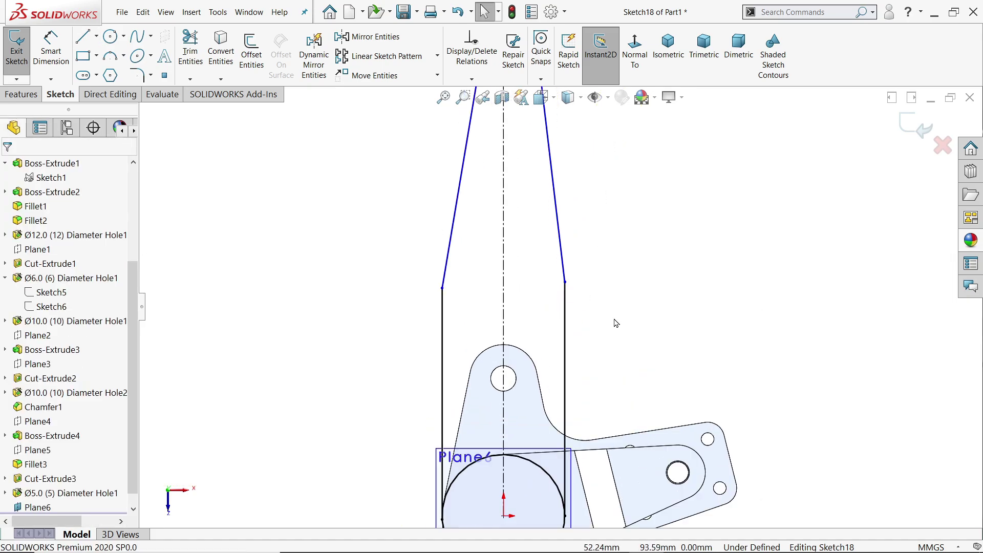
{"action": "left_click_drag", "start_coordinate": [598, 293], "coordinate": [389, 320]}
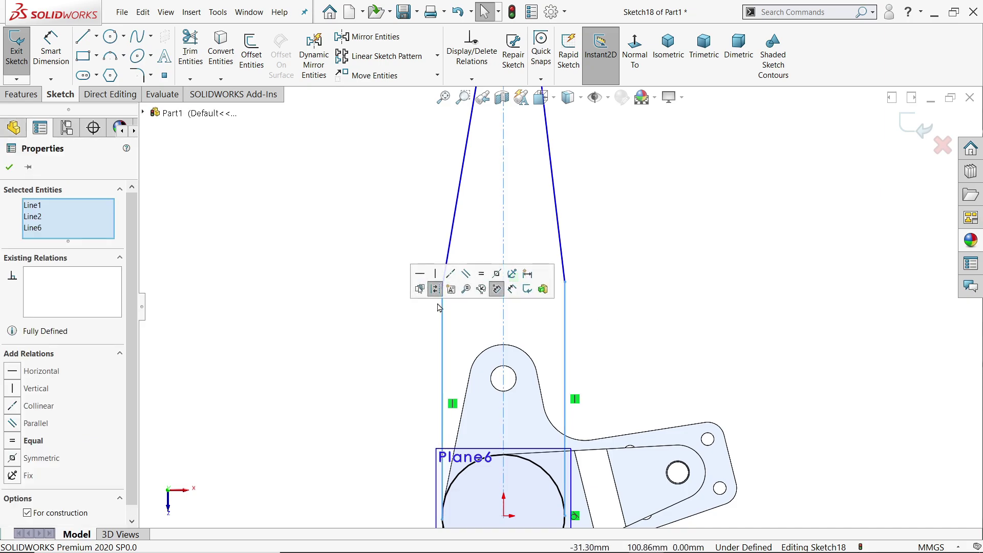
{"action": "left_click", "coordinate": [497, 278]}
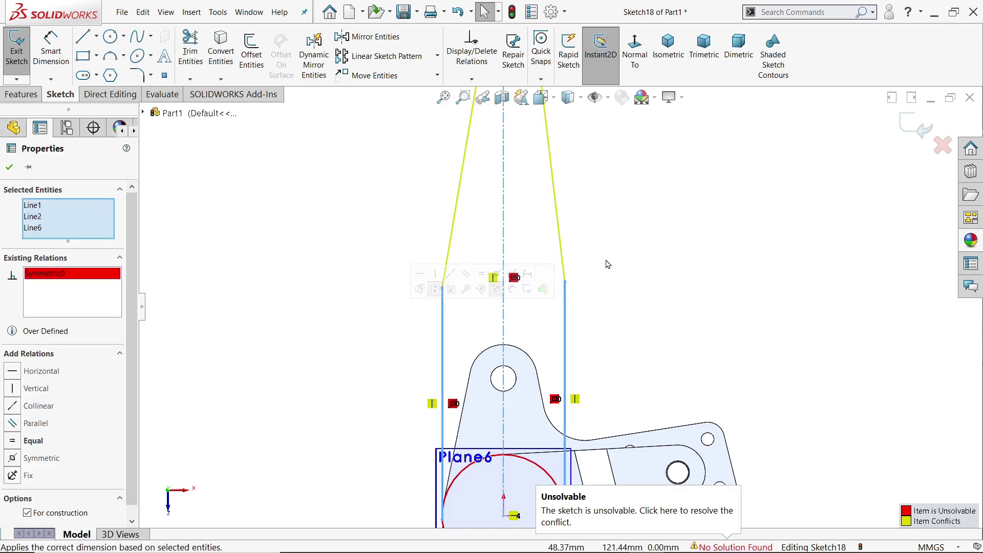
{"action": "right_click", "coordinate": [83, 287]}
{"action": "left_click", "coordinate": [116, 290]}
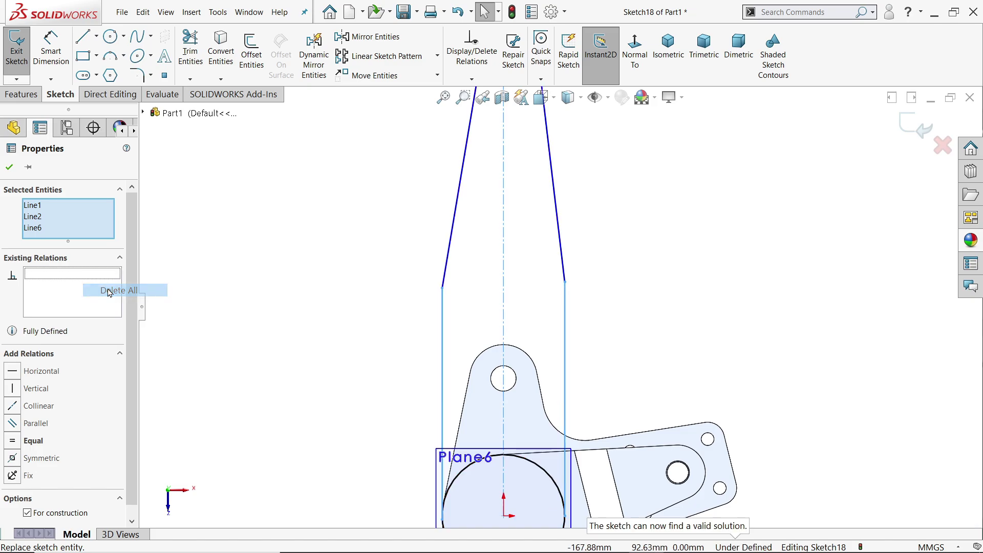
{"action": "scroll", "coordinate": [560, 307], "scroll_direction": "down", "scroll_amount": 3}
{"action": "left_click", "coordinate": [641, 208]}
Merge the tip arc's centre point with the upper endpoint of the construction centreline
{"action": "scroll", "coordinate": [537, 205], "scroll_direction": "up", "scroll_amount": 5}
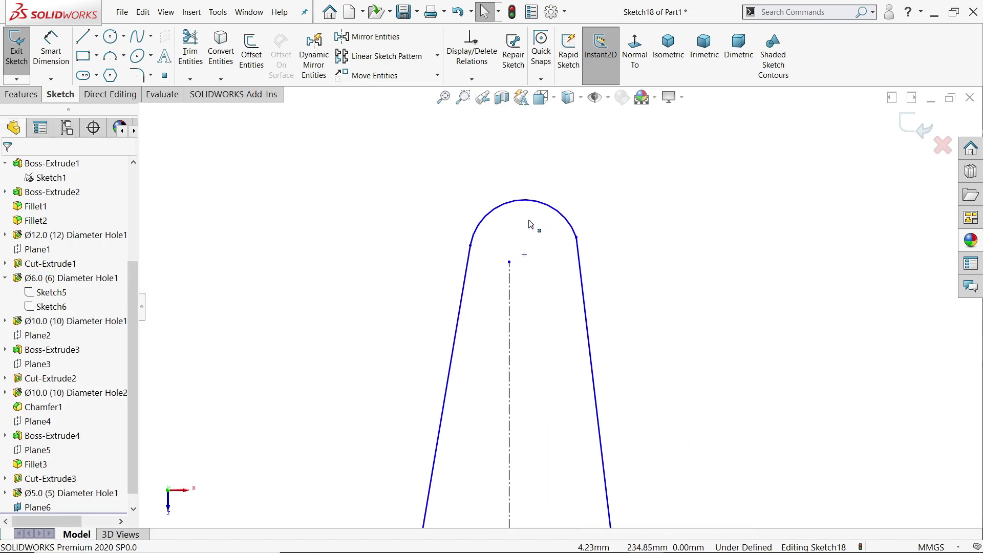
{"action": "left_click", "coordinate": [509, 262]}
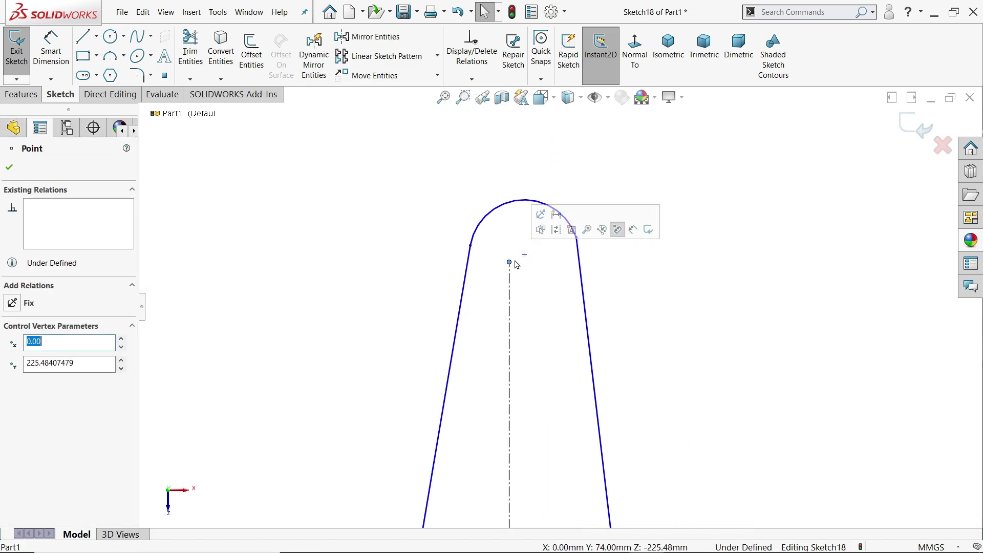
{"action": "left_click", "coordinate": [523, 254], "text": "ctrl"}
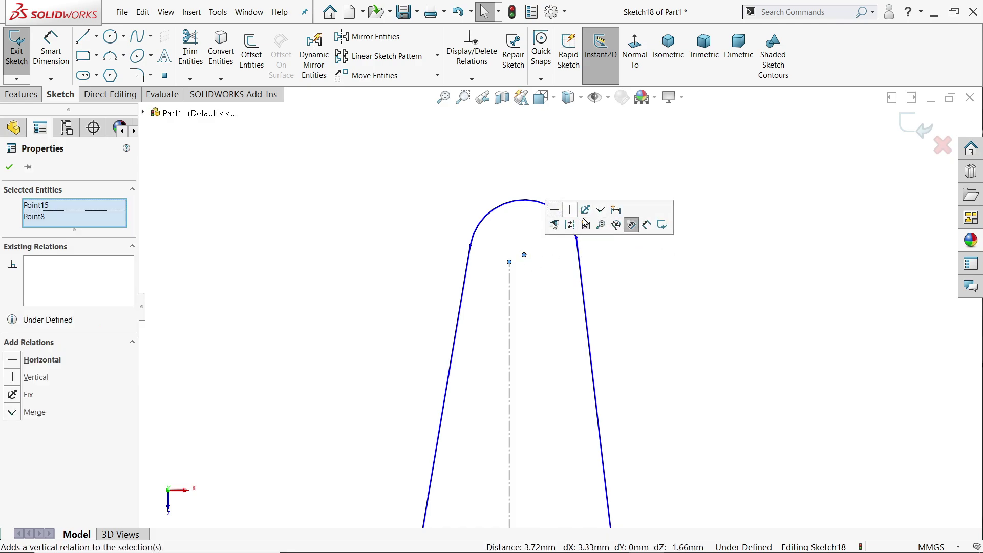
{"action": "left_click", "coordinate": [601, 210]}
{"action": "left_click", "coordinate": [549, 250]}
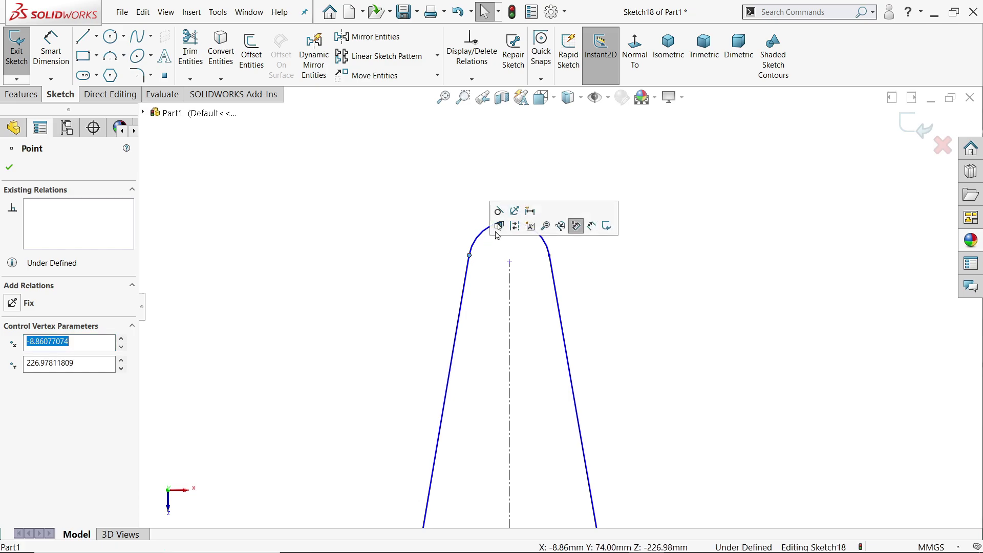
{"action": "left_click", "coordinate": [428, 259]}
Make the arm's two vertical side lines equal in length
{"action": "scroll", "coordinate": [435, 264], "scroll_direction": "up", "scroll_amount": 5}
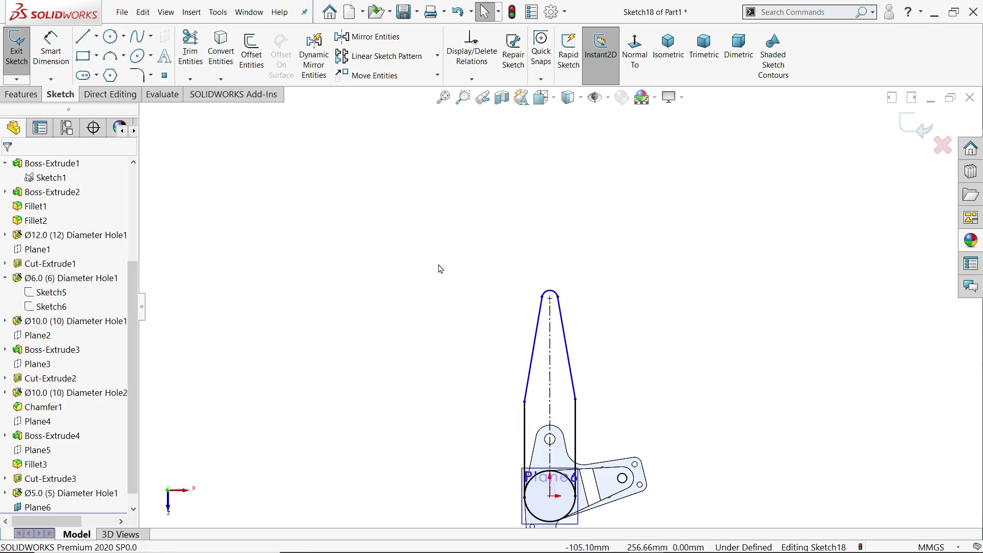
{"action": "scroll", "coordinate": [567, 314], "scroll_direction": "down", "scroll_amount": 4}
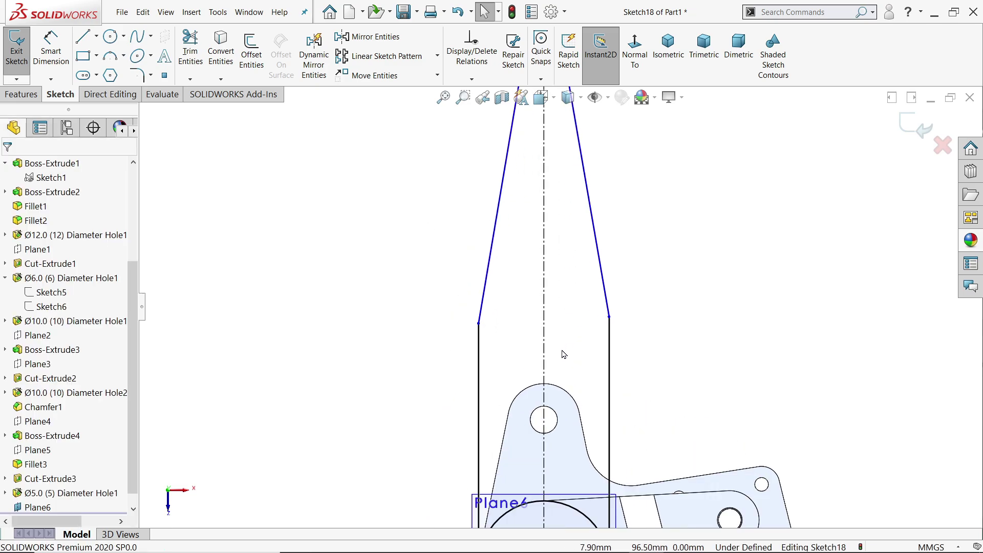
{"action": "left_click", "coordinate": [609, 350]}
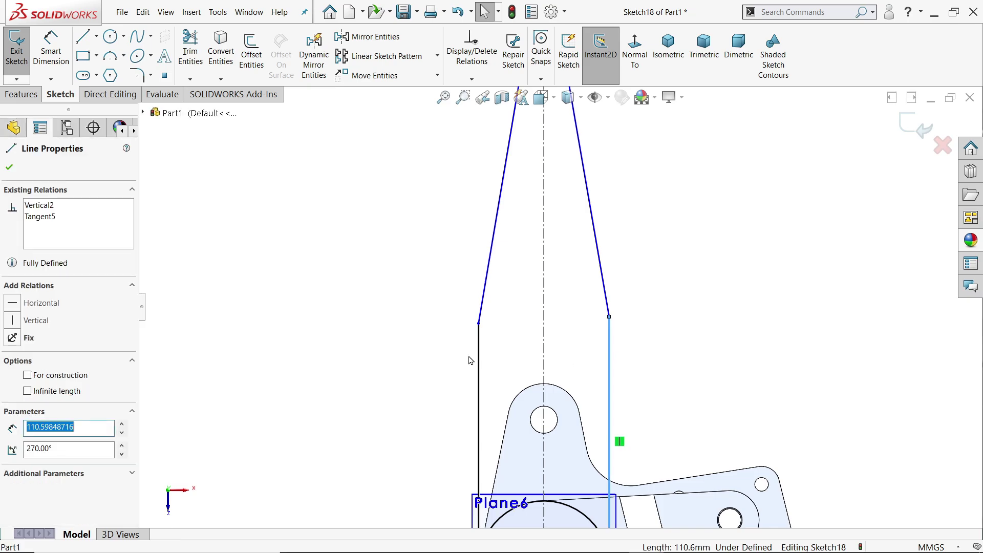
{"action": "left_click", "coordinate": [478, 353], "text": "ctrl"}
{"action": "left_click", "coordinate": [588, 314]}
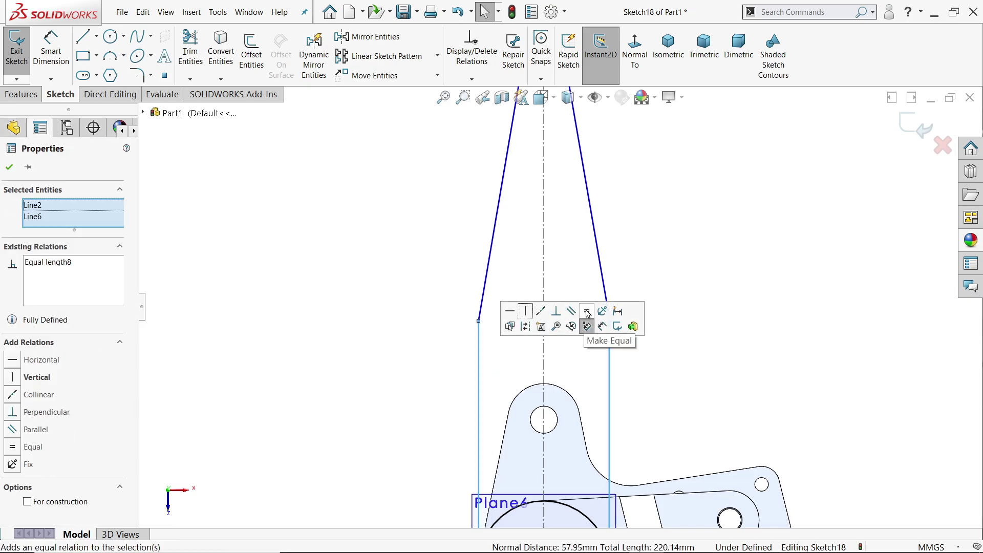
Dimension the construction centreline from the origin to the tip arc's centre at 200 mm
{"action": "scroll", "coordinate": [582, 256], "scroll_direction": "up", "scroll_amount": 3}
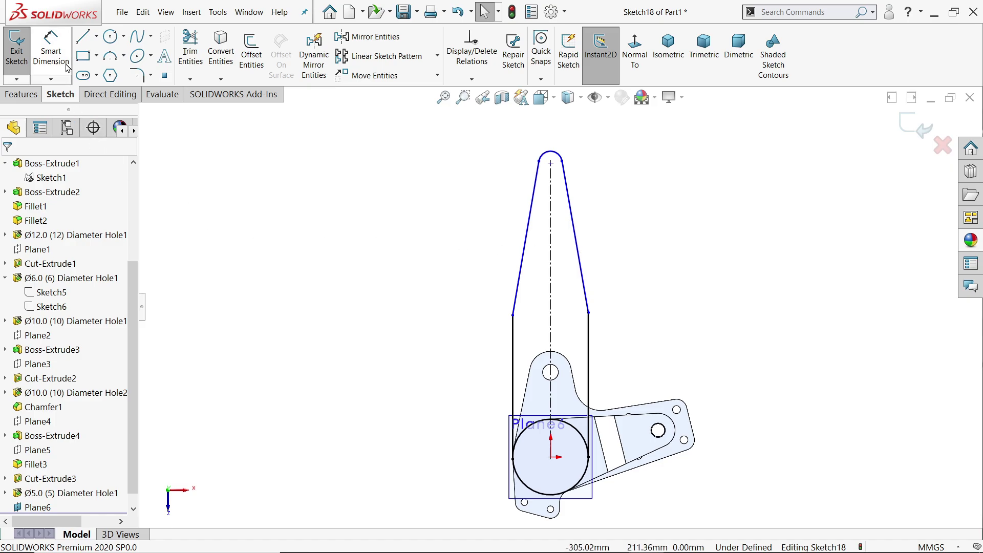
{"action": "left_click", "coordinate": [50, 49]}
{"action": "scroll", "coordinate": [548, 315], "scroll_direction": "down", "scroll_amount": 1}
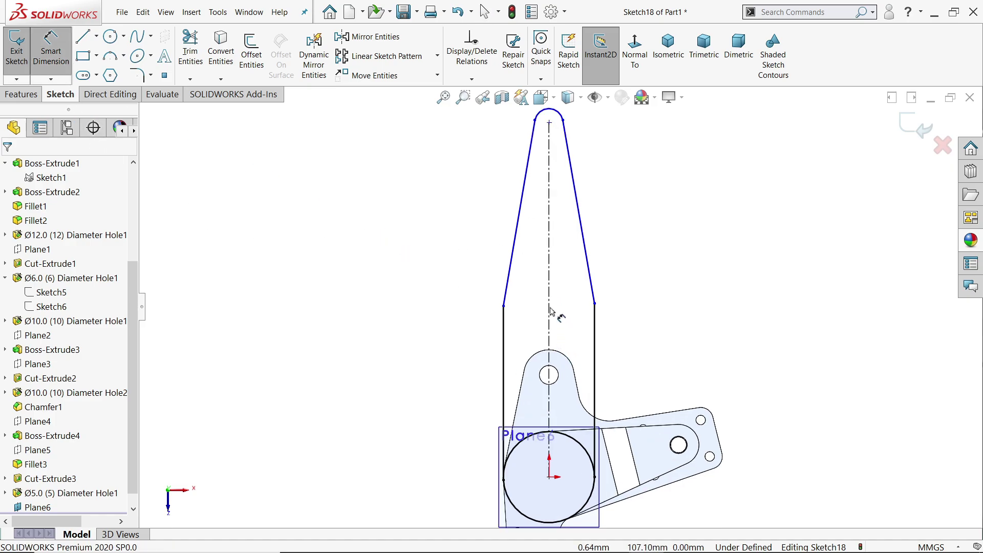
{"action": "left_click", "coordinate": [549, 305]}
{"action": "left_click", "coordinate": [423, 302]}
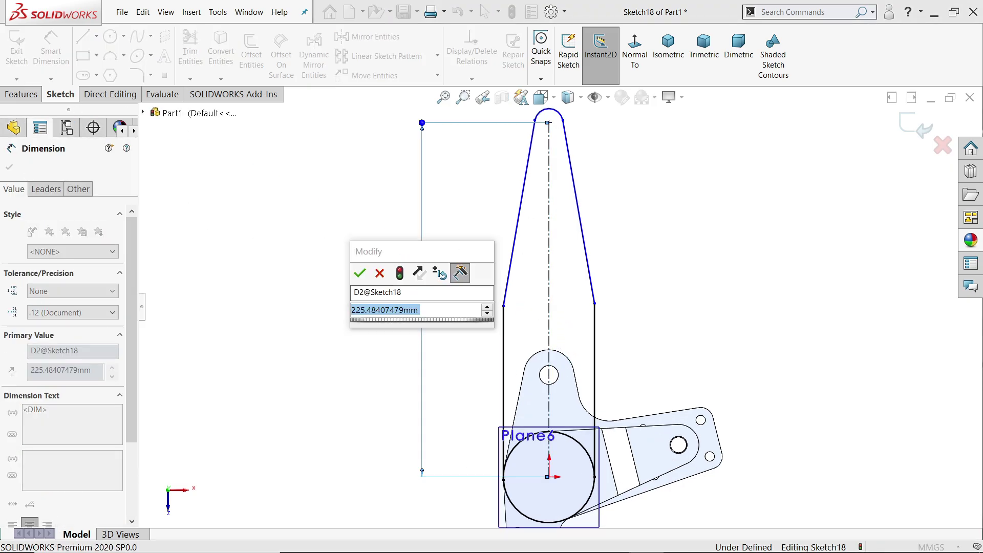
{"action": "type", "text": "200"}
{"action": "key", "text": "Return"}
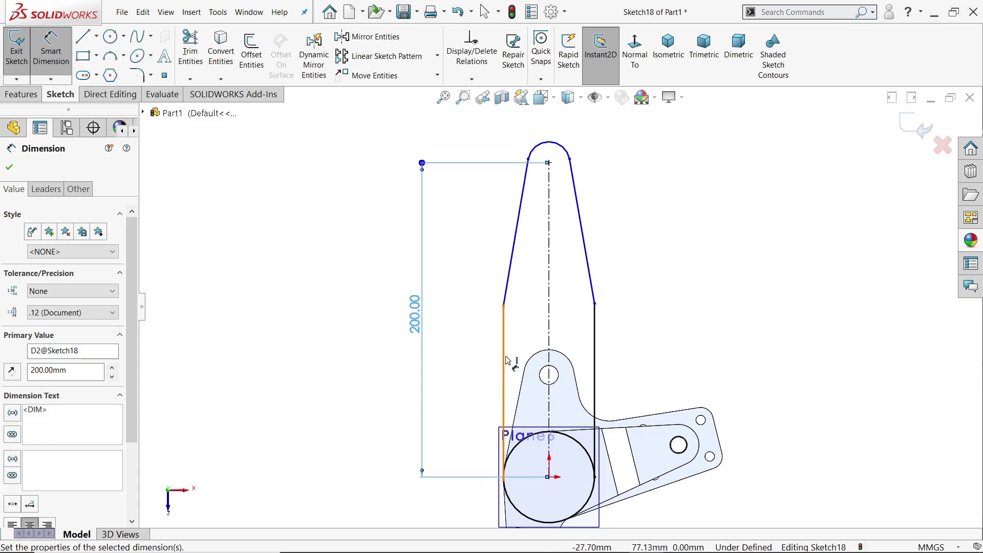
Dimension the arm's left vertical side line at 80 mm
{"action": "scroll", "coordinate": [533, 354], "scroll_direction": "down", "scroll_amount": 1}
{"action": "left_click", "coordinate": [500, 353]}
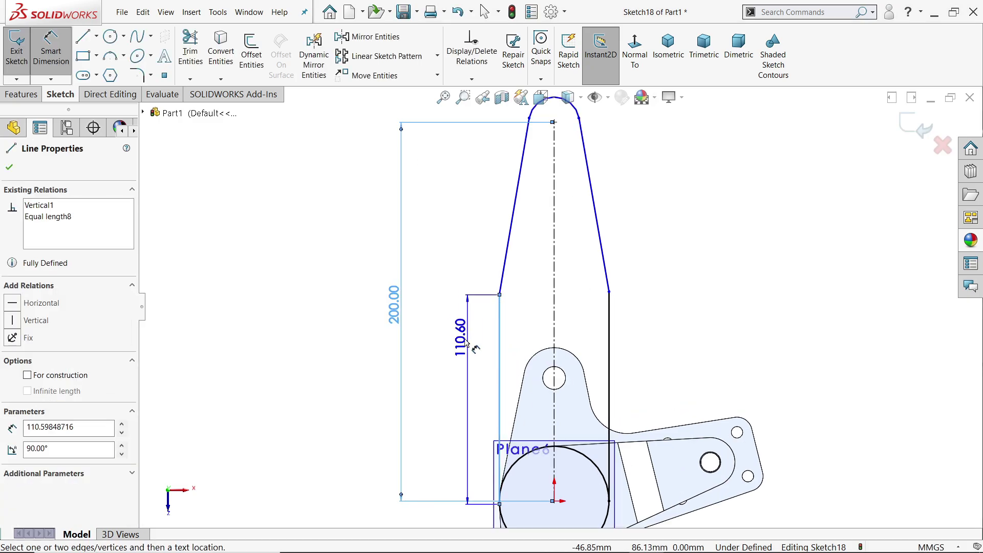
{"action": "left_click", "coordinate": [461, 343]}
{"action": "type", "text": "80"}
{"action": "key", "text": "Return"}
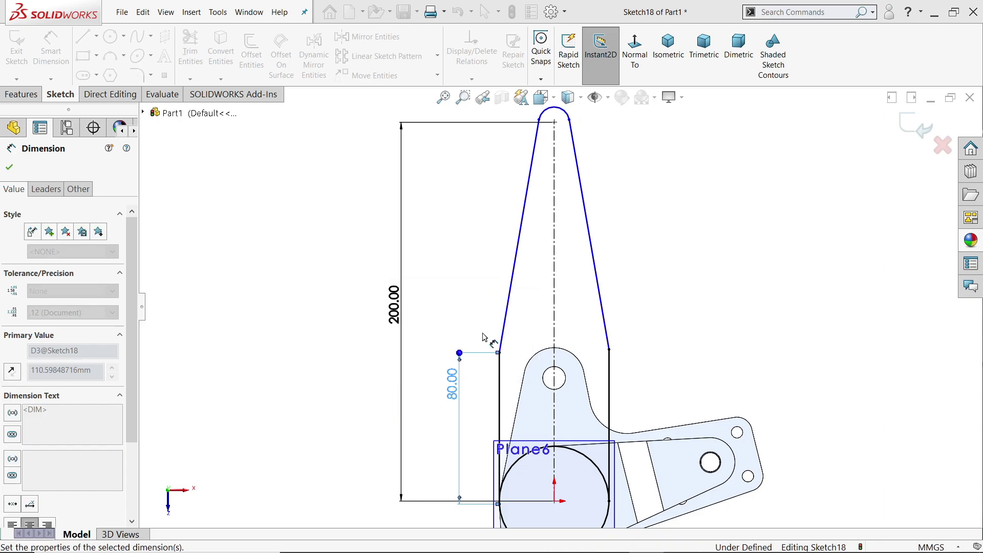
Dimension the arc at the arm's tip with a radius of 12 mm
{"action": "scroll", "coordinate": [561, 259], "scroll_direction": "up", "scroll_amount": 1}
{"action": "scroll", "coordinate": [573, 155], "scroll_direction": "down", "scroll_amount": 3}
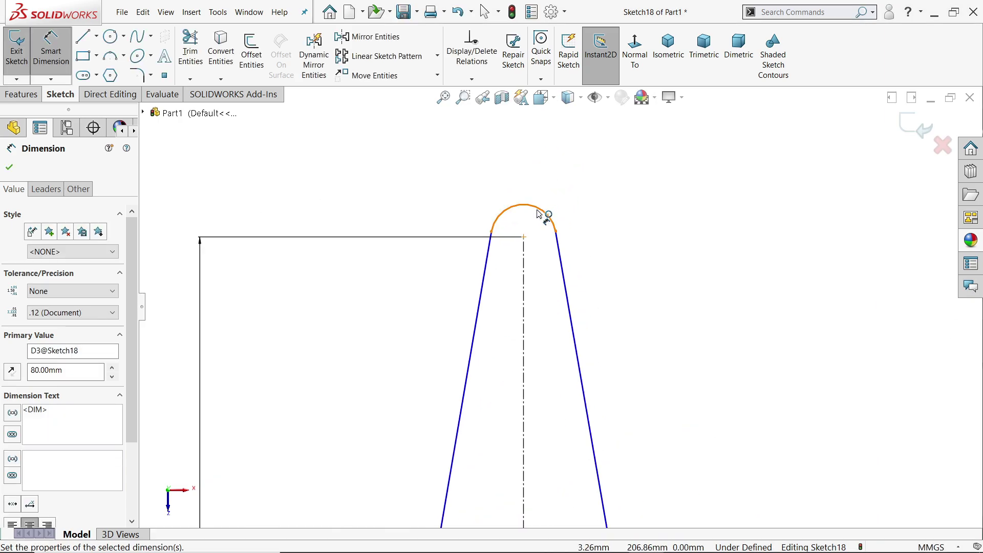
{"action": "left_click", "coordinate": [543, 214]}
{"action": "left_click", "coordinate": [568, 155]}
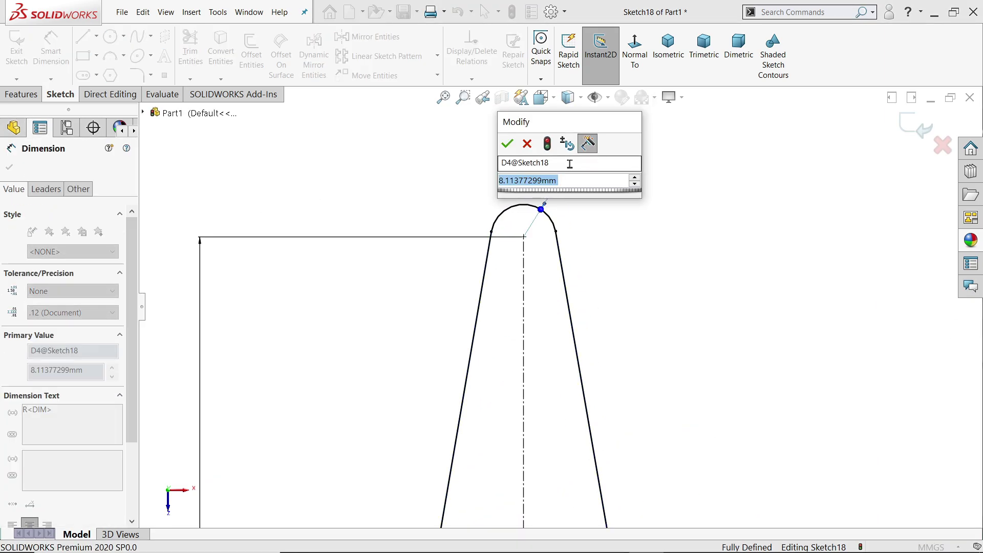
{"action": "type", "text": "12"}
{"action": "left_click", "coordinate": [507, 143]}
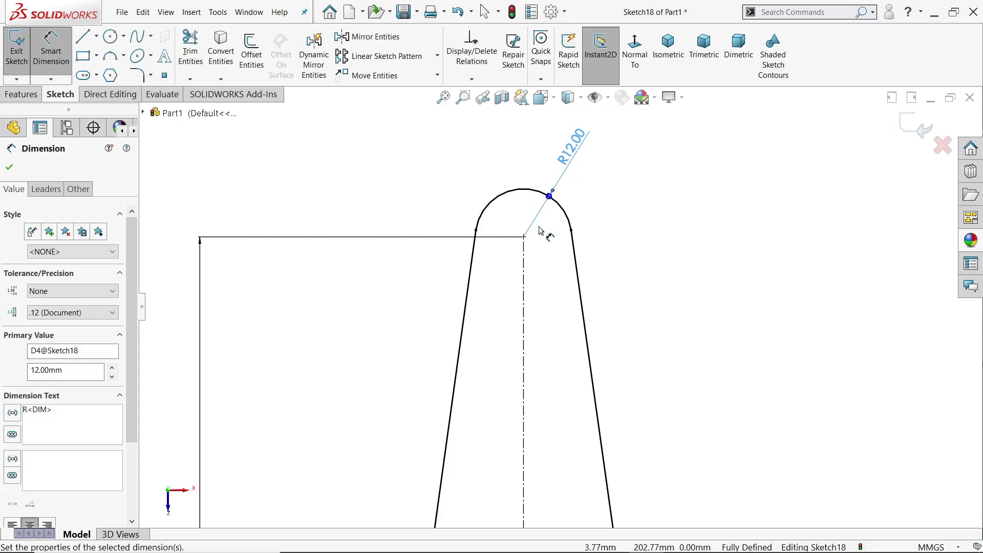
Extrude the long arm's sketch region outside the cylinder circle by 30 mm with the Mid Plane end condition, merged with the body
{"action": "scroll", "coordinate": [540, 231], "scroll_direction": "up", "scroll_amount": 5}
{"action": "scroll", "coordinate": [558, 432], "scroll_direction": "down", "scroll_amount": 3}
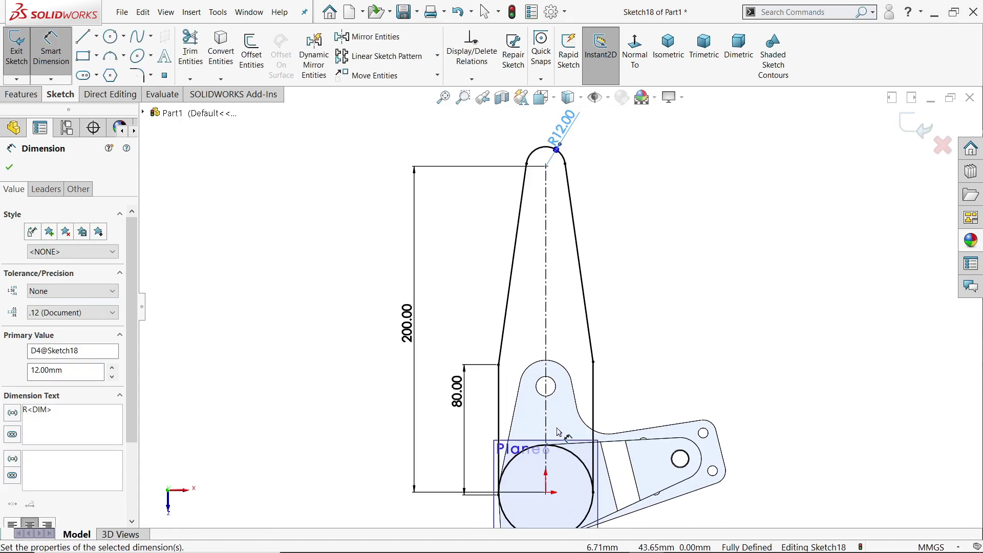
{"action": "scroll", "coordinate": [558, 424], "scroll_direction": "up", "scroll_amount": 1}
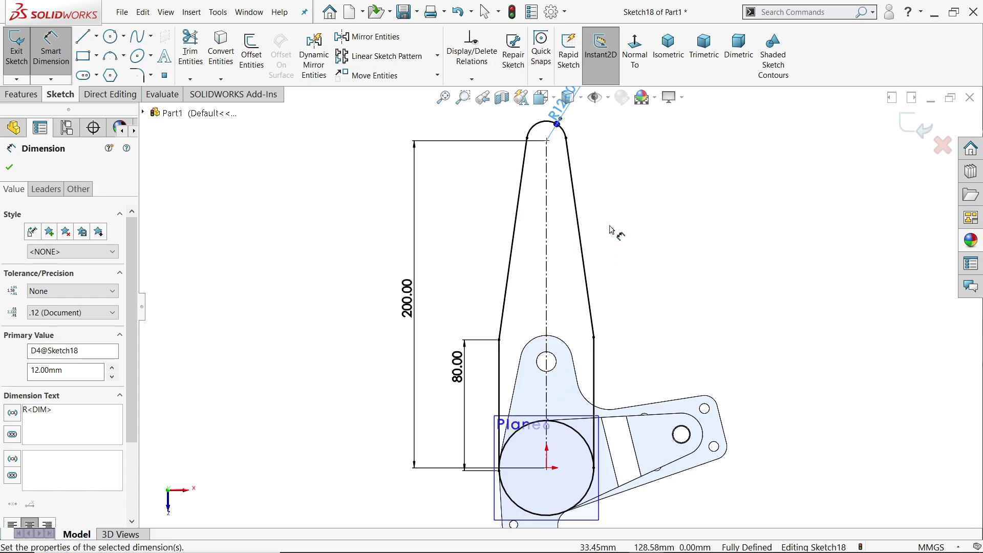
{"action": "left_click", "coordinate": [668, 46]}
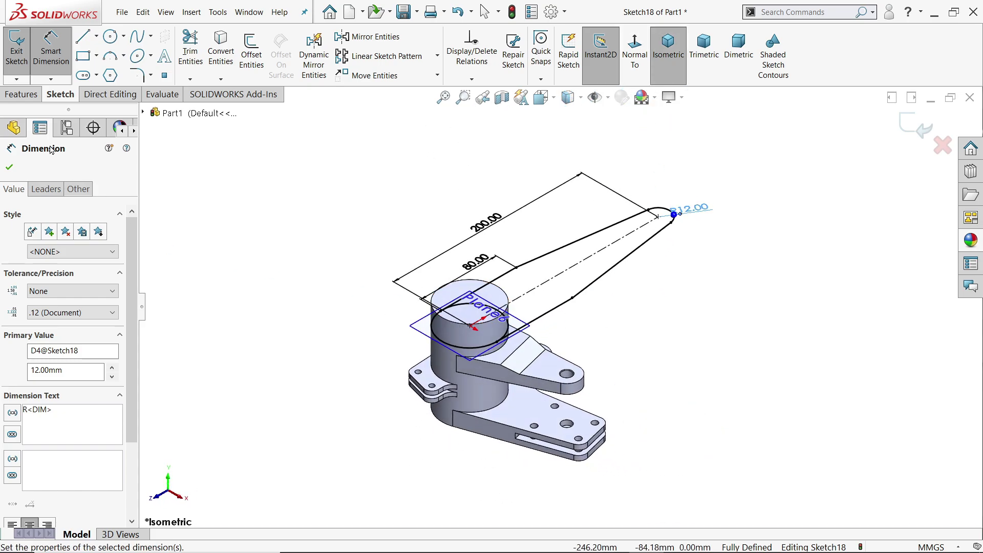
{"action": "left_click", "coordinate": [21, 95]}
{"action": "left_click", "coordinate": [23, 48]}
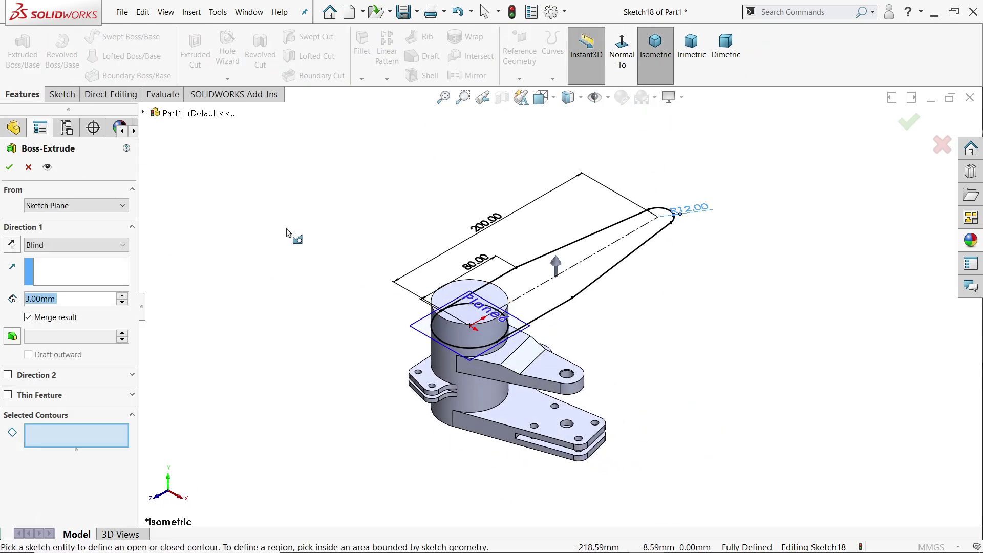
{"action": "scroll", "coordinate": [477, 274], "scroll_direction": "down", "scroll_amount": 3}
{"action": "left_click", "coordinate": [586, 302]}
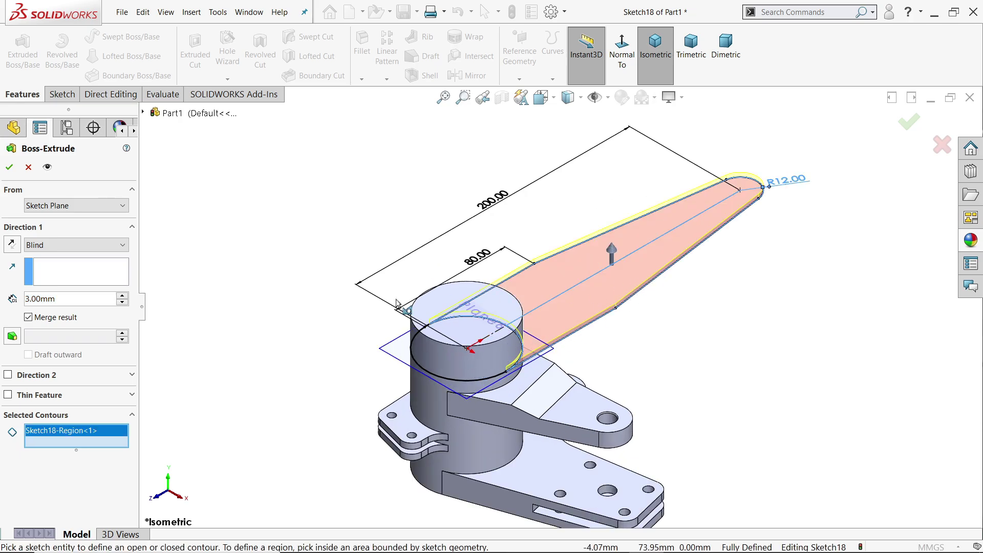
{"action": "double_click", "coordinate": [47, 296]}
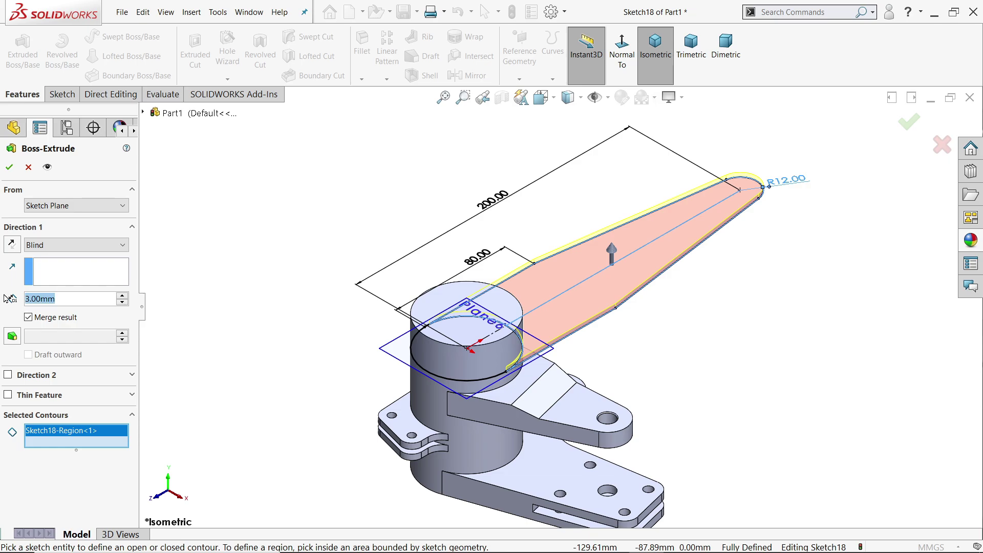
{"action": "type", "text": "30"}
{"action": "key", "text": "Return"}
{"action": "left_click", "coordinate": [56, 246]}
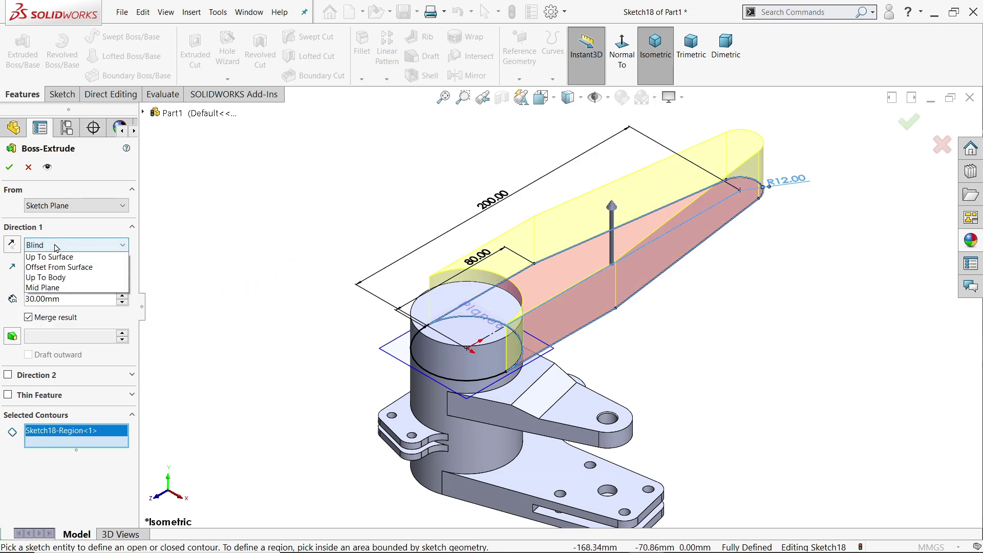
{"action": "left_click", "coordinate": [52, 319]}
{"action": "middle_click_drag", "start_coordinate": [563, 256], "coordinate": [588, 294]}
{"action": "key", "text": "ctrl+7"}
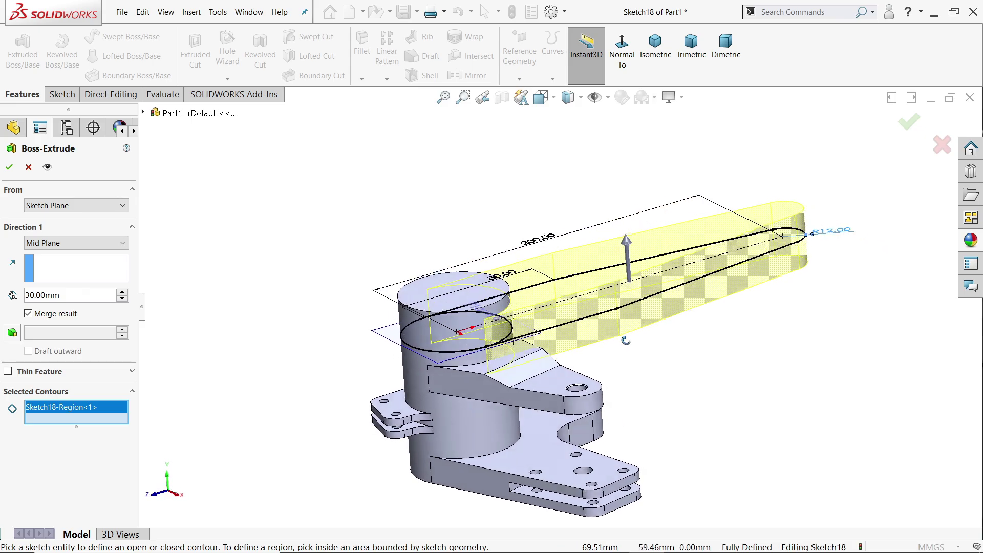
{"action": "left_click", "coordinate": [9, 171]}
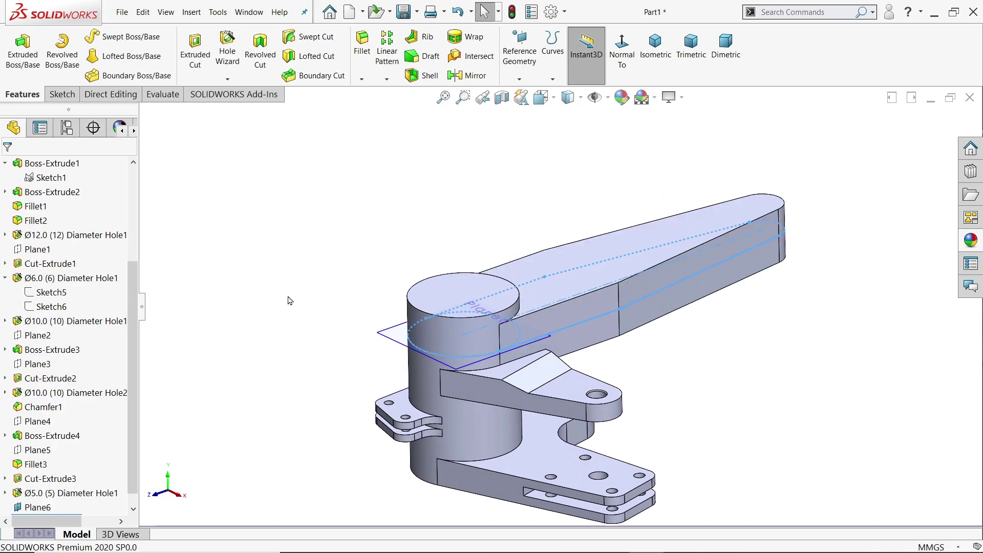
Start a sketch on Plane6 and convert the outline of the long arm's top face into sketch entities
{"action": "left_click", "coordinate": [414, 313]}
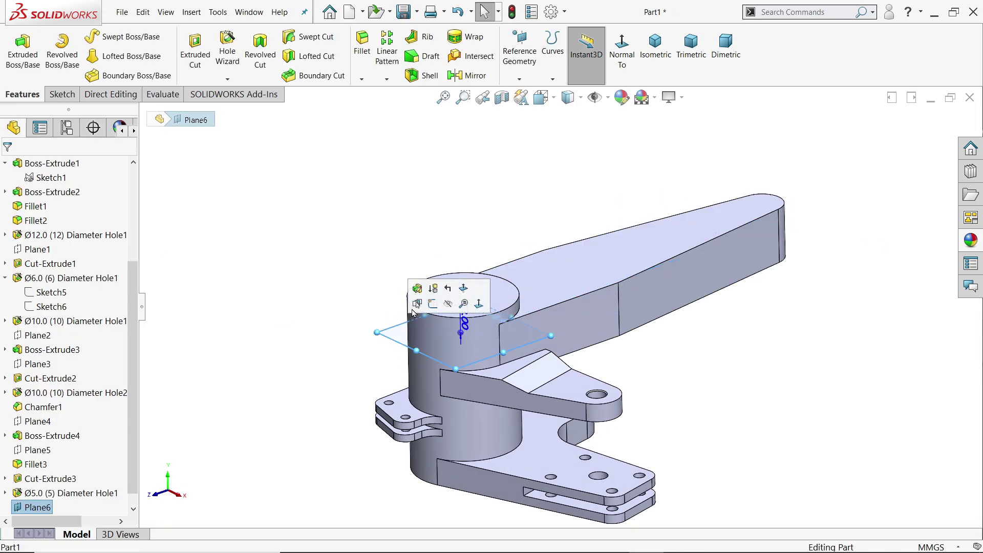
{"action": "left_click", "coordinate": [327, 263]}
{"action": "middle_click_drag", "start_coordinate": [327, 263], "coordinate": [331, 323]}
{"action": "left_click", "coordinate": [394, 336]}
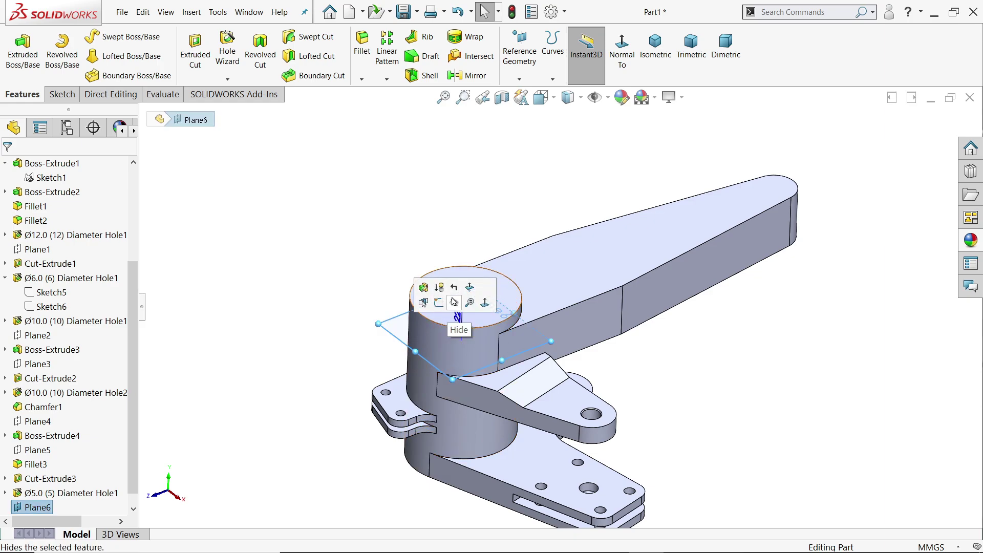
{"action": "left_click", "coordinate": [439, 303]}
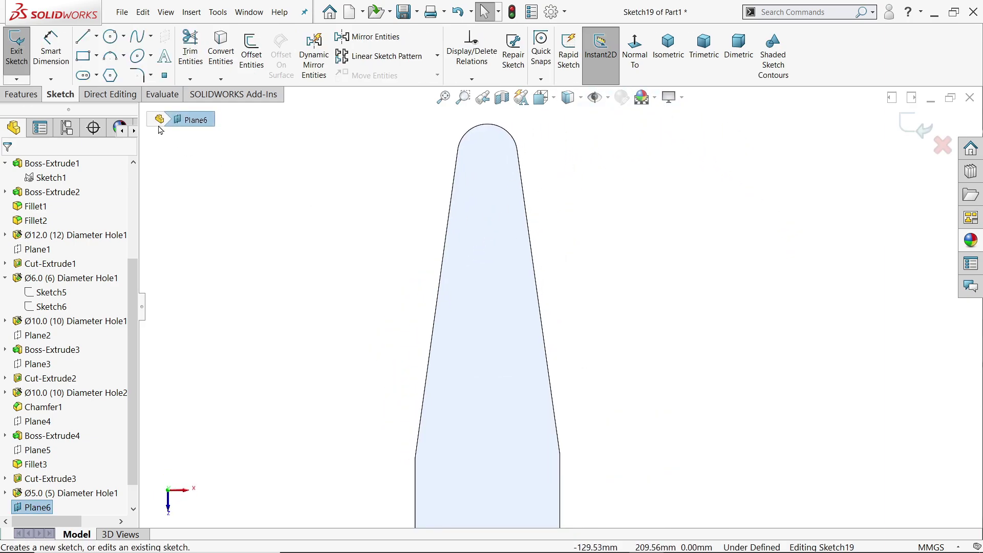
{"action": "left_click", "coordinate": [466, 223]}
{"action": "left_click", "coordinate": [213, 55]}
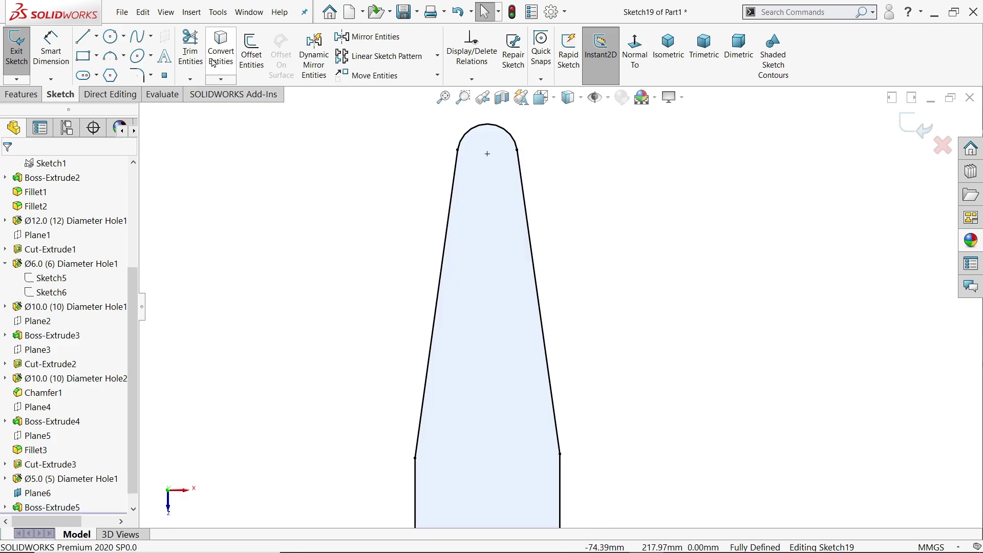
Sketch a horizontal line about 32 mm long across the long arm between its two slanted edges, near the rounded tip
{"action": "left_click", "coordinate": [83, 36]}
{"action": "left_click", "coordinate": [449, 221]}
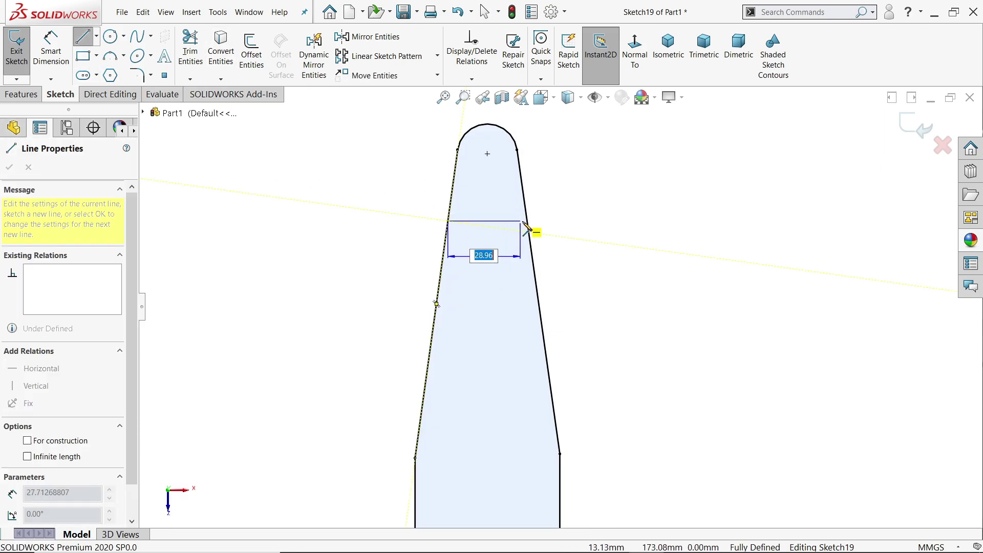
{"action": "left_click", "coordinate": [527, 221]}
{"action": "right_click", "coordinate": [588, 190]}
{"action": "left_click", "coordinate": [594, 194]}
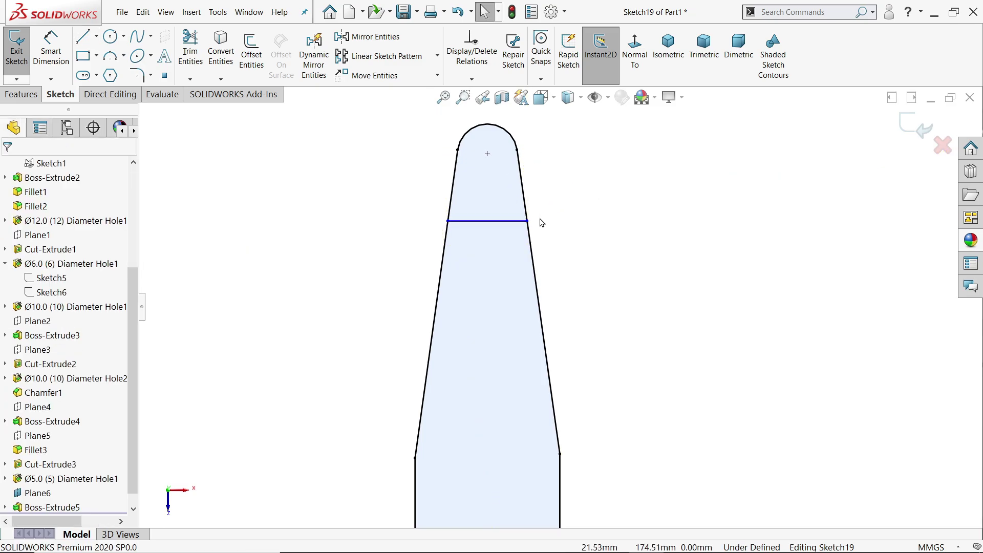
Dimension the distance from the outermost point of the arm's tip arc to the horizontal line at 40 mm
{"action": "left_click", "coordinate": [51, 52]}
{"action": "scroll", "coordinate": [470, 184], "scroll_direction": "down", "scroll_amount": 3}
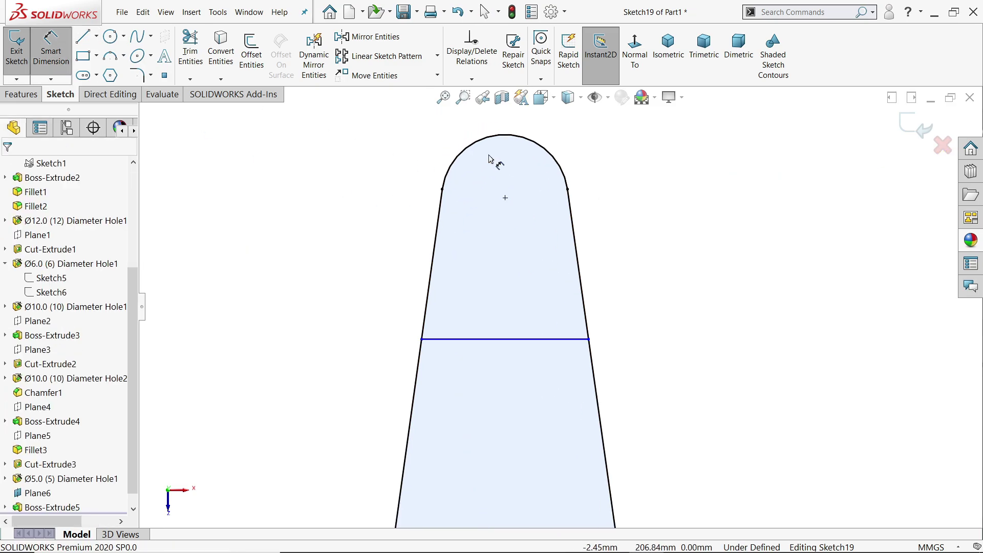
{"action": "left_click", "coordinate": [510, 339]}
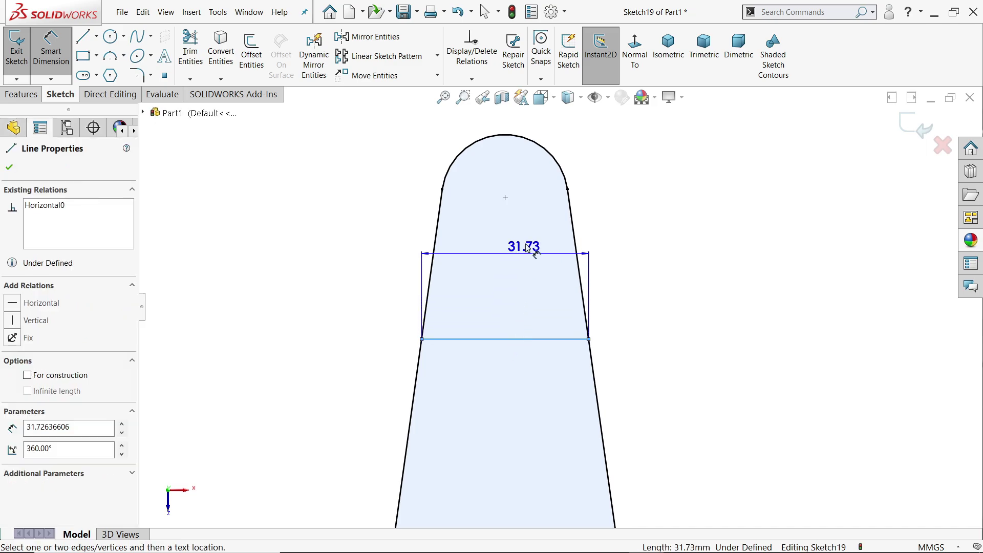
{"action": "left_click", "coordinate": [513, 137]}
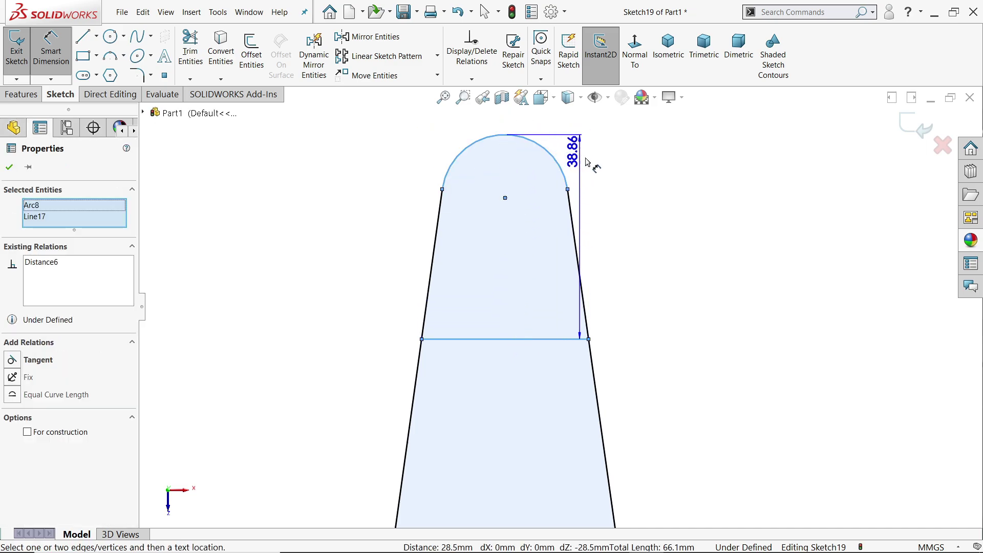
{"action": "left_click", "coordinate": [650, 205]}
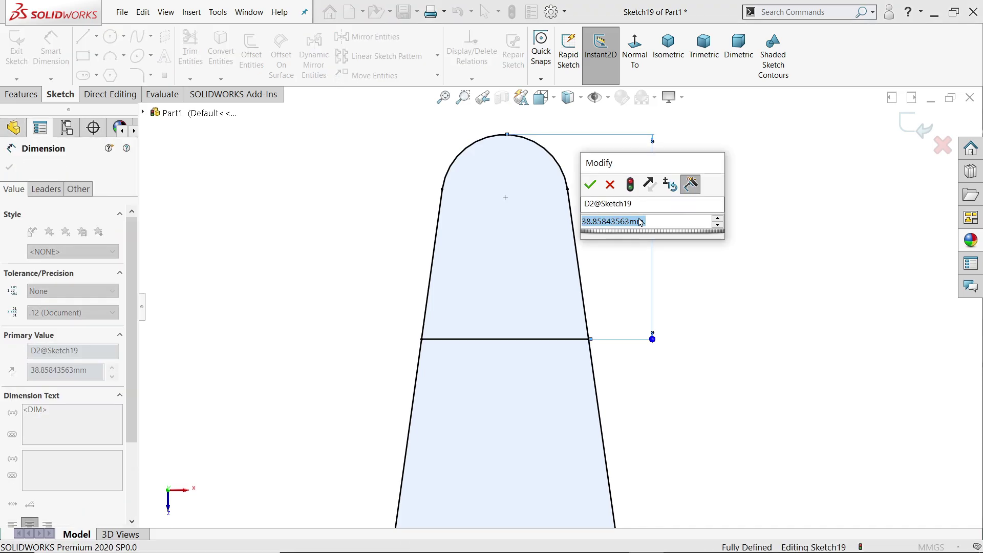
{"action": "type", "text": "40"}
{"action": "left_click", "coordinate": [589, 184]}
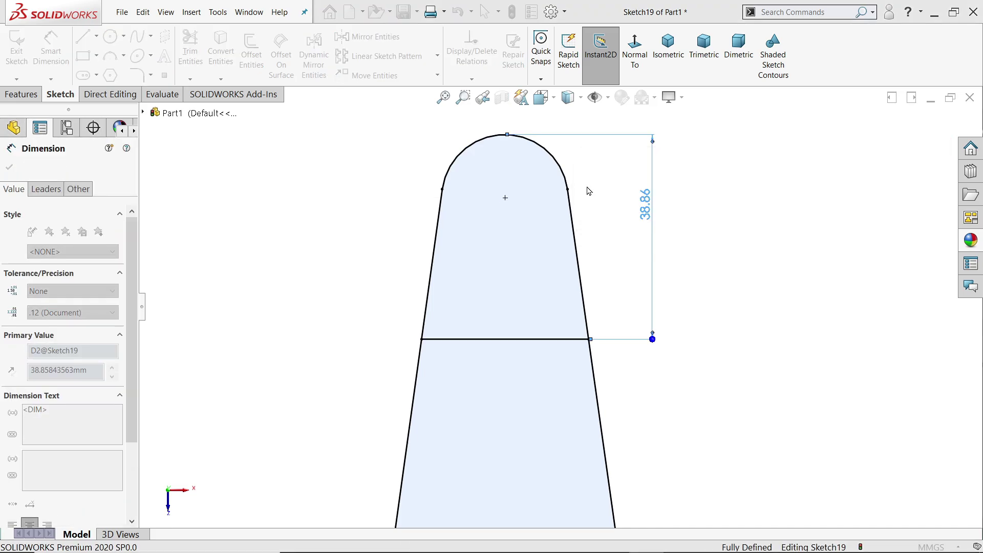
{"action": "left_click", "coordinate": [9, 167]}
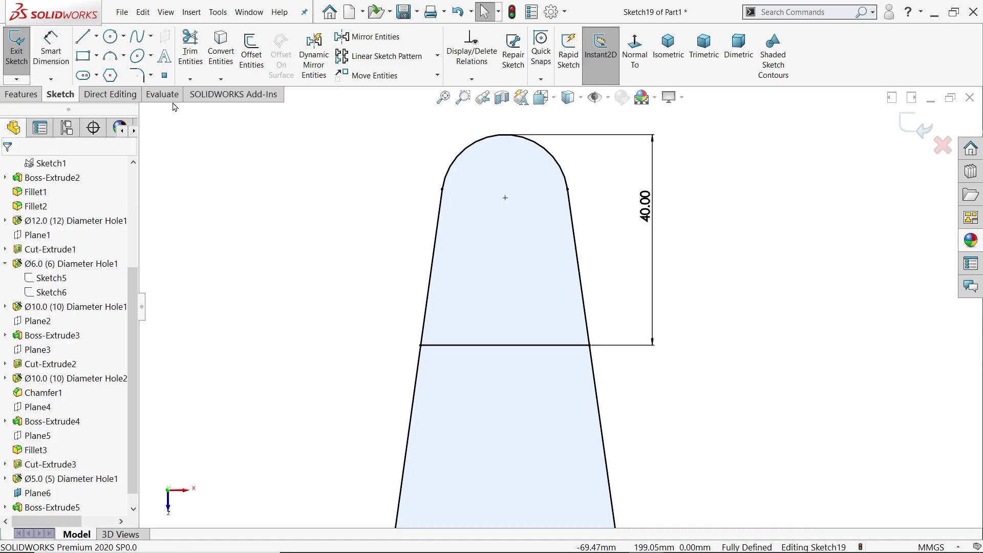
Trim away the converted arm outline between the horizontal line and the cylinder, leaving only the closed tip profile
{"action": "left_click", "coordinate": [190, 51]}
{"action": "left_click_drag", "start_coordinate": [431, 430], "coordinate": [669, 447]}
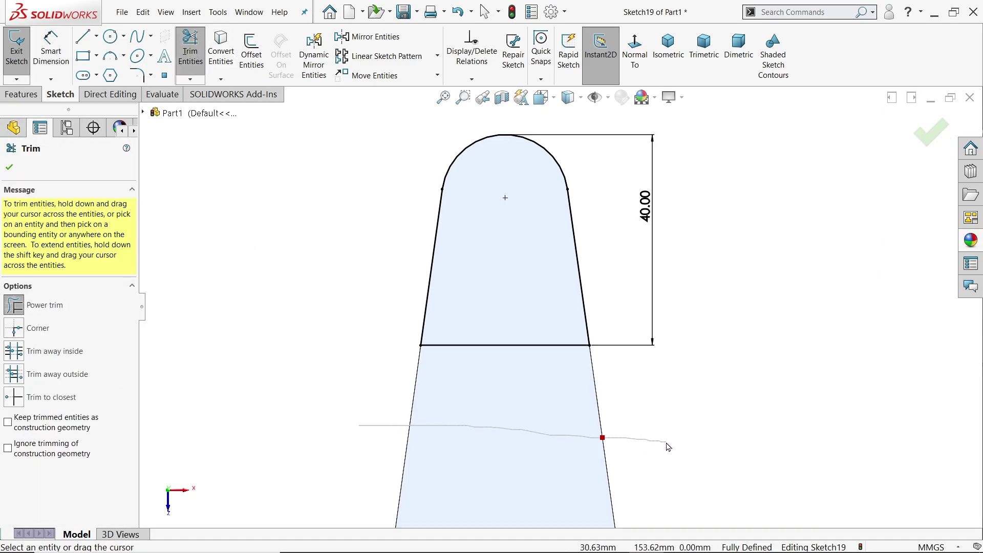
{"action": "scroll", "coordinate": [597, 327], "scroll_direction": "up", "scroll_amount": 5}
{"action": "scroll", "coordinate": [563, 420], "scroll_direction": "down", "scroll_amount": 5}
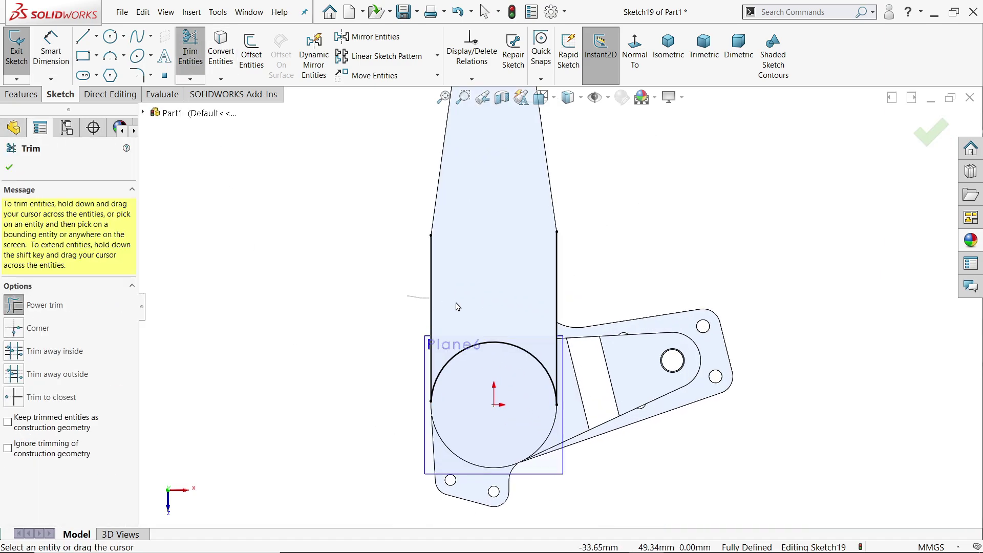
{"action": "mouse_move", "coordinate": [455, 305]}
{"action": "left_mouse_down"}
{"action": "mouse_move", "coordinate": [555, 252]}
{"action": "mouse_move", "coordinate": [529, 351]}
{"action": "mouse_move", "coordinate": [513, 313]}
{"action": "left_mouse_up"}
Cut a slot through the arm's tip by extruding the tip profile 14 mm with the Mid Plane end condition
{"action": "key", "text": "ctrl+7"}
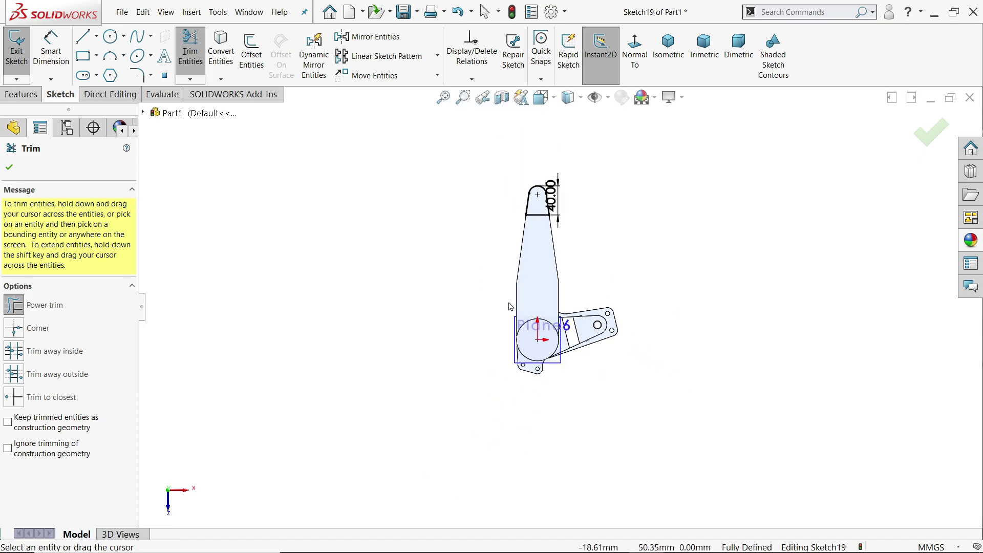
{"action": "scroll", "coordinate": [570, 148], "scroll_direction": "down", "scroll_amount": 5}
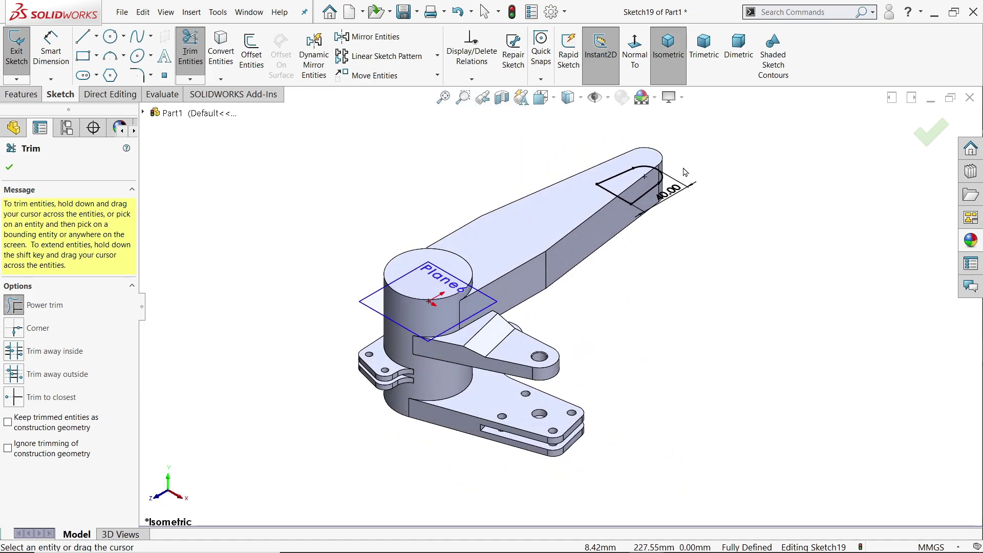
{"action": "left_click", "coordinate": [37, 96]}
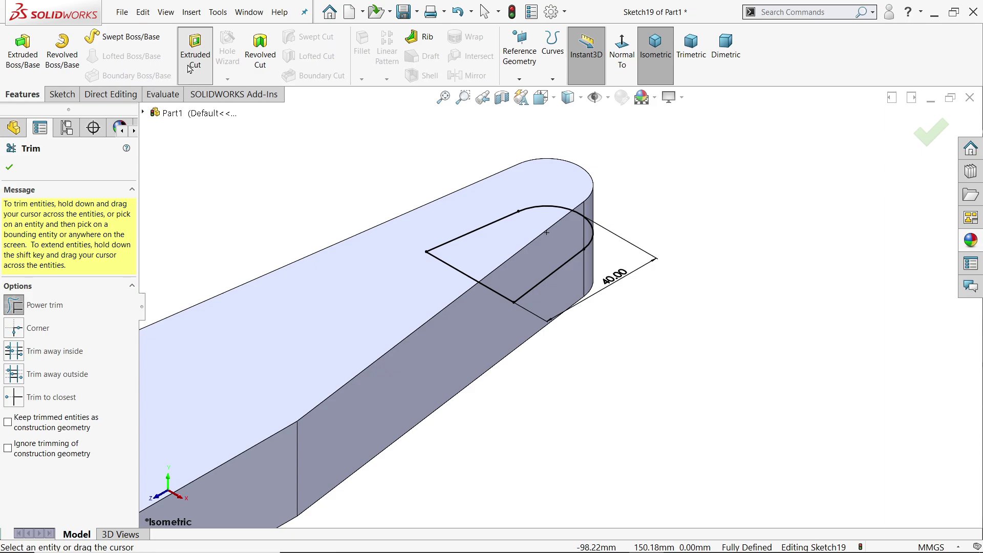
{"action": "left_click", "coordinate": [195, 48]}
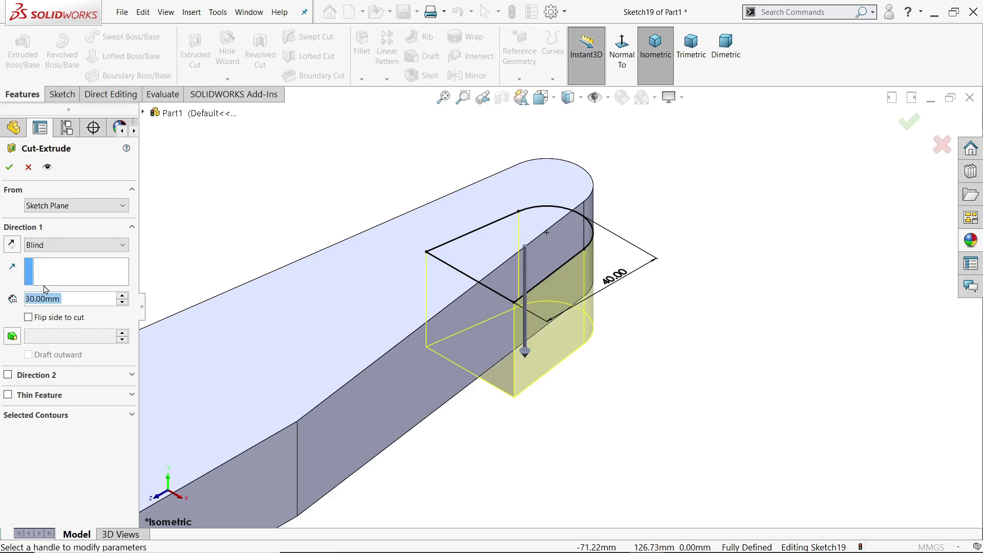
{"action": "type", "text": "12"}
{"action": "key", "text": "Return"}
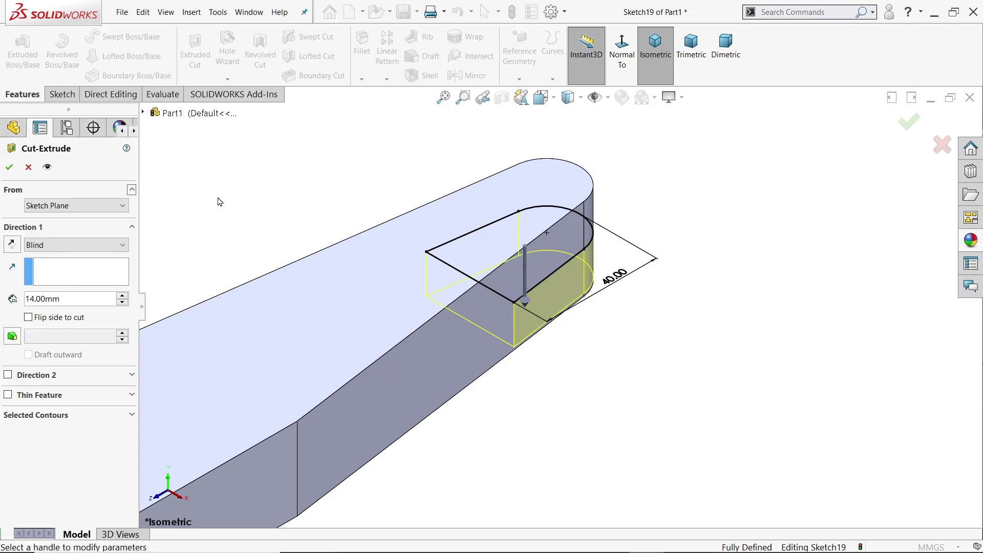
{"action": "left_click", "coordinate": [42, 247]}
{"action": "left_click", "coordinate": [43, 340]}
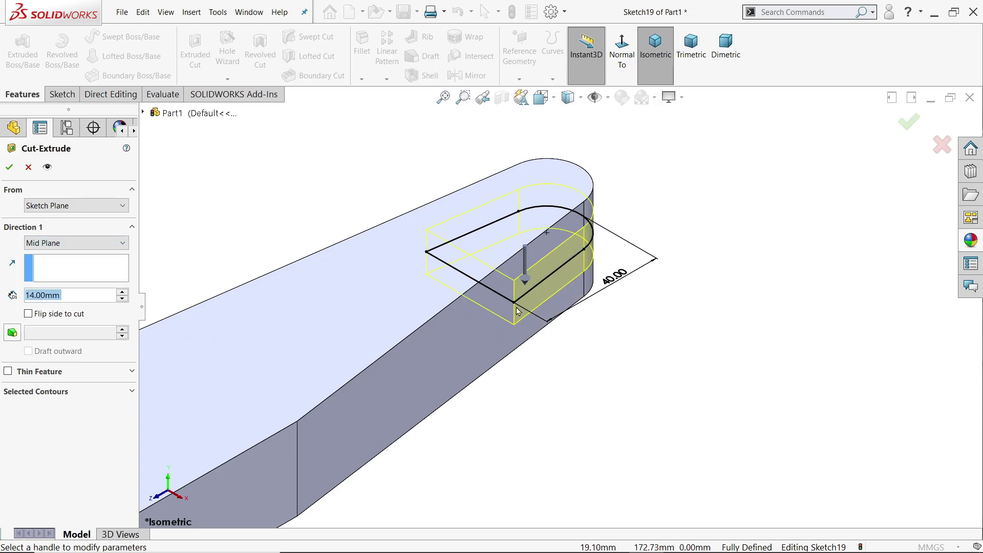
{"action": "left_click", "coordinate": [9, 167]}
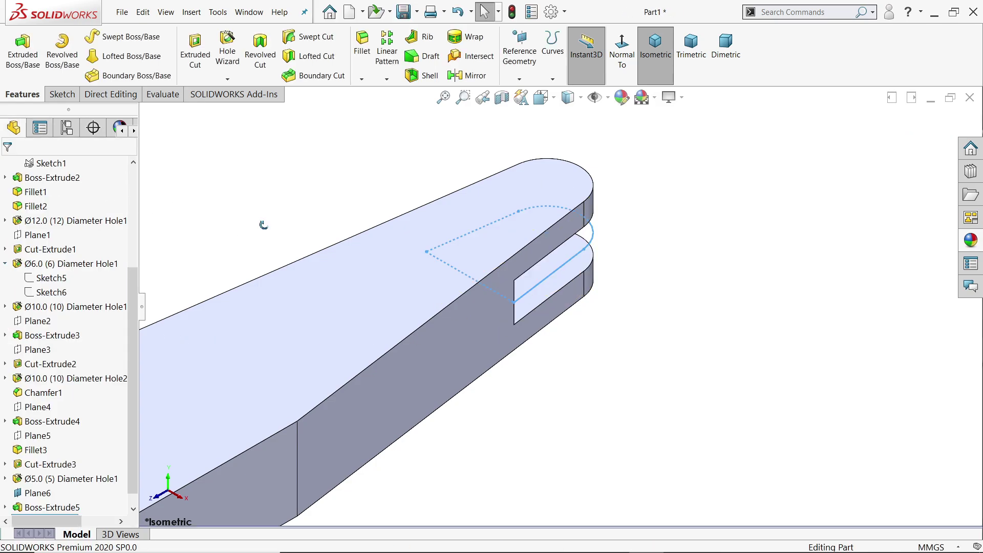
Hide the reference plane Plane6 around the cylinder
{"action": "middle_click_drag", "start_coordinate": [263, 221], "coordinate": [187, 195]}
{"action": "key", "text": "ctrl+7"}
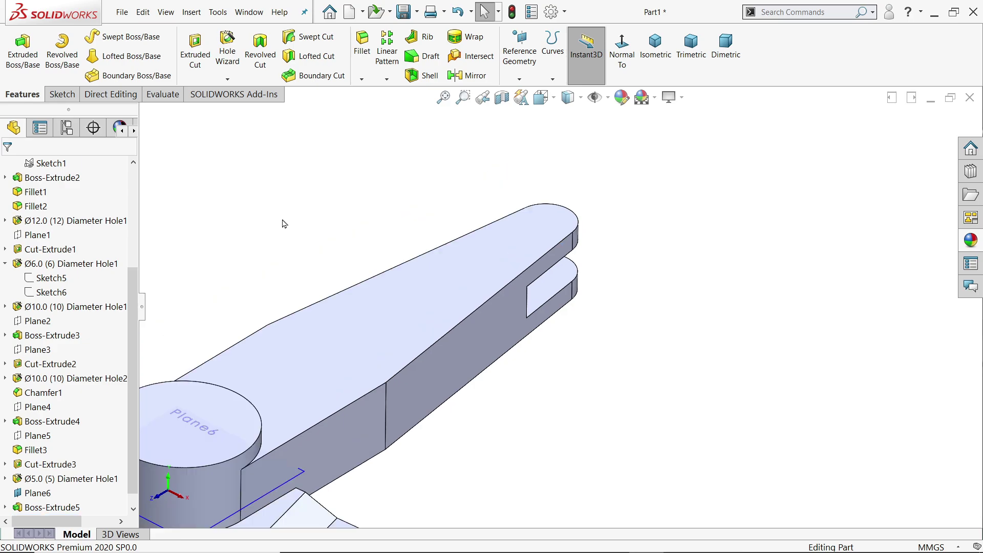
{"action": "scroll", "coordinate": [398, 375], "scroll_direction": "down", "scroll_amount": 5}
{"action": "left_click", "coordinate": [425, 338]}
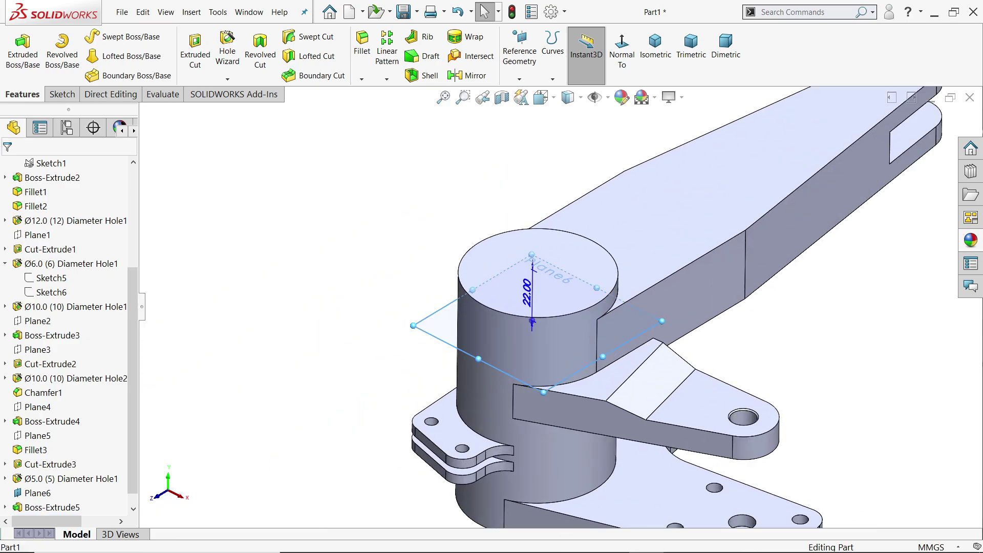
{"action": "left_click", "coordinate": [476, 310]}
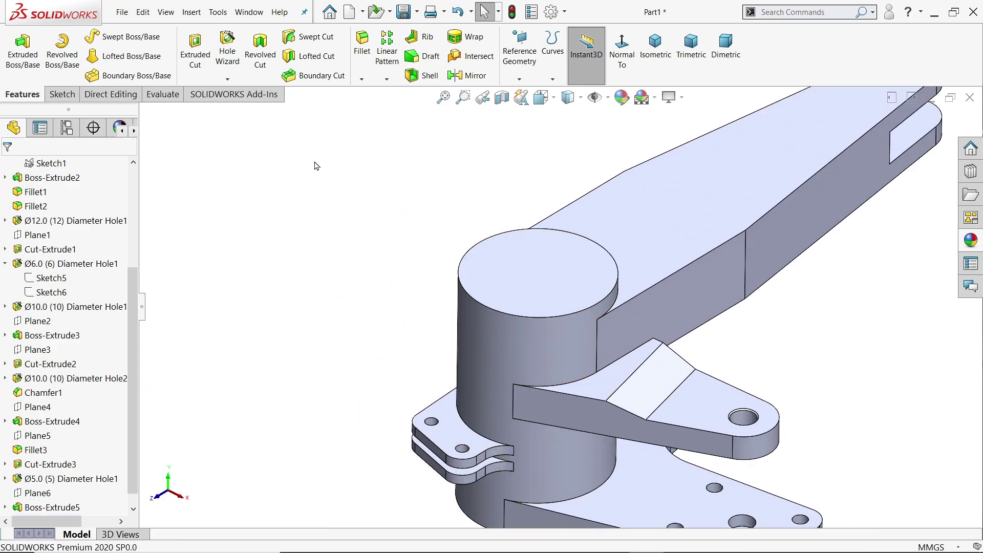
Fillet the two vertical edges where the long arm begins to taper, one on each side, with a 50 mm radius
{"action": "left_click", "coordinate": [752, 266]}
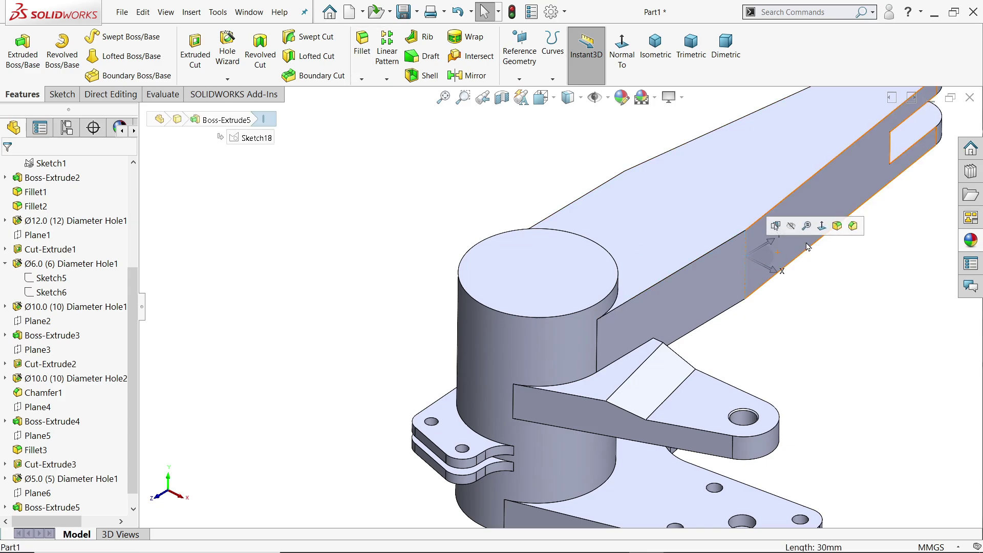
{"action": "left_click", "coordinate": [837, 227]}
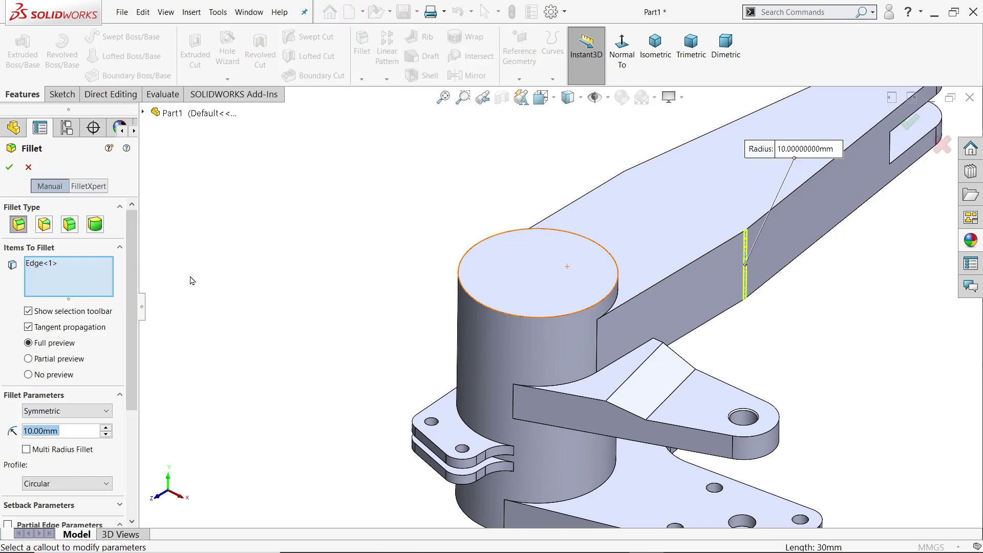
{"action": "type", "text": "50"}
{"action": "key", "text": "Return"}
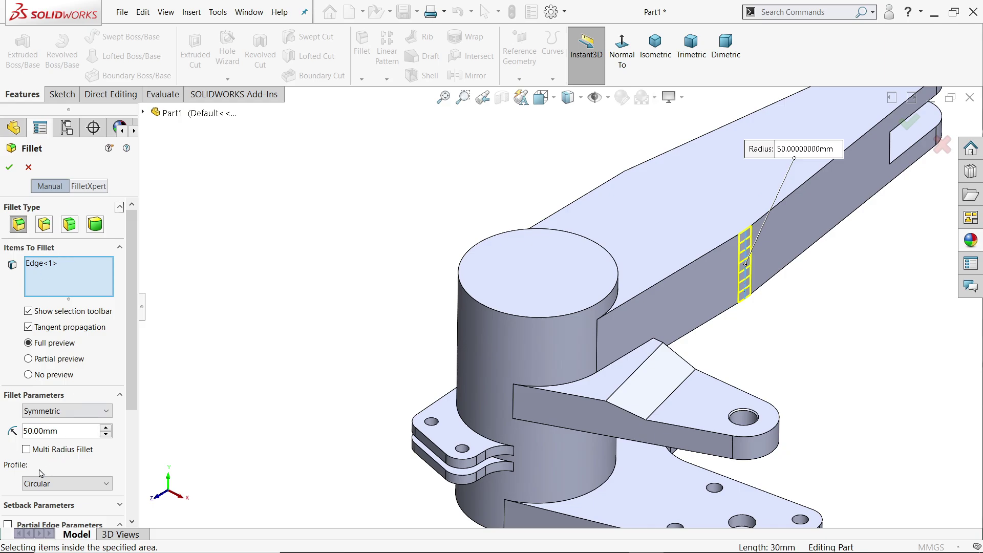
{"action": "left_click", "coordinate": [624, 186]}
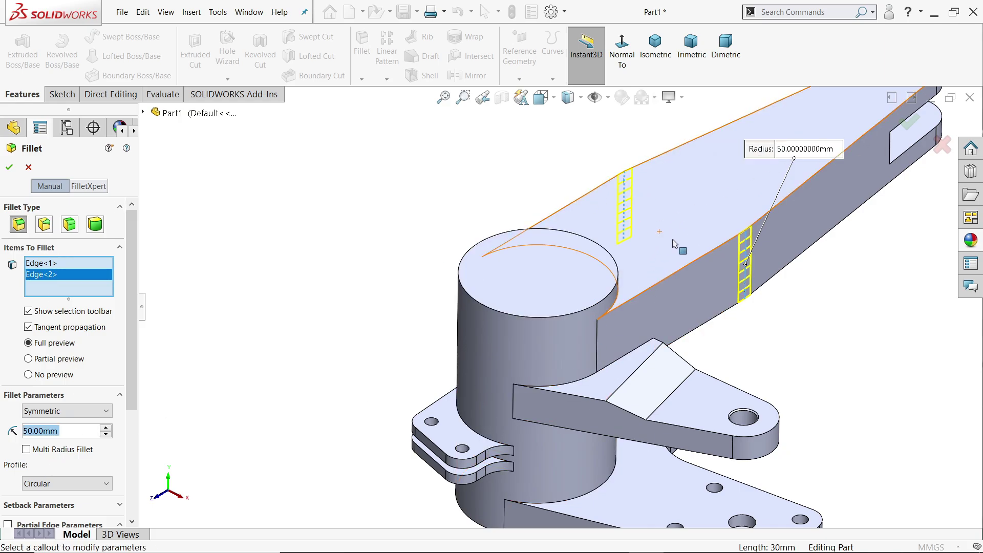
{"action": "left_click", "coordinate": [8, 167]}
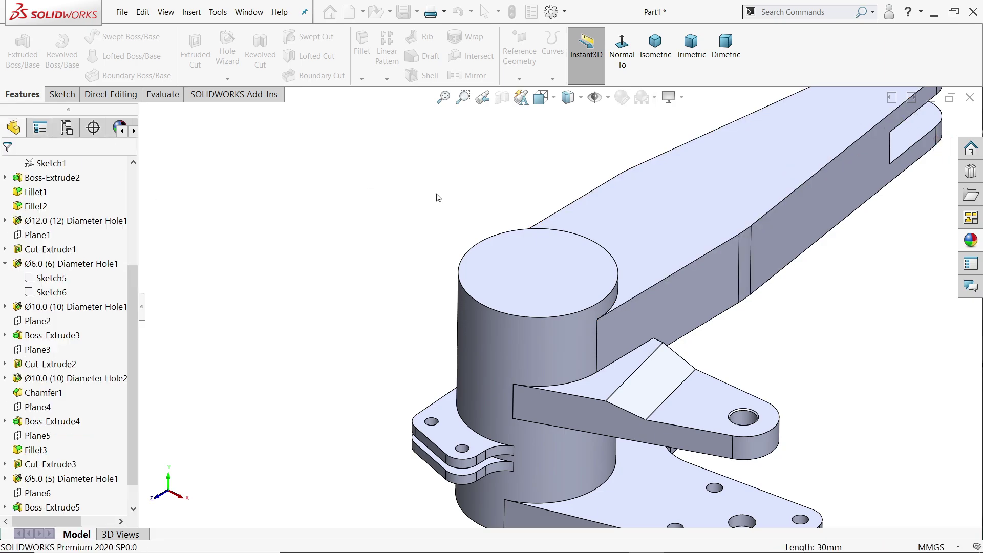
Switch to the reference drawing 127.PNG and examine the long arm's pocket outlines, wall offsets, corner radii and depths in the front and section views
{"action": "key", "text": "z"}
{"action": "key", "text": "z"}
{"action": "middle_click_drag", "start_coordinate": [765, 296], "coordinate": [706, 283]}
{"action": "key", "text": "alt+Tab"}
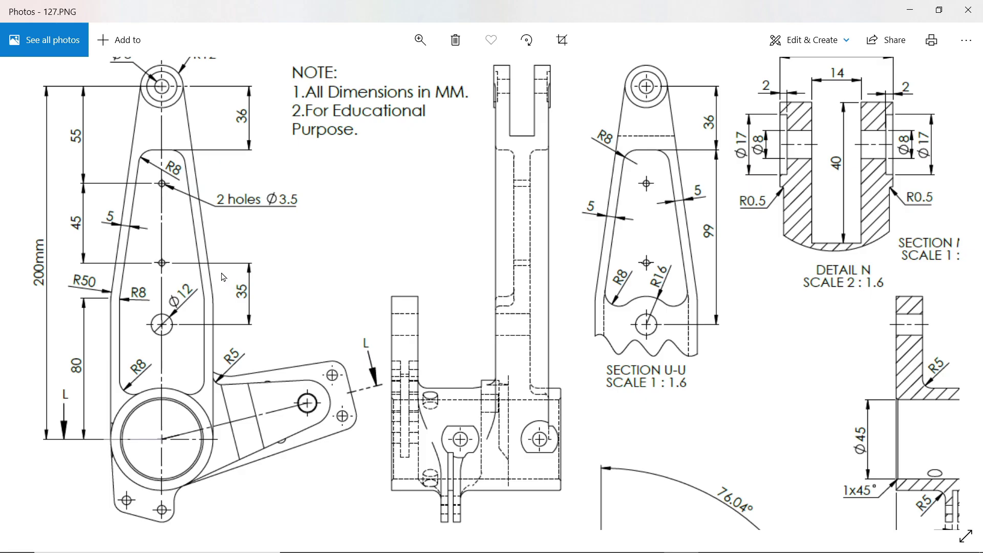
{"action": "scroll", "coordinate": [169, 170], "scroll_direction": "up", "scroll_amount": 1}
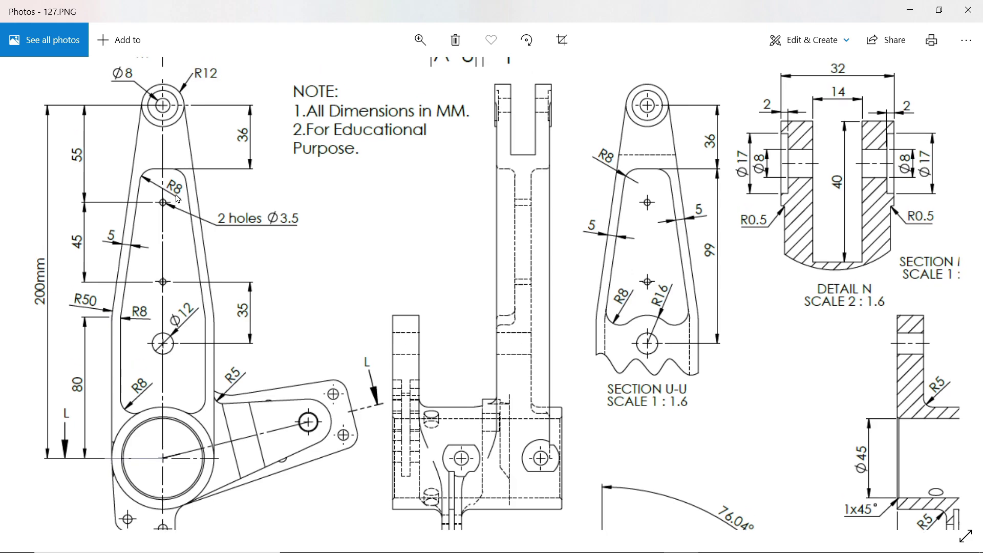
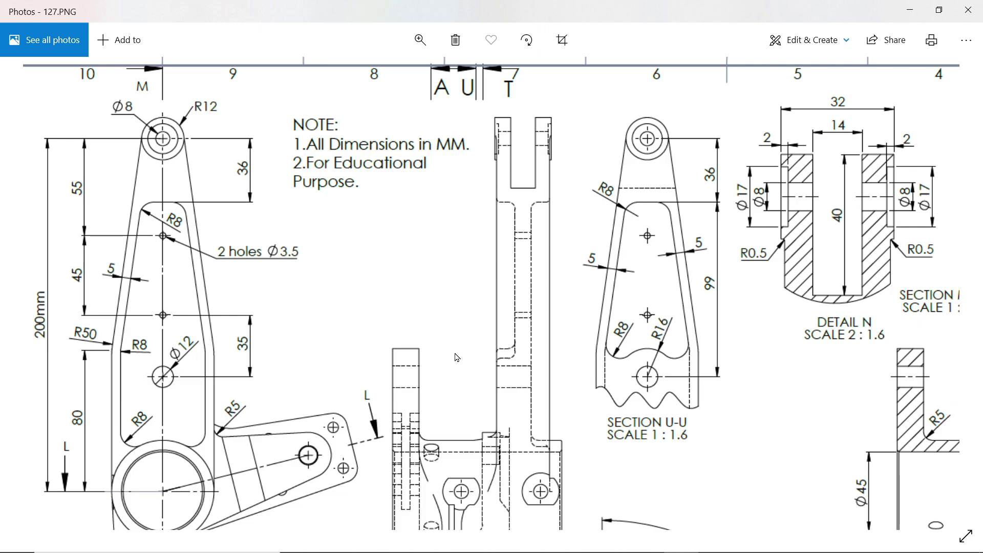
{"action": "left_click_drag", "start_coordinate": [457, 357], "coordinate": [292, 268]}
{"action": "left_click_drag", "start_coordinate": [746, 237], "coordinate": [572, 324]}
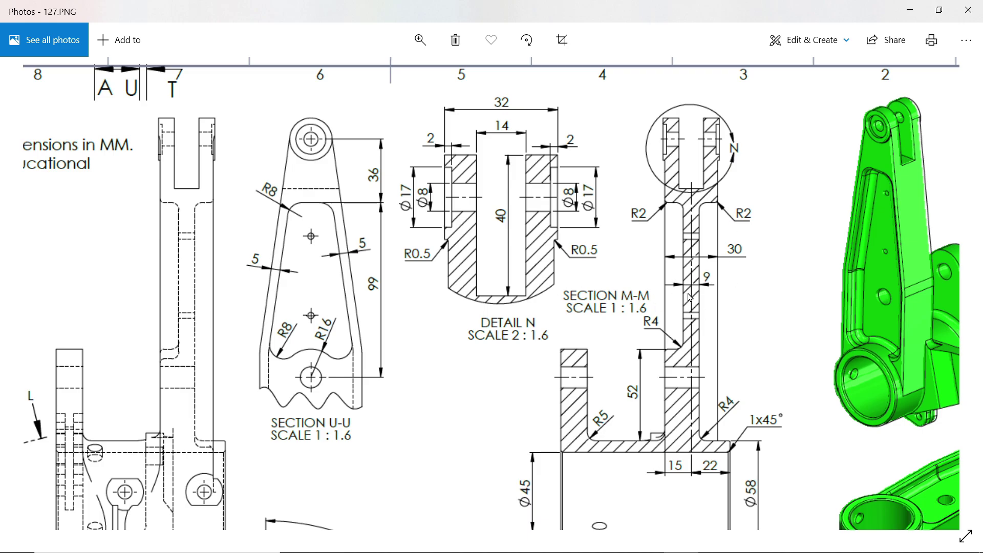
{"action": "left_click_drag", "start_coordinate": [649, 319], "coordinate": [849, 299]}
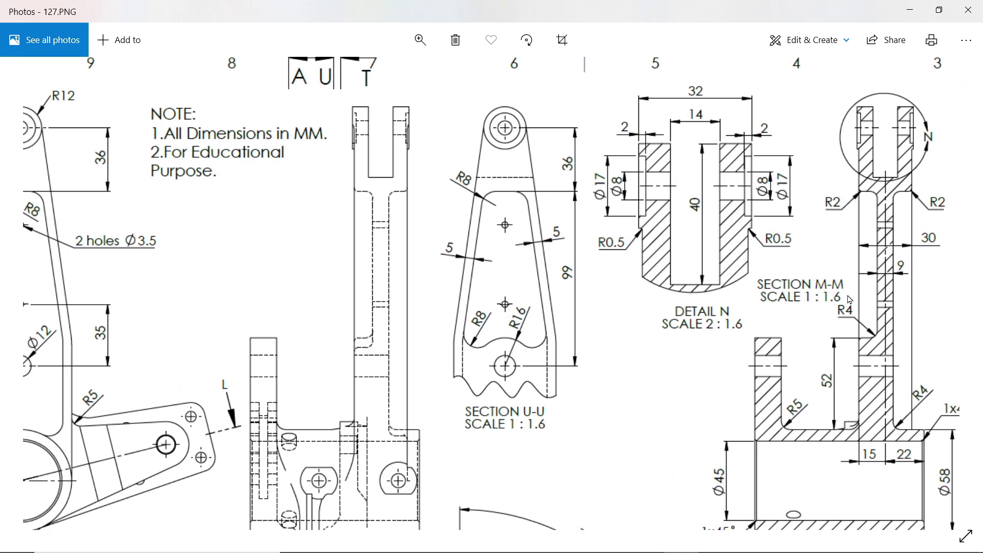
{"action": "left_click_drag", "start_coordinate": [562, 304], "coordinate": [611, 305]}
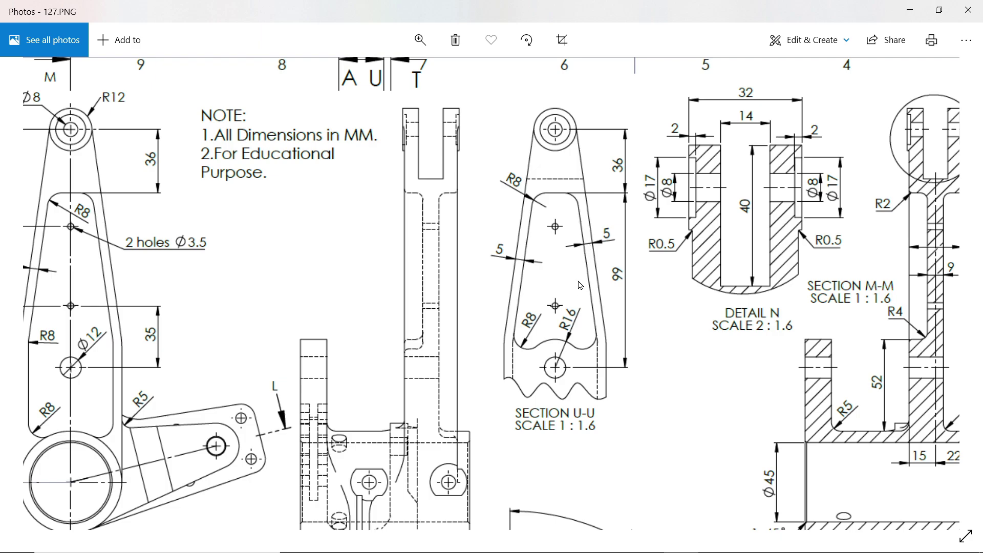
{"action": "left_click_drag", "start_coordinate": [616, 276], "coordinate": [457, 288]}
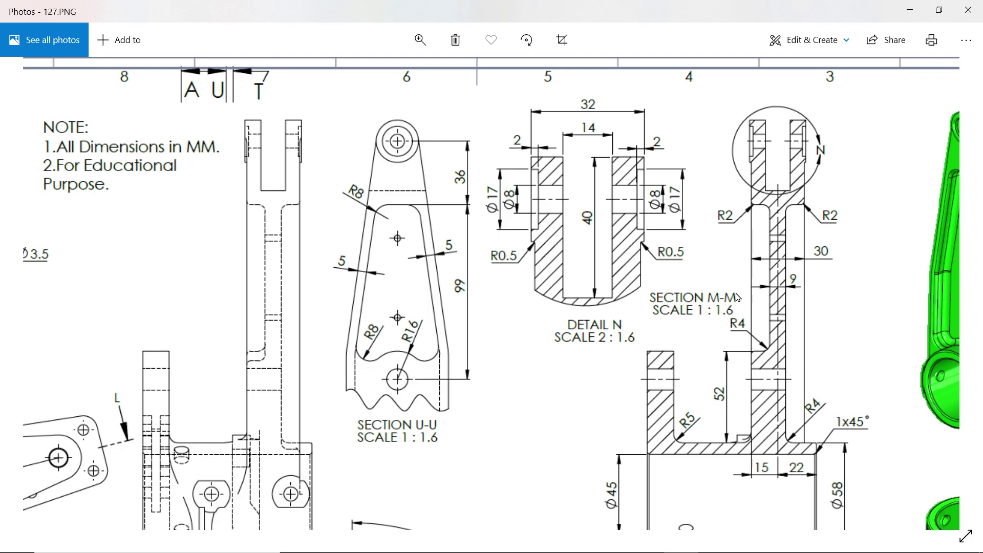
{"action": "left_click_drag", "start_coordinate": [494, 296], "coordinate": [545, 276]}
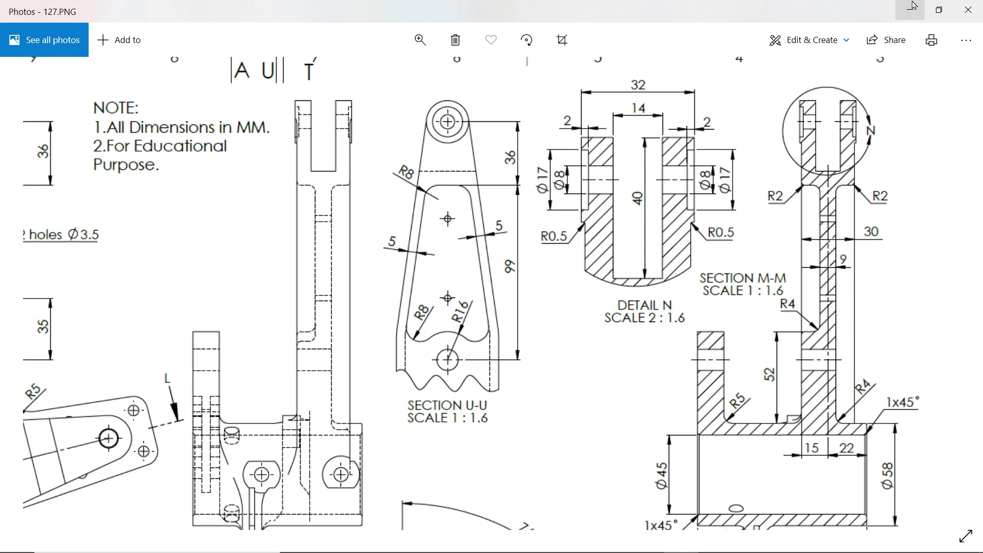
{"action": "left_click_drag", "start_coordinate": [510, 296], "coordinate": [640, 296]}
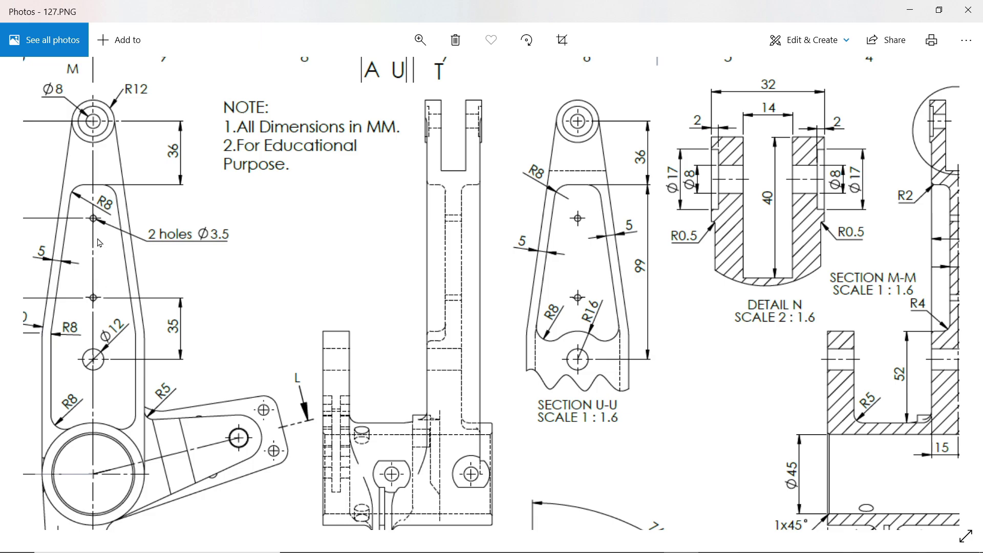
{"action": "scroll", "coordinate": [98, 243], "scroll_direction": "left", "scroll_amount": 5}
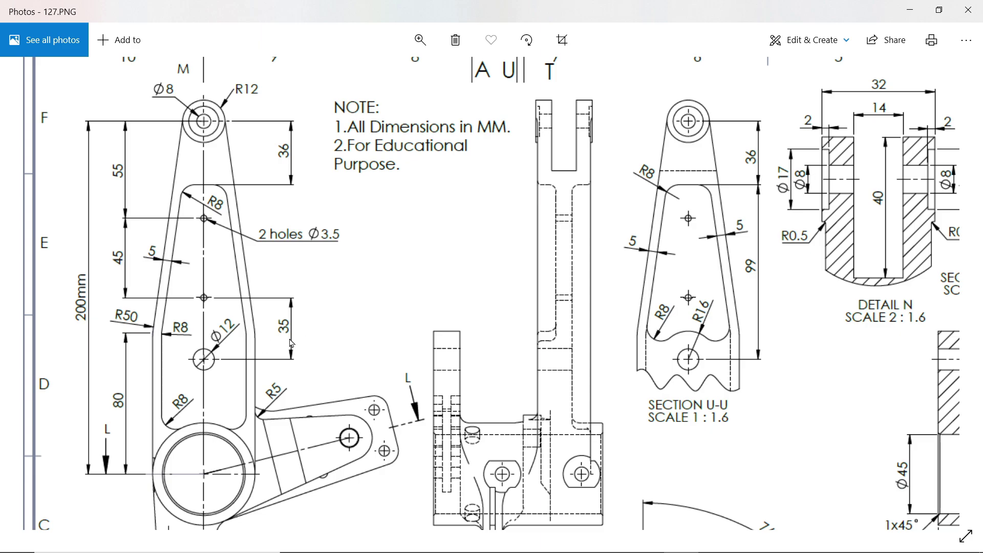
{"action": "scroll", "coordinate": [434, 332], "scroll_direction": "right", "scroll_amount": 6}
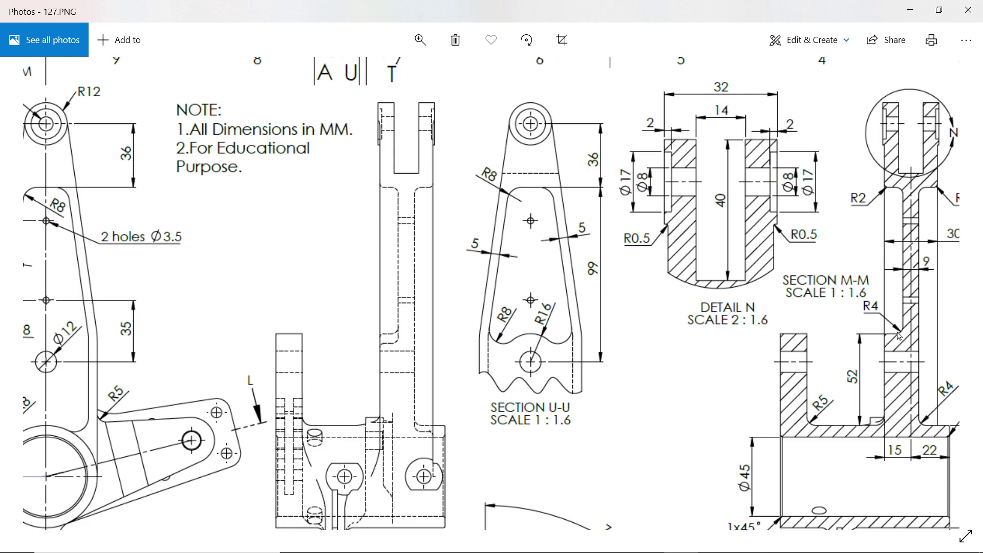
{"action": "scroll", "coordinate": [900, 335], "scroll_direction": "right", "scroll_amount": 6}
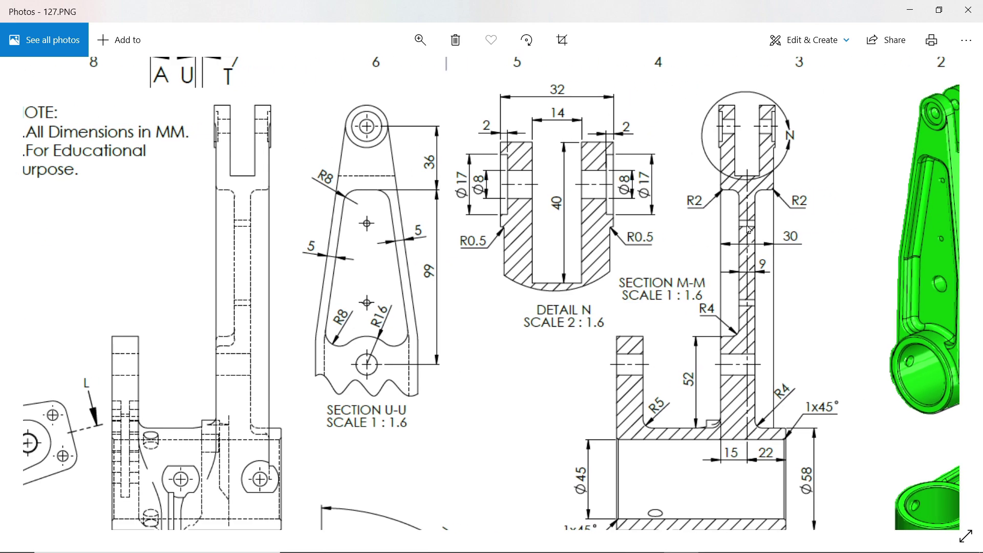
{"action": "left_click", "coordinate": [909, 9]}
Start a sketch on the long arm's top face and draw a vertical construction line from the origin to the tip arc's centre
{"action": "left_click", "coordinate": [566, 246]}
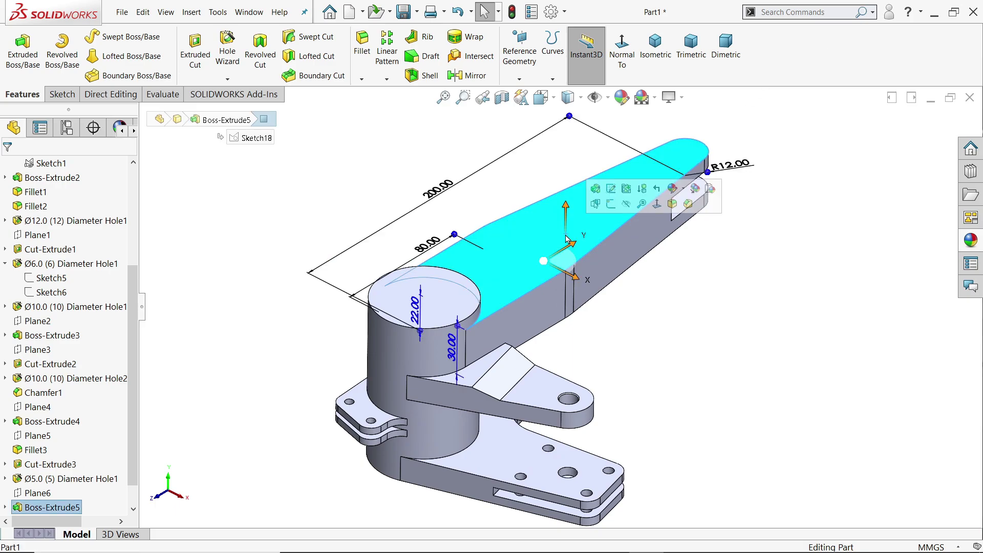
{"action": "left_click", "coordinate": [610, 205]}
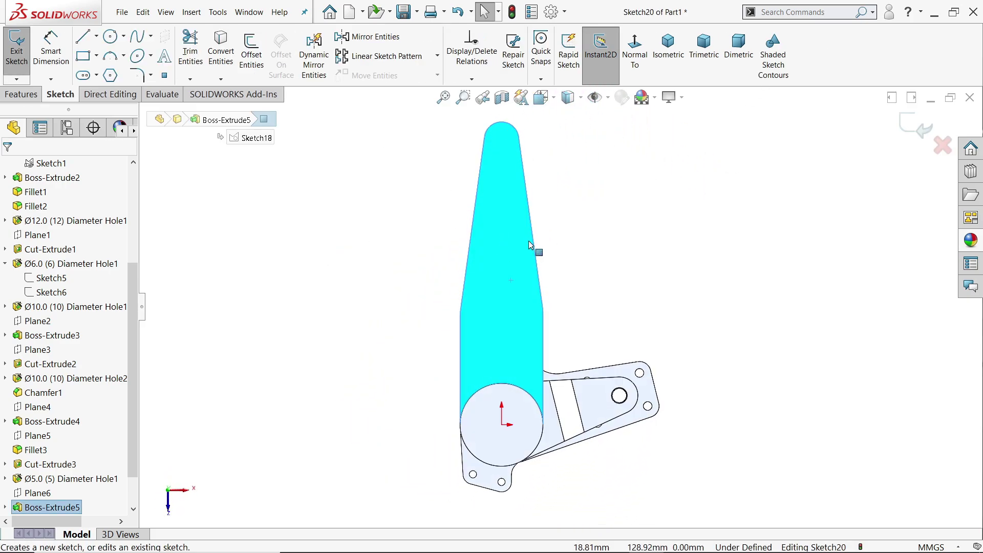
{"action": "left_click", "coordinate": [96, 35]}
{"action": "left_click", "coordinate": [110, 68]}
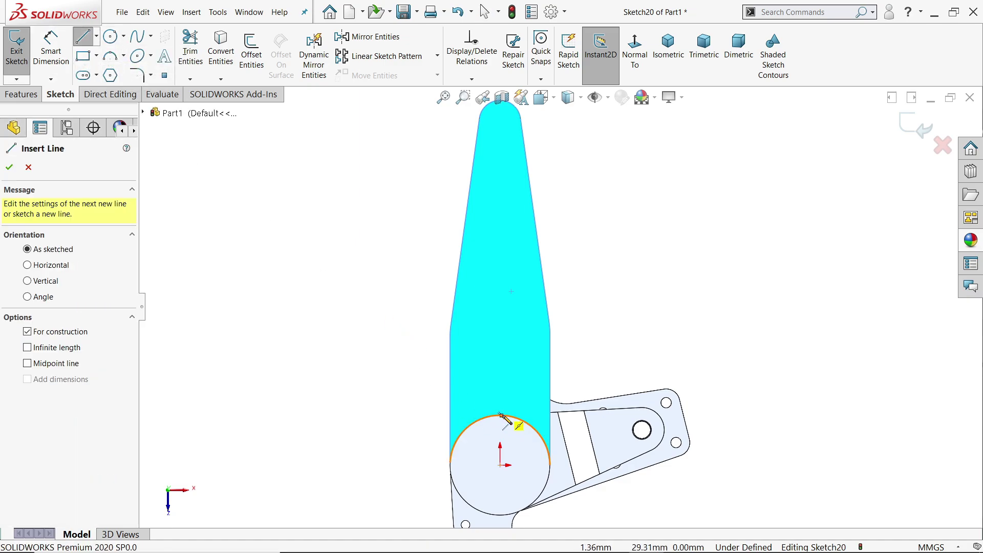
{"action": "left_click", "coordinate": [500, 464]}
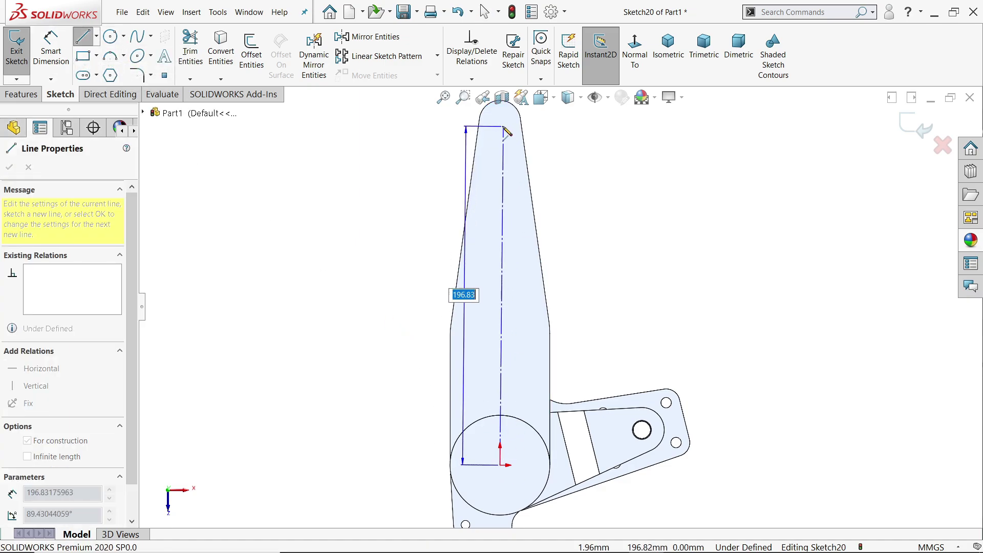
{"action": "type", "text": "200"}
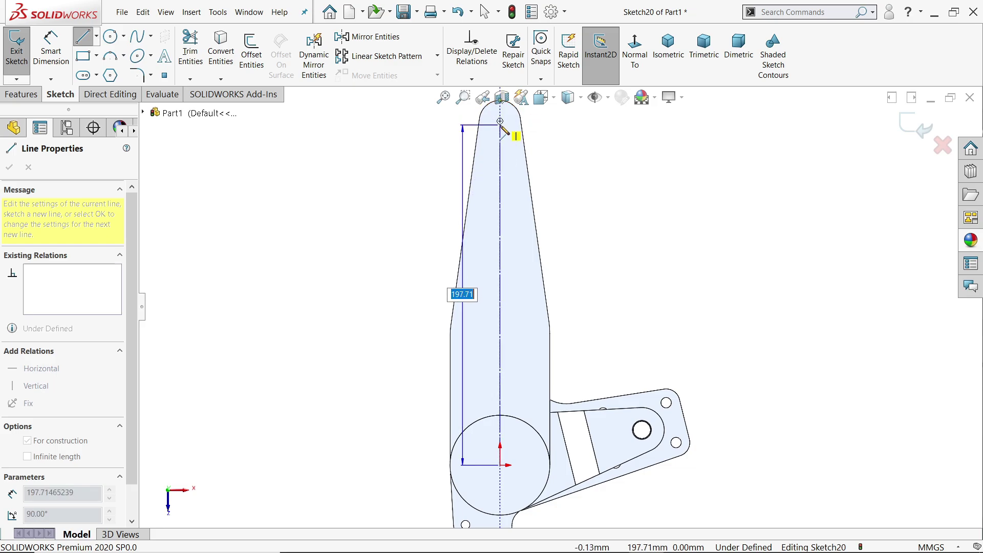
{"action": "left_click", "coordinate": [500, 121]}
{"action": "right_click", "coordinate": [555, 153]}
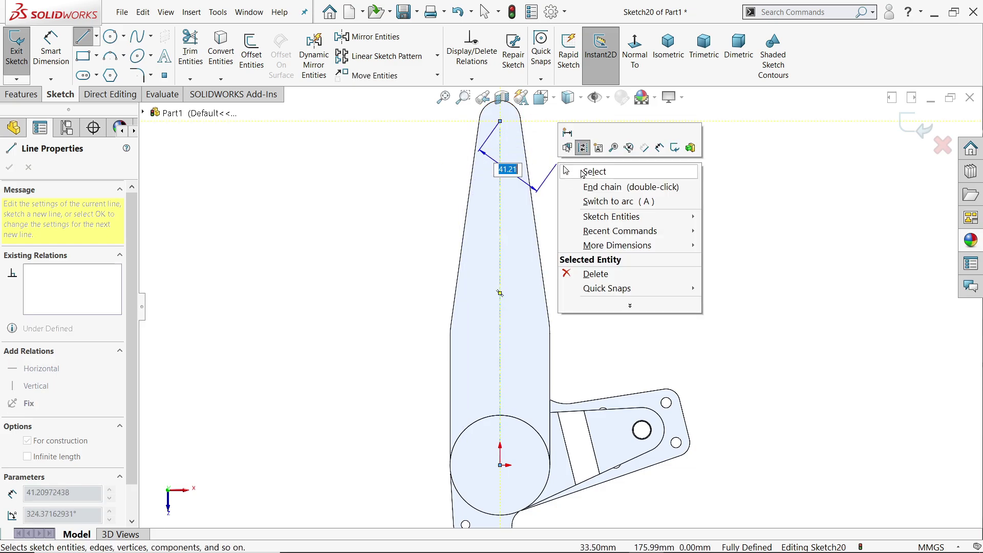
{"action": "left_click", "coordinate": [581, 176]}
Sketch half the pocket outline: a horizontal line about 23 mm long, a slanted line about 89 mm long, and a vertical line down to the cylinder edge
{"action": "left_click", "coordinate": [83, 36]}
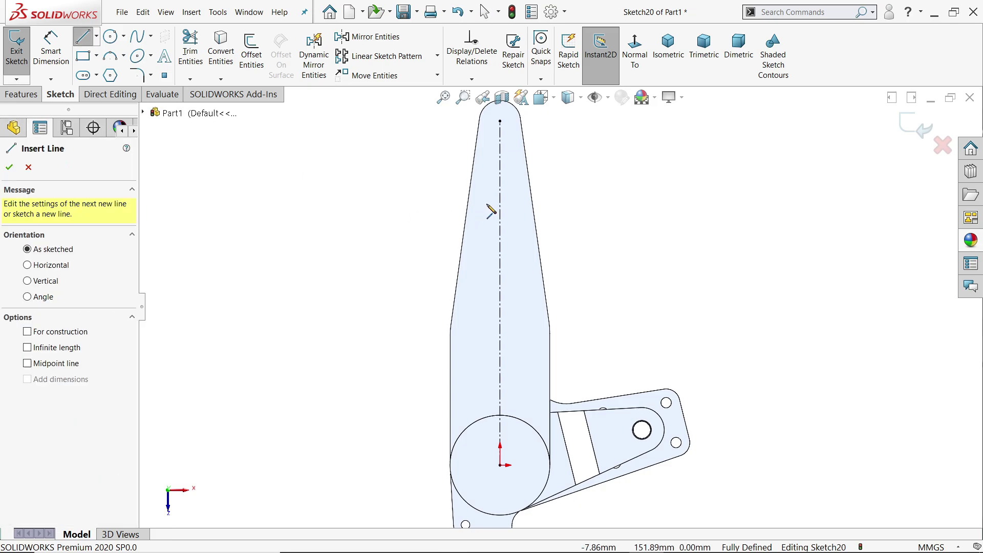
{"action": "scroll", "coordinate": [495, 176], "scroll_direction": "down", "scroll_amount": 2}
{"action": "left_click", "coordinate": [482, 165]}
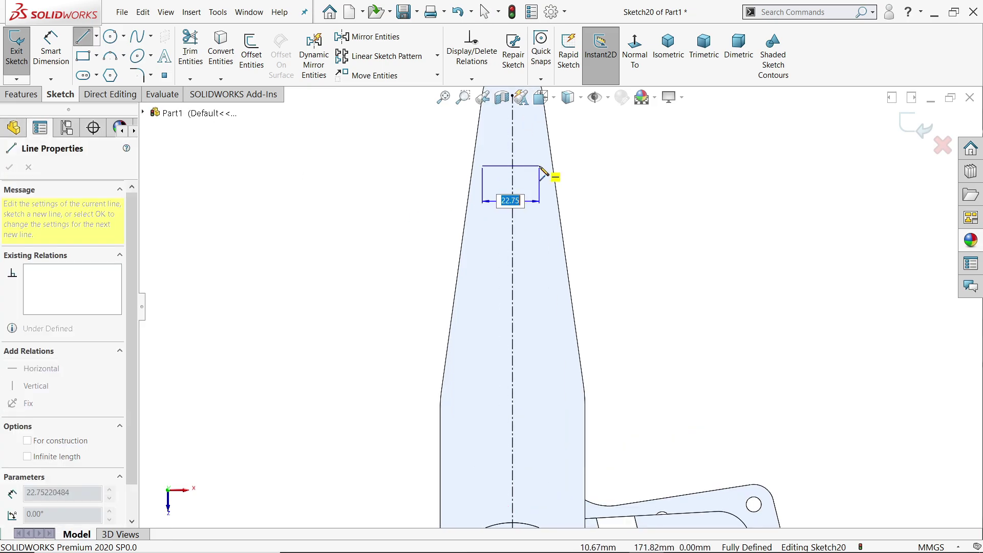
{"action": "left_click", "coordinate": [539, 165]}
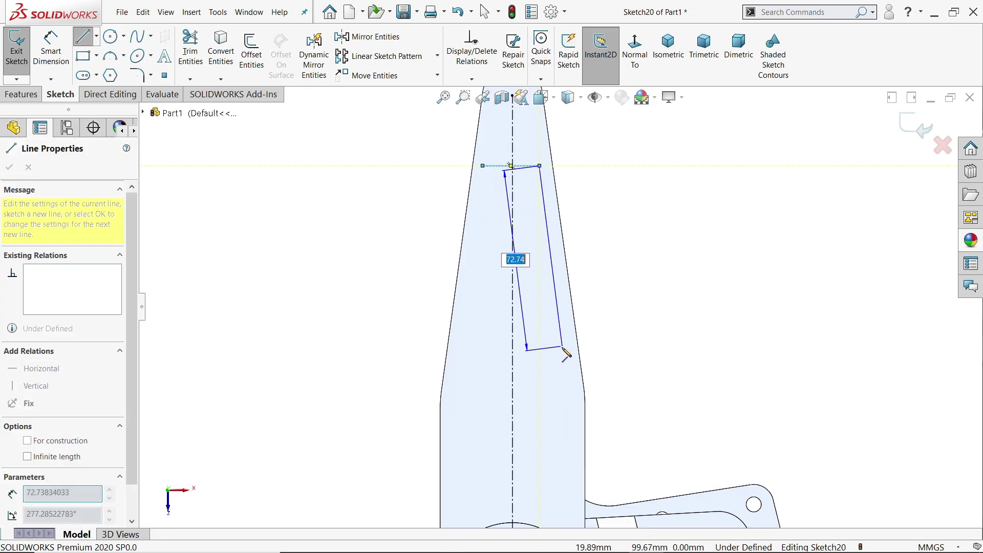
{"action": "left_click", "coordinate": [569, 388]}
{"action": "scroll", "coordinate": [566, 403], "scroll_direction": "up", "scroll_amount": 2}
{"action": "scroll", "coordinate": [559, 448], "scroll_direction": "down", "scroll_amount": 3}
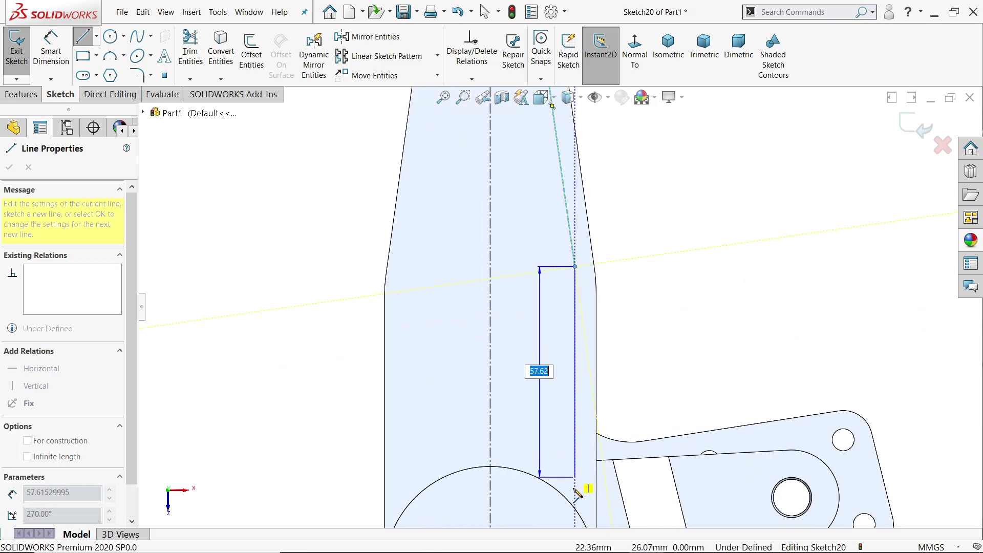
{"action": "left_click", "coordinate": [574, 508]}
{"action": "left_click", "coordinate": [547, 488]}
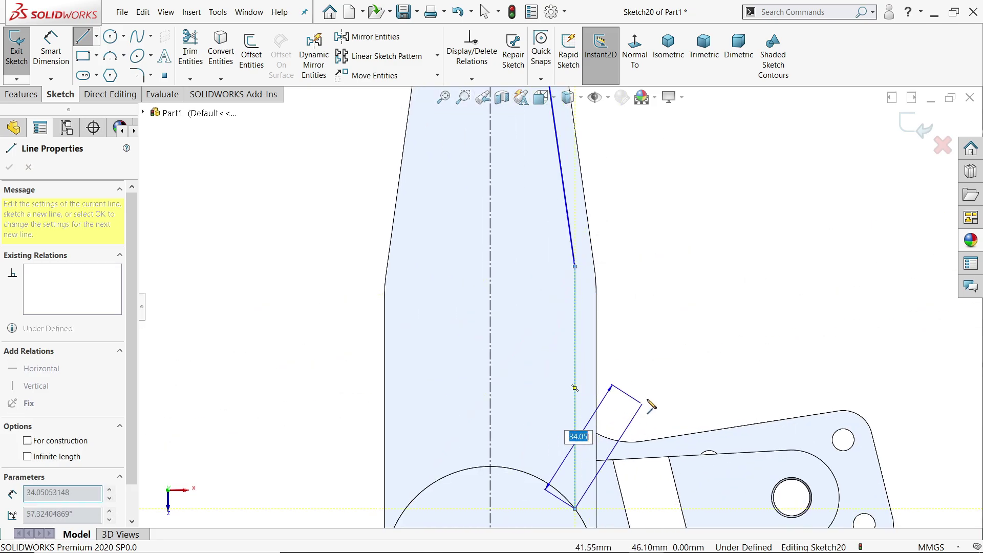
{"action": "right_click", "coordinate": [663, 403]}
{"action": "left_click", "coordinate": [678, 404]}
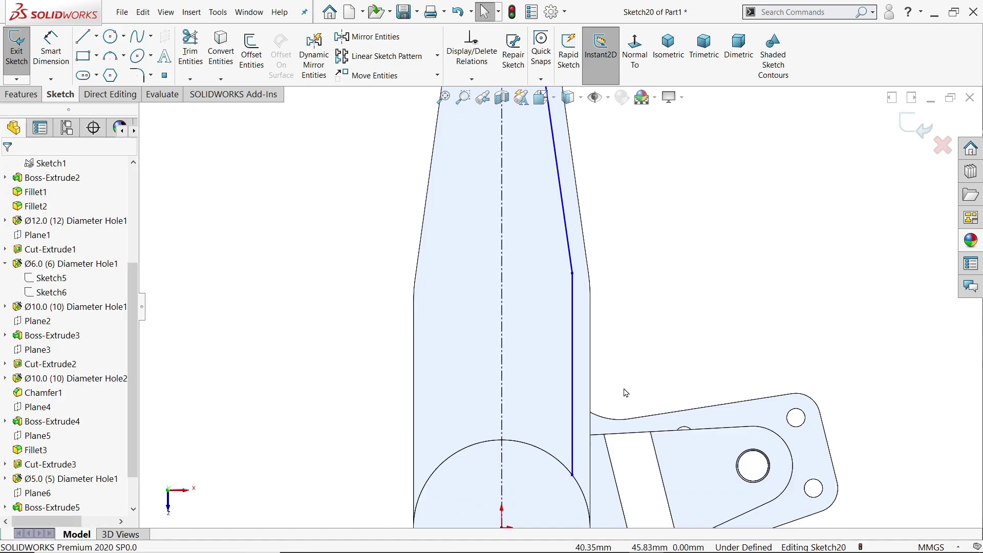
Mirror the slanted and vertical pocket lines about the vertical construction line, keeping the originals
{"action": "scroll", "coordinate": [622, 394], "scroll_direction": "up", "scroll_amount": 4}
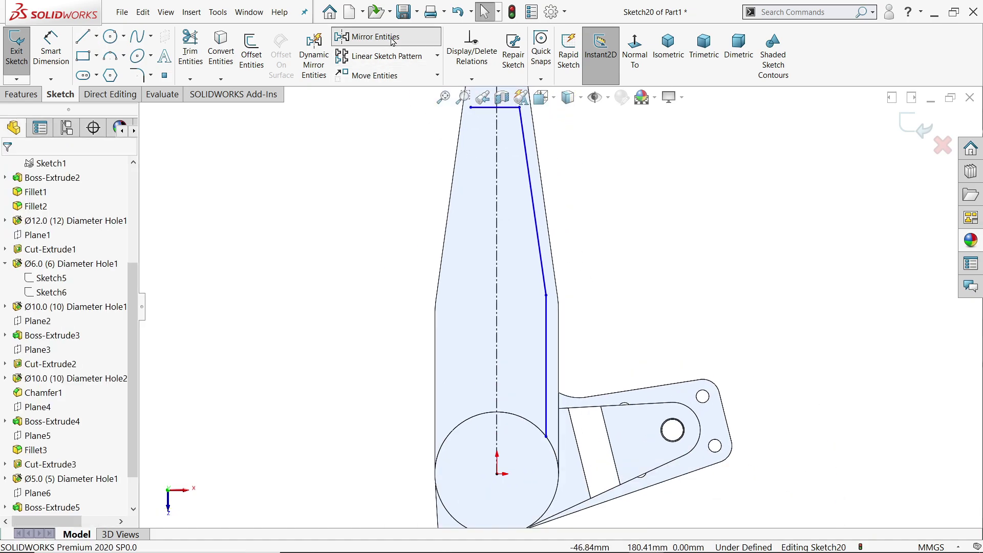
{"action": "left_click", "coordinate": [366, 36]}
{"action": "left_click", "coordinate": [540, 247]}
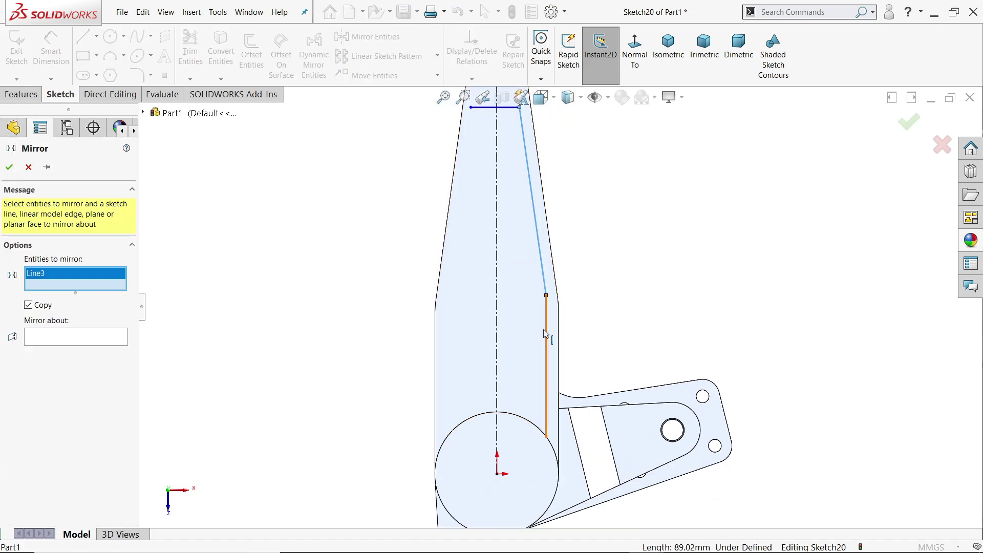
{"action": "left_click", "coordinate": [546, 339]}
{"action": "left_click", "coordinate": [75, 347]}
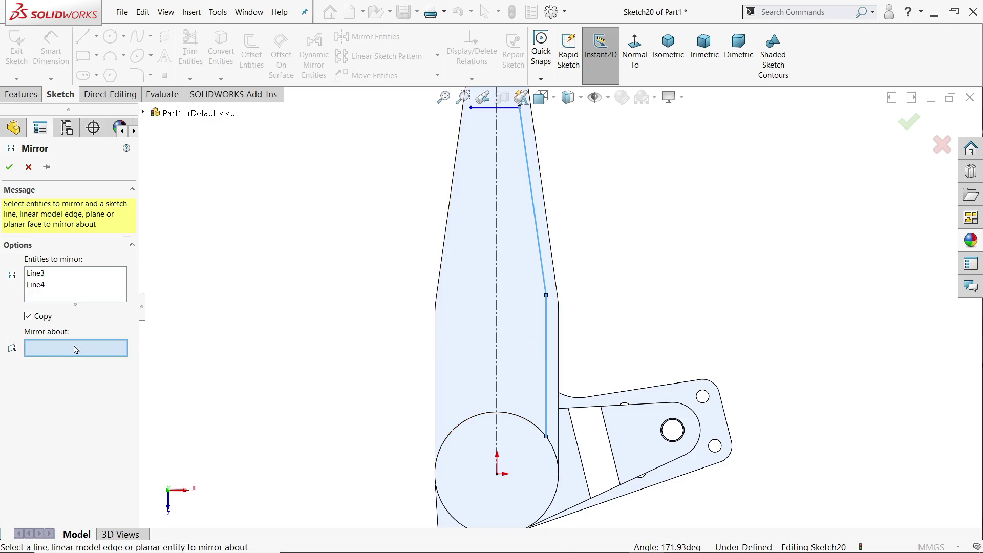
{"action": "left_click", "coordinate": [497, 335]}
{"action": "left_click", "coordinate": [13, 173]}
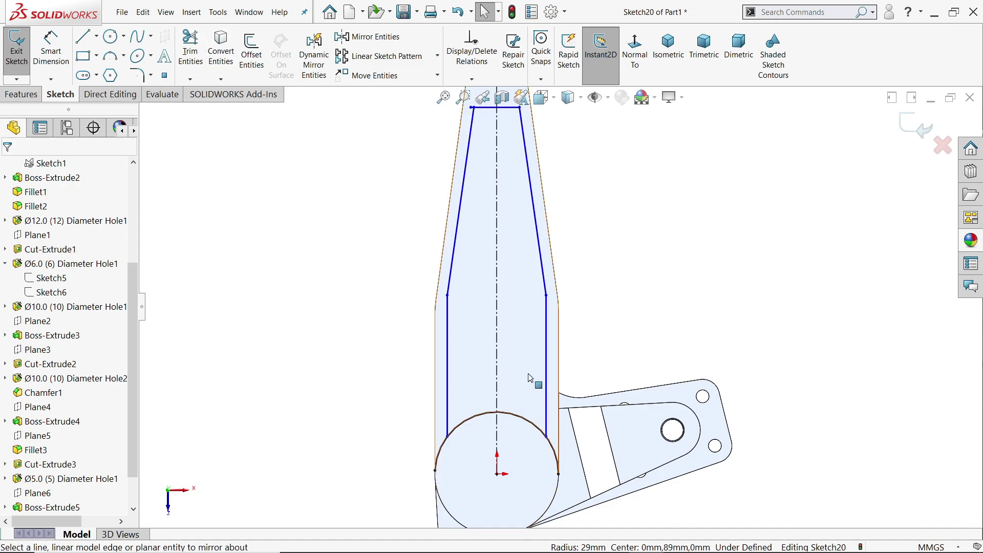
Merge the free endpoint of the pocket's horizontal line with the upper endpoint of the mirrored slanted line
{"action": "scroll", "coordinate": [547, 153], "scroll_direction": "down", "scroll_amount": 6}
{"action": "scroll", "coordinate": [432, 228], "scroll_direction": "down", "scroll_amount": 3}
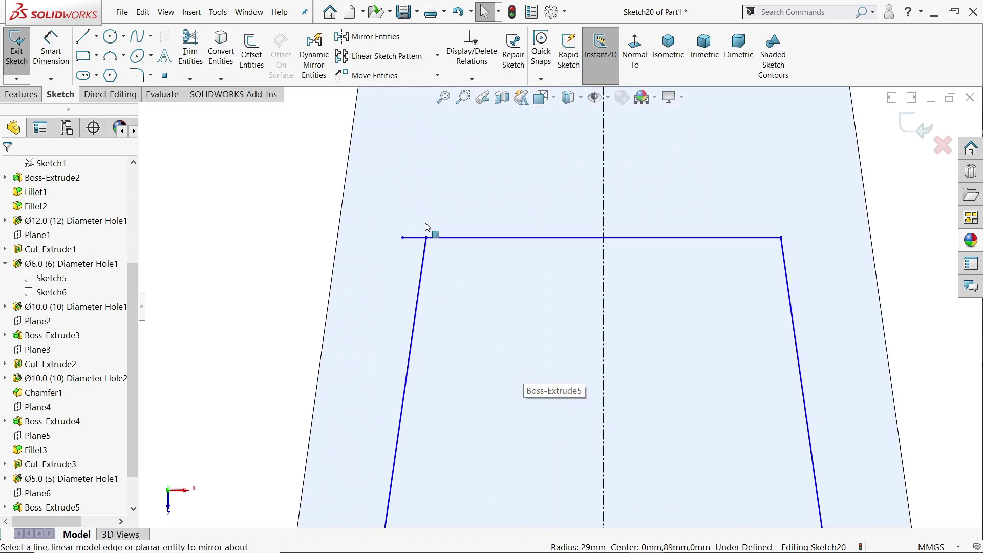
{"action": "left_click", "coordinate": [403, 237]}
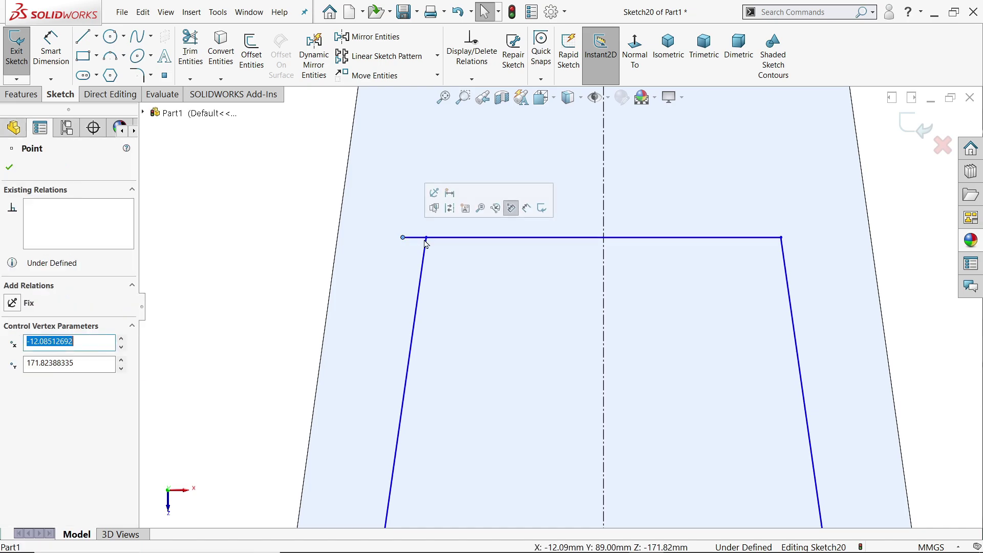
{"action": "left_click", "coordinate": [426, 237], "text": "ctrl"}
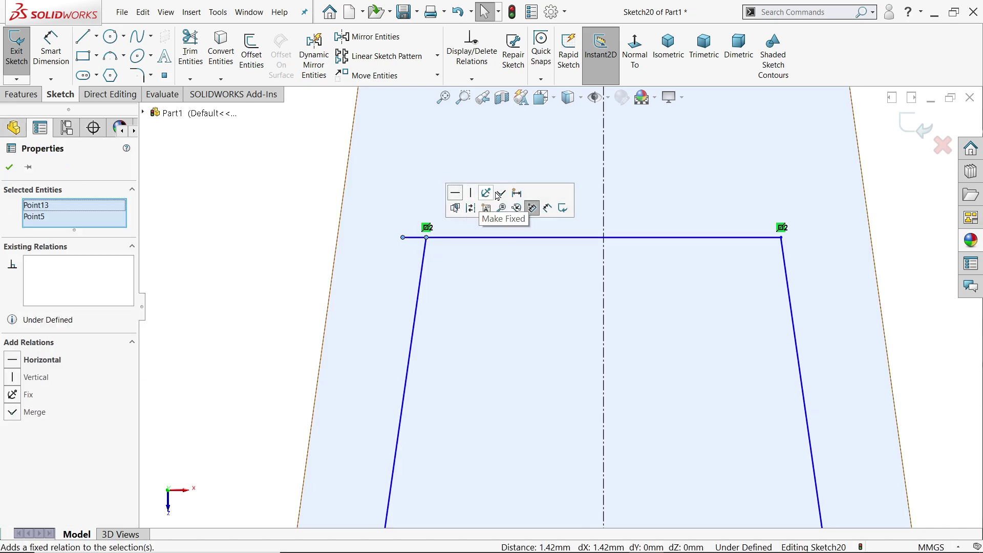
{"action": "left_click", "coordinate": [517, 193]}
{"action": "scroll", "coordinate": [474, 226], "scroll_direction": "up", "scroll_amount": 1}
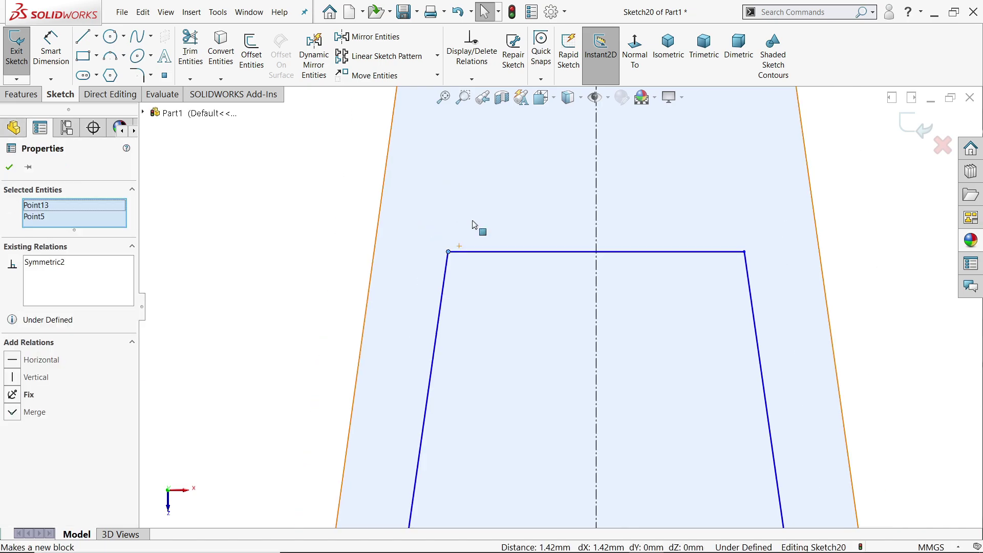
{"action": "left_click", "coordinate": [10, 168]}
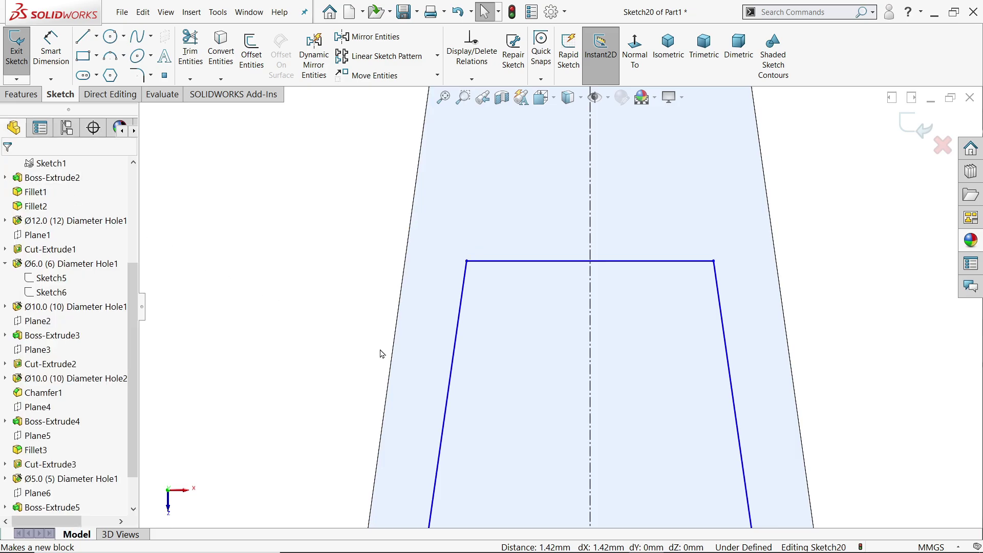
Make the original slanted pocket line parallel to the adjacent tapered edge of the long arm
{"action": "left_click", "coordinate": [729, 355]}
{"action": "left_click", "coordinate": [790, 357], "text": "ctrl"}
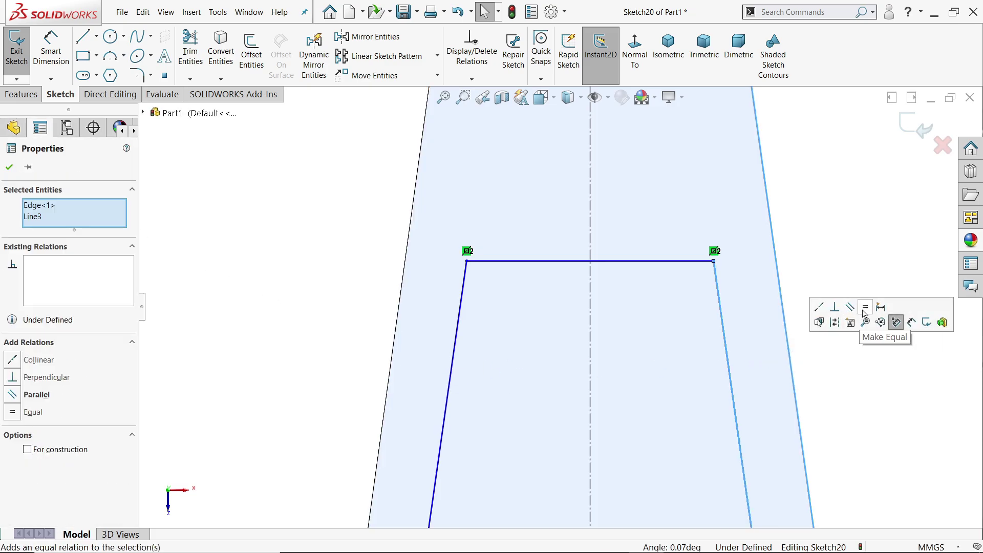
{"action": "left_click", "coordinate": [864, 308]}
{"action": "left_click", "coordinate": [837, 266]}
{"action": "scroll", "coordinate": [819, 274], "scroll_direction": "up", "scroll_amount": 5}
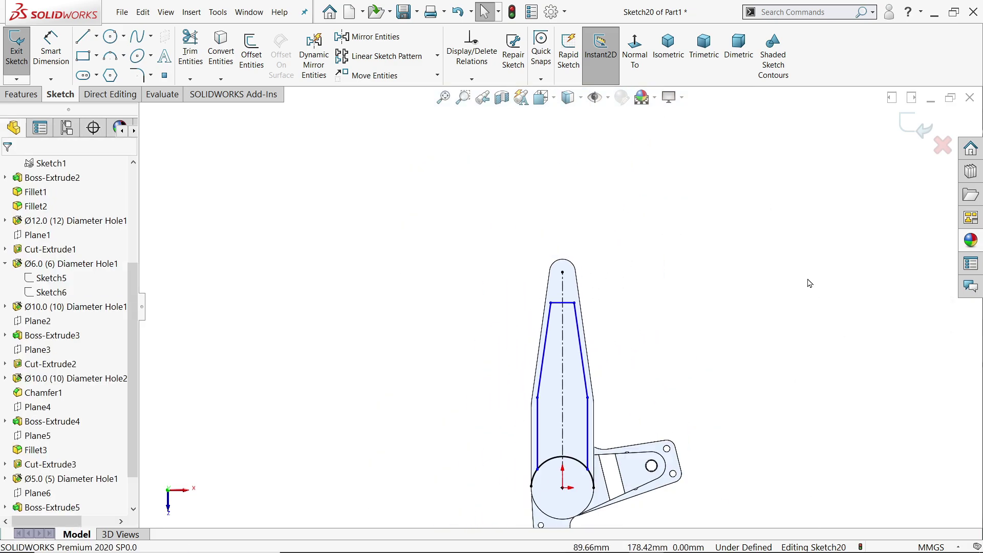
Make the original vertical pocket line parallel to the adjacent straight edge of the long arm
{"action": "scroll", "coordinate": [584, 399], "scroll_direction": "down", "scroll_amount": 5}
{"action": "left_click_drag", "start_coordinate": [593, 359], "coordinate": [501, 381]}
{"action": "left_click", "coordinate": [553, 384]}
{"action": "left_click", "coordinate": [570, 380]}
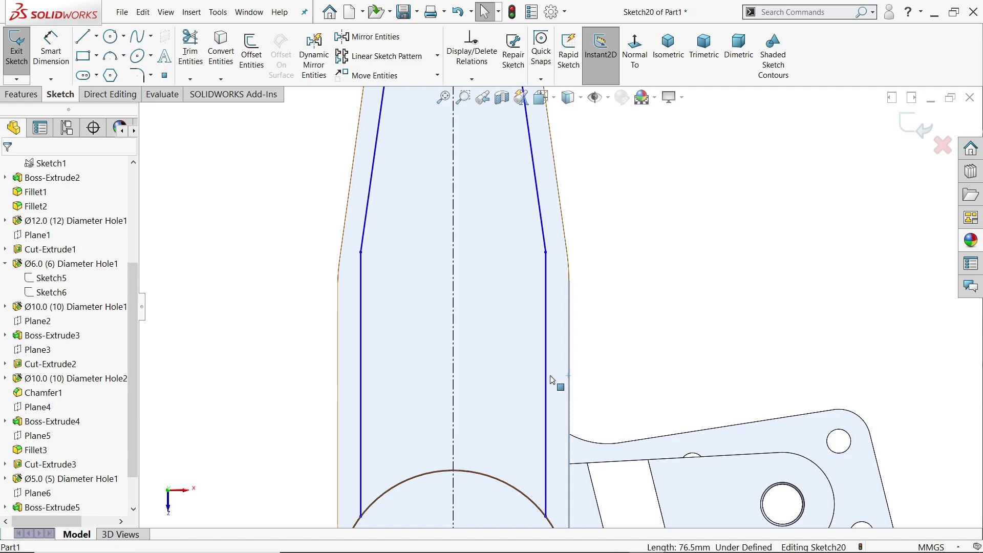
{"action": "left_click", "coordinate": [547, 382], "text": "ctrl"}
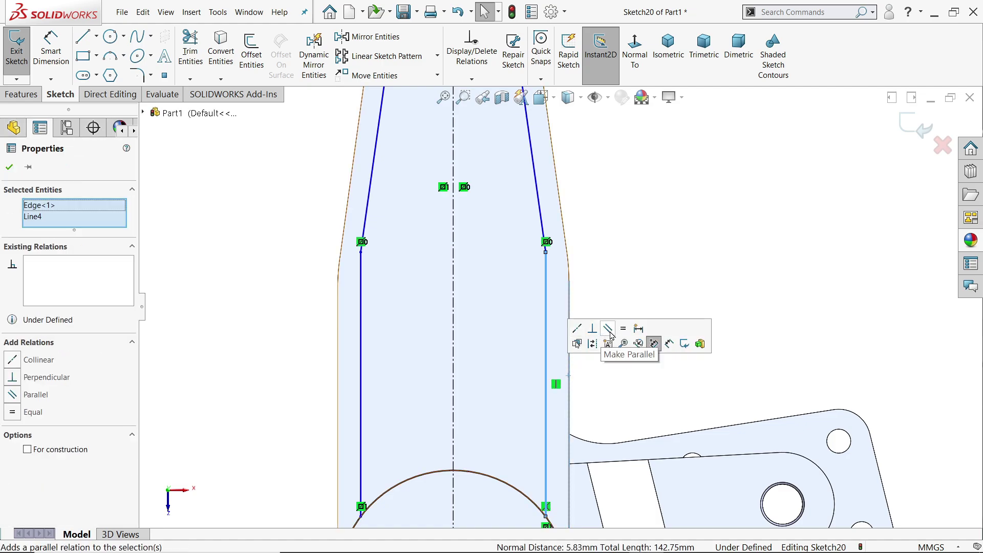
{"action": "left_click", "coordinate": [607, 329]}
{"action": "left_click", "coordinate": [616, 284]}
{"action": "scroll", "coordinate": [615, 283], "scroll_direction": "up", "scroll_amount": 3}
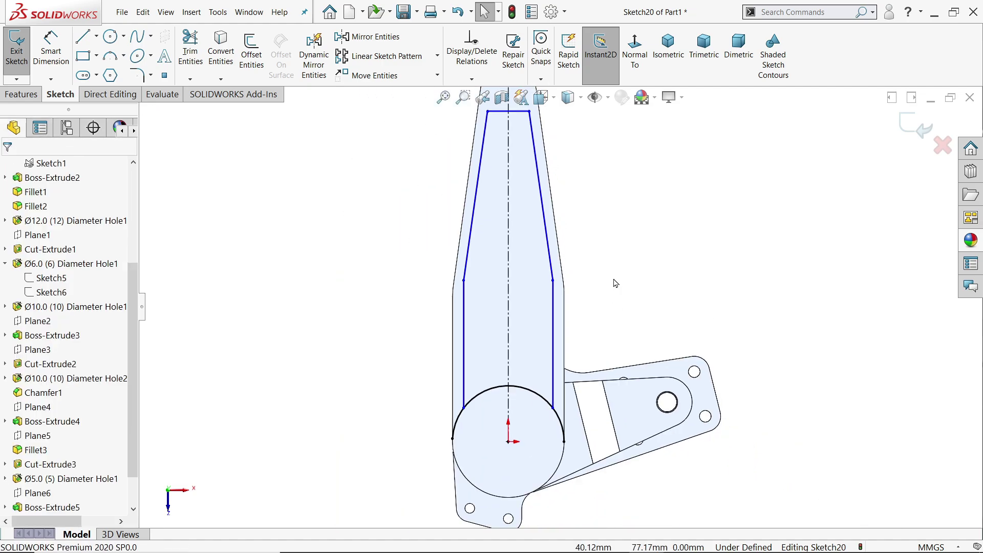
Dimension the pocket's horizontal line 36 mm from the centre of the arm's tip arc
{"action": "left_click", "coordinate": [50, 48]}
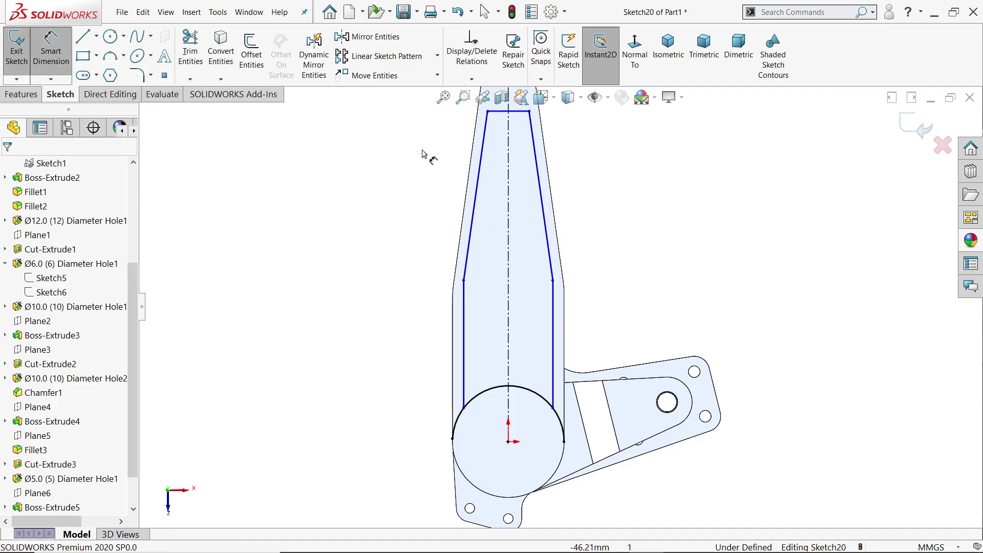
{"action": "scroll", "coordinate": [487, 154], "scroll_direction": "up", "scroll_amount": 2}
{"action": "scroll", "coordinate": [525, 159], "scroll_direction": "down", "scroll_amount": 3}
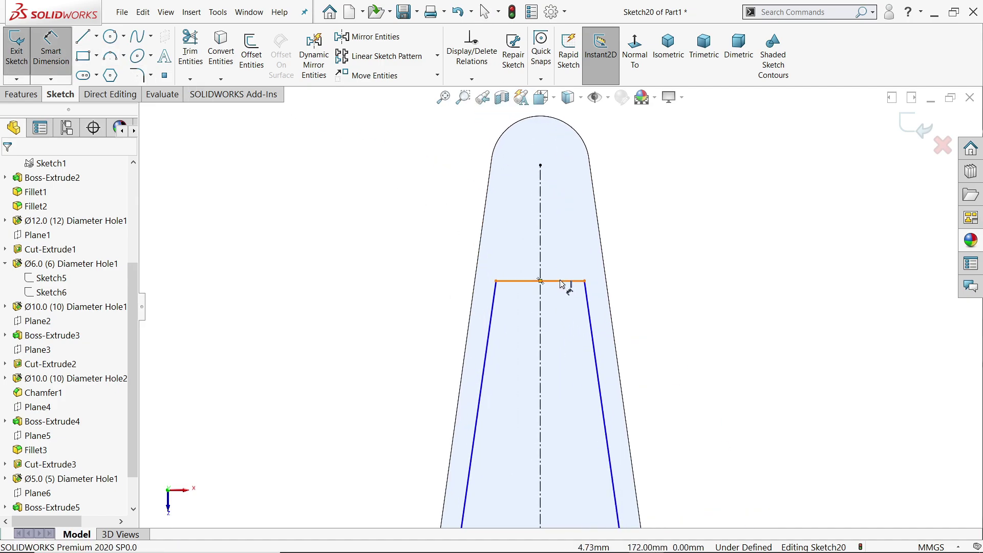
{"action": "left_click", "coordinate": [560, 281]}
{"action": "left_click", "coordinate": [541, 165]}
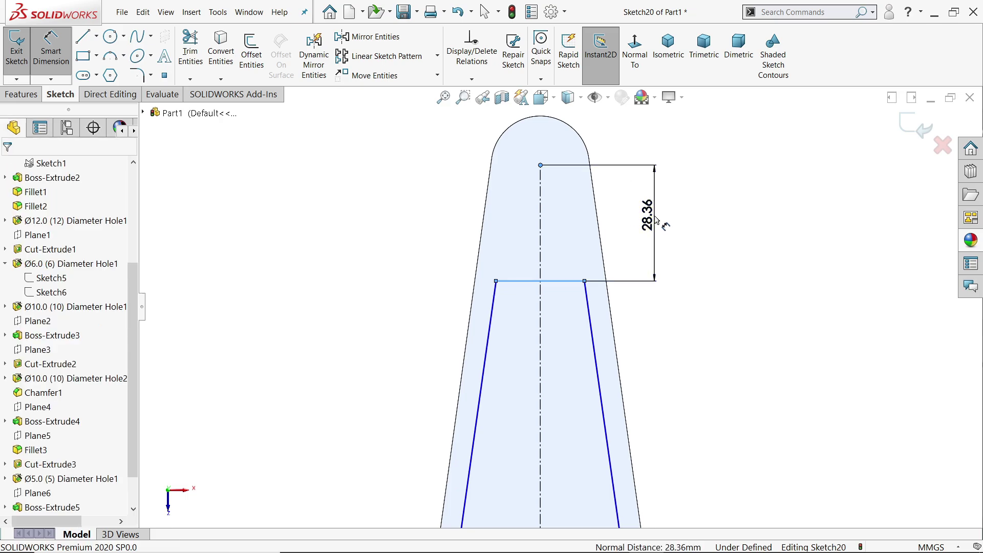
{"action": "left_click", "coordinate": [648, 214]}
{"action": "type", "text": "36"}
{"action": "key", "text": "Return"}
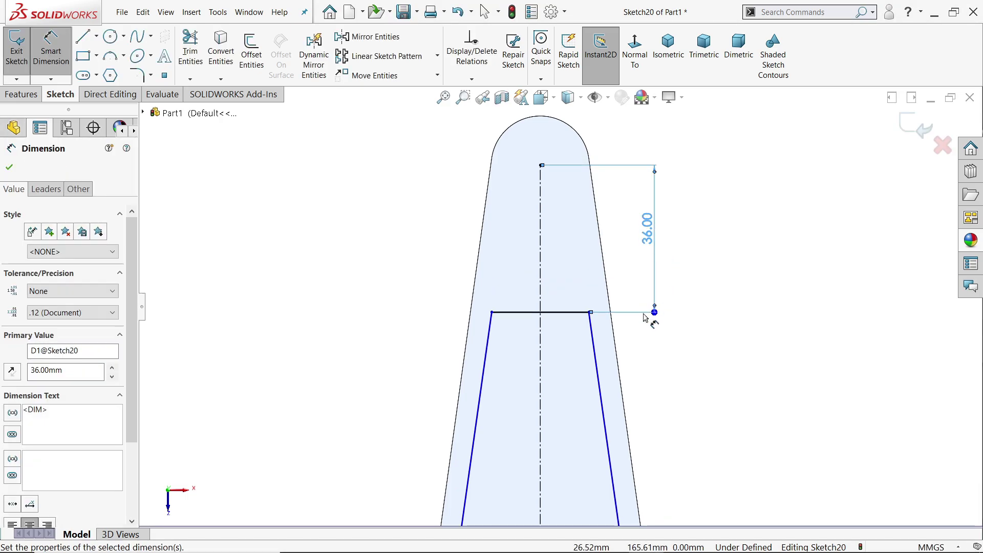
Dimension the wall between the slanted pocket line and the arm's tapered edge to 5 mm
{"action": "scroll", "coordinate": [597, 358], "scroll_direction": "down", "scroll_amount": 1}
{"action": "left_click", "coordinate": [585, 359]}
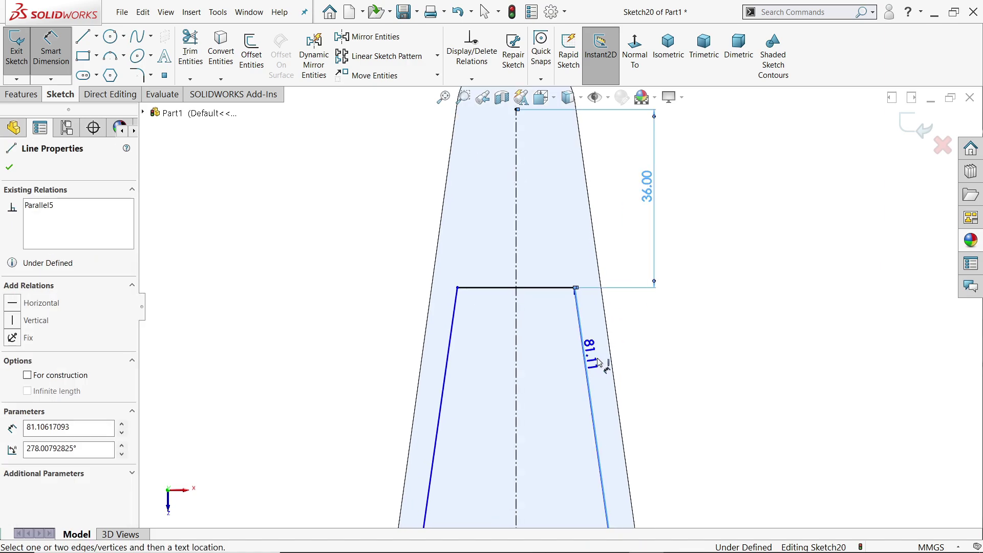
{"action": "left_click", "coordinate": [613, 358]}
{"action": "left_click", "coordinate": [625, 357]}
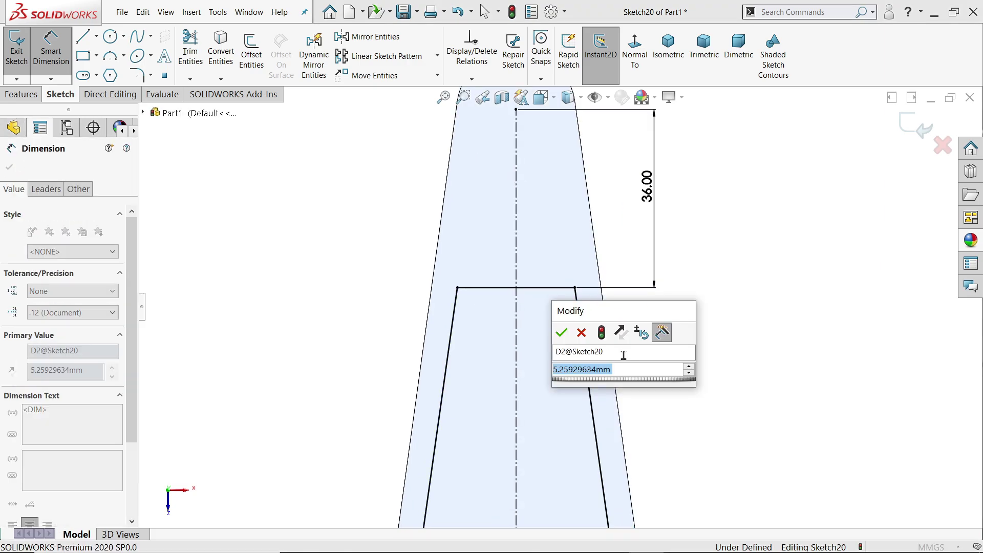
{"action": "type", "text": "5"}
{"action": "left_click", "coordinate": [560, 334]}
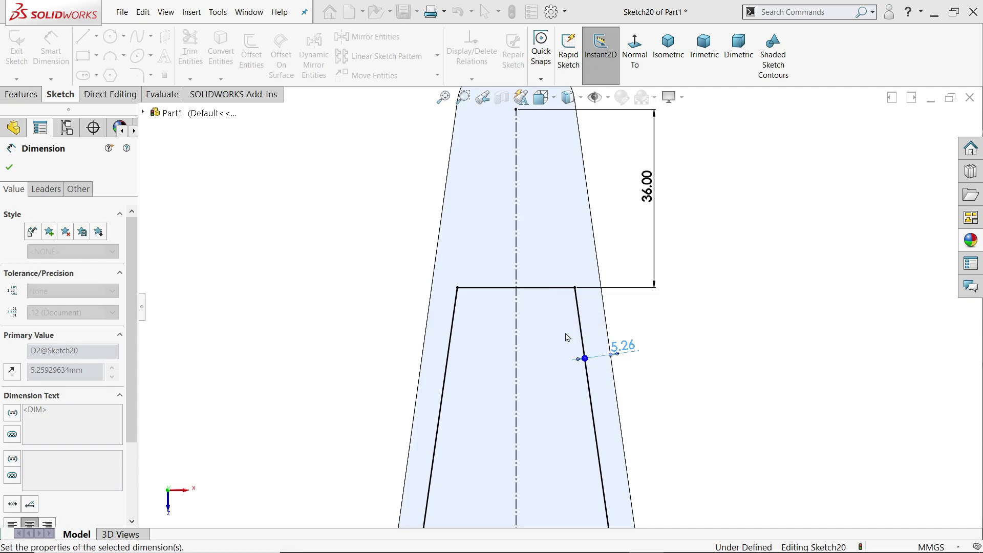
Set the wall between the vertical pocket line and the arm's straight edge to 5 mm
{"action": "scroll", "coordinate": [576, 333], "scroll_direction": "up", "scroll_amount": 6}
{"action": "scroll", "coordinate": [591, 372], "scroll_direction": "down", "scroll_amount": 6}
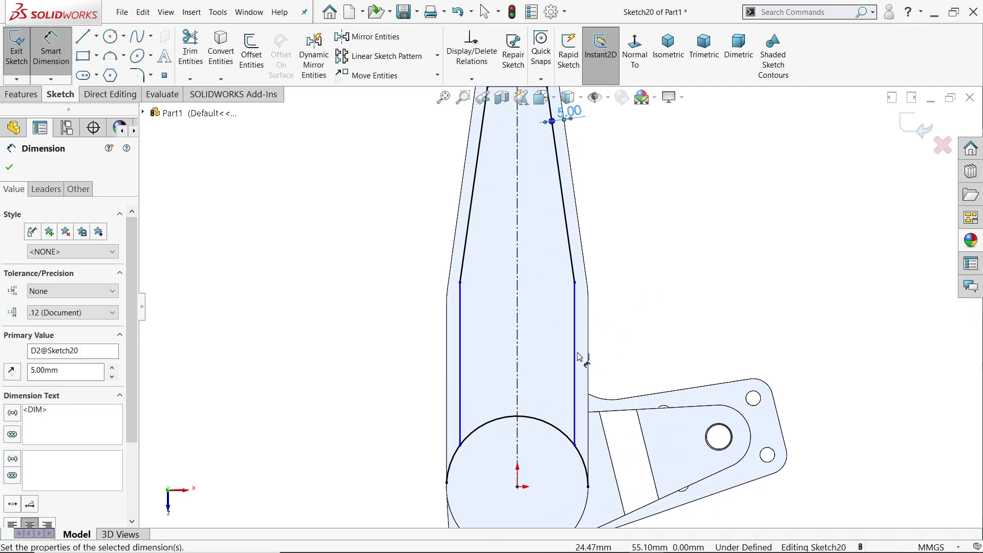
{"action": "left_click", "coordinate": [585, 359]}
{"action": "left_click", "coordinate": [588, 359]}
{"action": "left_click", "coordinate": [609, 352]}
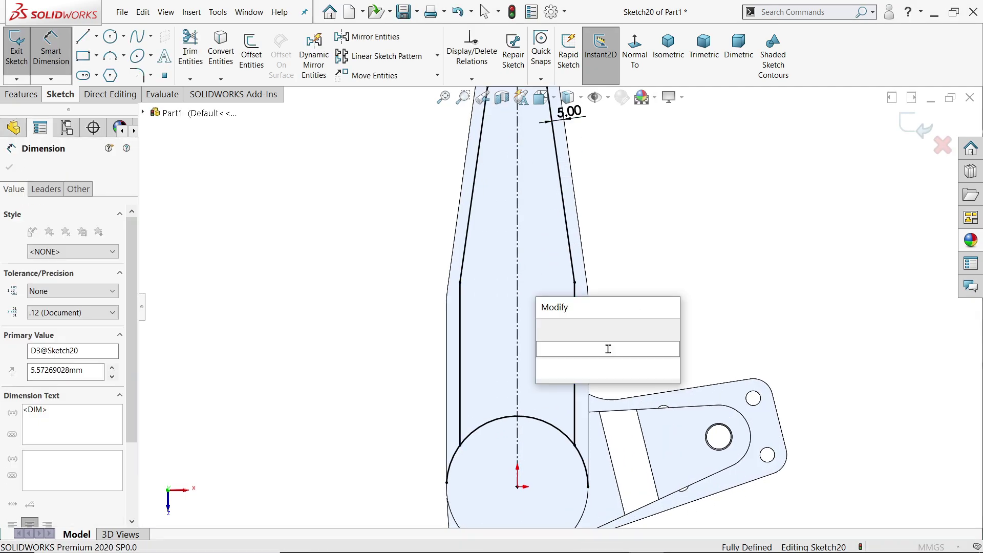
{"action": "type", "text": "5"}
{"action": "left_click", "coordinate": [547, 329]}
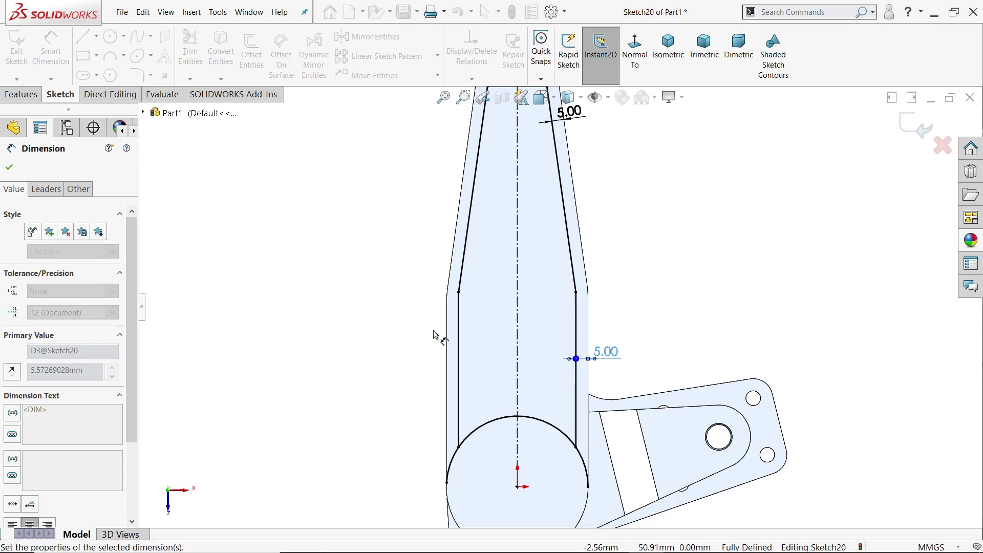
Trim the cylinder arc's two ends that extend outside the vertical pocket lines
{"action": "left_click", "coordinate": [190, 49]}
{"action": "scroll", "coordinate": [495, 507], "scroll_direction": "up", "scroll_amount": 5}
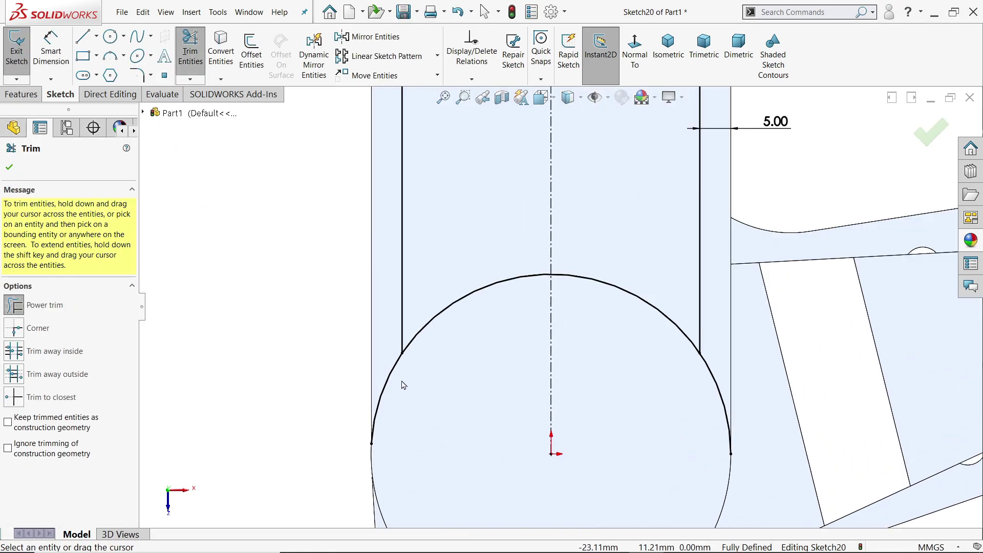
{"action": "left_click_drag", "start_coordinate": [379, 365], "coordinate": [389, 377]}
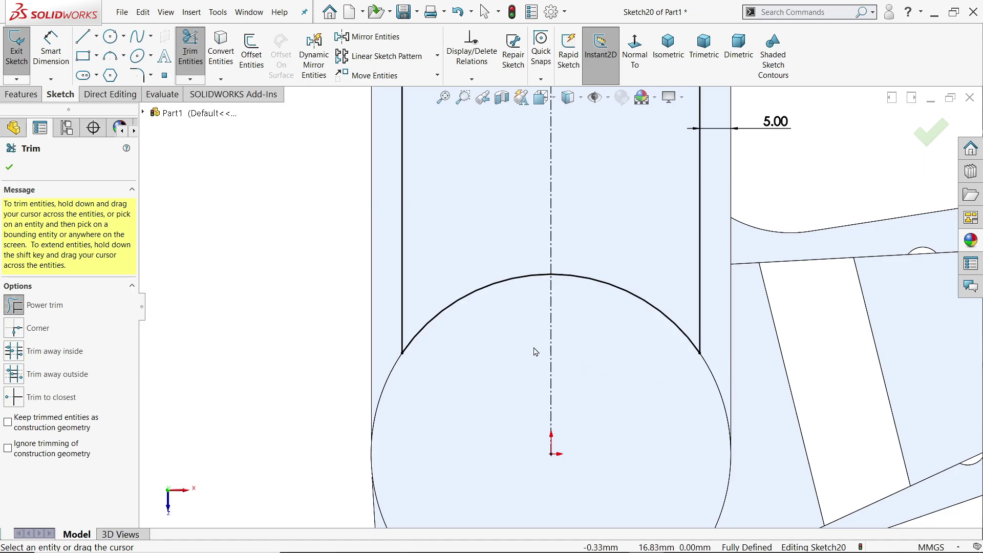
{"action": "left_click", "coordinate": [10, 168]}
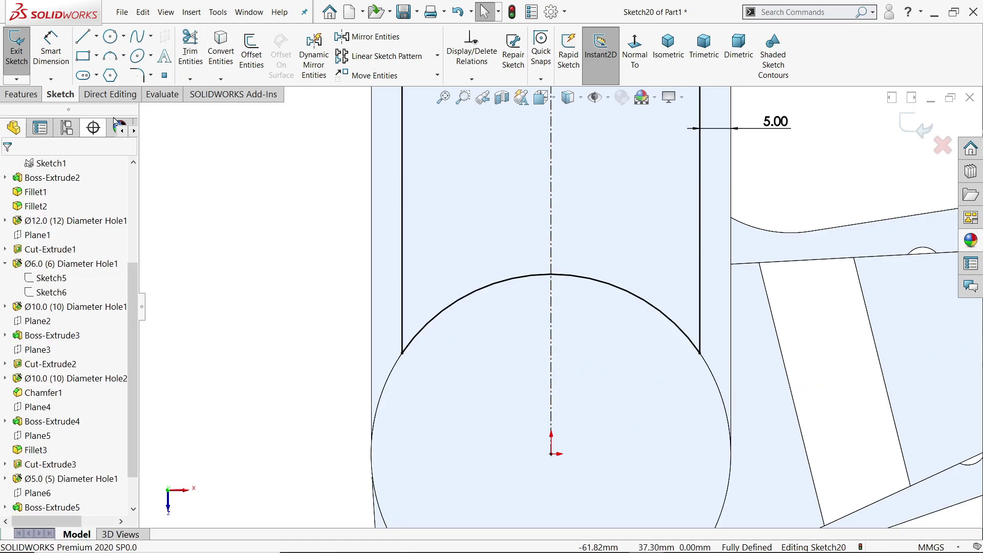
Add 8 mm sketch fillets to the pocket's two corners at the cylinder arc and two corners at the tip-side line
{"action": "left_click", "coordinate": [140, 76]}
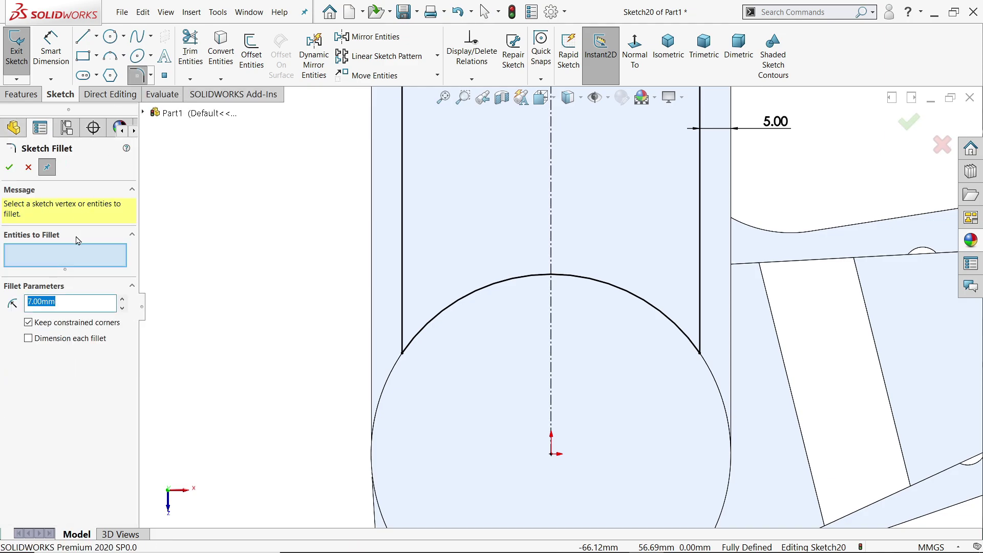
{"action": "left_click", "coordinate": [403, 353]}
{"action": "left_click", "coordinate": [700, 353]}
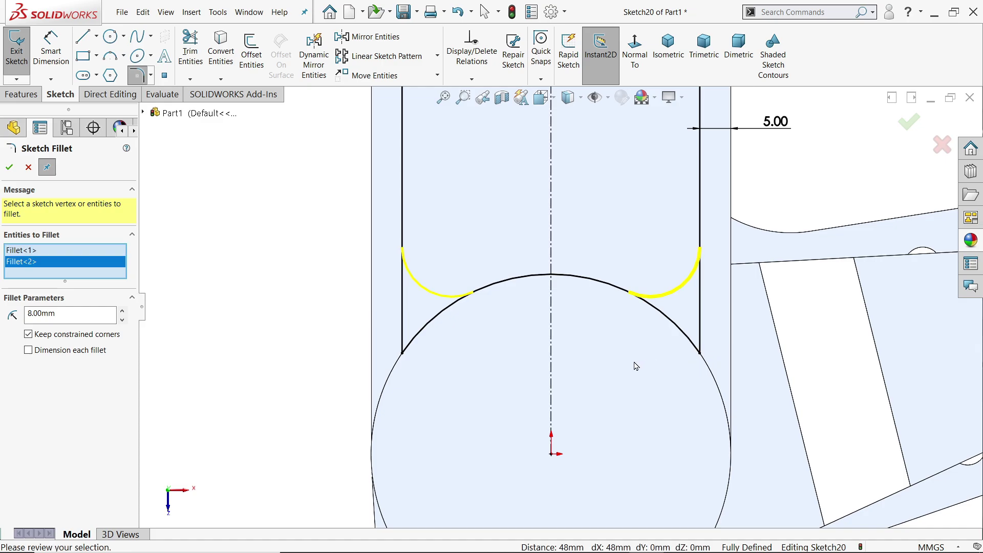
{"action": "scroll", "coordinate": [551, 366], "scroll_direction": "up", "scroll_amount": 5}
{"action": "scroll", "coordinate": [606, 200], "scroll_direction": "down", "scroll_amount": 5}
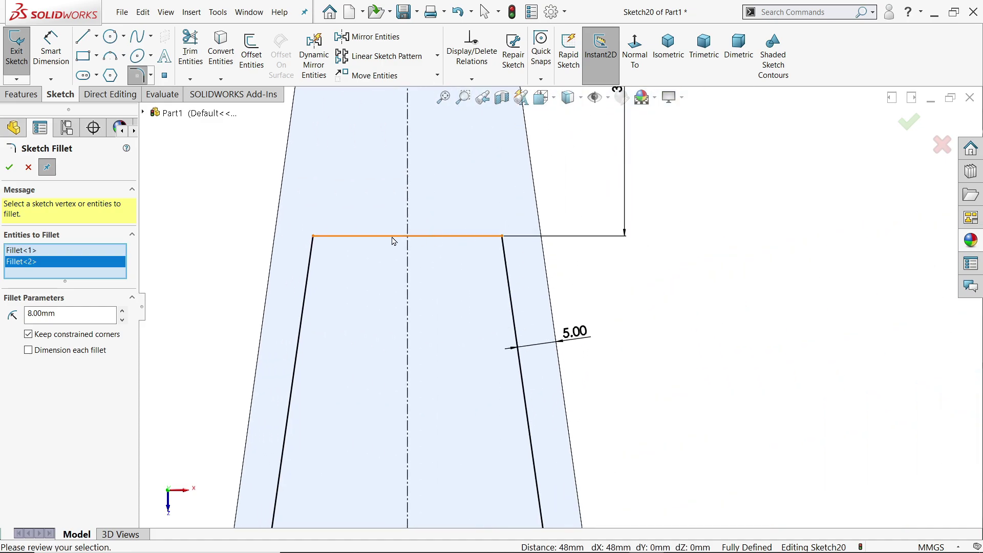
{"action": "left_click", "coordinate": [314, 237]}
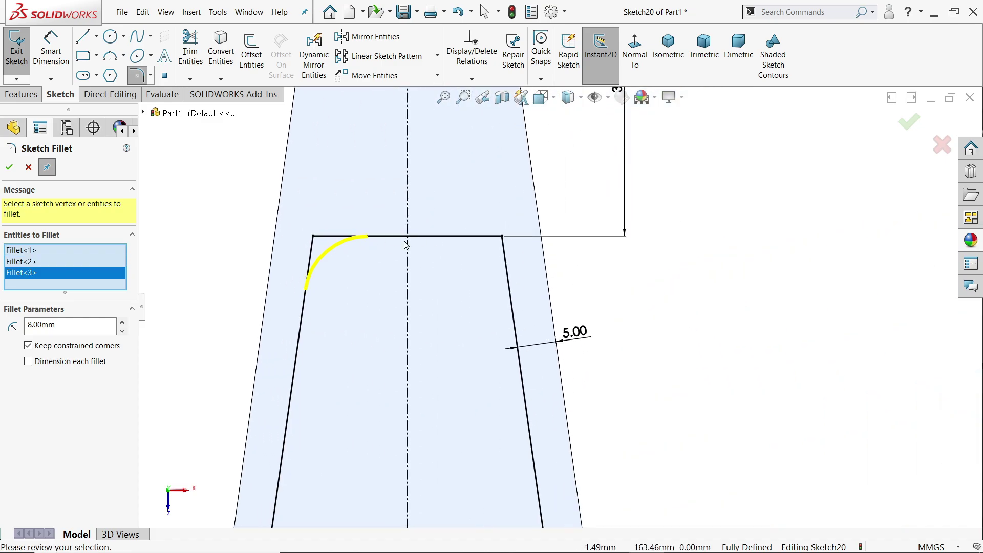
{"action": "left_click", "coordinate": [502, 236]}
{"action": "left_click", "coordinate": [9, 167]}
{"action": "scroll", "coordinate": [557, 354], "scroll_direction": "up", "scroll_amount": 6}
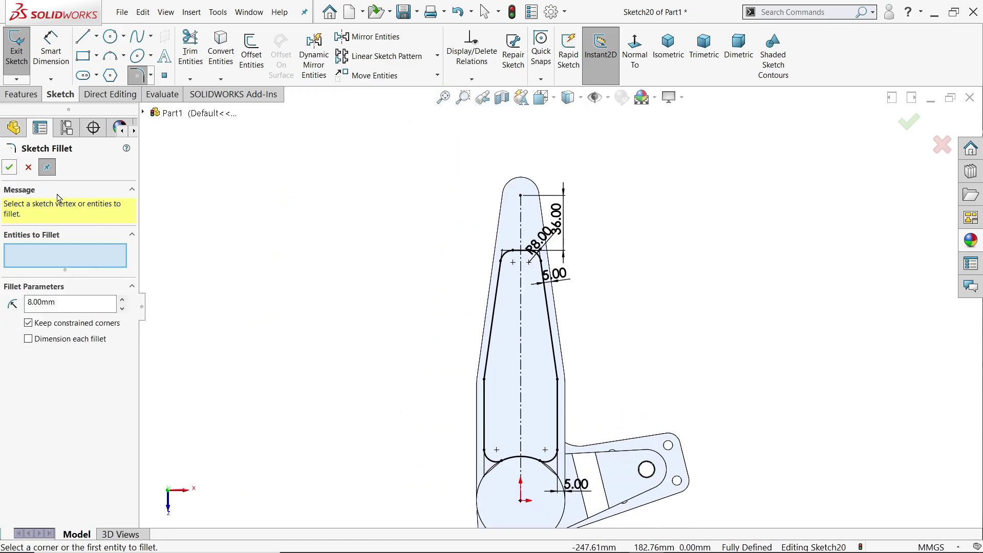
{"action": "left_click", "coordinate": [9, 168]}
Cut the pocket profile into the long arm's top face with a blind Extruded Cut 10.5 mm deep, entered as (30-9)/2
{"action": "left_click", "coordinate": [36, 96]}
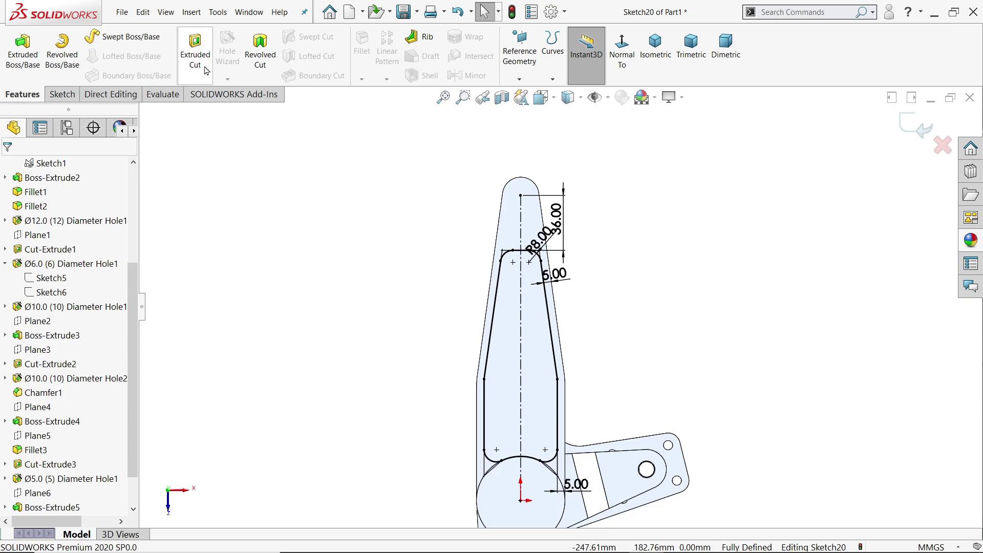
{"action": "left_click", "coordinate": [195, 54]}
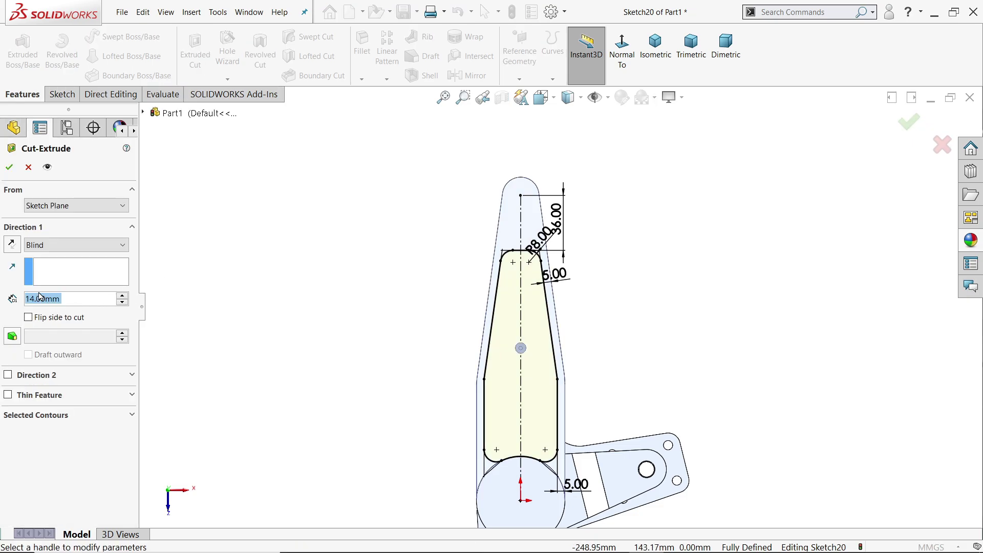
{"action": "type", "text": "="}
{"action": "type", "text": "30"}
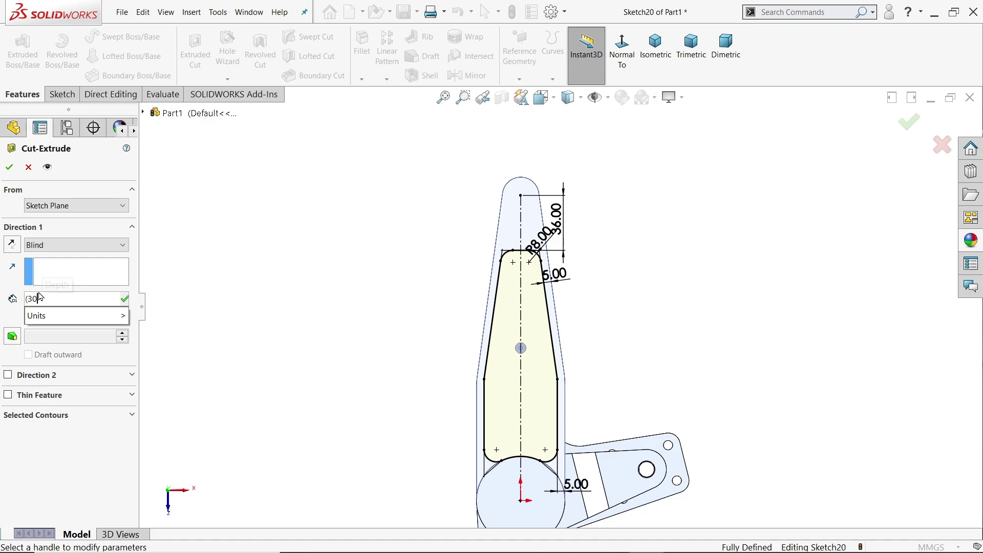
{"action": "type", "text": "-"}
{"action": "type", "text": "5)"}
{"action": "type", "text": "/2"}
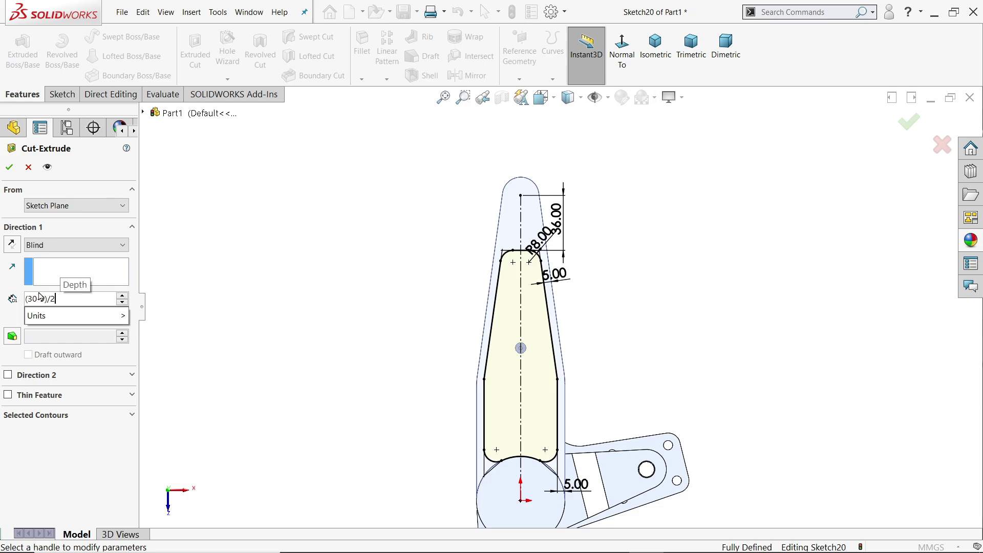
{"action": "key", "text": "Return"}
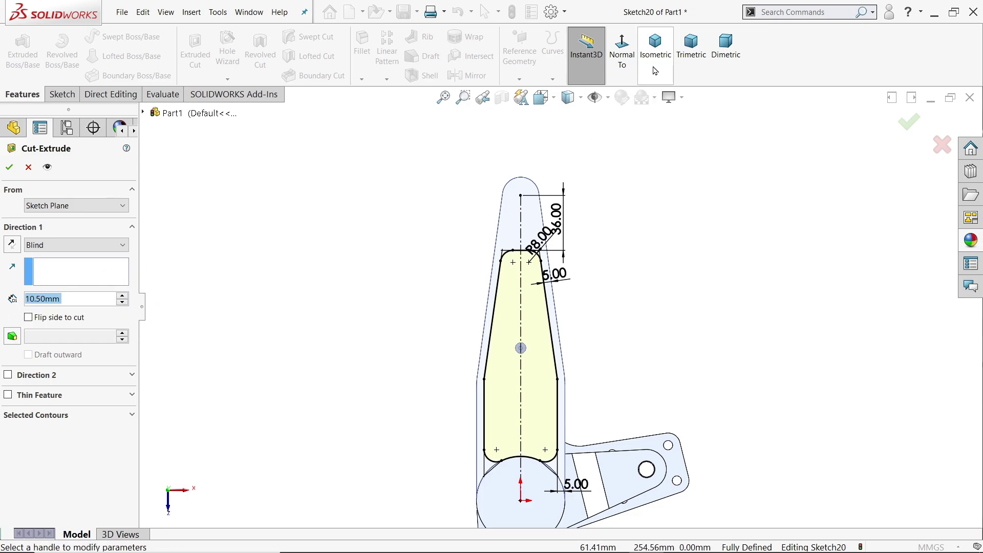
{"action": "left_click", "coordinate": [655, 49]}
{"action": "scroll", "coordinate": [582, 274], "scroll_direction": "down", "scroll_amount": 2}
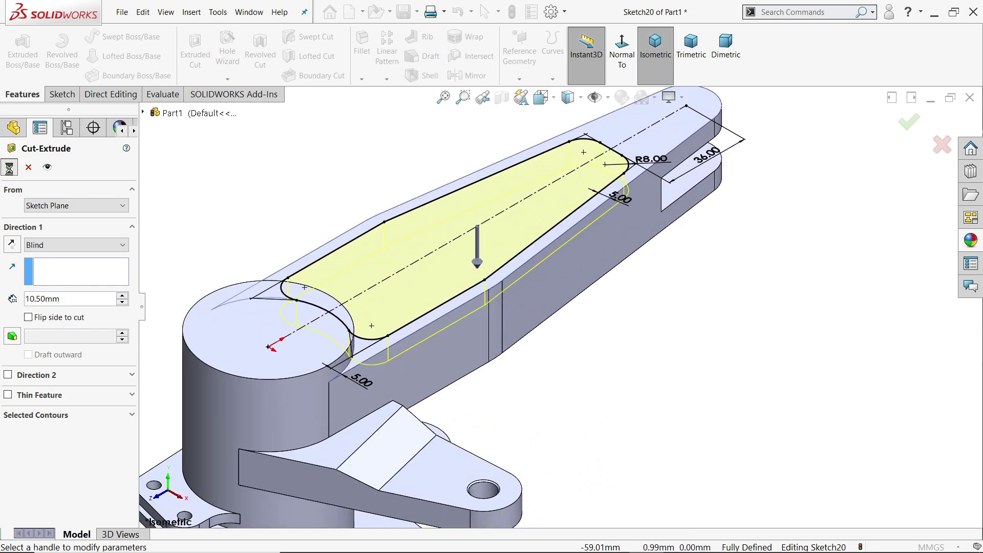
{"action": "key", "text": "Return"}
{"action": "middle_click_drag", "start_coordinate": [653, 325], "coordinate": [575, 299]}
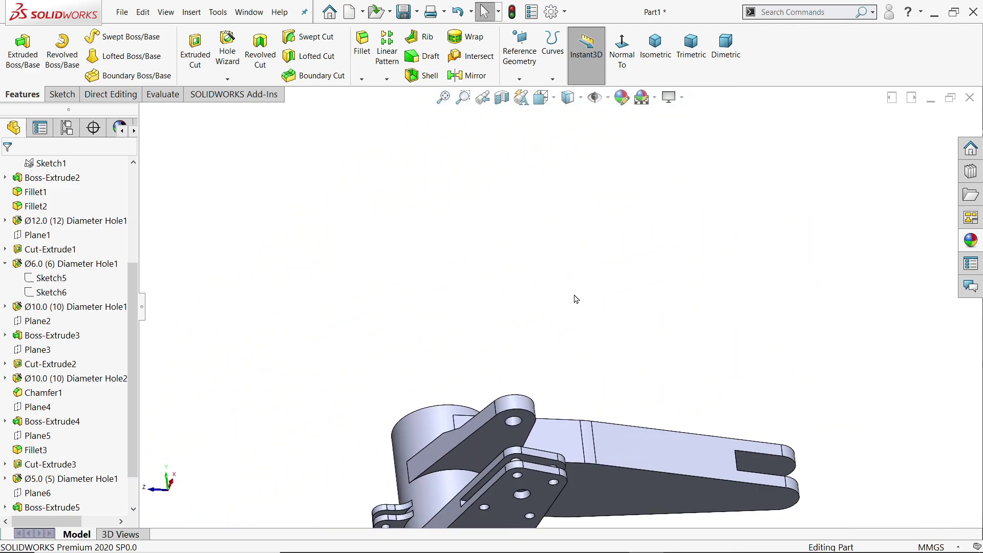
Start a sketch on the long arm's underside and draw a vertical centerline from the tip arc's centre to the hole's centre
{"action": "key", "text": "f"}
{"action": "left_click", "coordinate": [600, 374]}
{"action": "left_click", "coordinate": [649, 342]}
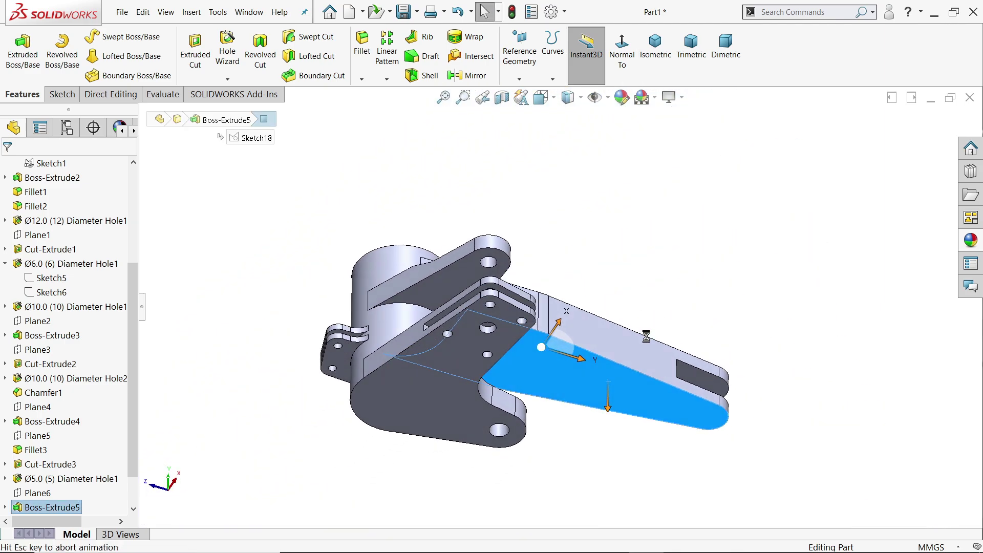
{"action": "scroll", "coordinate": [514, 443], "scroll_direction": "down", "scroll_amount": 2}
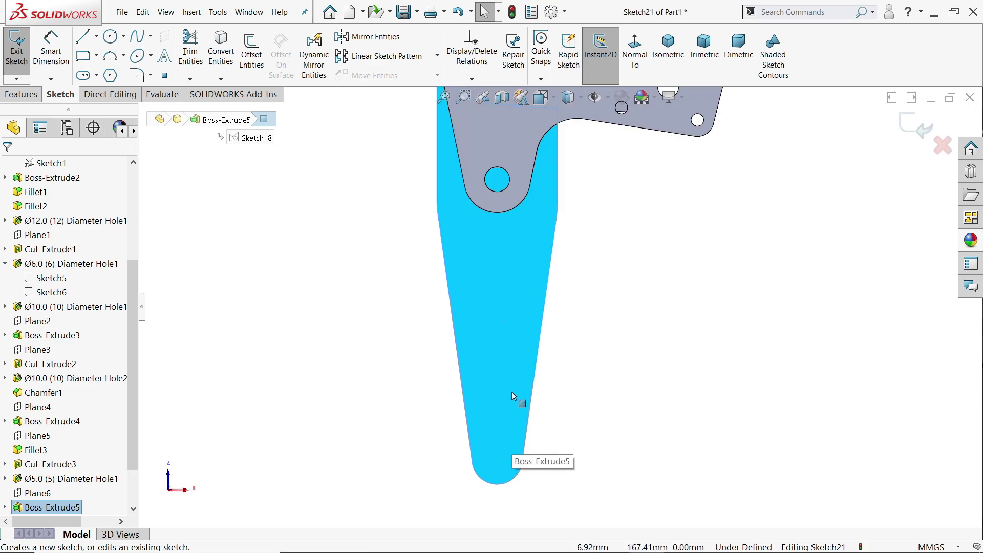
{"action": "scroll", "coordinate": [514, 396], "scroll_direction": "down", "scroll_amount": 1}
{"action": "left_click", "coordinate": [97, 40]}
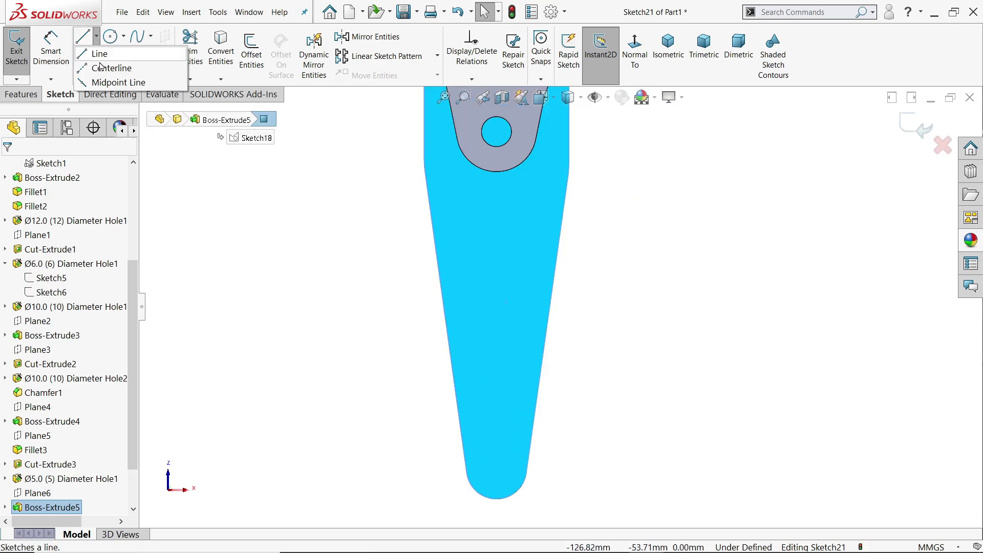
{"action": "left_click", "coordinate": [108, 129]}
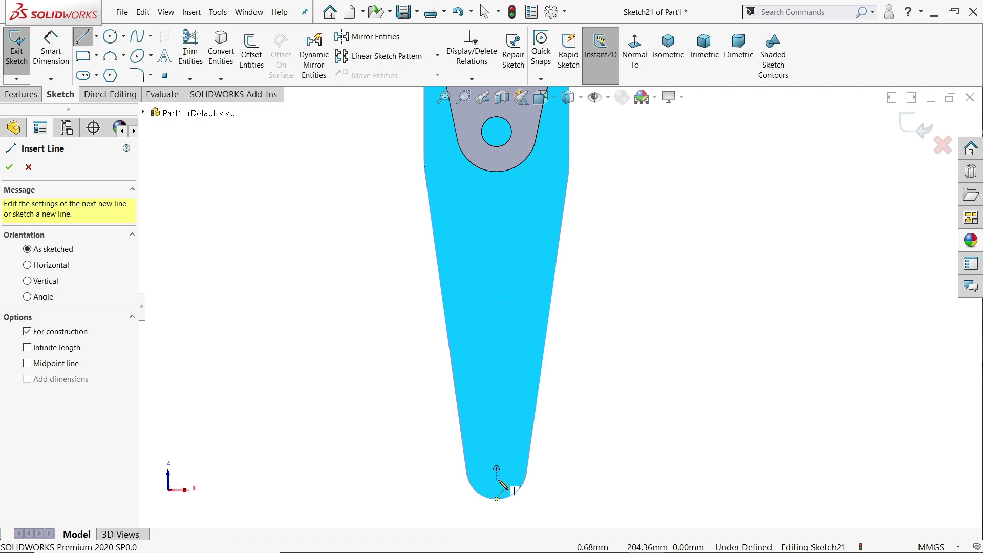
{"action": "left_click", "coordinate": [496, 469]}
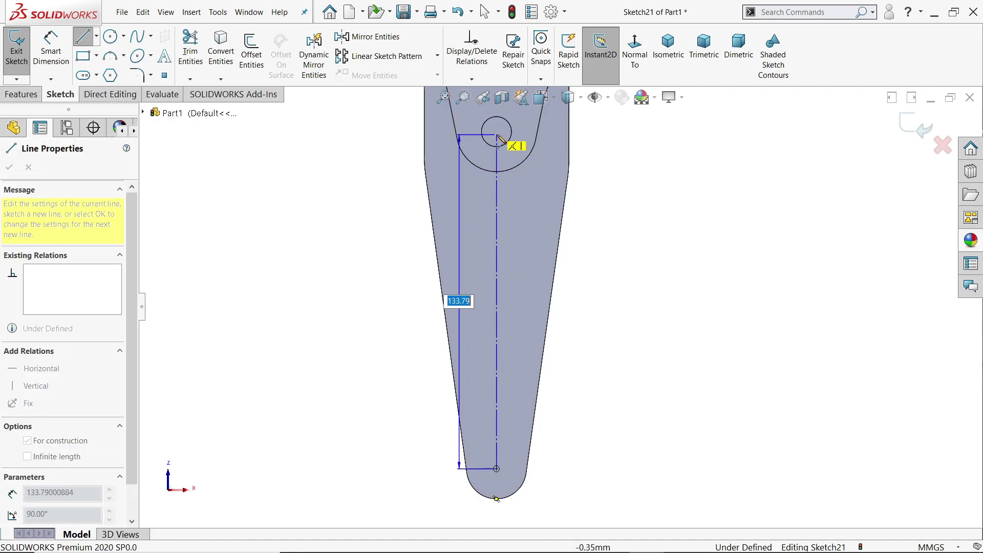
{"action": "left_click", "coordinate": [496, 132]}
{"action": "right_click", "coordinate": [579, 138]}
{"action": "left_click", "coordinate": [588, 187]}
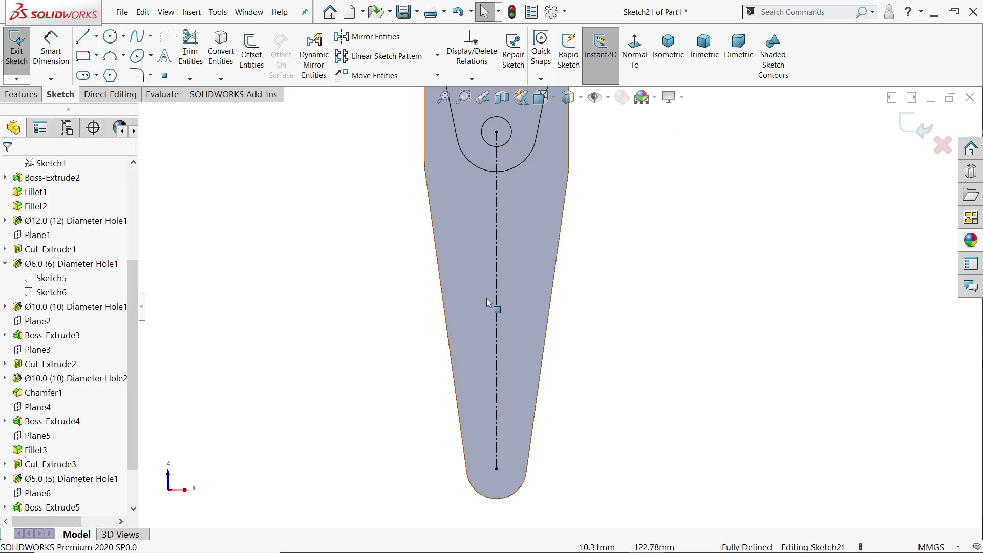
Sketch a horizontal pocket line near the arm's tip and a slanted side line about 58 mm long from its -X end
{"action": "left_click", "coordinate": [89, 44]}
{"action": "scroll", "coordinate": [530, 405], "scroll_direction": "down", "scroll_amount": 2}
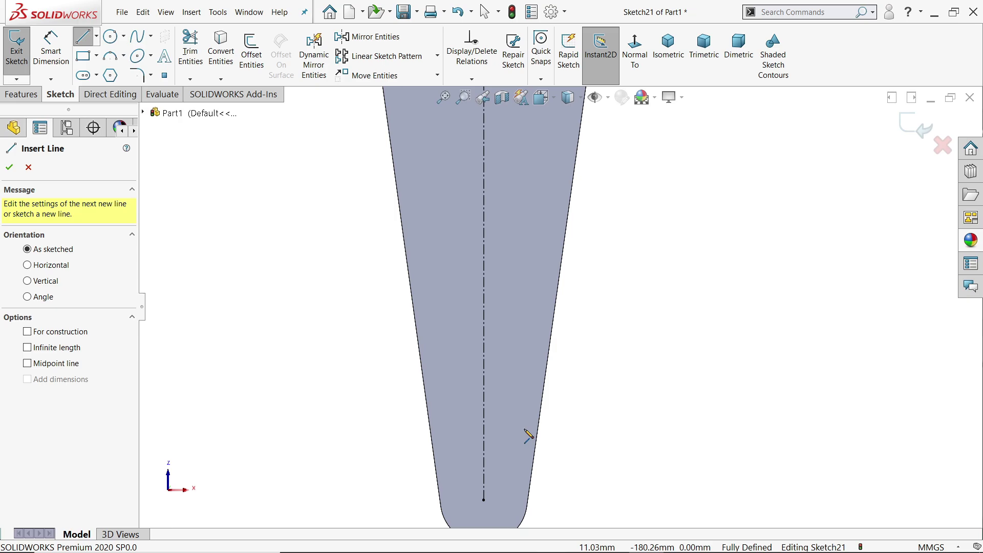
{"action": "left_click", "coordinate": [530, 405]}
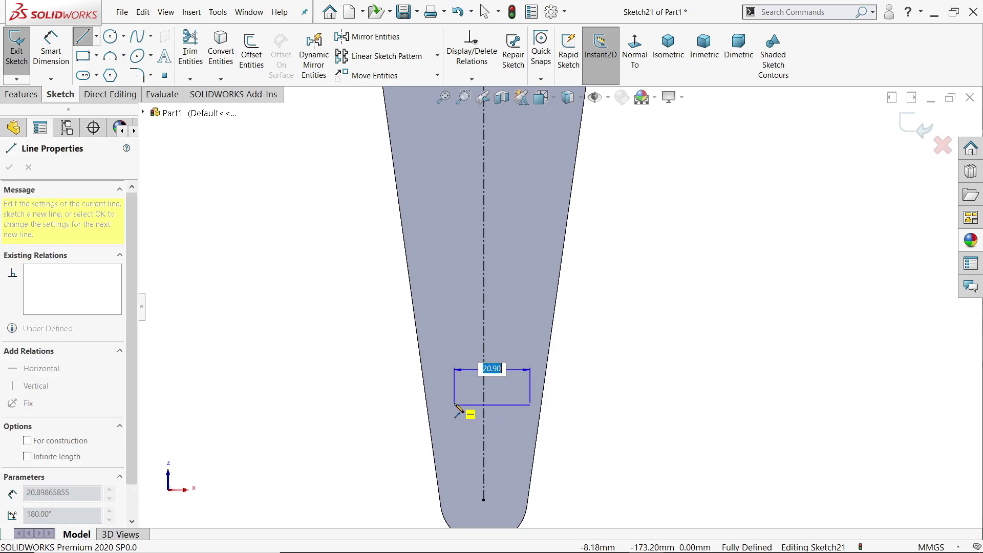
{"action": "left_click", "coordinate": [443, 405]}
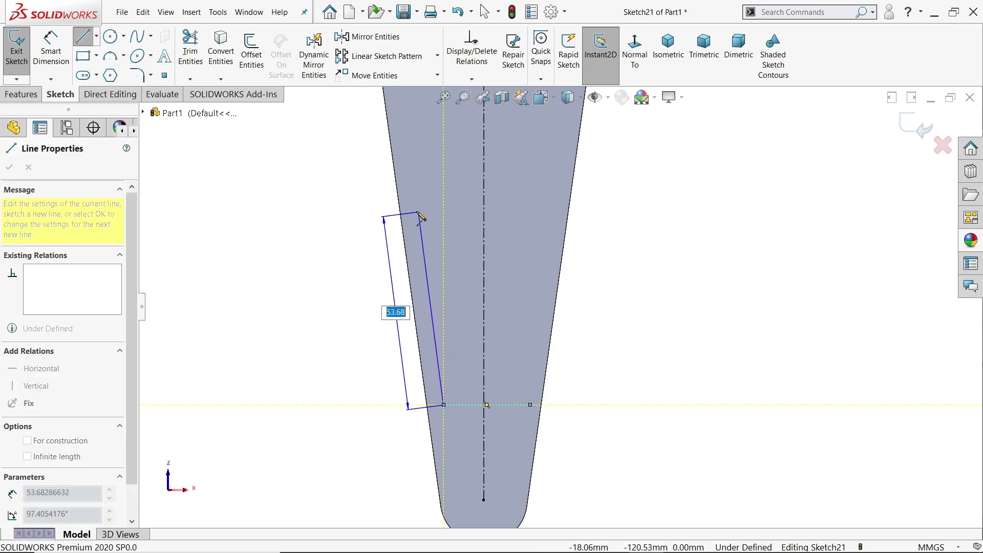
{"action": "left_click", "coordinate": [415, 196]}
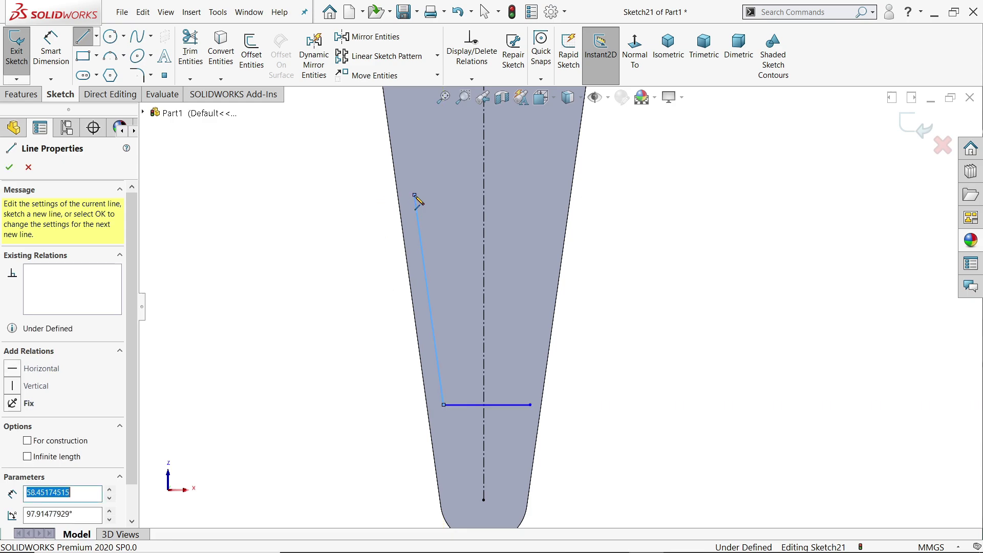
Continue the pocket profile with three alternating arcs across the centerline and close it with a slanted line back to the horizontal line
{"action": "scroll", "coordinate": [441, 212], "scroll_direction": "down", "scroll_amount": 3}
{"action": "key", "text": "a"}
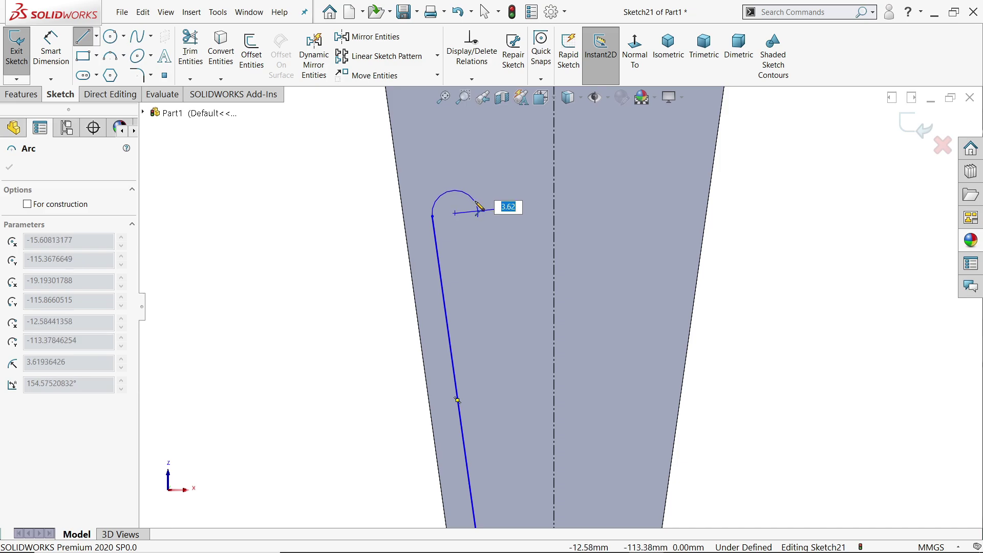
{"action": "left_click", "coordinate": [491, 189]}
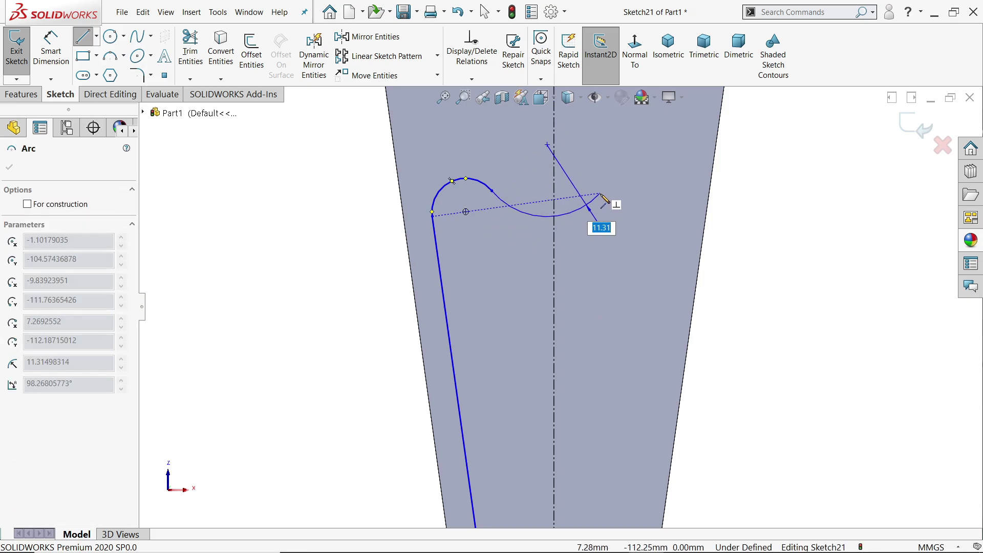
{"action": "left_click", "coordinate": [604, 192]}
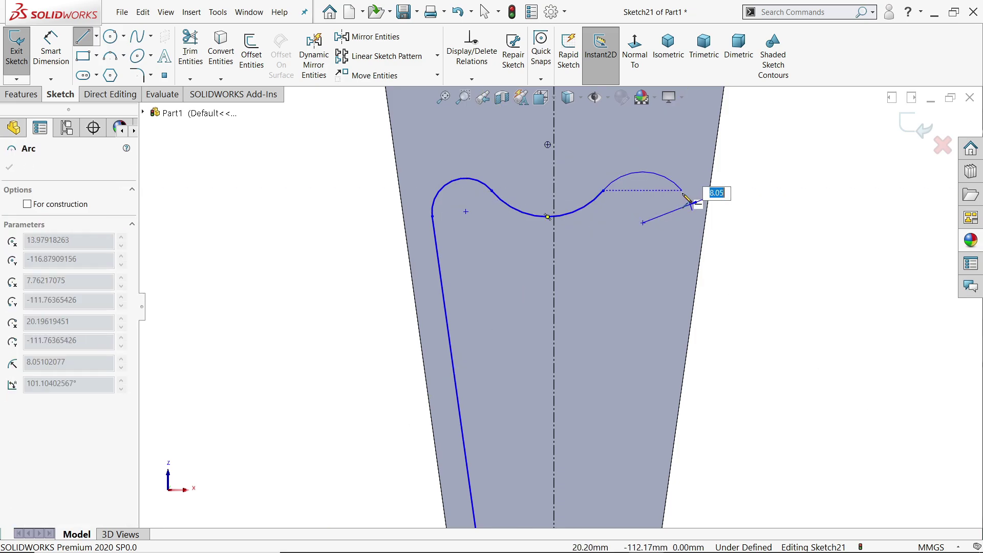
{"action": "left_click", "coordinate": [686, 209]}
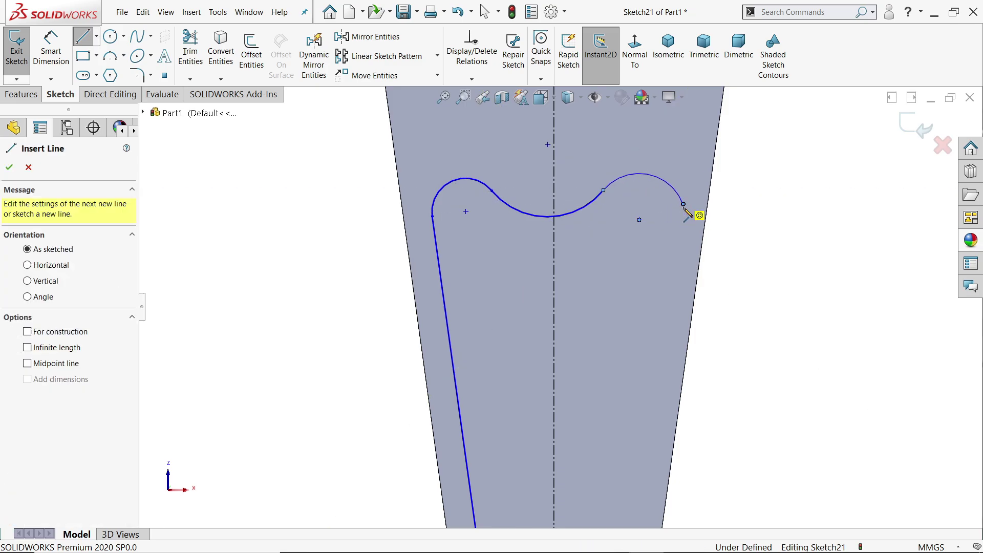
{"action": "scroll", "coordinate": [665, 211], "scroll_direction": "up", "scroll_amount": 3}
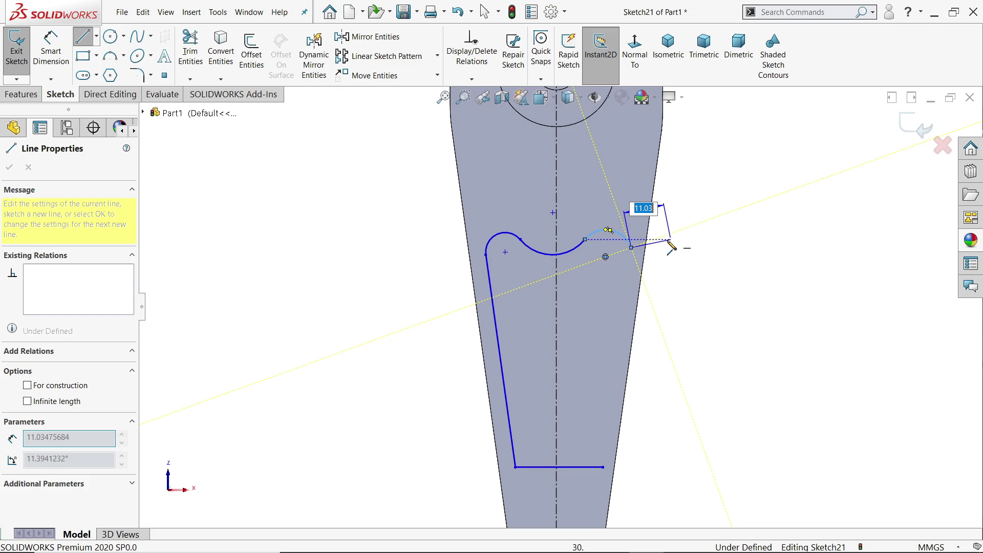
{"action": "left_click", "coordinate": [602, 467]}
{"action": "key", "text": "Escape"}
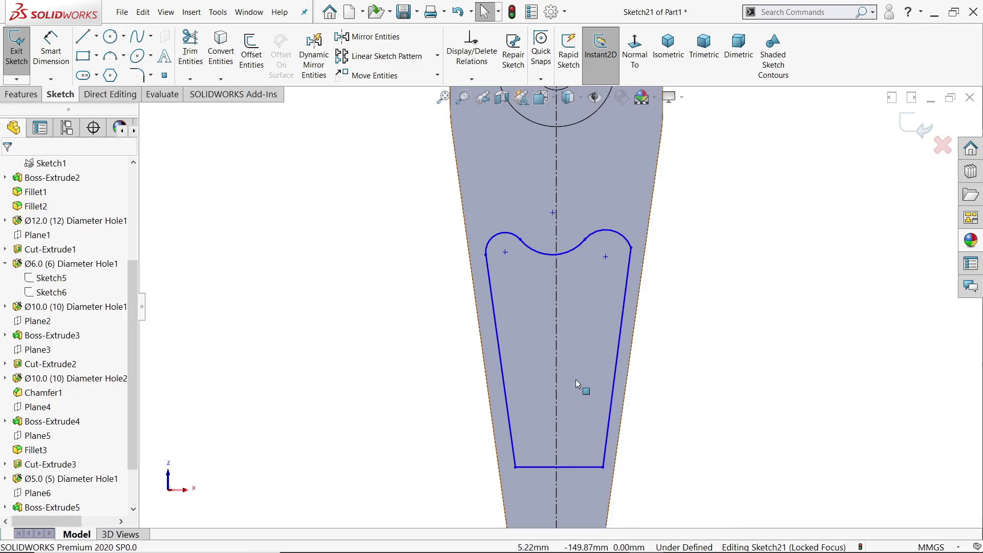
Make each slanted pocket line parallel to the arm's adjacent tapered edge
{"action": "scroll", "coordinate": [571, 395], "scroll_direction": "down", "scroll_amount": 2}
{"action": "left_click", "coordinate": [472, 377]}
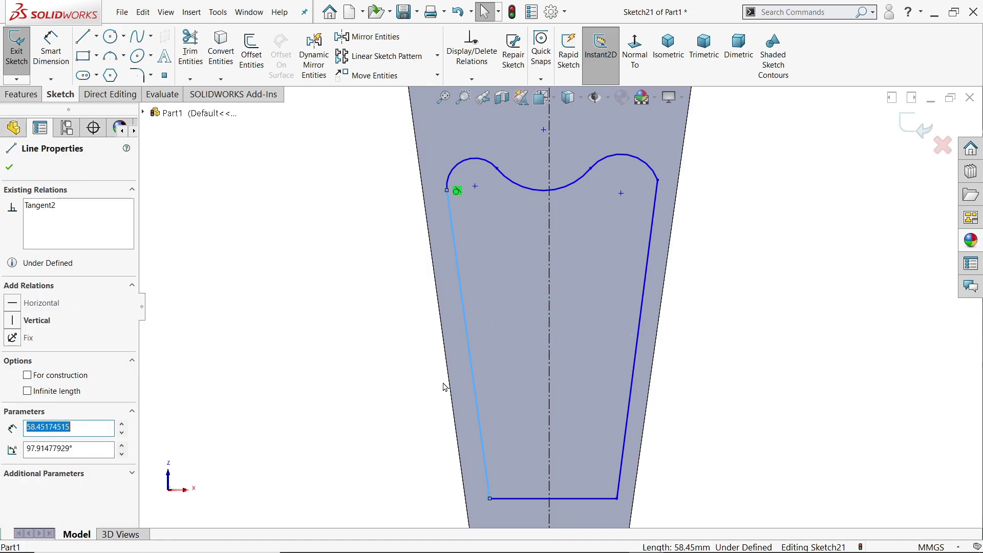
{"action": "left_click", "coordinate": [450, 386], "text": "ctrl"}
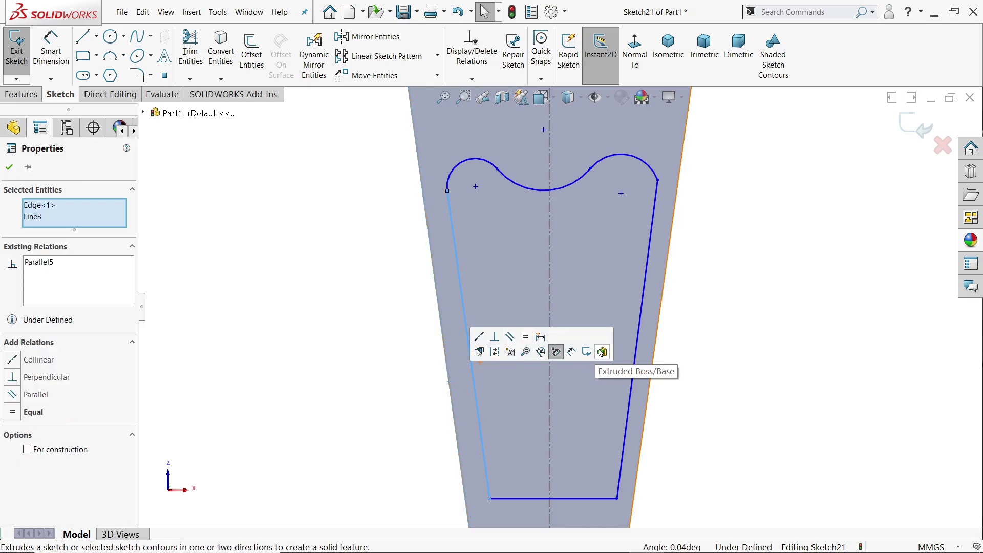
{"action": "left_click", "coordinate": [635, 358]}
{"action": "left_click", "coordinate": [655, 367], "text": "ctrl"}
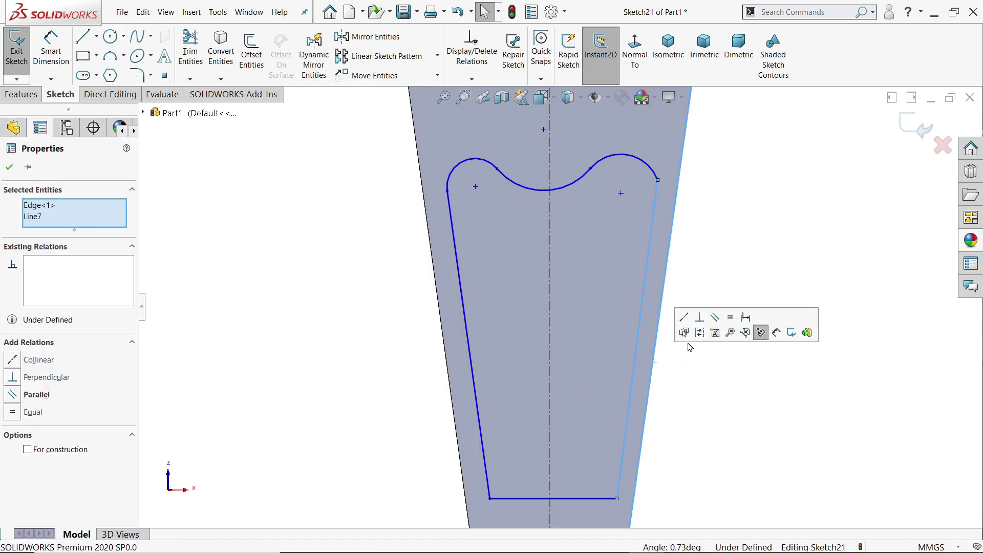
{"action": "left_click", "coordinate": [757, 333]}
{"action": "left_click", "coordinate": [720, 217]}
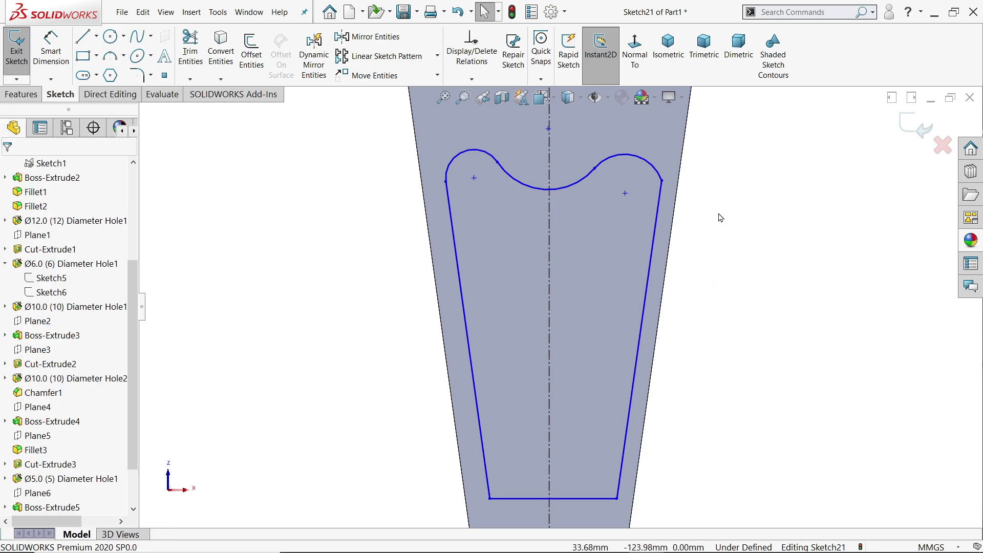
Add tangent relations where the pocket's arcs meet the slanted lines and one another
{"action": "left_click", "coordinate": [661, 181]}
{"action": "left_click", "coordinate": [697, 152]}
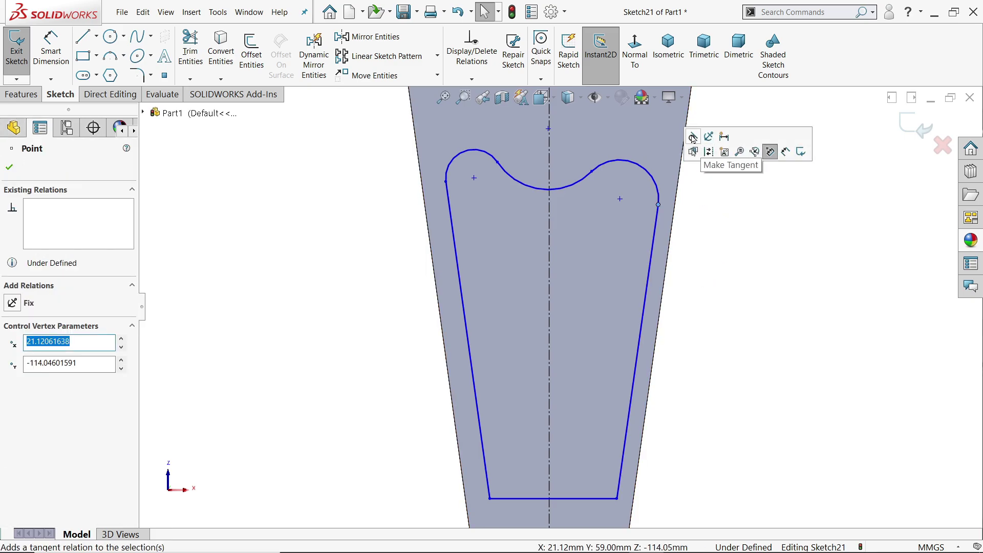
{"action": "left_click", "coordinate": [447, 184]}
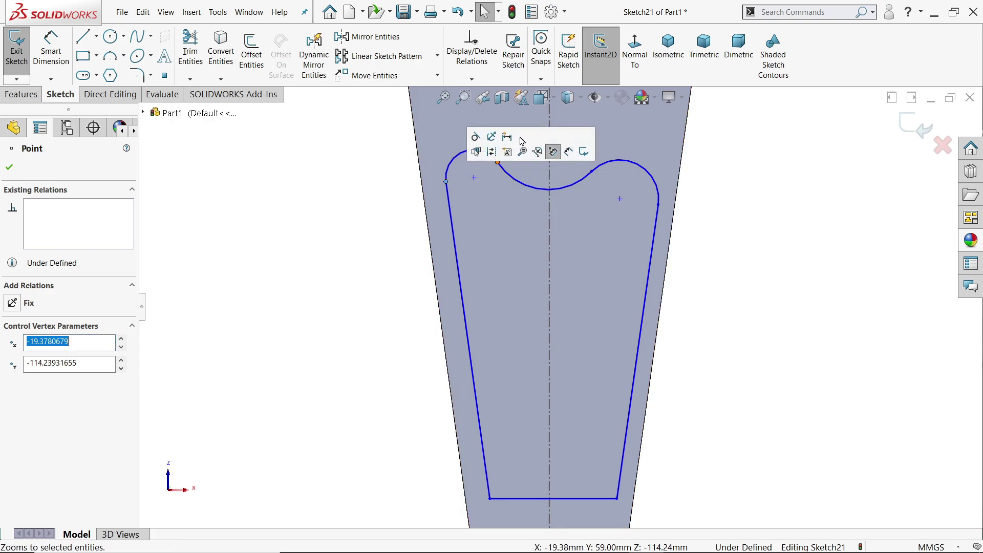
{"action": "left_click", "coordinate": [591, 171]}
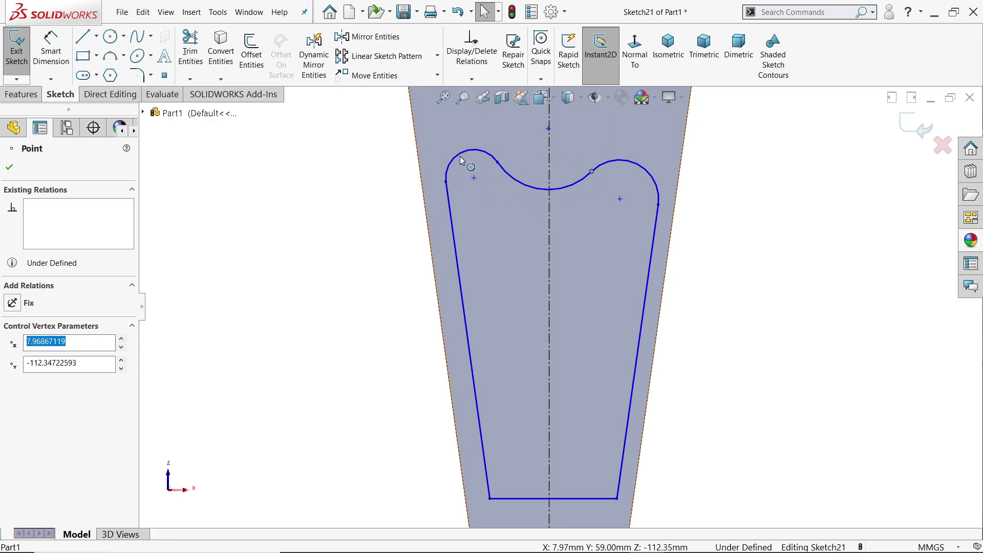
{"action": "left_click", "coordinate": [498, 162]}
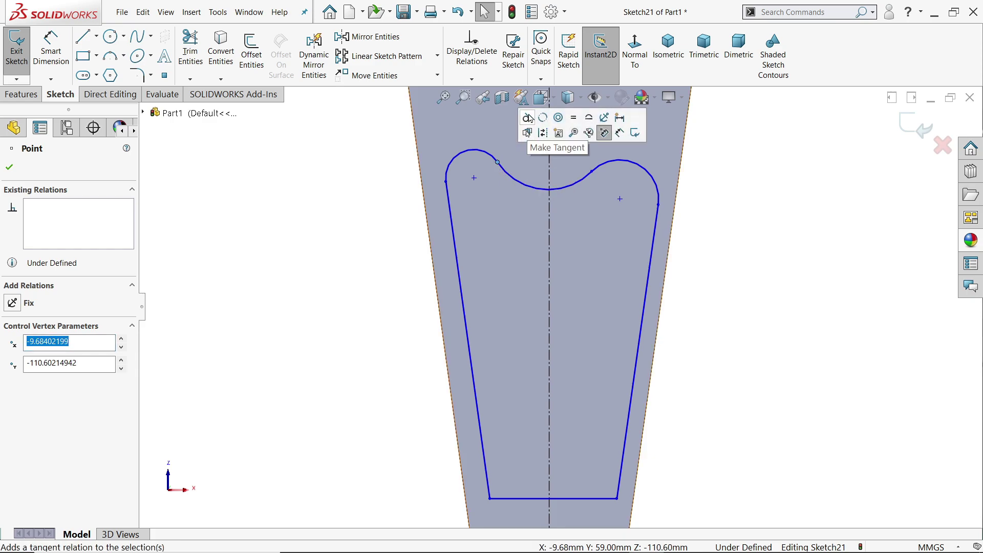
{"action": "left_click", "coordinate": [591, 171]}
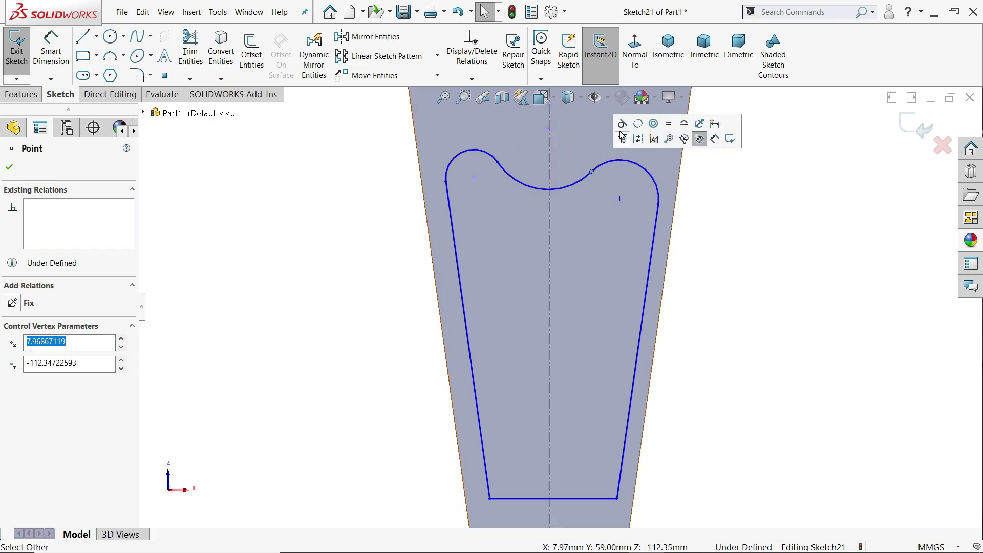
Make the pocket's two outer arcs equal in radius
{"action": "left_click", "coordinate": [635, 165]}
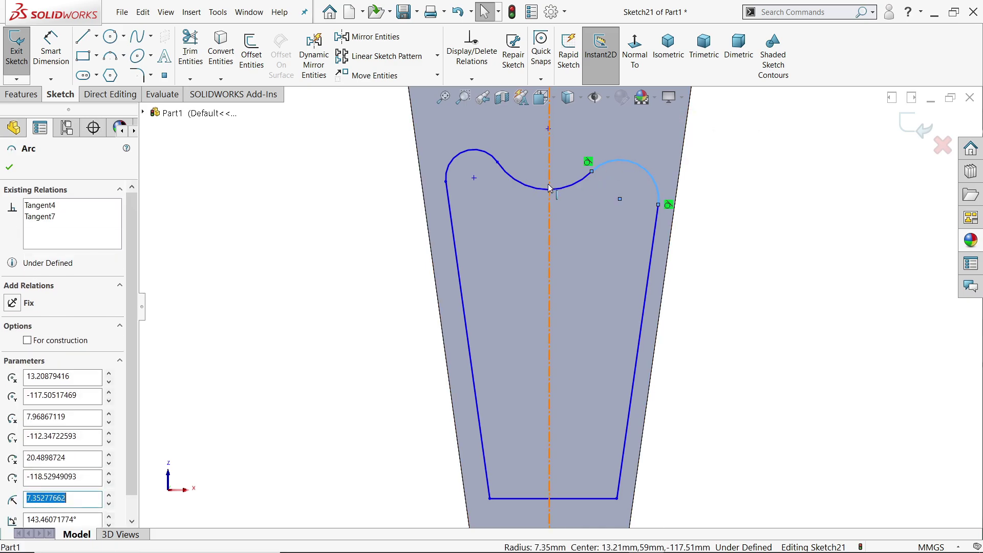
{"action": "left_click", "coordinate": [467, 155], "text": "ctrl"}
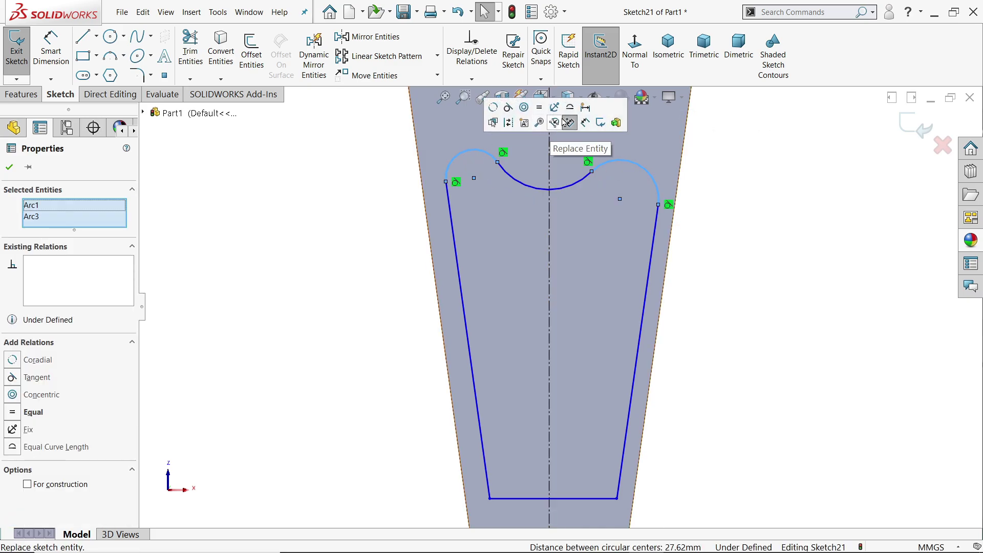
{"action": "left_click", "coordinate": [541, 109]}
{"action": "left_click", "coordinate": [717, 235]}
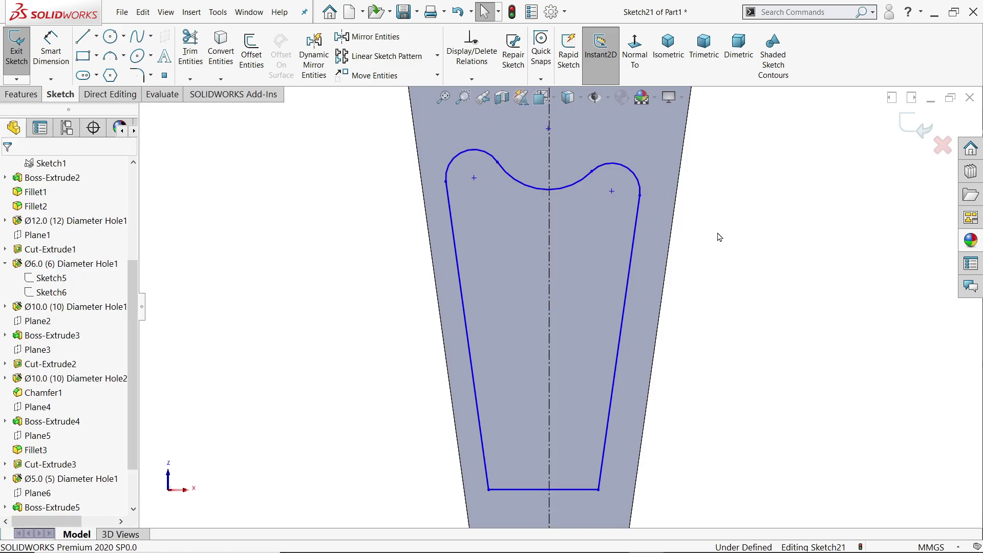
Dimension the distance from the tip arc's centre to the pocket's horizontal line as 36 mm
{"action": "left_click", "coordinate": [52, 54]}
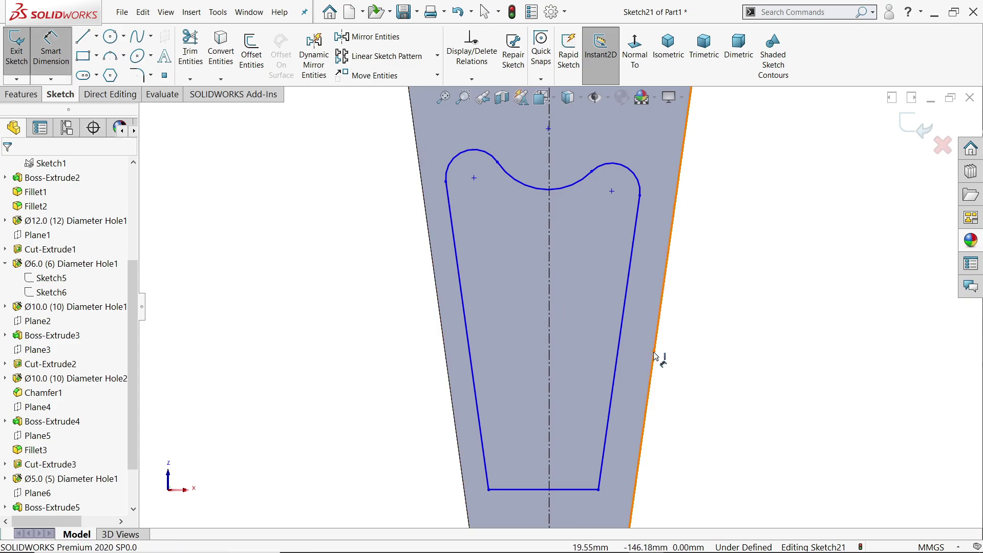
{"action": "scroll", "coordinate": [592, 410], "scroll_direction": "up", "scroll_amount": 4}
{"action": "scroll", "coordinate": [549, 479], "scroll_direction": "down", "scroll_amount": 3}
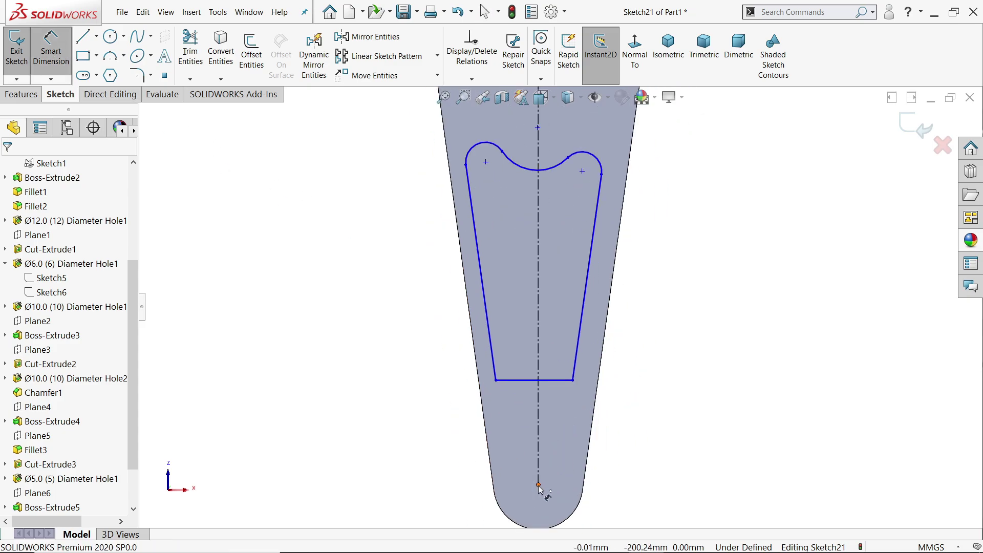
{"action": "left_click", "coordinate": [537, 485]}
{"action": "left_click", "coordinate": [550, 381]}
{"action": "left_click", "coordinate": [452, 417]}
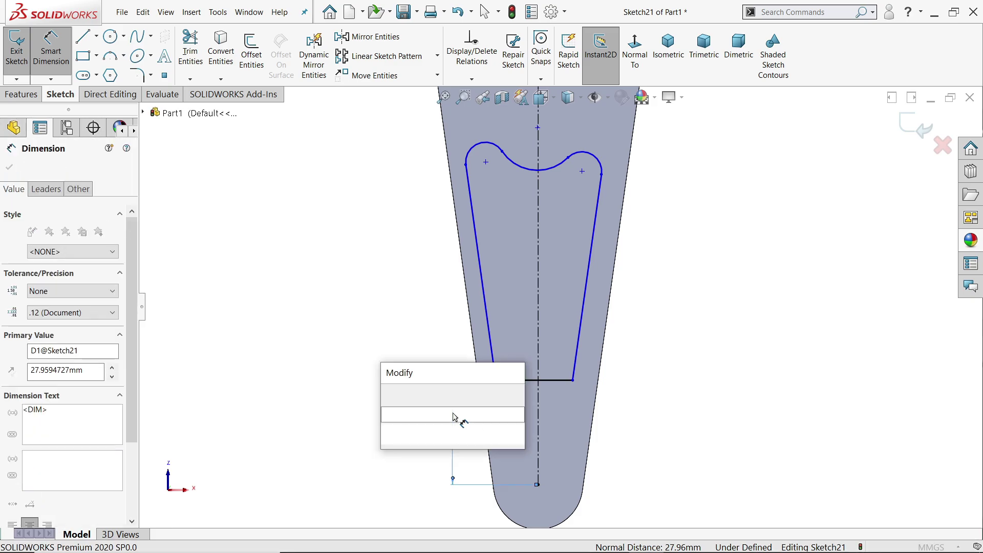
{"action": "type", "text": "36"}
{"action": "key", "text": "Return"}
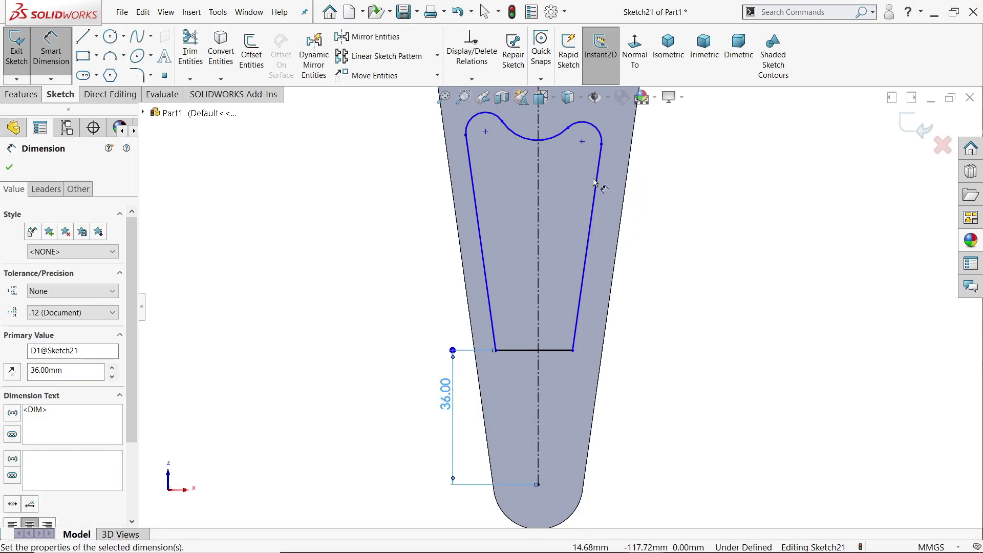
Set the wall between the +X slanted pocket line and the arm's tapered edge to 5 mm
{"action": "scroll", "coordinate": [593, 180], "scroll_direction": "down", "scroll_amount": 1}
{"action": "left_click", "coordinate": [592, 217]}
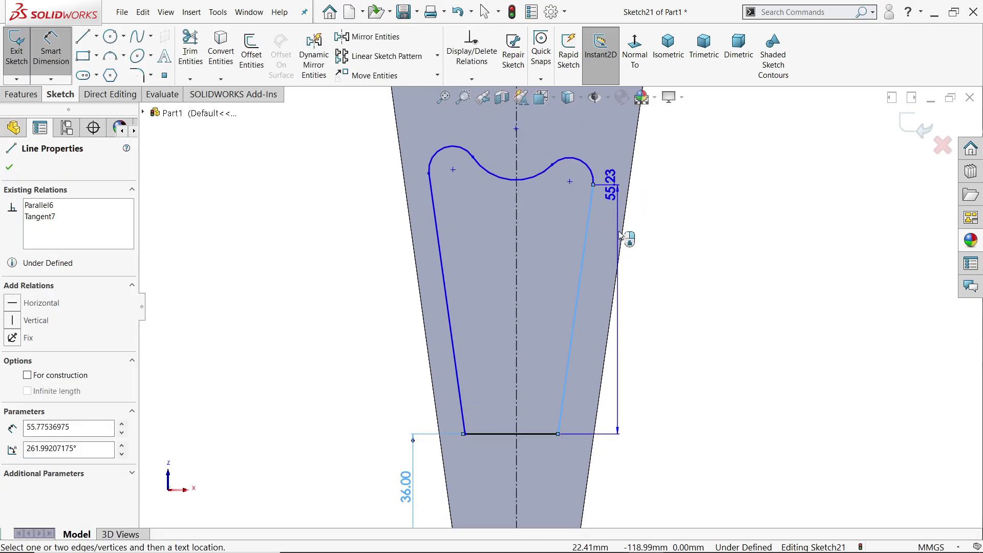
{"action": "left_click", "coordinate": [621, 243]}
{"action": "left_click", "coordinate": [652, 255]}
{"action": "type", "text": "5"}
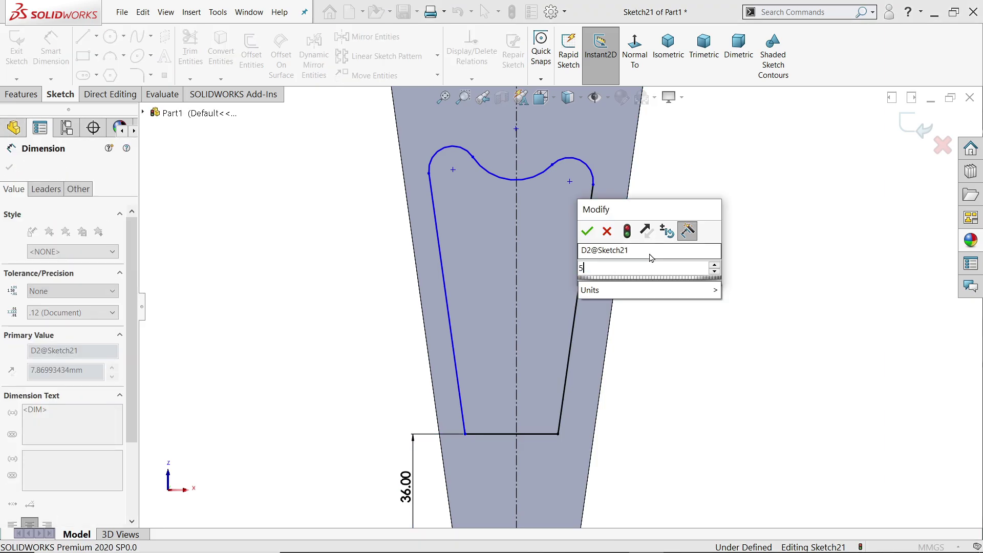
{"action": "key", "text": "Return"}
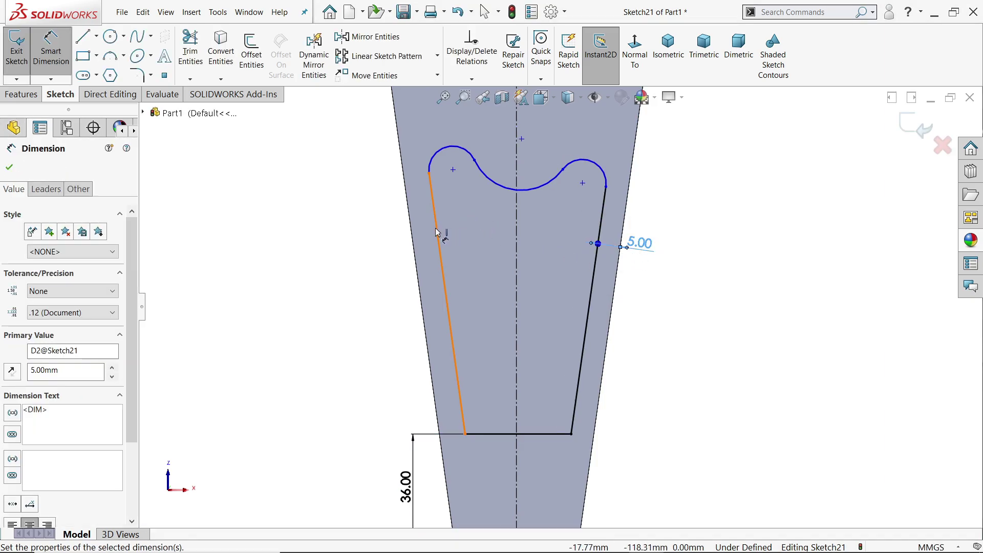
Dimension the wall between the -X slanted pocket line and the arm's tapered edge
{"action": "left_click", "coordinate": [436, 232]}
{"action": "left_click", "coordinate": [410, 215]}
{"action": "left_click", "coordinate": [390, 267]}
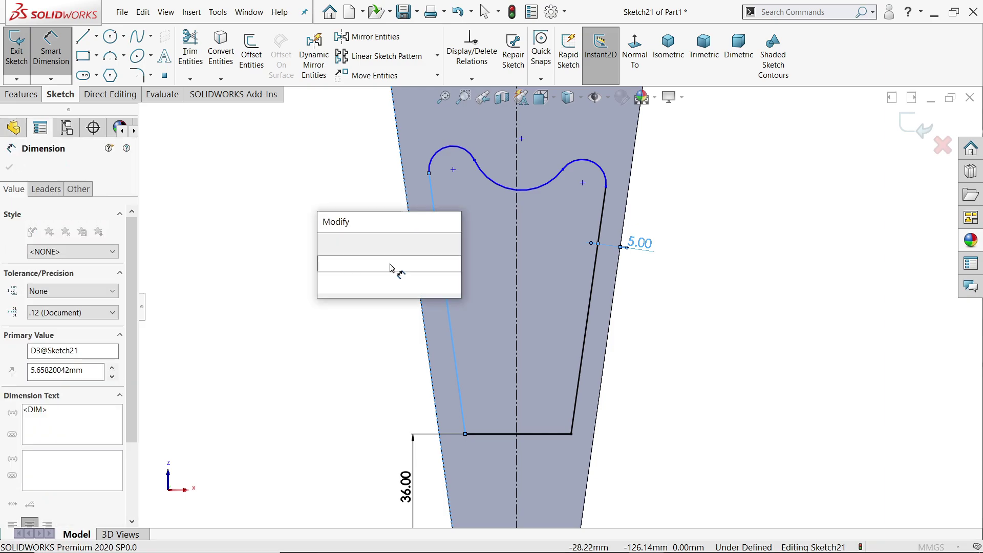
Set the distance between the profile's left side line and the arm's left edge to 5 mm
{"action": "type", "text": "5"}
{"action": "key", "text": "Return"}
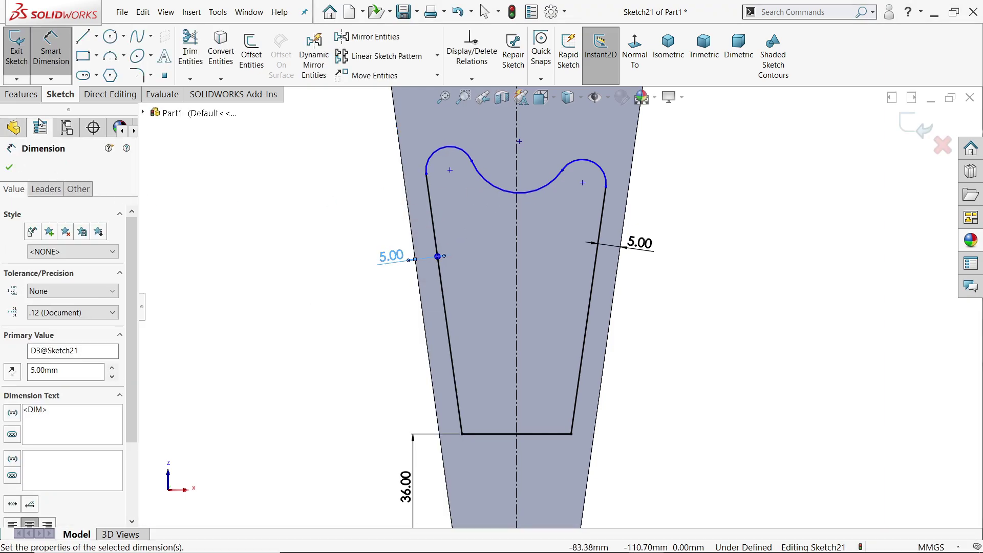
{"action": "key", "text": "Escape"}
Make the centre point of the profile's middle arc coincident with the vertical centreline
{"action": "scroll", "coordinate": [498, 144], "scroll_direction": "down", "scroll_amount": 3}
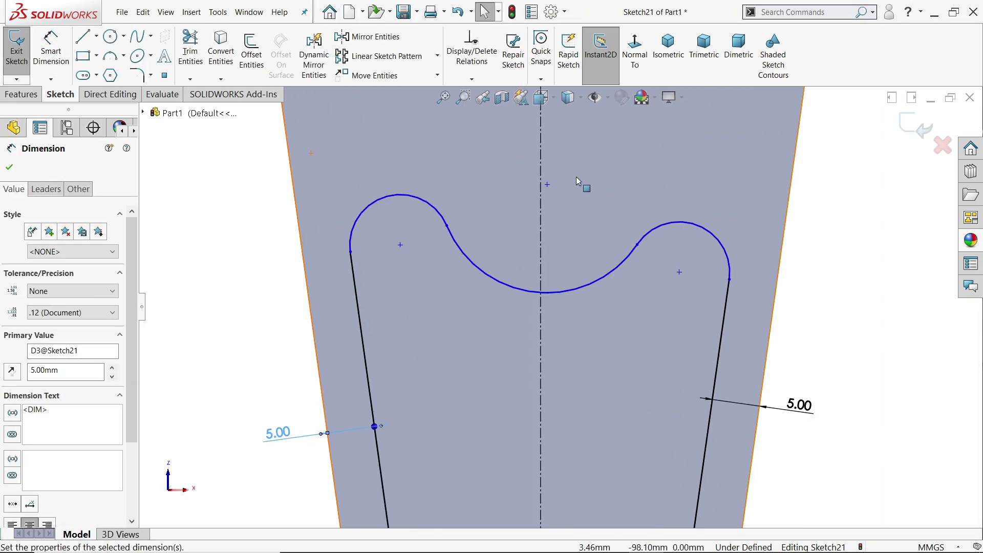
{"action": "left_click", "coordinate": [547, 185]}
{"action": "left_click", "coordinate": [541, 188], "text": "ctrl"}
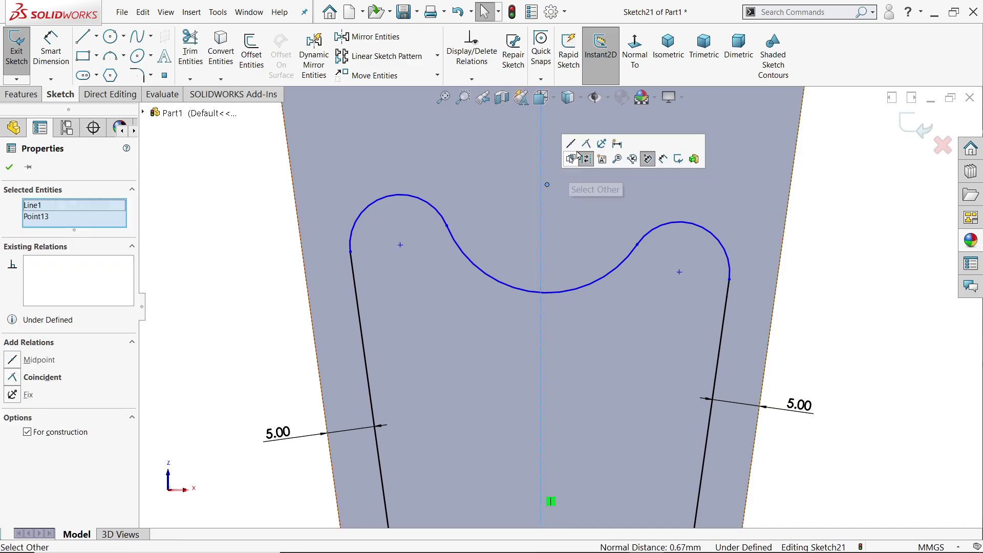
{"action": "left_click", "coordinate": [586, 143]}
Dimension the distance from the middle arc's centre to the profile's bottom line at 99 mm
{"action": "left_click", "coordinate": [51, 51]}
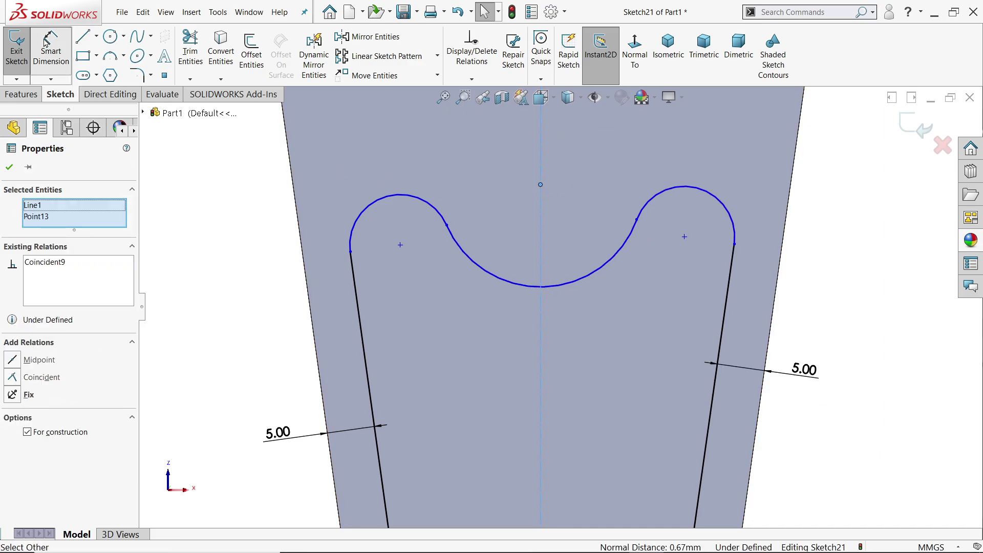
{"action": "left_click", "coordinate": [541, 186]}
{"action": "scroll", "coordinate": [555, 256], "scroll_direction": "up", "scroll_amount": 8}
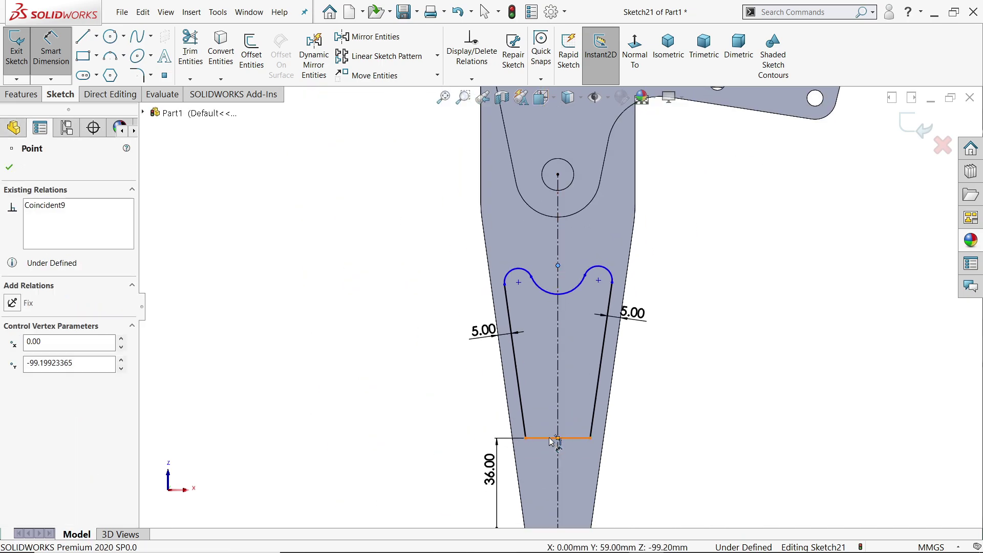
{"action": "left_click", "coordinate": [553, 438]}
{"action": "left_click", "coordinate": [425, 340]}
{"action": "type", "text": "99"}
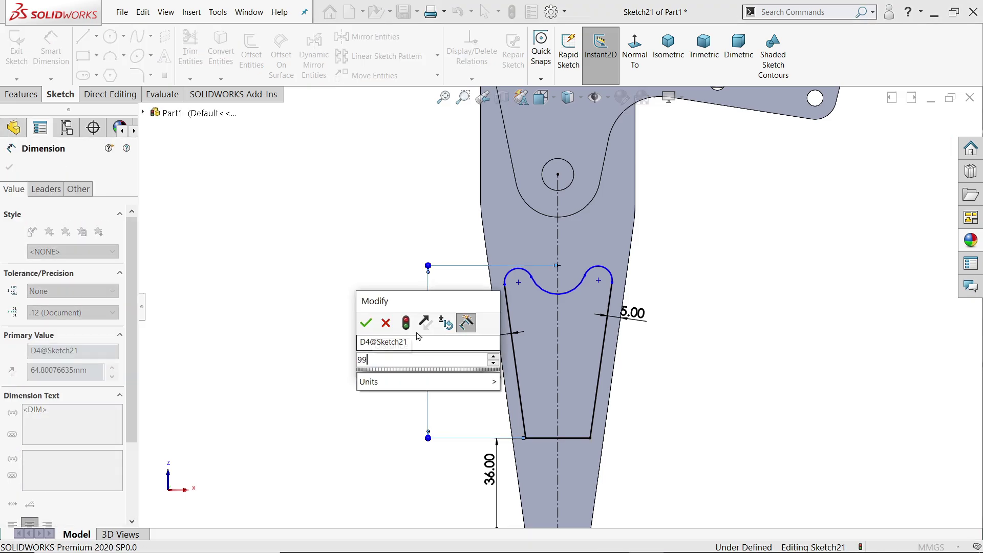
{"action": "left_click", "coordinate": [365, 322]}
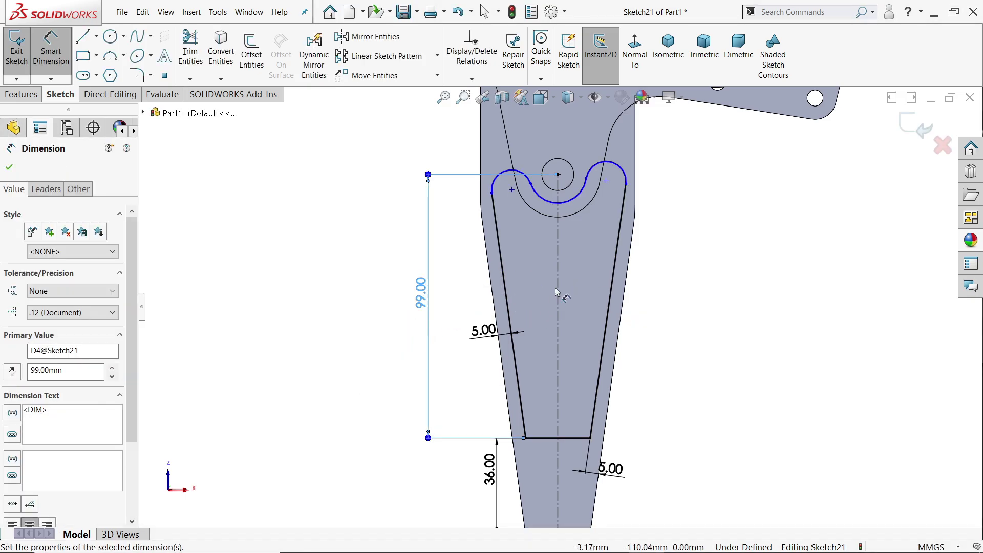
Dimension the radius of the profile's upper-left arc at 8 mm
{"action": "scroll", "coordinate": [538, 194], "scroll_direction": "down", "scroll_amount": 3}
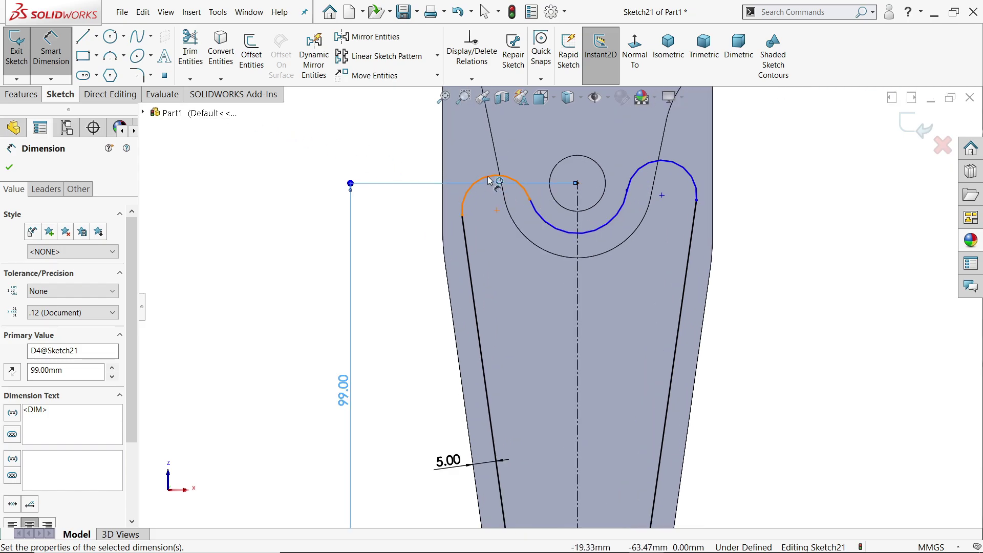
{"action": "left_click", "coordinate": [489, 180]}
{"action": "left_click", "coordinate": [464, 151]}
{"action": "type", "text": "8"}
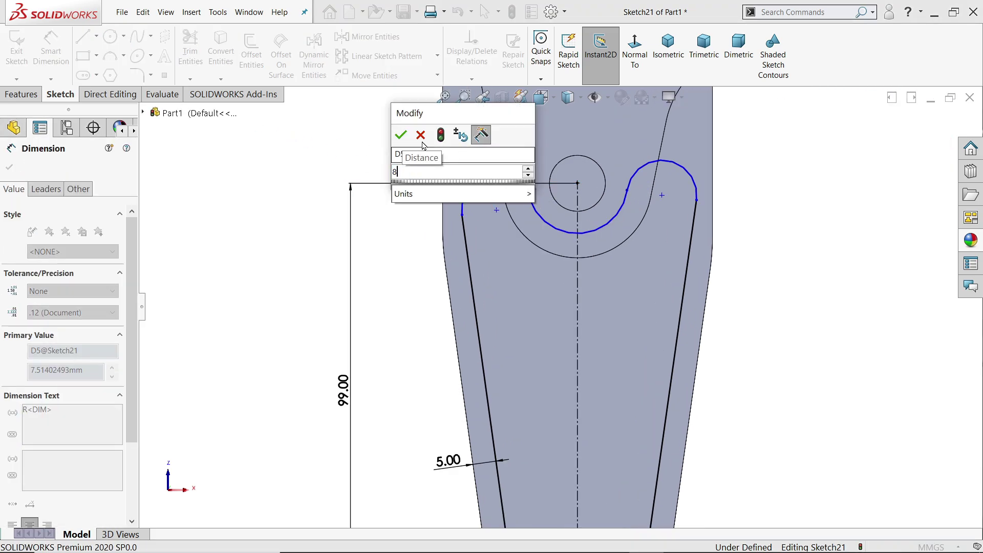
{"action": "left_click", "coordinate": [400, 135]}
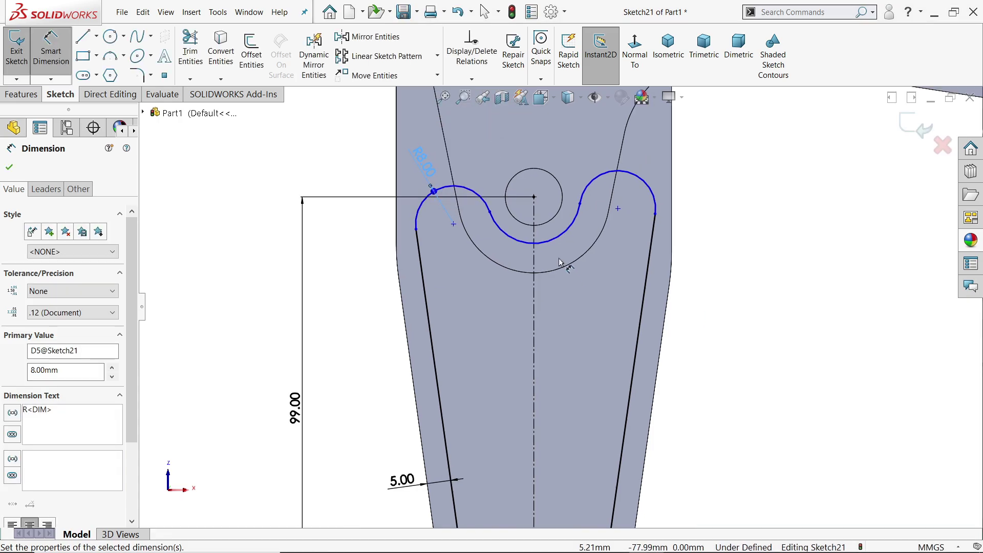
Dimension the radius of the profile's middle arc at 16 mm
{"action": "left_click", "coordinate": [555, 242]}
{"action": "left_click", "coordinate": [570, 304]}
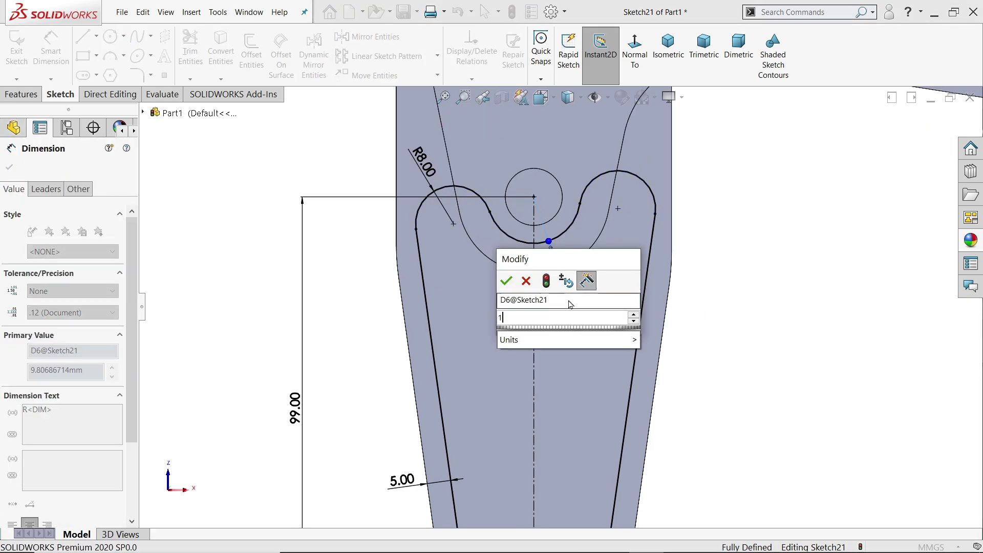
{"action": "type", "text": "16"}
{"action": "key", "text": "Escape"}
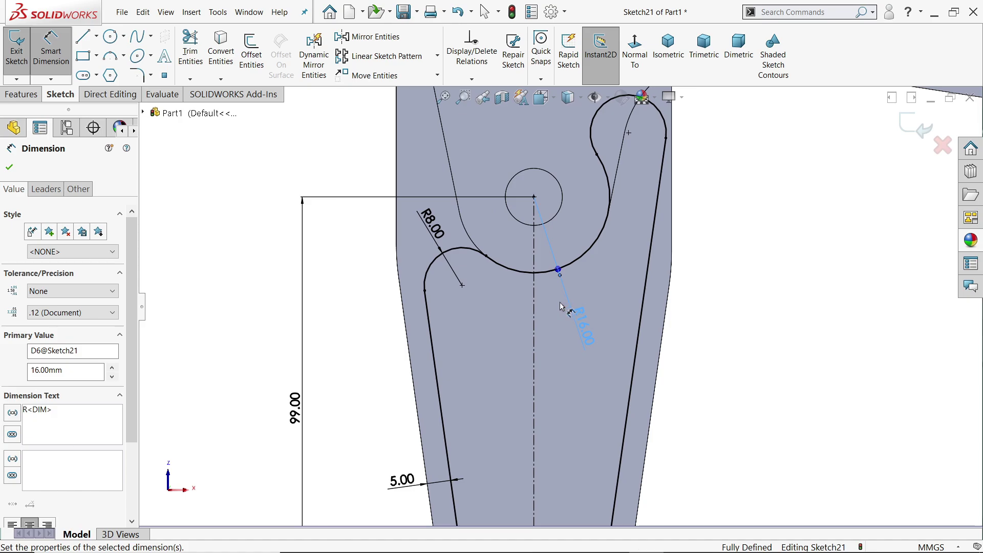
{"action": "left_click", "coordinate": [9, 168]}
{"action": "scroll", "coordinate": [559, 305], "scroll_direction": "up", "scroll_amount": 3}
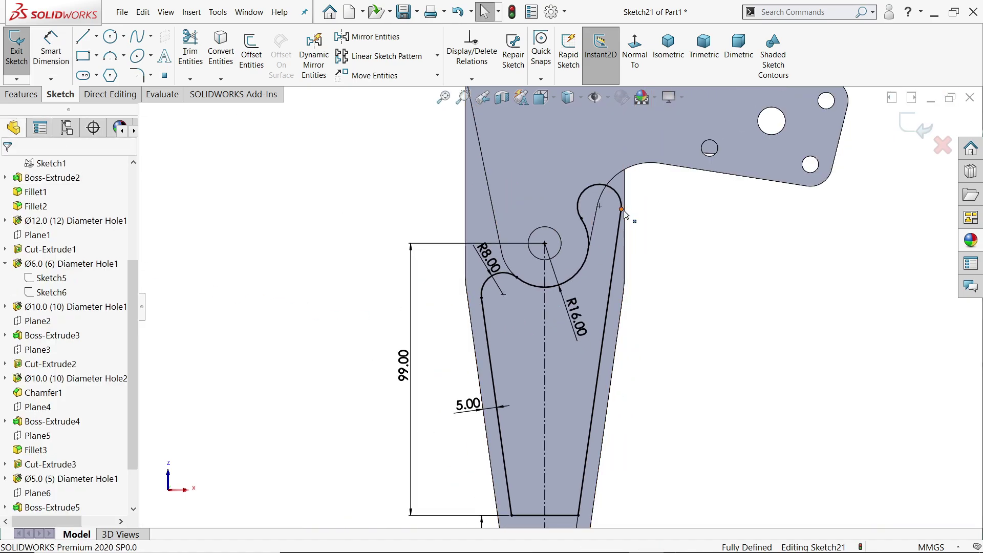
Delete the tangent relation between the middle arc and the upper-right arc
{"action": "left_click", "coordinate": [621, 209]}
{"action": "left_click", "coordinate": [577, 205]}
{"action": "scroll", "coordinate": [611, 292], "scroll_direction": "down", "scroll_amount": 1}
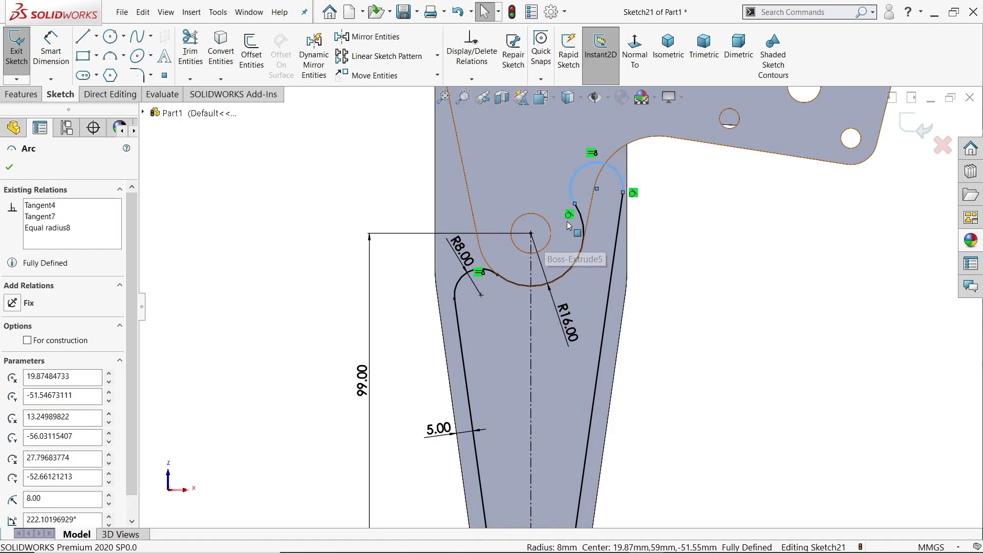
{"action": "key", "text": "Escape"}
{"action": "left_click", "coordinate": [569, 216]}
{"action": "key", "text": "Delete"}
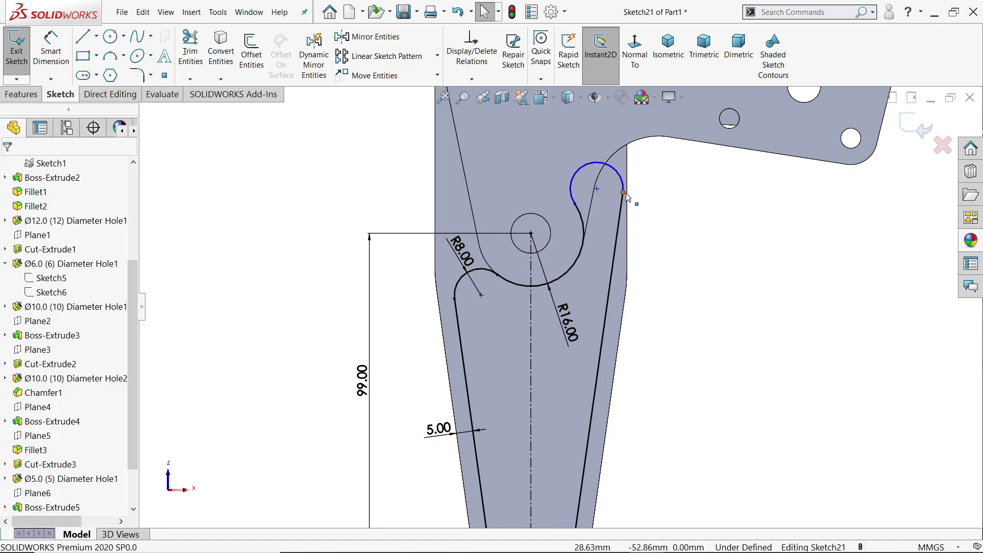
Shift the joint between the middle and upper-right arcs slightly downward and delete the middle arc from the profile
{"action": "left_click", "coordinate": [497, 276]}
{"action": "left_click", "coordinate": [574, 204]}
{"action": "left_click_drag", "start_coordinate": [575, 205], "coordinate": [580, 228]}
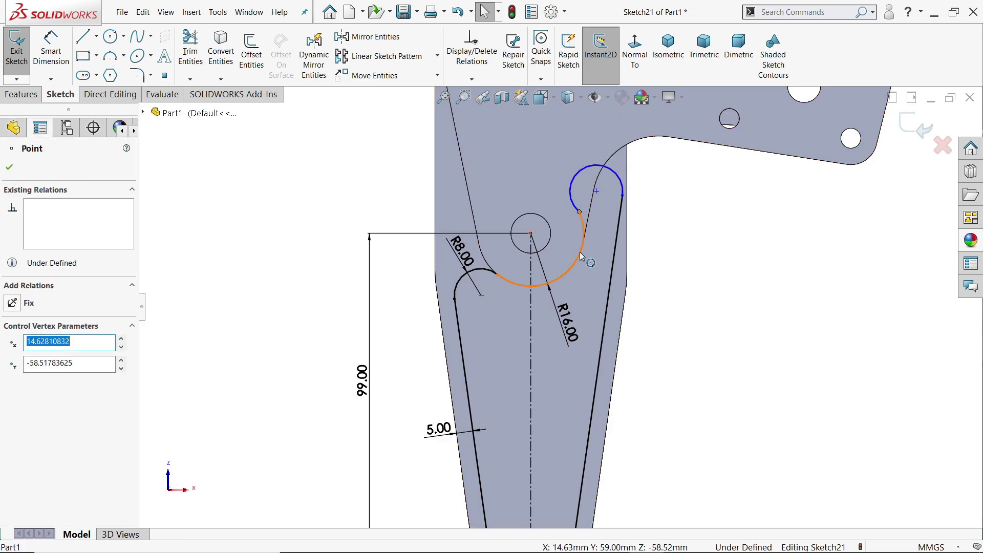
{"action": "left_click", "coordinate": [574, 268]}
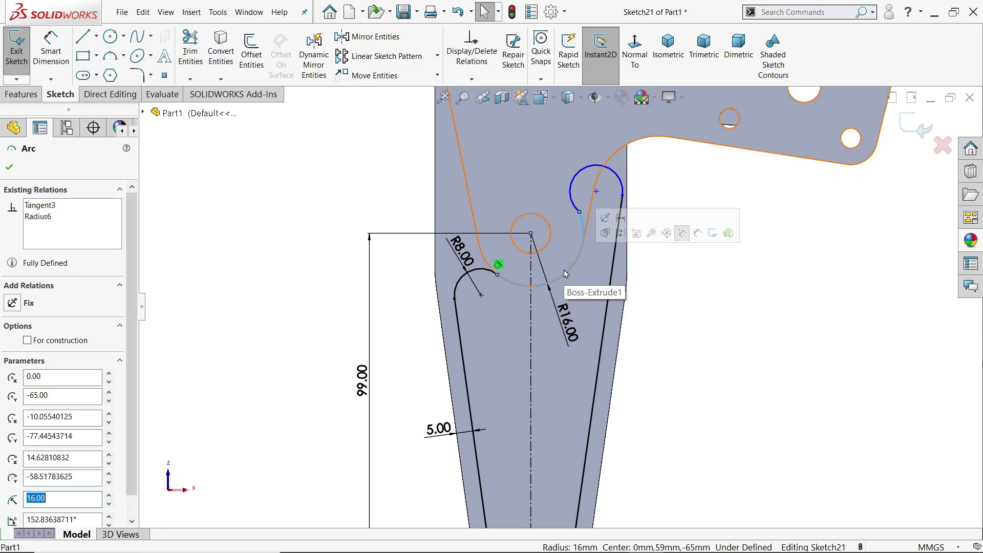
{"action": "key", "text": "Delete"}
{"action": "left_click", "coordinate": [429, 269]}
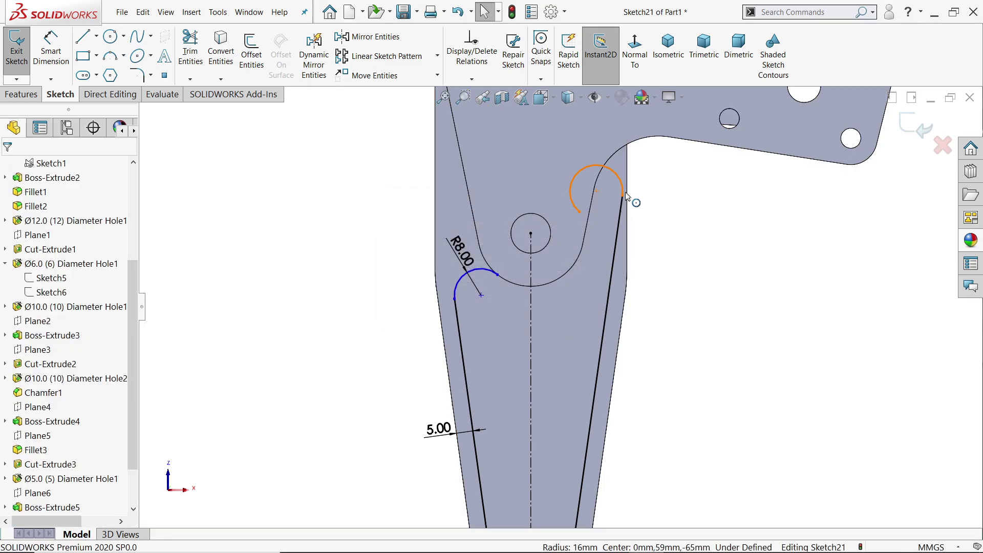
Move the upper-right arc down along the right side line until it is roughly level with the upper-left arc
{"action": "left_click_drag", "start_coordinate": [622, 199], "coordinate": [613, 250]}
{"action": "mouse_move", "coordinate": [605, 284]}
{"action": "left_mouse_down"}
{"action": "mouse_move", "coordinate": [601, 306]}
{"action": "mouse_move", "coordinate": [609, 305]}
{"action": "mouse_move", "coordinate": [597, 300]}
{"action": "left_mouse_up"}
{"action": "scroll", "coordinate": [577, 263], "scroll_direction": "down", "scroll_amount": 2}
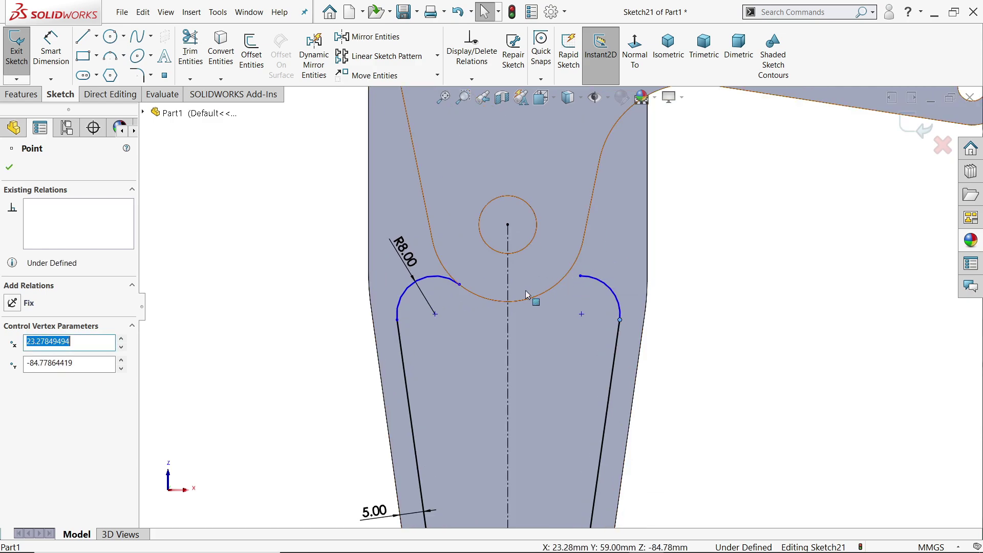
Draw a downward-bulging three-point arc of about 13.5 mm radius joining the inner ends of the two upper arcs
{"action": "left_click", "coordinate": [109, 57]}
{"action": "left_click", "coordinate": [460, 285]}
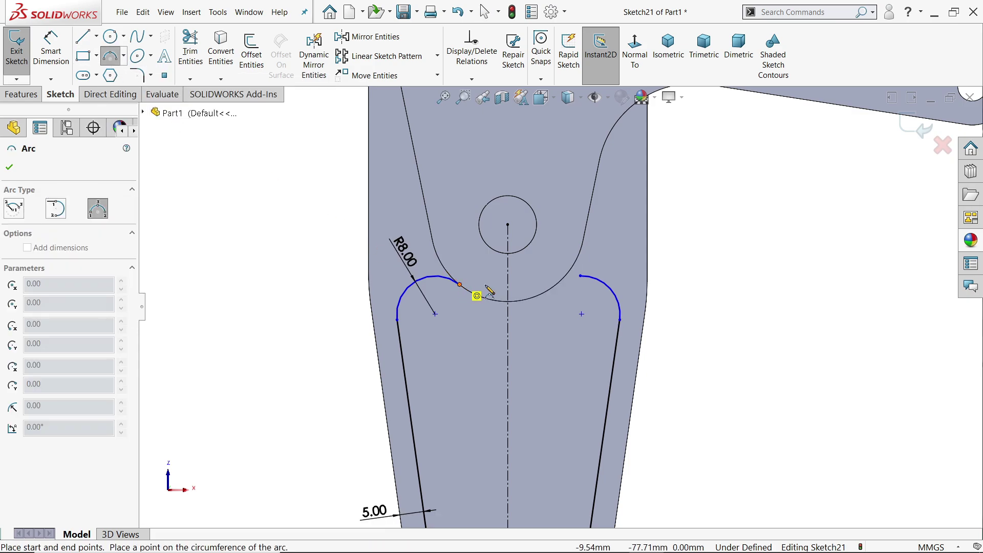
{"action": "left_click", "coordinate": [580, 276]}
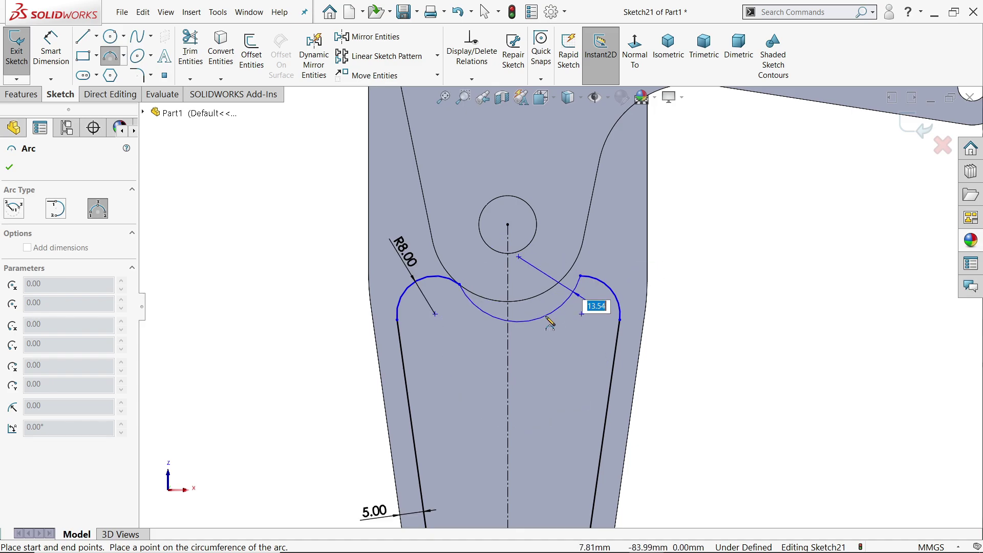
{"action": "left_click", "coordinate": [549, 323]}
{"action": "right_click", "coordinate": [715, 285]}
{"action": "left_click", "coordinate": [744, 292]}
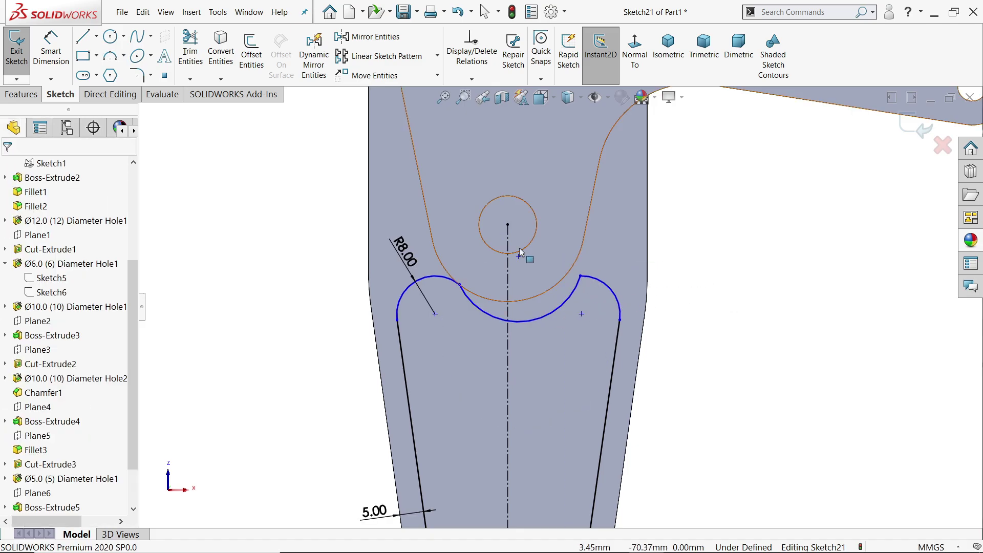
Merge the new middle arc's centre with the centreline's upper endpoint at the hole centre
{"action": "left_click", "coordinate": [507, 226]}
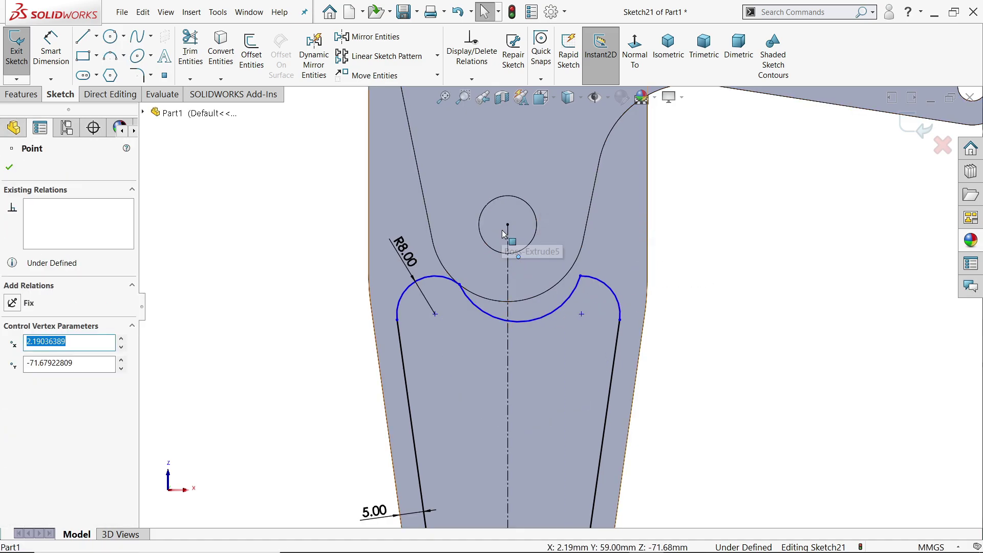
{"action": "left_click", "coordinate": [508, 225], "text": "ctrl"}
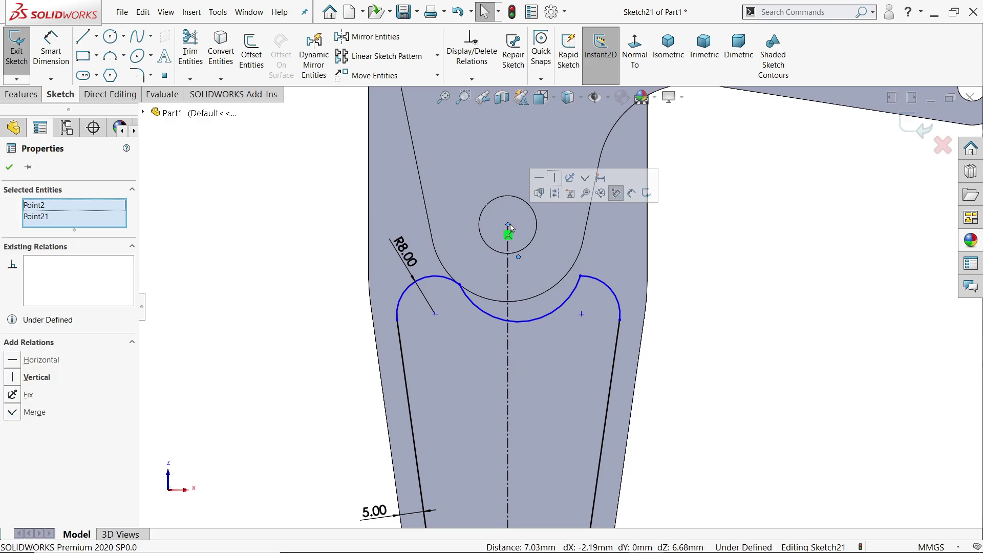
{"action": "left_click", "coordinate": [586, 180]}
Make the middle arc tangent to the upper-right arc at their shared endpoint
{"action": "left_click", "coordinate": [581, 247]}
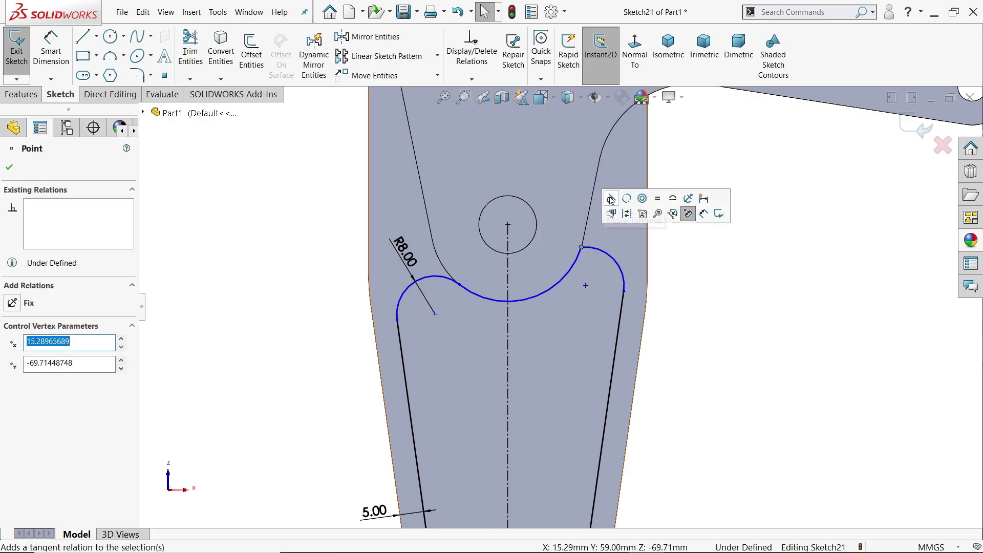
{"action": "left_click", "coordinate": [613, 202]}
{"action": "left_click", "coordinate": [735, 278]}
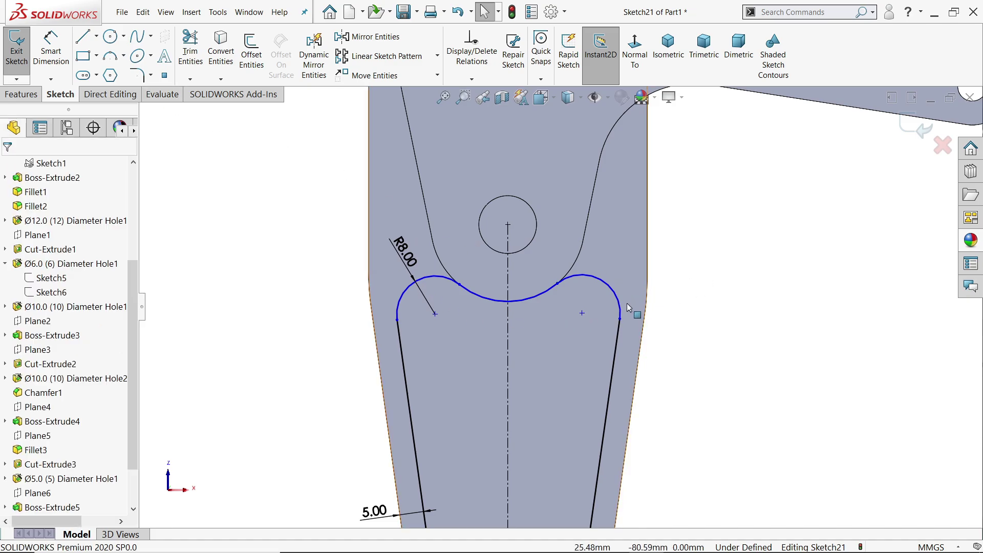
Dimension the radius of the new middle arc at 16 mm
{"action": "key", "text": "d"}
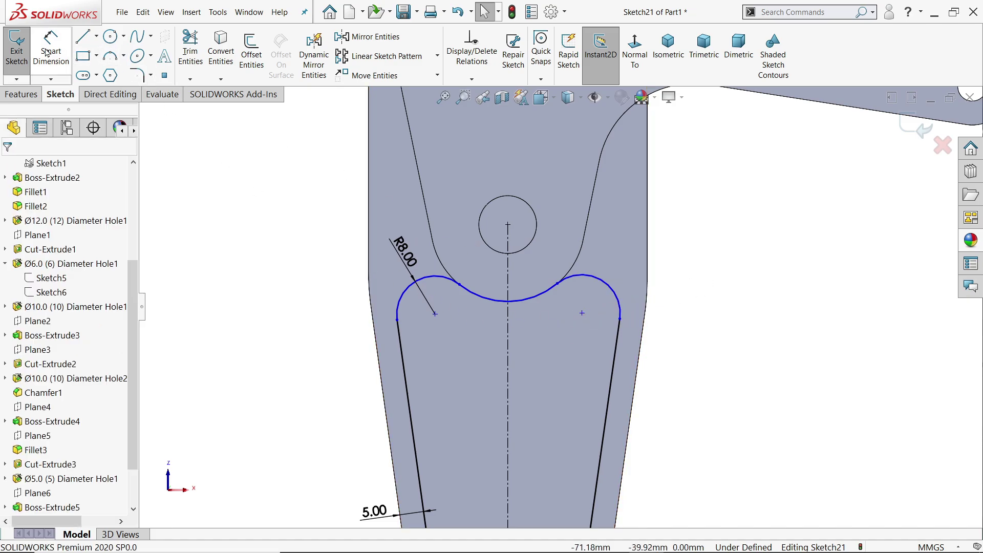
{"action": "left_click", "coordinate": [517, 305]}
{"action": "left_click", "coordinate": [532, 336]}
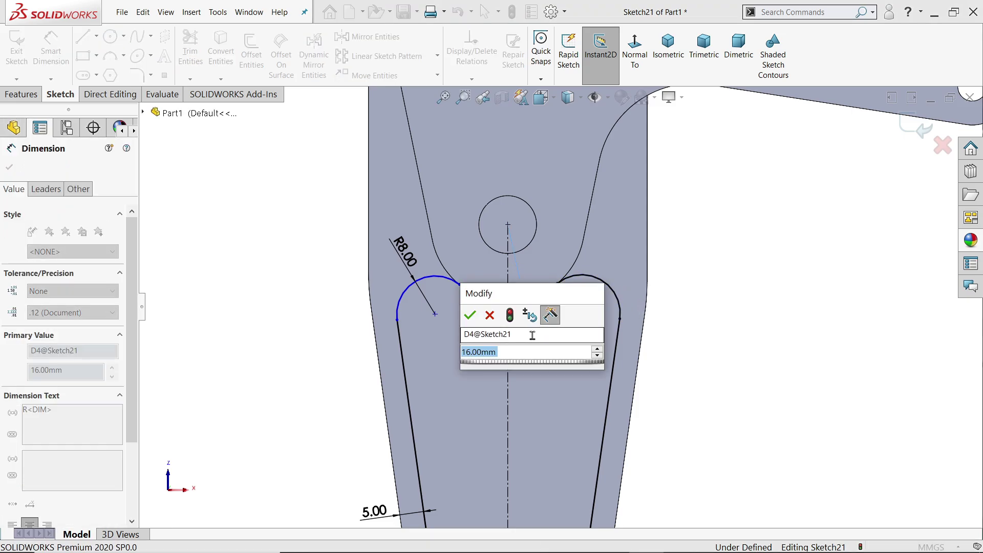
{"action": "left_click", "coordinate": [470, 315]}
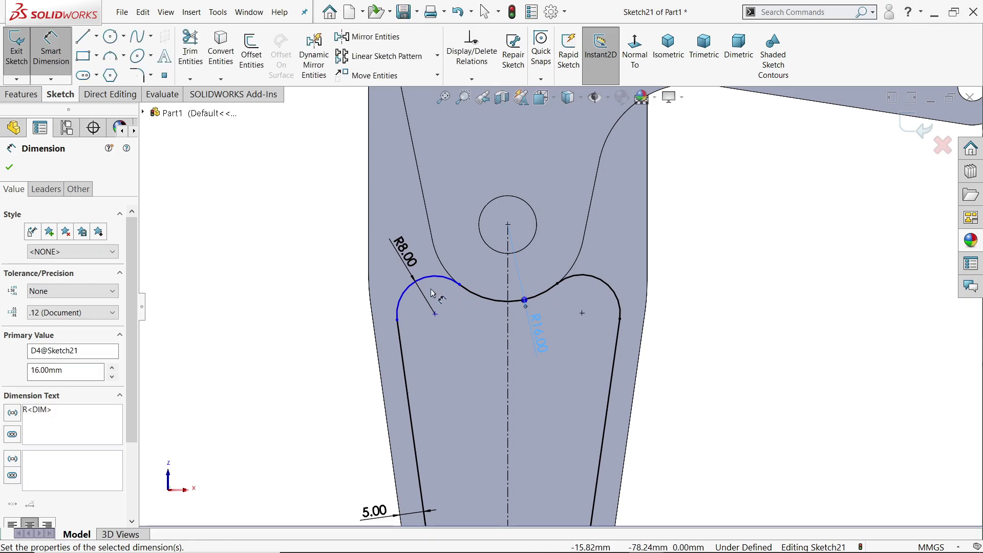
{"action": "left_click", "coordinate": [9, 168]}
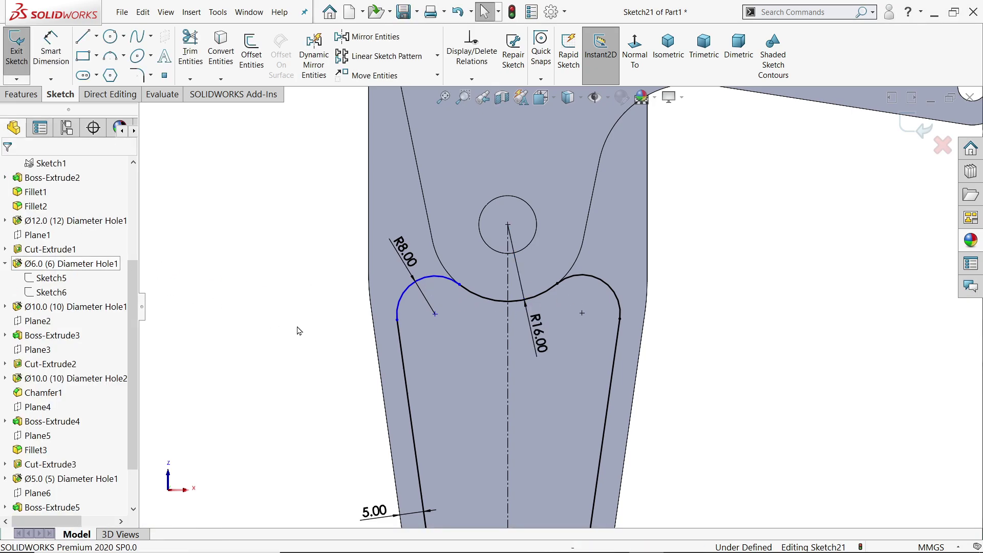
Make the middle arc tangent to the upper-left arc at their shared endpoint
{"action": "left_click", "coordinate": [459, 285]}
{"action": "left_click", "coordinate": [564, 255]}
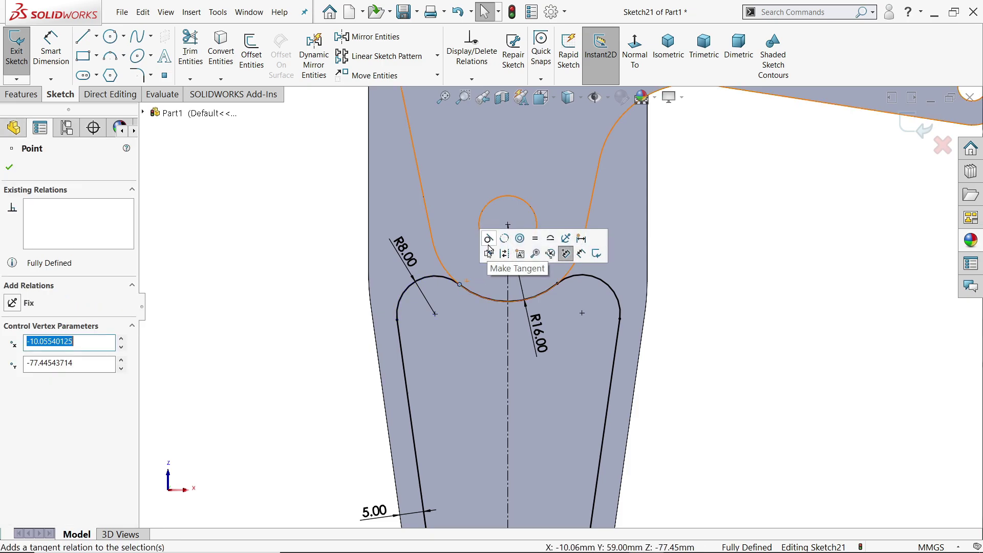
{"action": "left_click", "coordinate": [743, 293]}
Round both lower corners of the tapered pocket profile with 8 mm sketch fillets
{"action": "key", "text": "f"}
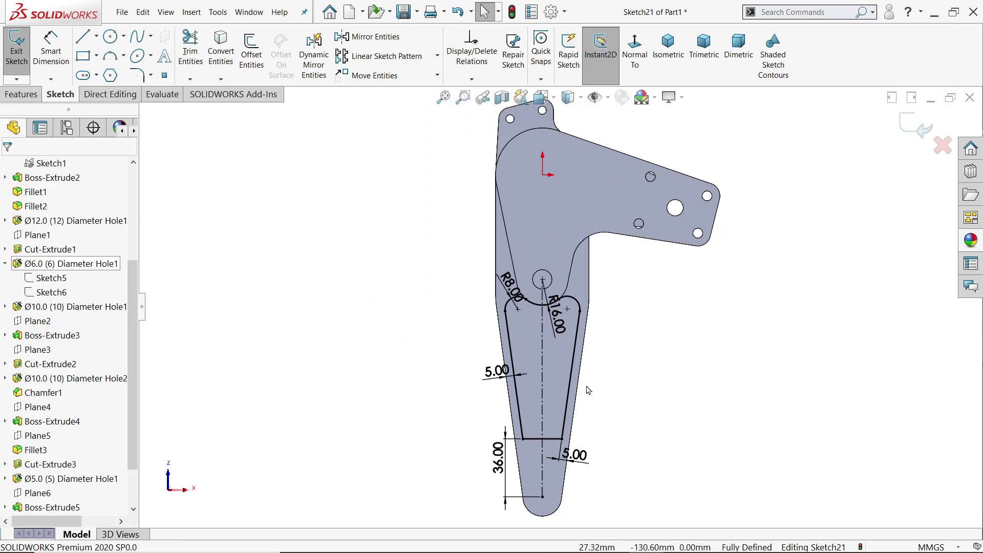
{"action": "scroll", "coordinate": [584, 460], "scroll_direction": "down", "scroll_amount": 3}
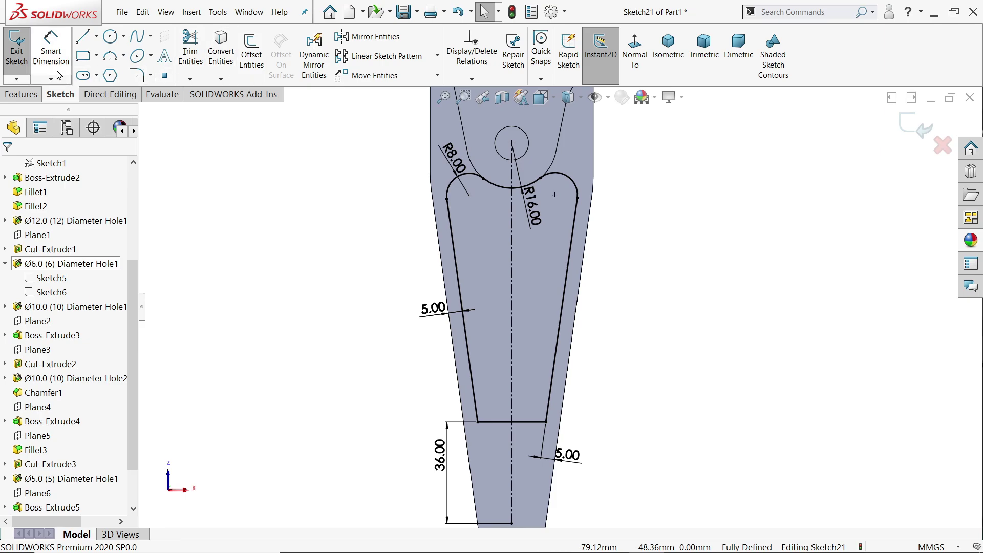
{"action": "left_click", "coordinate": [136, 75]}
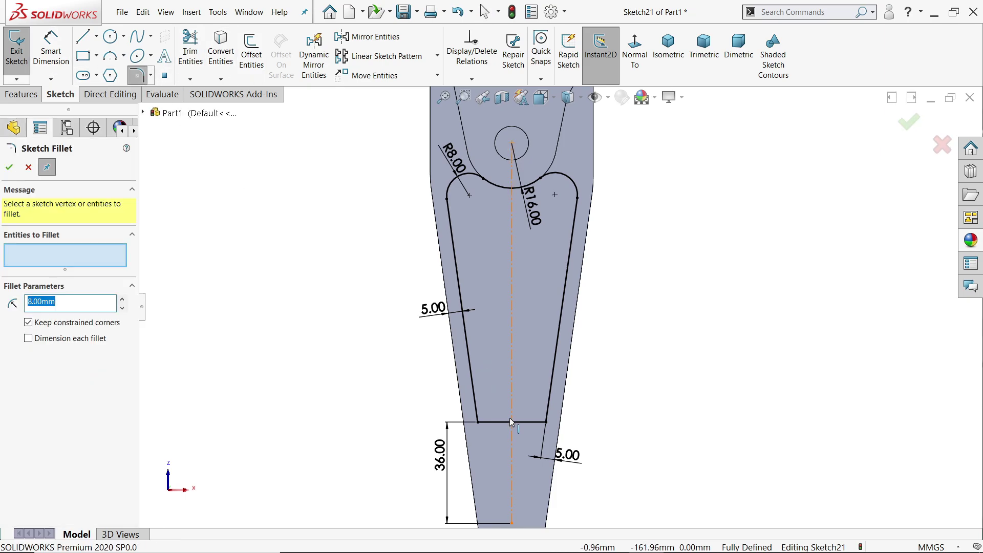
{"action": "scroll", "coordinate": [514, 430], "scroll_direction": "down", "scroll_amount": 3}
{"action": "left_click", "coordinate": [566, 399]}
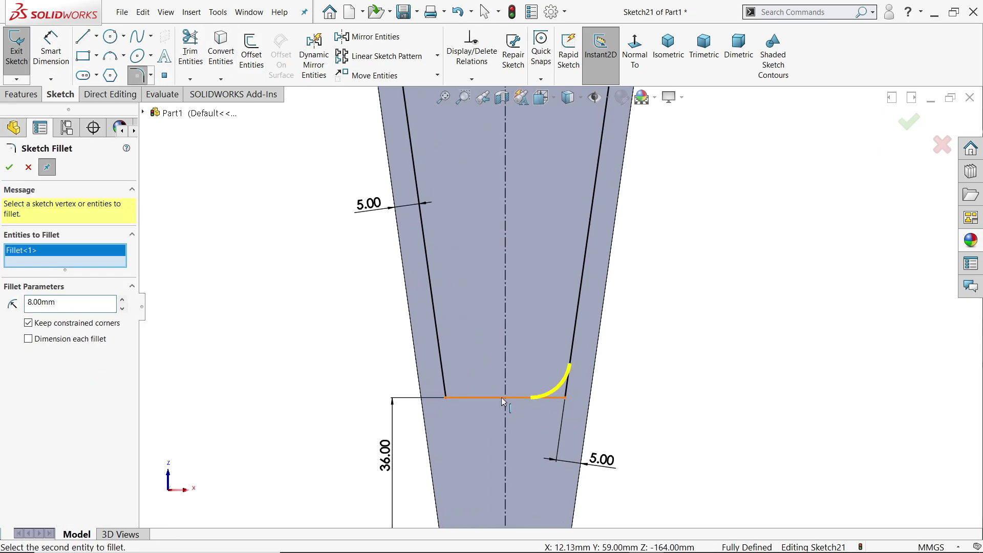
{"action": "left_click", "coordinate": [444, 399]}
{"action": "left_click", "coordinate": [9, 167]}
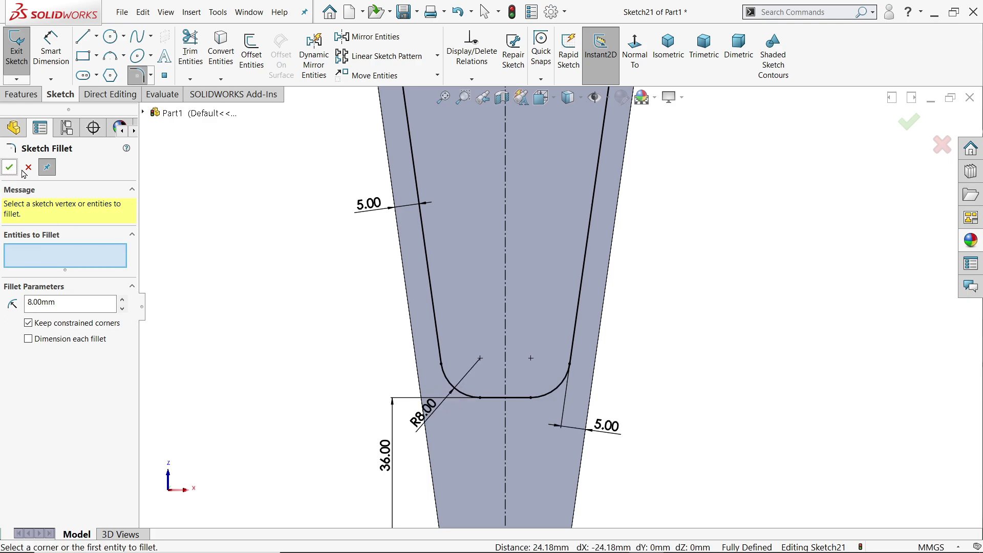
Cut the tapered profile into the arm as a blind pocket with a depth of (30-9)/2, or 10.5 mm
{"action": "key", "text": "z"}
{"action": "key", "text": "z"}
{"action": "key", "text": "z"}
{"action": "key", "text": "z"}
{"action": "key", "text": "z"}
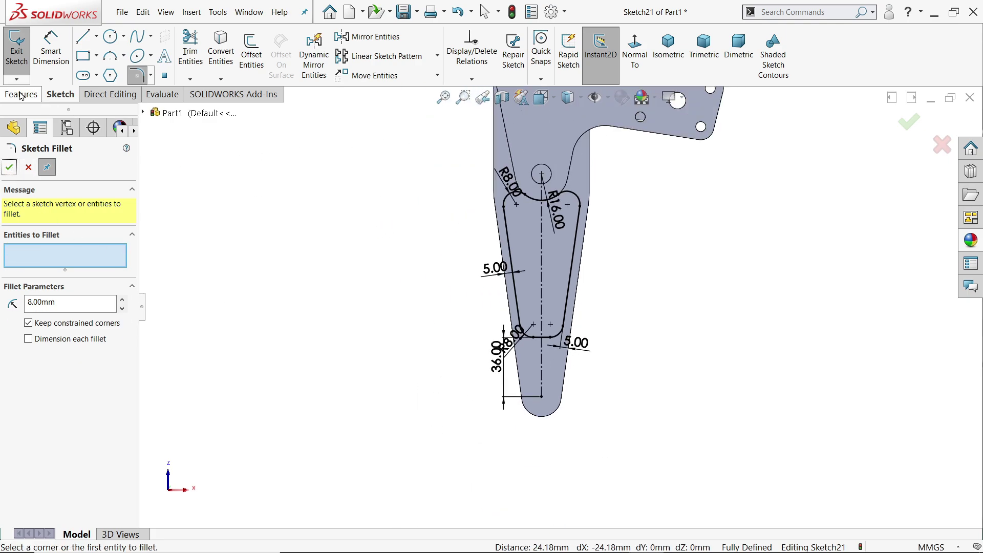
{"action": "left_click", "coordinate": [20, 95]}
{"action": "left_click", "coordinate": [25, 170]}
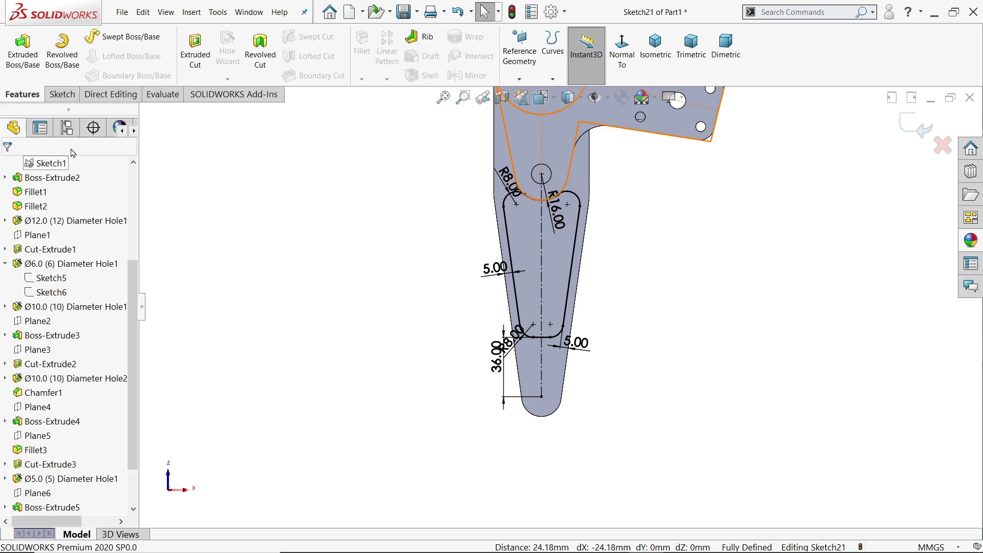
{"action": "left_click", "coordinate": [196, 57]}
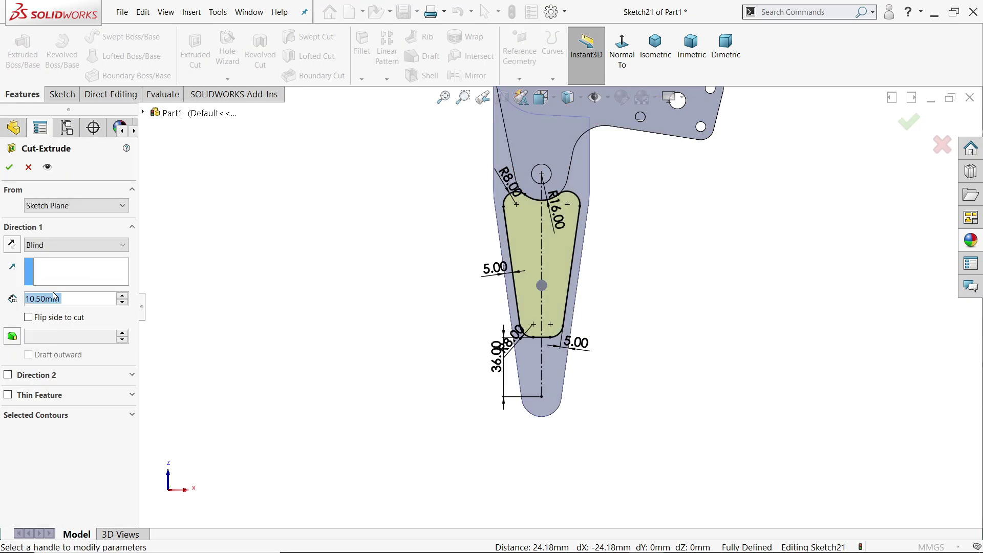
{"action": "type", "text": "(30"}
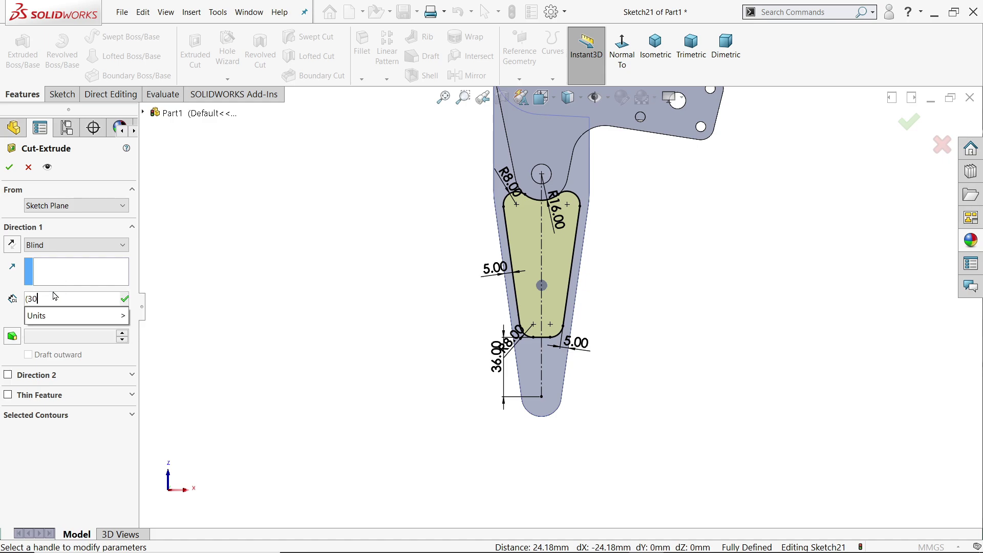
{"action": "type", "text": "-9)"}
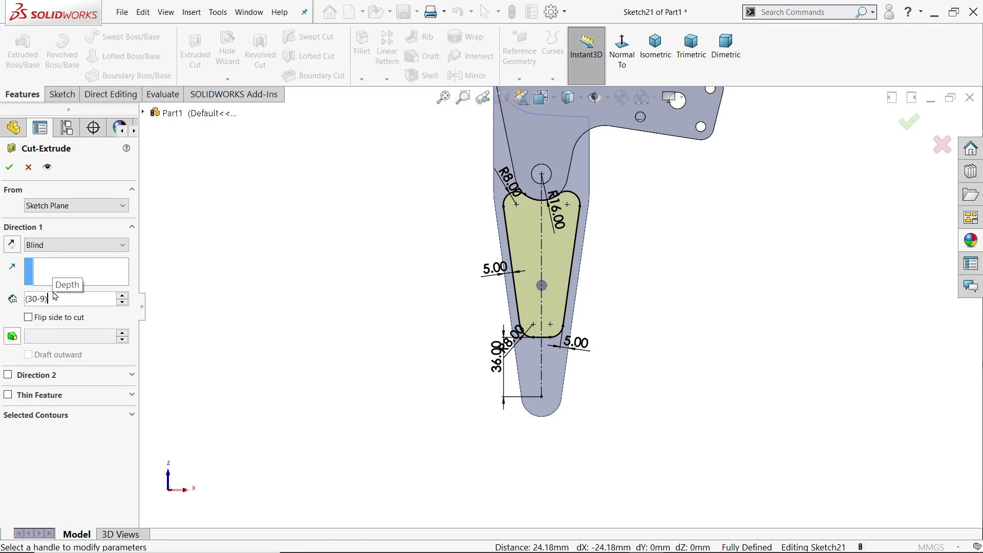
{"action": "type", "text": "/2"}
{"action": "key", "text": "Return"}
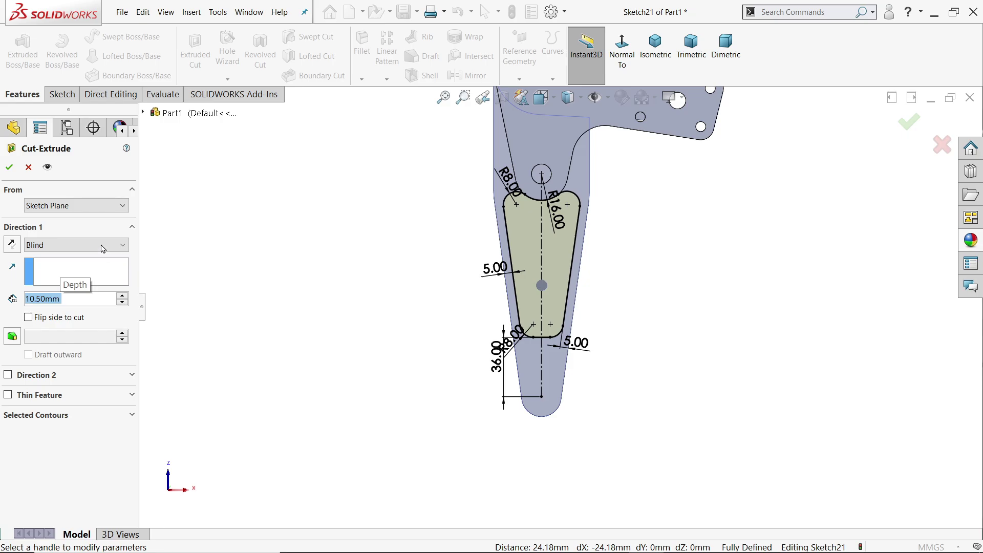
{"action": "key", "text": "Return"}
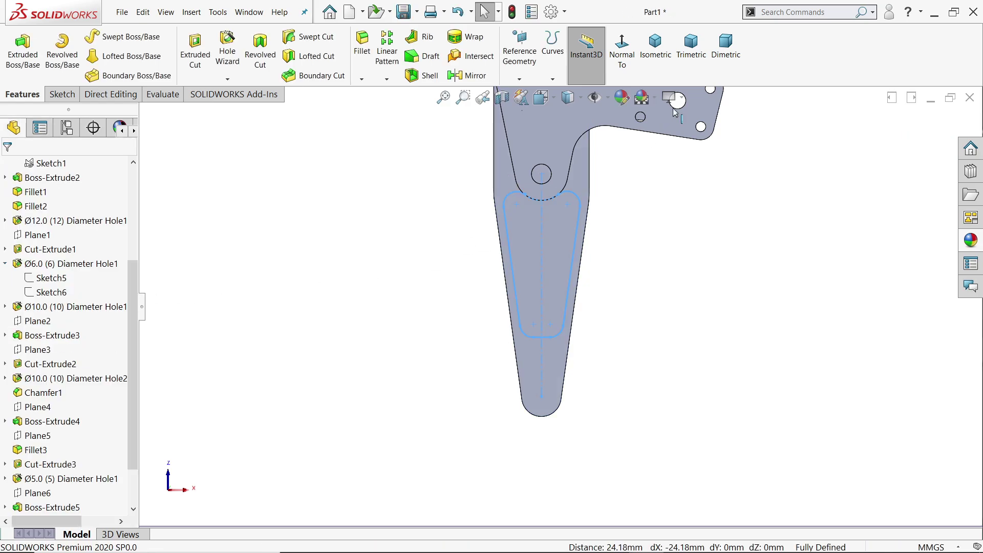
Inspect the long arm and its pocket on the cylindrical hub side from an orbited isometric view
{"action": "left_click", "coordinate": [647, 60]}
{"action": "middle_click_drag", "start_coordinate": [573, 153], "coordinate": [578, 375]}
{"action": "middle_click_drag", "start_coordinate": [610, 408], "coordinate": [620, 337]}
{"action": "scroll", "coordinate": [605, 307], "scroll_direction": "down", "scroll_amount": 1}
{"action": "scroll", "coordinate": [594, 287], "scroll_direction": "up", "scroll_amount": 1}
{"action": "scroll", "coordinate": [575, 251], "scroll_direction": "down", "scroll_amount": 3}
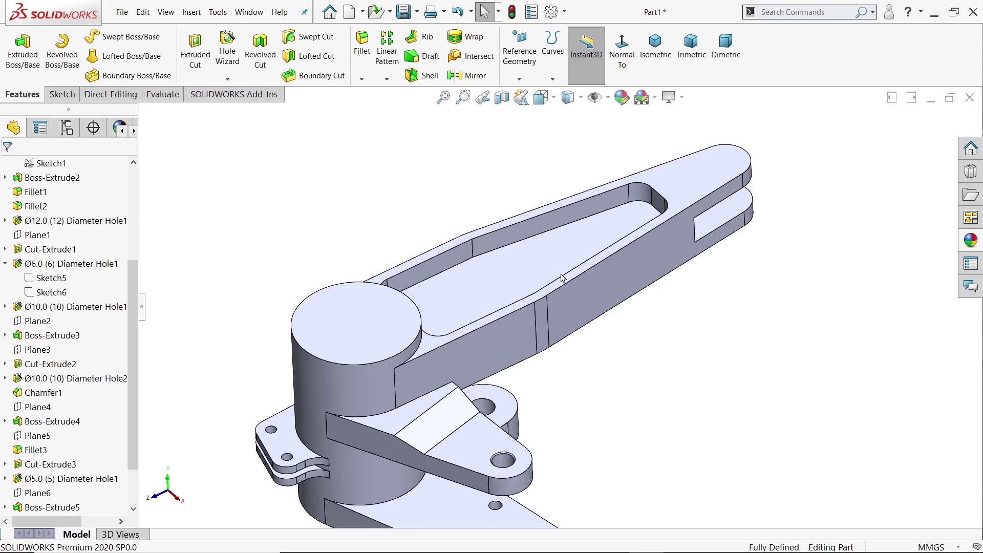
{"action": "middle_click_drag", "start_coordinate": [565, 278], "coordinate": [559, 277]}
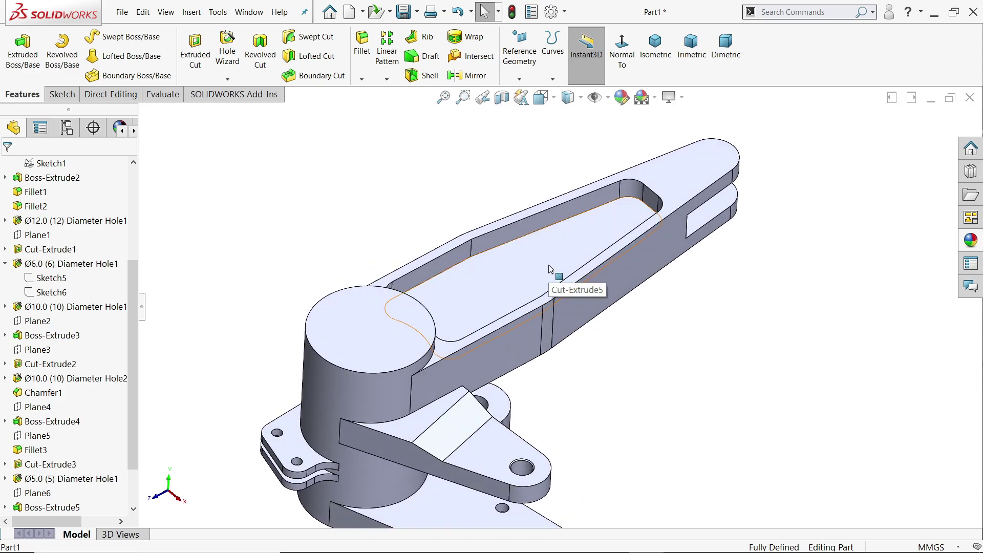
Set up a Hole Wizard drill-size hole with a size of Ø3.5 and the Up To Next end condition
{"action": "left_click", "coordinate": [227, 46]}
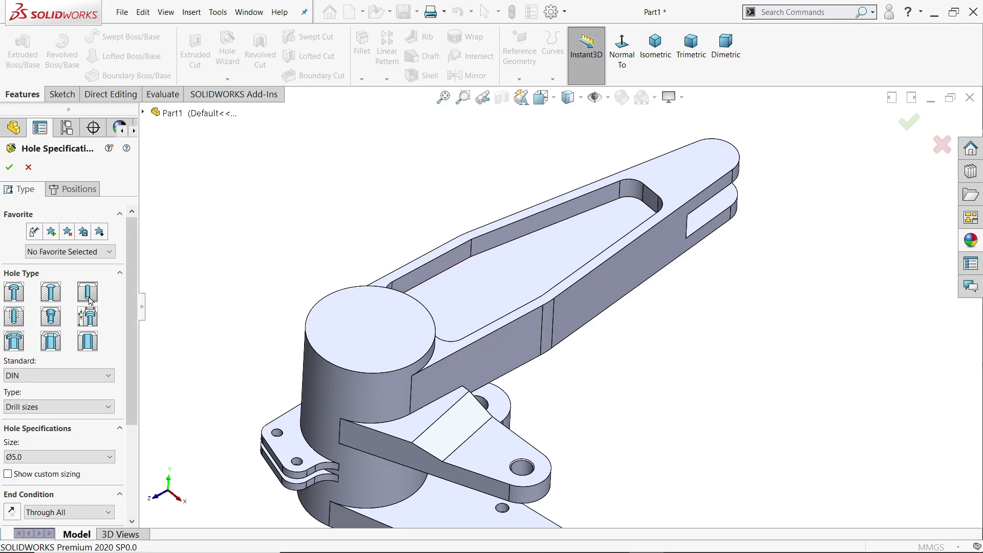
{"action": "left_click", "coordinate": [27, 457]}
{"action": "scroll", "coordinate": [35, 389], "scroll_direction": "up", "scroll_amount": 15}
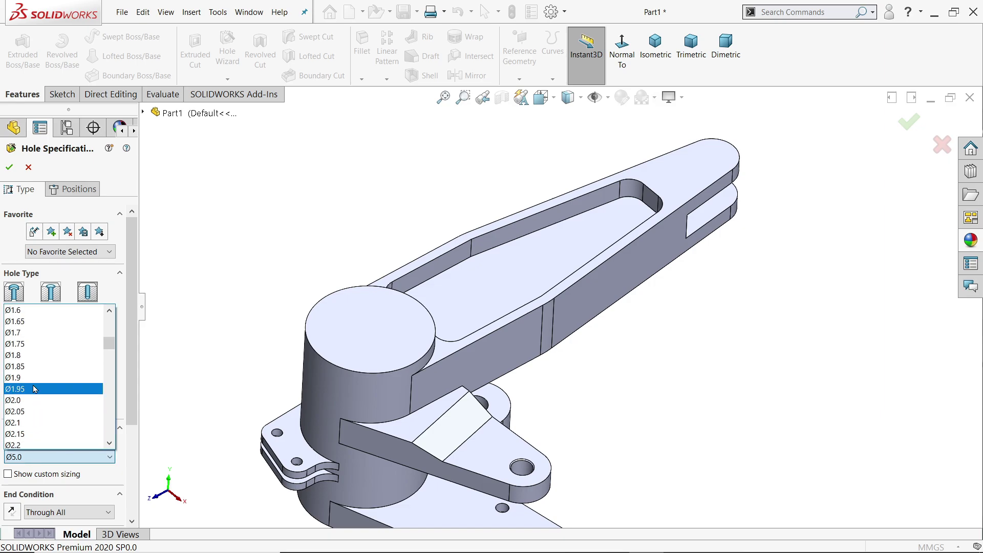
{"action": "scroll", "coordinate": [35, 389], "scroll_direction": "down", "scroll_amount": 5}
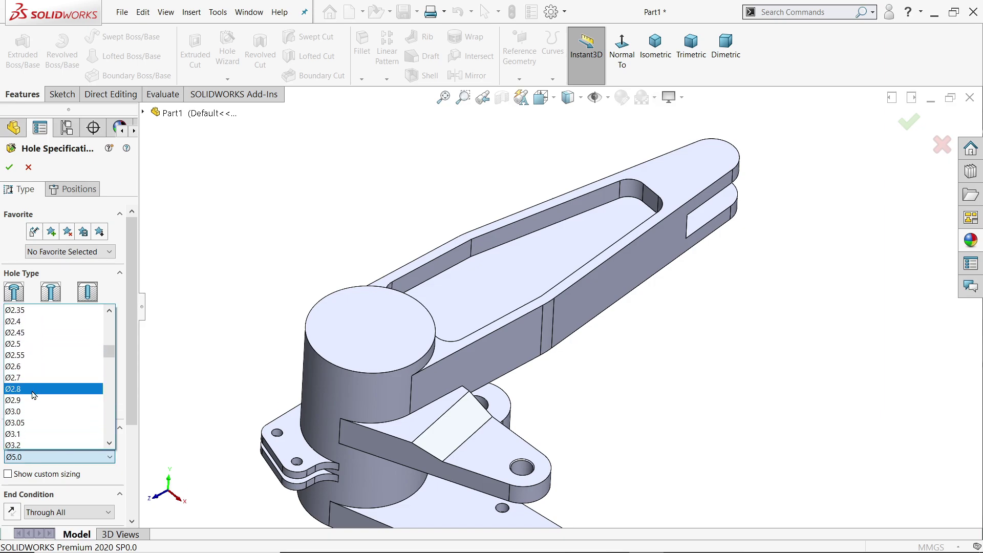
{"action": "scroll", "coordinate": [34, 394], "scroll_direction": "down", "scroll_amount": 3}
{"action": "left_click", "coordinate": [36, 410]}
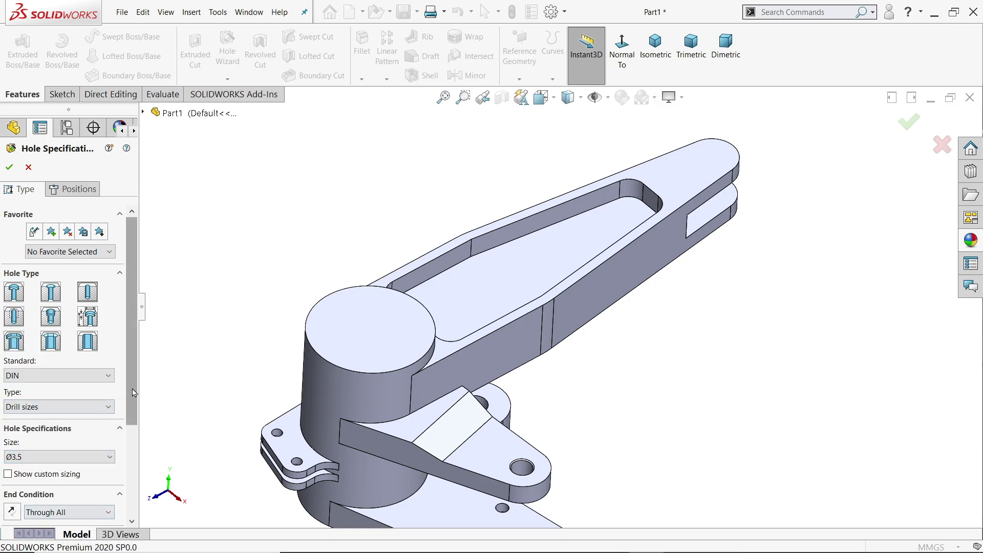
{"action": "scroll", "coordinate": [58, 445], "scroll_direction": "down", "scroll_amount": 4}
{"action": "left_click", "coordinate": [57, 414]}
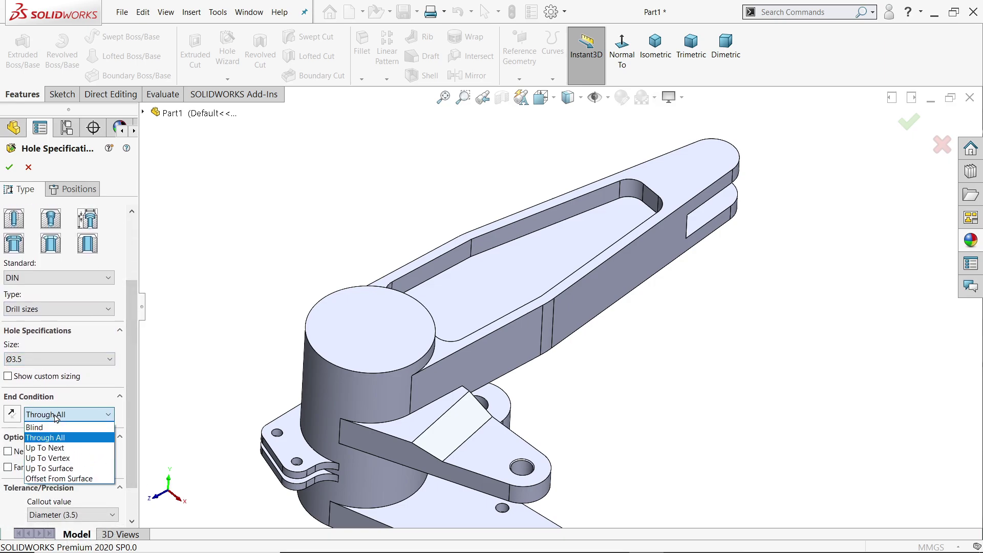
{"action": "left_click", "coordinate": [57, 448]}
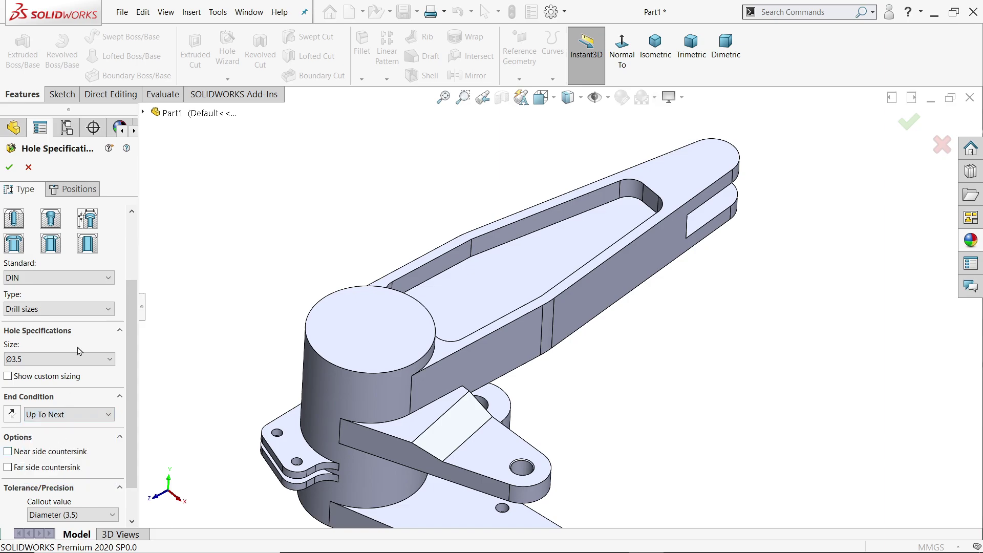
Place two hole points on the pocket floor of the long arm, one above the other along its centre
{"action": "left_click", "coordinate": [83, 189]}
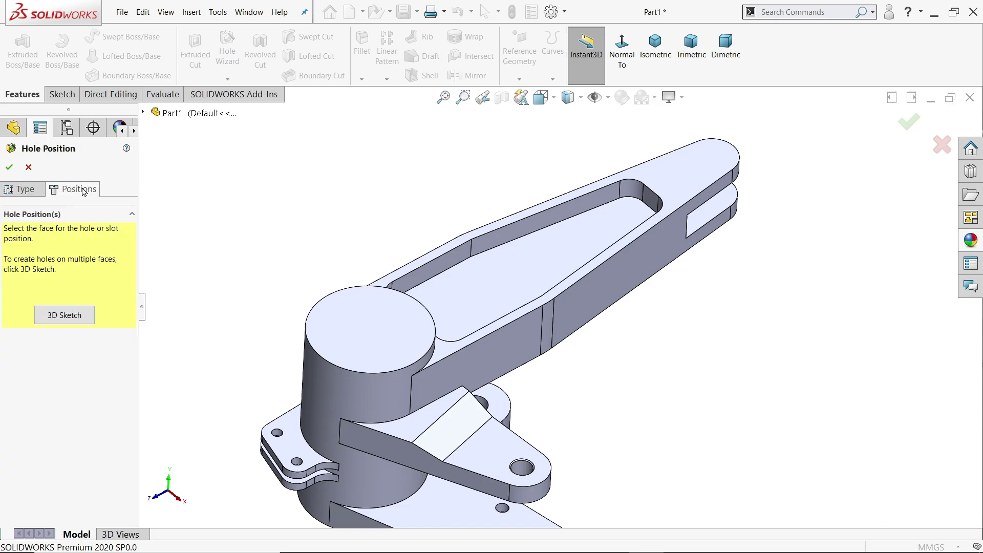
{"action": "left_click", "coordinate": [544, 254]}
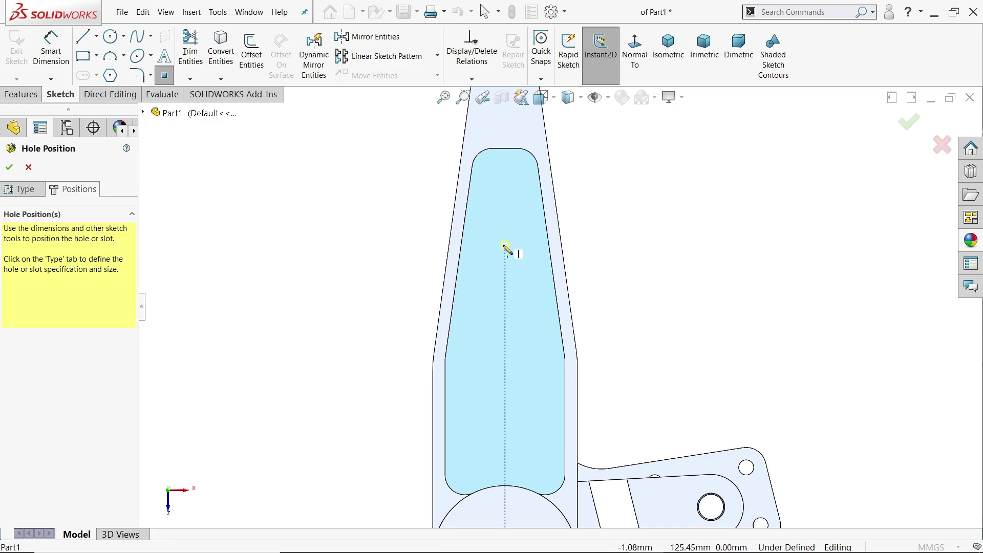
{"action": "left_click", "coordinate": [505, 245]}
{"action": "left_click", "coordinate": [504, 349]}
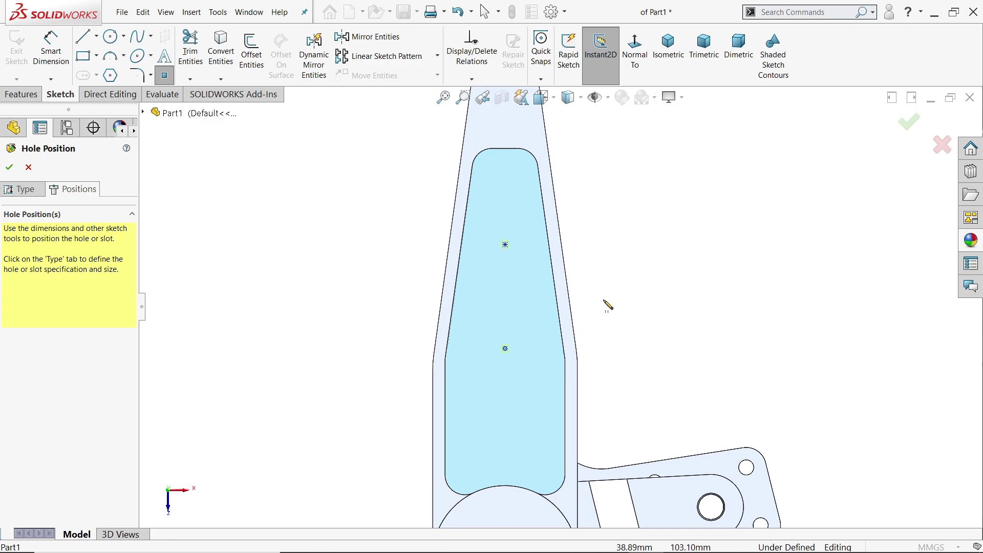
{"action": "key", "text": "Escape"}
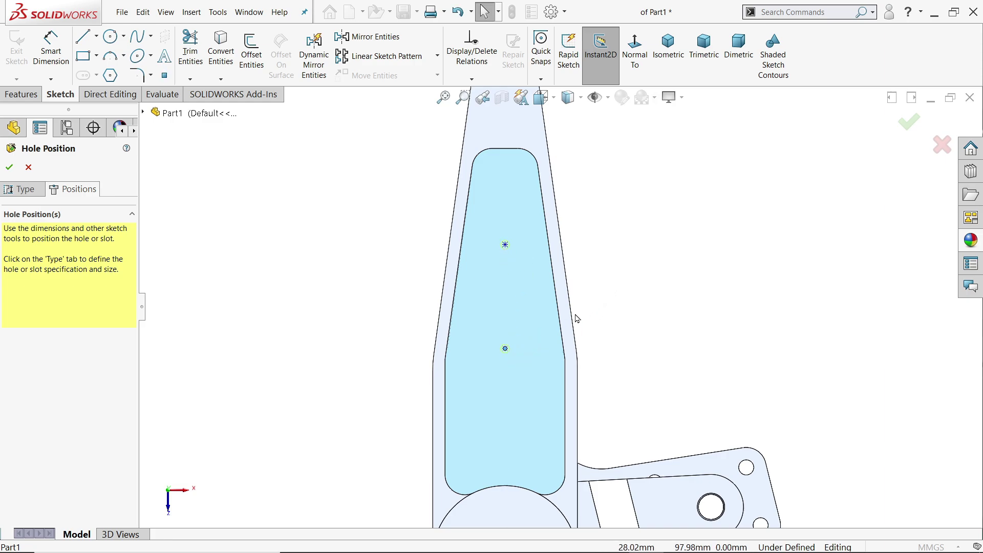
Align both hole points vertically with the sketch origin at the hub centre
{"action": "scroll", "coordinate": [577, 318], "scroll_direction": "up", "scroll_amount": 4}
{"action": "scroll", "coordinate": [534, 461], "scroll_direction": "down", "scroll_amount": 2}
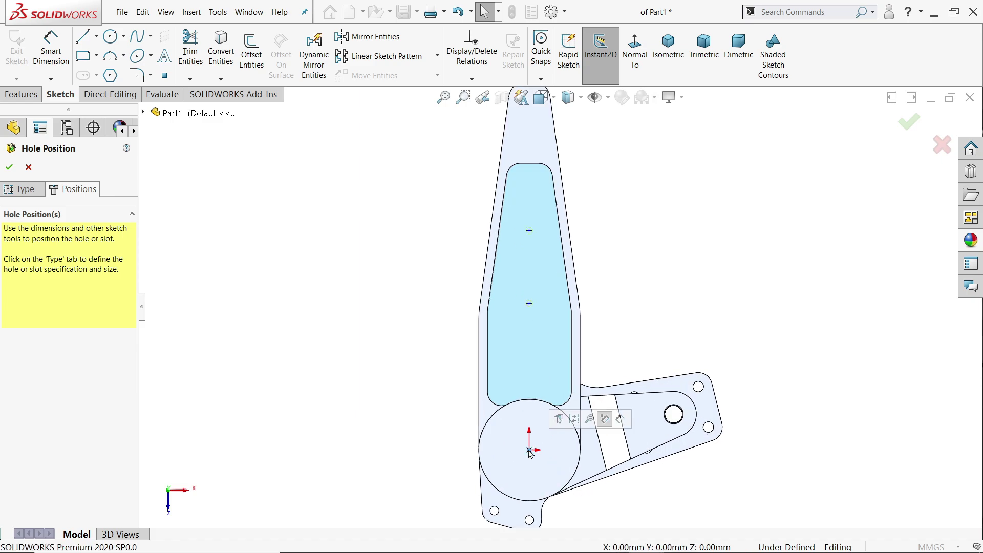
{"action": "left_click", "coordinate": [529, 304], "text": "ctrl"}
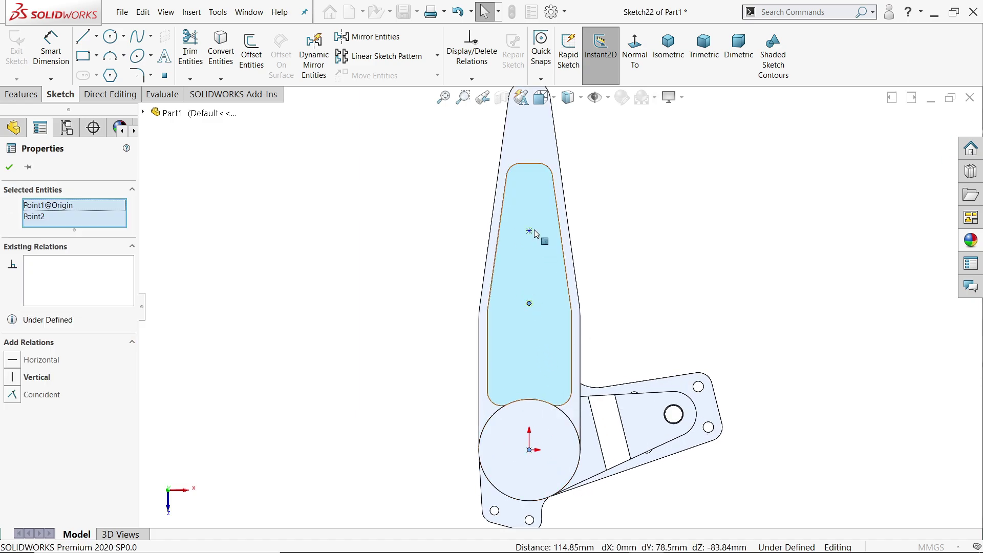
{"action": "left_click", "coordinate": [529, 230], "text": "ctrl"}
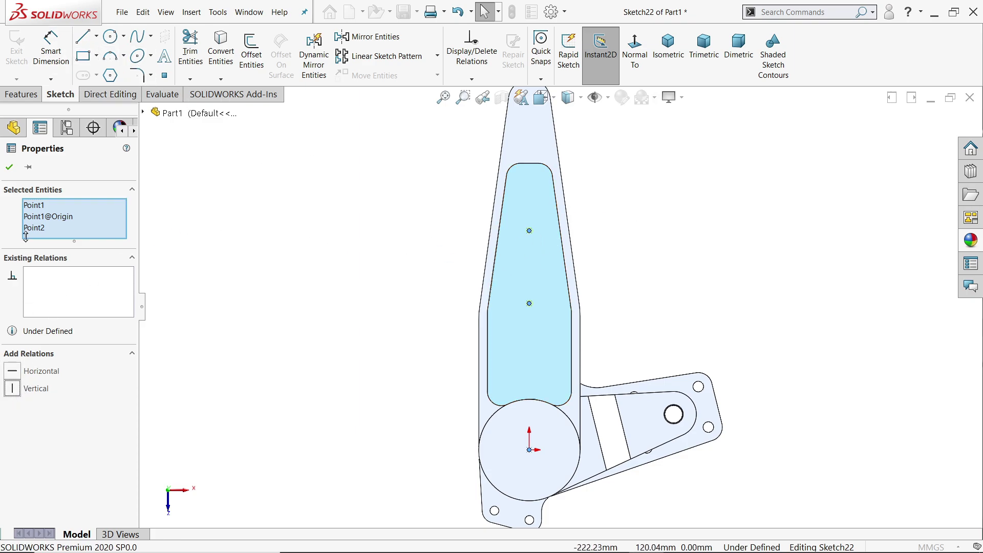
Dimension the vertical distance between the two hole points at 45 mm
{"action": "left_click", "coordinate": [50, 50]}
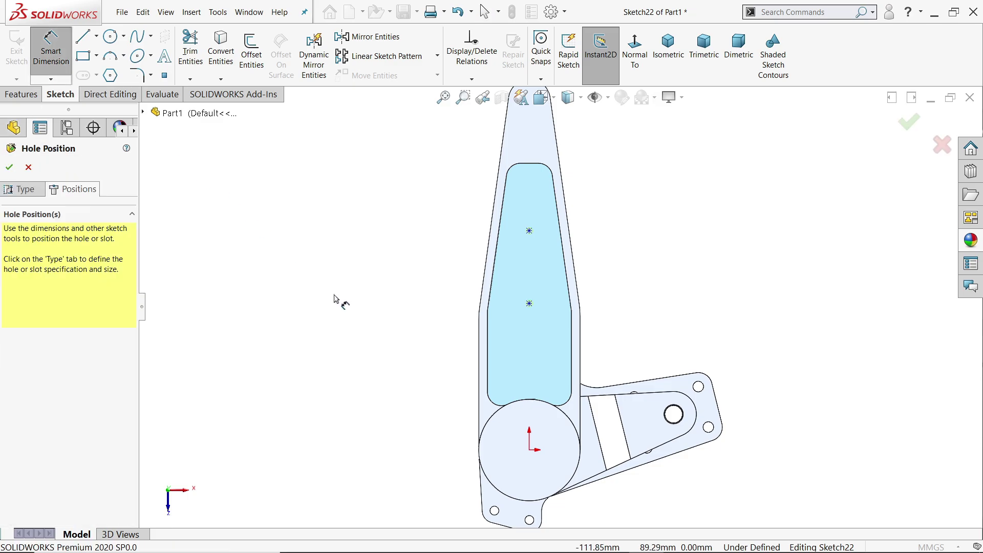
{"action": "left_click", "coordinate": [530, 231]}
{"action": "left_click", "coordinate": [529, 304]}
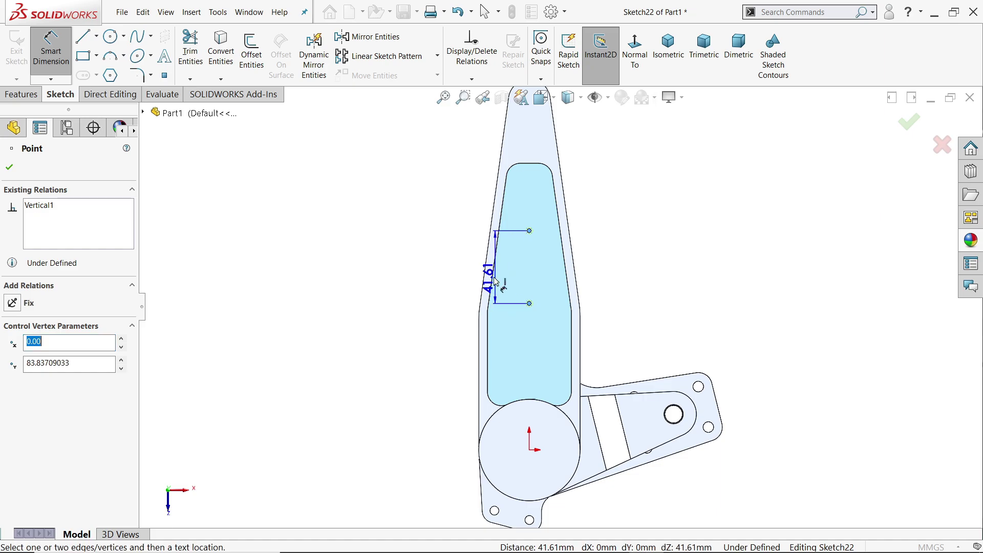
{"action": "left_click", "coordinate": [464, 255]}
{"action": "type", "text": "45"}
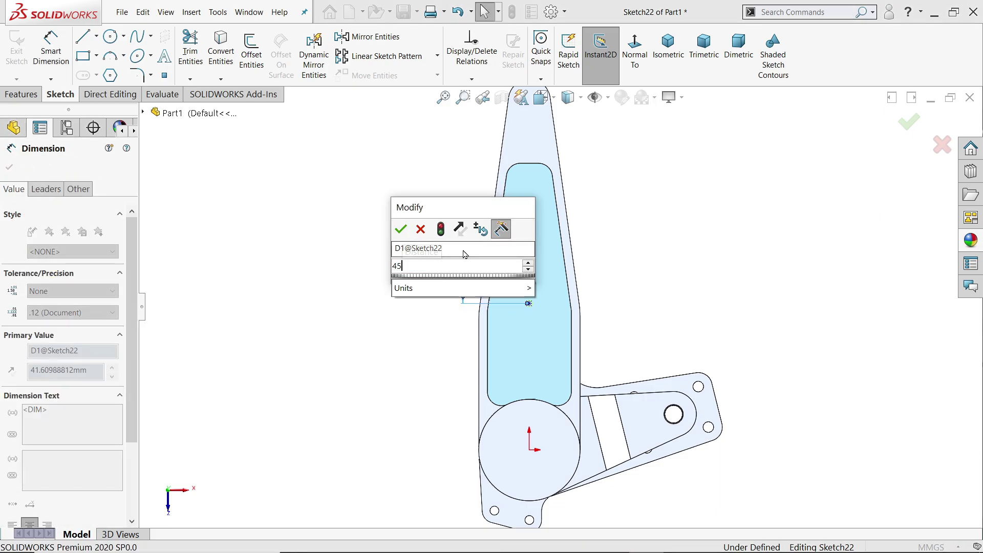
{"action": "key", "text": "Return"}
Check the upper hole point's remaining freedom and sketch relations, and examine the arm's rounded end
{"action": "scroll", "coordinate": [616, 297], "scroll_direction": "up", "scroll_amount": 2}
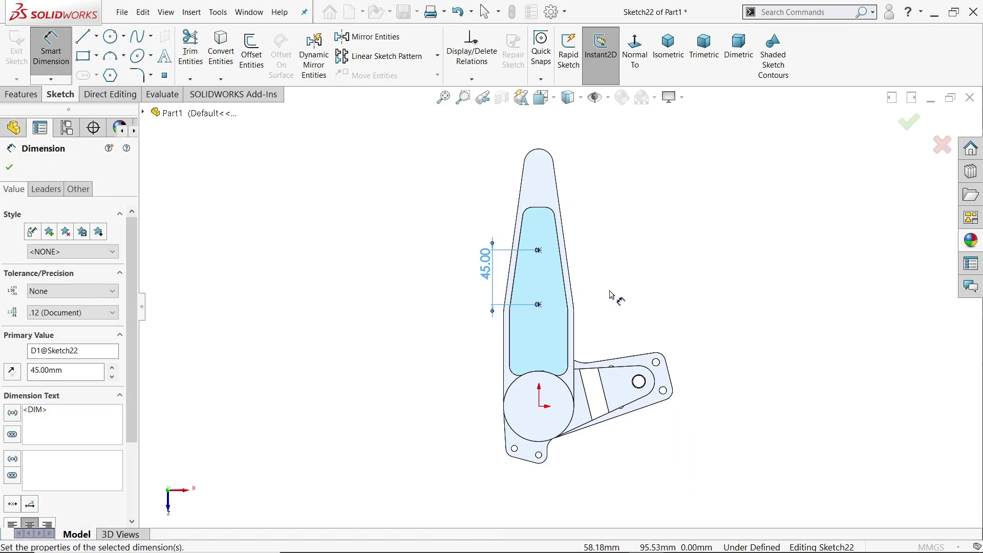
{"action": "scroll", "coordinate": [542, 260], "scroll_direction": "down", "scroll_amount": 4}
{"action": "key", "text": "Escape"}
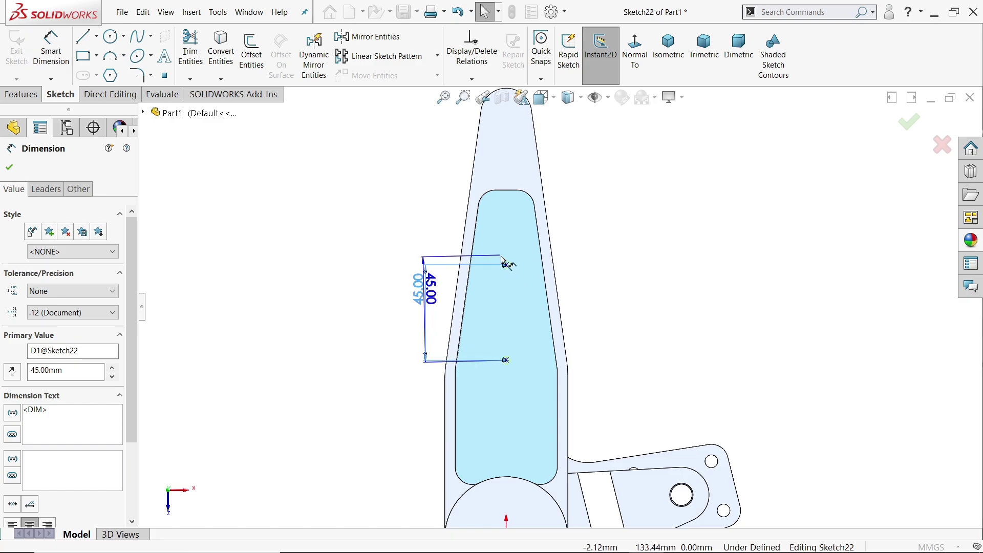
{"action": "left_click_drag", "start_coordinate": [505, 265], "coordinate": [509, 281]}
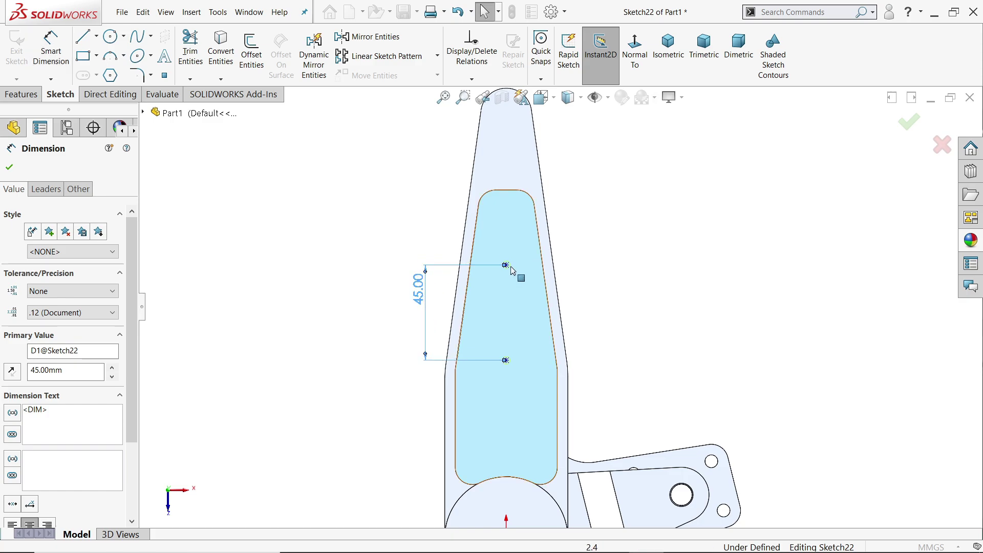
{"action": "left_click", "coordinate": [506, 265]}
{"action": "scroll", "coordinate": [544, 198], "scroll_direction": "up", "scroll_amount": 2}
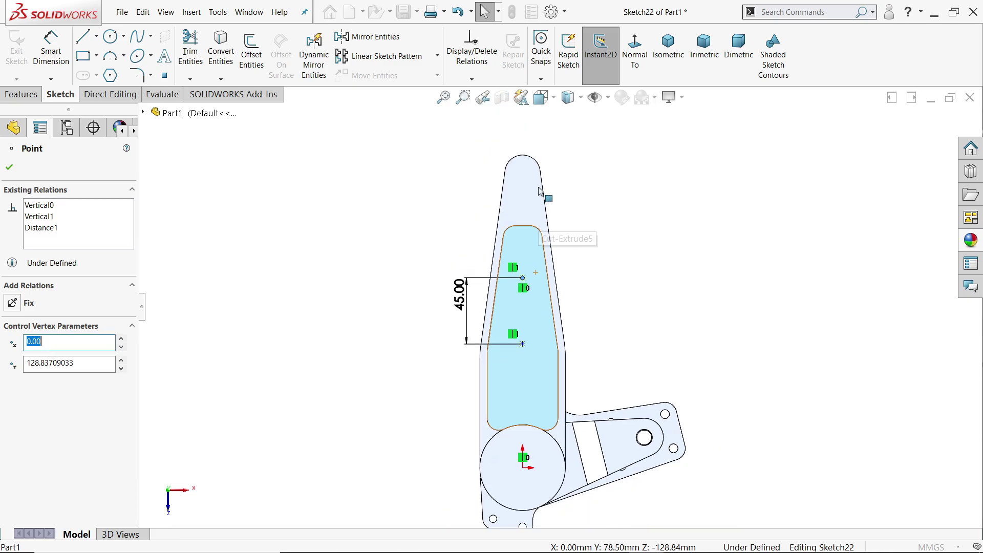
{"action": "scroll", "coordinate": [546, 184], "scroll_direction": "down", "scroll_amount": 3}
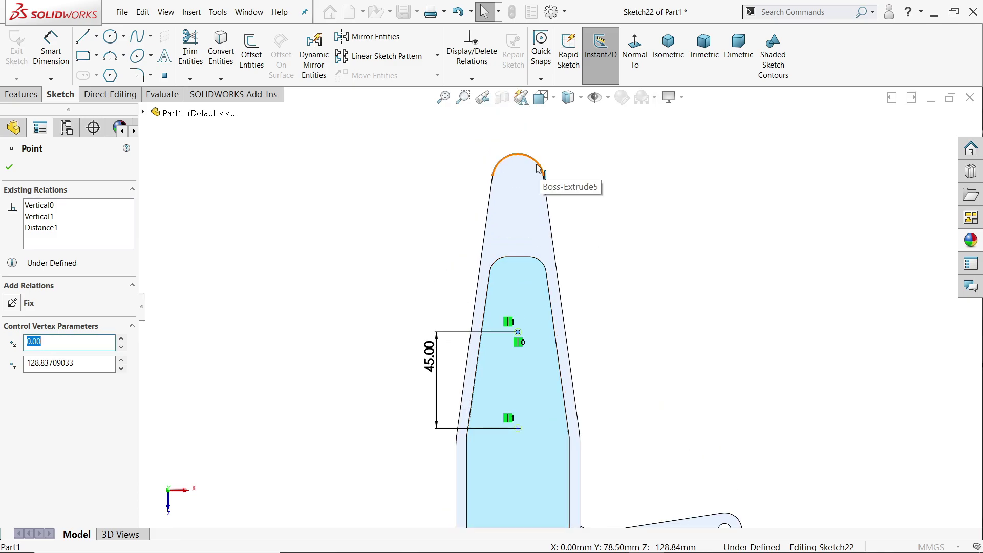
Dimension the upper hole point 55 mm from the centre of the arm's rounded end and finish the two Ø3.5 holes
{"action": "key", "text": "Escape"}
{"action": "left_click", "coordinate": [50, 51]}
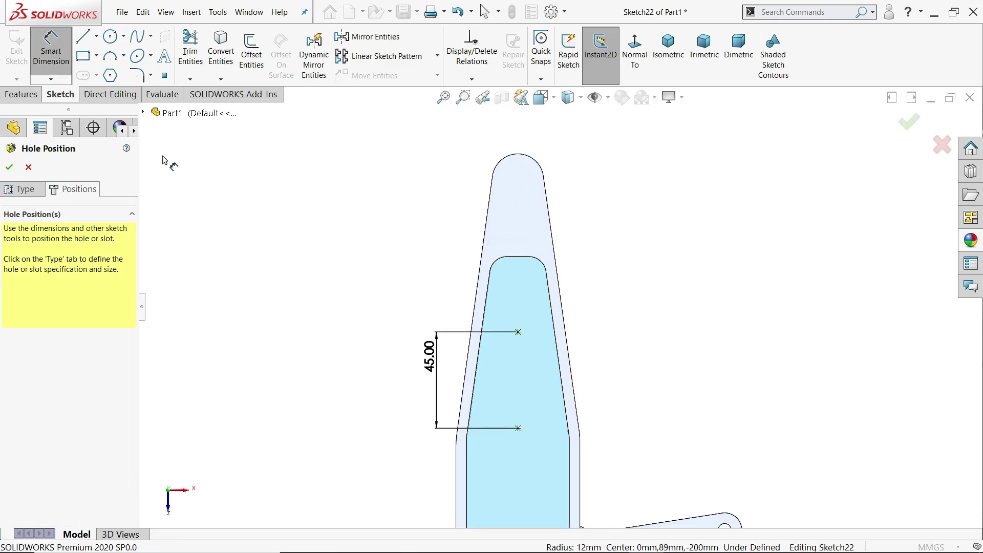
{"action": "left_click", "coordinate": [518, 332]}
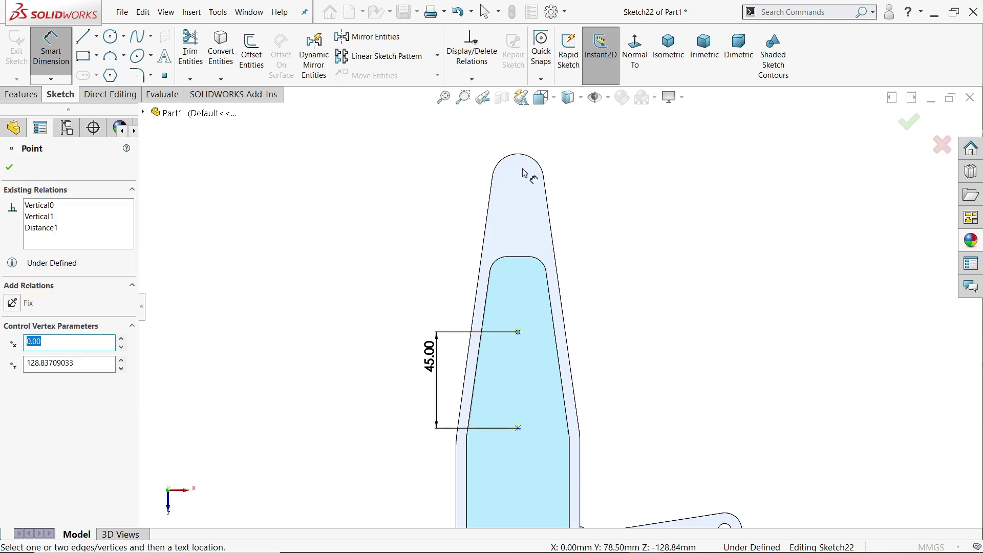
{"action": "left_click", "coordinate": [541, 171]}
{"action": "left_click", "coordinate": [434, 219]}
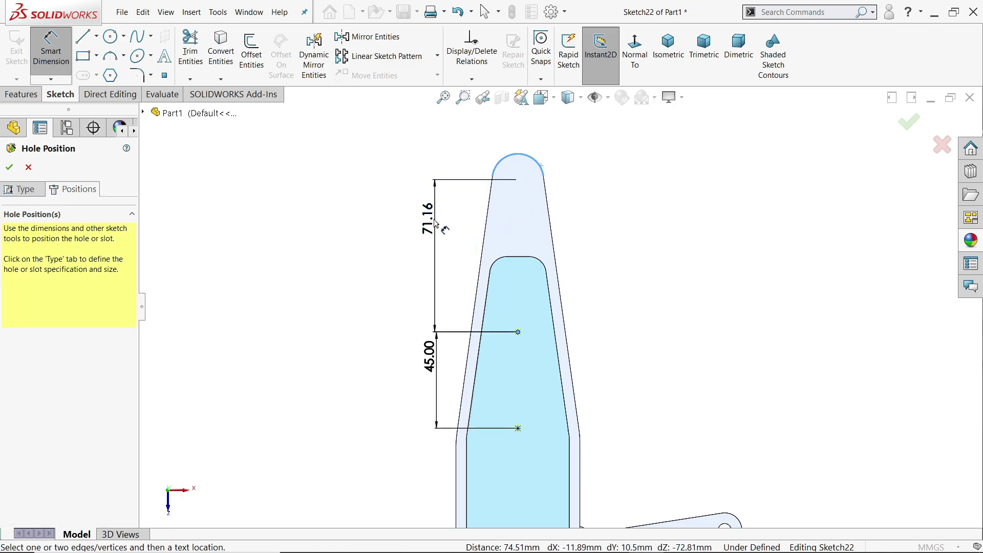
{"action": "type", "text": "55"}
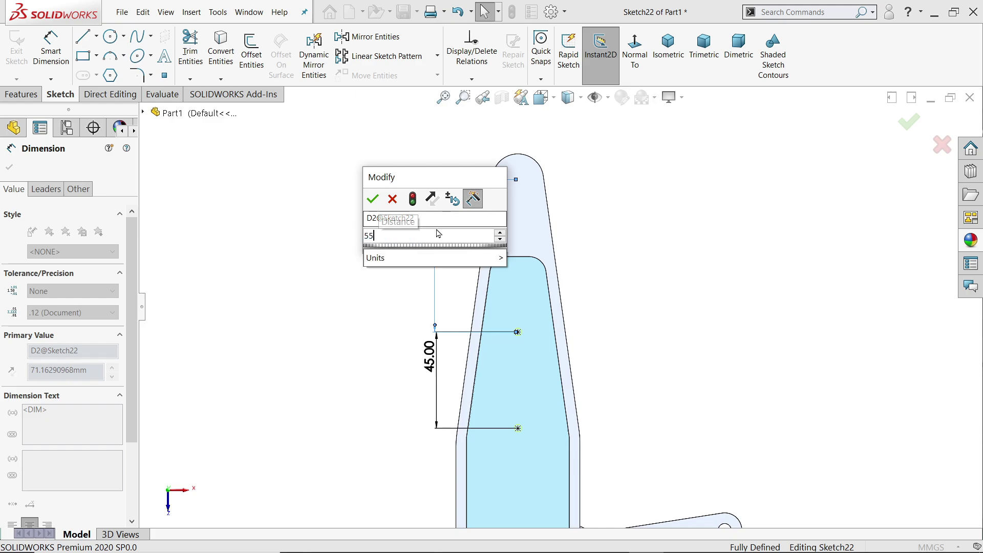
{"action": "key", "text": "Return"}
{"action": "scroll", "coordinate": [525, 360], "scroll_direction": "up", "scroll_amount": 3}
{"action": "scroll", "coordinate": [553, 367], "scroll_direction": "down", "scroll_amount": 2}
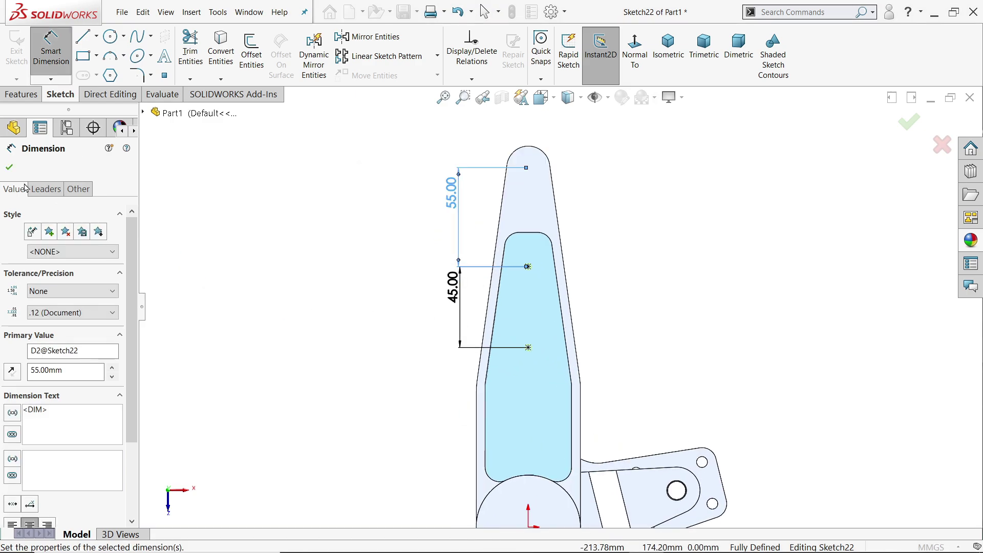
{"action": "left_click", "coordinate": [10, 168]}
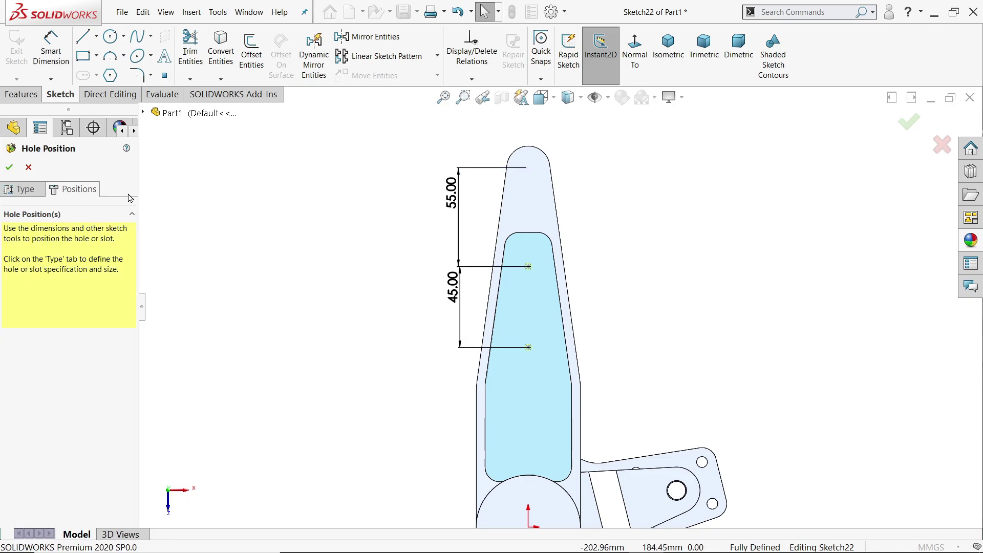
{"action": "left_click", "coordinate": [9, 168]}
Set up a new Hole Wizard hole with a DIN drill size of Ø12.0
{"action": "scroll", "coordinate": [549, 362], "scroll_direction": "down", "scroll_amount": 3}
{"action": "mouse_move", "coordinate": [649, 347]}
{"action": "middle_mouse_down"}
{"action": "mouse_move", "coordinate": [524, 305]}
{"action": "mouse_move", "coordinate": [634, 334]}
{"action": "mouse_move", "coordinate": [685, 297]}
{"action": "mouse_move", "coordinate": [636, 351]}
{"action": "middle_mouse_up"}
{"action": "scroll", "coordinate": [677, 321], "scroll_direction": "up", "scroll_amount": 5}
{"action": "scroll", "coordinate": [565, 348], "scroll_direction": "down", "scroll_amount": 5}
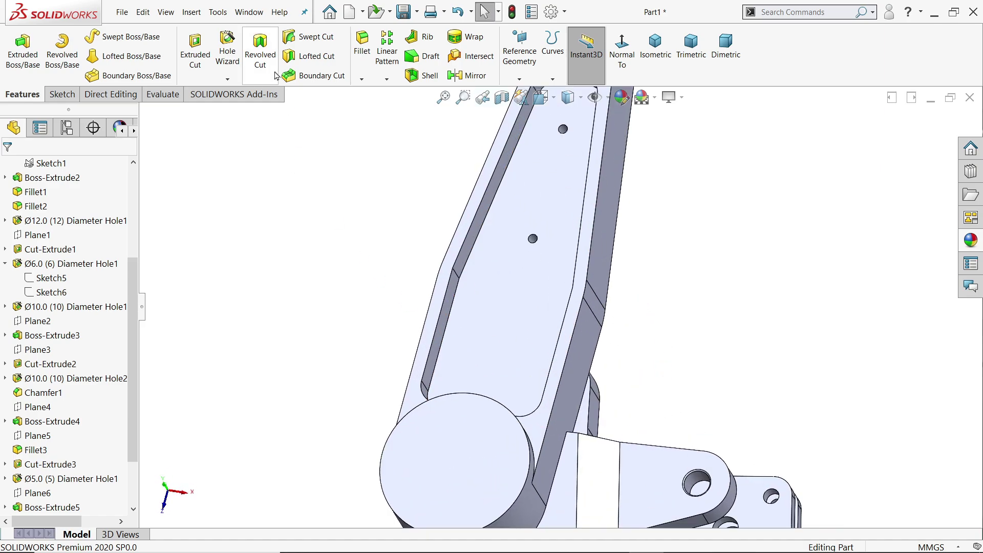
{"action": "left_click", "coordinate": [227, 49]}
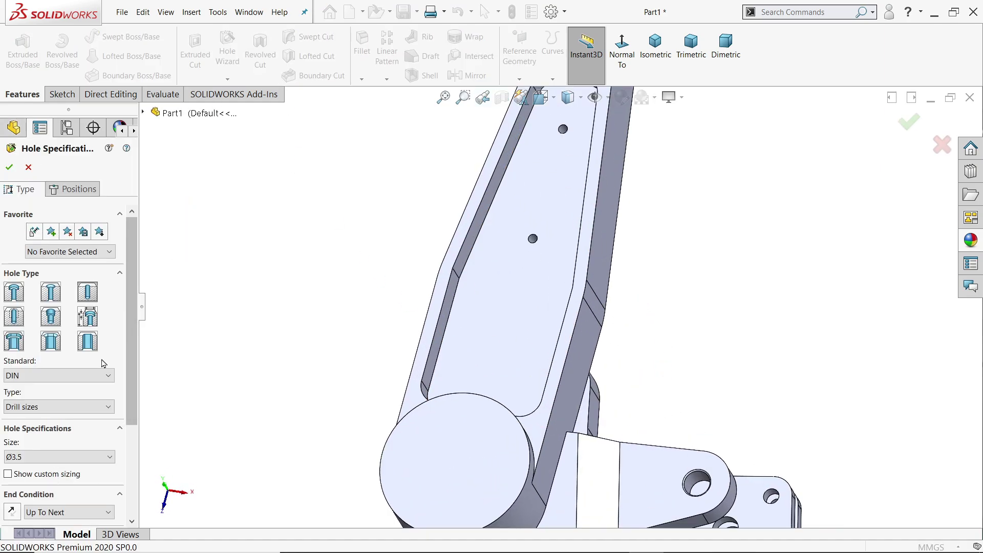
{"action": "left_click", "coordinate": [29, 458]}
{"action": "scroll", "coordinate": [61, 422], "scroll_direction": "down", "scroll_amount": 8}
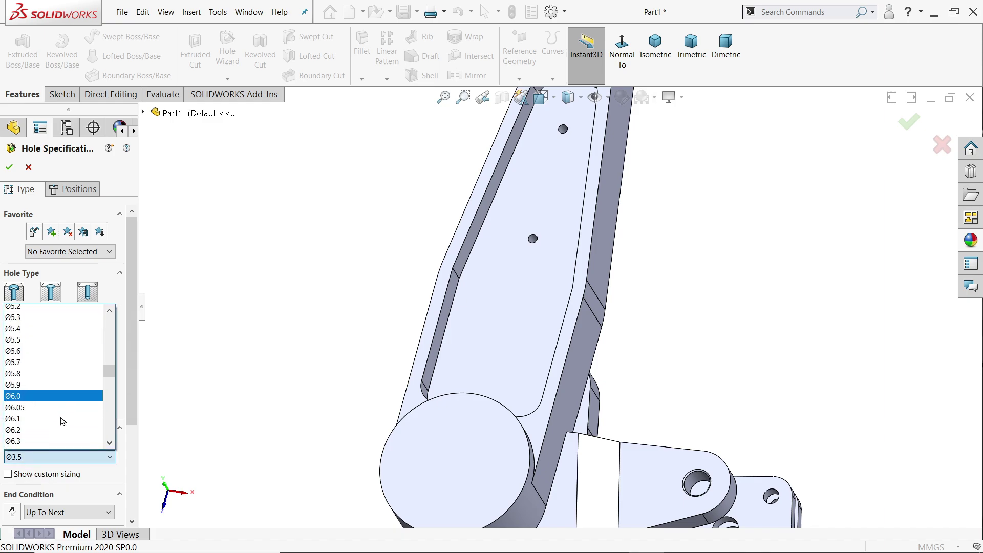
{"action": "scroll", "coordinate": [62, 421], "scroll_direction": "down", "scroll_amount": 15}
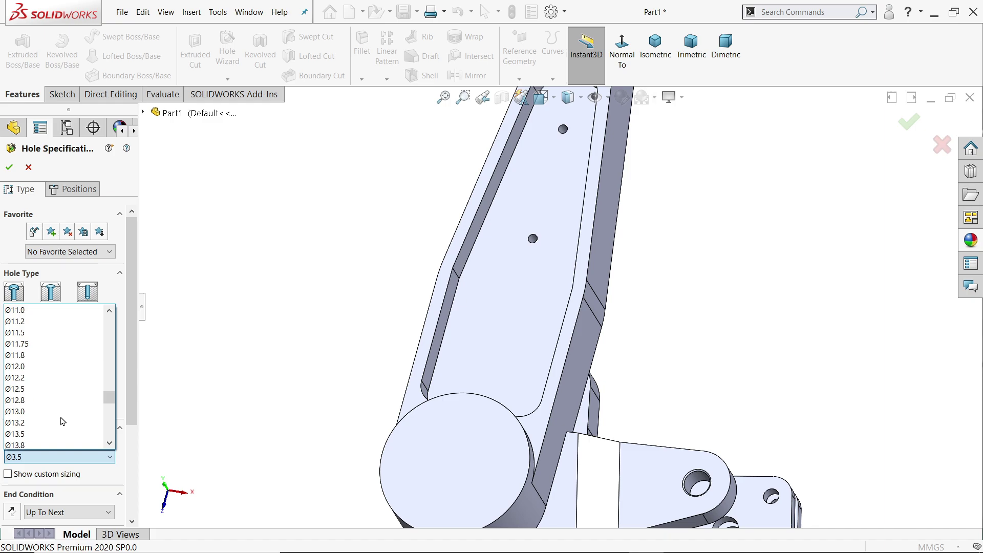
{"action": "left_click", "coordinate": [38, 367]}
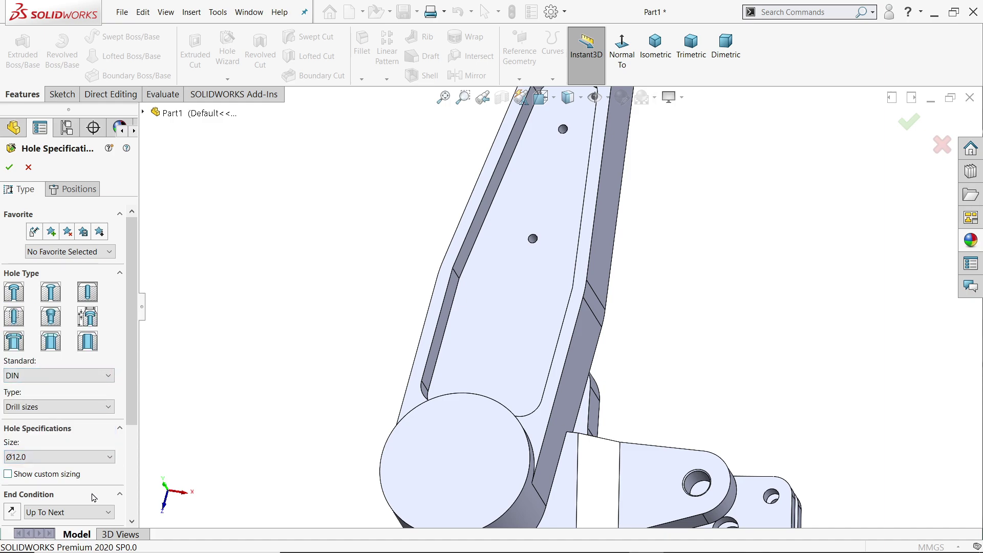
Place one hole point on the pocket floor near the hub and align it vertically with the sketch origin
{"action": "left_click", "coordinate": [75, 190]}
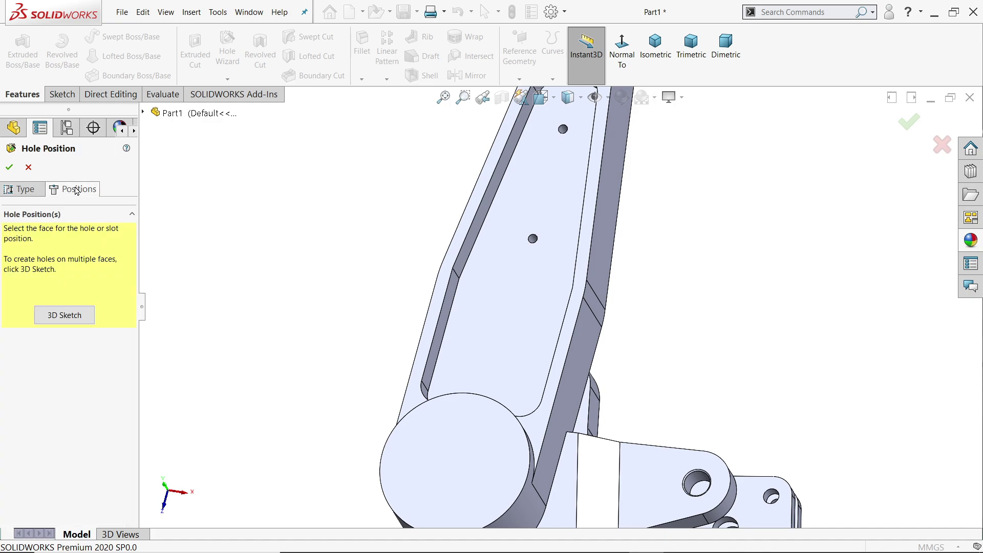
{"action": "left_click", "coordinate": [512, 307]}
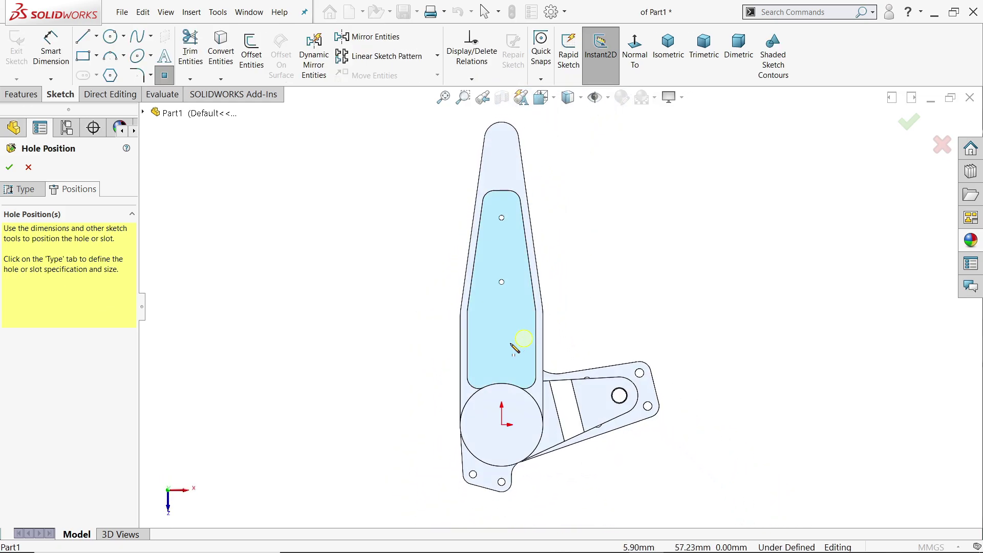
{"action": "left_click", "coordinate": [508, 331]}
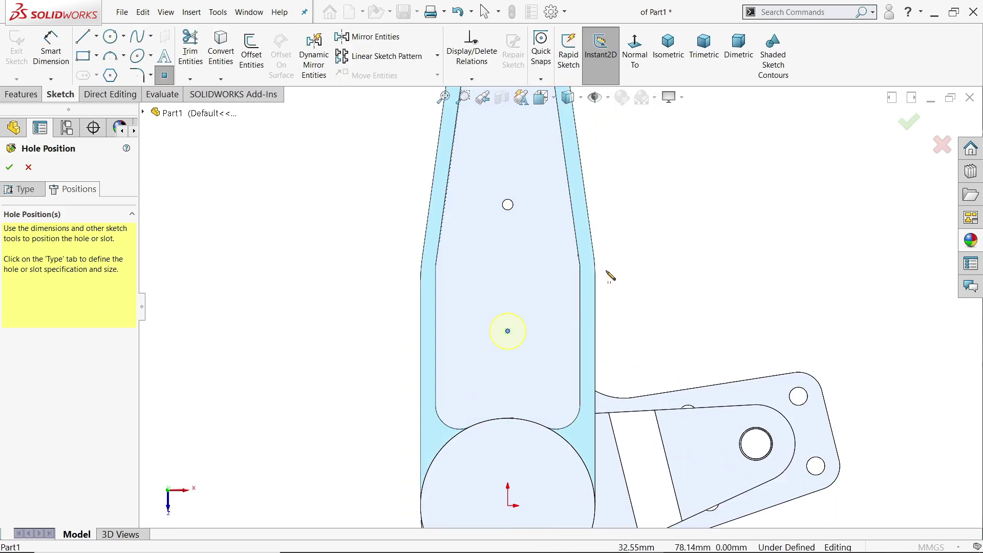
{"action": "key", "text": "Escape"}
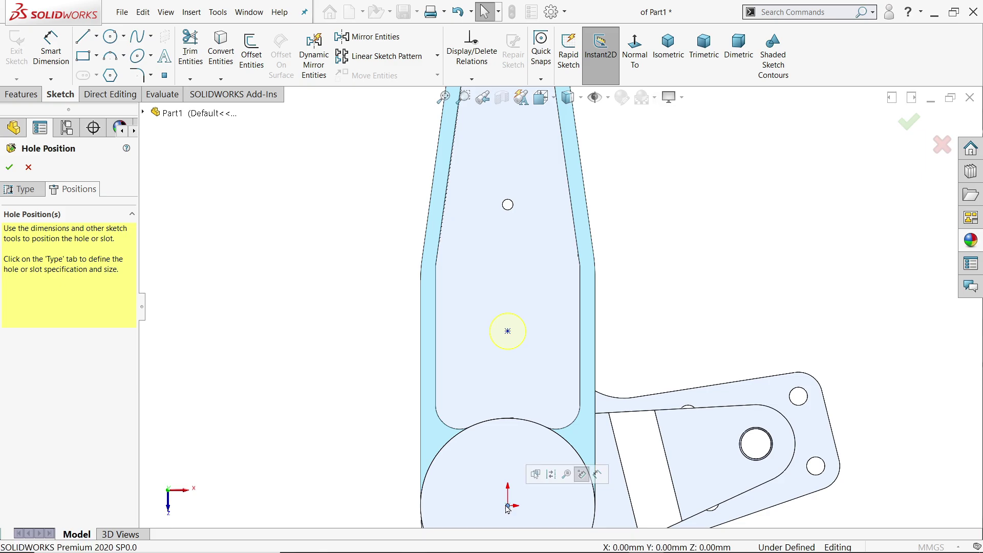
{"action": "left_click", "coordinate": [508, 332]}
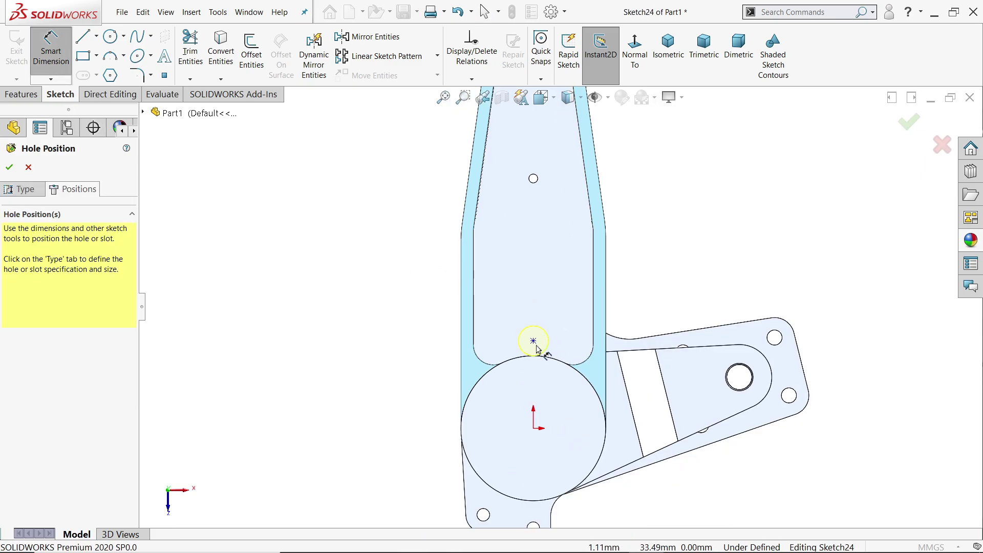
Dimension the new hole point 35 mm from the lower Ø3.5 hole and finish the Ø12 hole
{"action": "left_click", "coordinate": [534, 342]}
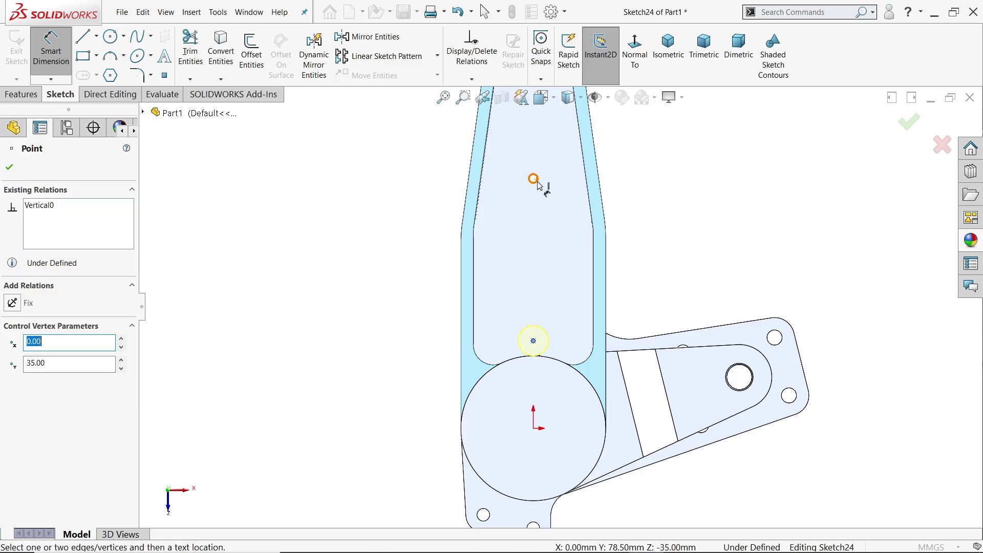
{"action": "left_click", "coordinate": [533, 178]}
{"action": "left_click", "coordinate": [438, 237]}
{"action": "type", "text": "35"}
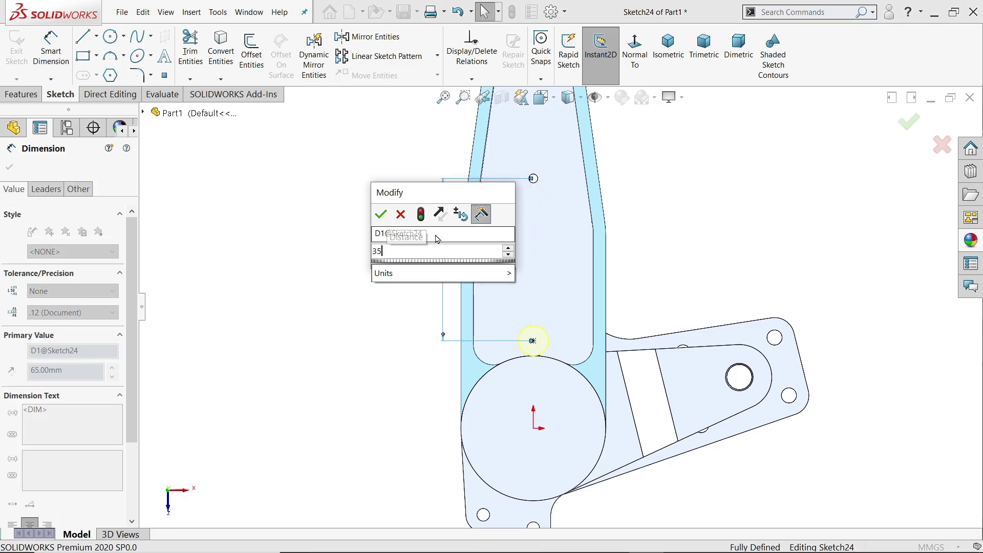
{"action": "key", "text": "Return"}
{"action": "middle_click_drag", "start_coordinate": [560, 271], "coordinate": [691, 262]}
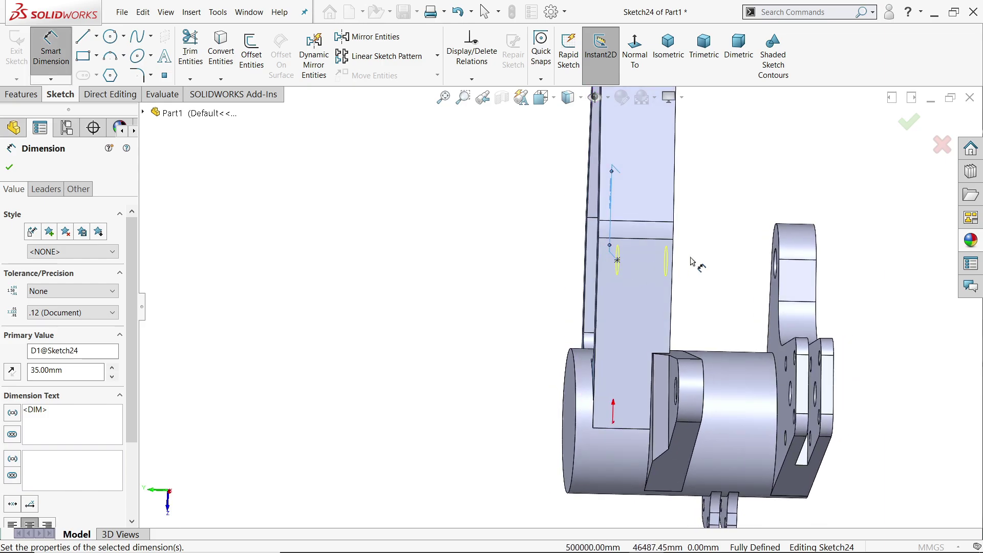
{"action": "mouse_move", "coordinate": [769, 267]}
{"action": "middle_mouse_down"}
{"action": "mouse_move", "coordinate": [868, 272]}
{"action": "mouse_move", "coordinate": [772, 252]}
{"action": "middle_mouse_up"}
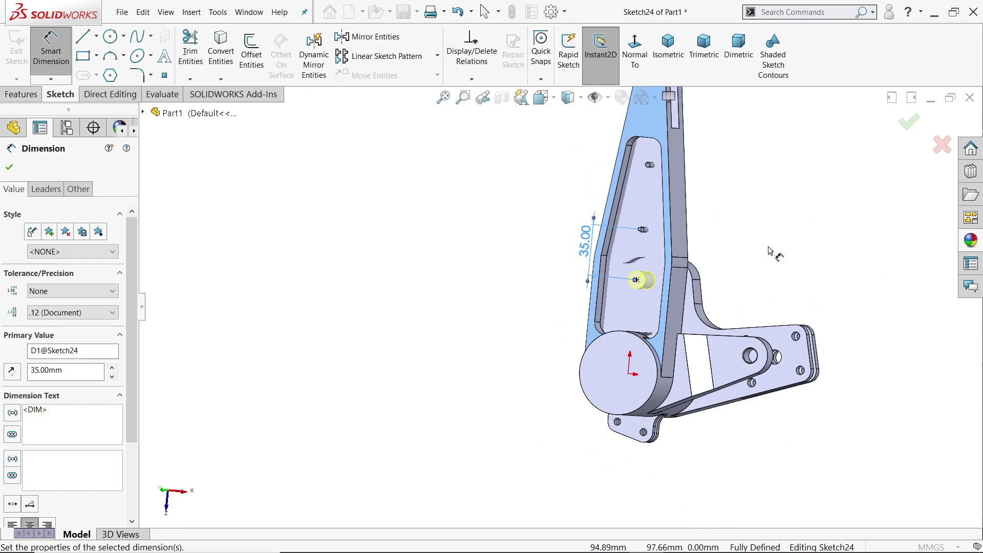
{"action": "scroll", "coordinate": [670, 242], "scroll_direction": "down", "scroll_amount": 3}
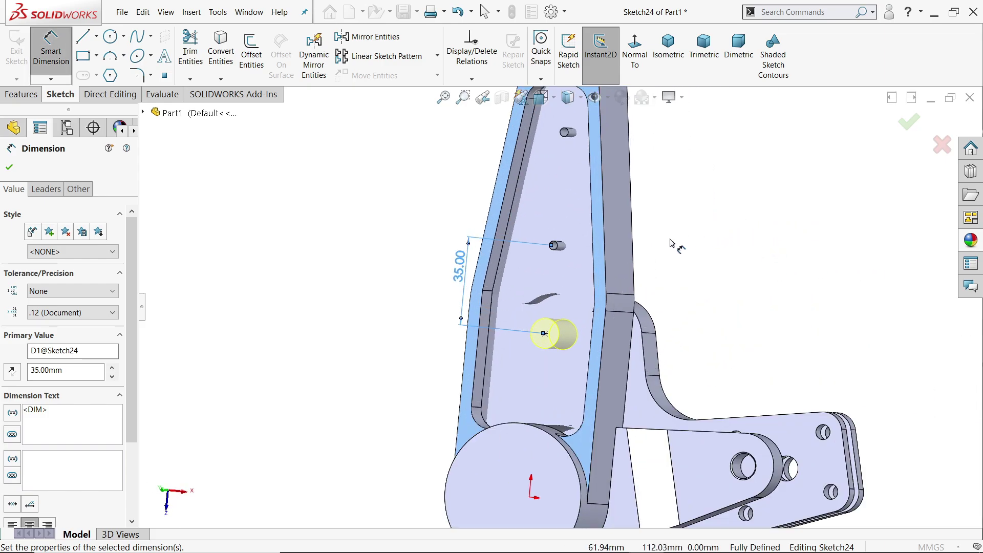
{"action": "left_click", "coordinate": [10, 167]}
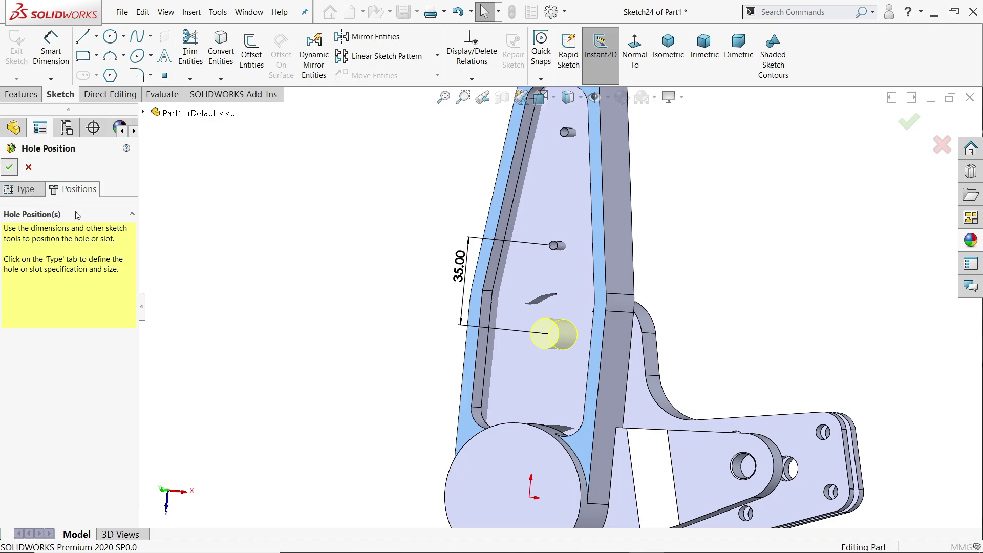
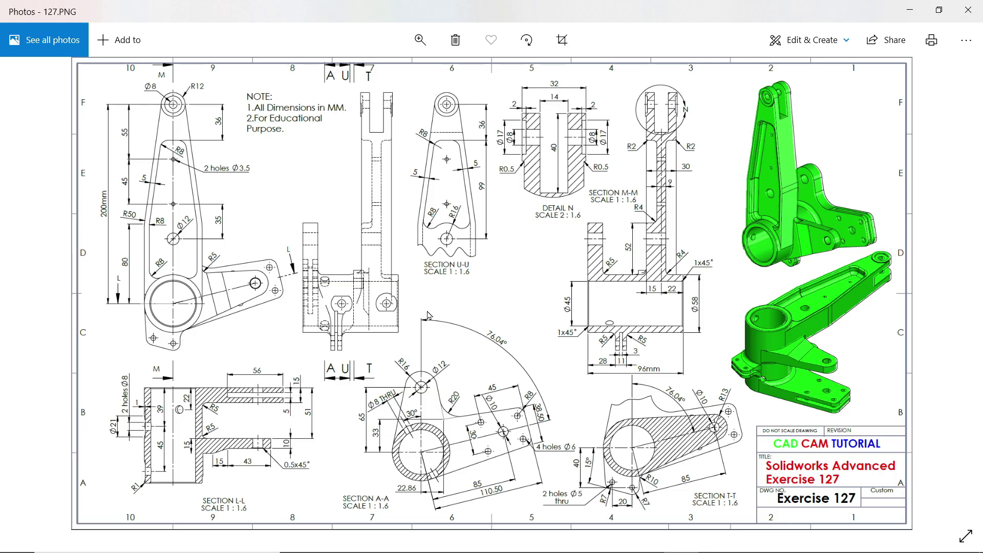
Examine the arm's fillet radii in Section U-U, Section M-M and Detail N of the reference drawing 127.PNG
{"action": "scroll", "coordinate": [671, 230], "scroll_direction": "up", "scroll_amount": 5}
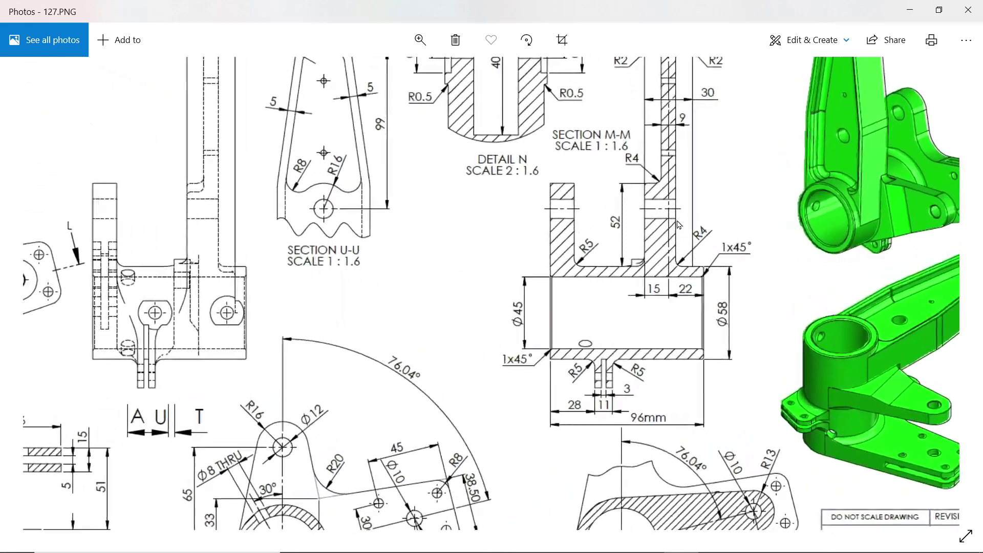
{"action": "left_click_drag", "start_coordinate": [680, 135], "coordinate": [668, 340]}
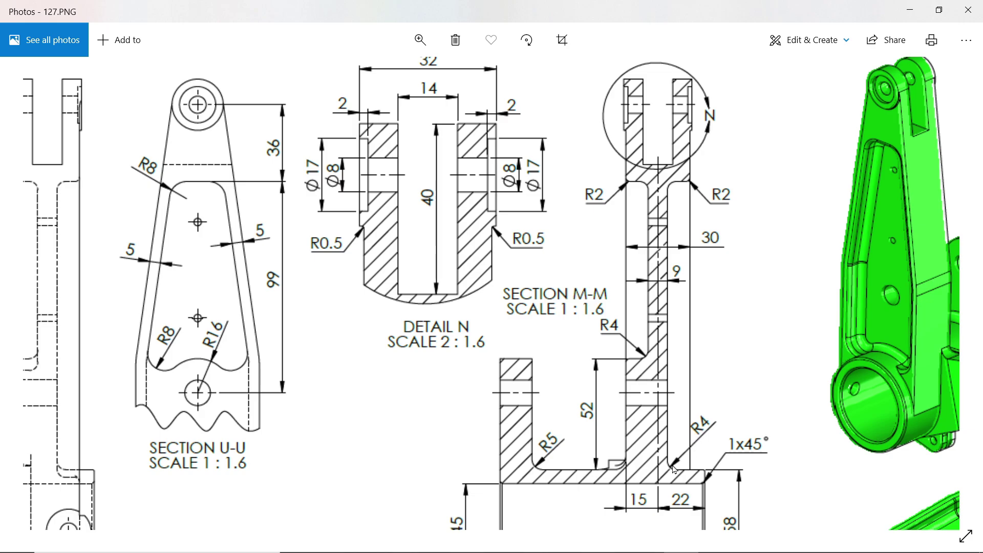
{"action": "left_click_drag", "start_coordinate": [630, 343], "coordinate": [757, 269]}
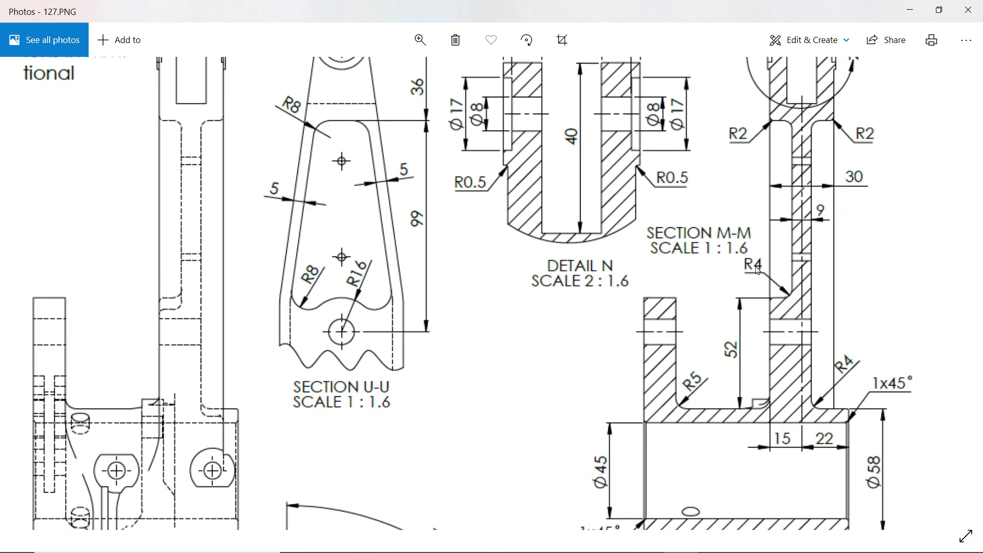
{"action": "scroll", "coordinate": [709, 362], "scroll_direction": "down", "scroll_amount": 2}
{"action": "scroll", "coordinate": [748, 219], "scroll_direction": "up", "scroll_amount": 2}
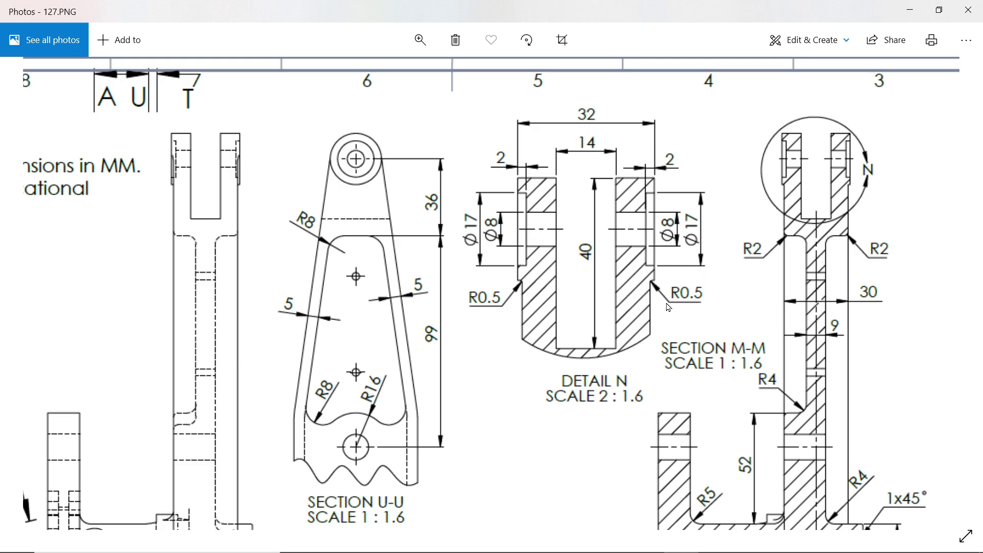
{"action": "left_click", "coordinate": [909, 10]}
Fillet the two vertical edges where the pocket's side walls bend with an 8 mm radius
{"action": "scroll", "coordinate": [510, 241], "scroll_direction": "down", "scroll_amount": 2}
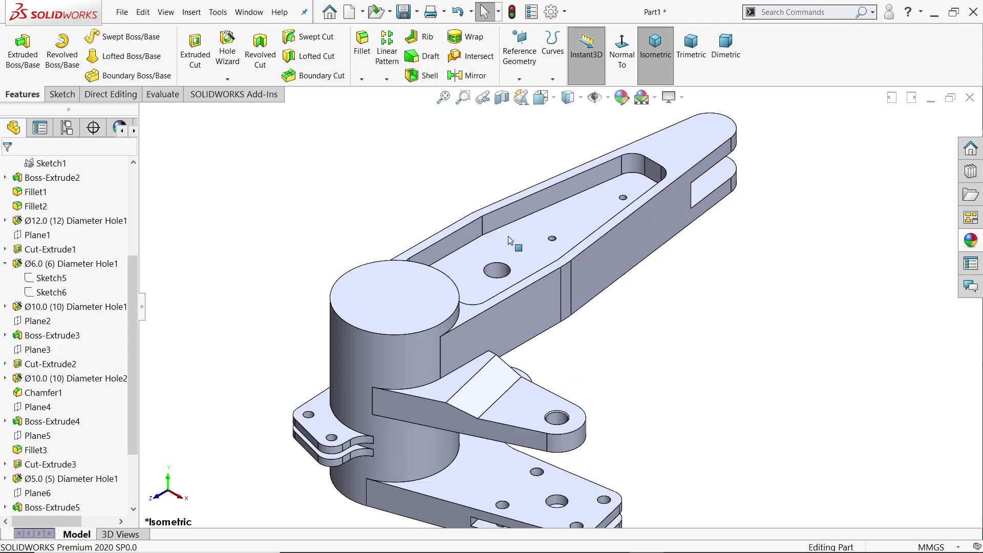
{"action": "scroll", "coordinate": [512, 220], "scroll_direction": "down", "scroll_amount": 3}
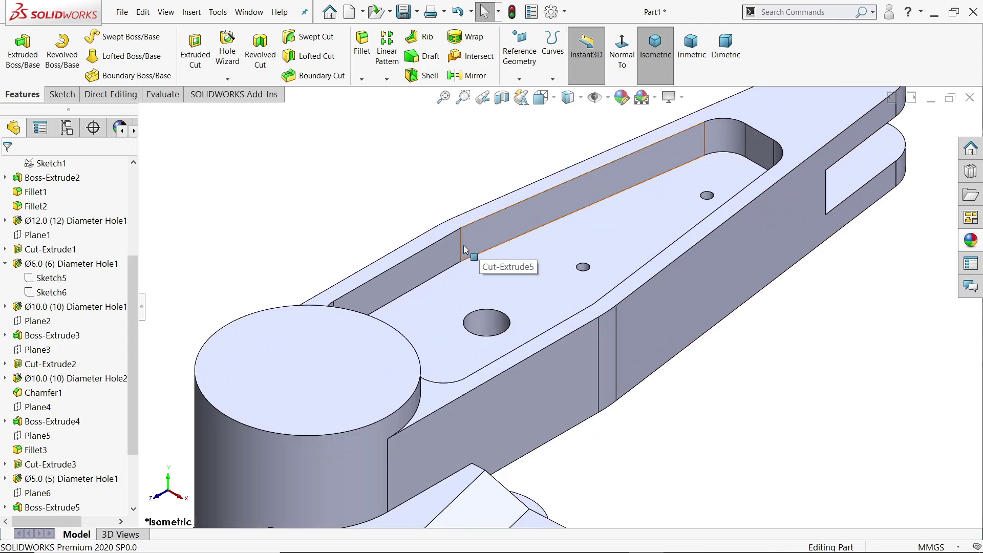
{"action": "left_click", "coordinate": [462, 248]}
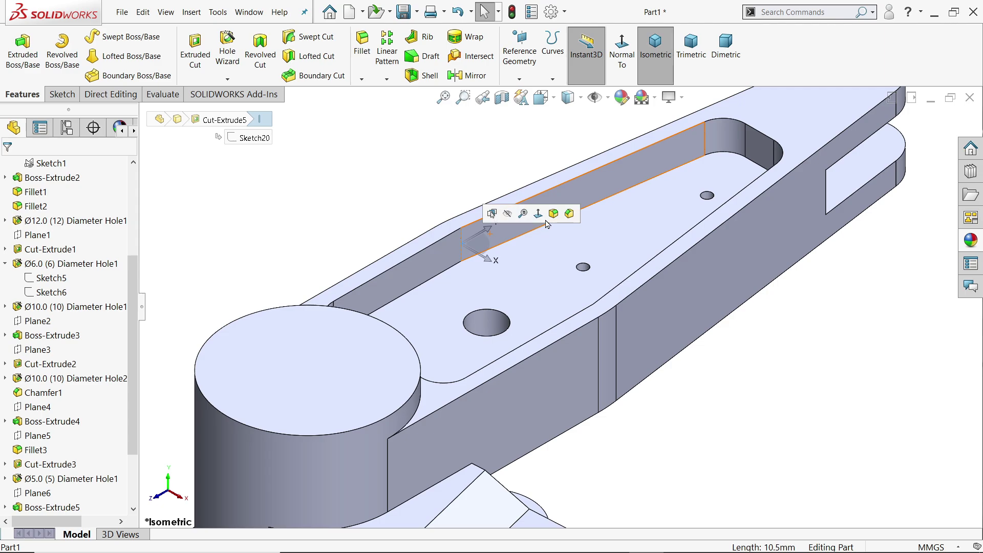
{"action": "left_click", "coordinate": [553, 213]}
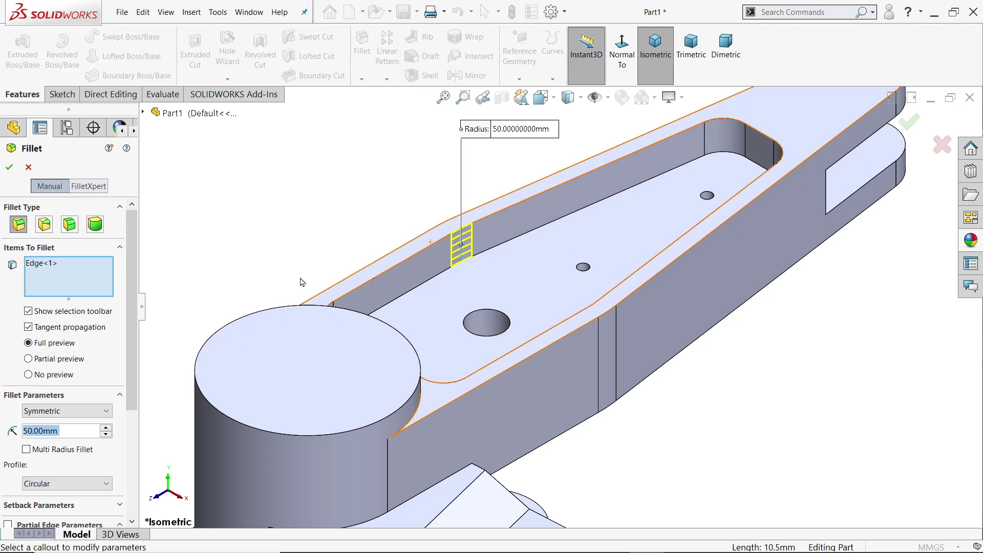
{"action": "type", "text": "8"}
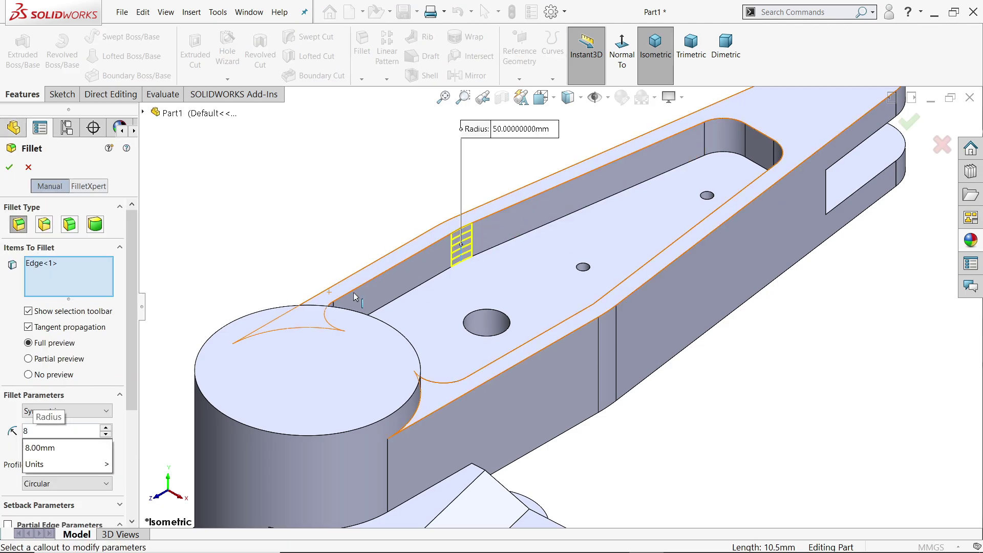
{"action": "left_click", "coordinate": [594, 315]}
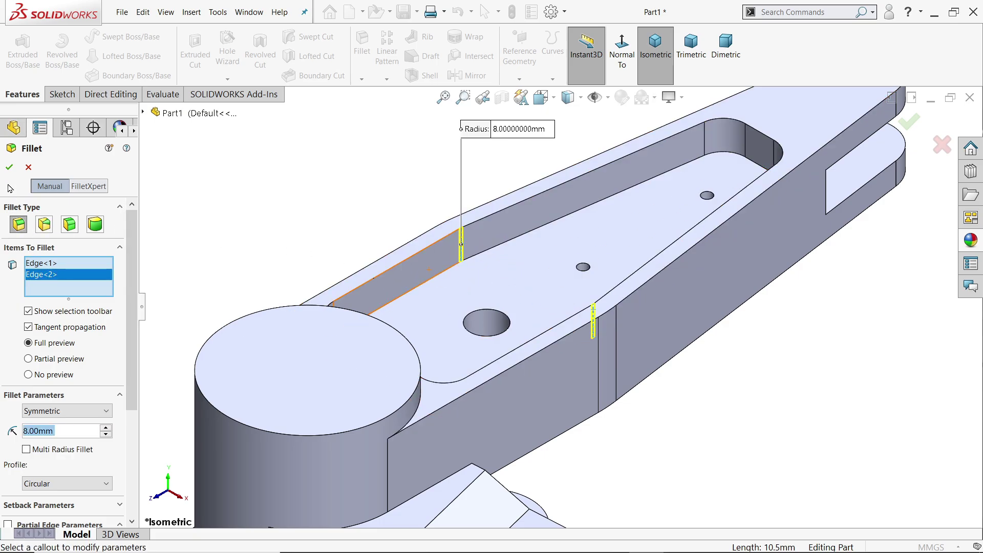
{"action": "left_click", "coordinate": [10, 167]}
Start a symmetric constant-size fillet with a 4 mm radius for the arm's pocket
{"action": "scroll", "coordinate": [539, 219], "scroll_direction": "up", "scroll_amount": 3}
{"action": "scroll", "coordinate": [658, 253], "scroll_direction": "down", "scroll_amount": 2}
{"action": "middle_click_drag", "start_coordinate": [622, 397], "coordinate": [567, 320]}
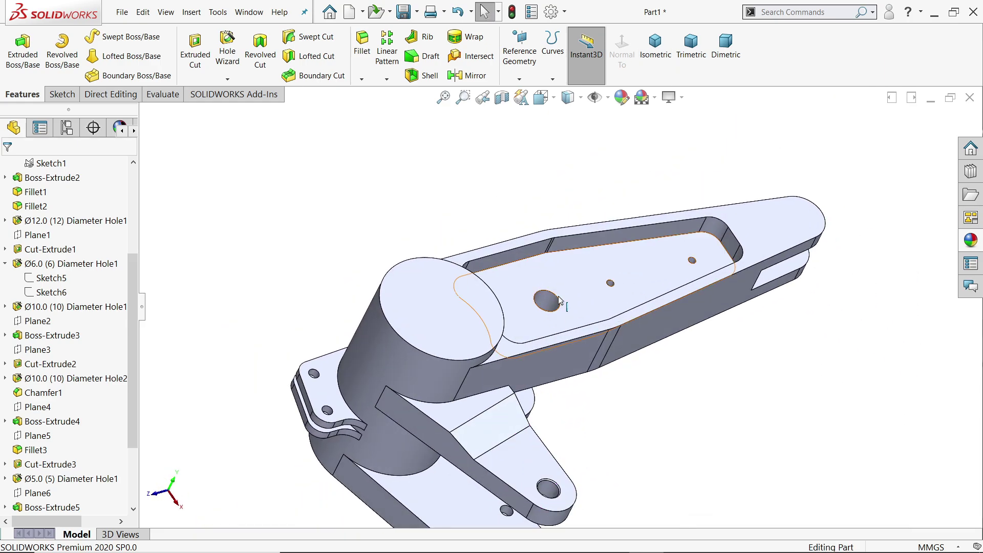
{"action": "left_click", "coordinate": [362, 46]}
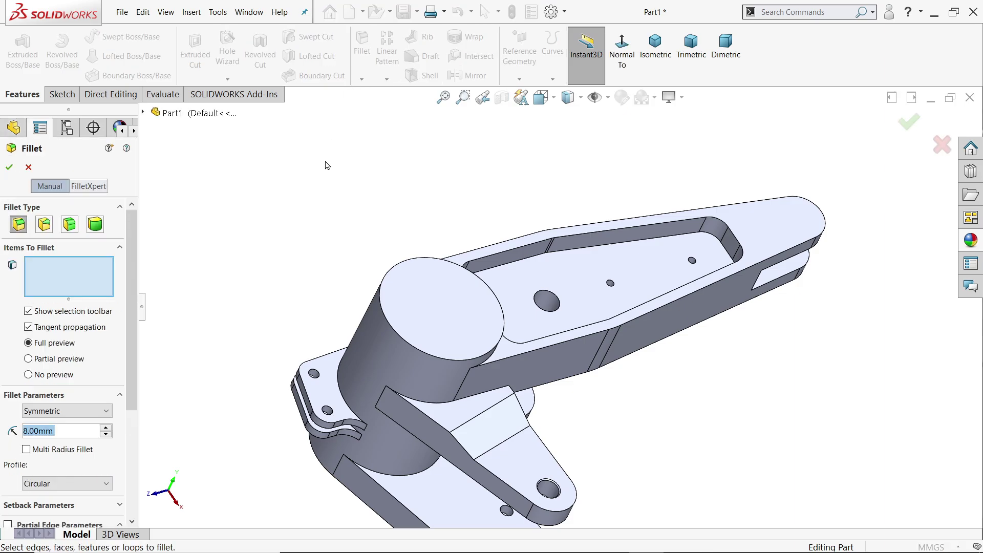
{"action": "type", "text": "4"}
{"action": "key", "text": "Return"}
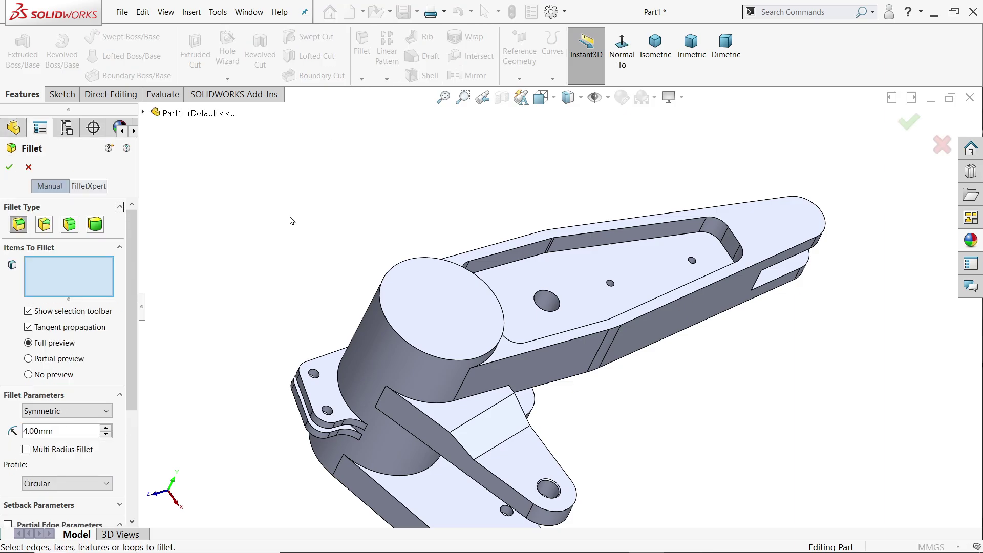
{"action": "scroll", "coordinate": [586, 290], "scroll_direction": "down", "scroll_amount": 2}
{"action": "left_click", "coordinate": [582, 289]}
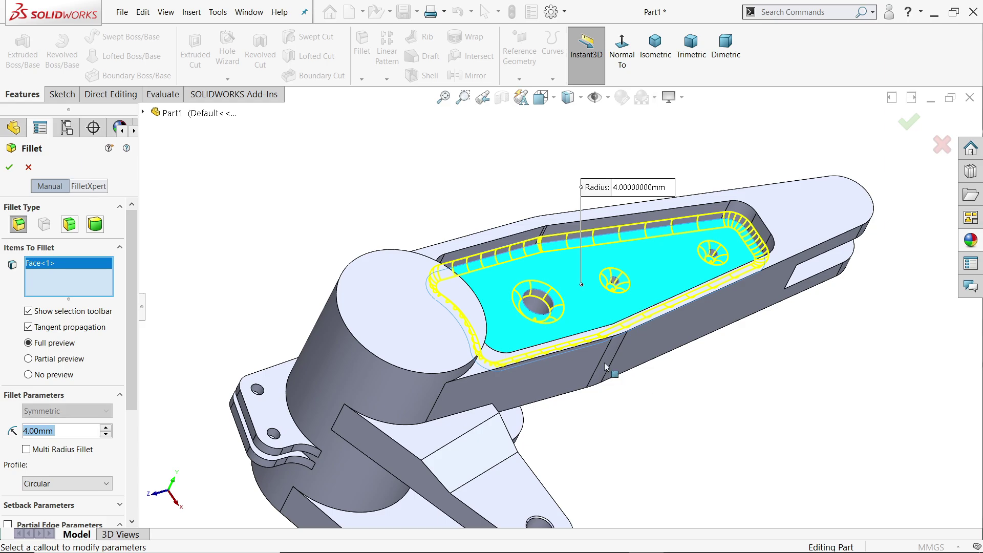
{"action": "right_click", "coordinate": [74, 280]}
{"action": "left_click", "coordinate": [128, 283]}
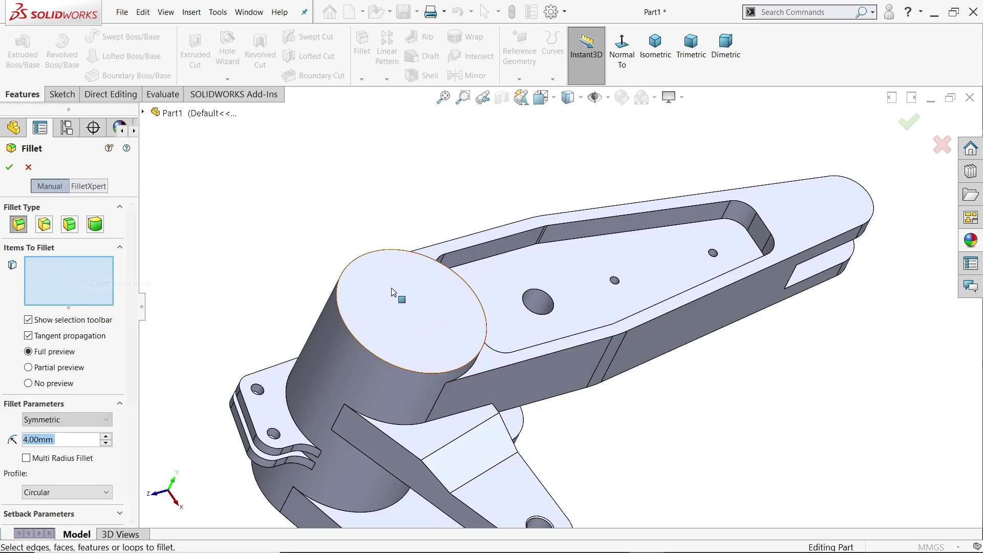
Fillet the floor edges of both the upper pocket and the underside pocket of the arm with the 4 mm radius
{"action": "left_click", "coordinate": [585, 241]}
{"action": "middle_click_drag", "start_coordinate": [686, 400], "coordinate": [630, 174]}
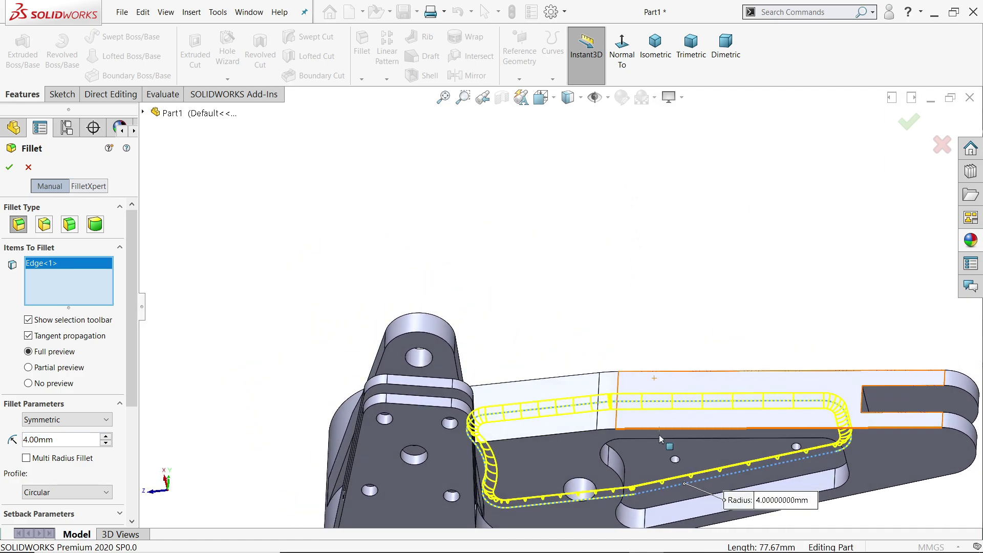
{"action": "left_click", "coordinate": [624, 464]}
{"action": "scroll", "coordinate": [627, 476], "scroll_direction": "up", "scroll_amount": 2}
{"action": "scroll", "coordinate": [642, 400], "scroll_direction": "down", "scroll_amount": 5}
{"action": "middle_click_drag", "start_coordinate": [642, 399], "coordinate": [629, 205]}
{"action": "left_click", "coordinate": [9, 169]}
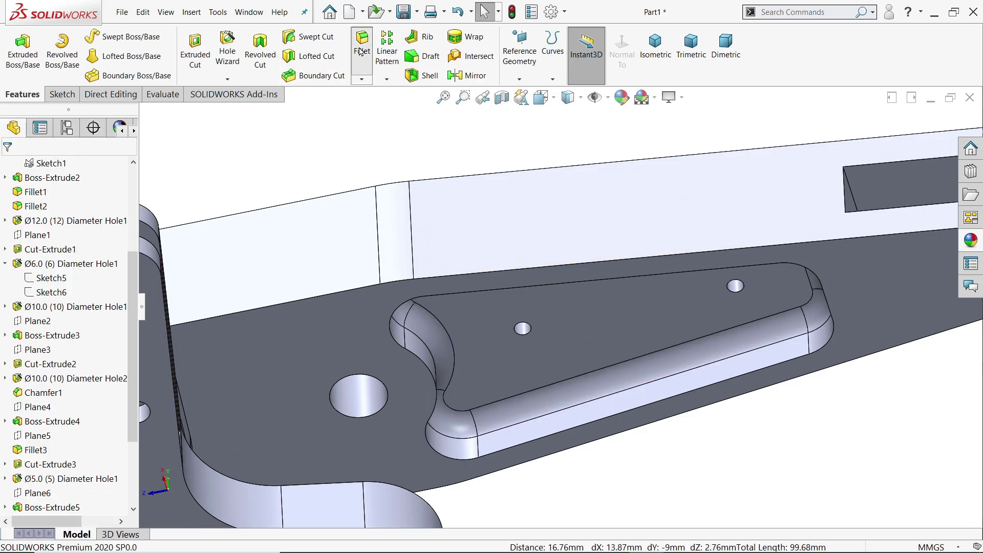
Fillet the outer rim edges of the underside pocket and the upper pocket with a 2 mm radius
{"action": "left_click", "coordinate": [361, 51]}
{"action": "type", "text": "2"}
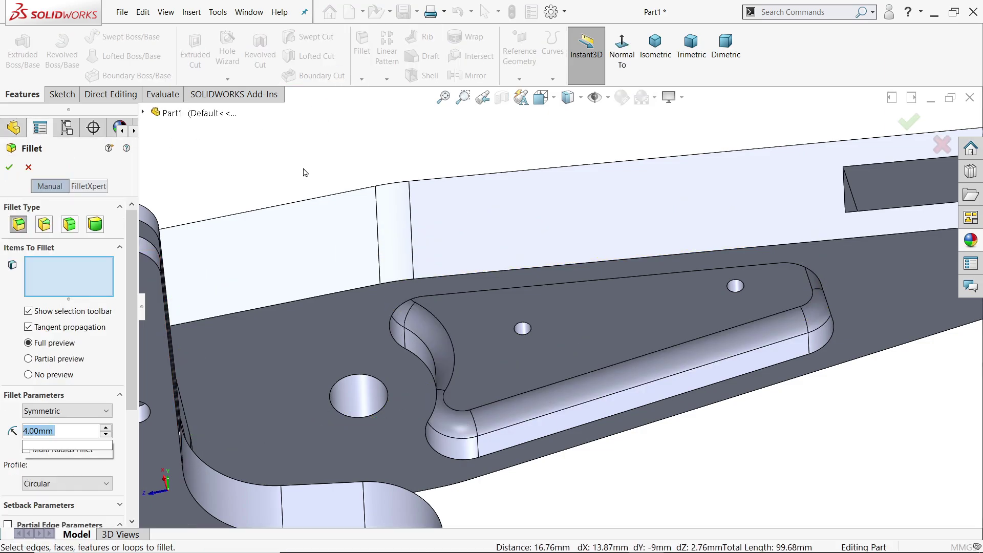
{"action": "key", "text": "Return"}
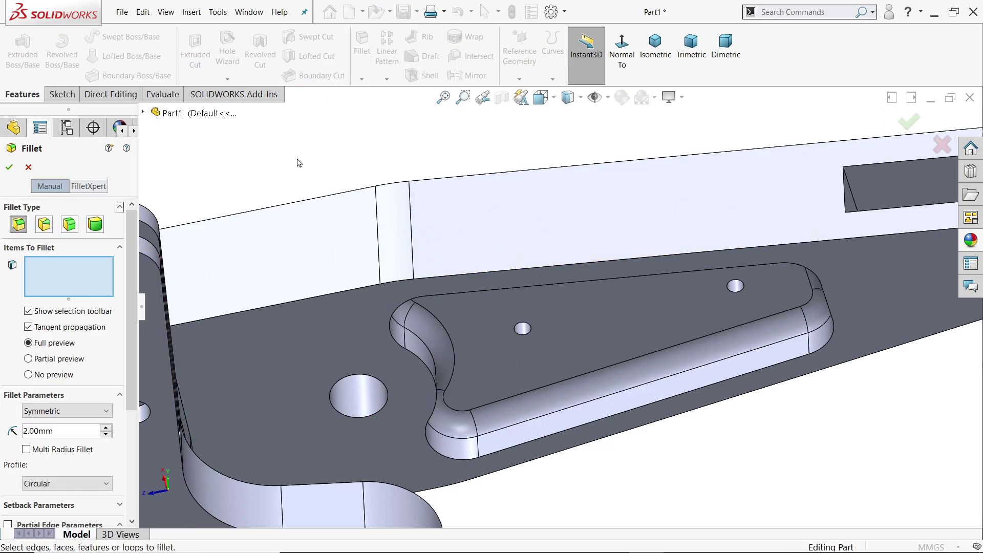
{"action": "left_click", "coordinate": [514, 287]}
{"action": "middle_click_drag", "start_coordinate": [513, 287], "coordinate": [542, 230]}
{"action": "scroll", "coordinate": [527, 288], "scroll_direction": "up", "scroll_amount": 5}
{"action": "scroll", "coordinate": [550, 207], "scroll_direction": "down", "scroll_amount": 3}
{"action": "key", "text": "ctrl+7"}
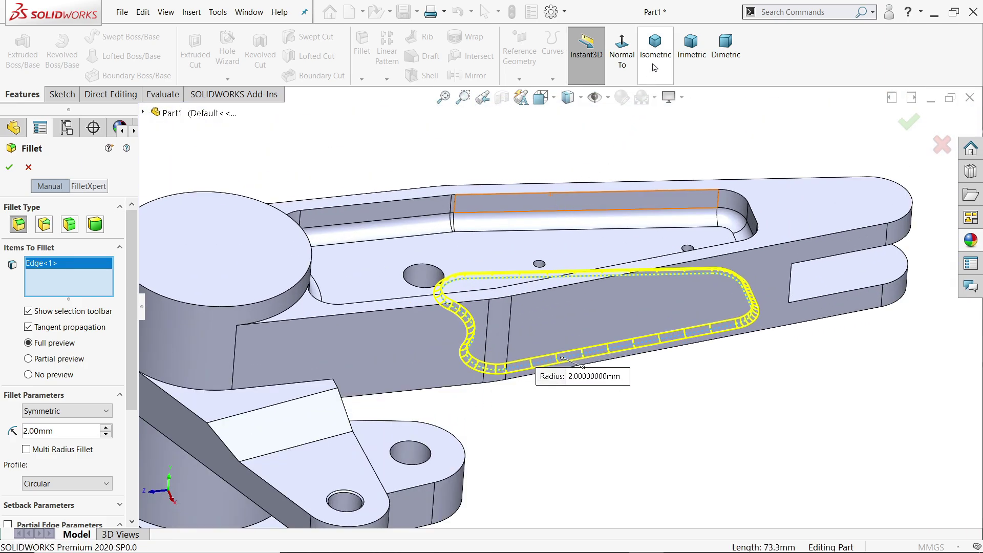
{"action": "left_click", "coordinate": [512, 200]}
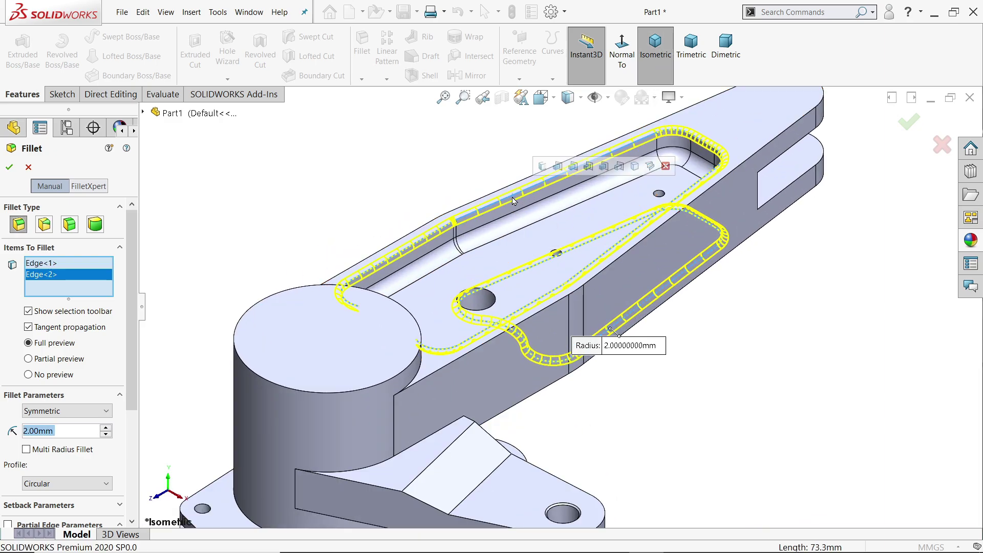
{"action": "left_click", "coordinate": [8, 167]}
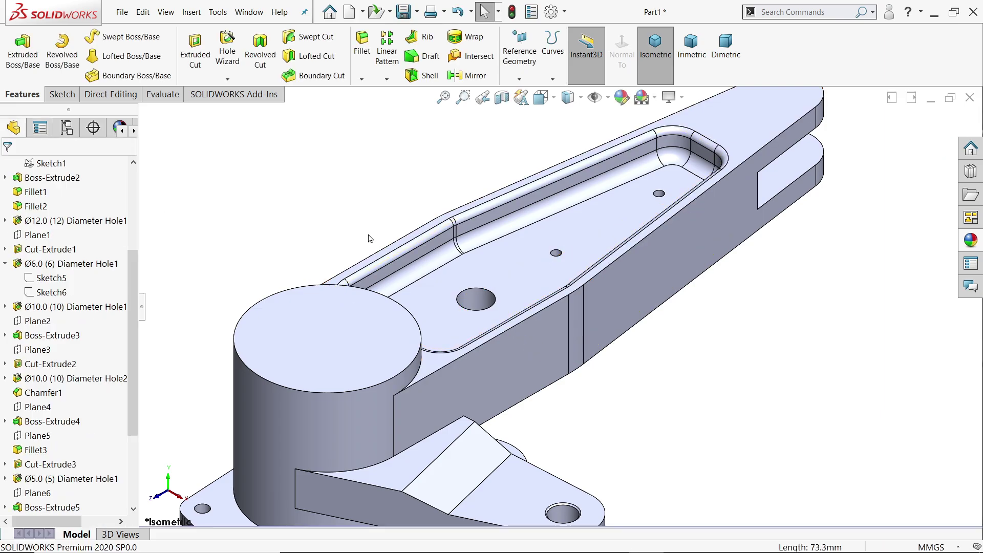
Sketch a circle about 24 mm in diameter on the arm's top face, centred on and matching the rounded tip
{"action": "key", "text": "f"}
{"action": "scroll", "coordinate": [651, 145], "scroll_direction": "down", "scroll_amount": 8}
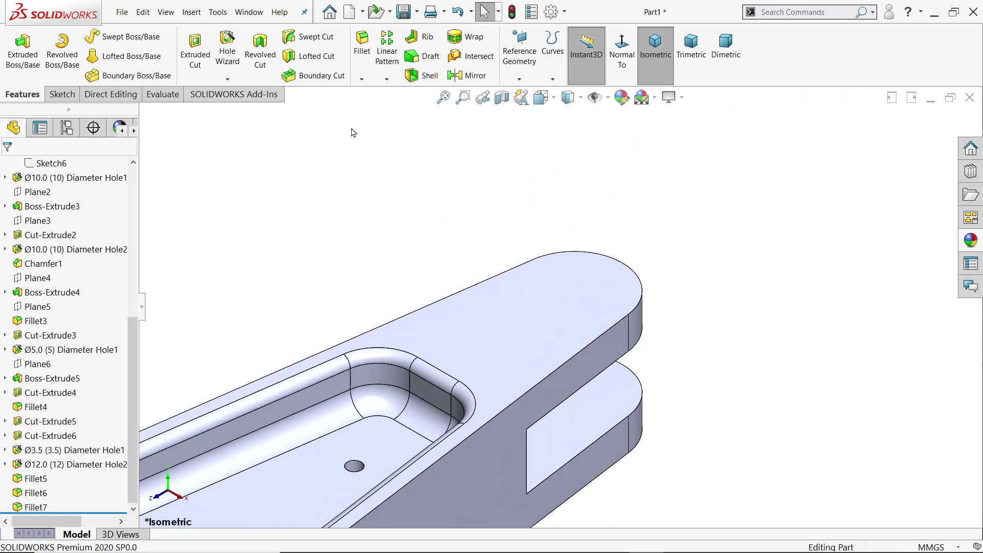
{"action": "left_click", "coordinate": [581, 281]}
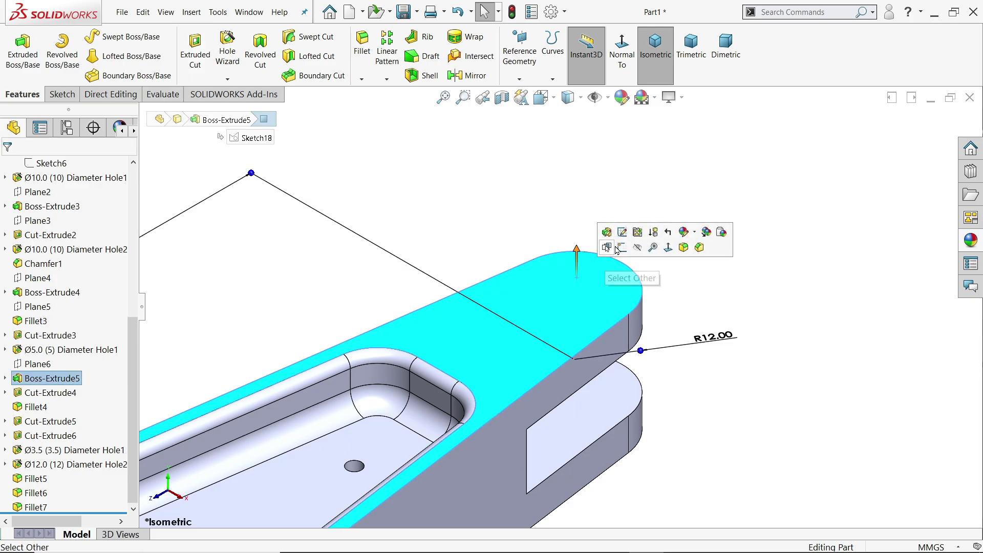
{"action": "left_click", "coordinate": [622, 248]}
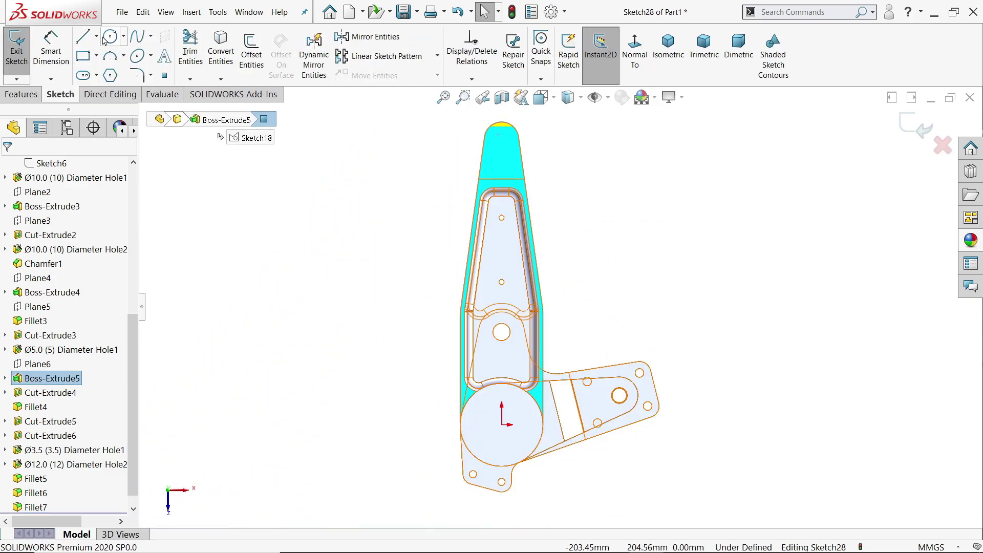
{"action": "left_click", "coordinate": [113, 36]}
{"action": "scroll", "coordinate": [501, 134], "scroll_direction": "down", "scroll_amount": 5}
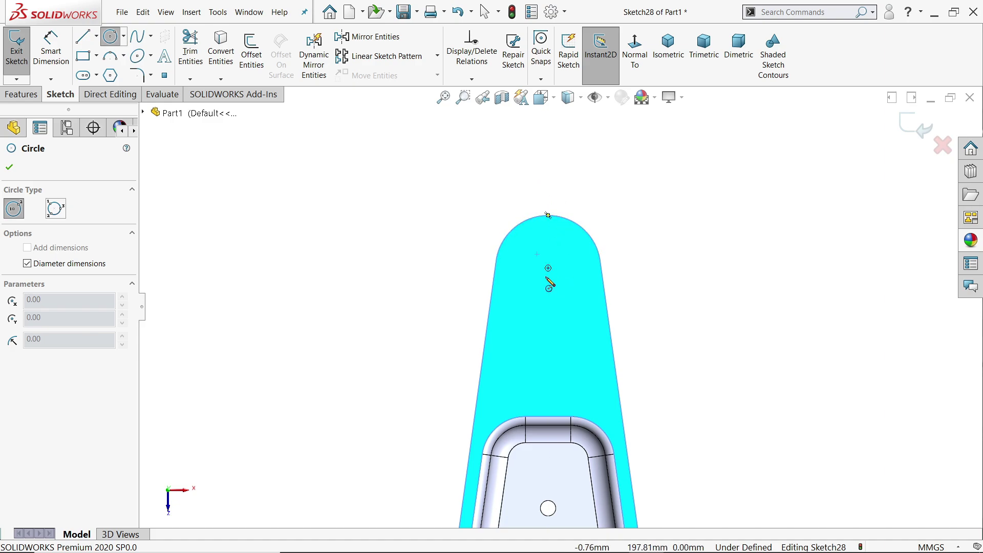
{"action": "left_click", "coordinate": [548, 268]}
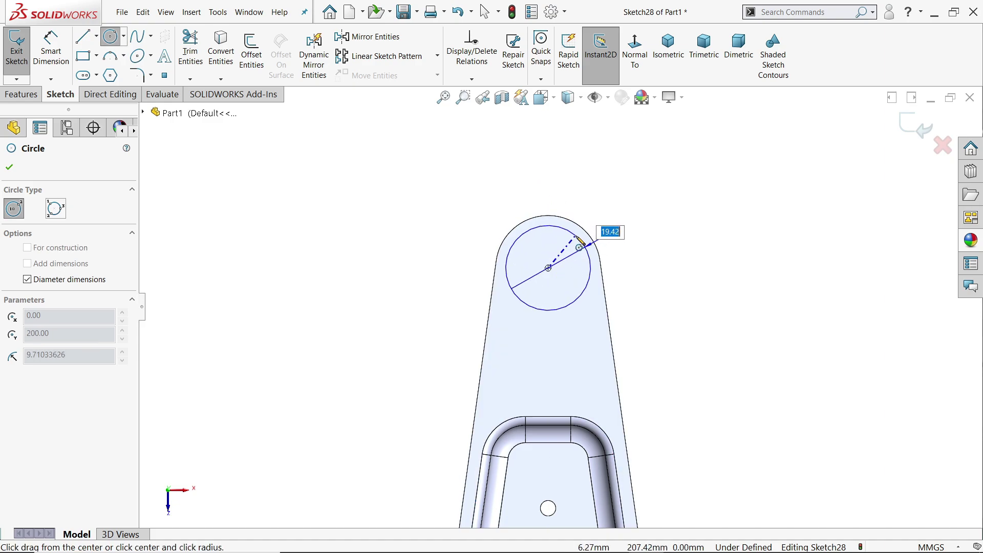
{"action": "left_click", "coordinate": [597, 240]}
{"action": "right_click", "coordinate": [625, 171]}
{"action": "left_click", "coordinate": [651, 179]}
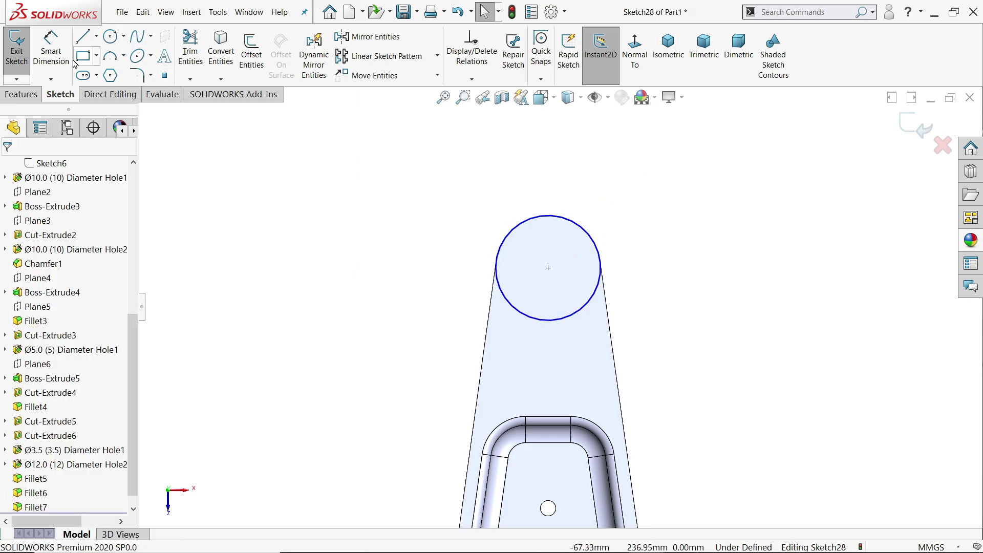
Dimension the circle's diameter at 24 mm
{"action": "left_click", "coordinate": [51, 51]}
{"action": "left_click", "coordinate": [501, 257]}
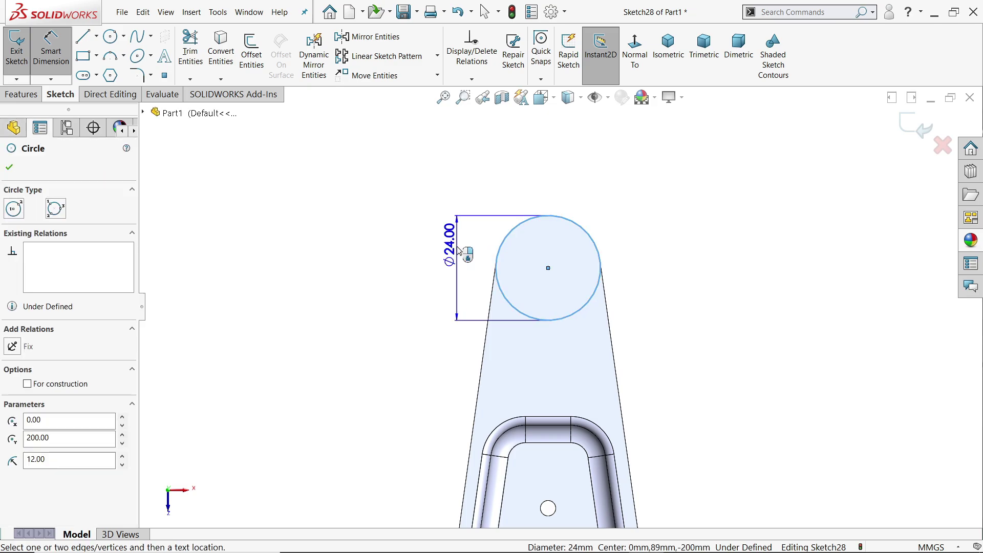
{"action": "left_click", "coordinate": [456, 253]}
{"action": "left_click", "coordinate": [394, 226]}
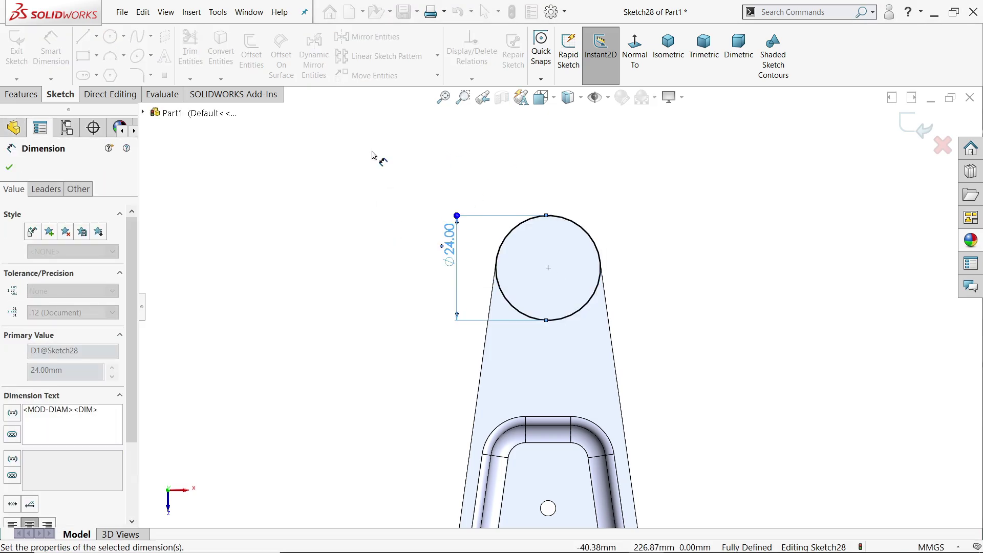
Extrude the circle 1 mm upward as a merged round boss on the arm's tip
{"action": "left_click", "coordinate": [21, 94]}
{"action": "left_click", "coordinate": [23, 52]}
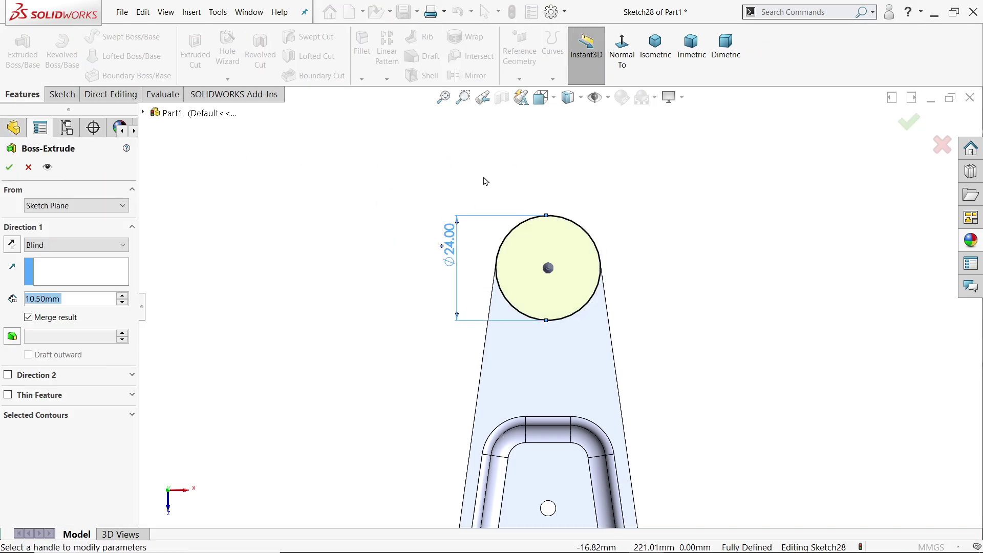
{"action": "left_click", "coordinate": [655, 47]}
{"action": "scroll", "coordinate": [640, 153], "scroll_direction": "down", "scroll_amount": 3}
{"action": "type", "text": "1"}
{"action": "key", "text": "Return"}
{"action": "scroll", "coordinate": [601, 208], "scroll_direction": "down", "scroll_amount": 5}
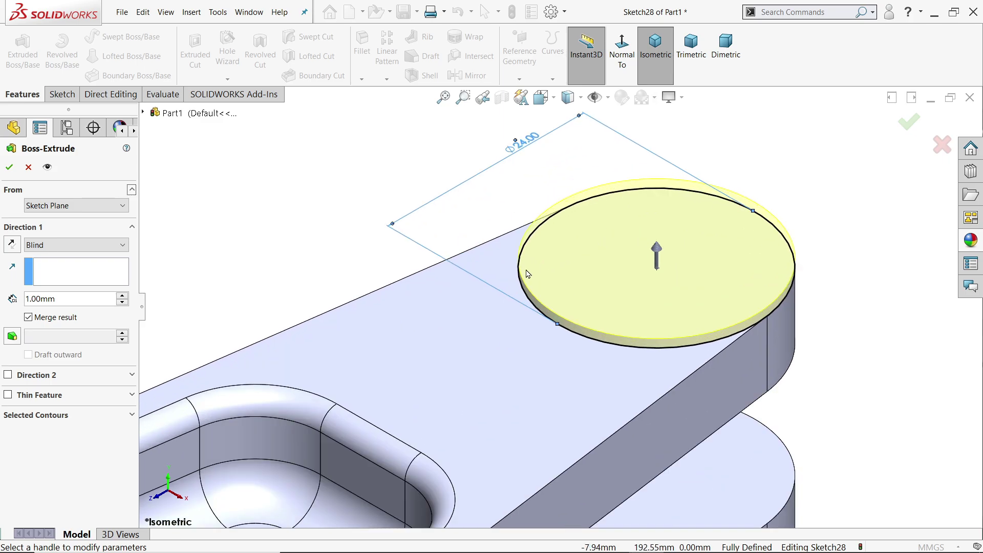
{"action": "left_click", "coordinate": [12, 166]}
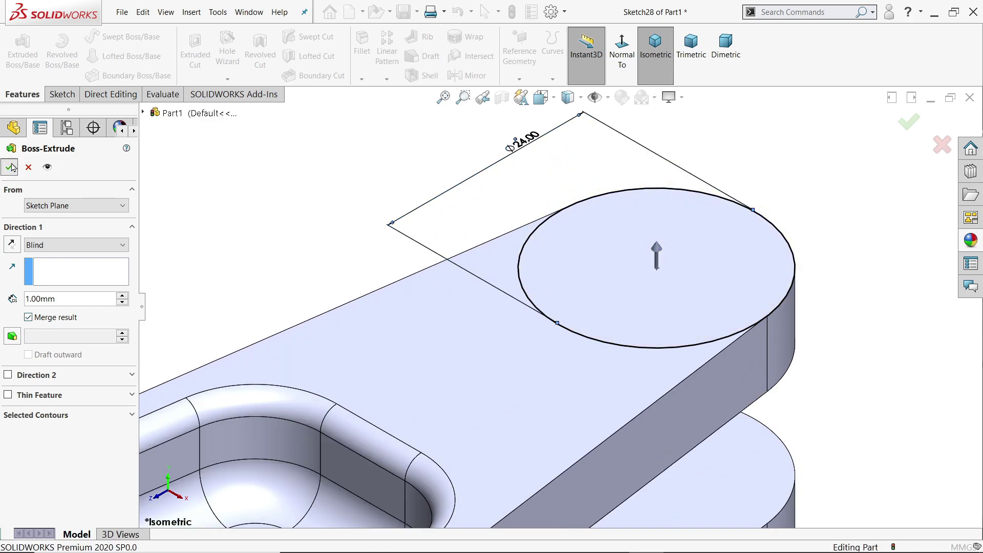
Set up a Counterbored legacy hole with 8 mm diameter, 17 mm counterbore diameter, 2 mm counterbore depth and Up To Next end condition
{"action": "left_click", "coordinate": [225, 48]}
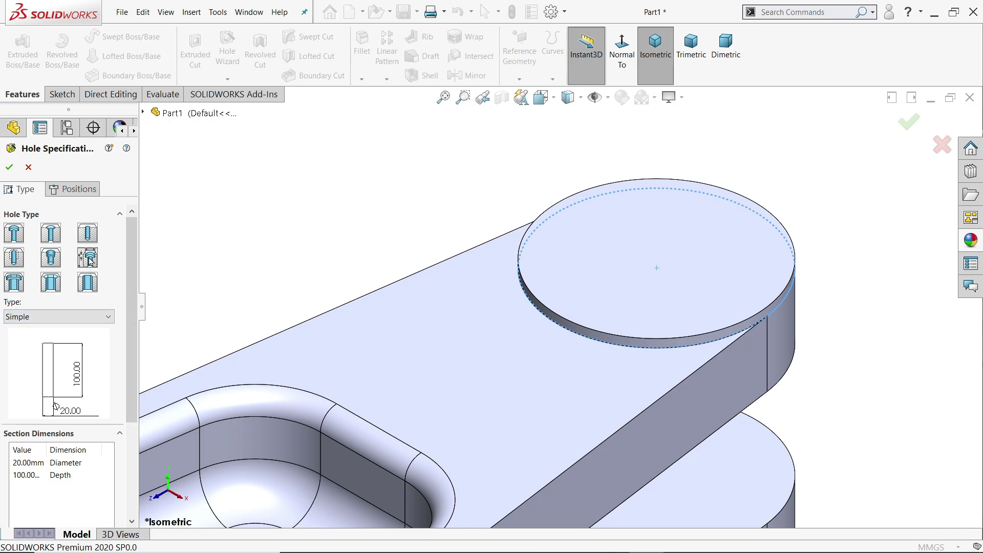
{"action": "left_click", "coordinate": [41, 317]}
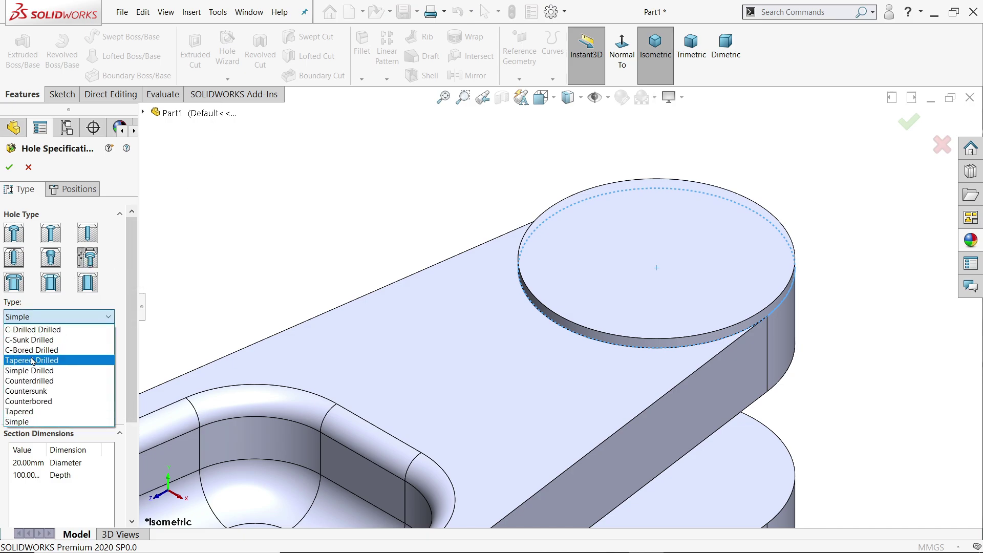
{"action": "left_click", "coordinate": [29, 402]}
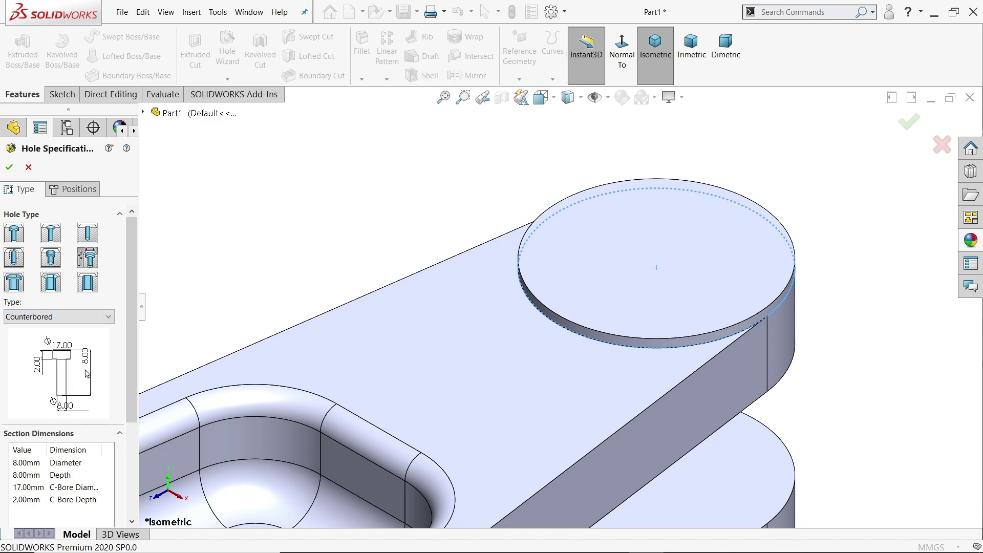
{"action": "scroll", "coordinate": [34, 358], "scroll_direction": "down", "scroll_amount": 3}
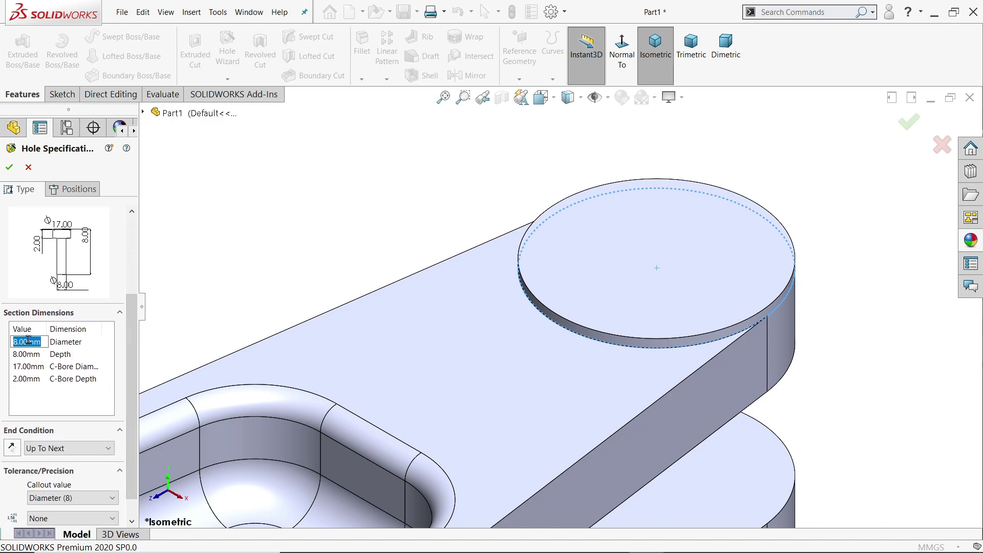
{"action": "left_click", "coordinate": [26, 354]}
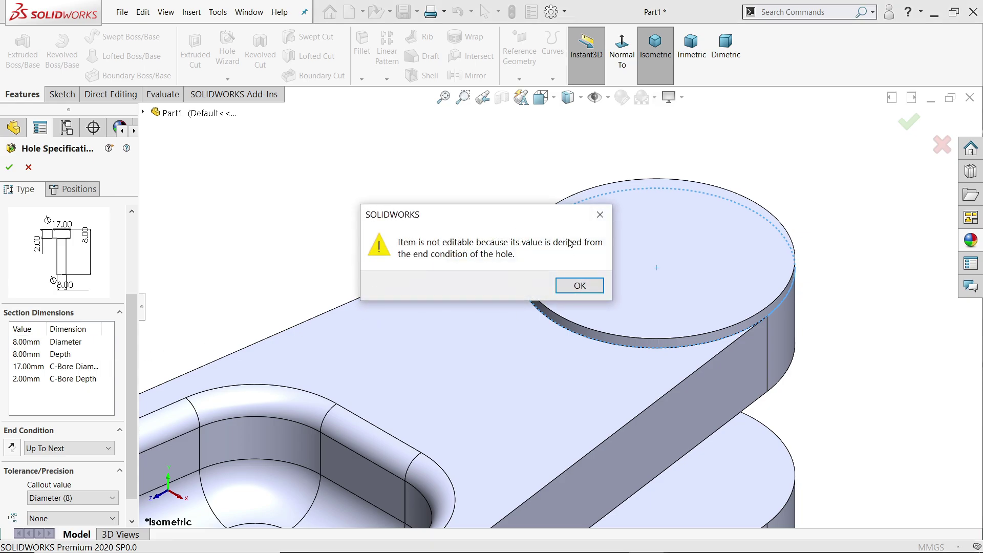
{"action": "left_click", "coordinate": [599, 214]}
{"action": "scroll", "coordinate": [132, 395], "scroll_direction": "down", "scroll_amount": 1}
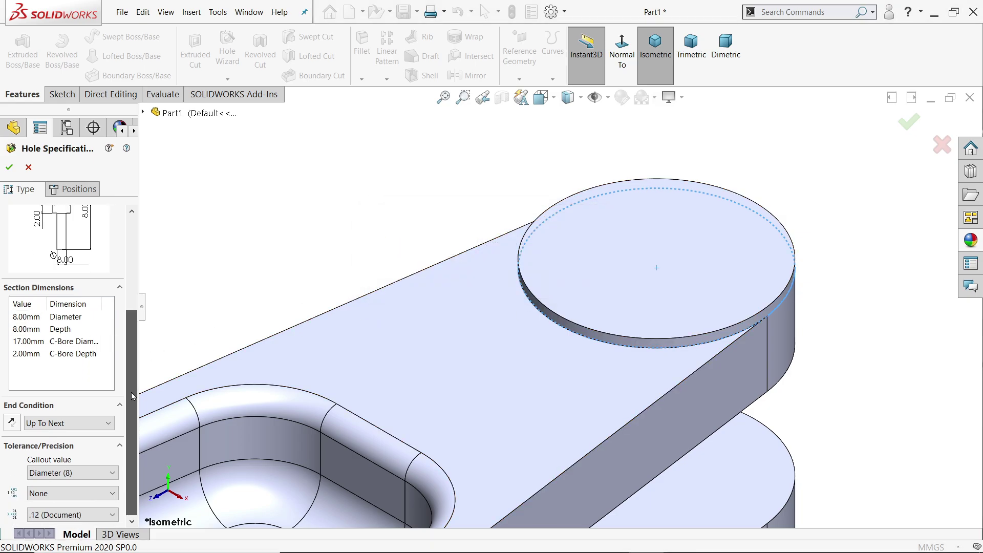
{"action": "left_click", "coordinate": [49, 424]}
{"action": "left_click", "coordinate": [50, 427]}
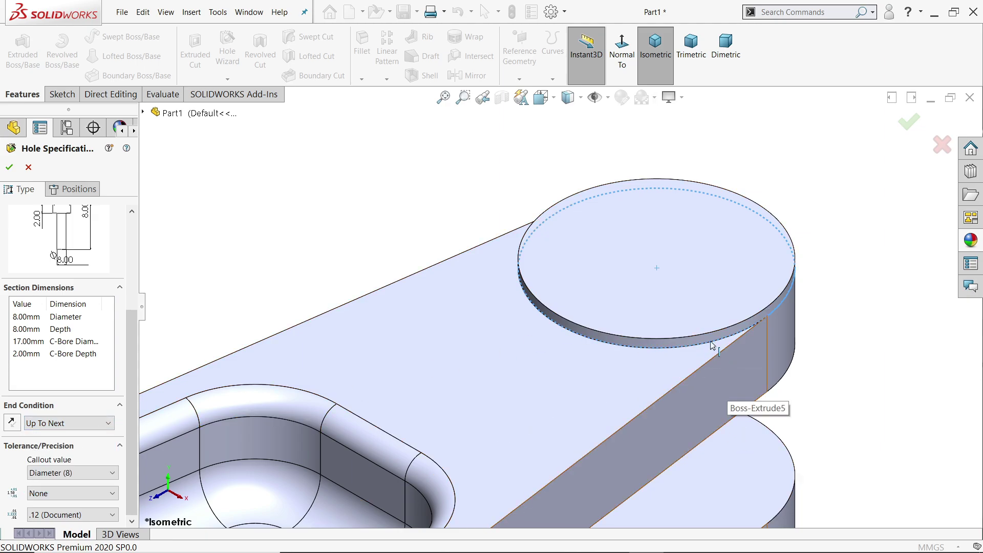
{"action": "left_click", "coordinate": [23, 354]}
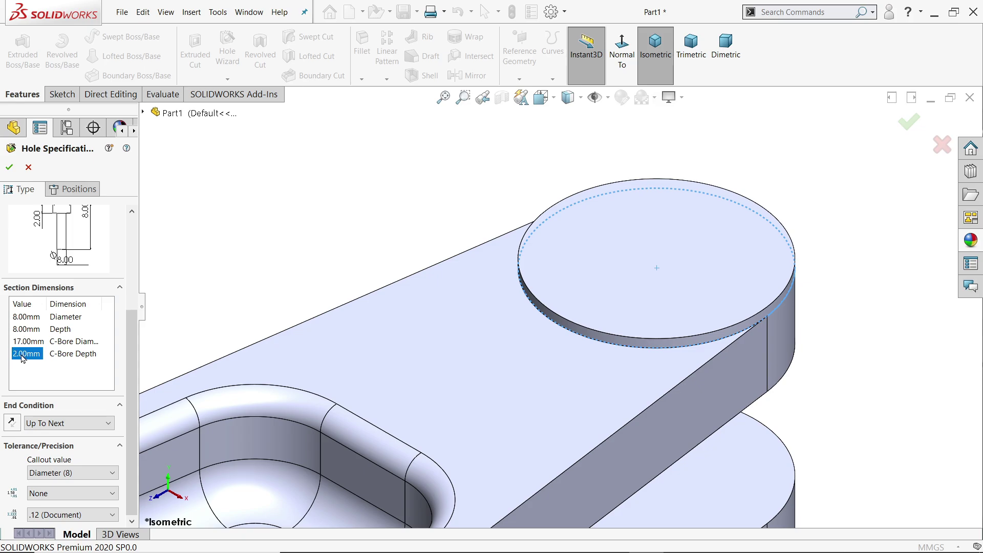
Place the counterbored hole at the centre of the round boss's top face and create it
{"action": "left_click", "coordinate": [72, 189]}
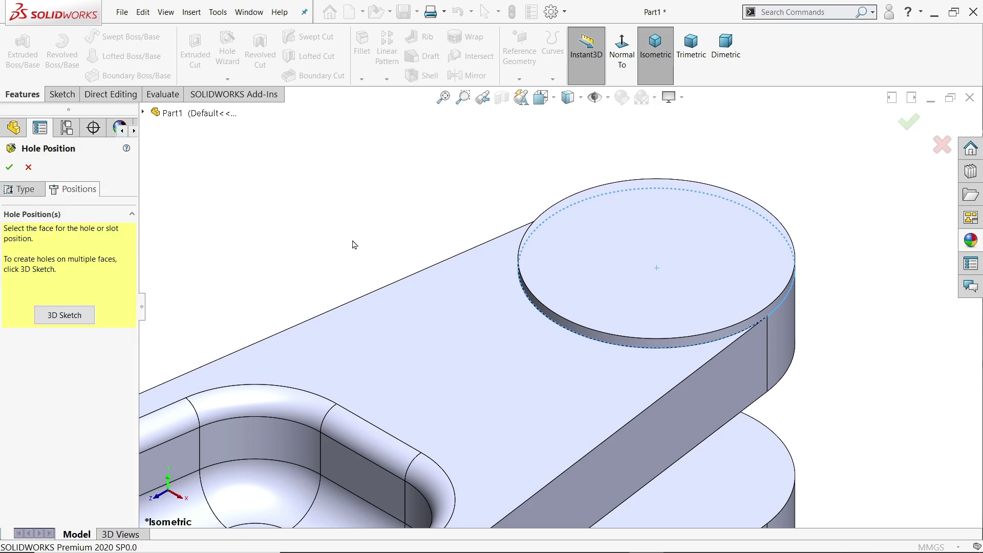
{"action": "left_click", "coordinate": [638, 262]}
{"action": "scroll", "coordinate": [521, 147], "scroll_direction": "down", "scroll_amount": 5}
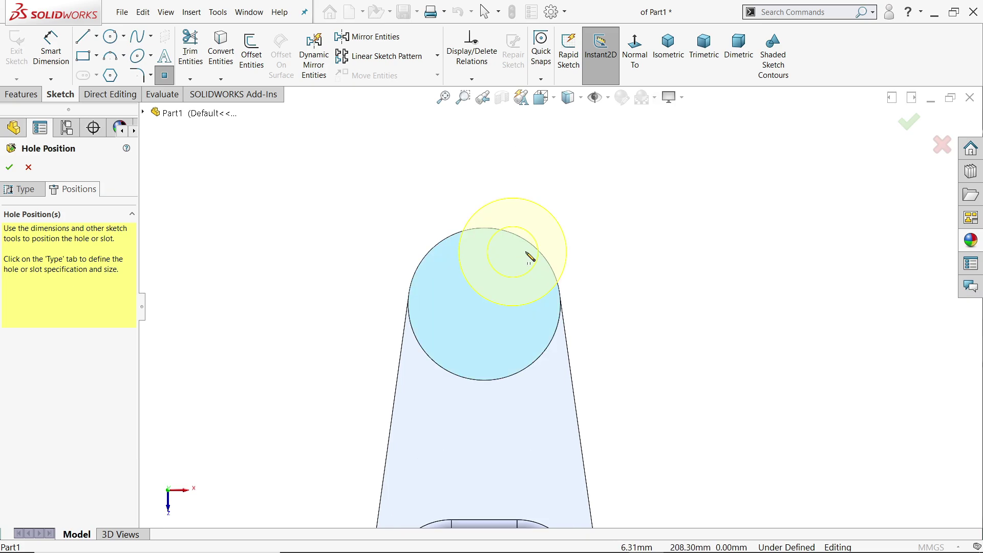
{"action": "scroll", "coordinate": [499, 300], "scroll_direction": "down", "scroll_amount": 5}
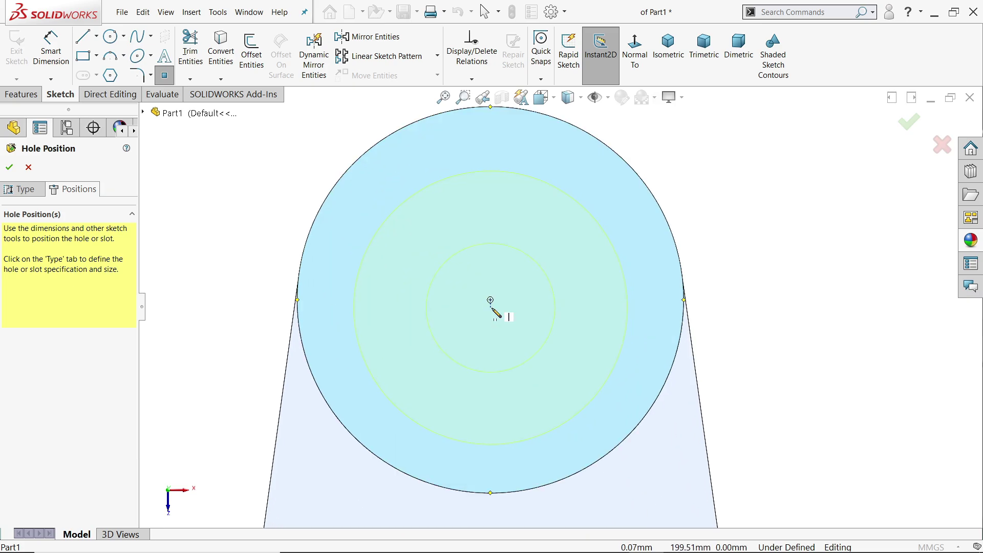
{"action": "left_click", "coordinate": [491, 301]}
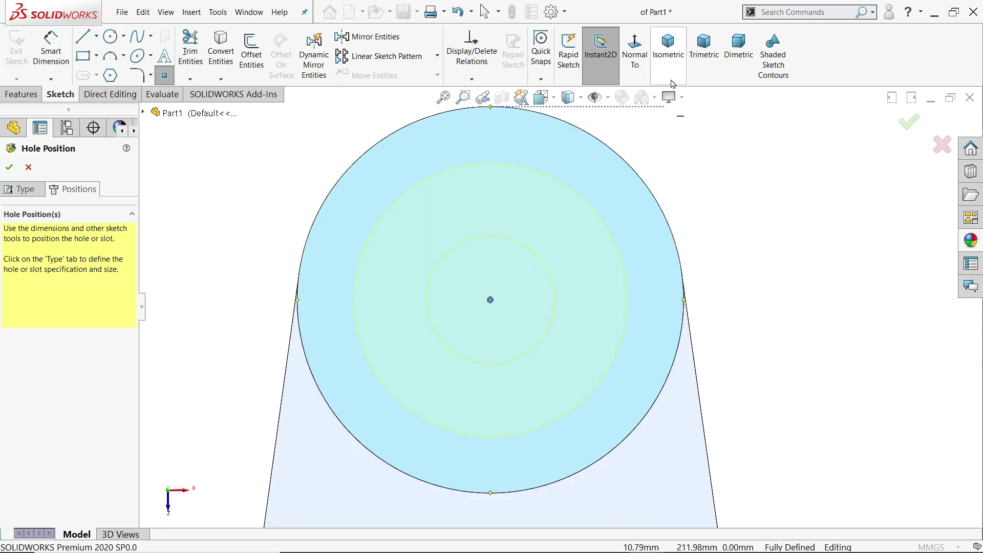
{"action": "left_click", "coordinate": [668, 51]}
{"action": "scroll", "coordinate": [660, 169], "scroll_direction": "down", "scroll_amount": 5}
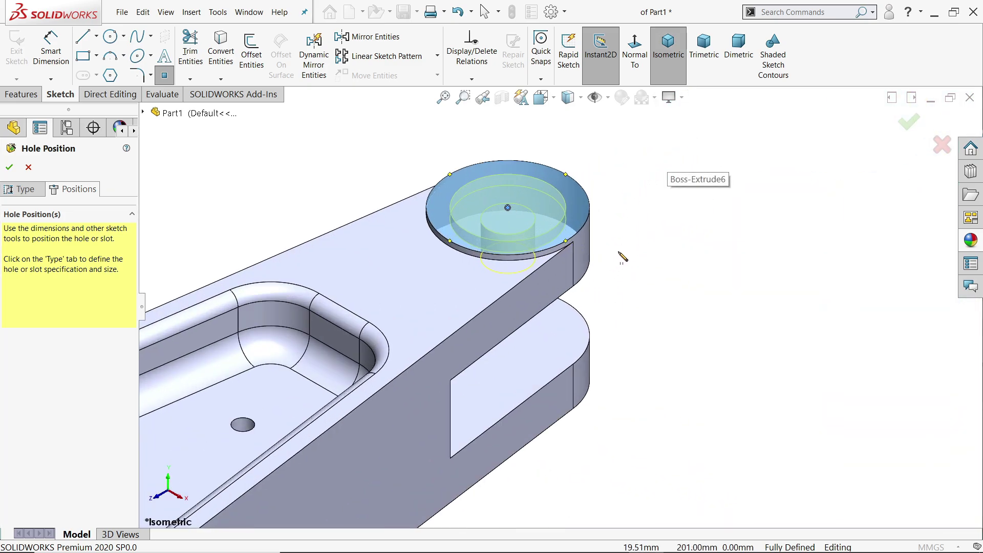
{"action": "right_click", "coordinate": [666, 231]}
{"action": "middle_click_drag", "start_coordinate": [665, 231], "coordinate": [618, 266]}
{"action": "left_click", "coordinate": [10, 172]}
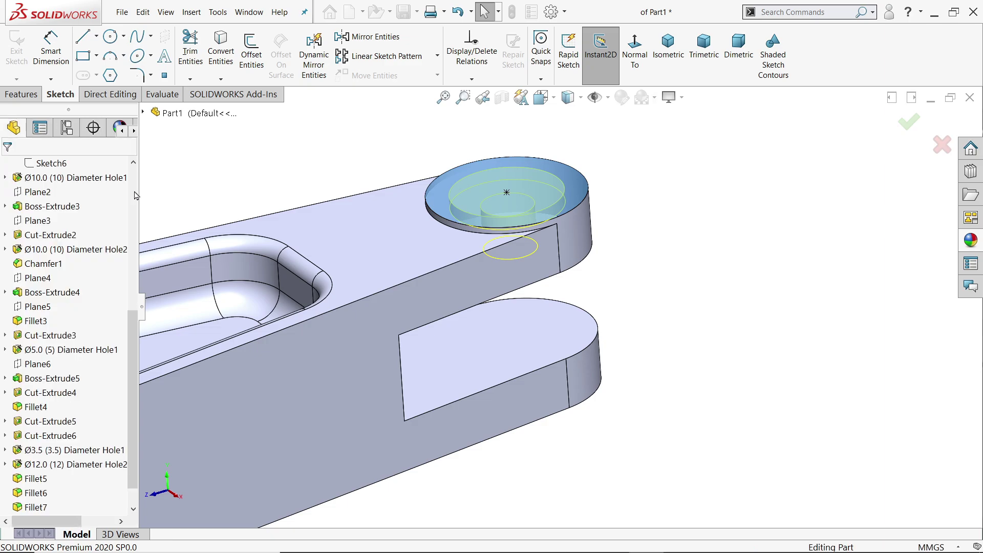
{"action": "mouse_move", "coordinate": [614, 305]}
{"action": "middle_mouse_down"}
{"action": "mouse_move", "coordinate": [575, 177]}
{"action": "mouse_move", "coordinate": [588, 266]}
{"action": "mouse_move", "coordinate": [612, 303]}
{"action": "middle_mouse_up"}
{"action": "scroll", "coordinate": [131, 365], "scroll_direction": "down", "scroll_amount": 1}
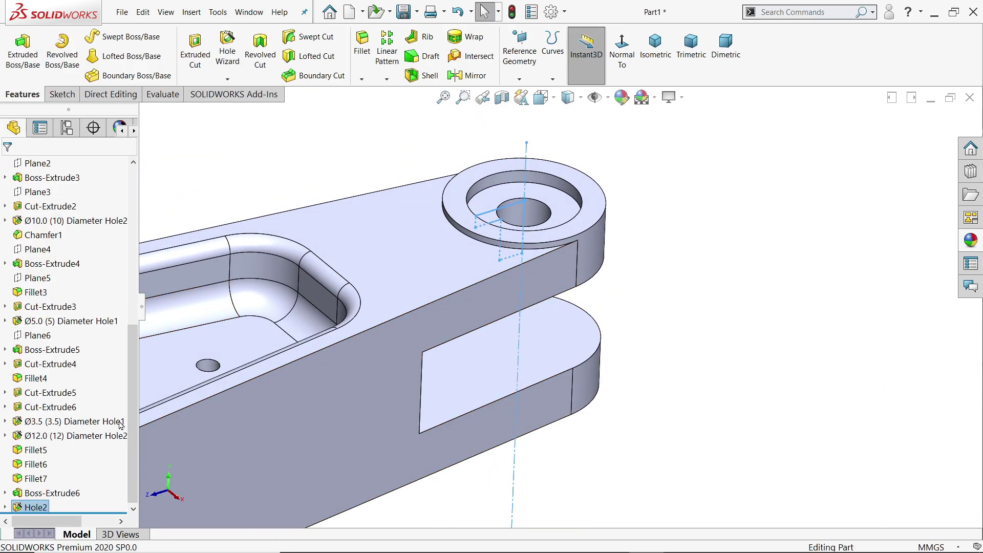
Set up a mirror of the round boss and its counterbored hole at the arm's tip
{"action": "left_click", "coordinate": [29, 494]}
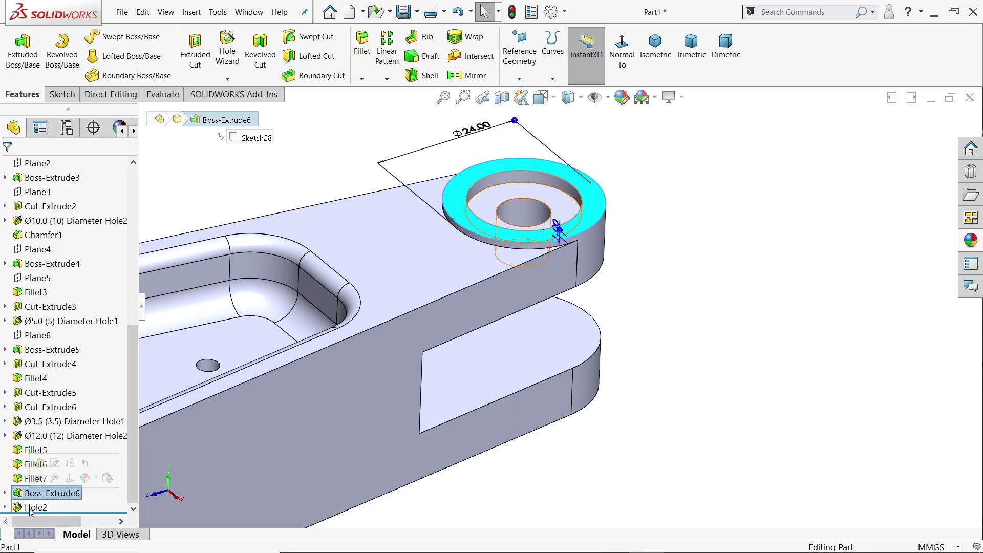
{"action": "left_click", "coordinate": [32, 507]}
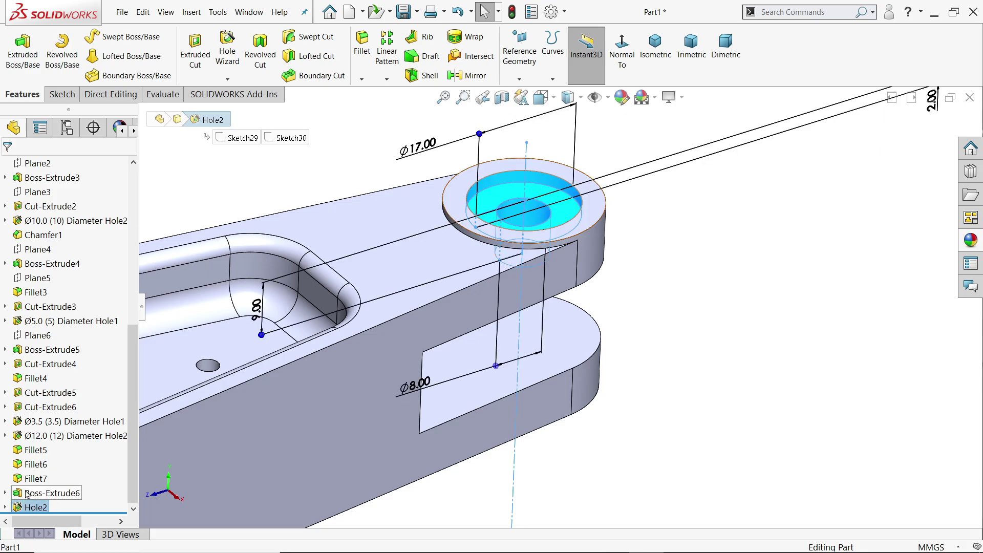
{"action": "left_click", "coordinate": [21, 494], "text": "ctrl"}
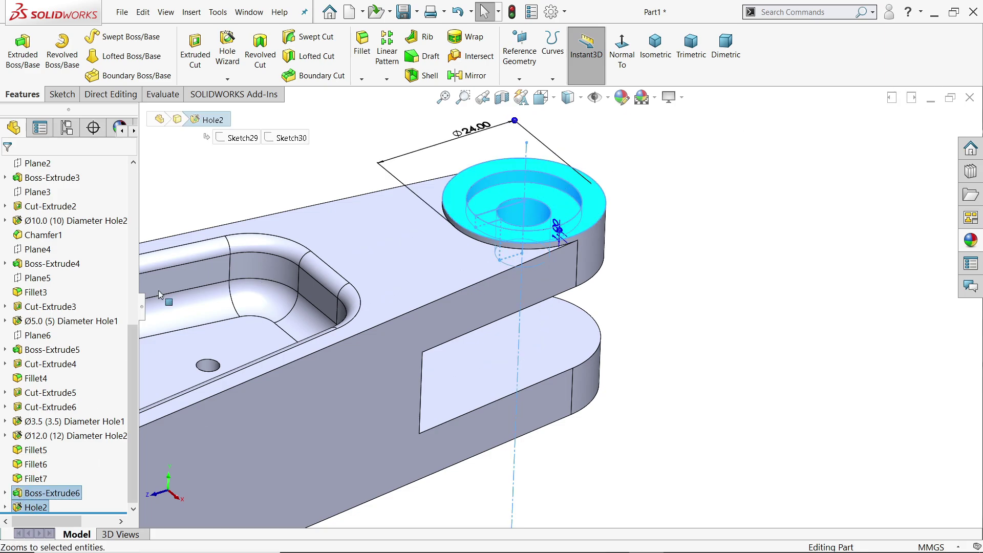
{"action": "left_click", "coordinate": [467, 75]}
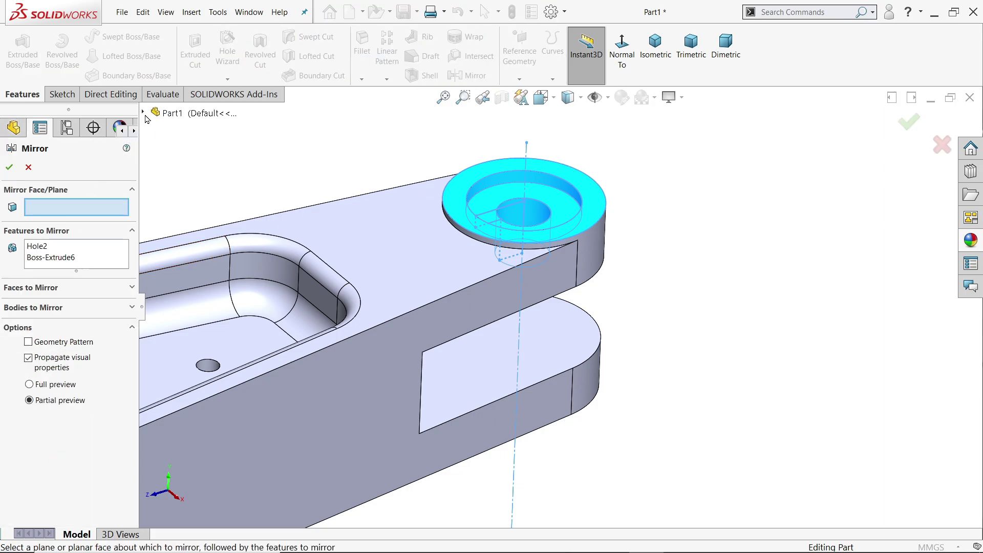
{"action": "scroll", "coordinate": [380, 224], "scroll_direction": "up", "scroll_amount": 6}
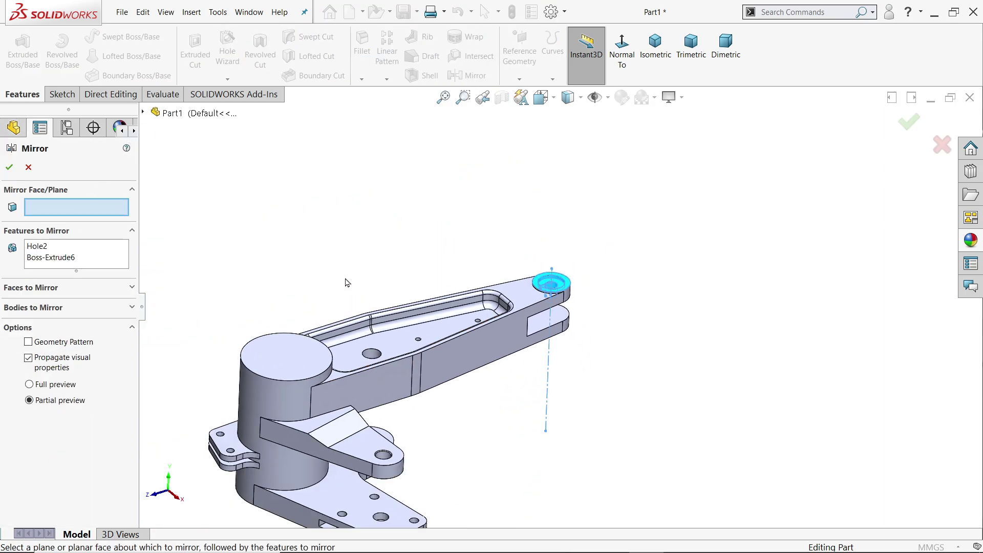
{"action": "left_click", "coordinate": [143, 112]}
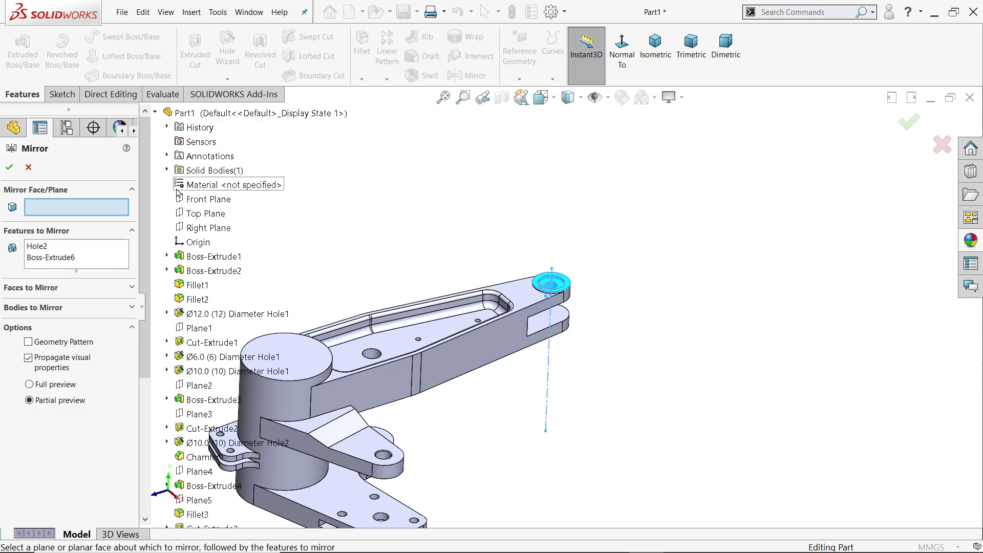
{"action": "left_click", "coordinate": [208, 230]}
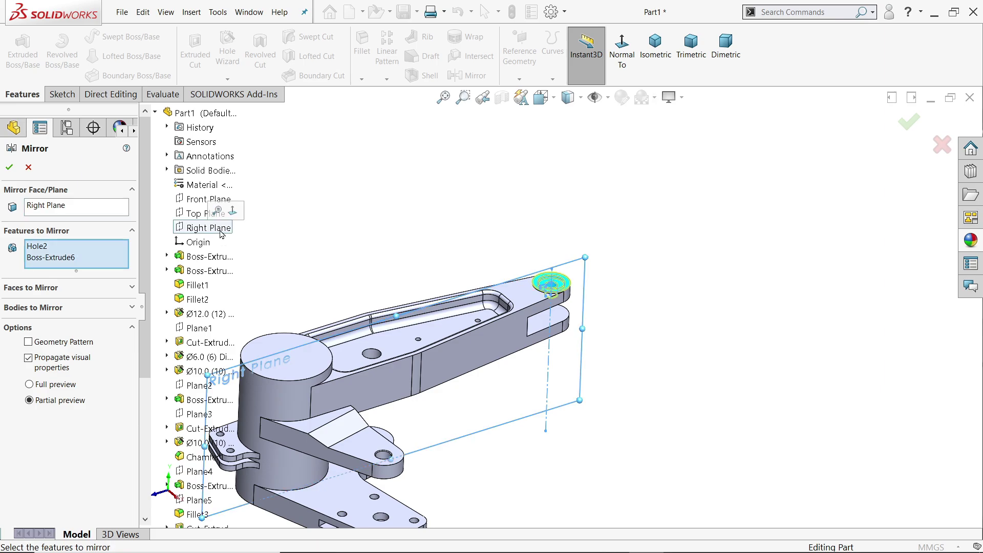
{"action": "middle_click_drag", "start_coordinate": [410, 246], "coordinate": [444, 250]}
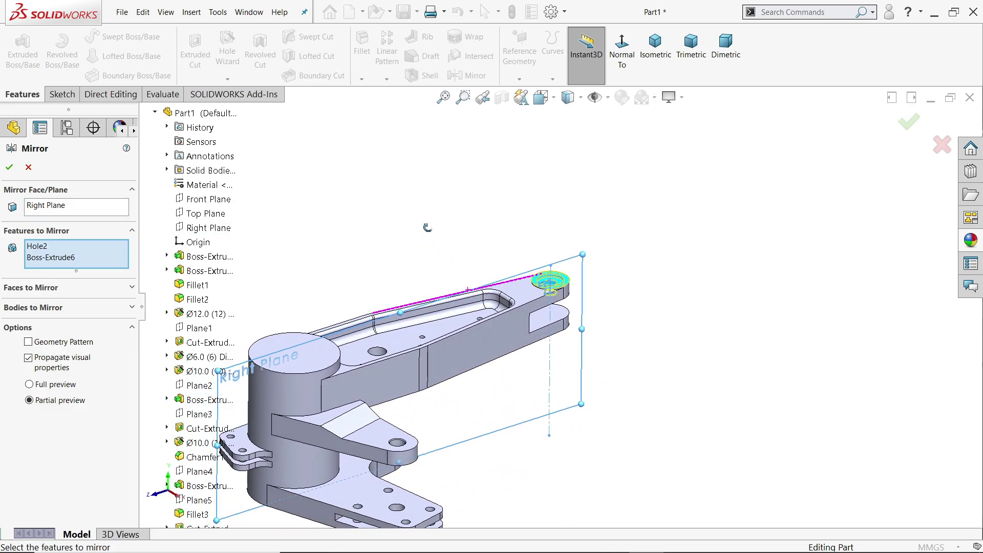
{"action": "right_click", "coordinate": [89, 217]}
{"action": "left_click", "coordinate": [108, 229]}
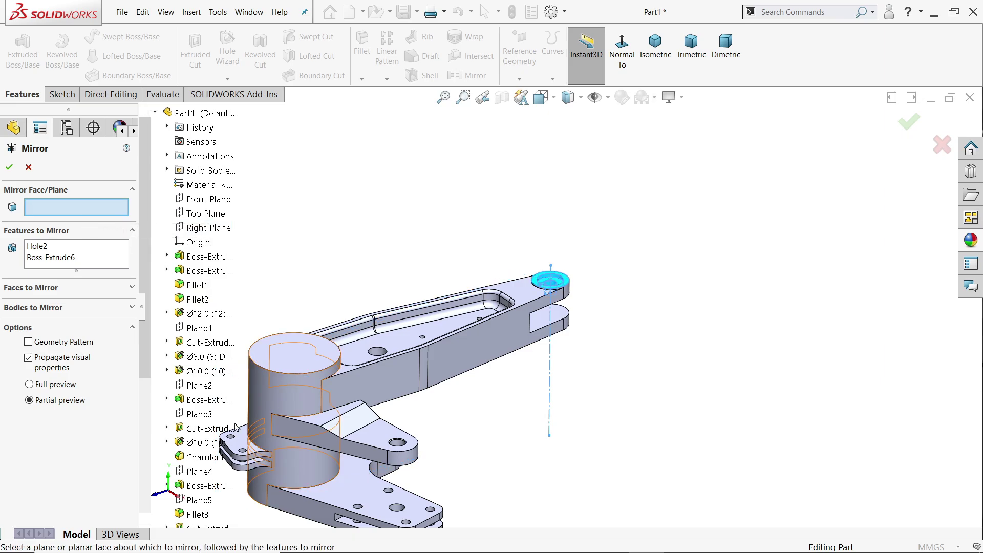
Mirror the boss and counterbored hole about Plane6 onto the underside of the arm's forked tip
{"action": "scroll", "coordinate": [220, 426], "scroll_direction": "down", "scroll_amount": 5}
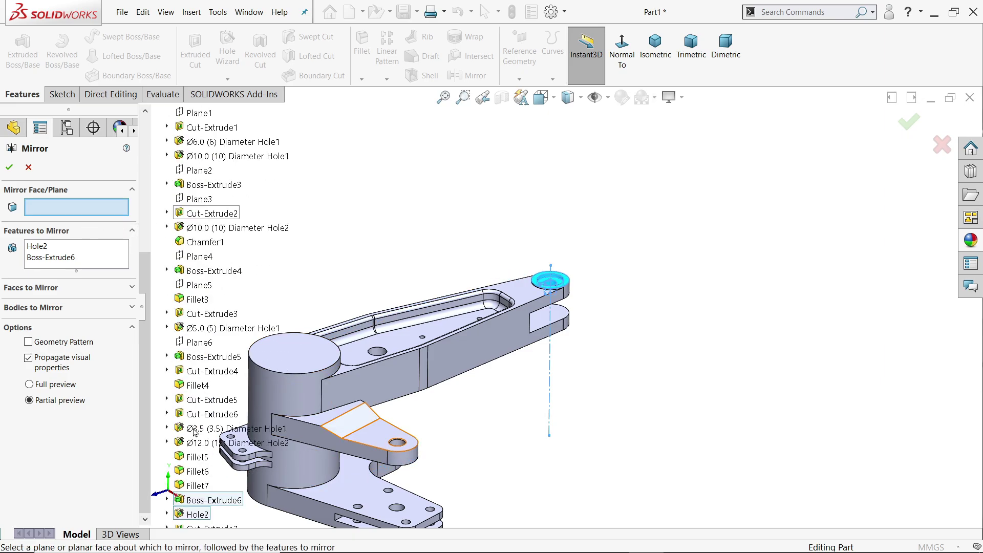
{"action": "left_click", "coordinate": [197, 343]}
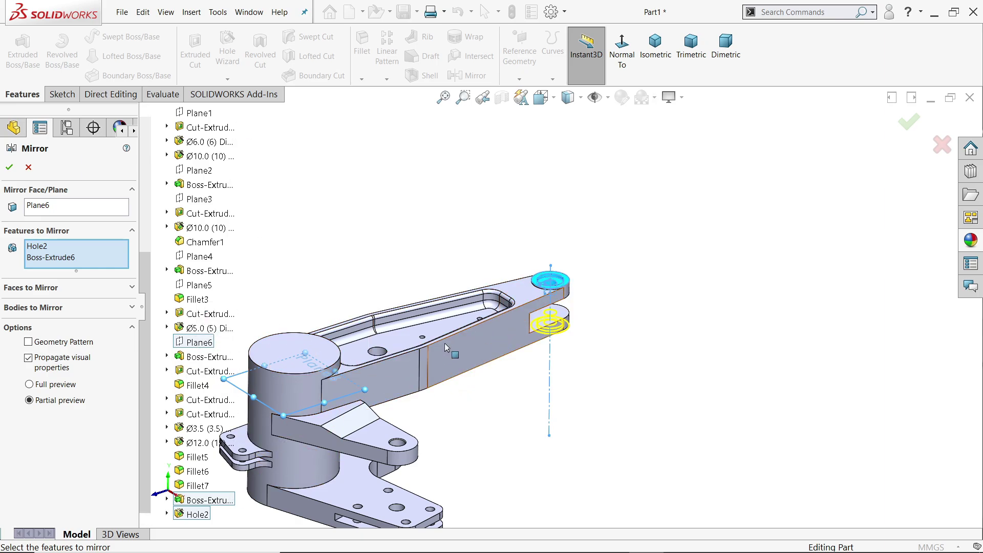
{"action": "scroll", "coordinate": [438, 360], "scroll_direction": "down", "scroll_amount": 2}
{"action": "middle_click_drag", "start_coordinate": [438, 360], "coordinate": [637, 315]}
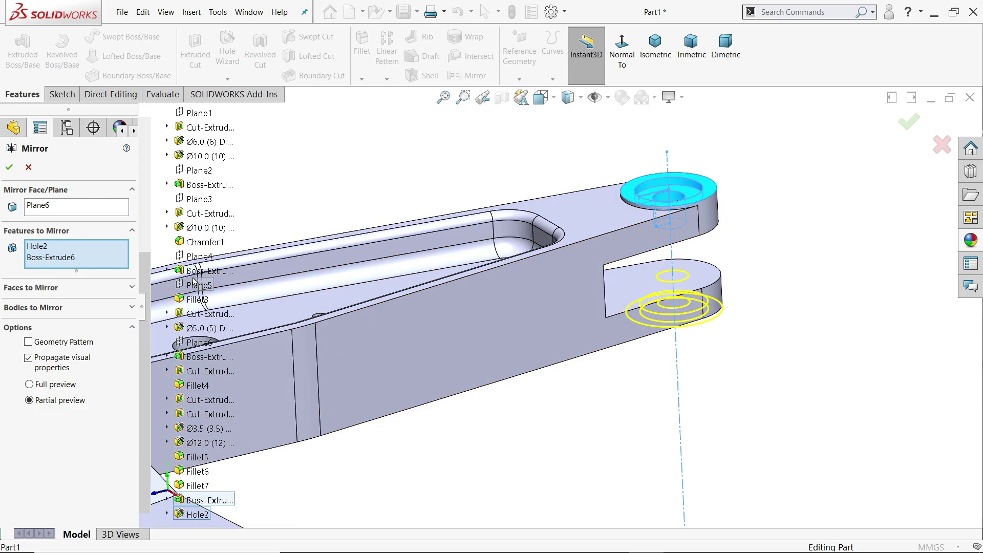
{"action": "left_click", "coordinate": [9, 168]}
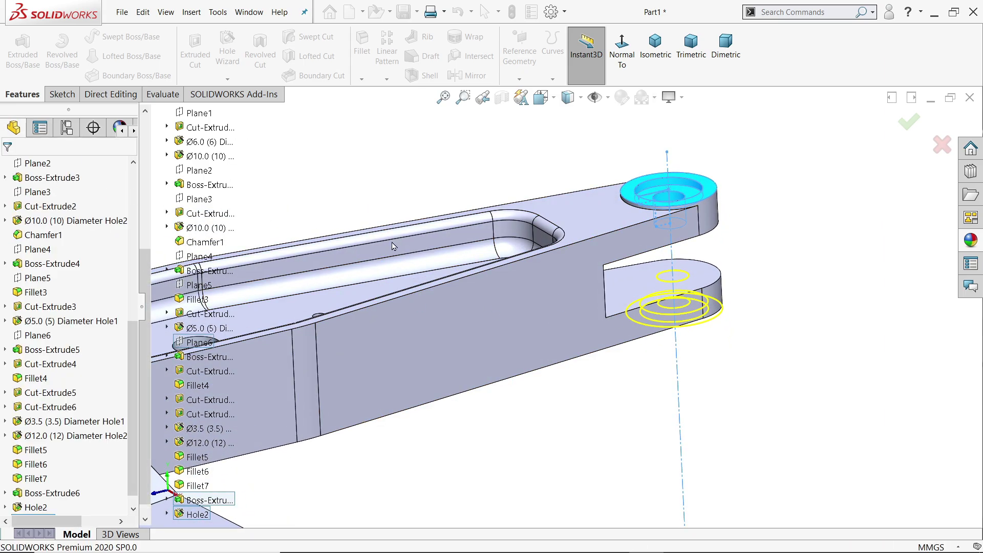
{"action": "middle_click_drag", "start_coordinate": [597, 356], "coordinate": [693, 324]}
{"action": "left_click", "coordinate": [656, 48]}
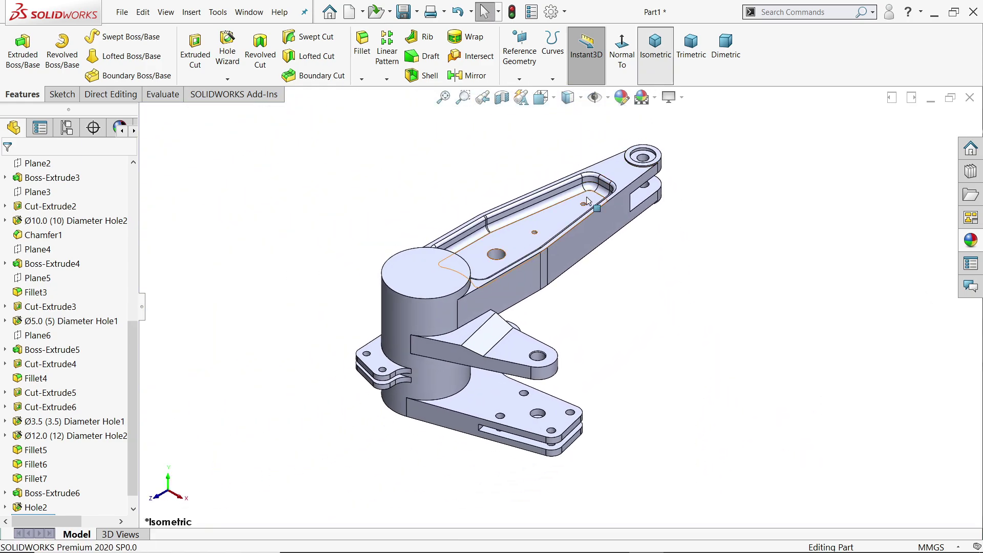
Switch to the 127.PNG drawing and examine the cylinder's bore, chamfer, side-hole and fillet dimensions in the plan and section views
{"action": "key", "text": "alt+Tab"}
{"action": "scroll", "coordinate": [170, 466], "scroll_direction": "up", "scroll_amount": 2}
{"action": "scroll", "coordinate": [170, 465], "scroll_direction": "up", "scroll_amount": 2}
{"action": "scroll", "coordinate": [281, 379], "scroll_direction": "down", "scroll_amount": 2}
{"action": "scroll", "coordinate": [401, 237], "scroll_direction": "up", "scroll_amount": 3}
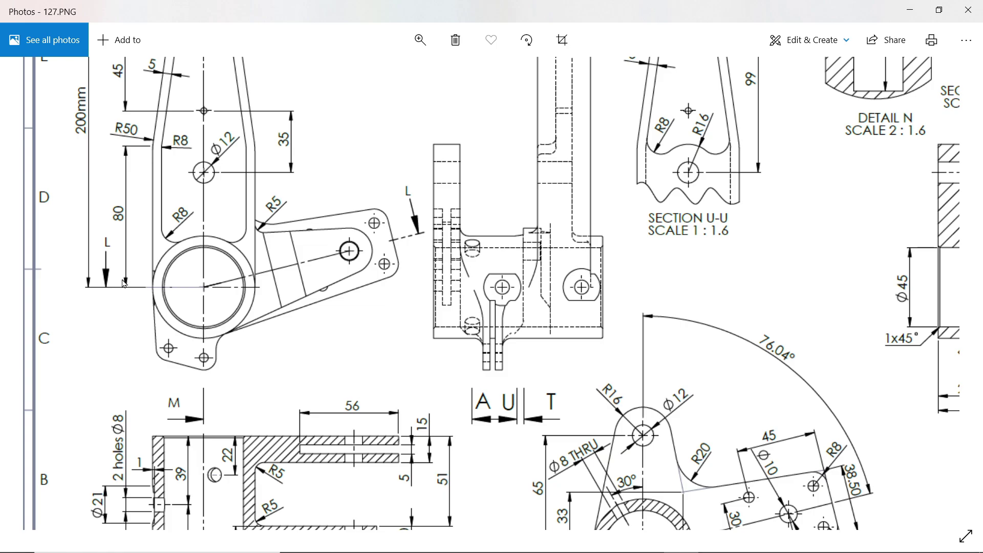
{"action": "scroll", "coordinate": [184, 297], "scroll_direction": "down", "scroll_amount": 3}
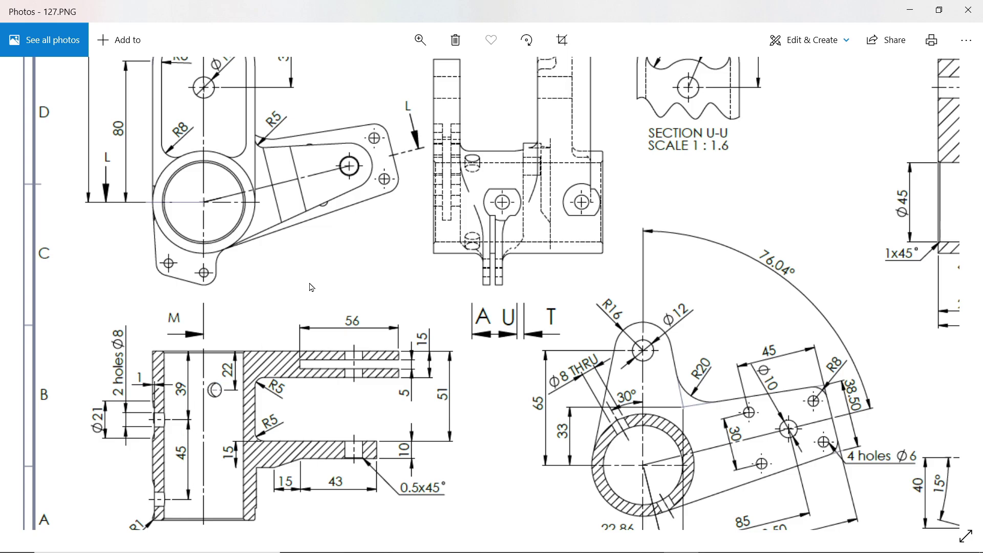
{"action": "left_click_drag", "start_coordinate": [311, 286], "coordinate": [97, 292]}
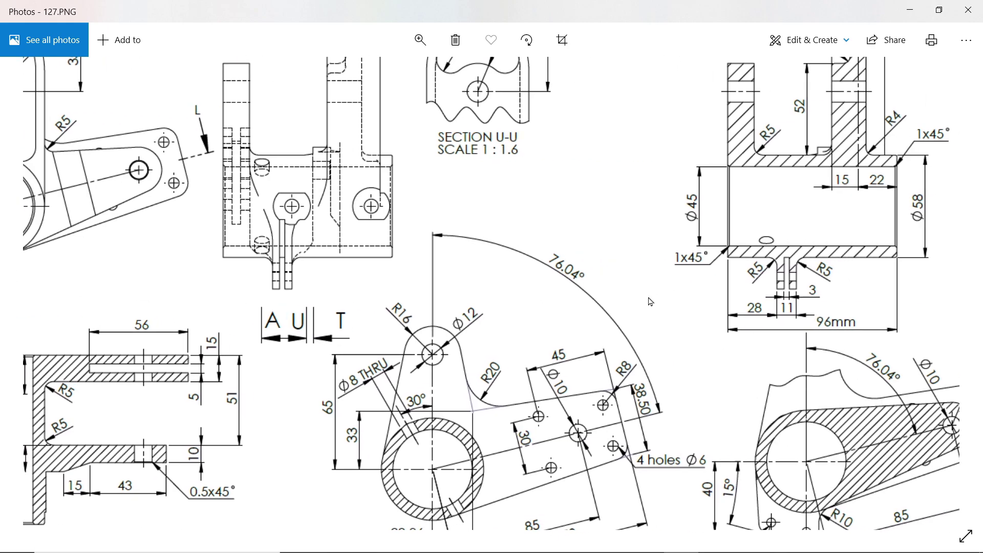
{"action": "left_click_drag", "start_coordinate": [745, 278], "coordinate": [562, 292]}
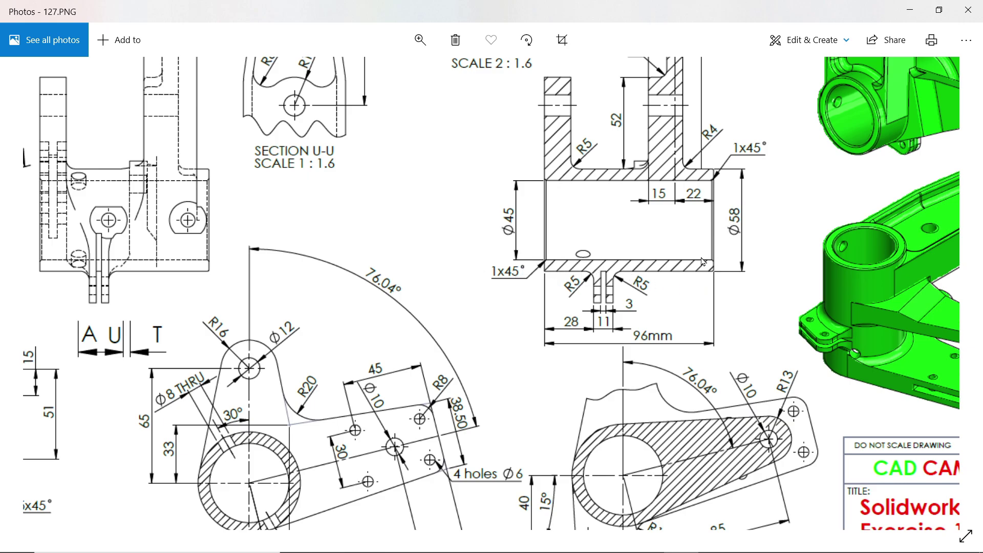
{"action": "mouse_move", "coordinate": [377, 318]}
{"action": "left_mouse_down"}
{"action": "mouse_move", "coordinate": [481, 334]}
{"action": "mouse_move", "coordinate": [562, 323]}
{"action": "mouse_move", "coordinate": [569, 285]}
{"action": "left_mouse_up"}
{"action": "left_click_drag", "start_coordinate": [337, 312], "coordinate": [509, 290]}
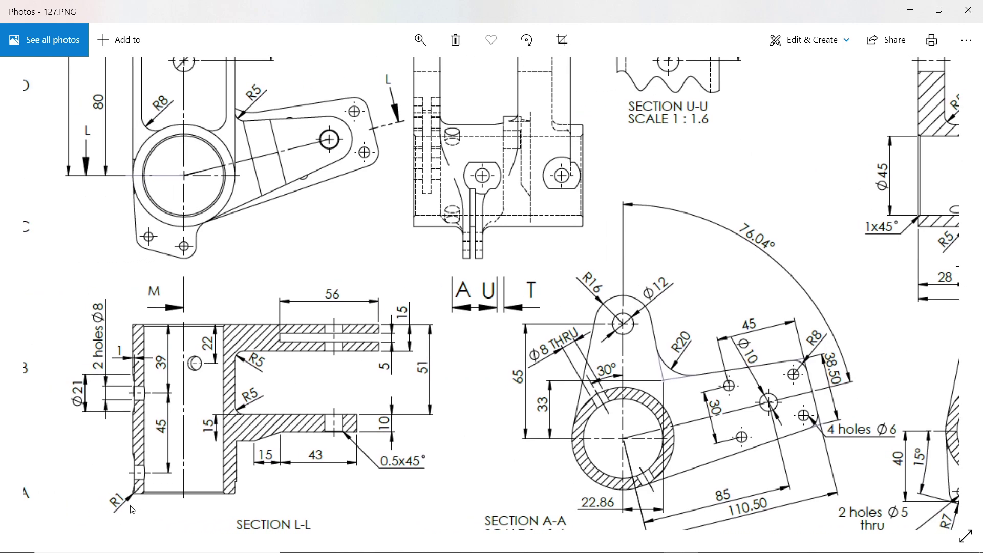
{"action": "left_click", "coordinate": [914, 19]}
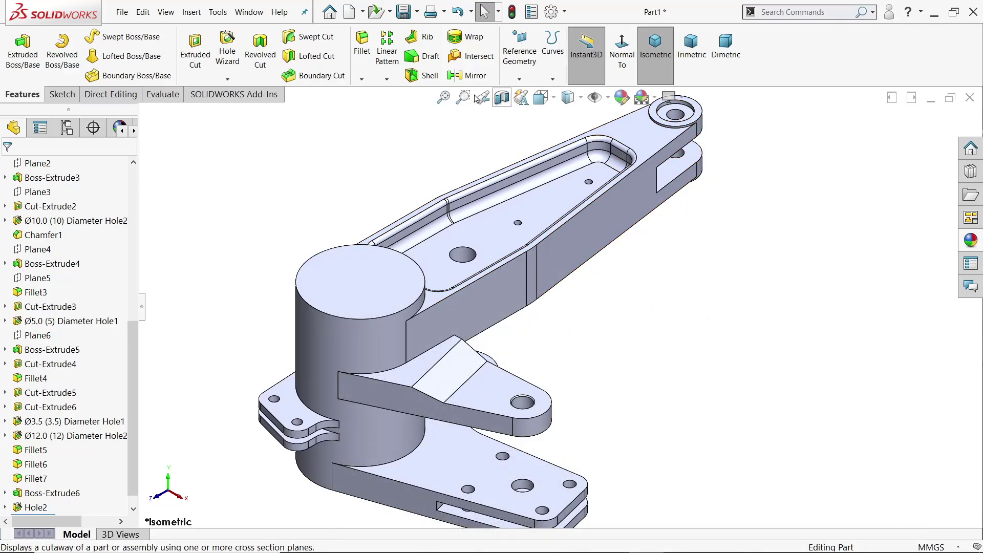
Switch to SOLIDWORKS and fillet the base edges of both round bosses at the arm's tip with a 0.5 mm radius
{"action": "left_click", "coordinate": [362, 51]}
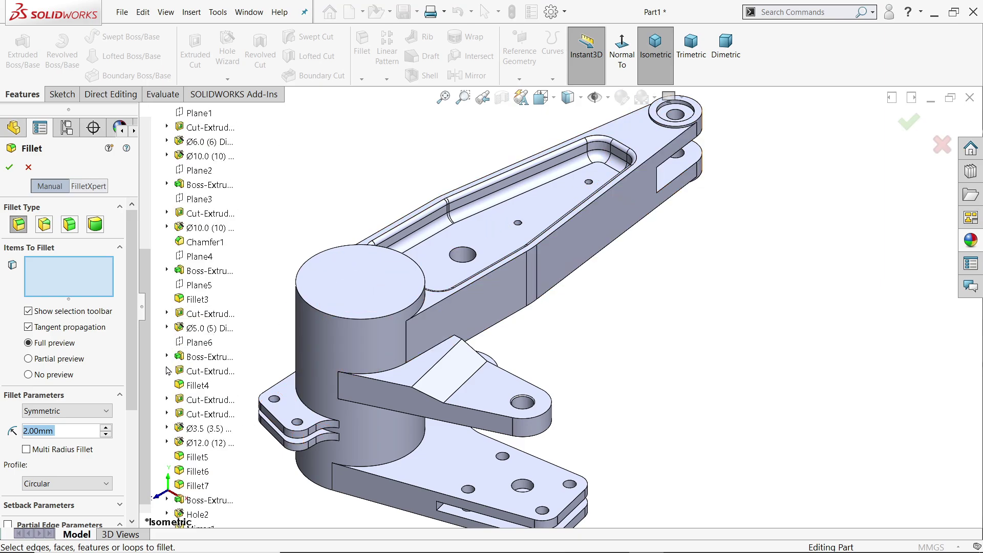
{"action": "type", "text": "0.5"}
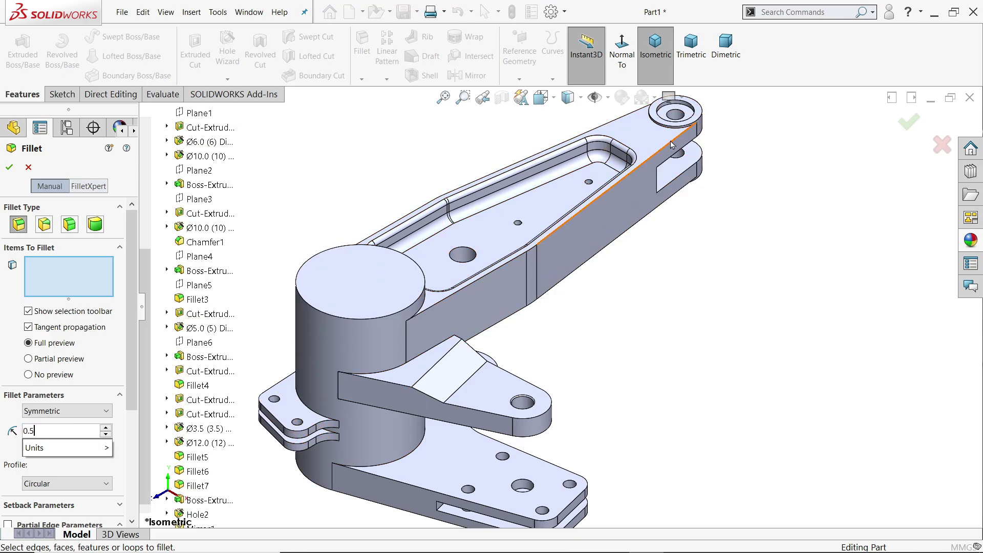
{"action": "scroll", "coordinate": [680, 118], "scroll_direction": "down", "scroll_amount": 4}
{"action": "left_click", "coordinate": [639, 179]}
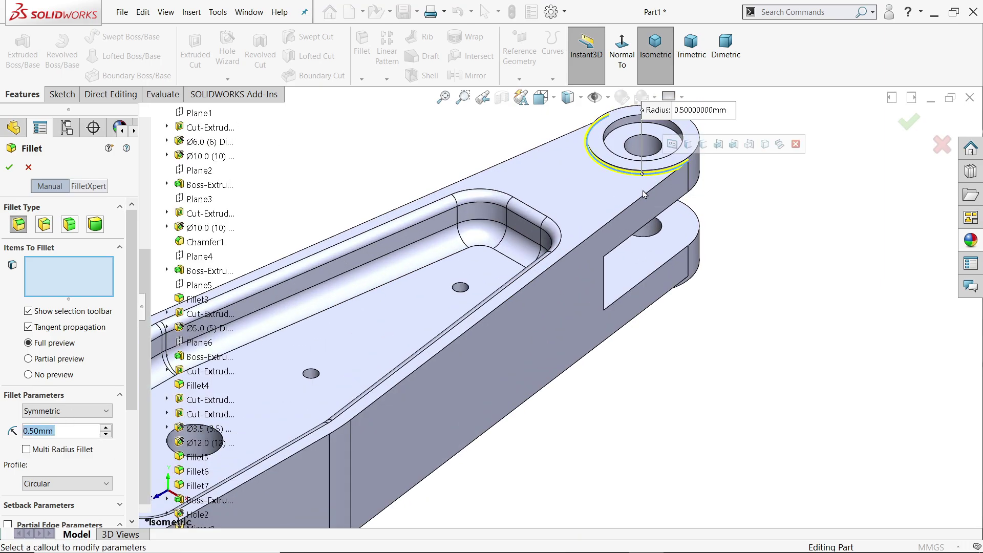
{"action": "middle_click_drag", "start_coordinate": [729, 333], "coordinate": [676, 316]}
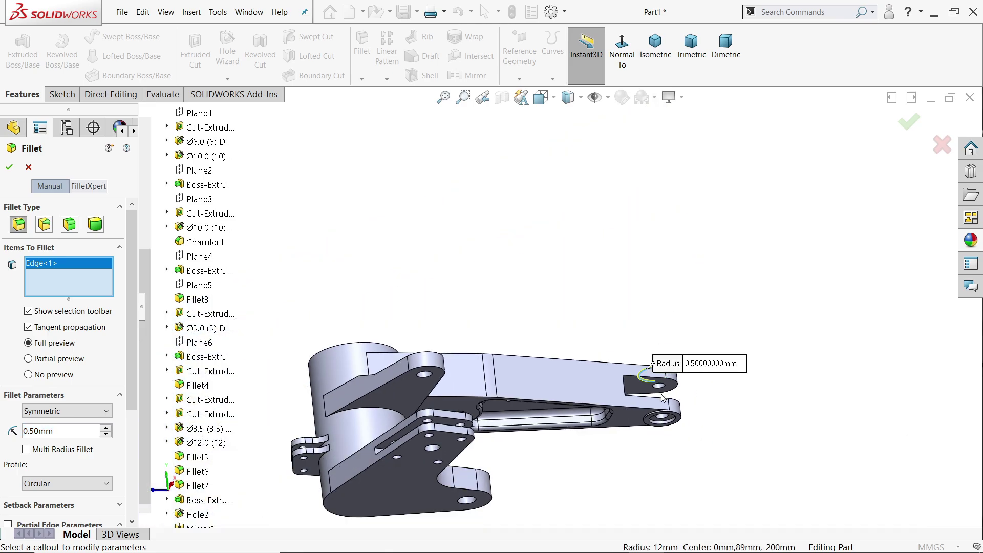
{"action": "scroll", "coordinate": [563, 379], "scroll_direction": "down", "scroll_amount": 5}
{"action": "left_click", "coordinate": [530, 359]}
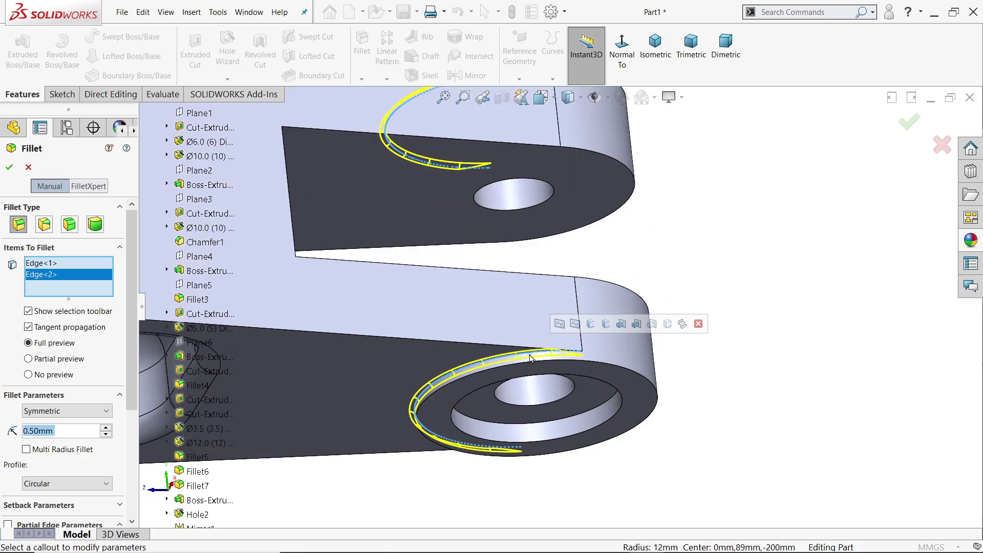
{"action": "left_click", "coordinate": [8, 167]}
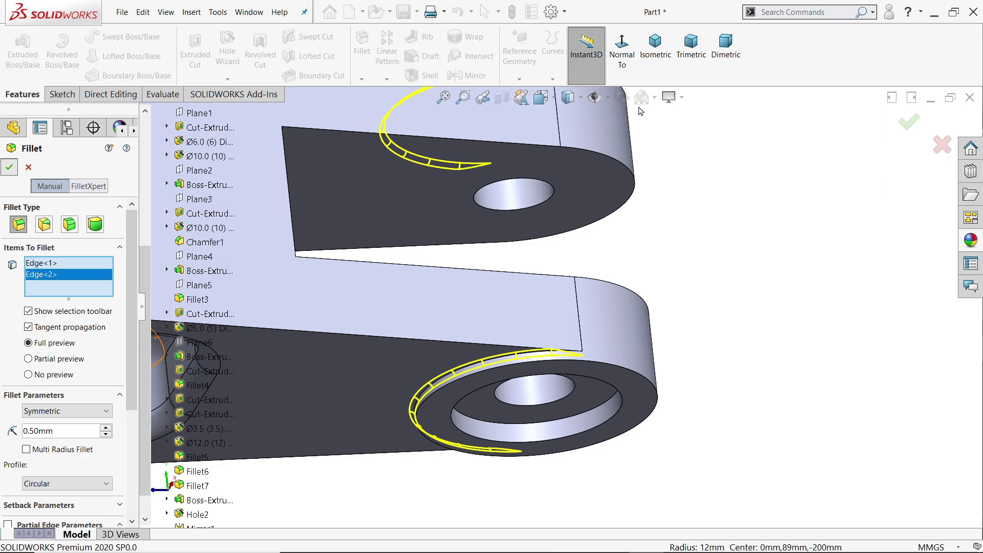
{"action": "left_click", "coordinate": [654, 53]}
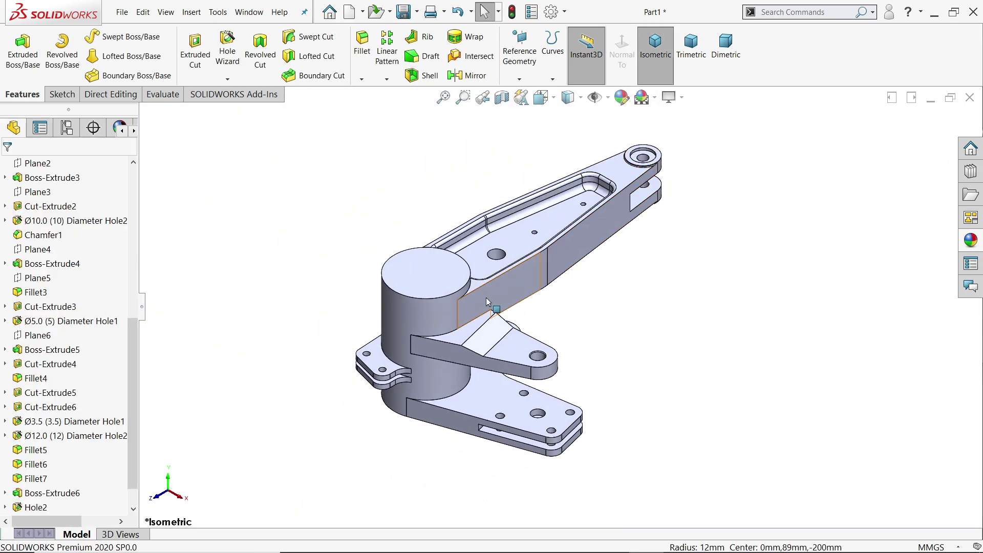
Start a plain Hole Wizard hole using the ANSI Metric standard and the Drill sizes type
{"action": "left_click", "coordinate": [227, 53]}
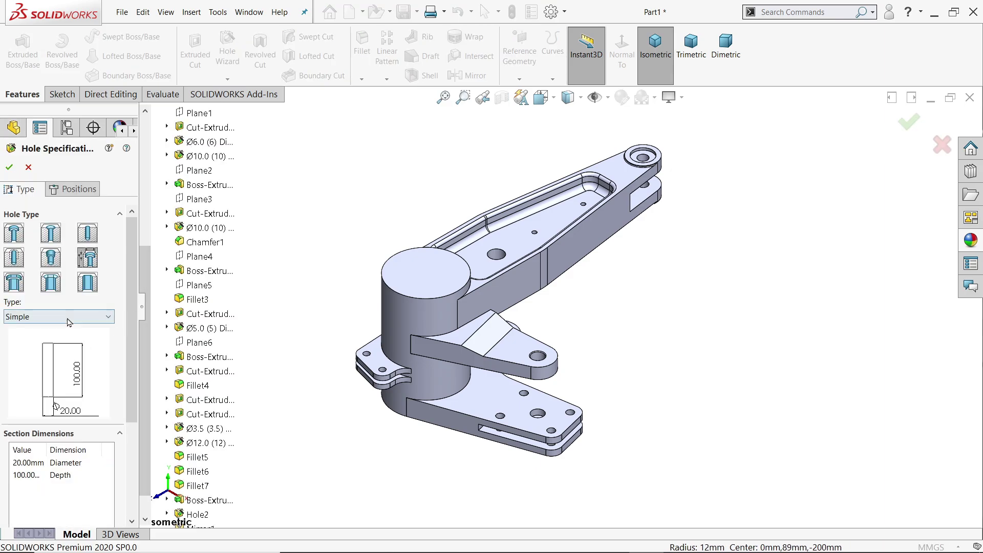
{"action": "left_click", "coordinate": [69, 317]}
{"action": "left_click", "coordinate": [88, 233]}
{"action": "left_click", "coordinate": [88, 233]}
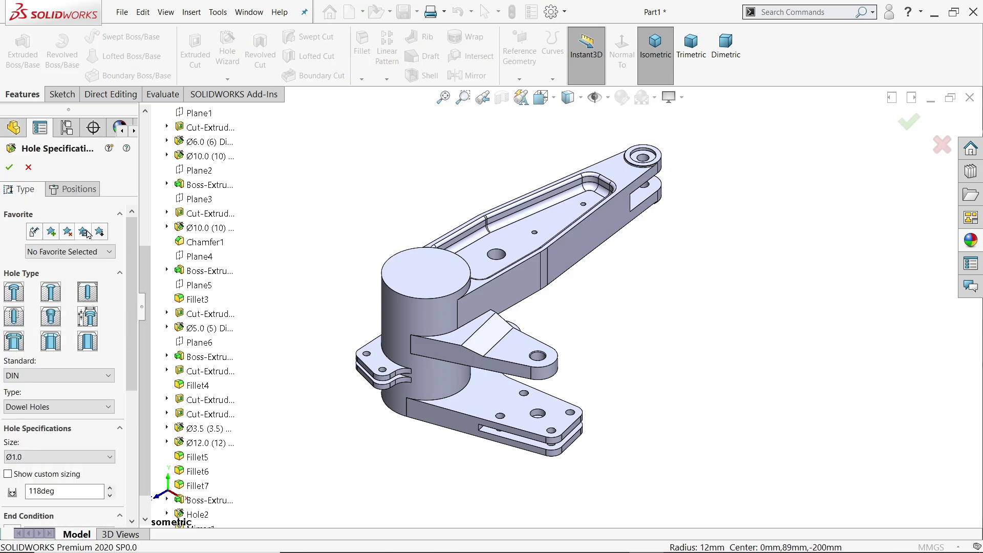
{"action": "left_click", "coordinate": [52, 406]}
{"action": "left_click", "coordinate": [31, 417]}
{"action": "left_click", "coordinate": [40, 463]}
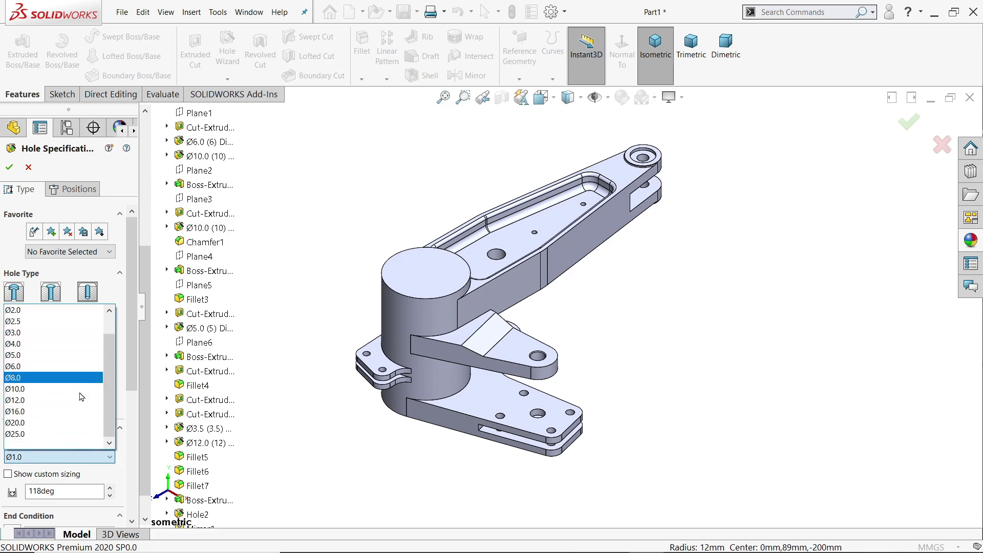
{"action": "left_click", "coordinate": [56, 441]}
{"action": "left_click", "coordinate": [72, 376]}
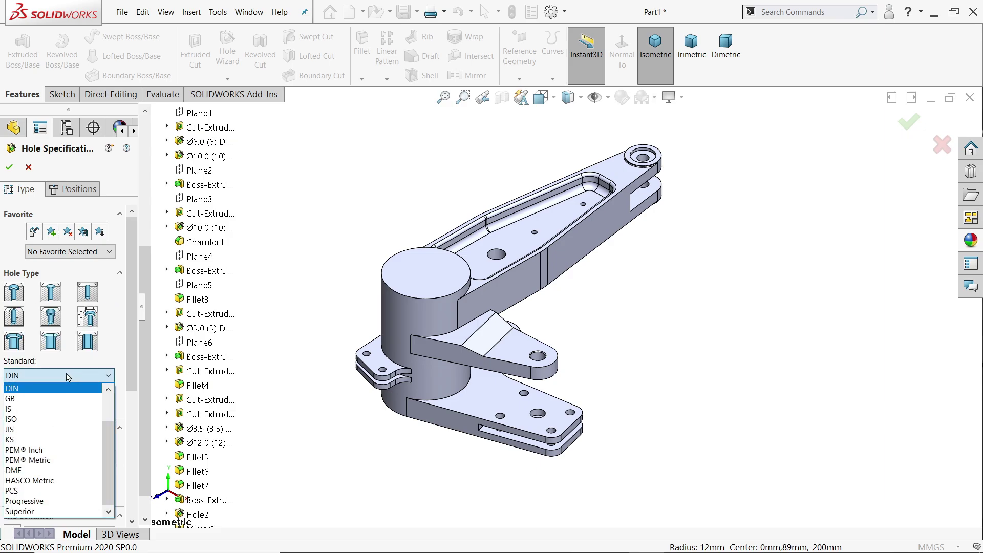
{"action": "scroll", "coordinate": [46, 401], "scroll_direction": "up", "scroll_amount": 2}
{"action": "left_click", "coordinate": [44, 402]}
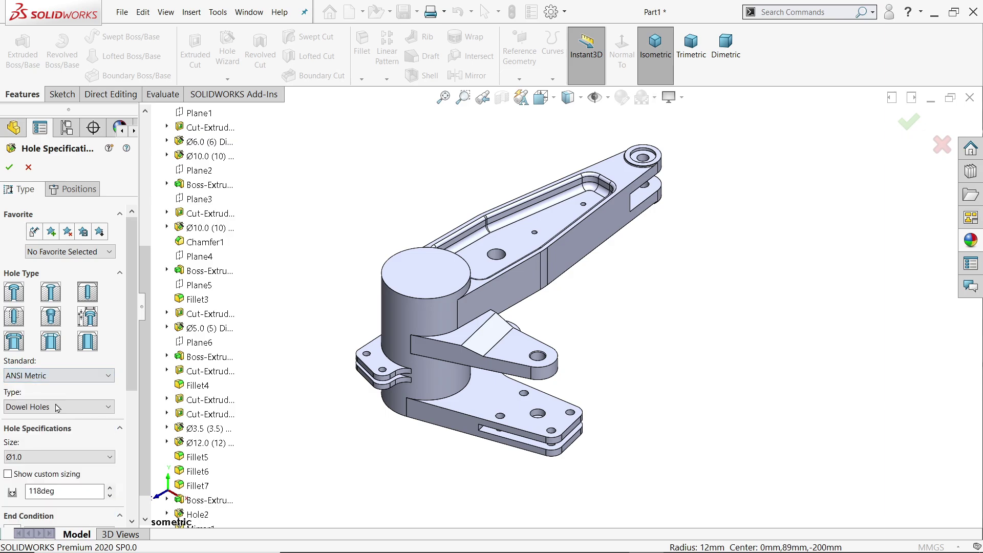
{"action": "left_click", "coordinate": [59, 409]}
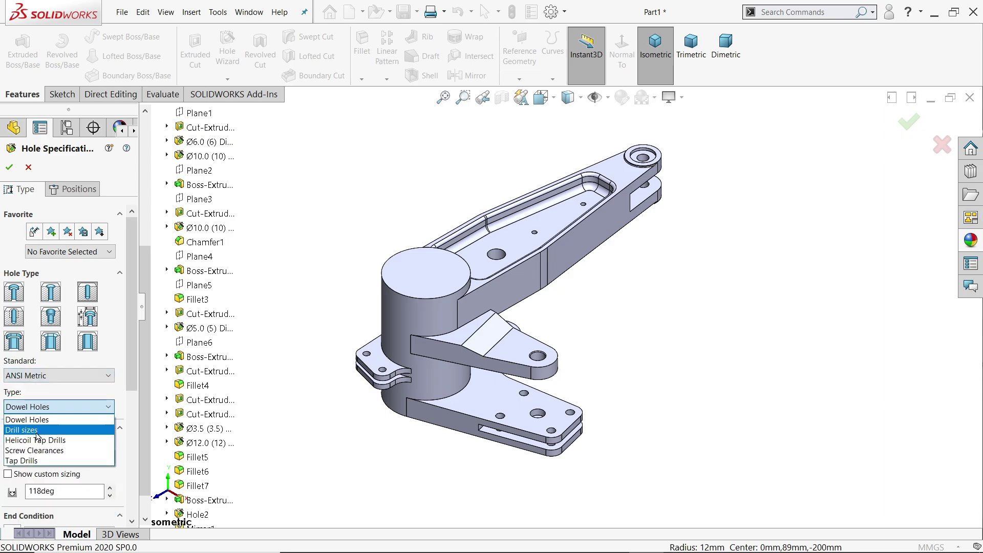
{"action": "left_click", "coordinate": [39, 431]}
Give the hole a custom diameter of 45 mm and a Through All end condition
{"action": "left_click", "coordinate": [76, 456]}
{"action": "scroll", "coordinate": [70, 406], "scroll_direction": "down", "scroll_amount": 15}
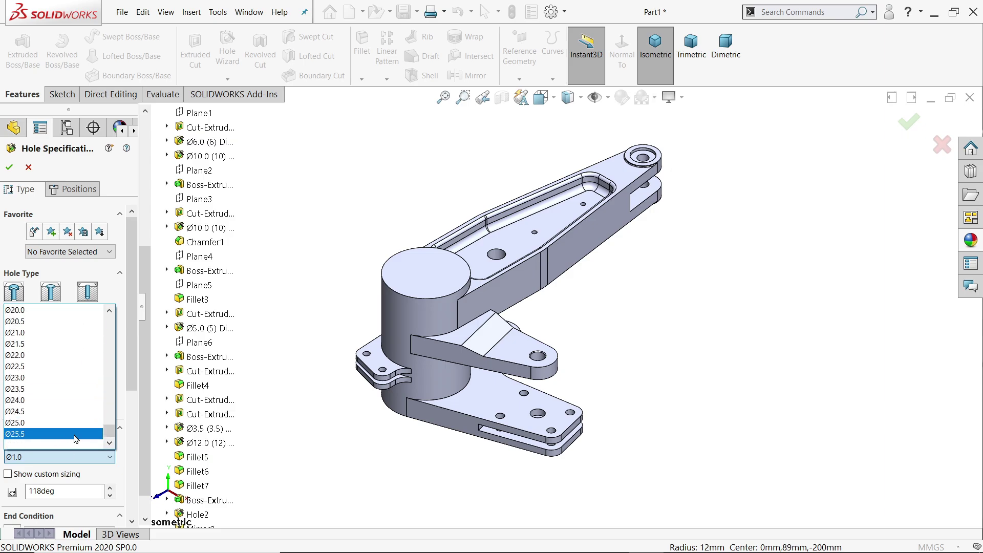
{"action": "left_click", "coordinate": [109, 459]}
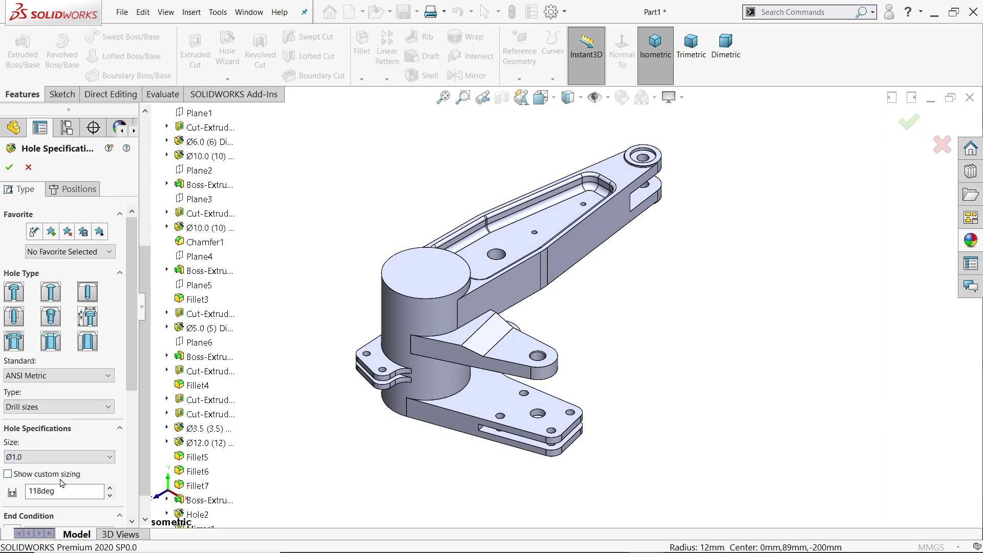
{"action": "left_click", "coordinate": [21, 474]}
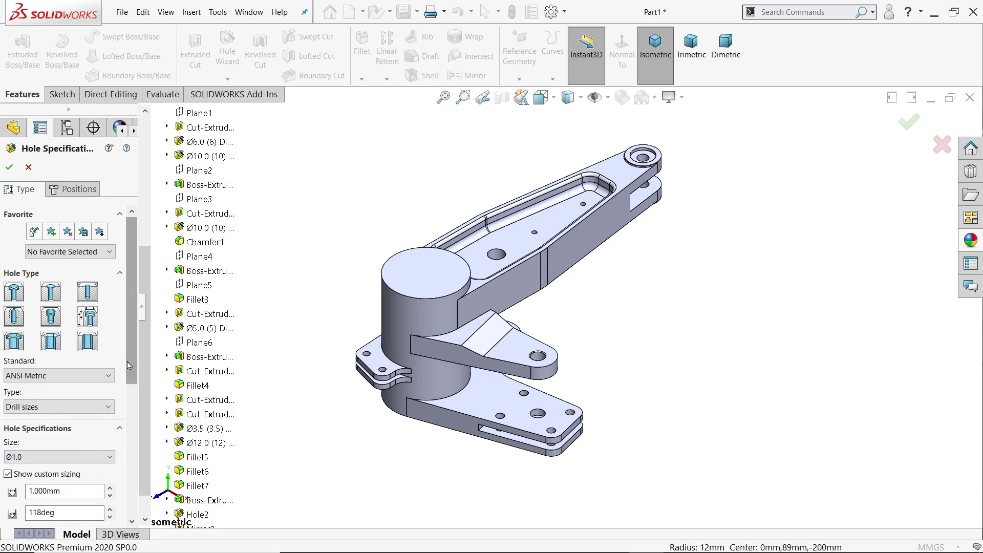
{"action": "scroll", "coordinate": [127, 399], "scroll_direction": "down", "scroll_amount": 3}
{"action": "left_click", "coordinate": [62, 425]}
{"action": "left_click_drag", "start_coordinate": [62, 425], "coordinate": [29, 427]}
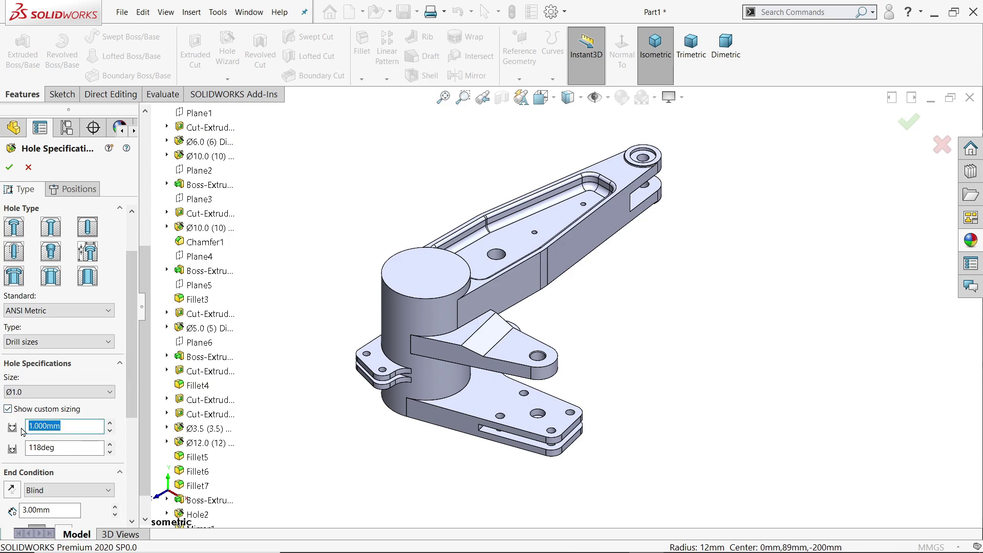
{"action": "type", "text": "45"}
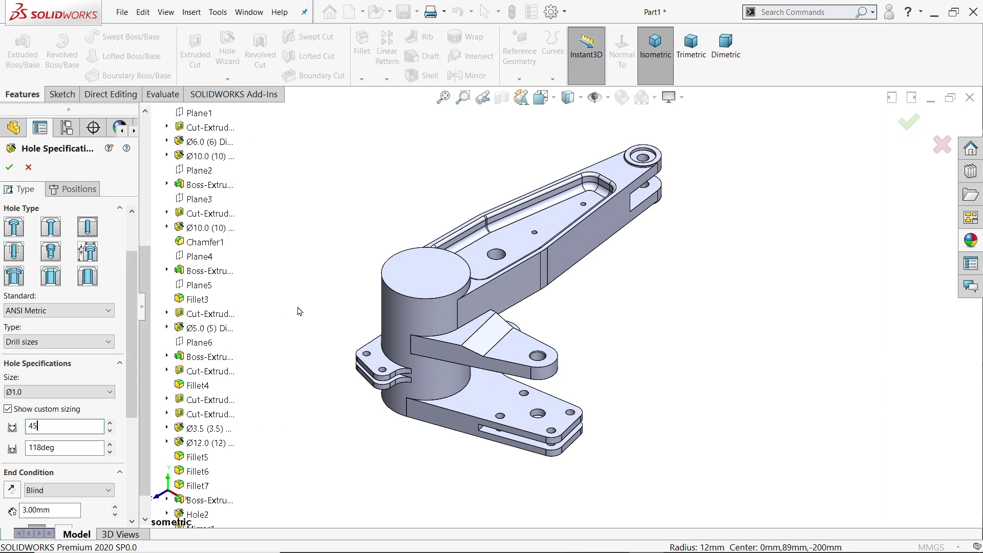
{"action": "key", "text": "Return"}
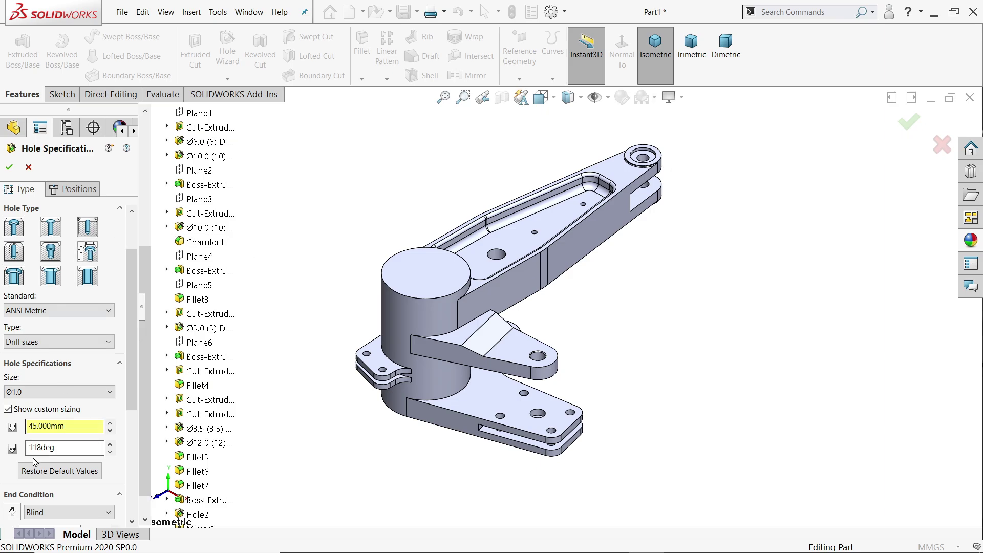
{"action": "scroll", "coordinate": [41, 410], "scroll_direction": "down", "scroll_amount": 5}
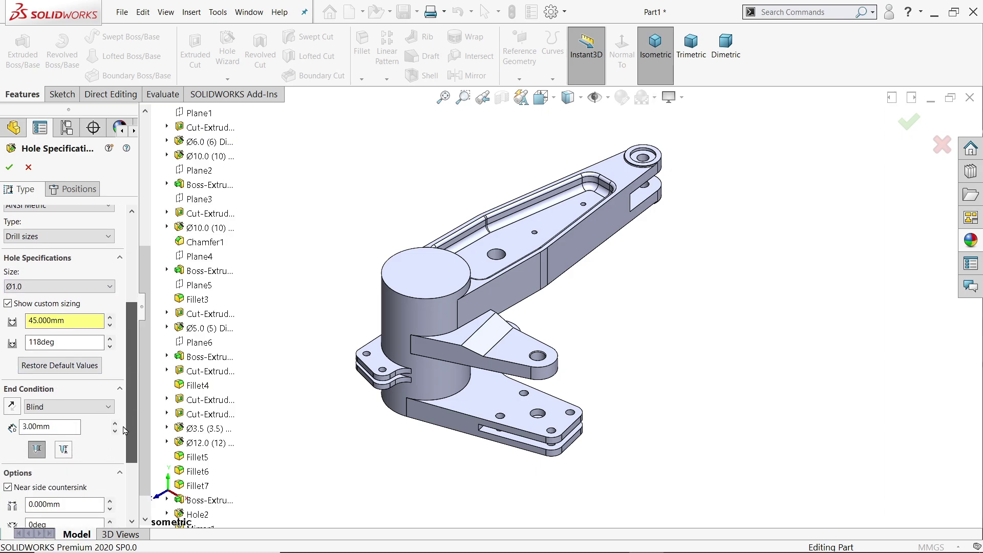
{"action": "left_click", "coordinate": [31, 402]}
{"action": "left_click", "coordinate": [58, 426]}
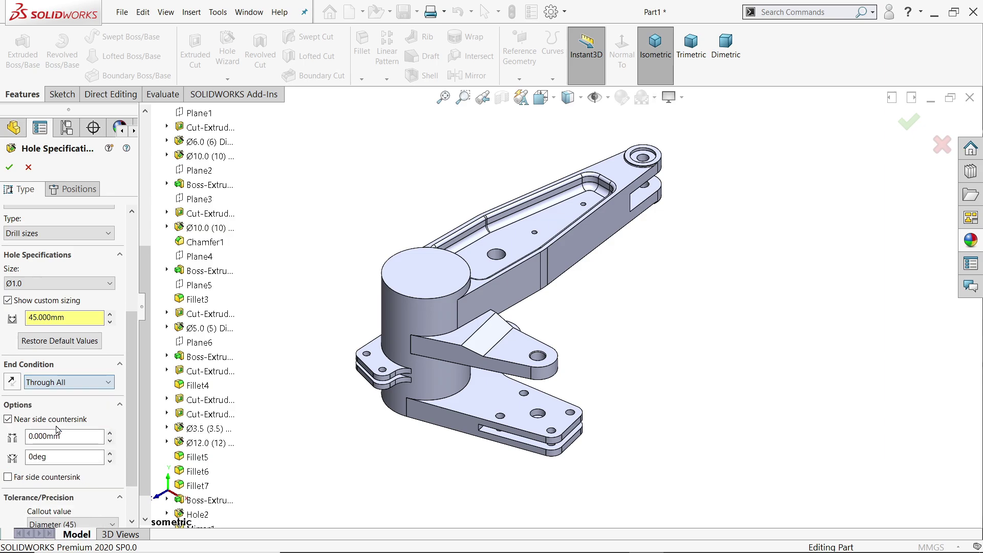
Place the hole at the origin on the cylinder's upper end face and create the bore
{"action": "left_click", "coordinate": [84, 189]}
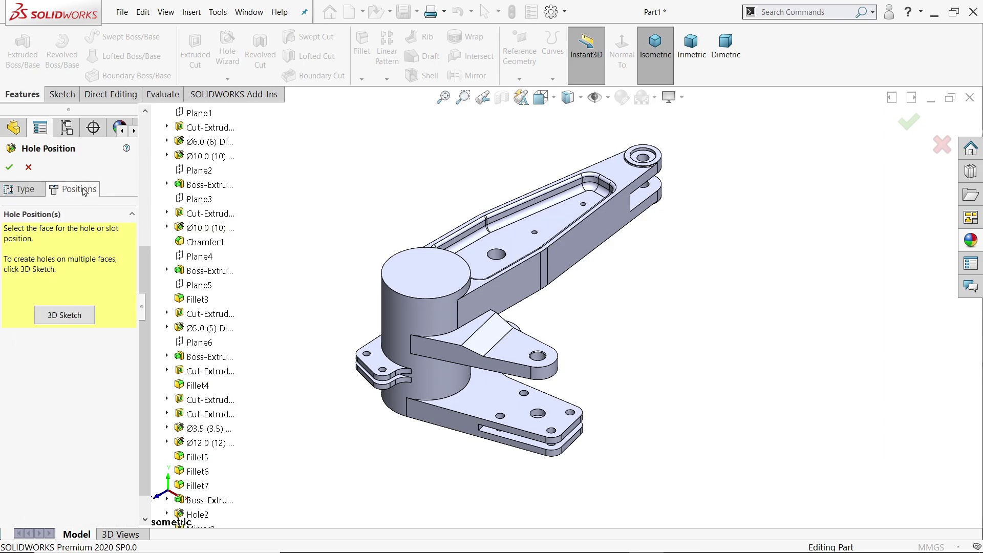
{"action": "left_click", "coordinate": [439, 281]}
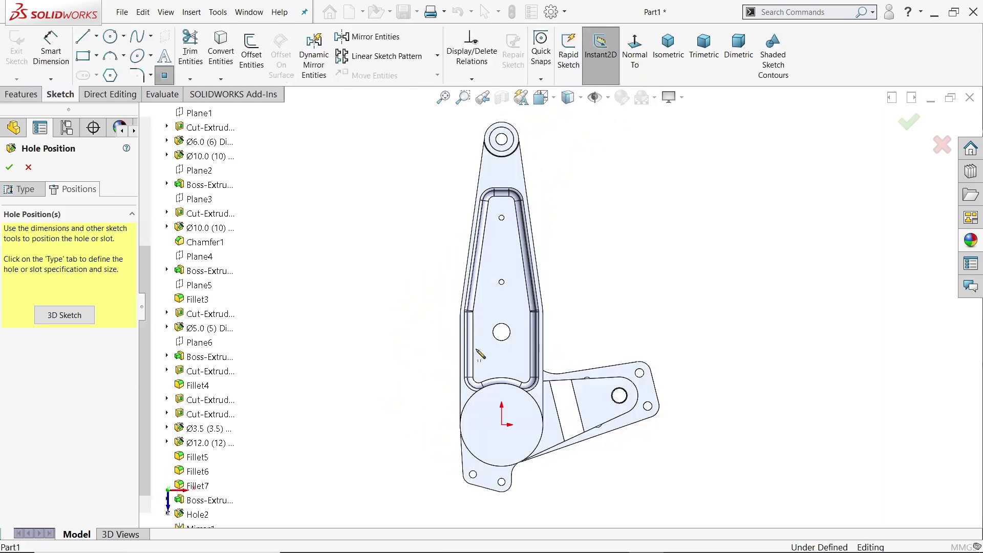
{"action": "scroll", "coordinate": [527, 434], "scroll_direction": "down", "scroll_amount": 3}
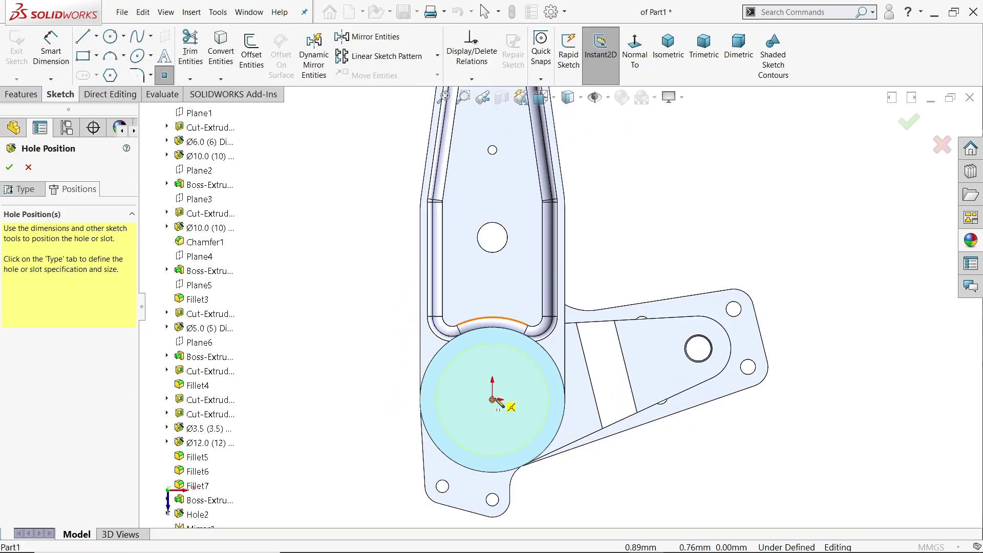
{"action": "left_click", "coordinate": [493, 400]}
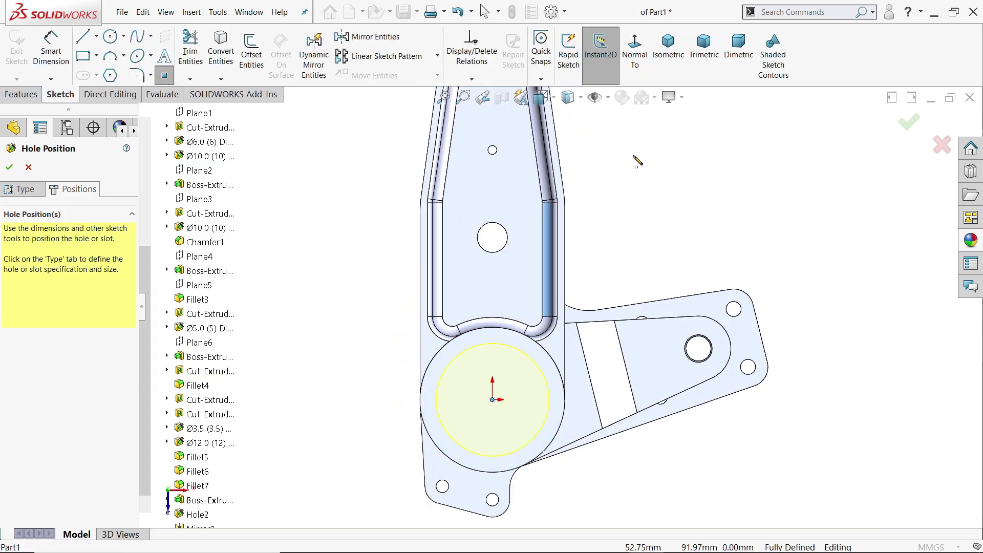
{"action": "left_click", "coordinate": [675, 61]}
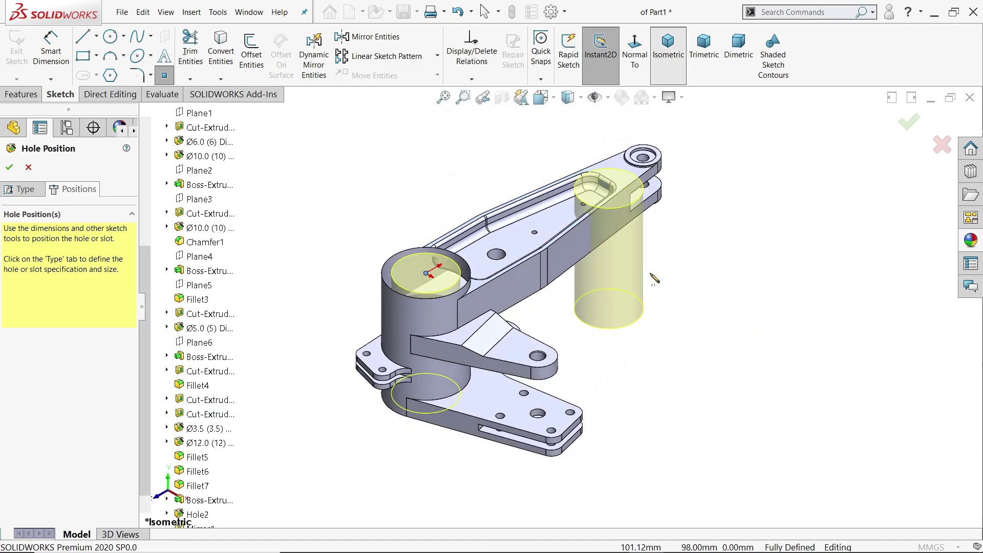
{"action": "left_click", "coordinate": [9, 167]}
Chamfer the rims at both ends of the cylinder's bore by 1 mm at 45 degrees
{"action": "middle_click_drag", "start_coordinate": [551, 356], "coordinate": [539, 291]}
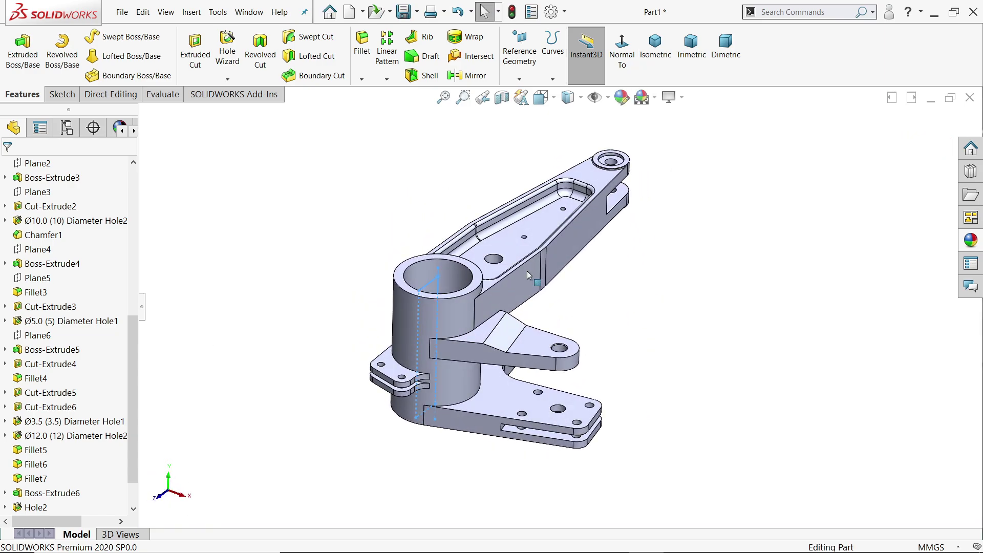
{"action": "scroll", "coordinate": [372, 92], "scroll_direction": "down", "scroll_amount": 3}
{"action": "left_click", "coordinate": [361, 79]}
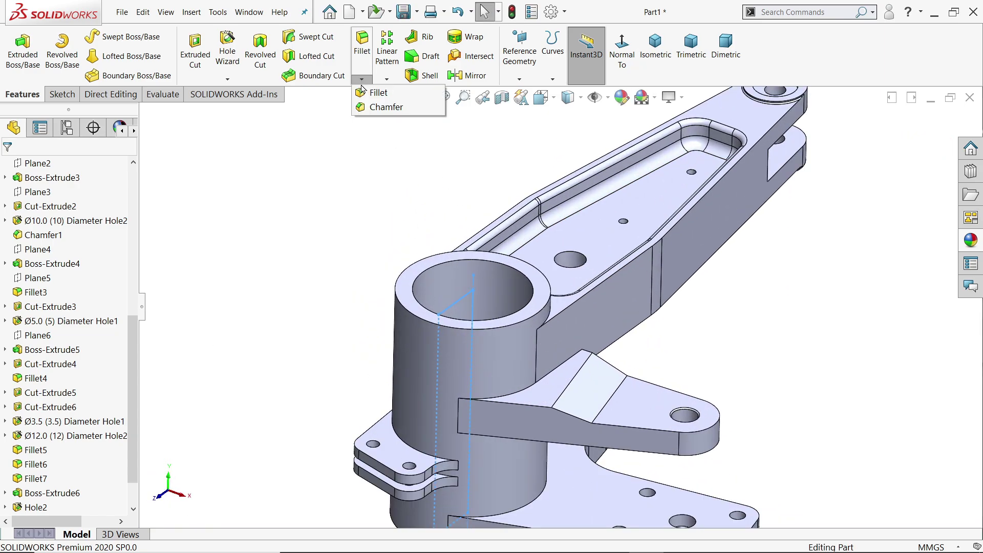
{"action": "left_click", "coordinate": [379, 107]}
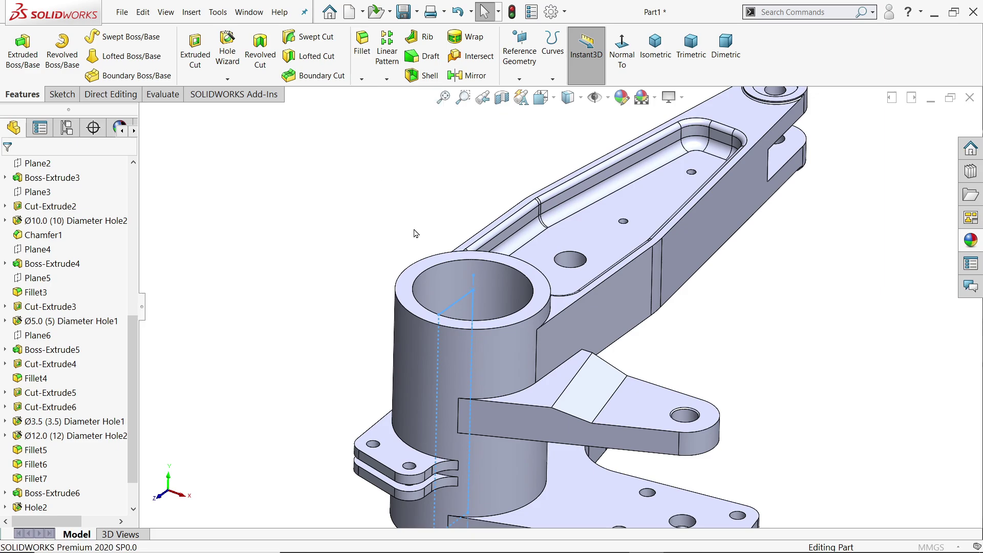
{"action": "left_click", "coordinate": [453, 287]}
{"action": "left_click", "coordinate": [60, 423]}
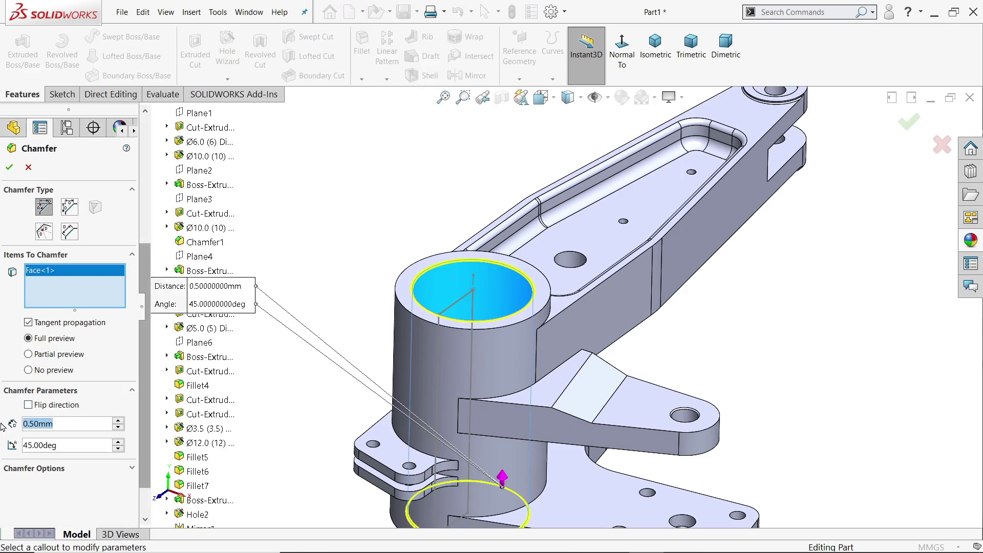
{"action": "type", "text": "1"}
{"action": "key", "text": "Return"}
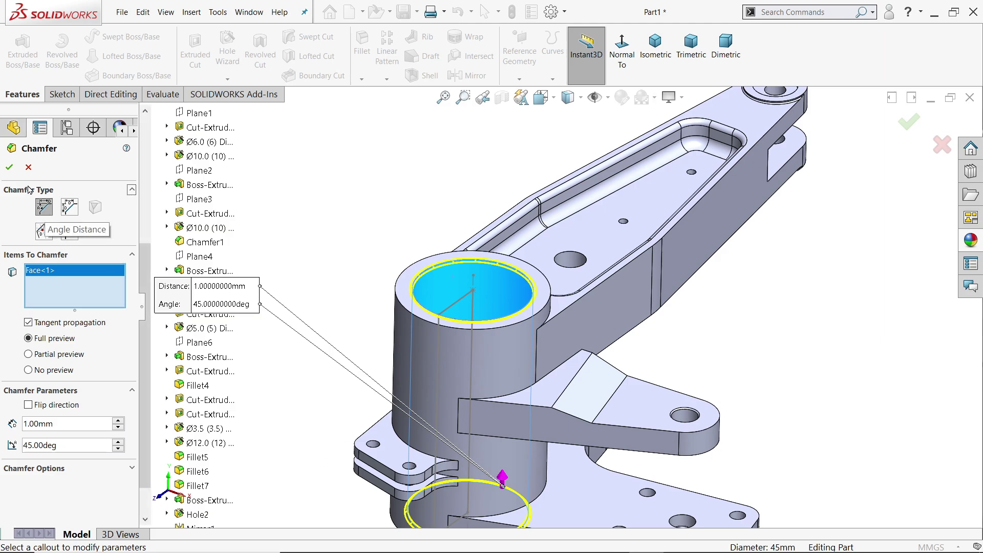
{"action": "left_click", "coordinate": [12, 166]}
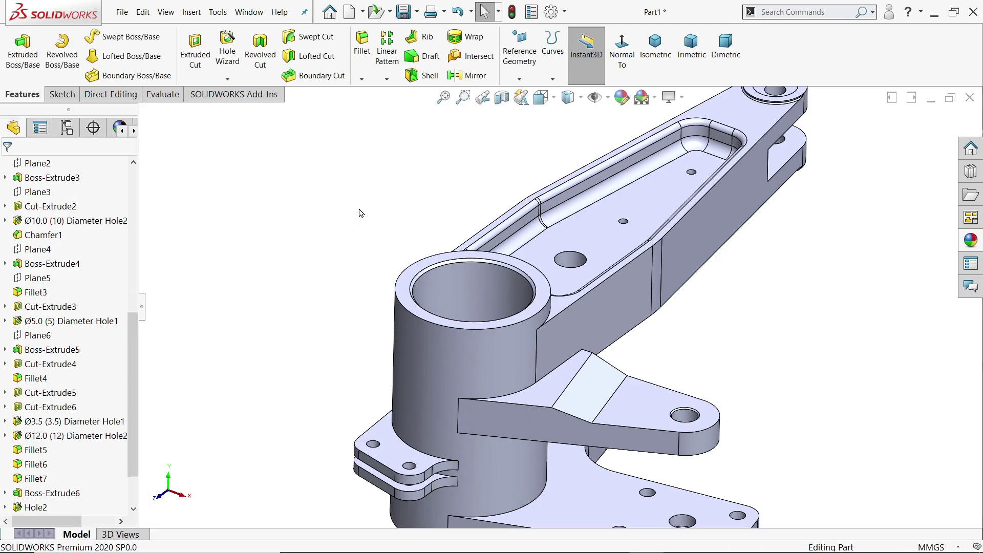
Start a legacy Counterbored hole on the arm's flat side face next to the cylinder
{"action": "key", "text": "f"}
{"action": "middle_click_drag", "start_coordinate": [598, 368], "coordinate": [637, 354]}
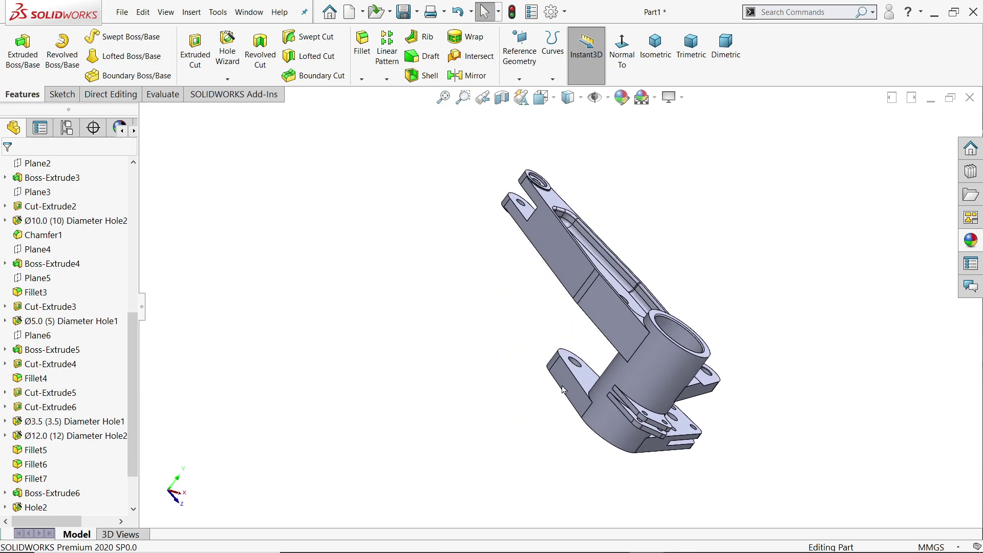
{"action": "scroll", "coordinate": [638, 354], "scroll_direction": "down", "scroll_amount": 3}
{"action": "left_click", "coordinate": [603, 302]}
{"action": "mouse_move", "coordinate": [603, 302]}
{"action": "middle_mouse_down"}
{"action": "mouse_move", "coordinate": [556, 338]}
{"action": "mouse_move", "coordinate": [650, 308]}
{"action": "middle_mouse_up"}
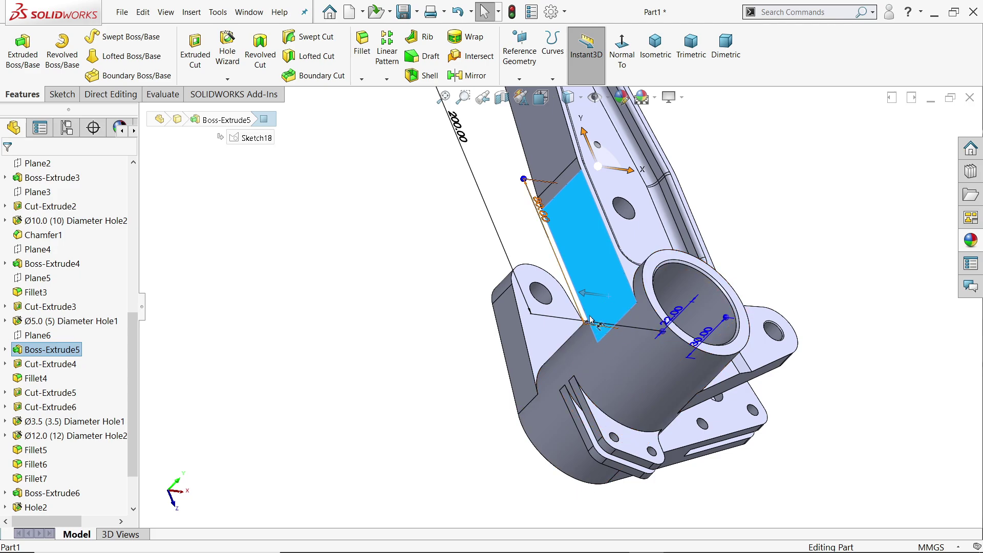
{"action": "left_click", "coordinate": [226, 56]}
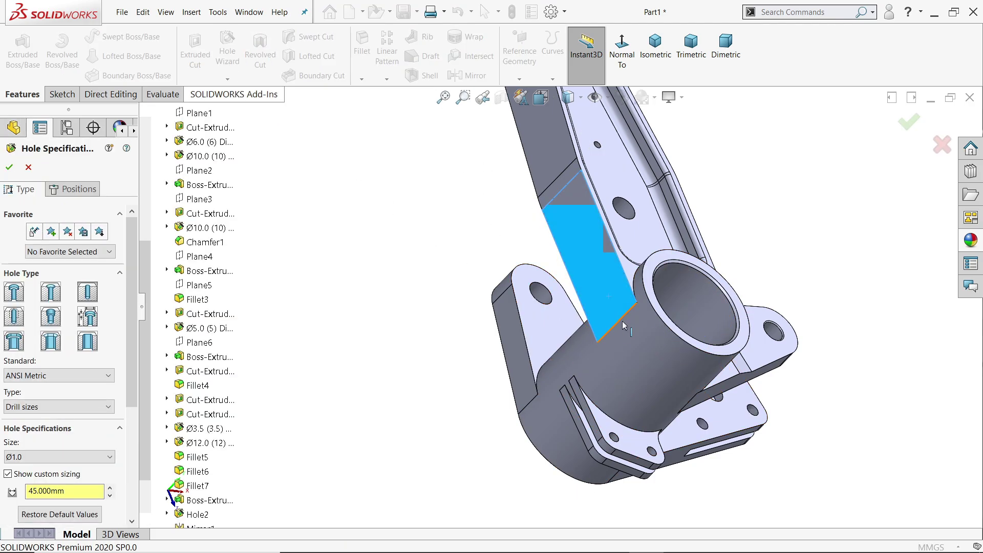
{"action": "left_click", "coordinate": [85, 317]}
{"action": "left_click", "coordinate": [46, 318]}
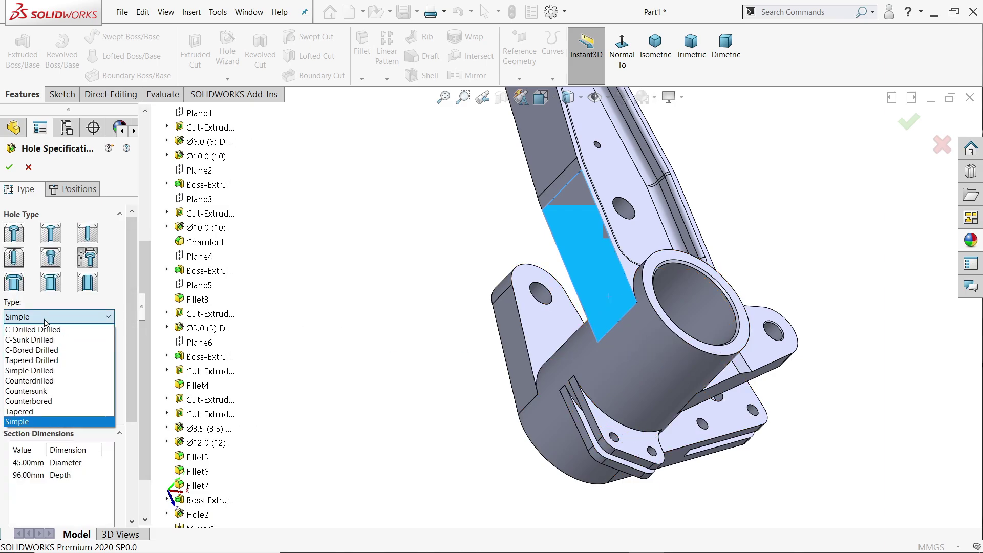
{"action": "left_click", "coordinate": [28, 407]}
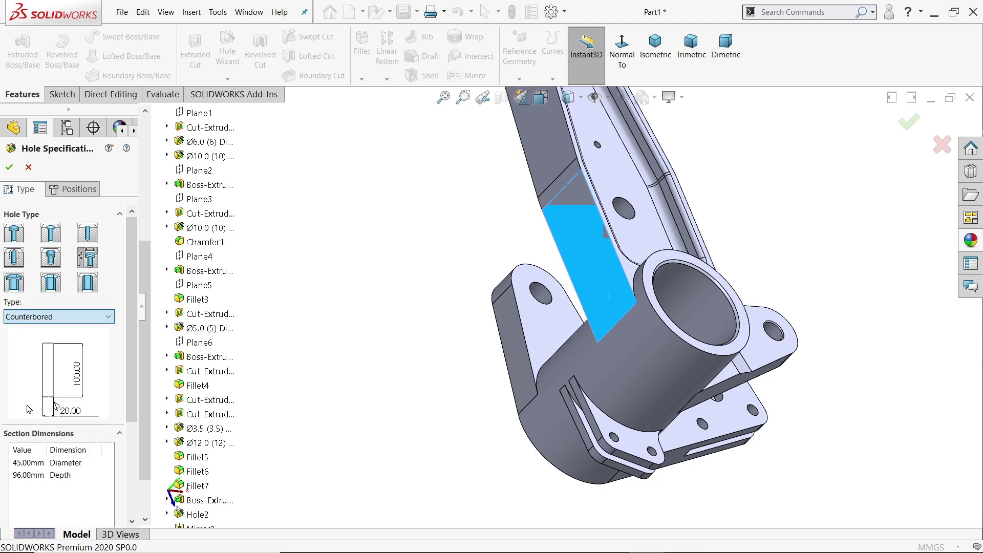
Give the hole a 21 mm counterbore diameter, 1 mm counterbore depth and an Up To Next end condition
{"action": "left_click_drag", "start_coordinate": [131, 398], "coordinate": [131, 438]}
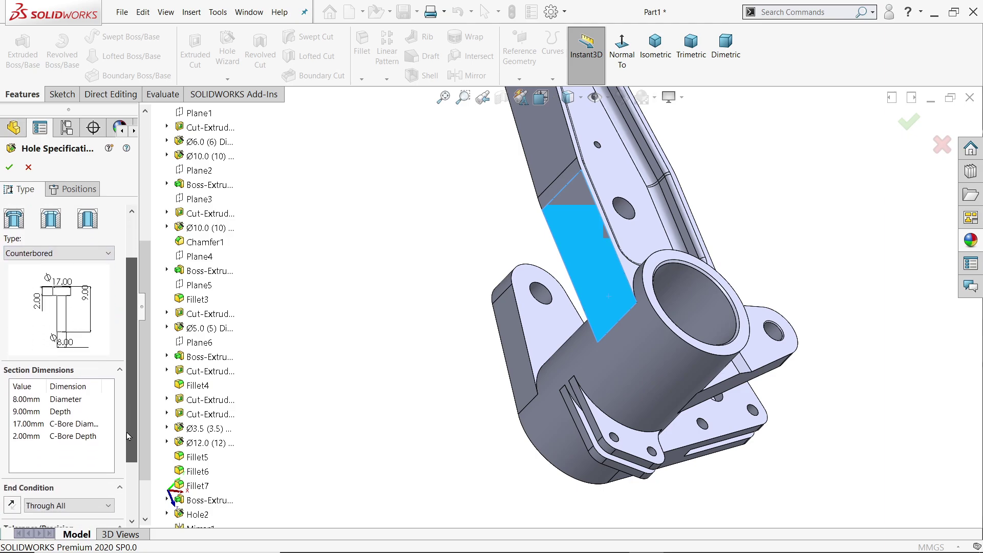
{"action": "left_click", "coordinate": [18, 400]}
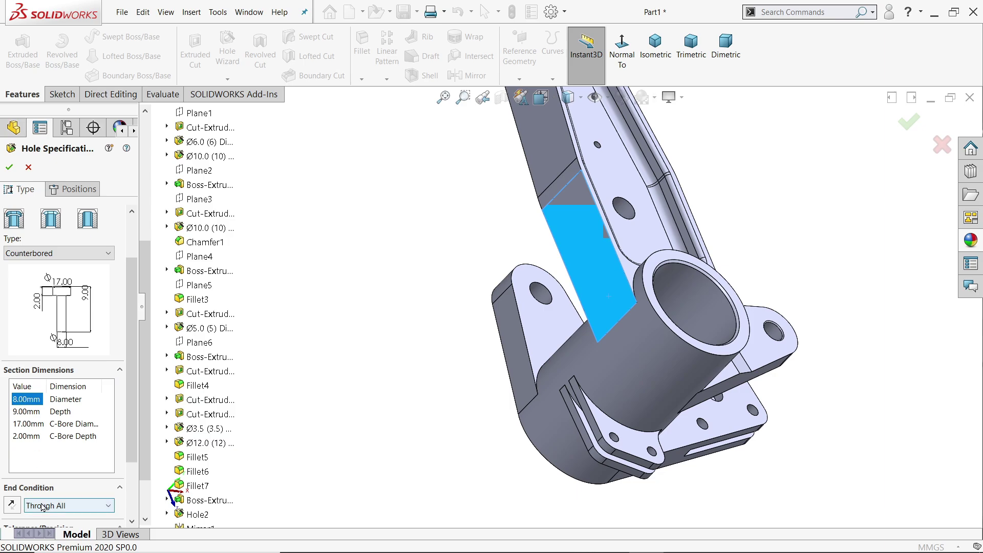
{"action": "left_click_drag", "start_coordinate": [134, 431], "coordinate": [128, 462]}
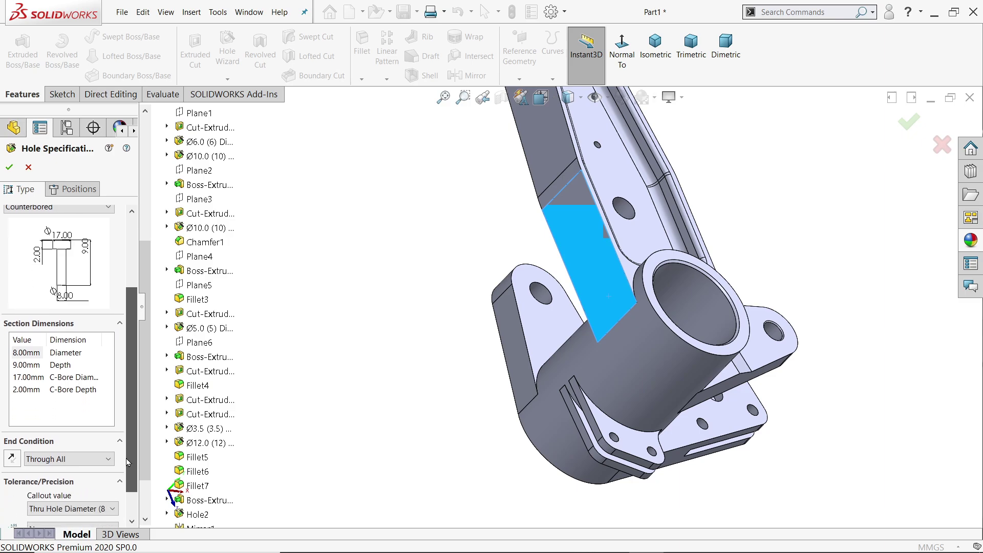
{"action": "left_click", "coordinate": [23, 379]}
{"action": "left_click", "coordinate": [23, 379]}
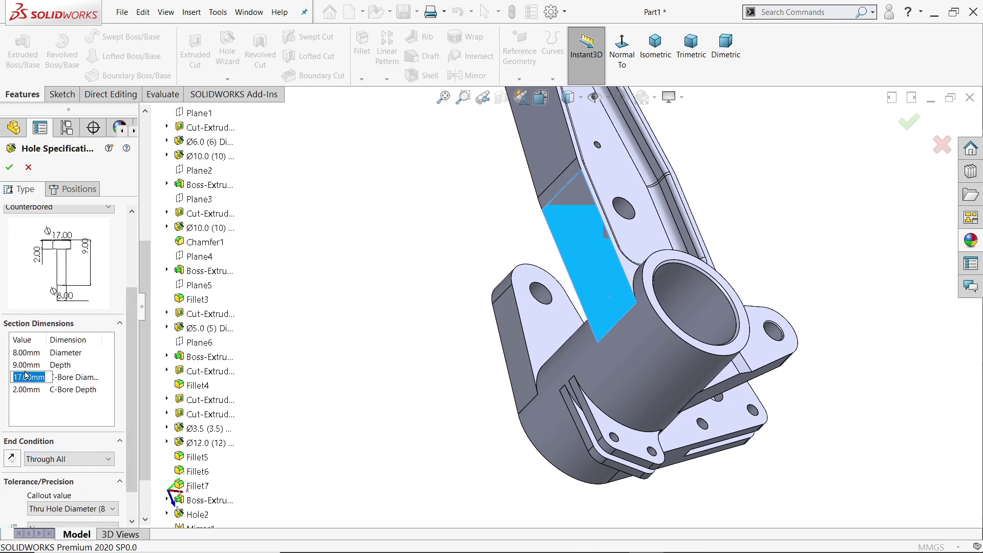
{"action": "type", "text": "21"}
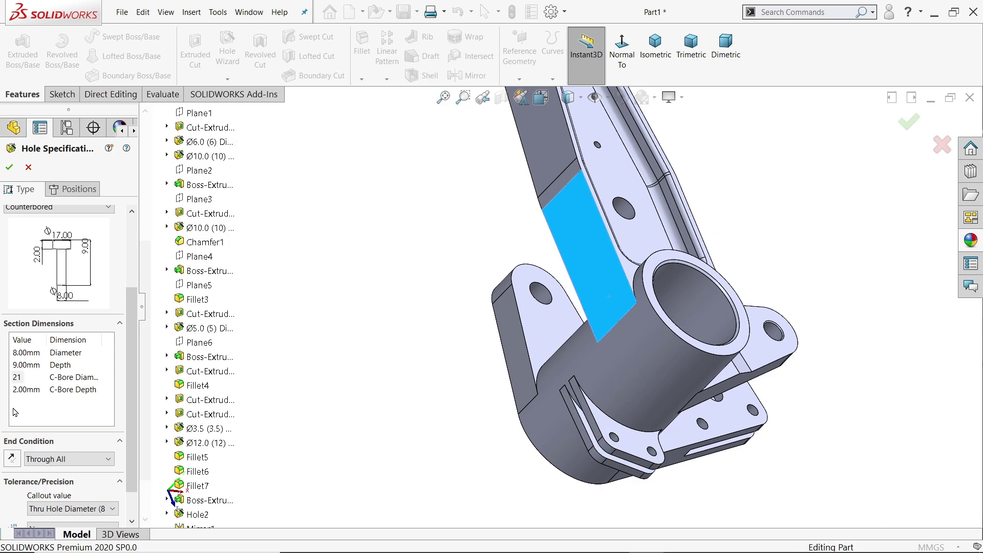
{"action": "left_click", "coordinate": [28, 390]}
{"action": "type", "text": "1"}
{"action": "left_click", "coordinate": [402, 318]}
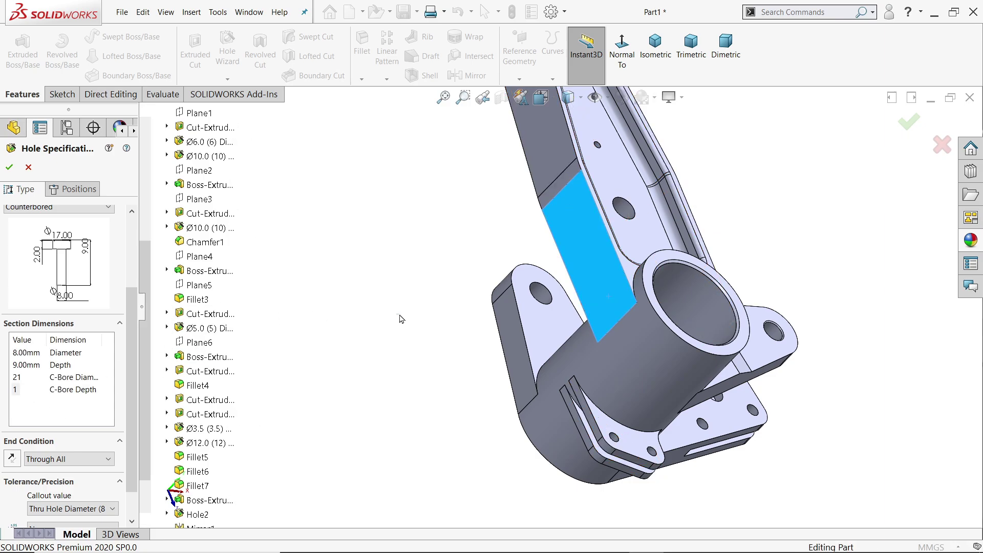
{"action": "left_click", "coordinate": [54, 459]}
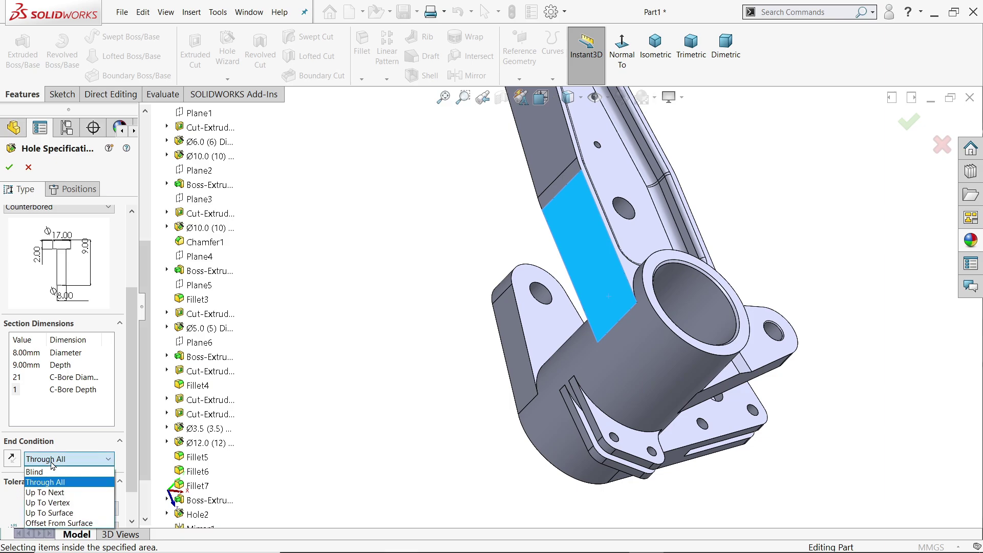
{"action": "left_click", "coordinate": [61, 493]}
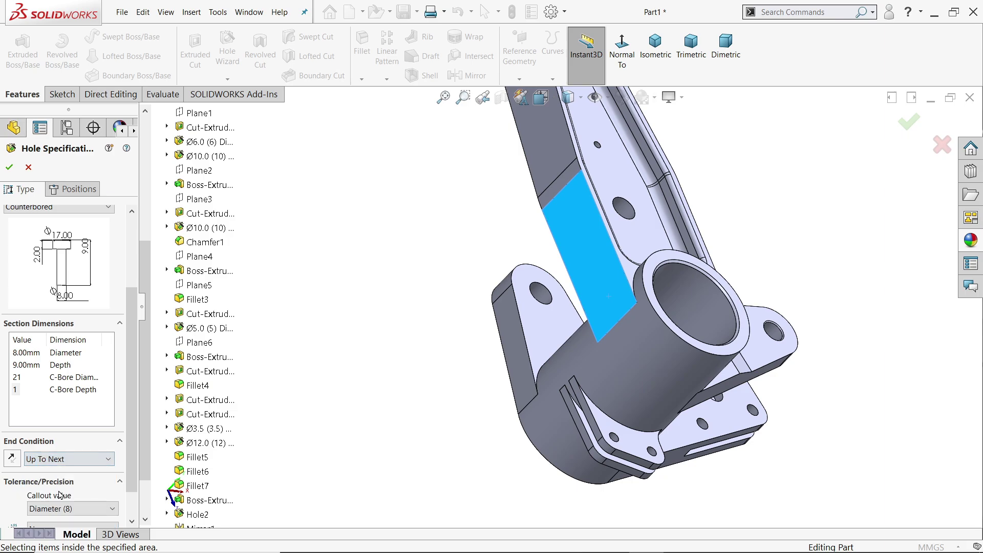
Place two hole positions on the cylinder's side, one over the arm's flat face and one below it
{"action": "left_click", "coordinate": [82, 189]}
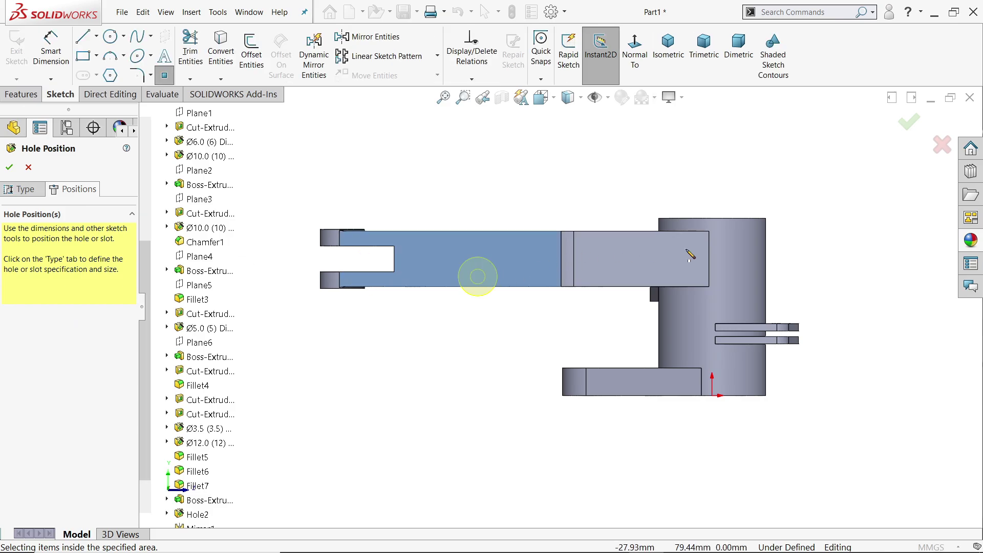
{"action": "left_click", "coordinate": [700, 263]}
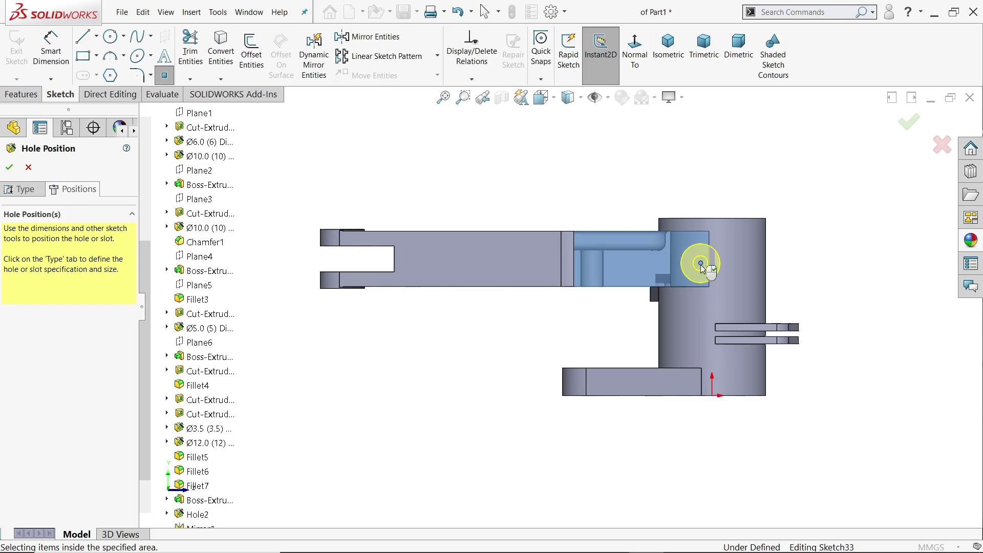
{"action": "left_click", "coordinate": [700, 320]}
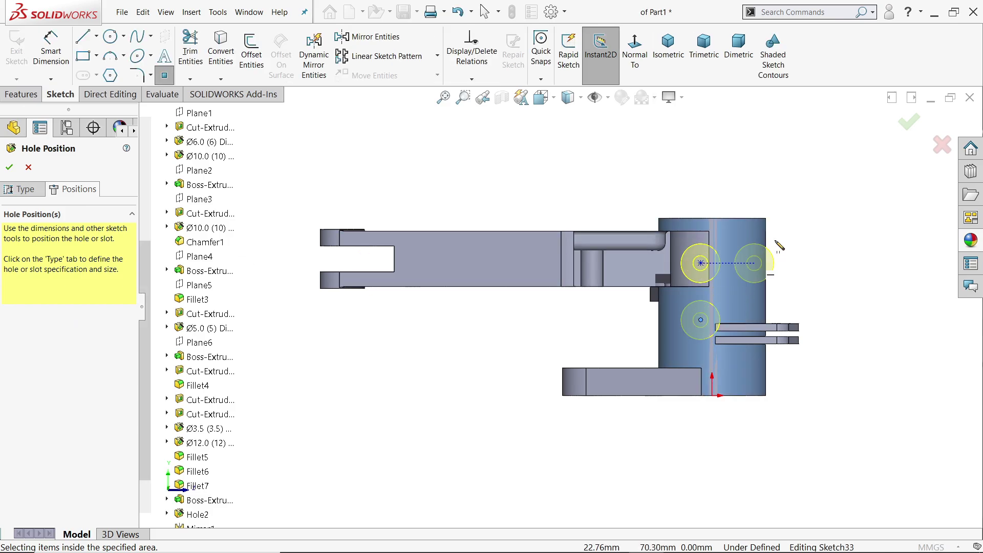
{"action": "right_click", "coordinate": [765, 249]}
{"action": "left_click", "coordinate": [829, 231]}
{"action": "scroll", "coordinate": [757, 287], "scroll_direction": "down", "scroll_amount": 3}
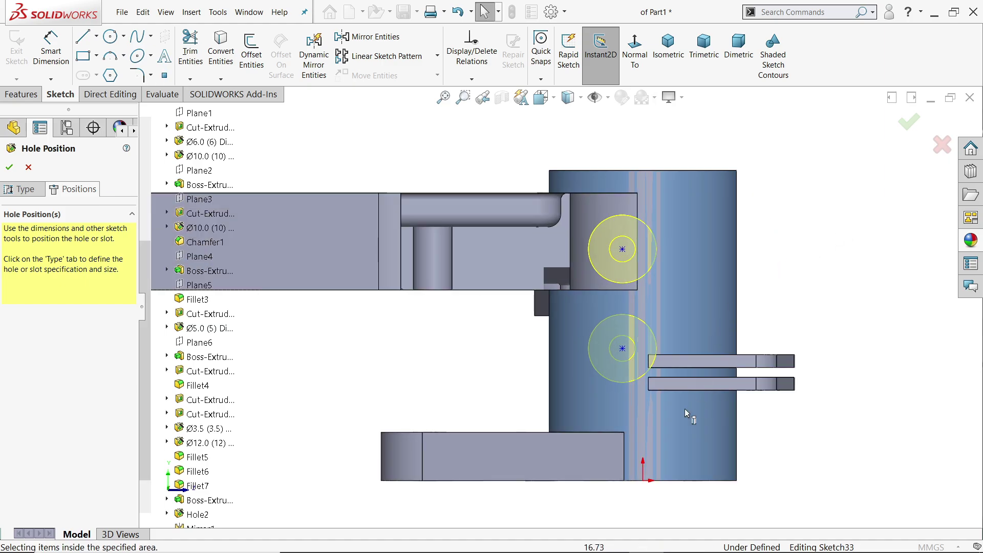
Align both hole centre points vertically with the origin
{"action": "left_click", "coordinate": [643, 480]}
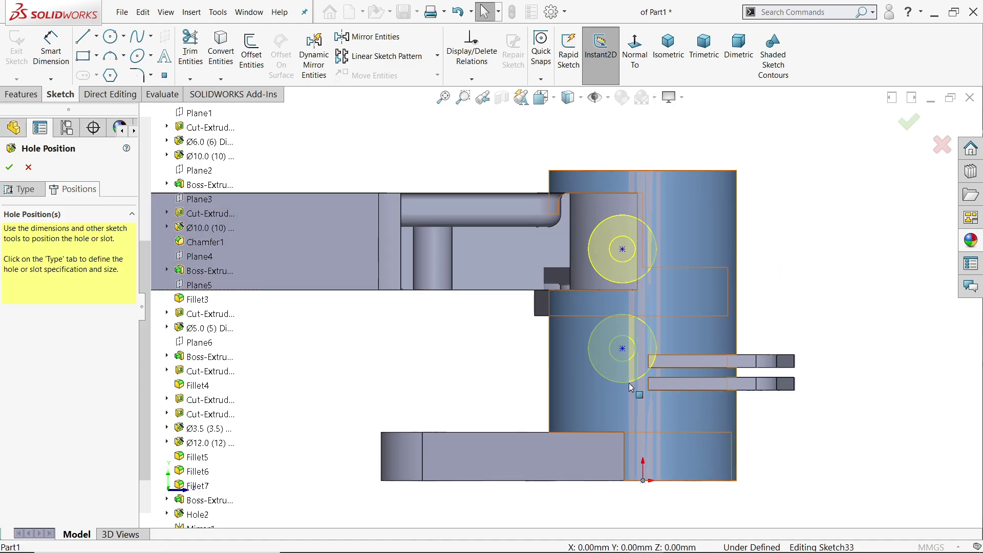
{"action": "left_click", "coordinate": [621, 348]}
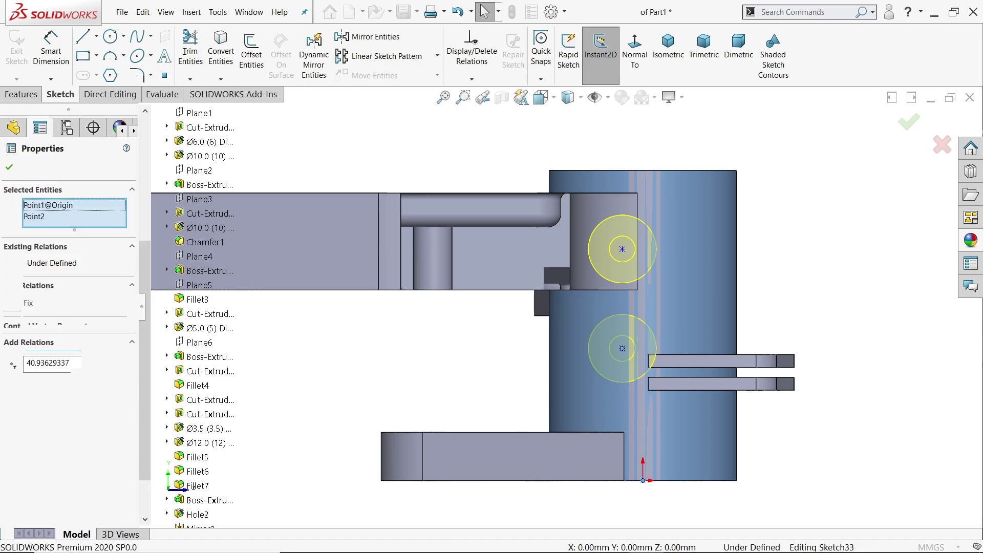
{"action": "left_click", "coordinate": [622, 249], "text": "ctrl"}
{"action": "left_click", "coordinate": [621, 249]}
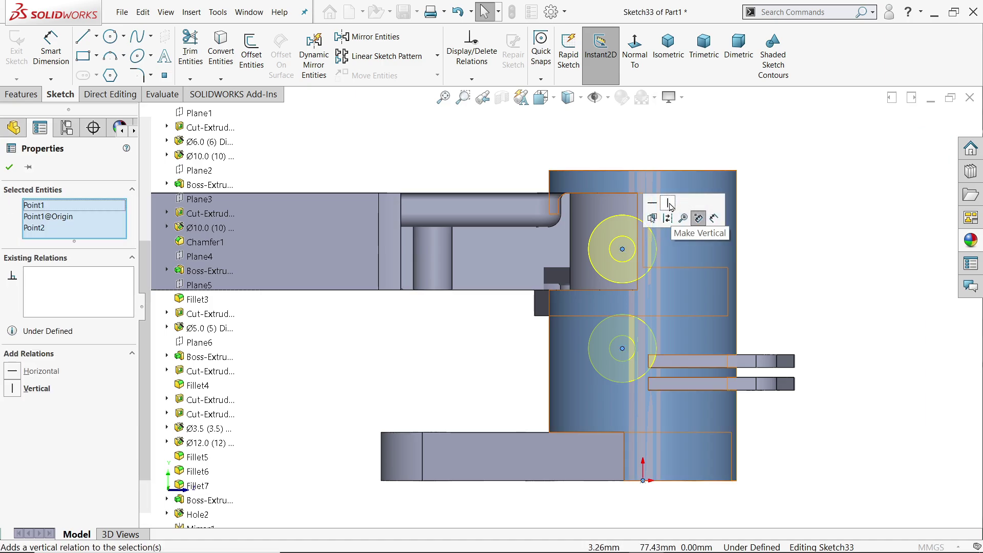
{"action": "left_click", "coordinate": [696, 219]}
Dimension the lower hole centre 39 mm above the origin
{"action": "left_click", "coordinate": [51, 49]}
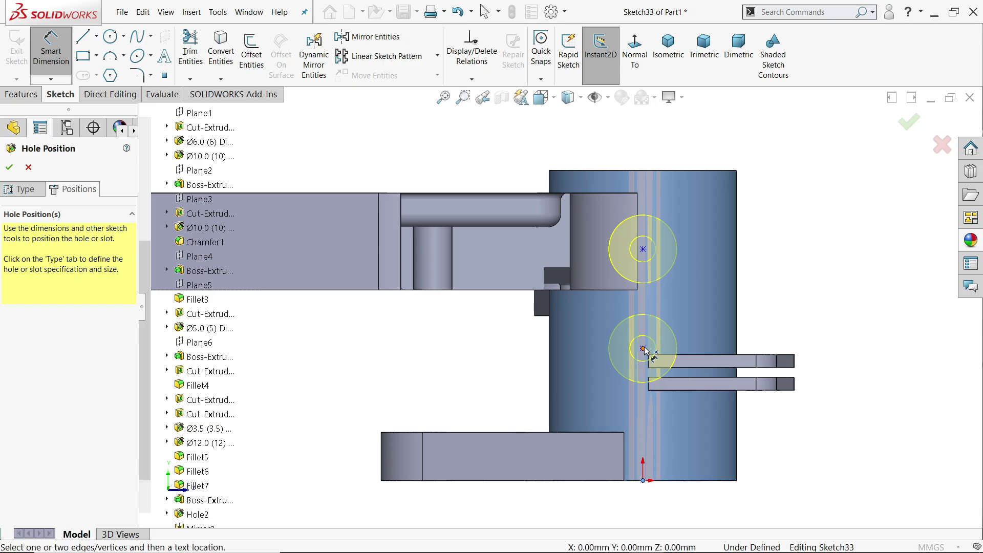
{"action": "left_click", "coordinate": [643, 350]}
{"action": "left_click", "coordinate": [844, 396]}
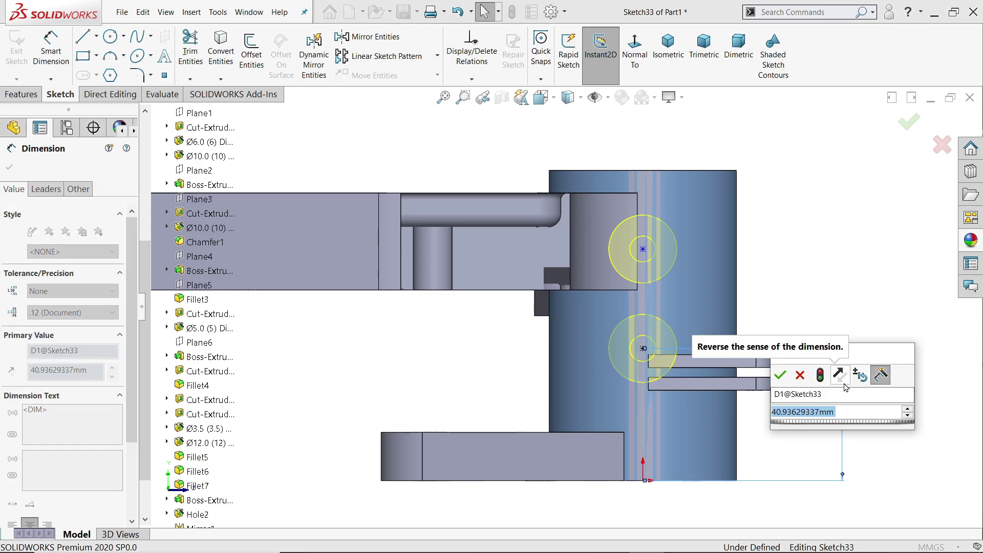
{"action": "type", "text": "39"}
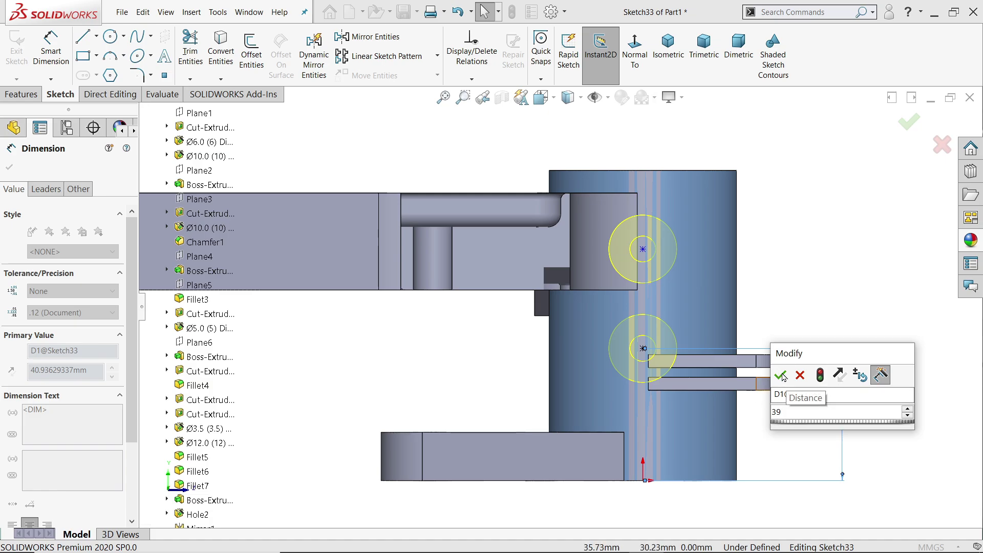
{"action": "key", "text": "Return"}
Dimension the upper hole centre 45 mm above the lower one and create the two counterbored holes
{"action": "left_click", "coordinate": [643, 251]}
{"action": "left_click", "coordinate": [643, 354]}
{"action": "left_click", "coordinate": [801, 283]}
{"action": "type", "text": "45"}
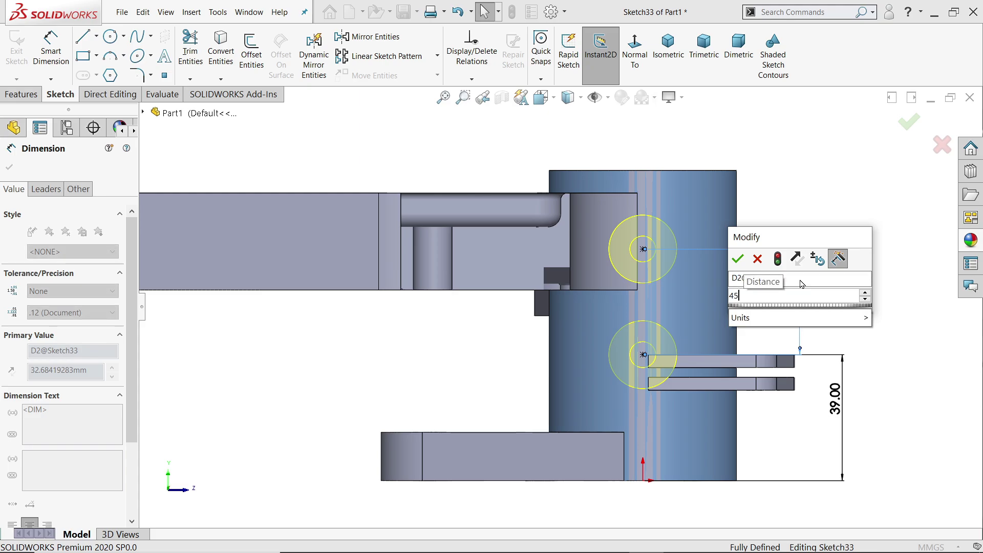
{"action": "key", "text": "Return"}
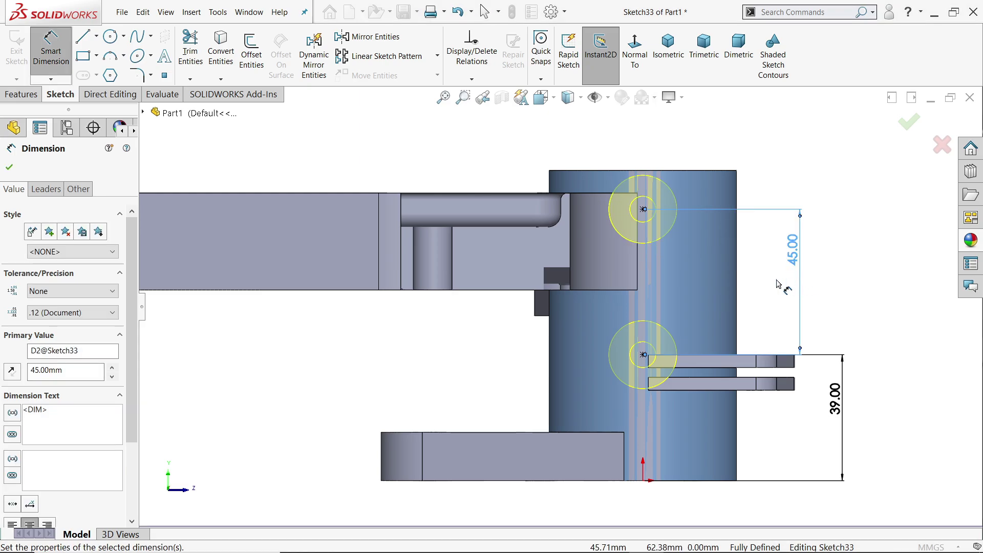
{"action": "middle_click_drag", "start_coordinate": [731, 232], "coordinate": [621, 509]}
{"action": "scroll", "coordinate": [589, 409], "scroll_direction": "down", "scroll_amount": 3}
{"action": "mouse_move", "coordinate": [580, 374]}
{"action": "middle_mouse_down"}
{"action": "mouse_move", "coordinate": [537, 406]}
{"action": "mouse_move", "coordinate": [540, 421]}
{"action": "middle_mouse_up"}
{"action": "scroll", "coordinate": [480, 250], "scroll_direction": "down", "scroll_amount": 3}
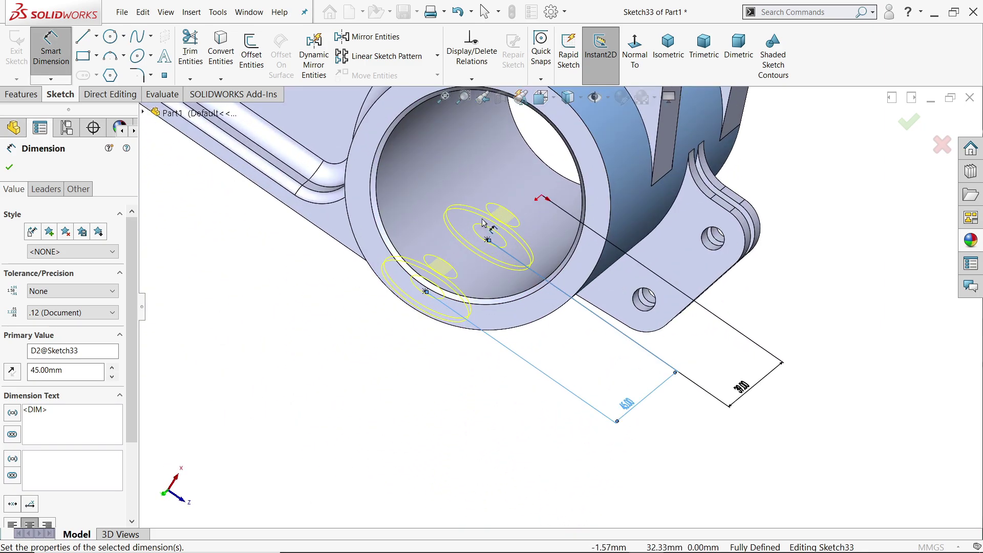
{"action": "left_click", "coordinate": [10, 169]}
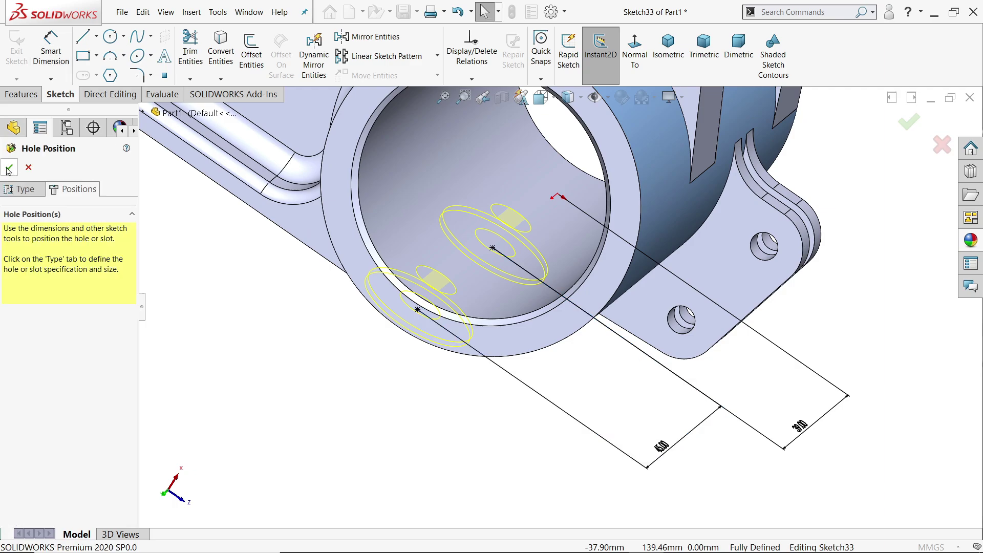
{"action": "left_click", "coordinate": [10, 168]}
Examine both counterbores where they meet the cylinder wall and the arm's flat face
{"action": "middle_click_drag", "start_coordinate": [316, 341], "coordinate": [531, 184]}
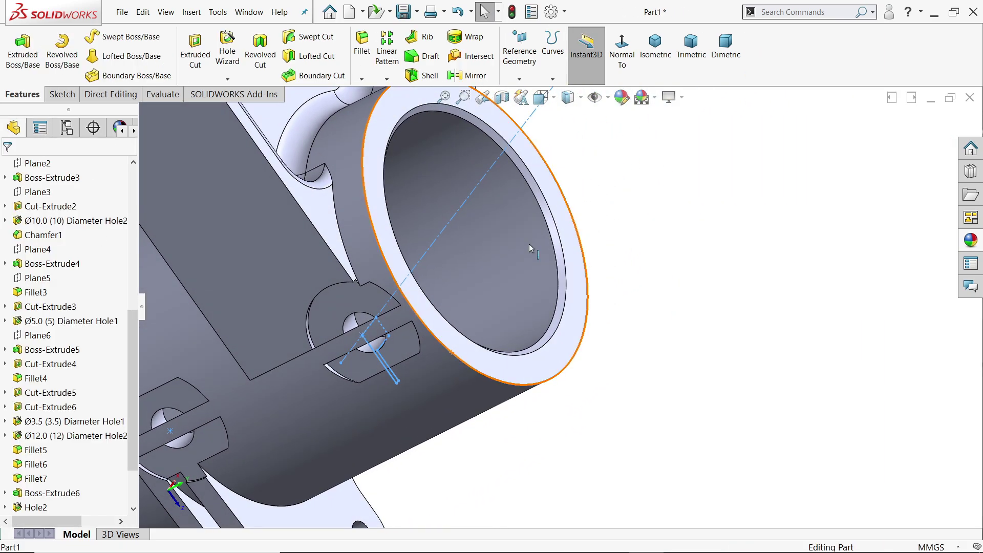
{"action": "scroll", "coordinate": [590, 314], "scroll_direction": "up", "scroll_amount": 5}
{"action": "scroll", "coordinate": [469, 341], "scroll_direction": "down", "scroll_amount": 5}
{"action": "middle_click_drag", "start_coordinate": [469, 340], "coordinate": [480, 337]}
{"action": "scroll", "coordinate": [440, 314], "scroll_direction": "down", "scroll_amount": 2}
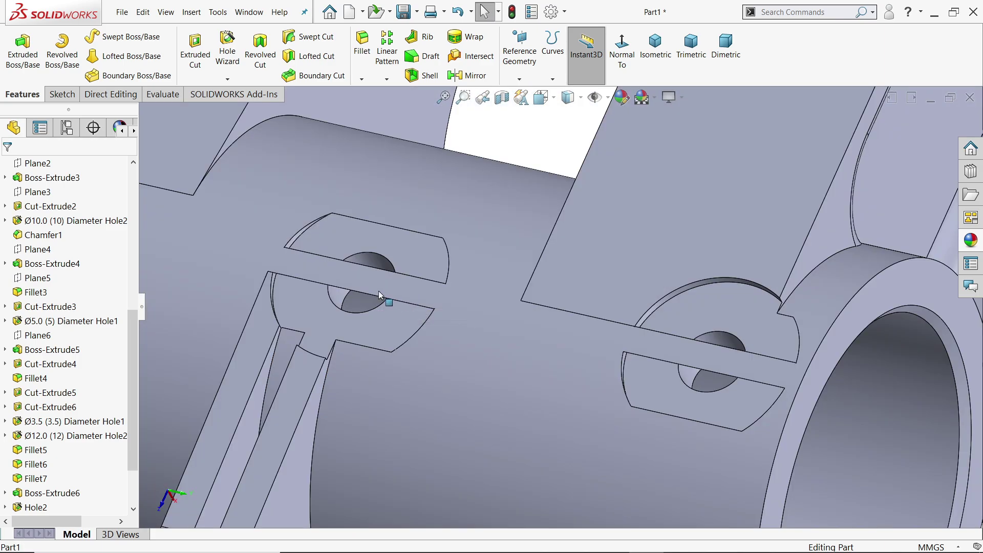
{"action": "middle_click_drag", "start_coordinate": [509, 478], "coordinate": [461, 323]}
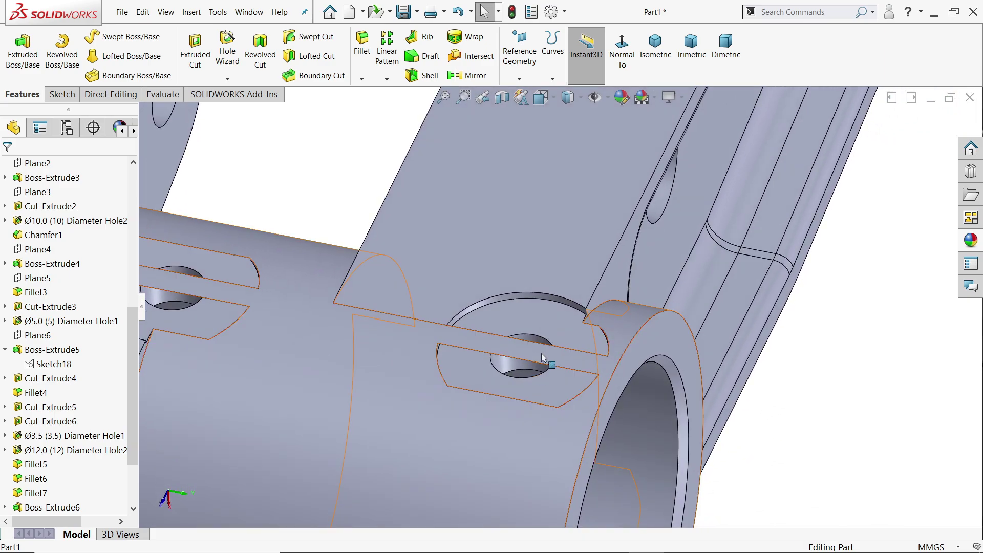
{"action": "scroll", "coordinate": [524, 267], "scroll_direction": "up", "scroll_amount": 5}
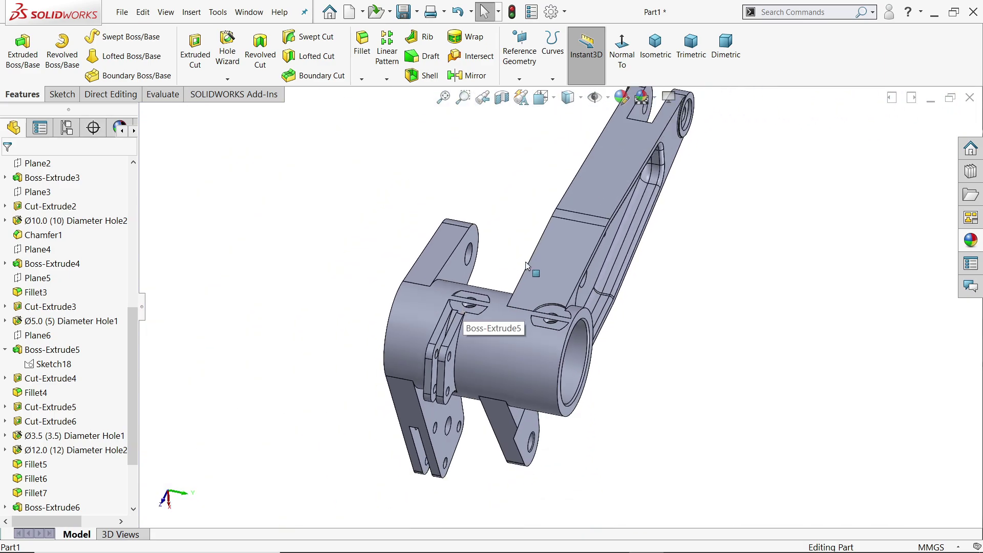
Edit the arm extrusion's sketch and make the lower endpoint of its dimensioned straight edge horizontal with the circle's centre
{"action": "left_click", "coordinate": [556, 255]}
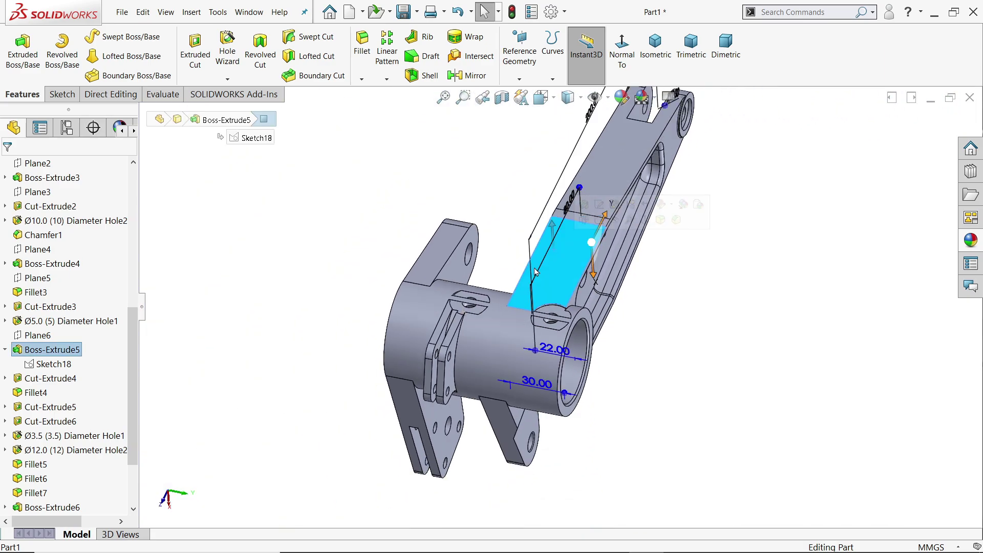
{"action": "left_click", "coordinate": [49, 364]}
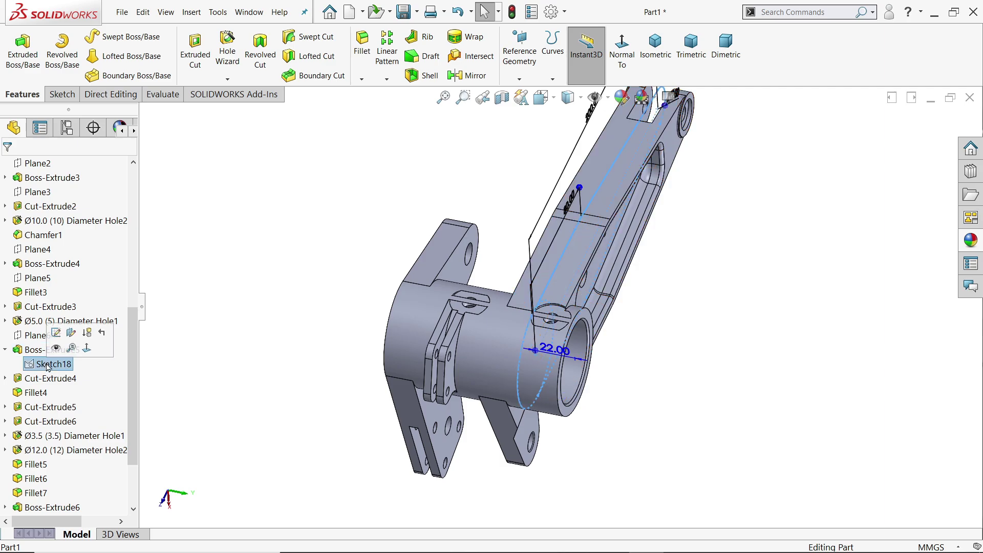
{"action": "left_click", "coordinate": [56, 333]}
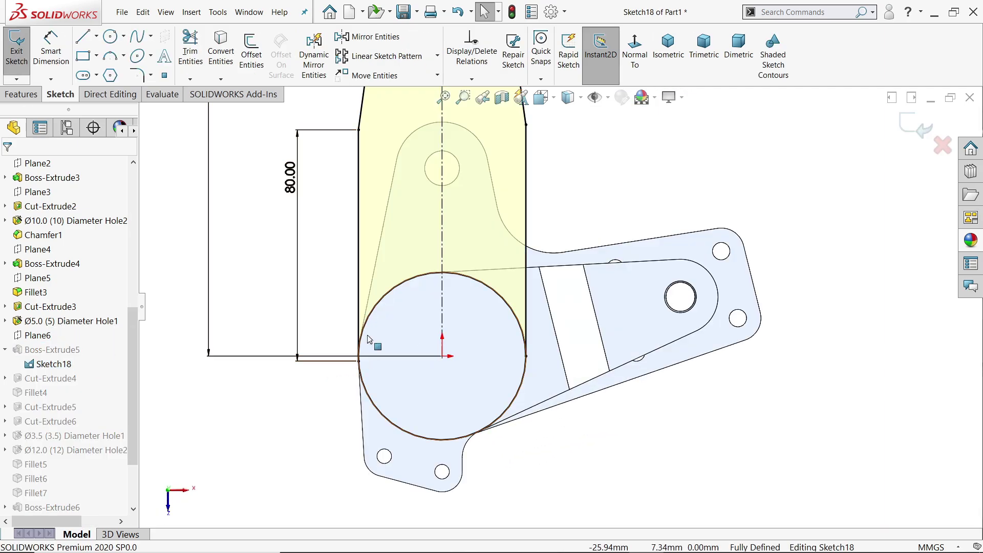
{"action": "scroll", "coordinate": [373, 376], "scroll_direction": "down", "scroll_amount": 4}
{"action": "scroll", "coordinate": [463, 317], "scroll_direction": "up", "scroll_amount": 3}
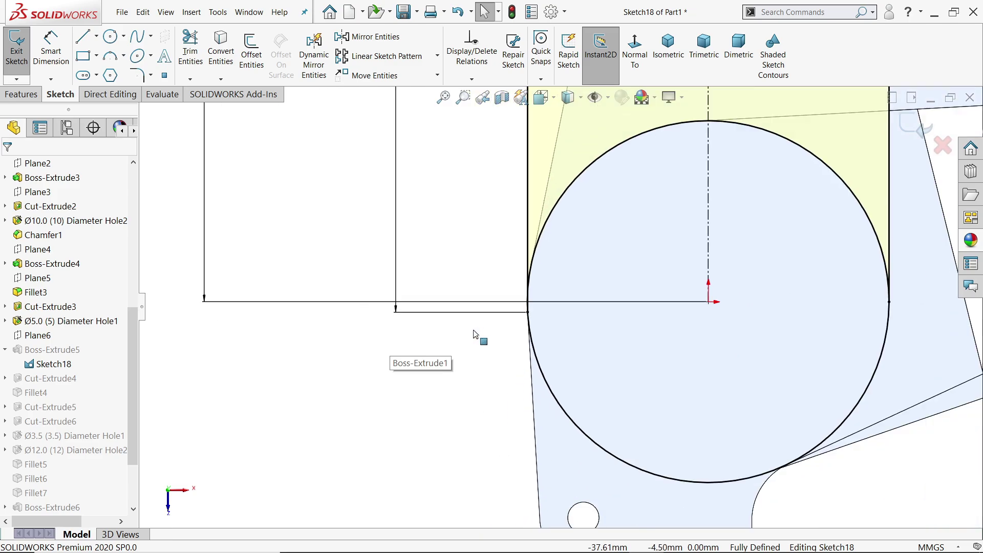
{"action": "scroll", "coordinate": [553, 307], "scroll_direction": "down", "scroll_amount": 3}
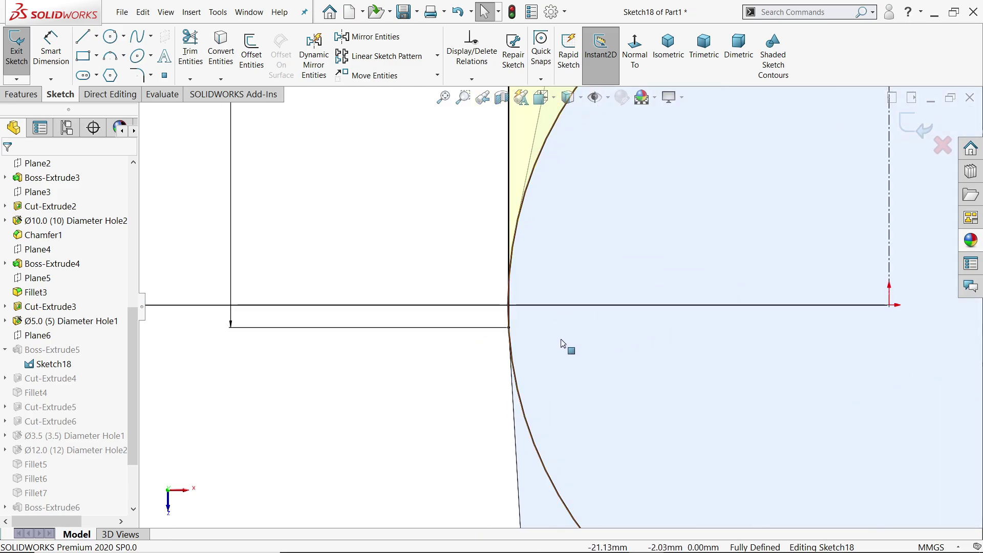
{"action": "left_click", "coordinate": [509, 328]}
{"action": "mouse_move", "coordinate": [509, 328]}
{"action": "left_mouse_down"}
{"action": "mouse_move", "coordinate": [526, 344]}
{"action": "mouse_move", "coordinate": [512, 332]}
{"action": "left_mouse_up"}
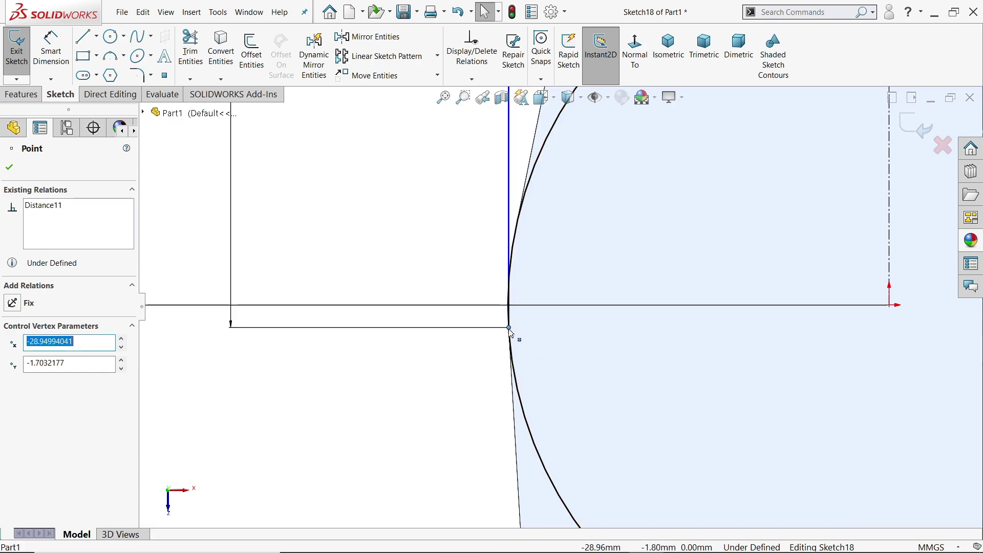
{"action": "left_click", "coordinate": [889, 306], "text": "ctrl"}
{"action": "left_click", "coordinate": [864, 260]}
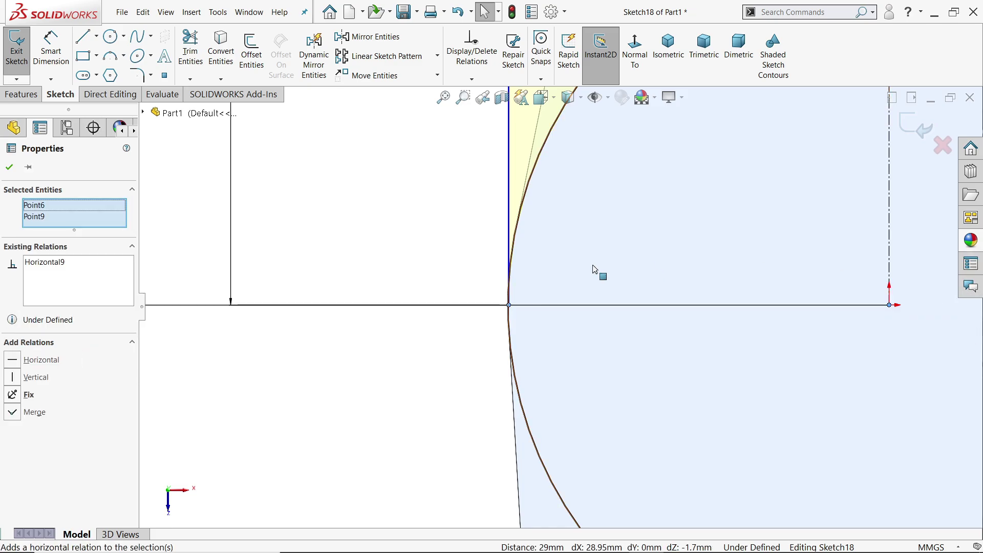
{"action": "left_click", "coordinate": [391, 235]}
Delete the 80 mm dimension beside the arm profile's left vertical edge and dimension that edge directly at 80 mm
{"action": "scroll", "coordinate": [386, 241], "scroll_direction": "down", "scroll_amount": 5}
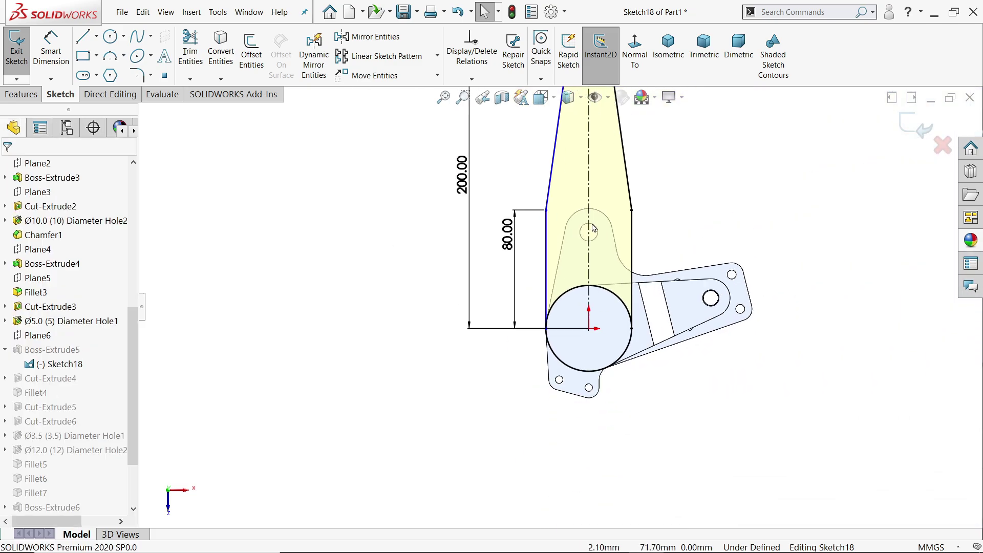
{"action": "scroll", "coordinate": [574, 244], "scroll_direction": "up", "scroll_amount": 1}
{"action": "left_click_drag", "start_coordinate": [445, 265], "coordinate": [439, 265]}
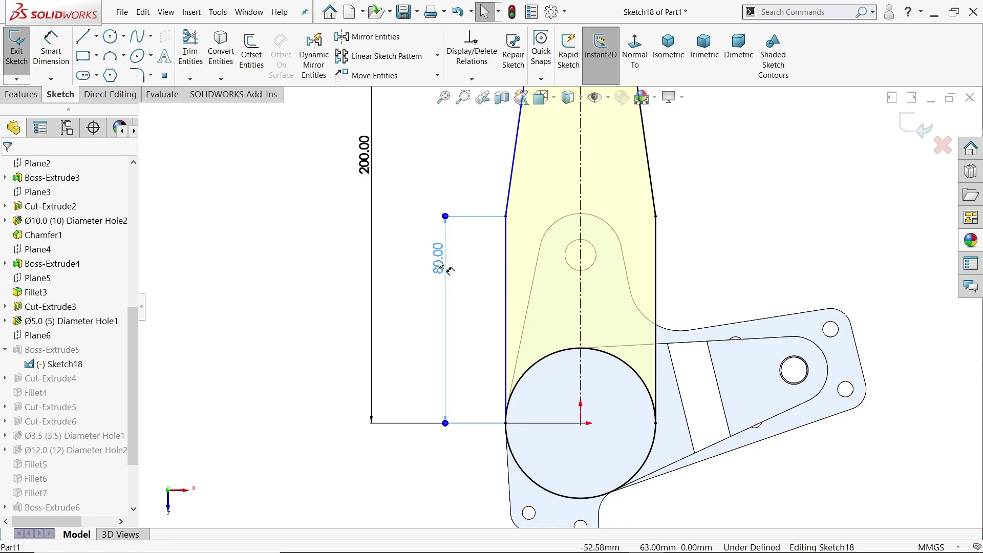
{"action": "key", "text": "Delete"}
{"action": "key", "text": "d"}
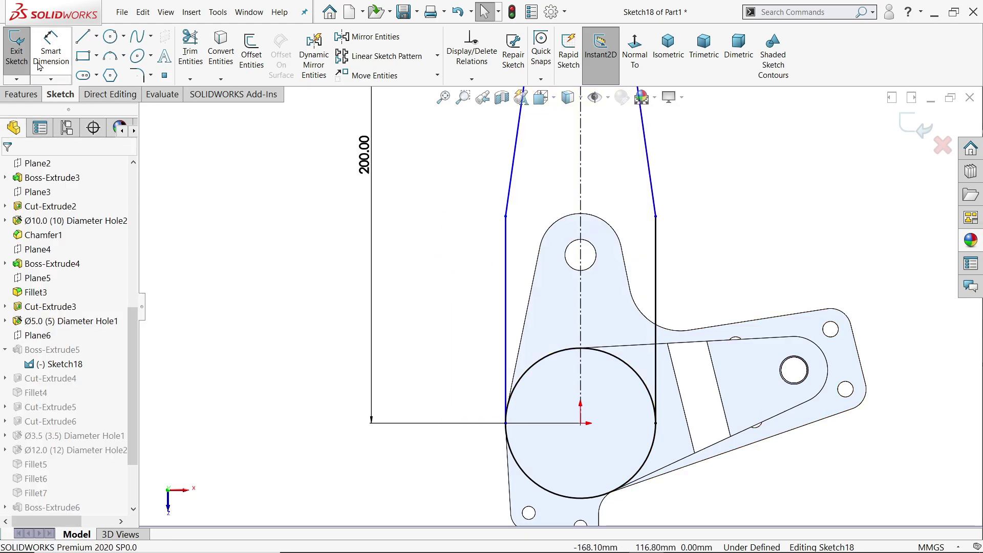
{"action": "left_click", "coordinate": [507, 303]}
{"action": "left_click", "coordinate": [471, 295]}
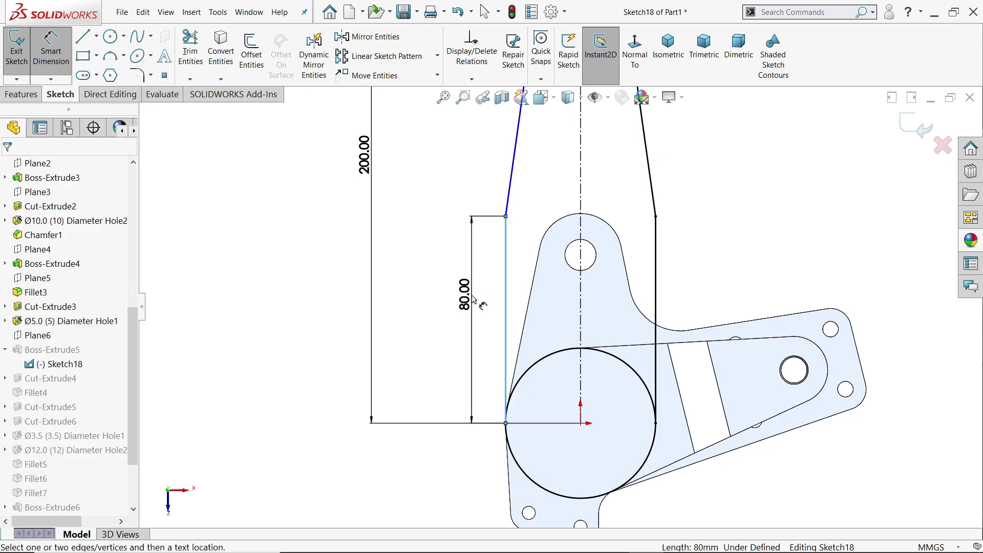
{"action": "left_click", "coordinate": [409, 274]}
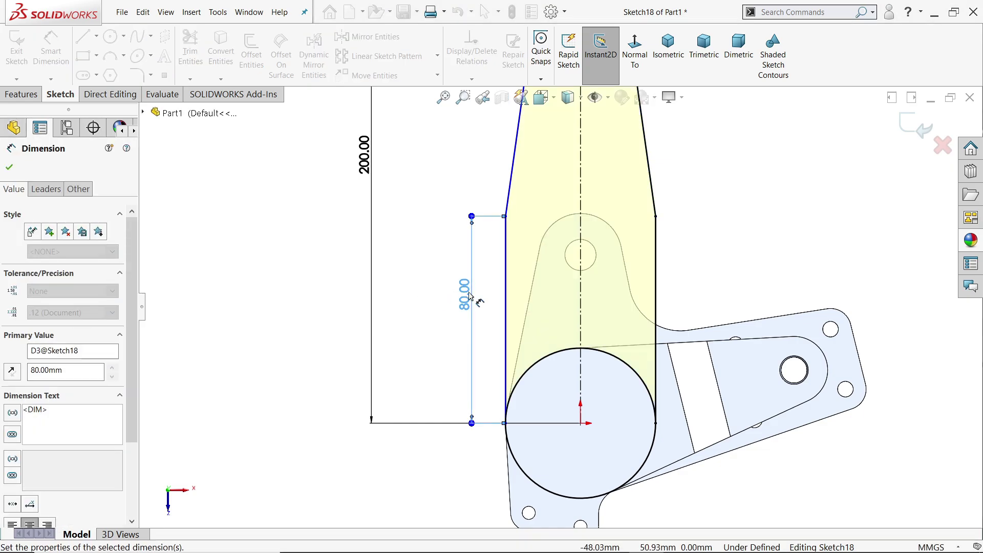
{"action": "key", "text": "Escape"}
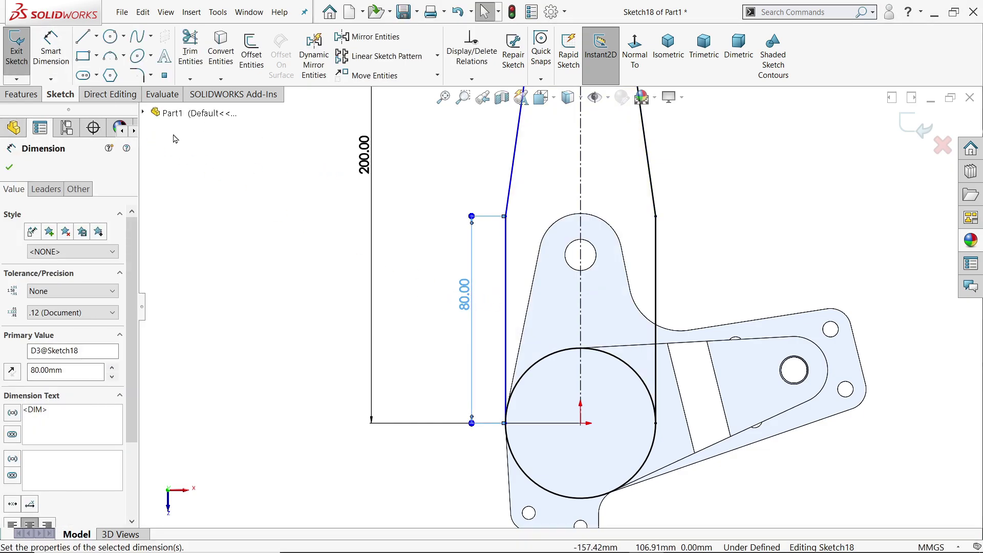
{"action": "left_click", "coordinate": [508, 281]}
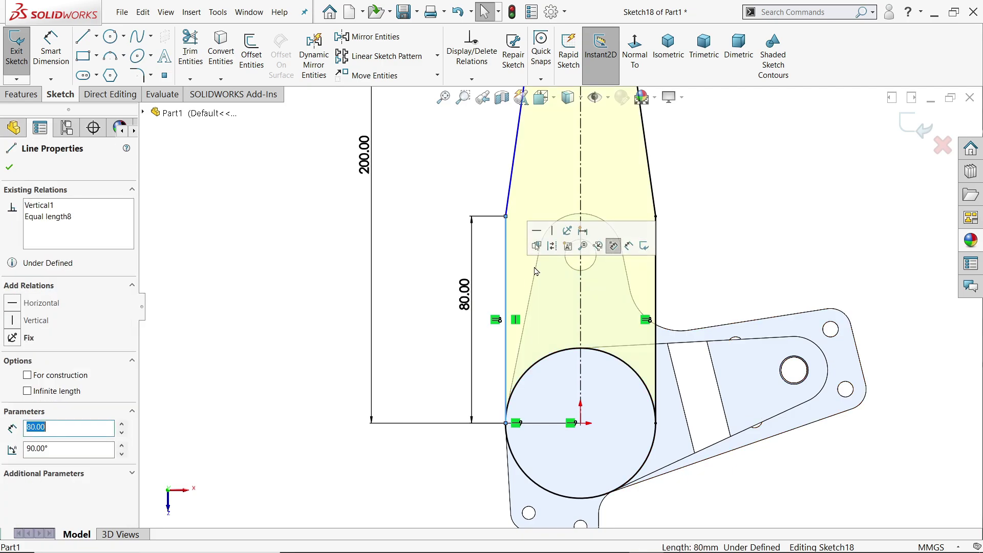
{"action": "left_click", "coordinate": [446, 266]}
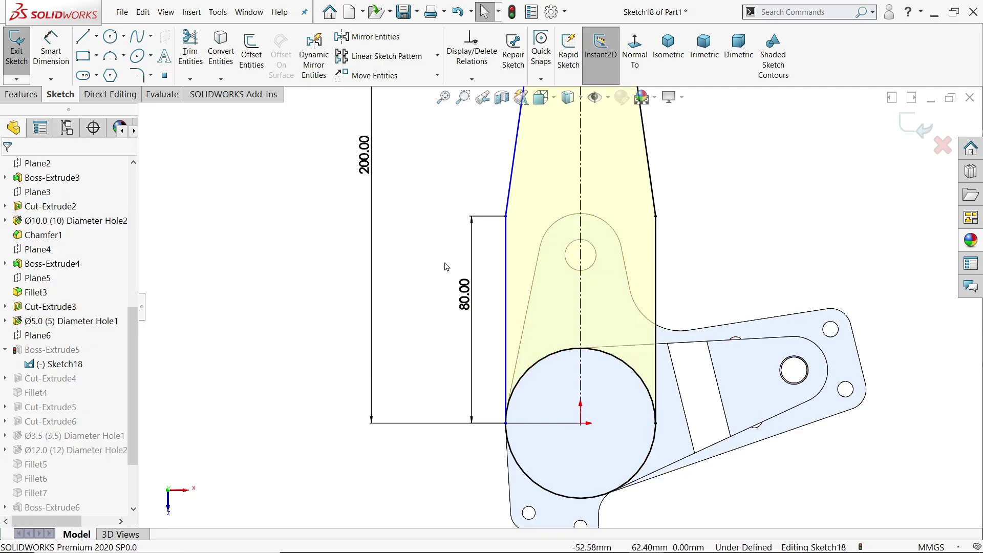
Check the profile's upper tangent point and pull the left vertical edge outward to test whether it is attached to the circle
{"action": "scroll", "coordinate": [446, 268], "scroll_direction": "up", "scroll_amount": 3}
{"action": "scroll", "coordinate": [607, 245], "scroll_direction": "up", "scroll_amount": 2}
{"action": "scroll", "coordinate": [597, 194], "scroll_direction": "down", "scroll_amount": 2}
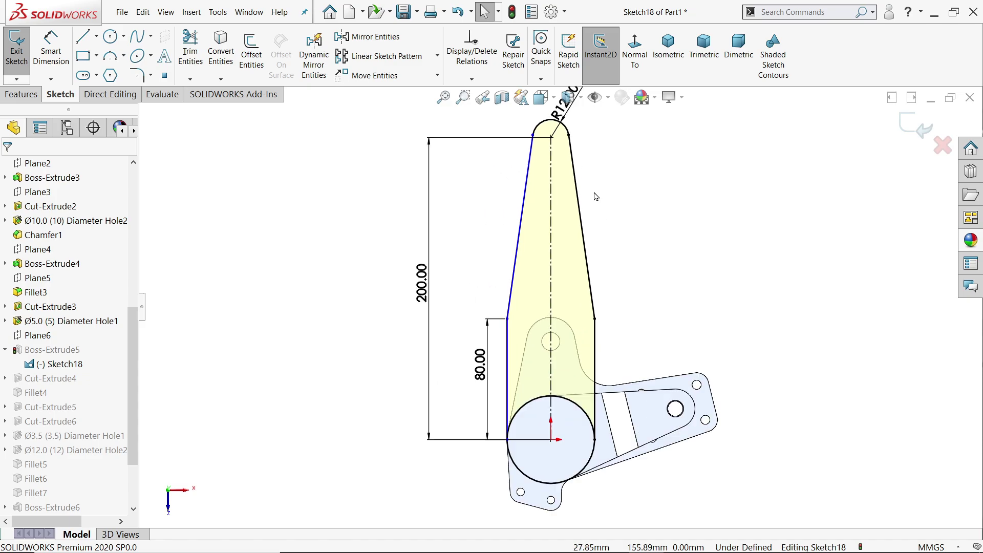
{"action": "left_click", "coordinate": [532, 136]}
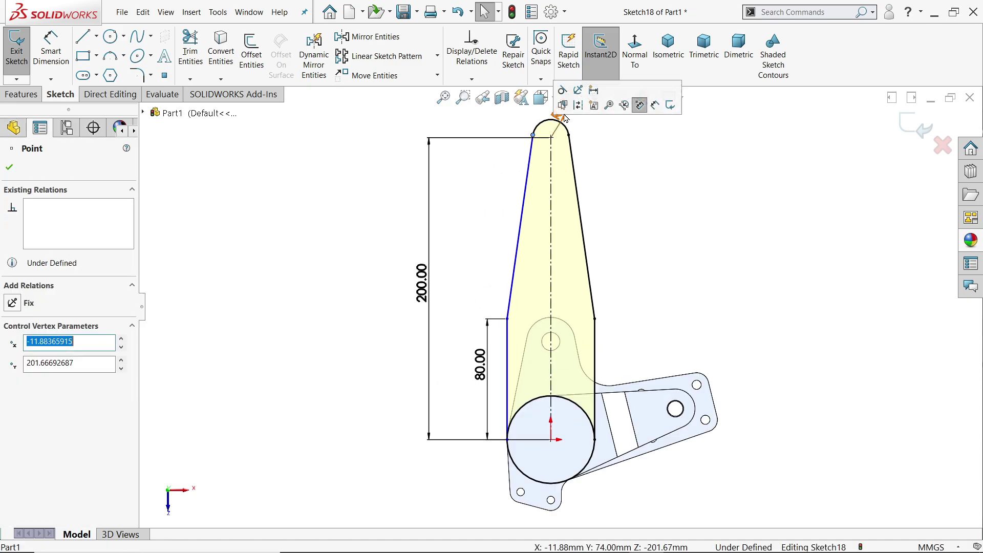
{"action": "left_click", "coordinate": [634, 241]}
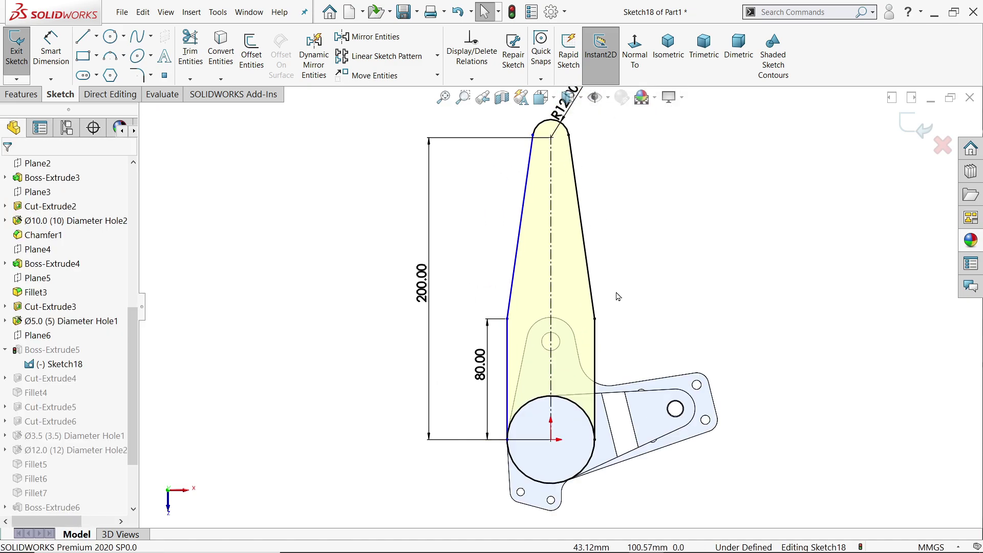
{"action": "scroll", "coordinate": [614, 332], "scroll_direction": "down", "scroll_amount": 1}
{"action": "left_click_drag", "start_coordinate": [485, 357], "coordinate": [467, 359]}
{"action": "scroll", "coordinate": [473, 464], "scroll_direction": "down", "scroll_amount": 5}
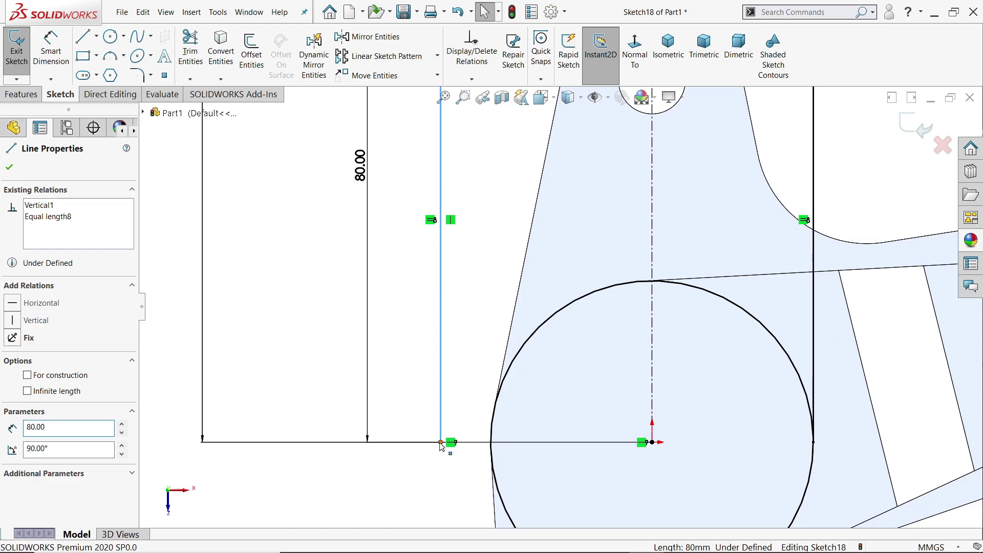
Make the left vertical edge's lower endpoint coincident with the circle and exit the arm sketch
{"action": "left_click", "coordinate": [441, 442]}
{"action": "left_click", "coordinate": [492, 471], "text": "ctrl"}
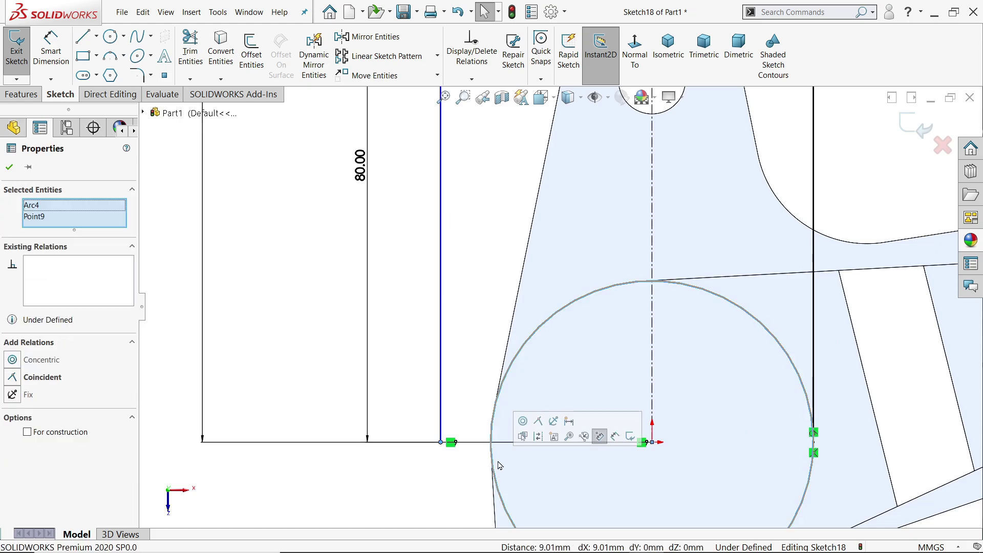
{"action": "left_click", "coordinate": [539, 421]}
{"action": "left_click", "coordinate": [461, 365]}
{"action": "scroll", "coordinate": [457, 366], "scroll_direction": "up", "scroll_amount": 5}
{"action": "scroll", "coordinate": [555, 231], "scroll_direction": "down", "scroll_amount": 2}
{"action": "left_click", "coordinate": [924, 128]}
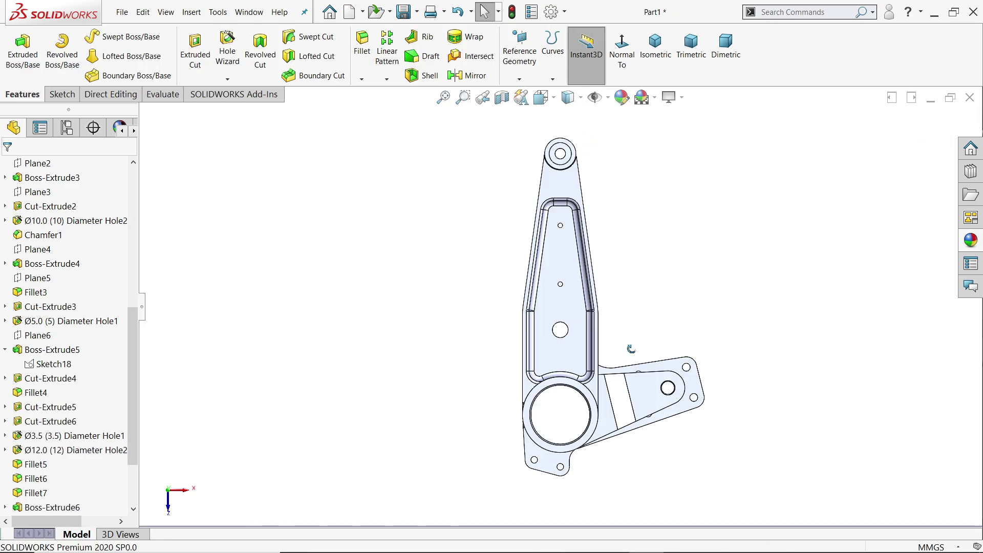
Examine the two counterbored side holes and the arm's junction with the cylinder on the rebuilt part
{"action": "scroll", "coordinate": [614, 348], "scroll_direction": "down", "scroll_amount": 8}
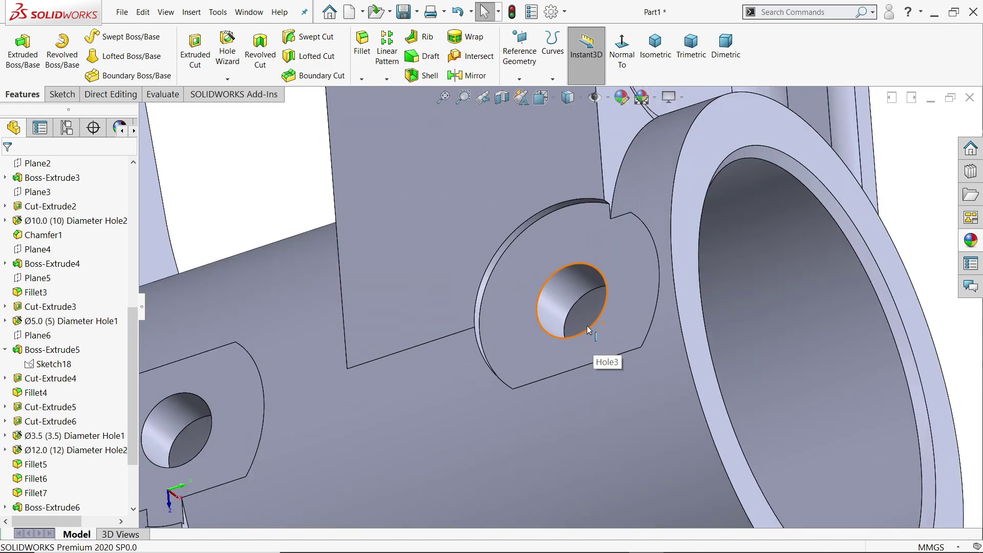
{"action": "scroll", "coordinate": [581, 324], "scroll_direction": "up", "scroll_amount": 5}
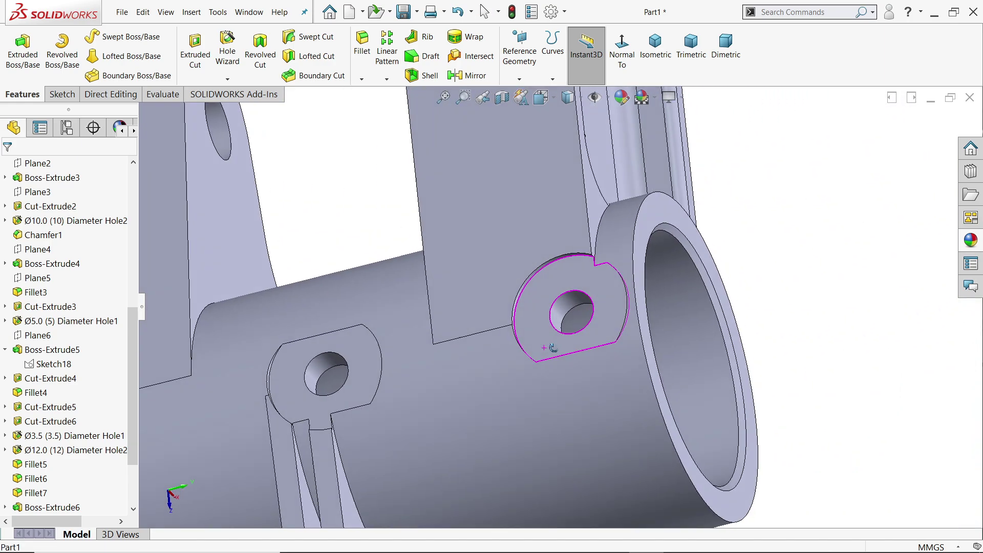
{"action": "mouse_move", "coordinate": [551, 349]}
{"action": "middle_mouse_down"}
{"action": "mouse_move", "coordinate": [544, 363]}
{"action": "mouse_move", "coordinate": [563, 335]}
{"action": "middle_mouse_up"}
{"action": "key", "text": "Escape"}
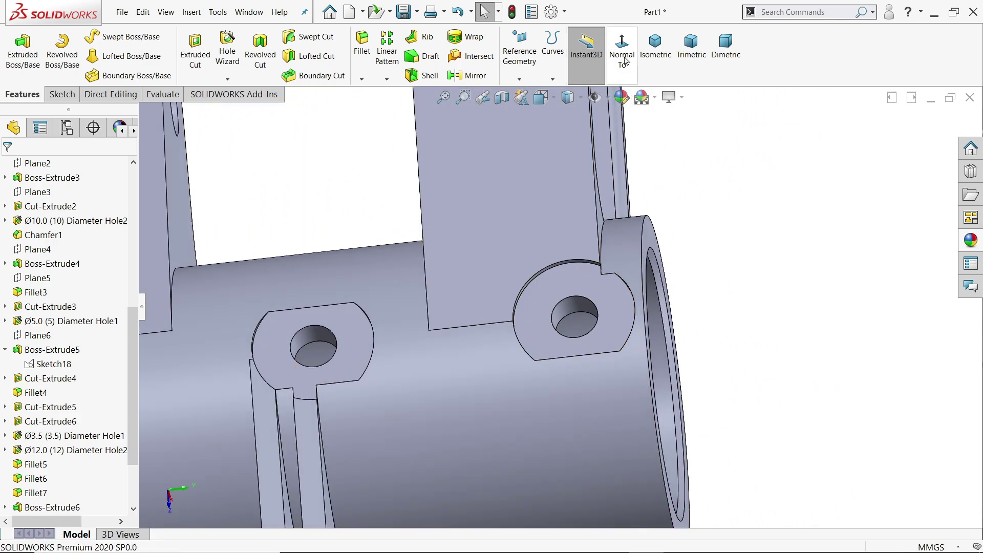
{"action": "key", "text": "z"}
{"action": "middle_click_drag", "start_coordinate": [715, 215], "coordinate": [586, 308]}
{"action": "scroll", "coordinate": [586, 308], "scroll_direction": "down", "scroll_amount": 2}
Fillet the outer circular edge of the cylinder's end beside the long arm with a 1 mm radius
{"action": "left_click", "coordinate": [362, 51]}
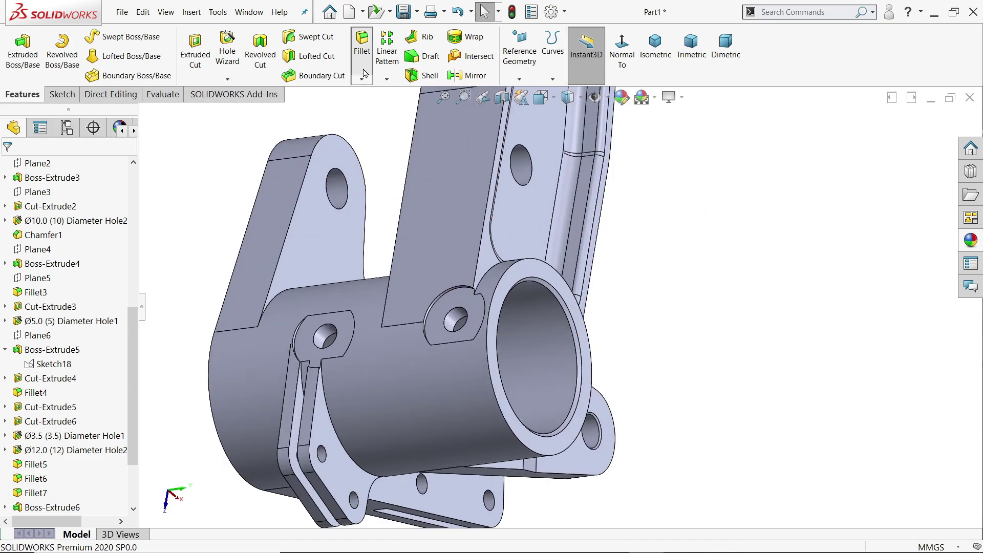
{"action": "type", "text": "1"}
{"action": "key", "text": "Return"}
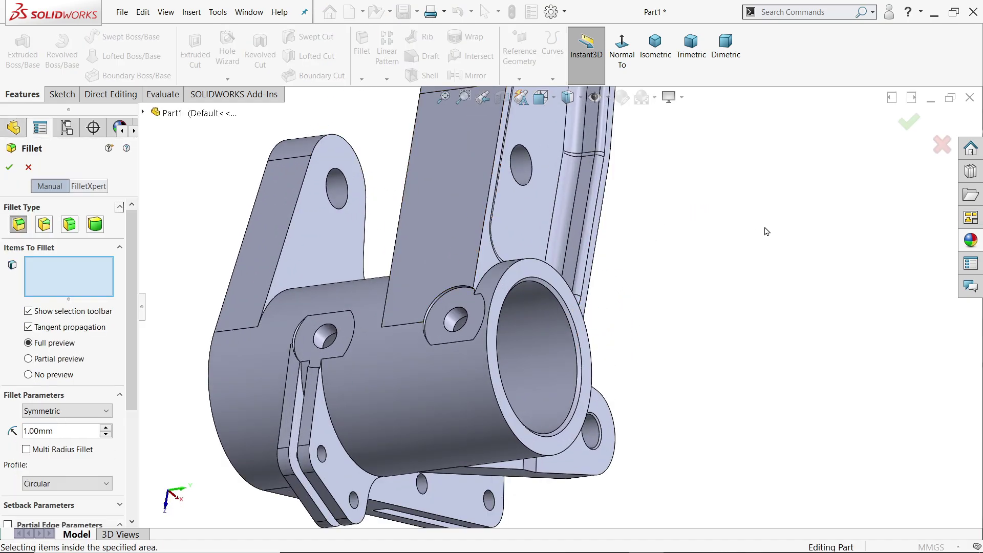
{"action": "scroll", "coordinate": [568, 369], "scroll_direction": "down", "scroll_amount": 2}
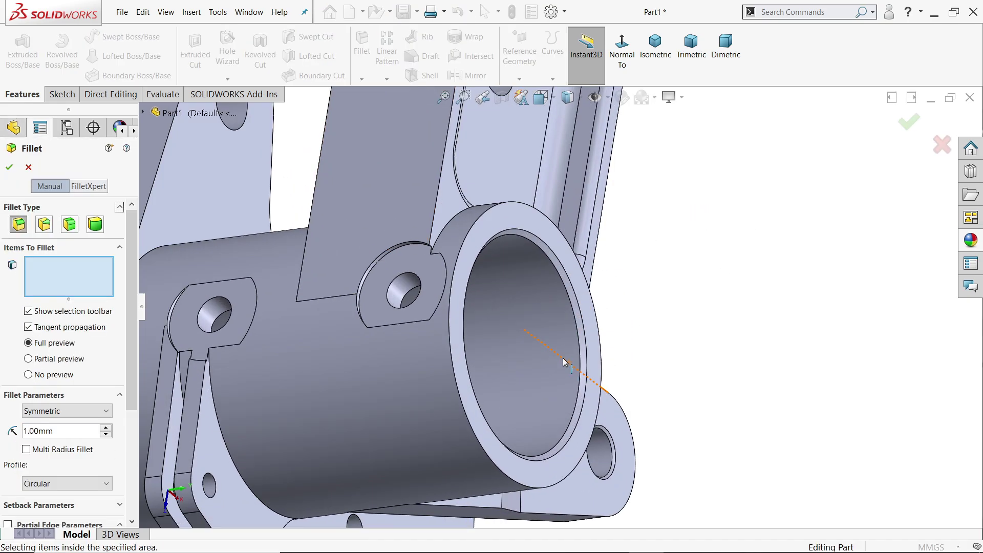
{"action": "left_click", "coordinate": [457, 267]}
{"action": "scroll", "coordinate": [604, 310], "scroll_direction": "up", "scroll_amount": 5}
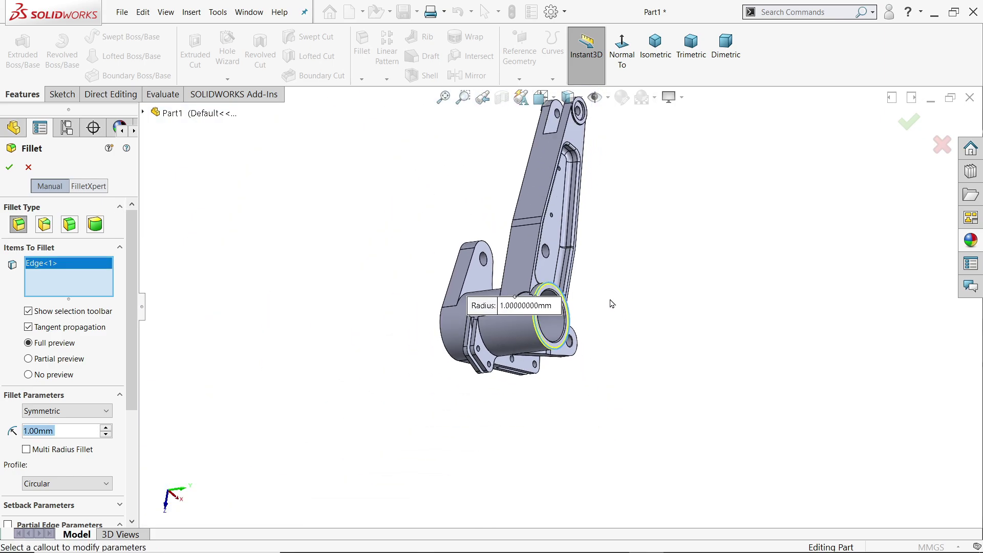
{"action": "scroll", "coordinate": [600, 287], "scroll_direction": "down", "scroll_amount": 3}
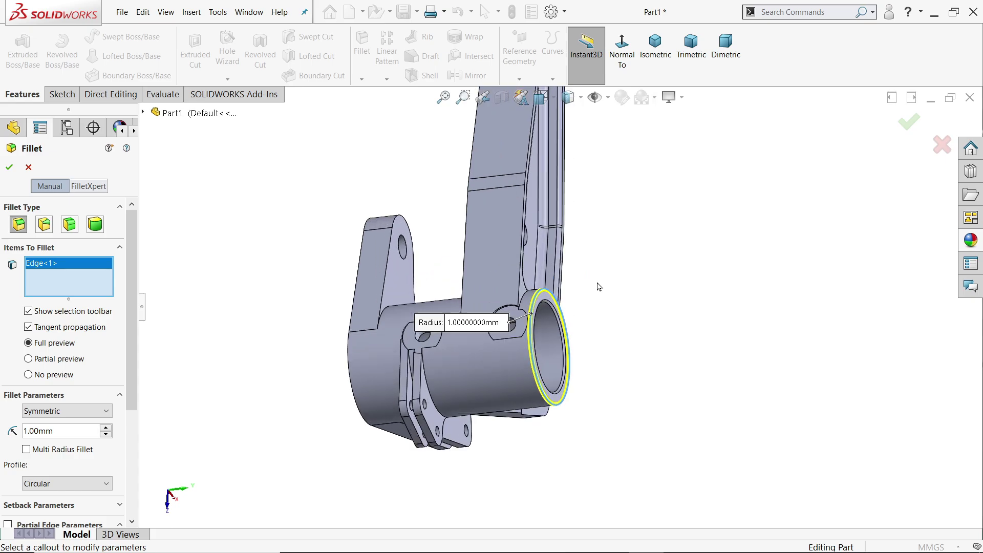
{"action": "key", "text": "Return"}
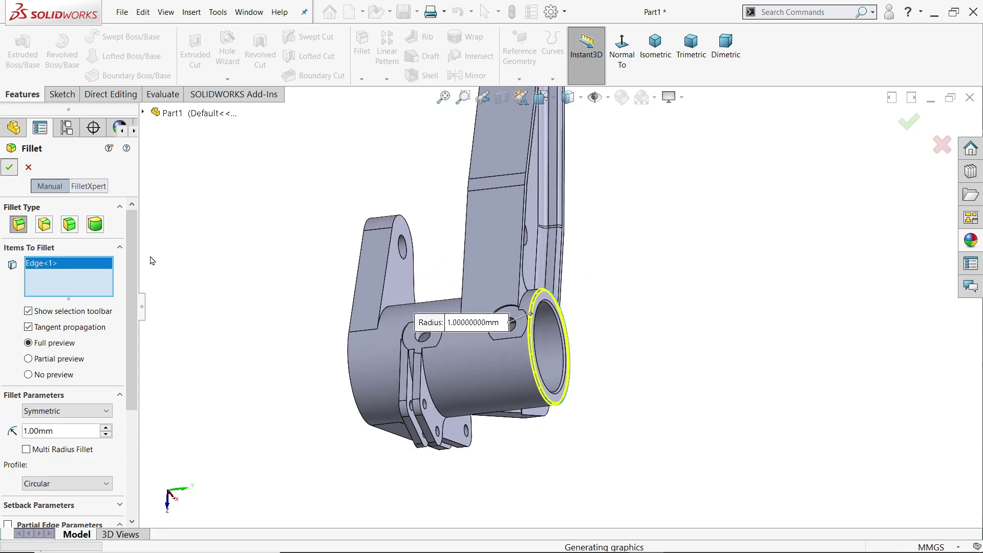
{"action": "mouse_move", "coordinate": [266, 281]}
{"action": "middle_mouse_down"}
{"action": "mouse_move", "coordinate": [252, 291]}
{"action": "mouse_move", "coordinate": [300, 348]}
{"action": "mouse_move", "coordinate": [281, 275]}
{"action": "middle_mouse_up"}
{"action": "left_click", "coordinate": [656, 46]}
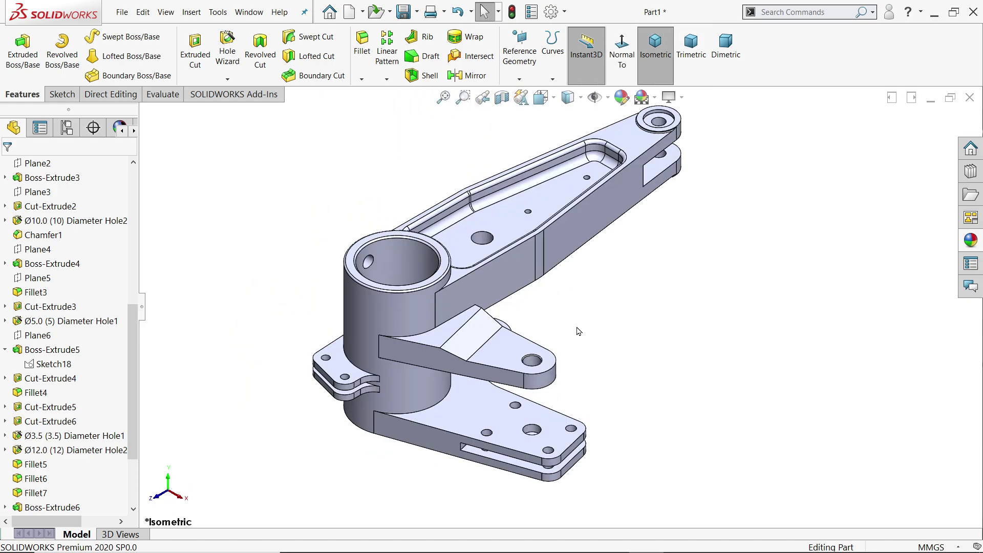
Switch to the 127.PNG drawing in Photos and examine its views and sections for remaining fillet radii and hole details
{"action": "key", "text": "alt+Tab"}
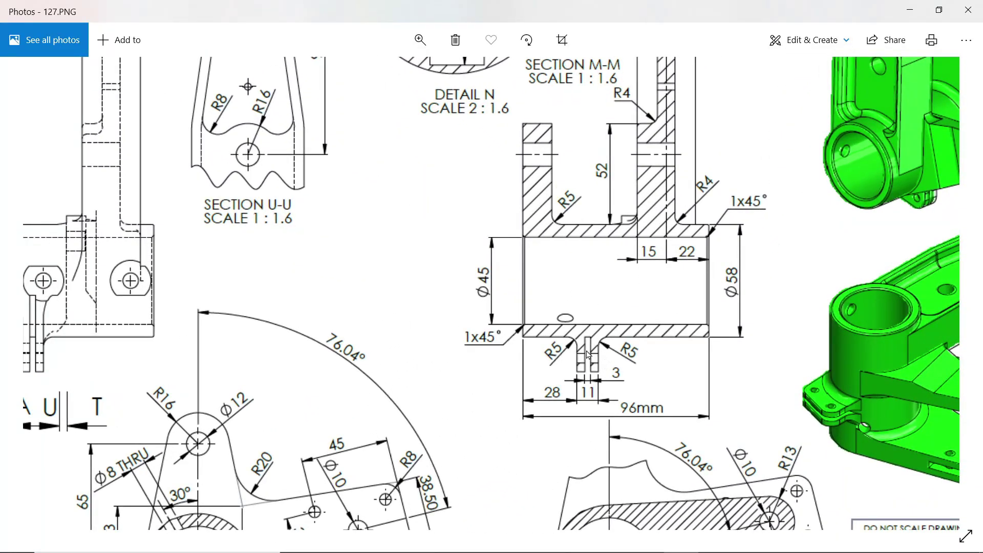
{"action": "left_click_drag", "start_coordinate": [443, 345], "coordinate": [697, 214]}
{"action": "left_click_drag", "start_coordinate": [460, 385], "coordinate": [688, 323]}
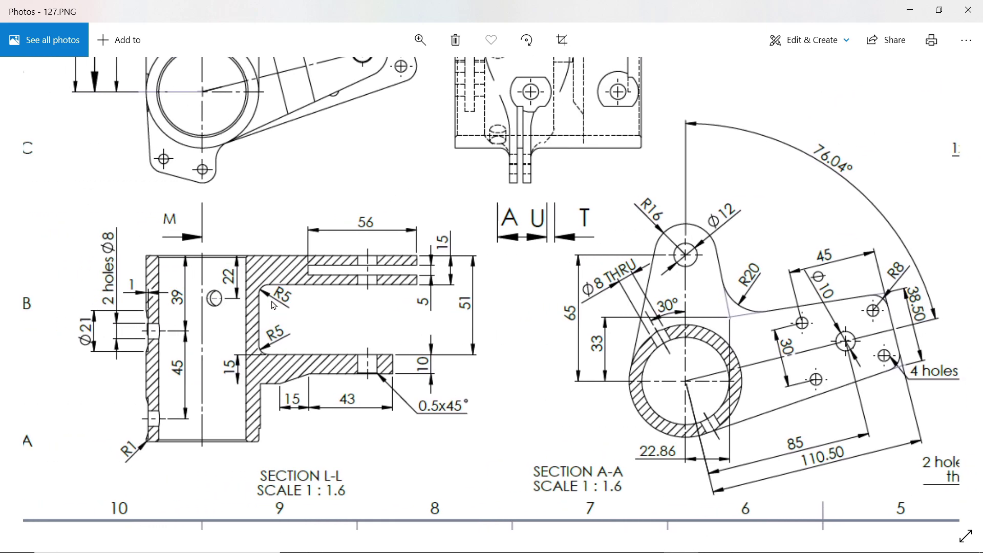
{"action": "scroll", "coordinate": [451, 300], "scroll_direction": "up", "scroll_amount": 5}
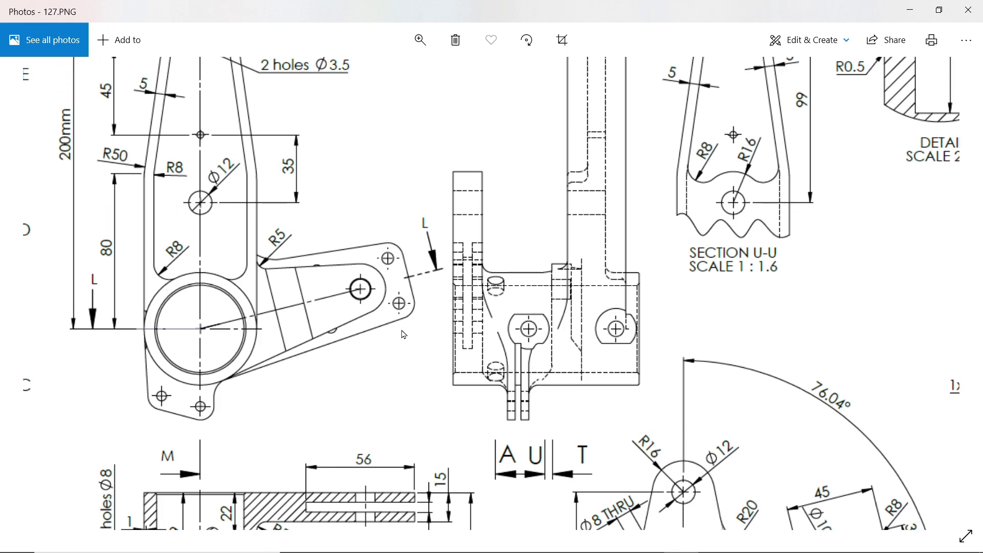
{"action": "left_click_drag", "start_coordinate": [564, 339], "coordinate": [244, 328]}
{"action": "left_click_drag", "start_coordinate": [510, 368], "coordinate": [654, 205]}
{"action": "scroll", "coordinate": [561, 379], "scroll_direction": "down", "scroll_amount": 2}
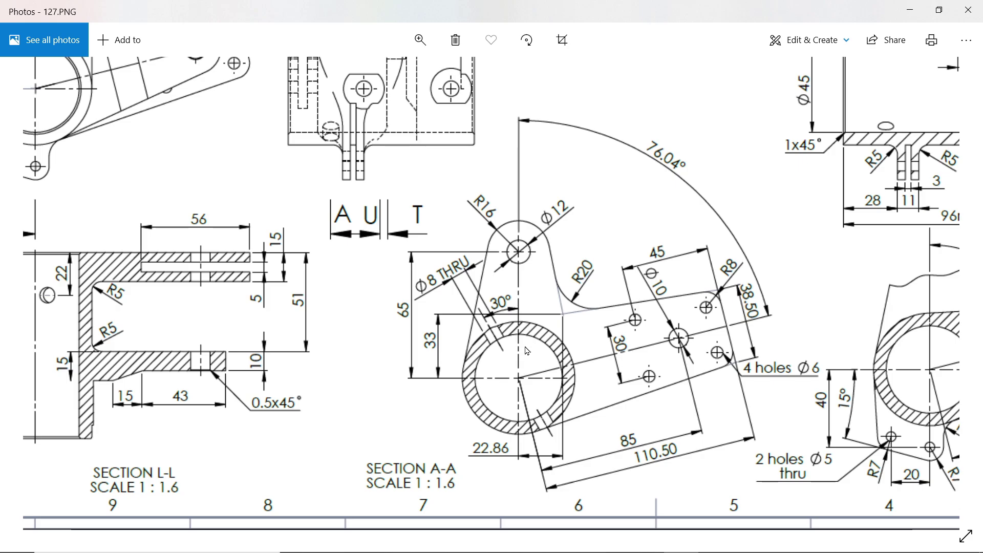
{"action": "scroll", "coordinate": [531, 345], "scroll_direction": "down", "scroll_amount": 5, "text": "ctrl"}
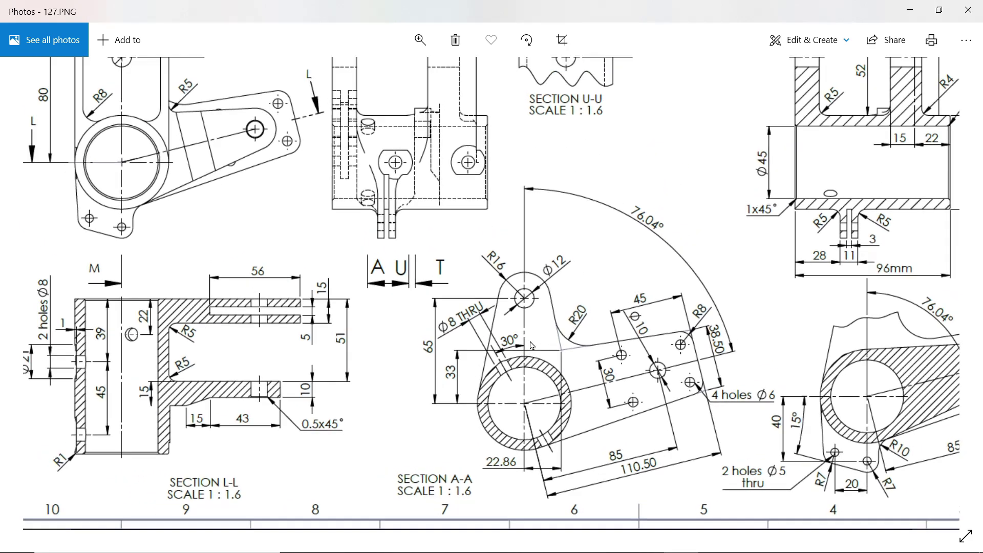
{"action": "left_click", "coordinate": [909, 9]}
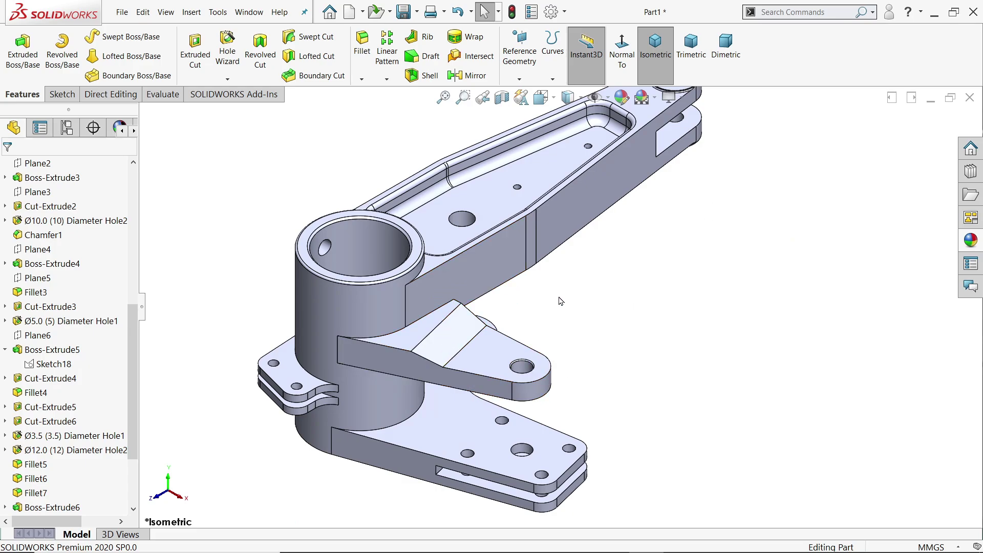
Fillet the edges where the arms and lugs meet the cylinder, including the short arm's junction with the long arm, with a 5 mm radius
{"action": "scroll", "coordinate": [561, 301], "scroll_direction": "up", "scroll_amount": 2}
{"action": "left_click", "coordinate": [363, 56]}
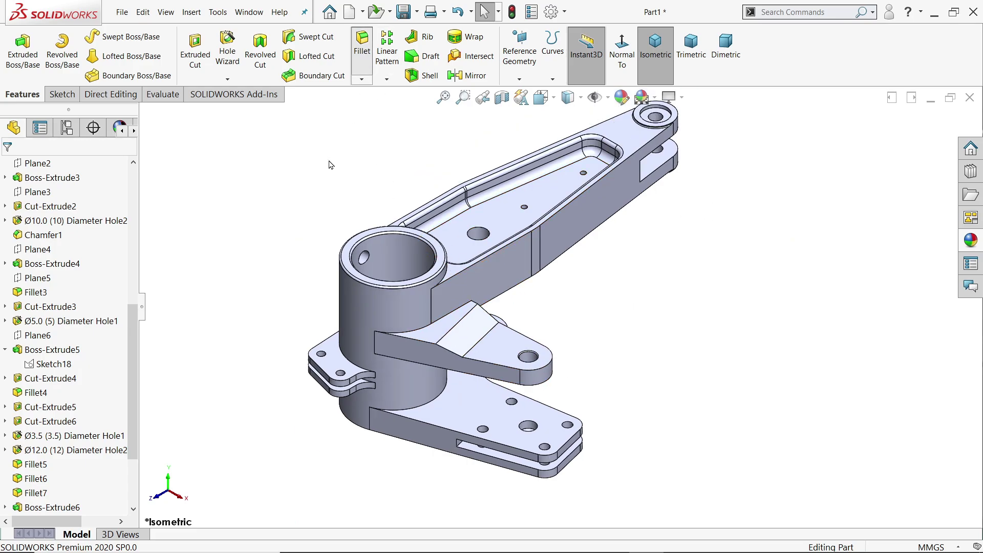
{"action": "type", "text": "5"}
{"action": "key", "text": "Return"}
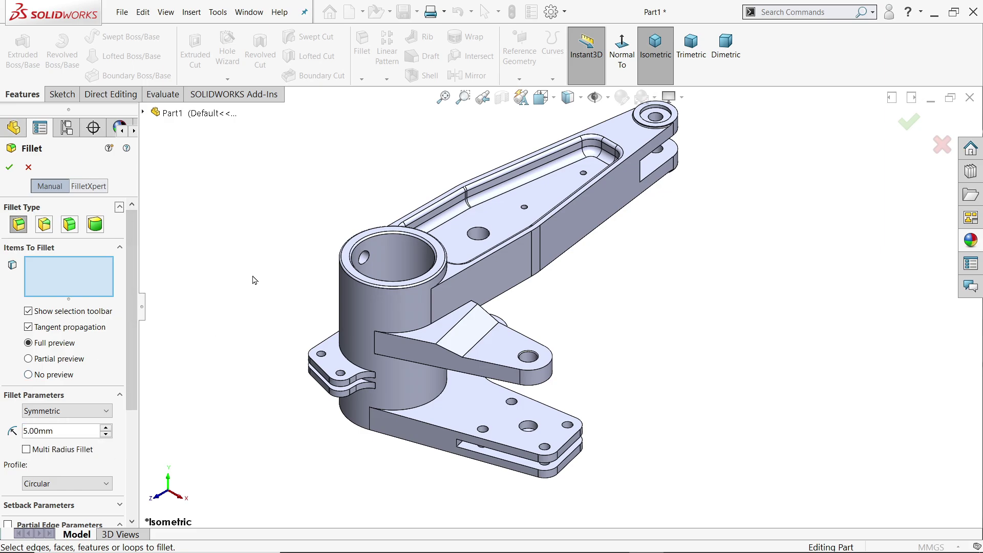
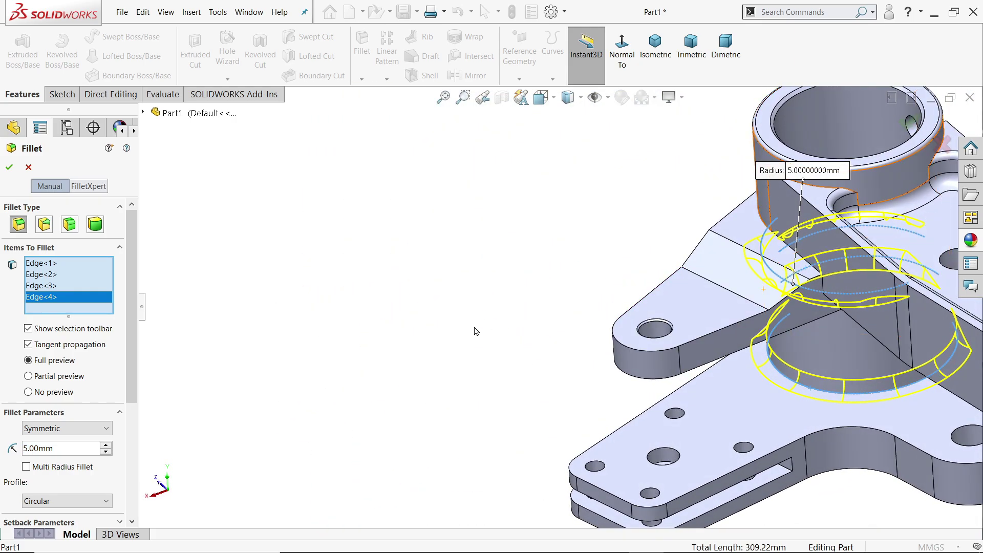
{"action": "scroll", "coordinate": [476, 330], "scroll_direction": "up", "scroll_amount": 1}
{"action": "middle_click_drag", "start_coordinate": [673, 299], "coordinate": [582, 200]}
{"action": "scroll", "coordinate": [554, 226], "scroll_direction": "down", "scroll_amount": 3}
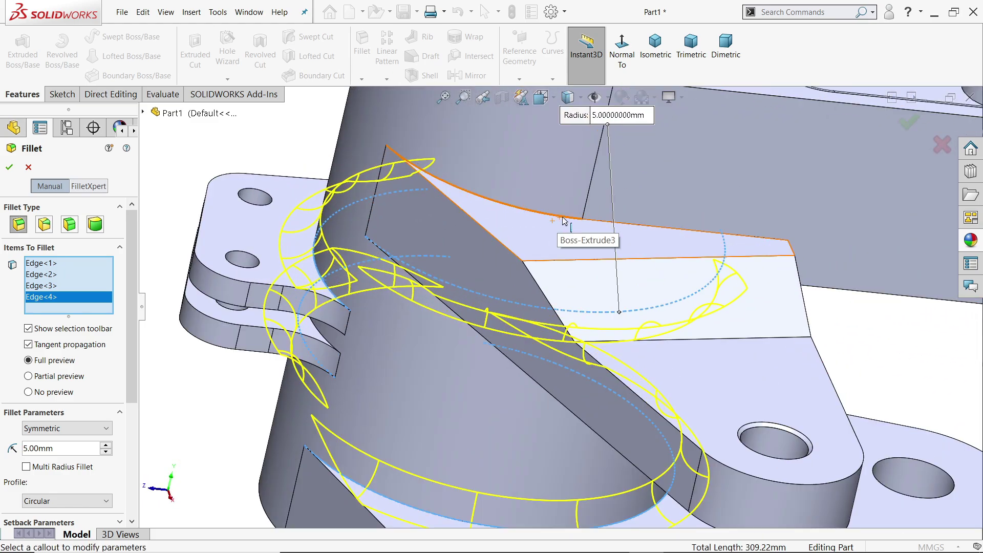
{"action": "left_click", "coordinate": [565, 221]}
{"action": "middle_click_drag", "start_coordinate": [565, 221], "coordinate": [649, 273]}
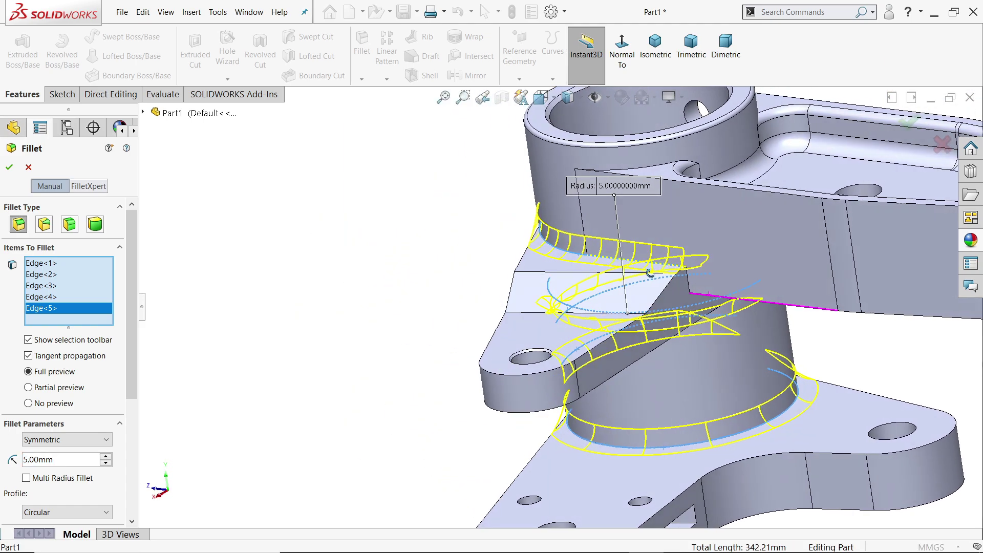
{"action": "left_click", "coordinate": [689, 288]}
{"action": "scroll", "coordinate": [568, 338], "scroll_direction": "up", "scroll_amount": 2}
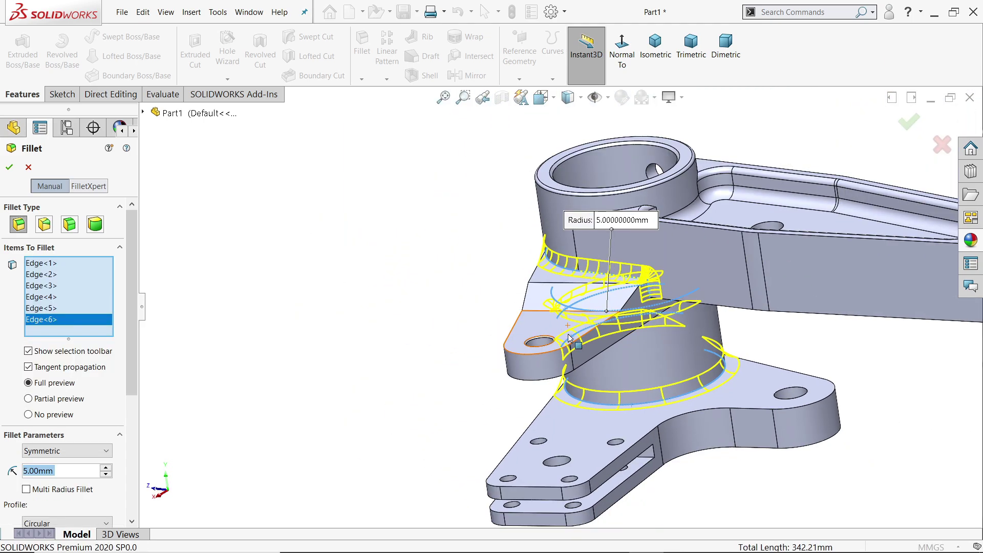
{"action": "left_click", "coordinate": [9, 172]}
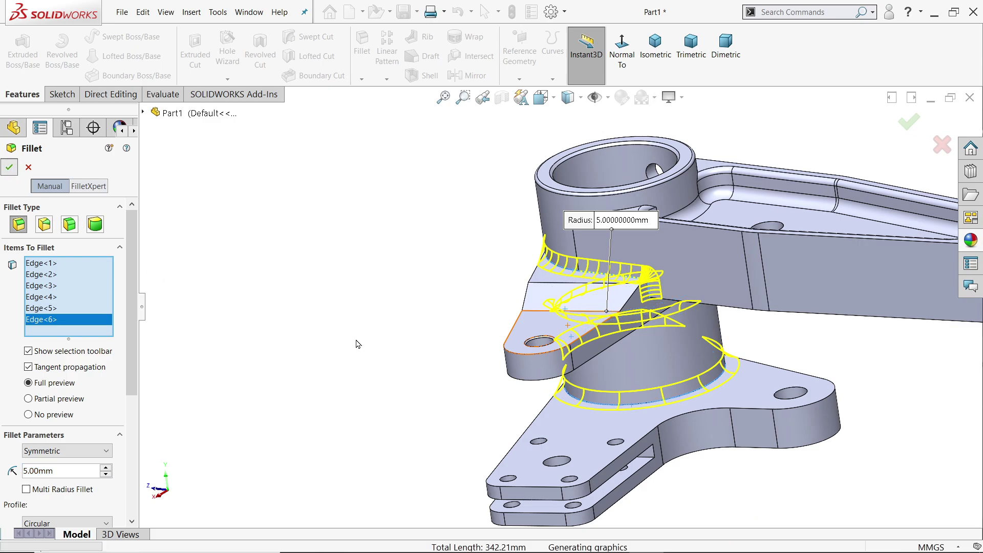
Show the temporary axes of the part's cylindrical faces and holes
{"action": "middle_click_drag", "start_coordinate": [395, 363], "coordinate": [204, 287]}
{"action": "scroll", "coordinate": [132, 310], "scroll_direction": "up", "scroll_amount": 4}
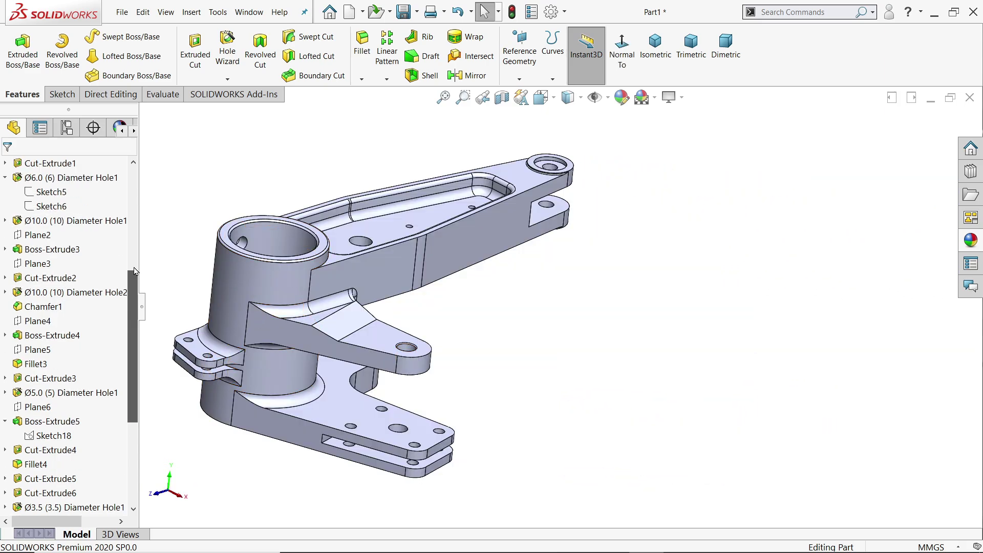
{"action": "left_click", "coordinate": [609, 103]}
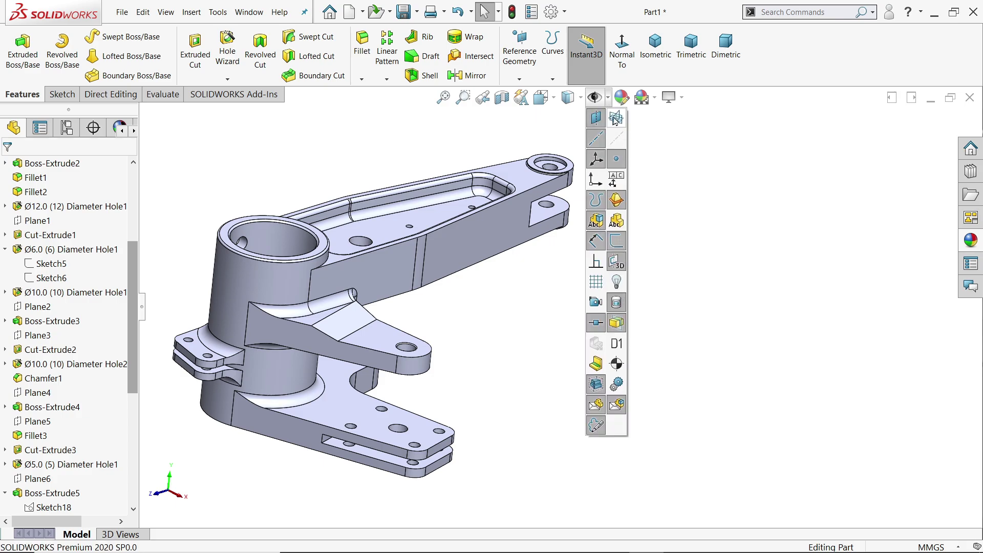
{"action": "left_click", "coordinate": [543, 288]}
{"action": "mouse_move", "coordinate": [531, 311]}
{"action": "middle_mouse_down"}
{"action": "mouse_move", "coordinate": [535, 300]}
{"action": "mouse_move", "coordinate": [515, 312]}
{"action": "middle_mouse_up"}
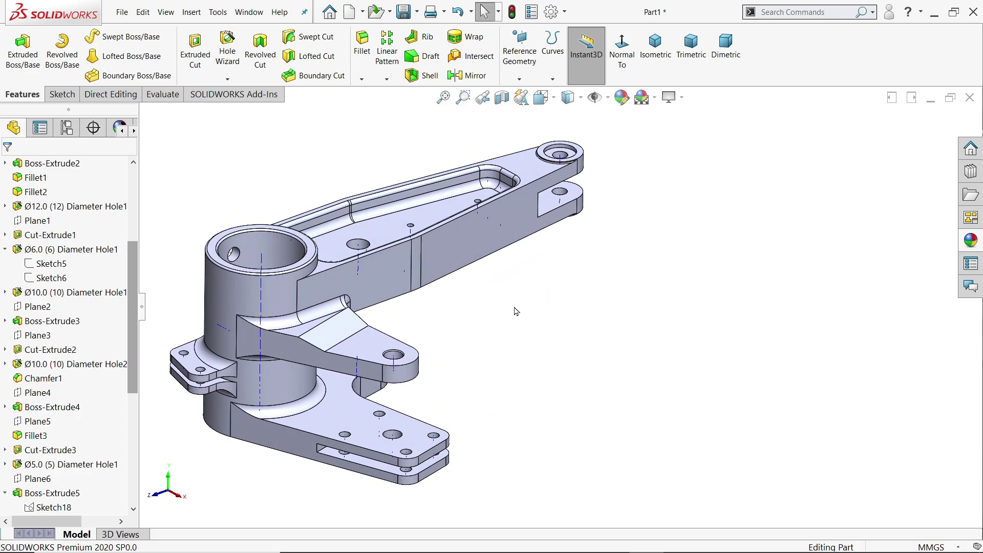
Define a new reference plane from the Right Plane, passing through the main cylinder's axis
{"action": "left_click", "coordinate": [336, 243]}
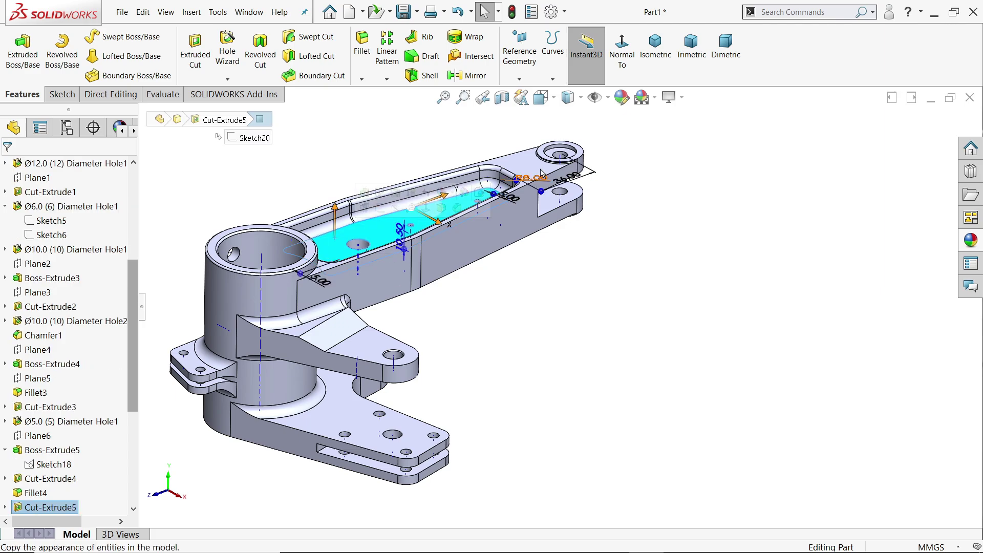
{"action": "left_click", "coordinate": [622, 51]}
{"action": "left_click", "coordinate": [702, 286]}
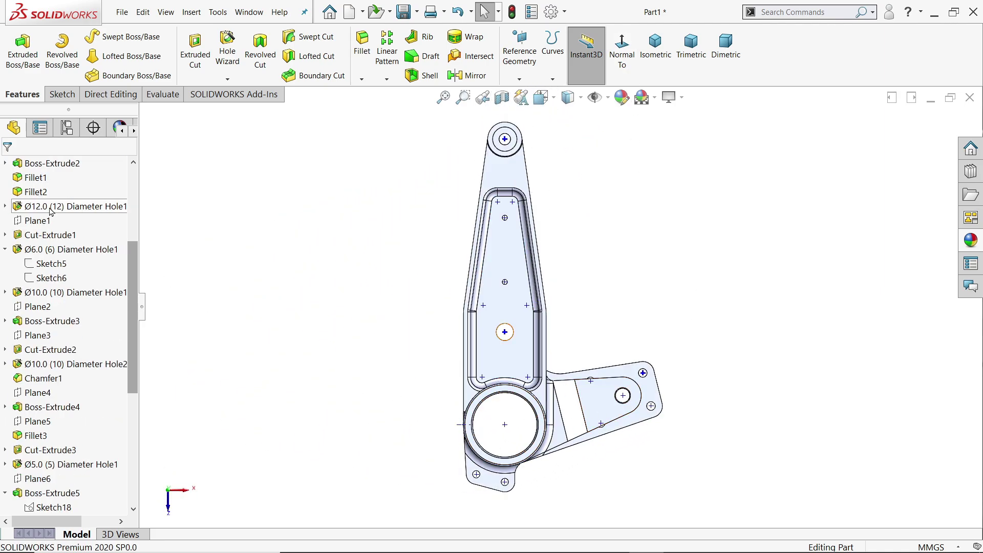
{"action": "scroll", "coordinate": [78, 270], "scroll_direction": "up", "scroll_amount": 4}
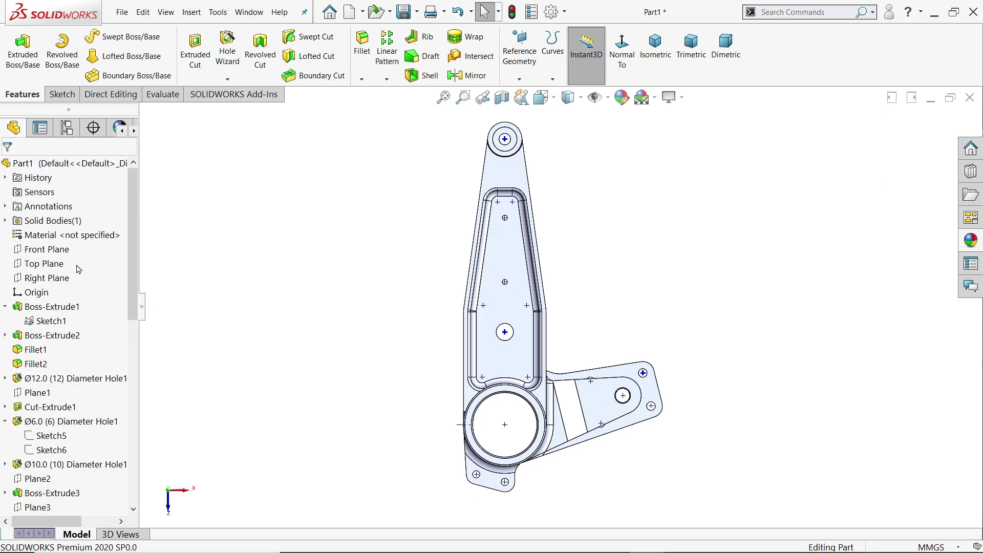
{"action": "left_click", "coordinate": [47, 278]}
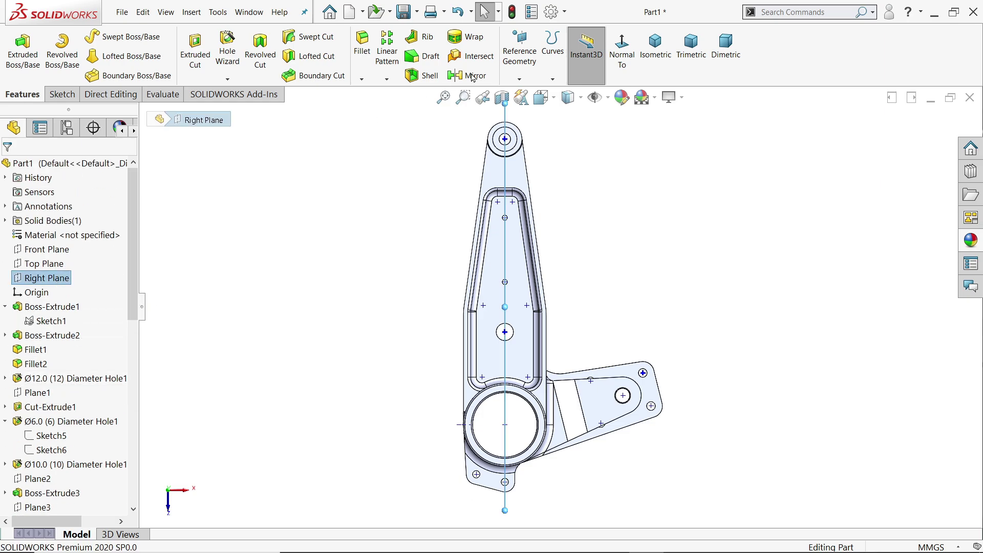
{"action": "left_click", "coordinate": [519, 79]}
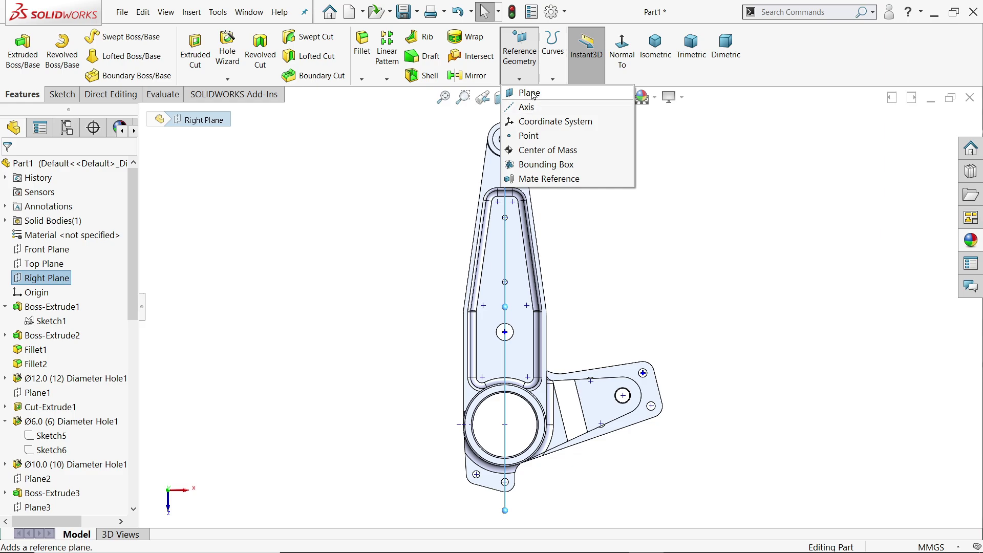
{"action": "left_click", "coordinate": [531, 93]}
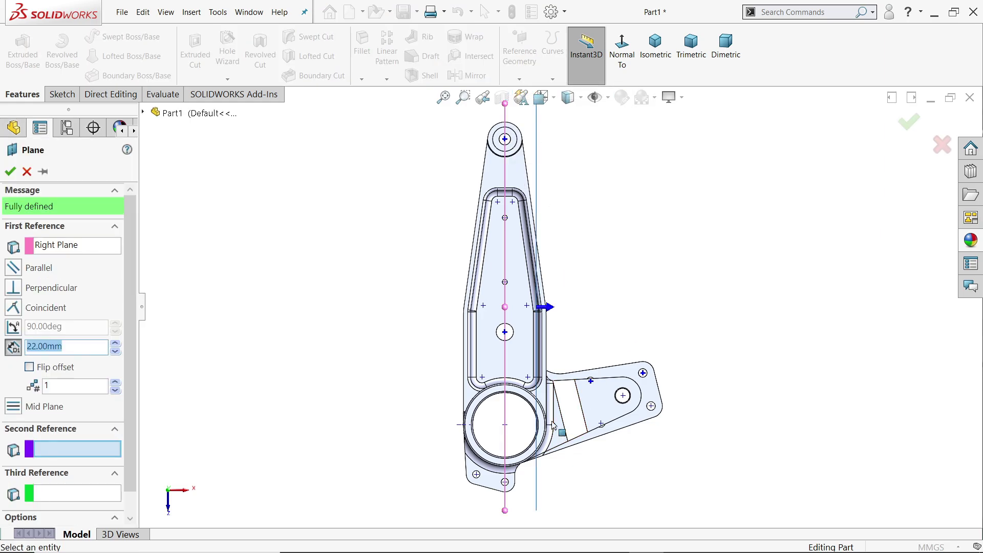
{"action": "scroll", "coordinate": [552, 425], "scroll_direction": "down", "scroll_amount": 2}
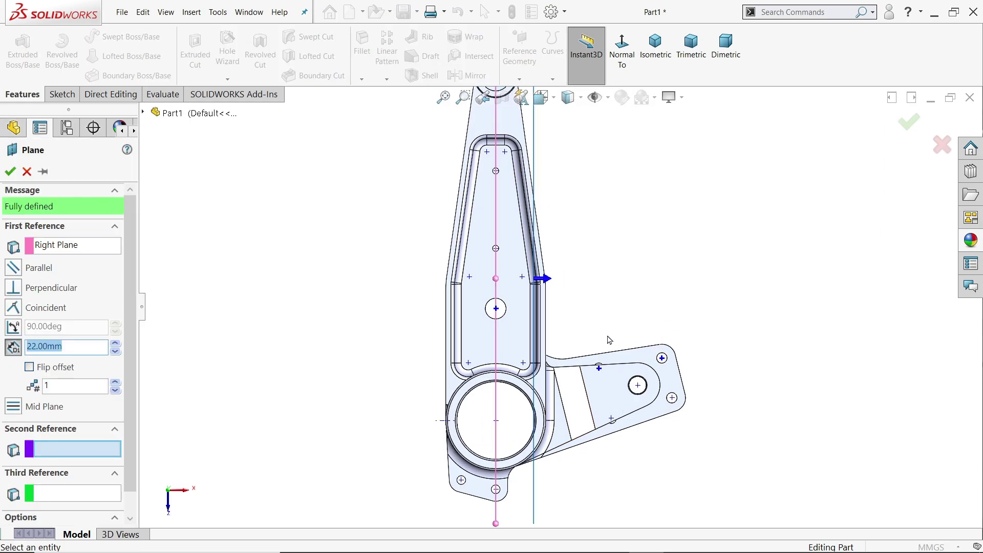
{"action": "middle_click_drag", "start_coordinate": [630, 319], "coordinate": [621, 314]}
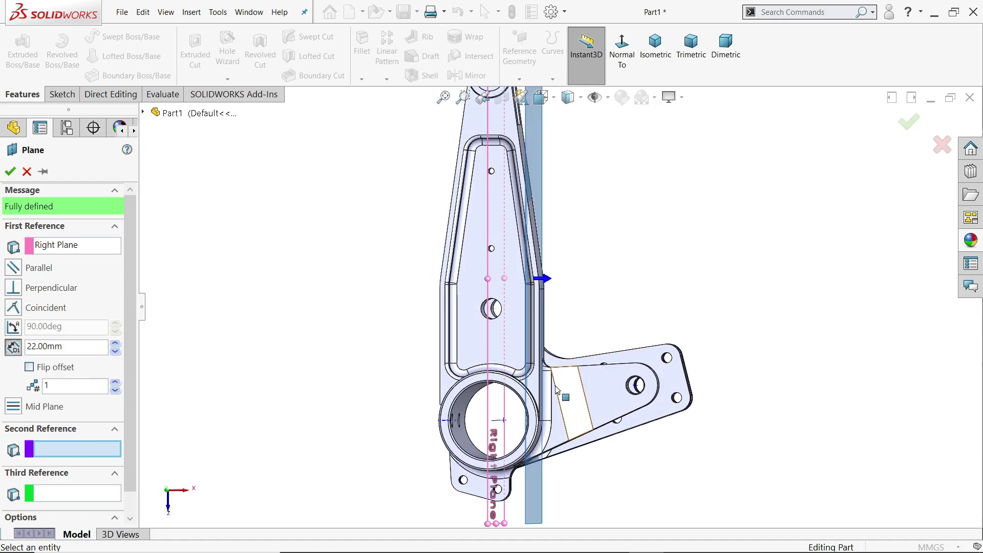
{"action": "left_click", "coordinate": [499, 425]}
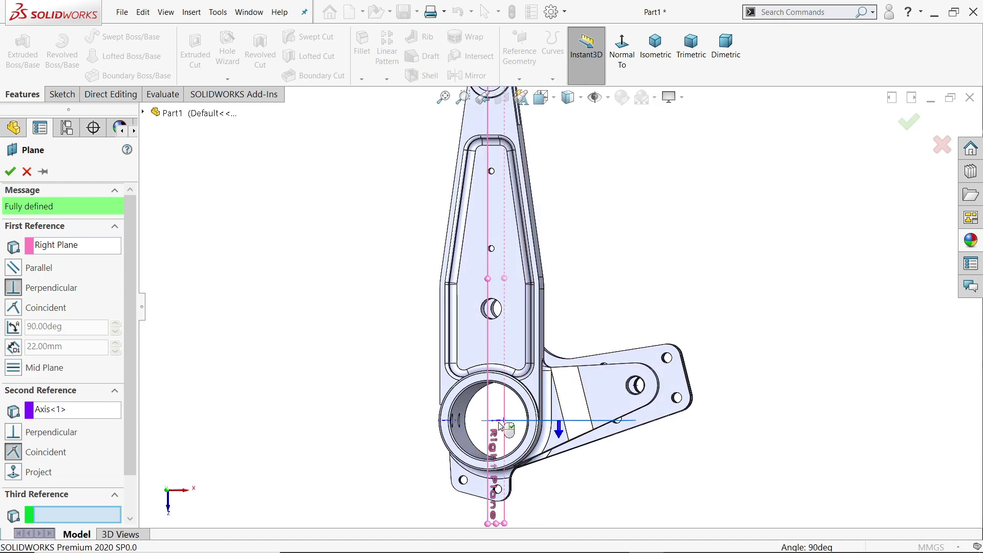
Set the reference plane's angle to the Right Plane to 60 degrees and create the plane
{"action": "middle_click_drag", "start_coordinate": [646, 309], "coordinate": [595, 412]}
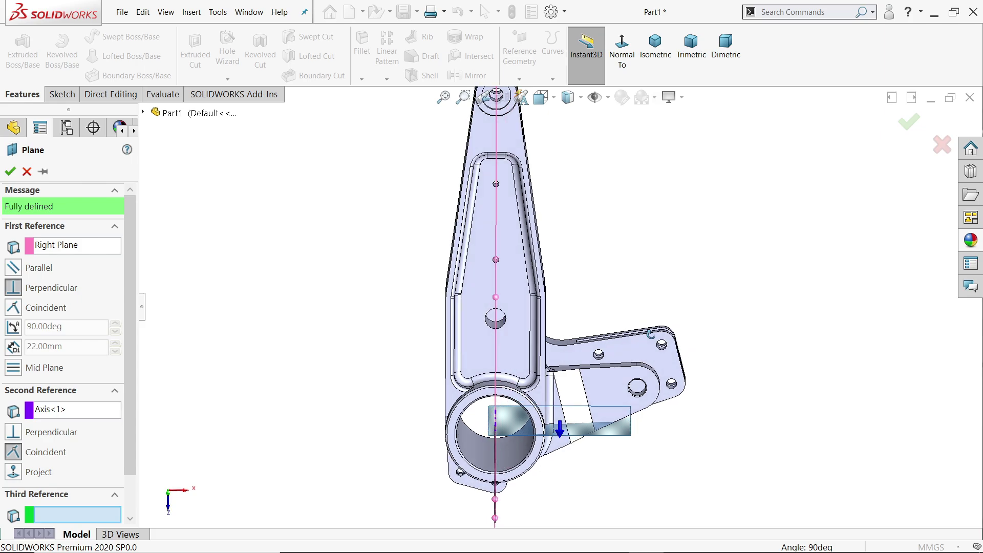
{"action": "left_click", "coordinate": [13, 327]}
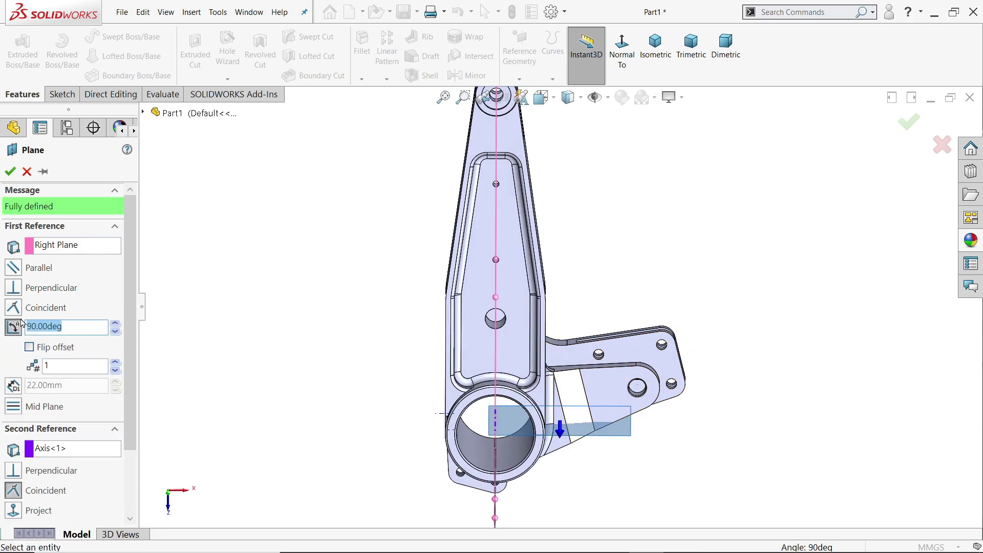
{"action": "key", "text": "Return"}
{"action": "middle_click_drag", "start_coordinate": [262, 316], "coordinate": [257, 279]}
{"action": "scroll", "coordinate": [546, 392], "scroll_direction": "down", "scroll_amount": 4}
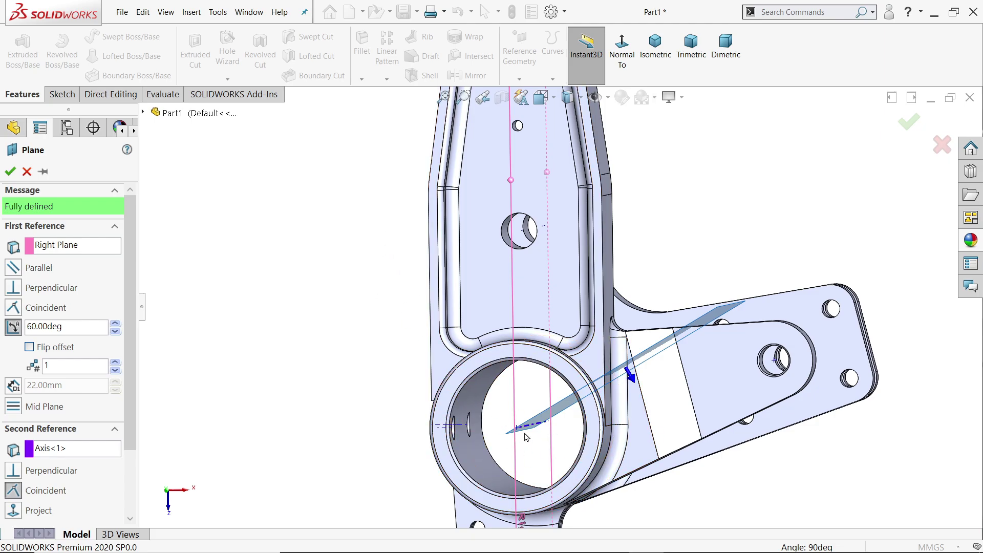
{"action": "middle_click_drag", "start_coordinate": [575, 410], "coordinate": [553, 420]}
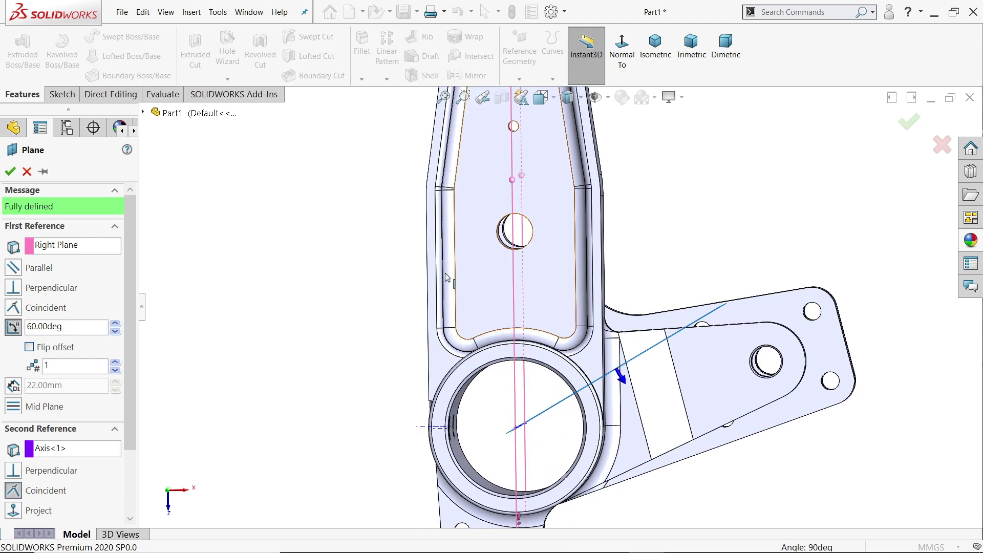
{"action": "left_click", "coordinate": [8, 173]}
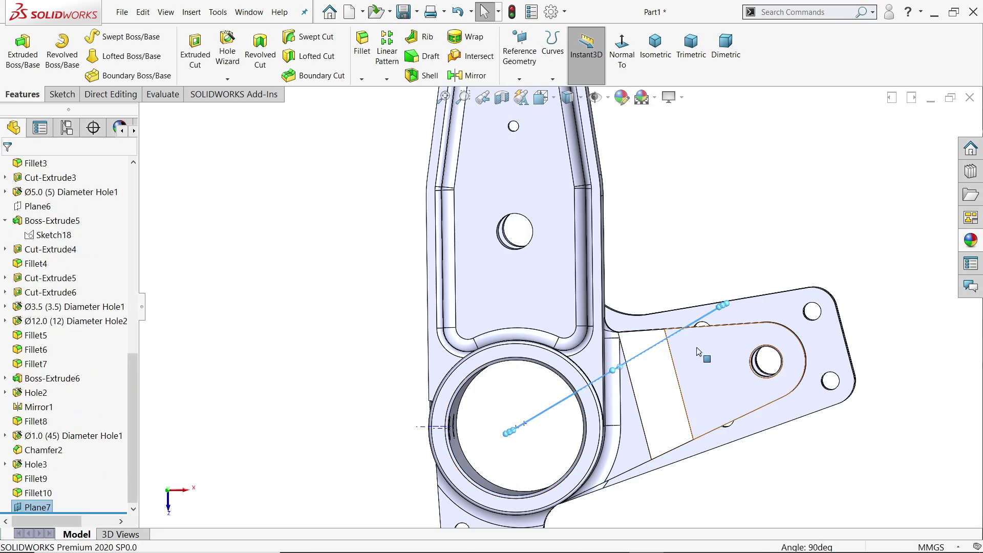
Start a sketch on the new angled plane and draw an 8 mm diameter circle centred on the cylinder's axis near the origin
{"action": "middle_click_drag", "start_coordinate": [698, 351], "coordinate": [716, 374]}
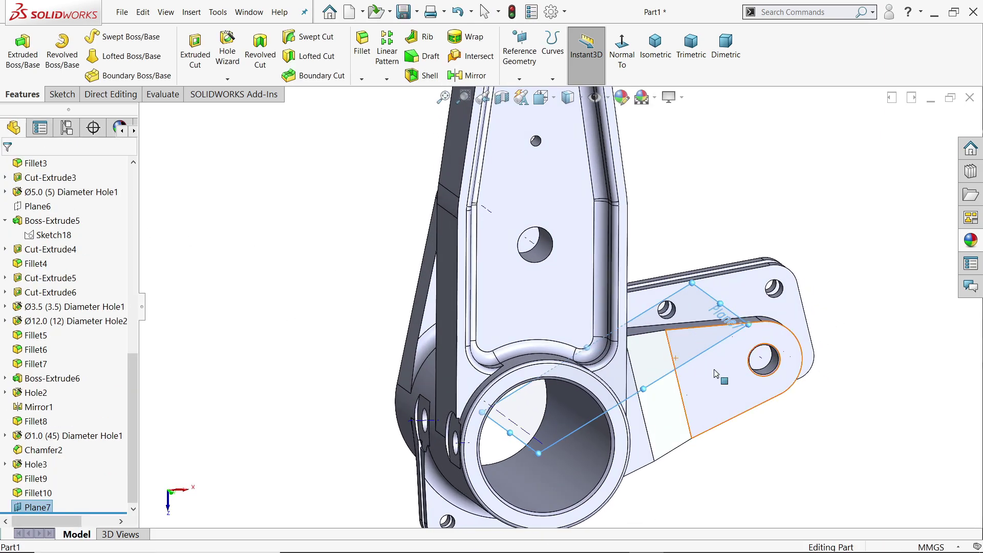
{"action": "left_click", "coordinate": [62, 94]}
{"action": "left_click", "coordinate": [17, 46]}
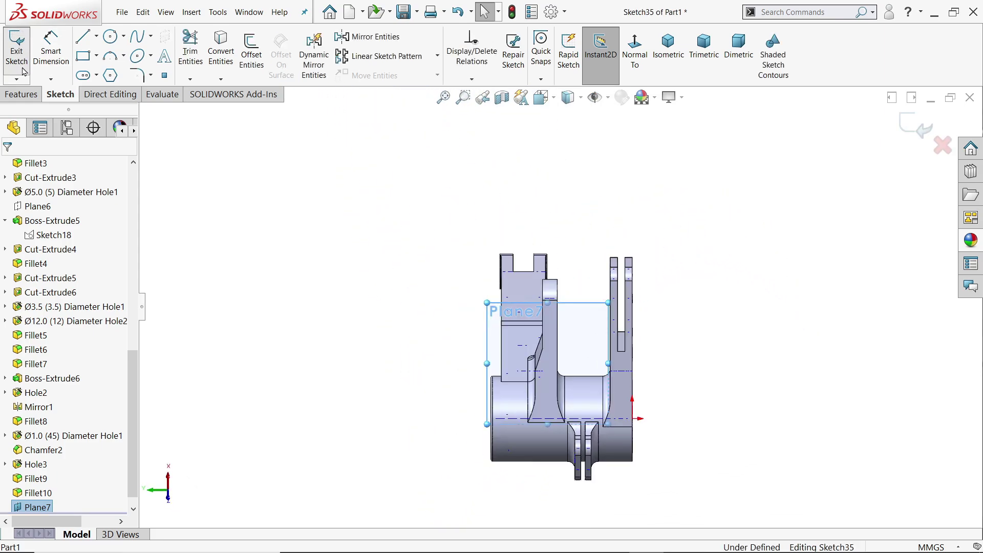
{"action": "scroll", "coordinate": [596, 441], "scroll_direction": "down", "scroll_amount": 2}
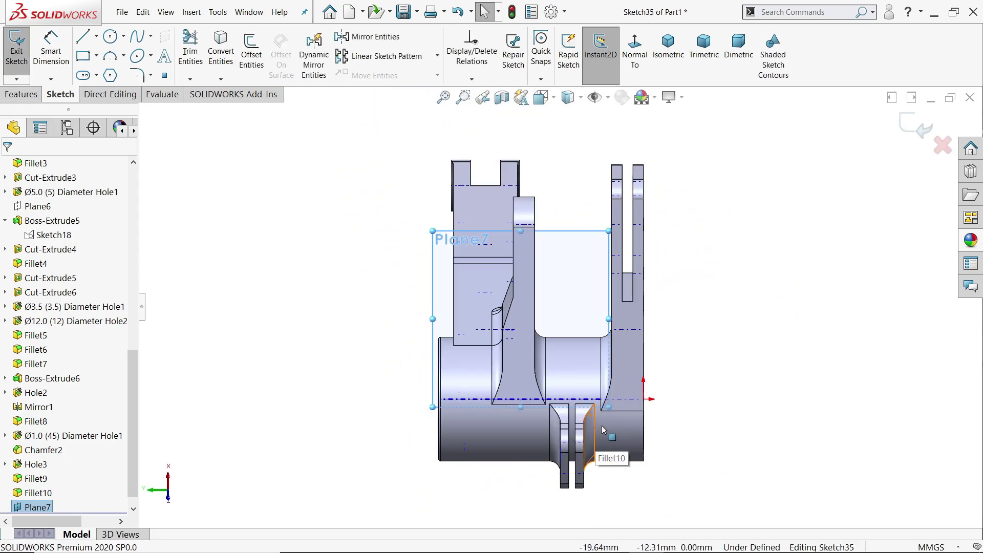
{"action": "scroll", "coordinate": [602, 430], "scroll_direction": "down", "scroll_amount": 1}
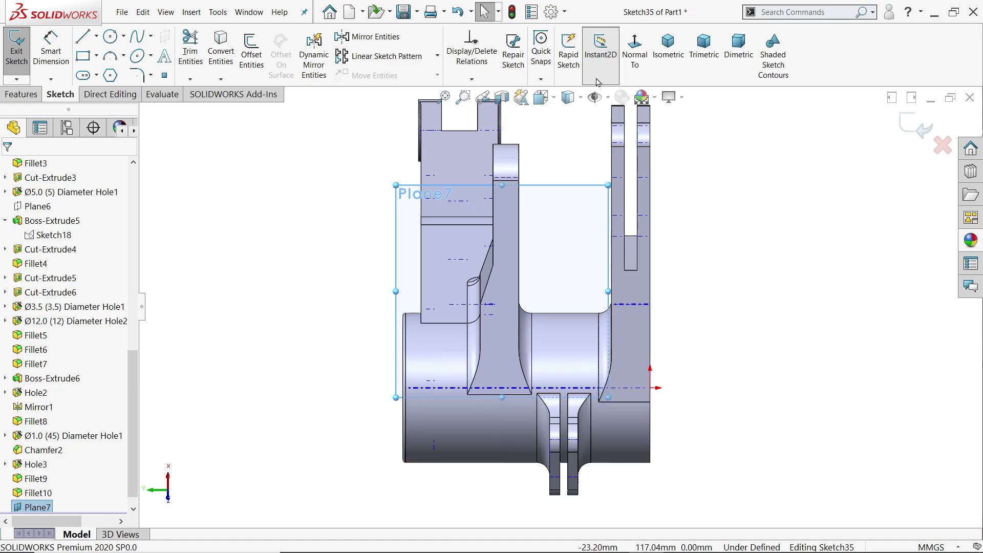
{"action": "left_click", "coordinate": [111, 36]}
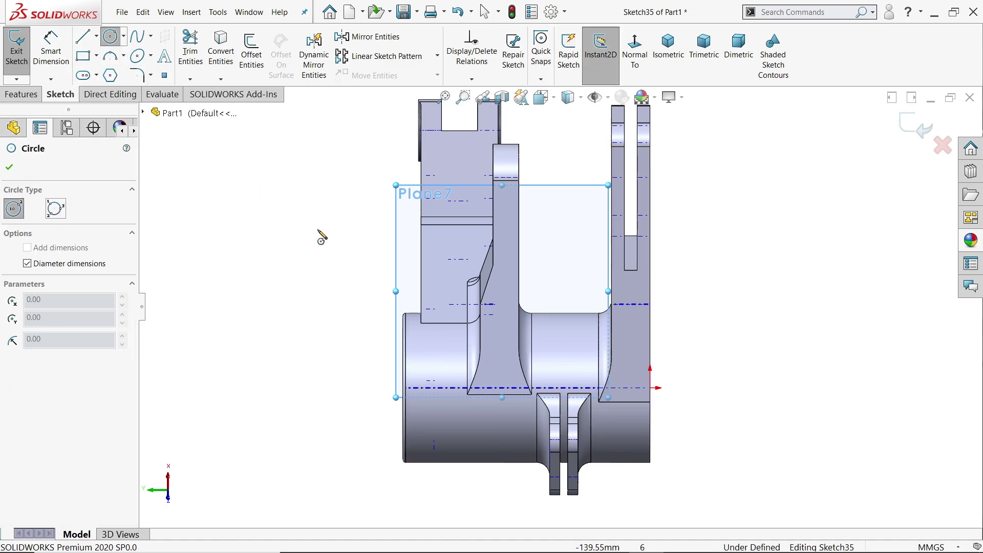
{"action": "scroll", "coordinate": [625, 378], "scroll_direction": "up", "scroll_amount": 1}
{"action": "scroll", "coordinate": [616, 366], "scroll_direction": "down", "scroll_amount": 2}
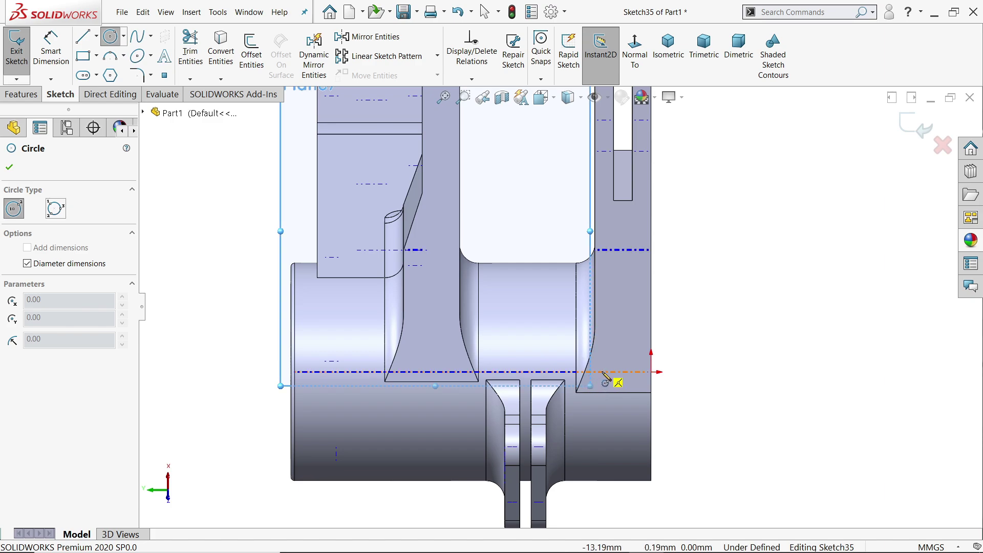
{"action": "left_click", "coordinate": [601, 372]}
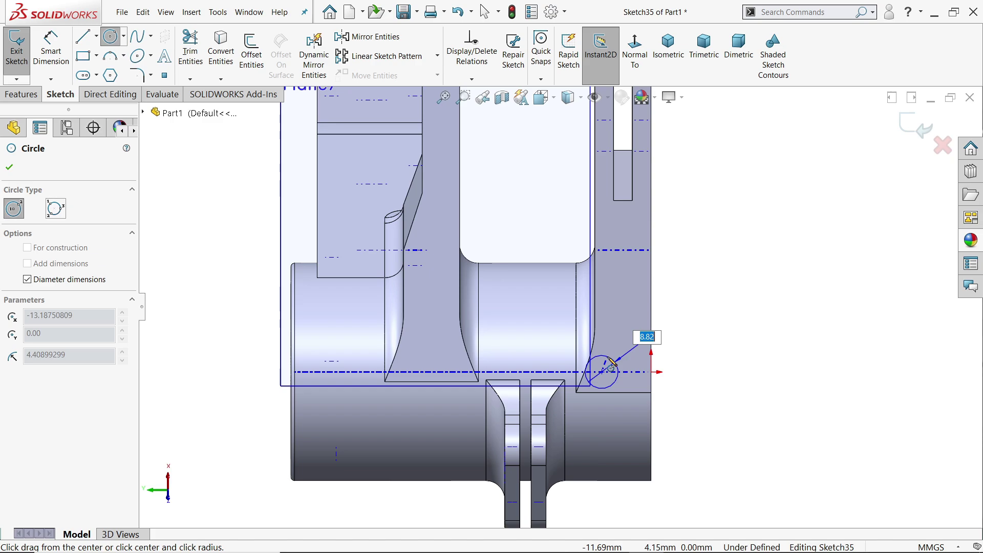
{"action": "key", "text": "Return"}
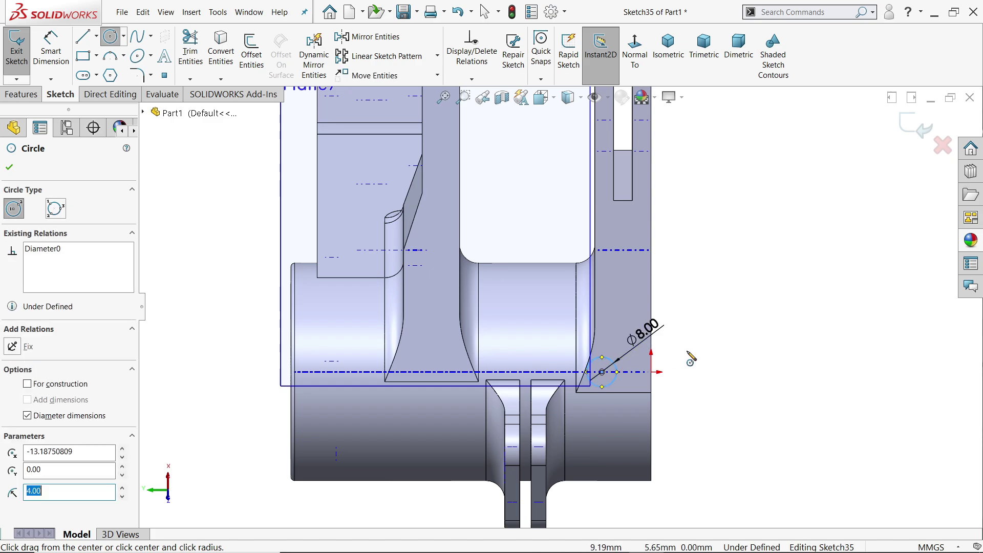
Dimension the circle's centre 22 mm from the cylinder's end edge along its axis
{"action": "left_click", "coordinate": [49, 55]}
{"action": "scroll", "coordinate": [598, 378], "scroll_direction": "down", "scroll_amount": 3}
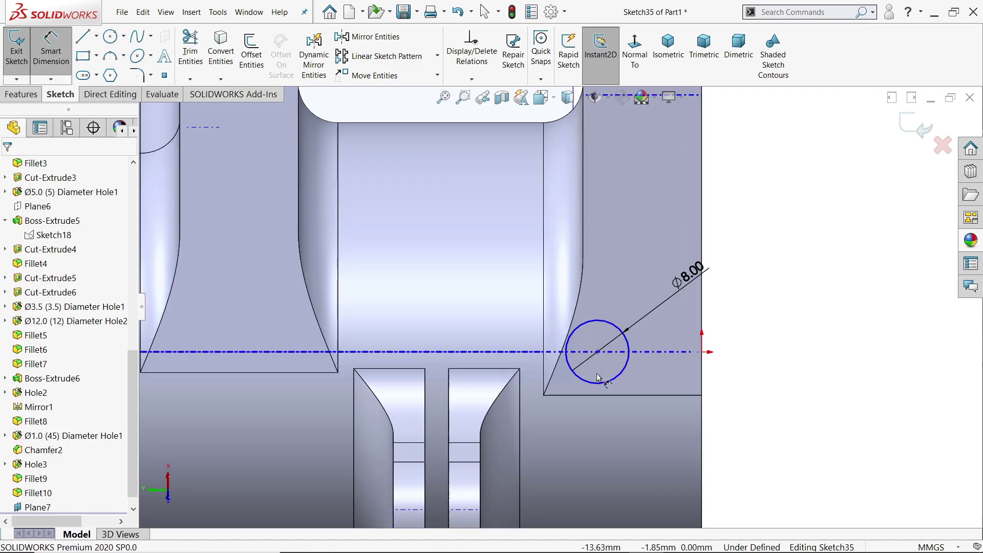
{"action": "left_click", "coordinate": [597, 357]}
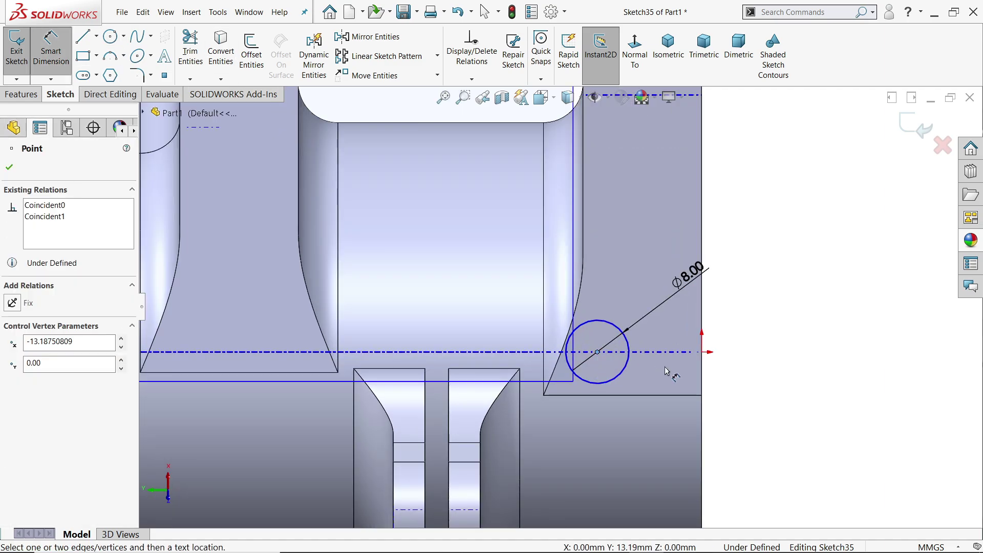
{"action": "left_click", "coordinate": [704, 383]}
{"action": "left_click", "coordinate": [761, 216]}
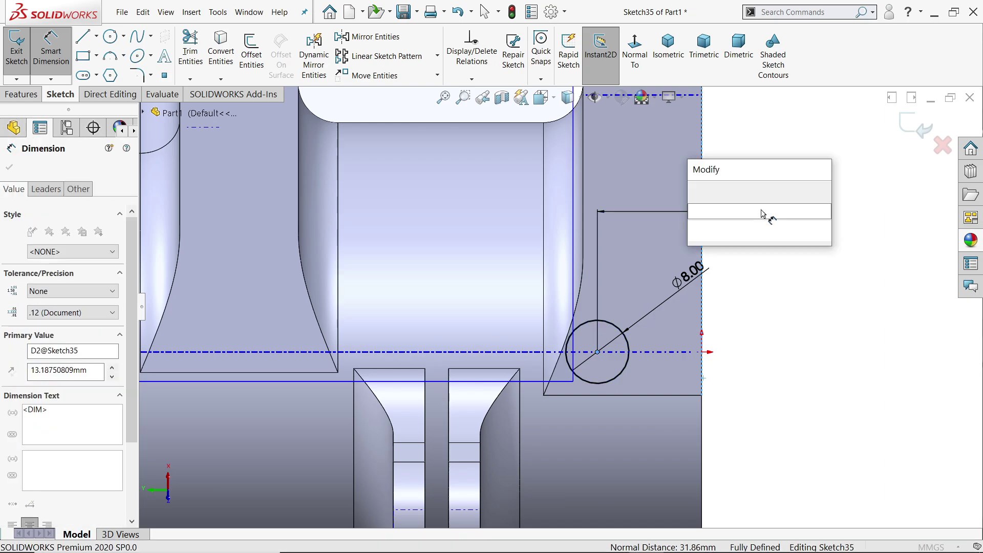
{"action": "type", "text": "22"}
{"action": "key", "text": "Return"}
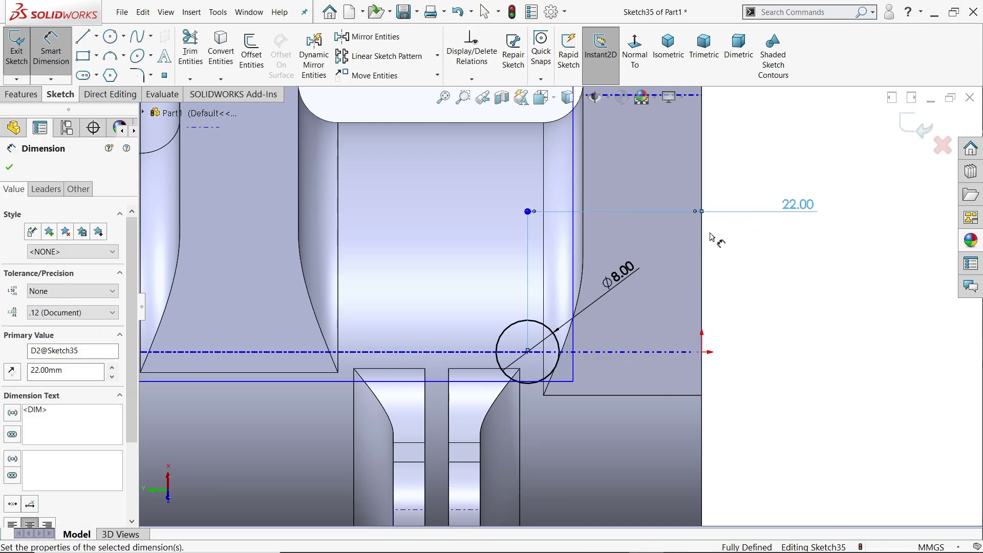
Cut the 8 mm circle through the cylinder wall with an Extruded Cut set to Through All - Both
{"action": "scroll", "coordinate": [707, 239], "scroll_direction": "up", "scroll_amount": 3}
{"action": "mouse_move", "coordinate": [706, 241]}
{"action": "middle_mouse_down"}
{"action": "mouse_move", "coordinate": [583, 293]}
{"action": "mouse_move", "coordinate": [674, 308]}
{"action": "mouse_move", "coordinate": [800, 279]}
{"action": "mouse_move", "coordinate": [895, 281]}
{"action": "mouse_move", "coordinate": [778, 347]}
{"action": "mouse_move", "coordinate": [702, 351]}
{"action": "mouse_move", "coordinate": [717, 299]}
{"action": "mouse_move", "coordinate": [695, 368]}
{"action": "mouse_move", "coordinate": [695, 336]}
{"action": "mouse_move", "coordinate": [569, 225]}
{"action": "middle_mouse_up"}
{"action": "scroll", "coordinate": [568, 222], "scroll_direction": "down", "scroll_amount": 1}
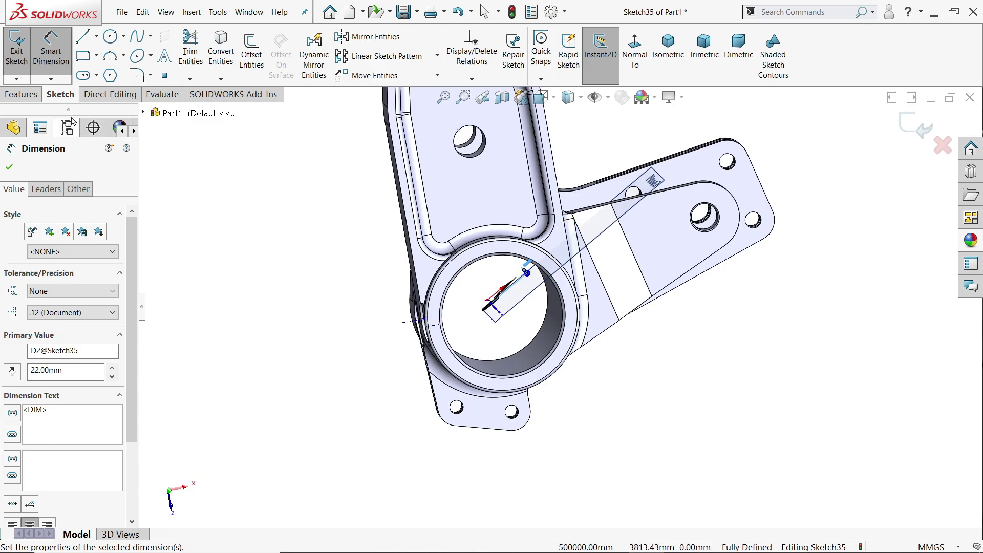
{"action": "left_click", "coordinate": [20, 94]}
{"action": "left_click", "coordinate": [195, 72]}
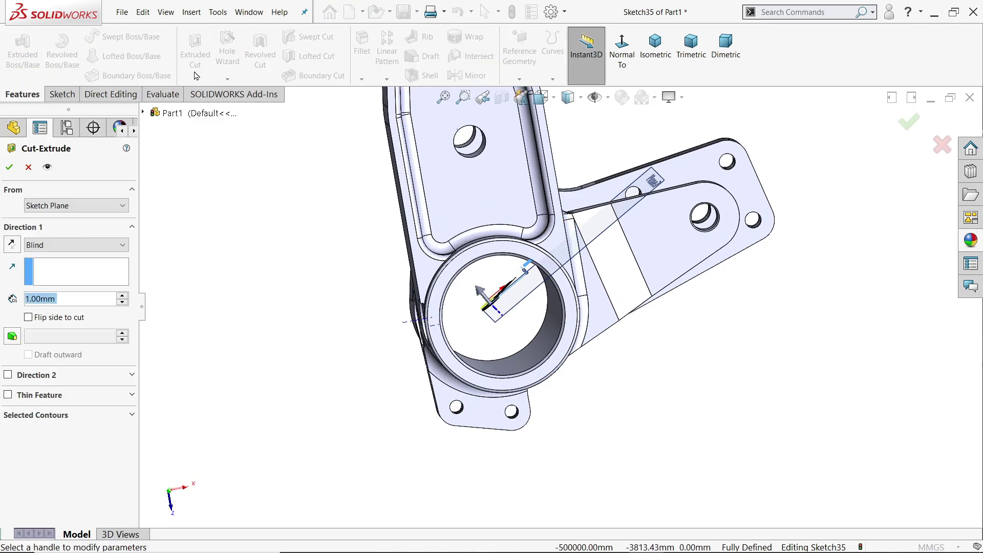
{"action": "left_click", "coordinate": [36, 245]}
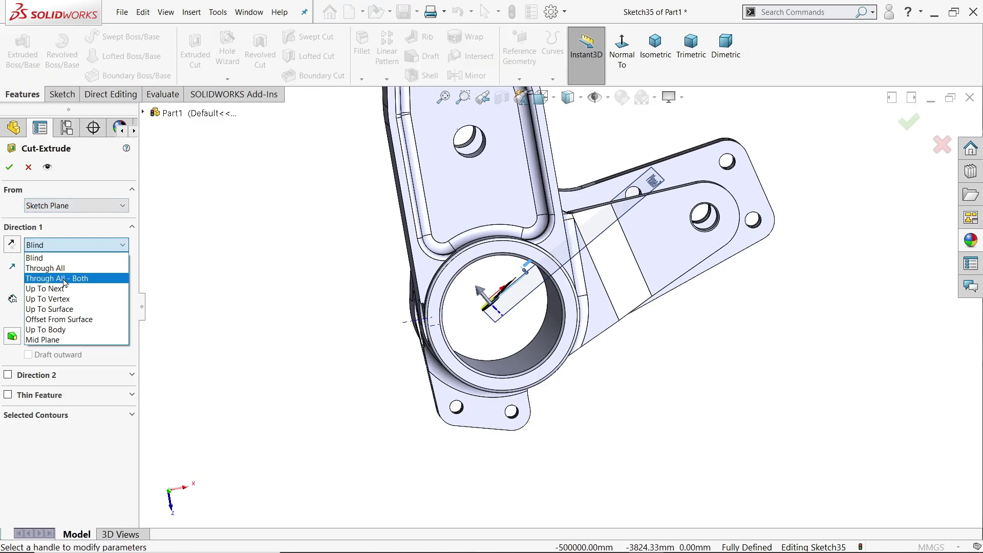
{"action": "left_click", "coordinate": [44, 277]}
{"action": "middle_click_drag", "start_coordinate": [296, 299], "coordinate": [244, 288]}
{"action": "left_click", "coordinate": [12, 168]}
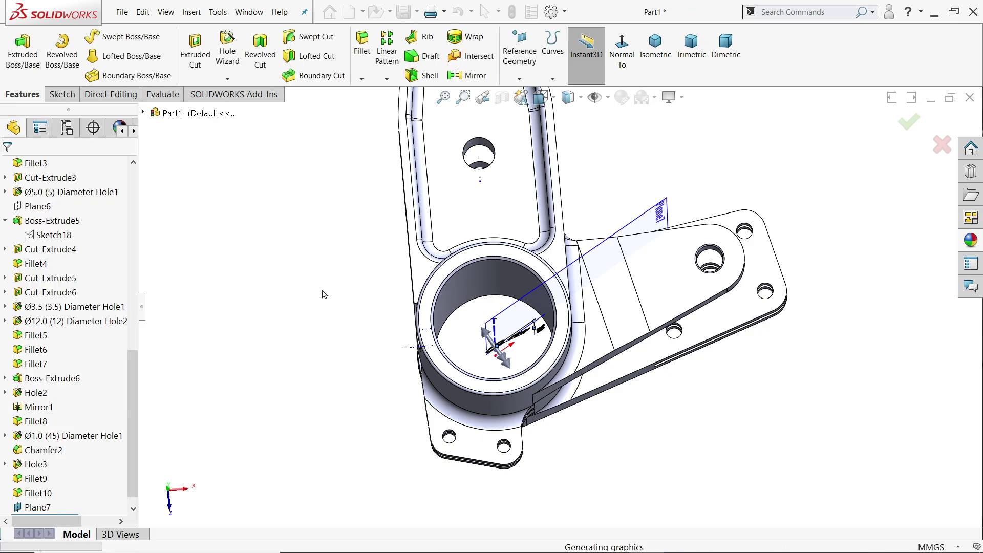
Clear the selection and hide the part's temporary axes
{"action": "left_click", "coordinate": [660, 216]}
{"action": "left_click", "coordinate": [721, 183]}
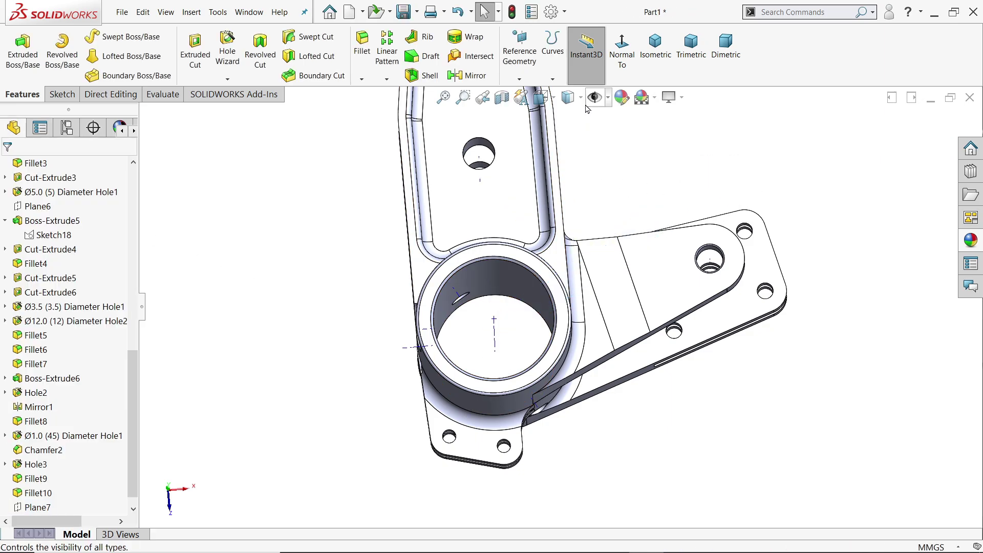
{"action": "left_click", "coordinate": [609, 99]}
Examine the new angled hole in the cylinder wall, the whole bracket and the start of its feature history
{"action": "mouse_move", "coordinate": [649, 158]}
{"action": "middle_mouse_down"}
{"action": "mouse_move", "coordinate": [511, 237]}
{"action": "mouse_move", "coordinate": [665, 296]}
{"action": "mouse_move", "coordinate": [650, 292]}
{"action": "mouse_move", "coordinate": [589, 400]}
{"action": "middle_mouse_up"}
{"action": "scroll", "coordinate": [588, 399], "scroll_direction": "down", "scroll_amount": 5}
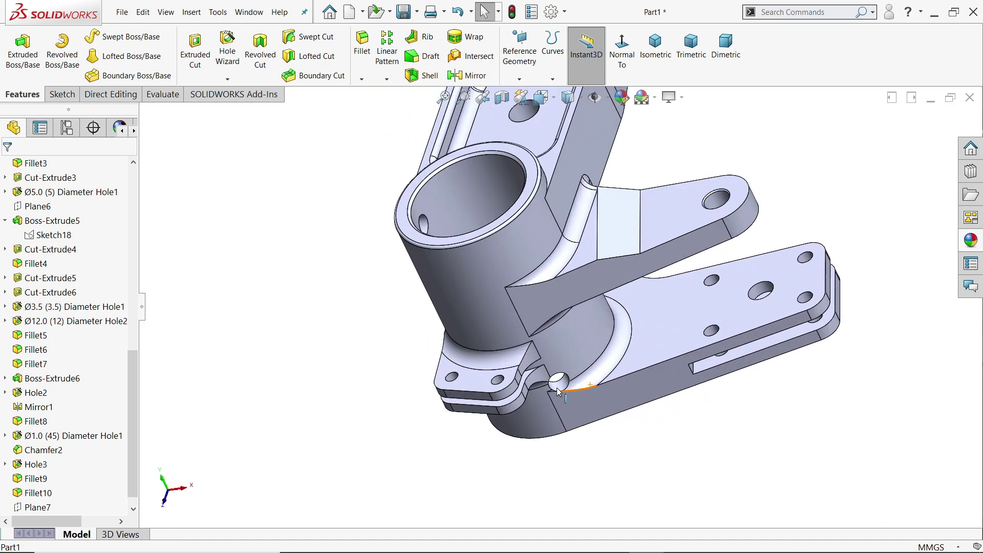
{"action": "scroll", "coordinate": [580, 294], "scroll_direction": "up", "scroll_amount": 6}
{"action": "middle_click_drag", "start_coordinate": [580, 295], "coordinate": [580, 389]}
{"action": "scroll", "coordinate": [609, 325], "scroll_direction": "up", "scroll_amount": 2}
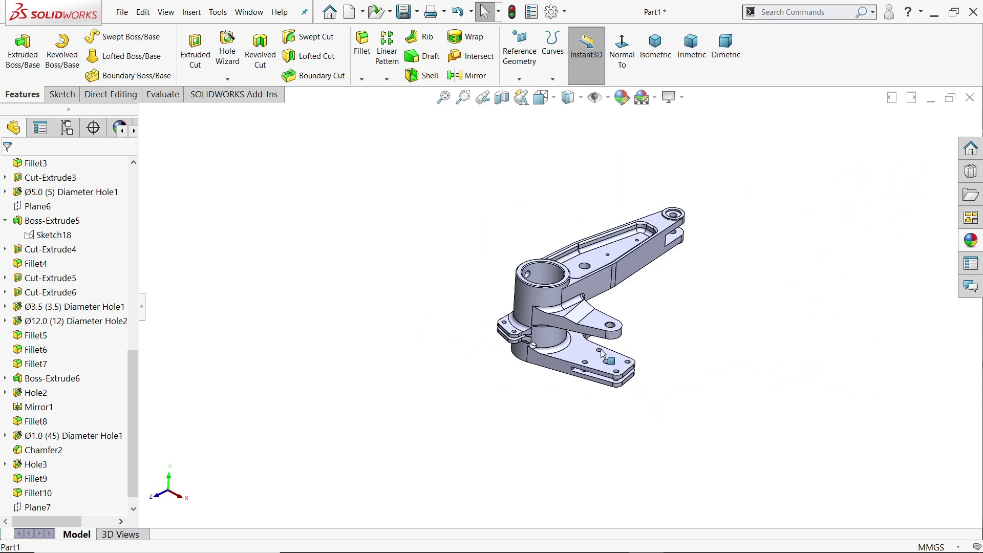
{"action": "middle_click_drag", "start_coordinate": [609, 325], "coordinate": [617, 270]}
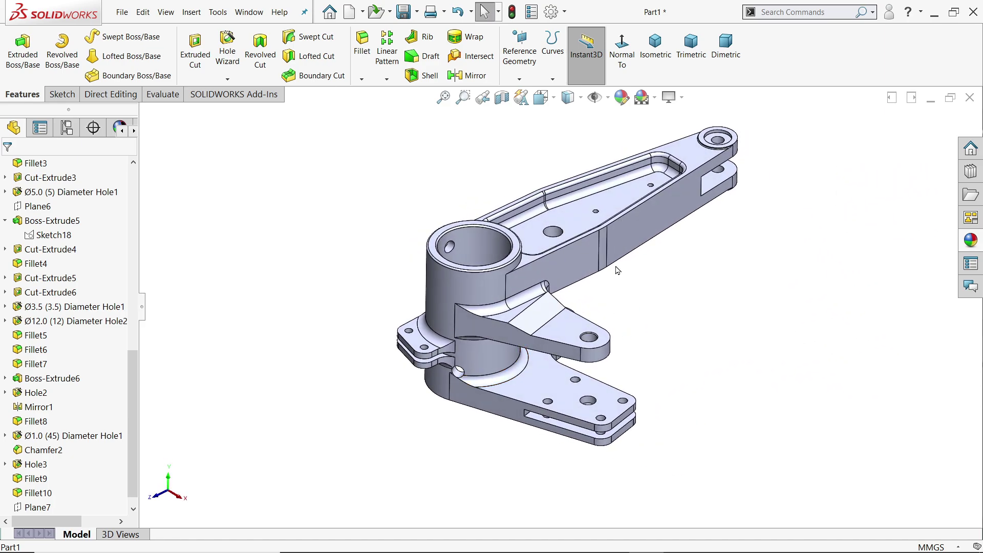
{"action": "scroll", "coordinate": [617, 271], "scroll_direction": "down", "scroll_amount": 2}
{"action": "left_click_drag", "start_coordinate": [134, 373], "coordinate": [140, 151]}
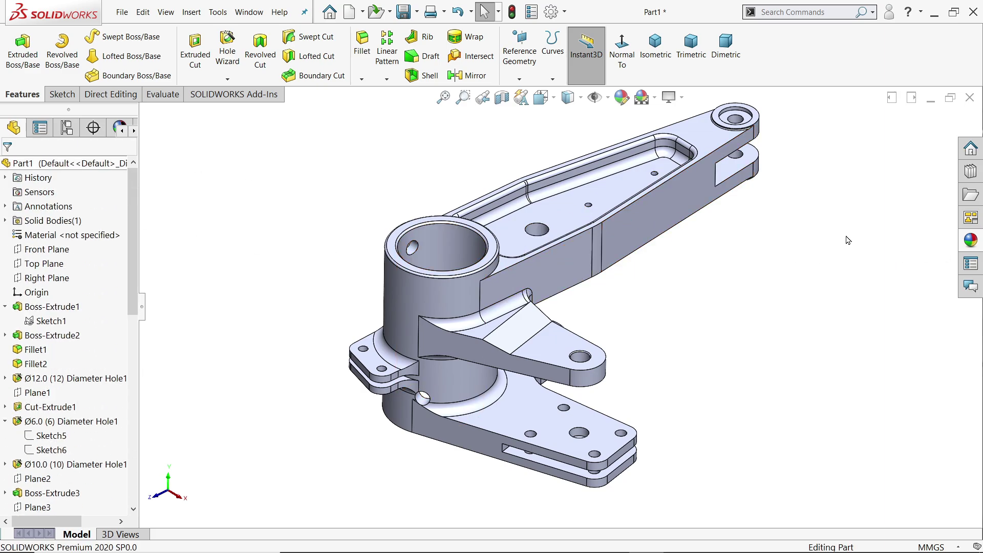
Turn on RealView Graphics and apply the brushed nickel appearance to the whole part
{"action": "left_click", "coordinate": [681, 97]}
{"action": "left_click", "coordinate": [688, 114]}
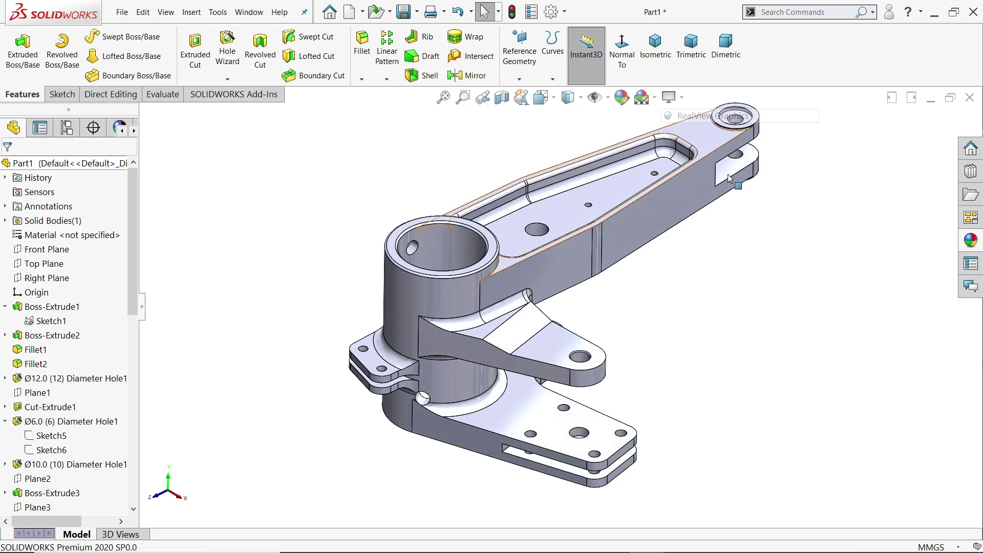
{"action": "left_click", "coordinate": [980, 241]}
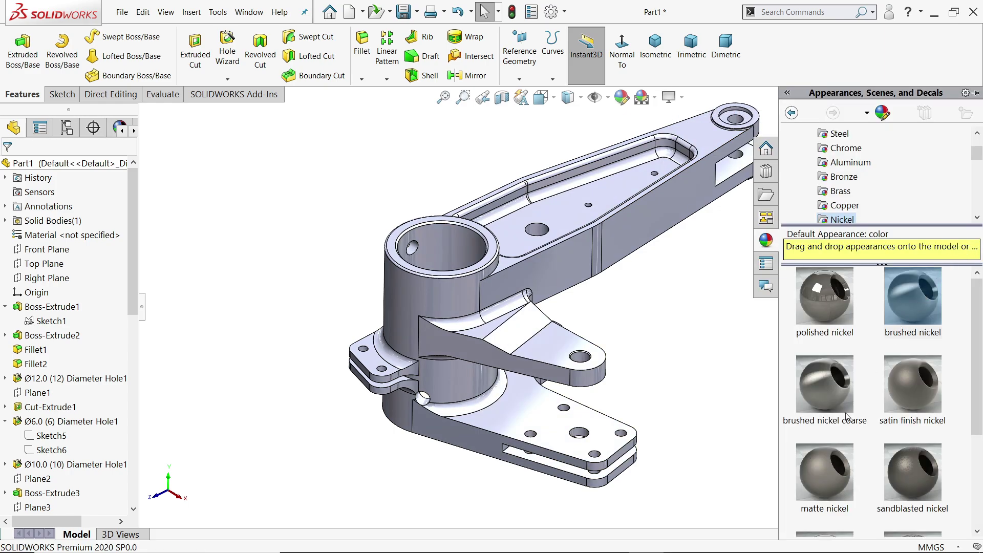
{"action": "double_click", "coordinate": [912, 332]}
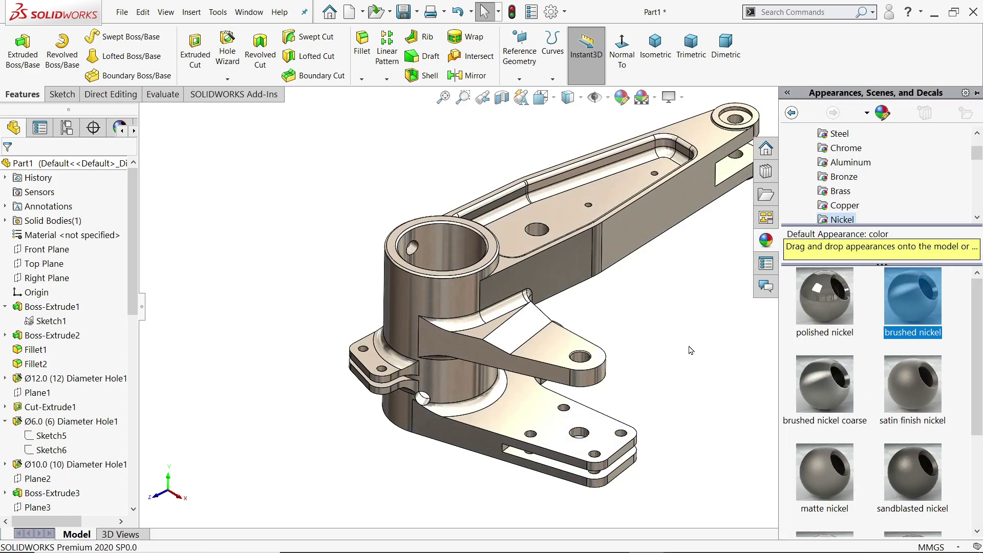
Inspect the finished brushed nickel bracket from several angles, up close and as a whole
{"action": "middle_click_drag", "start_coordinate": [640, 332], "coordinate": [557, 346]}
{"action": "scroll", "coordinate": [557, 346], "scroll_direction": "down", "scroll_amount": 2}
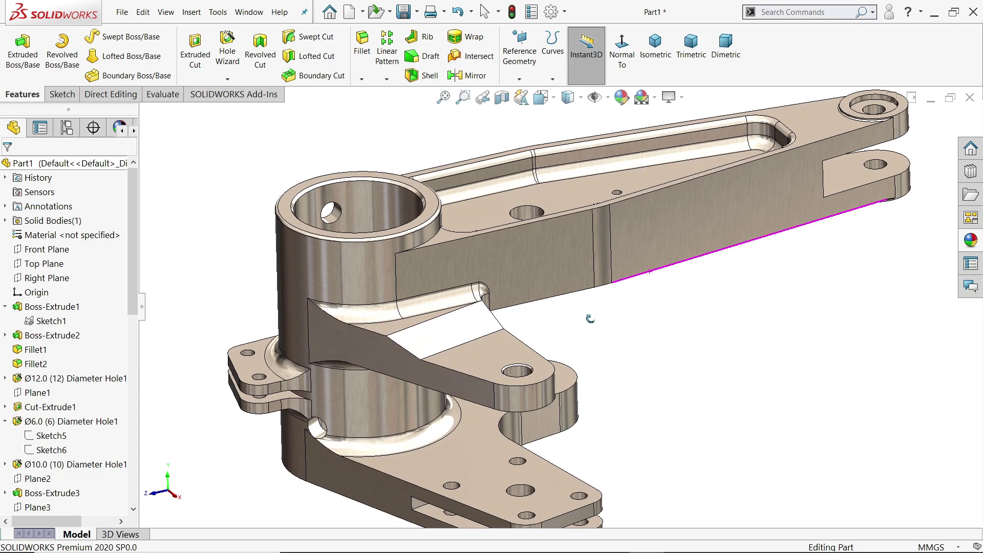
{"action": "scroll", "coordinate": [596, 340], "scroll_direction": "up", "scroll_amount": 2}
{"action": "scroll", "coordinate": [590, 344], "scroll_direction": "down", "scroll_amount": 2}
{"action": "mouse_move", "coordinate": [601, 333]}
{"action": "middle_mouse_down"}
{"action": "mouse_move", "coordinate": [564, 311]}
{"action": "mouse_move", "coordinate": [527, 317]}
{"action": "mouse_move", "coordinate": [597, 300]}
{"action": "mouse_move", "coordinate": [606, 336]}
{"action": "mouse_move", "coordinate": [588, 305]}
{"action": "mouse_move", "coordinate": [557, 309]}
{"action": "mouse_move", "coordinate": [597, 317]}
{"action": "middle_mouse_up"}
{"action": "scroll", "coordinate": [601, 333], "scroll_direction": "up", "scroll_amount": 4}
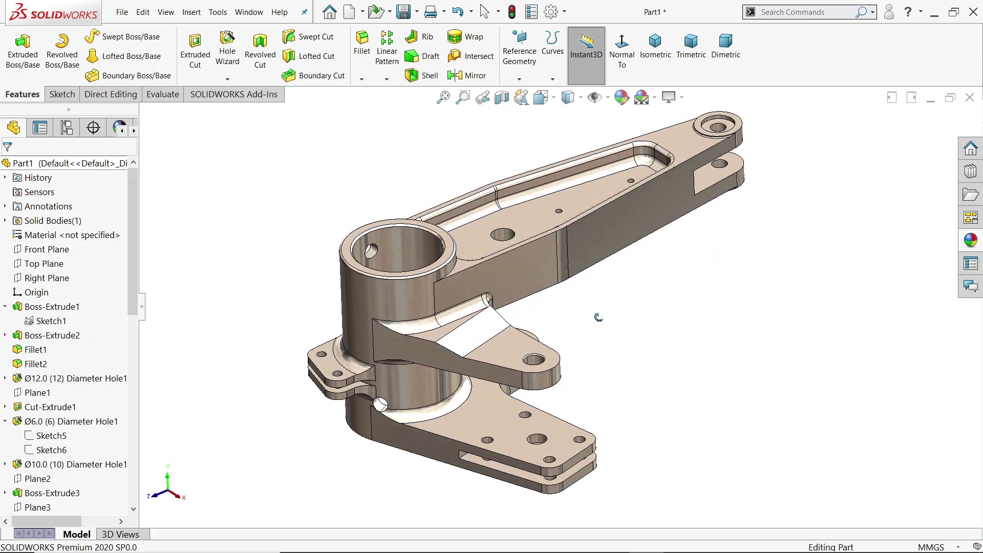